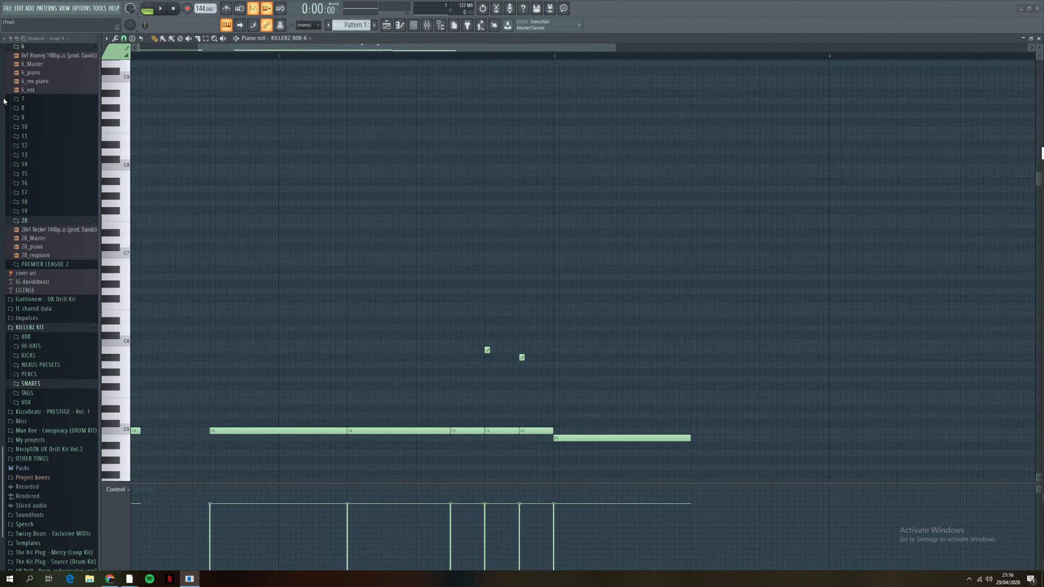
Step: Play the KILLERZ 808-6 pattern and lengthen the two short slide notes
scroll(355, 220, down, 2)
scroll(355, 221, up, 2)
drag(345, 47, 1, 31)
key(space)
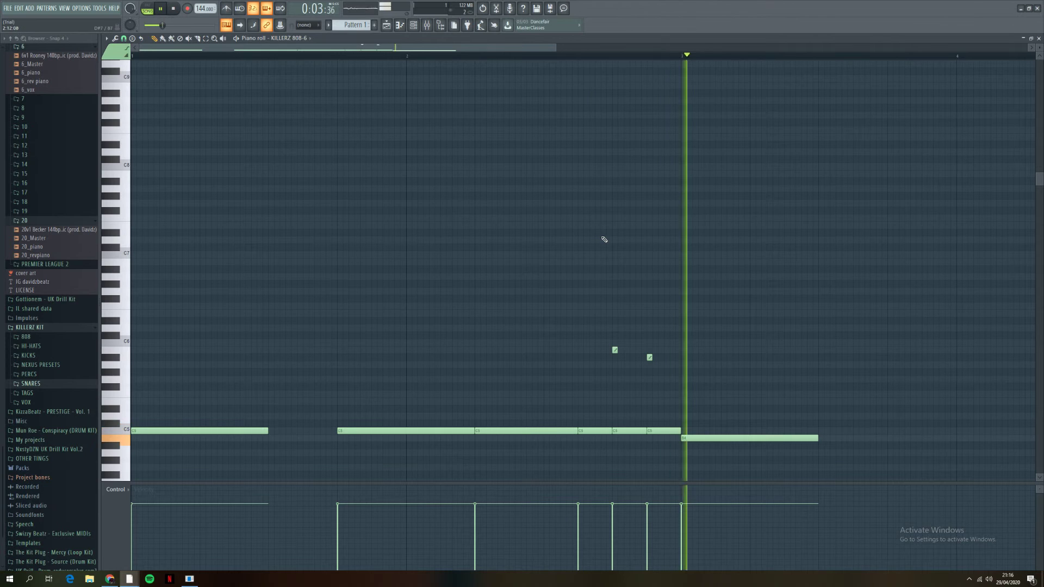
key(space)
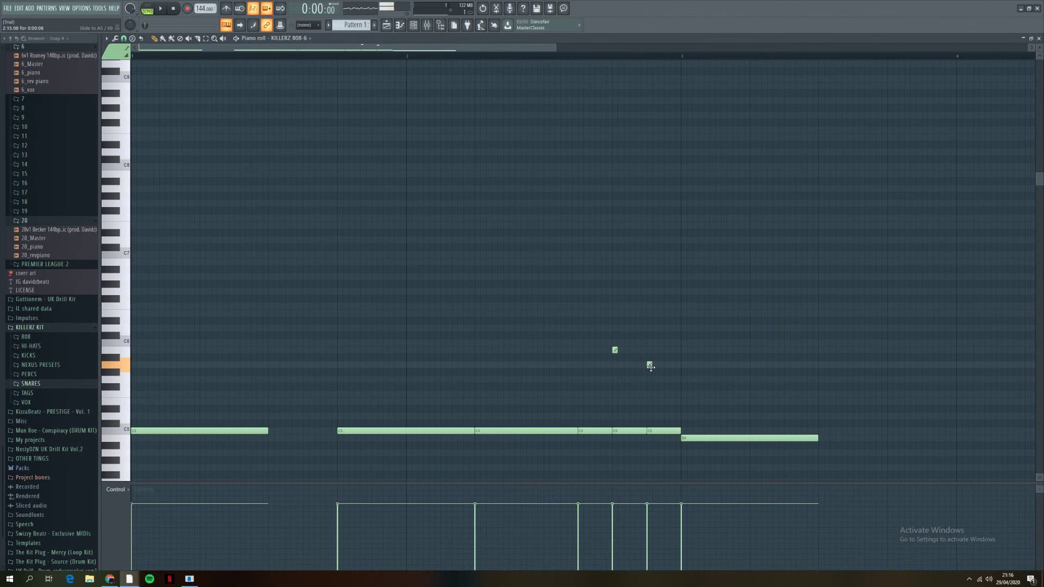
key(space)
scroll(629, 361, up, 3)
drag(616, 349, 680, 365)
key(space)
Step: Raise the B5 slide note to D#6 and delete the A5 slide note
drag(619, 350, 620, 321)
key(space)
right_click(671, 365)
scroll(620, 335, up, 1)
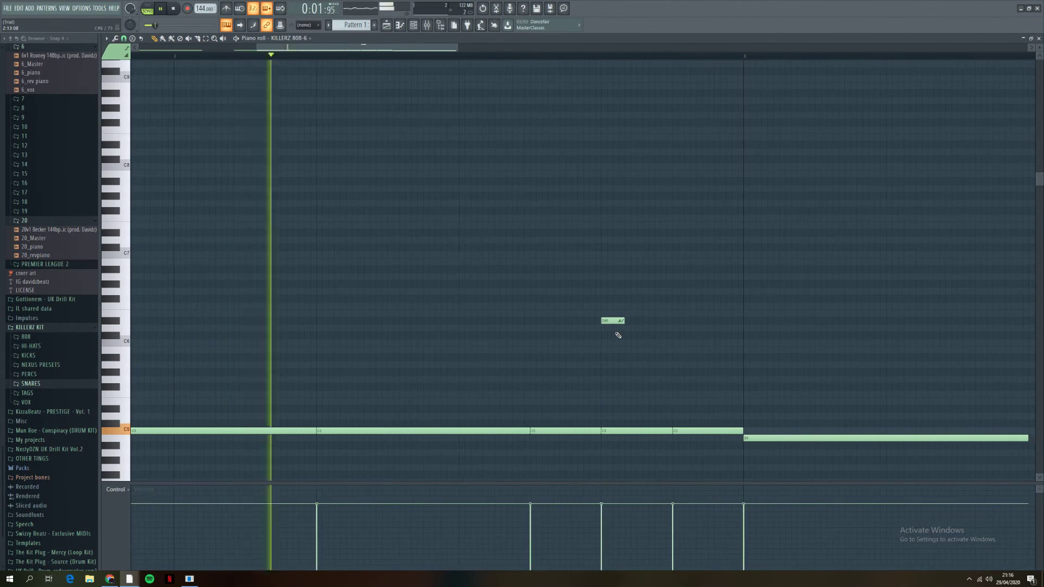
scroll(731, 371, down, 3)
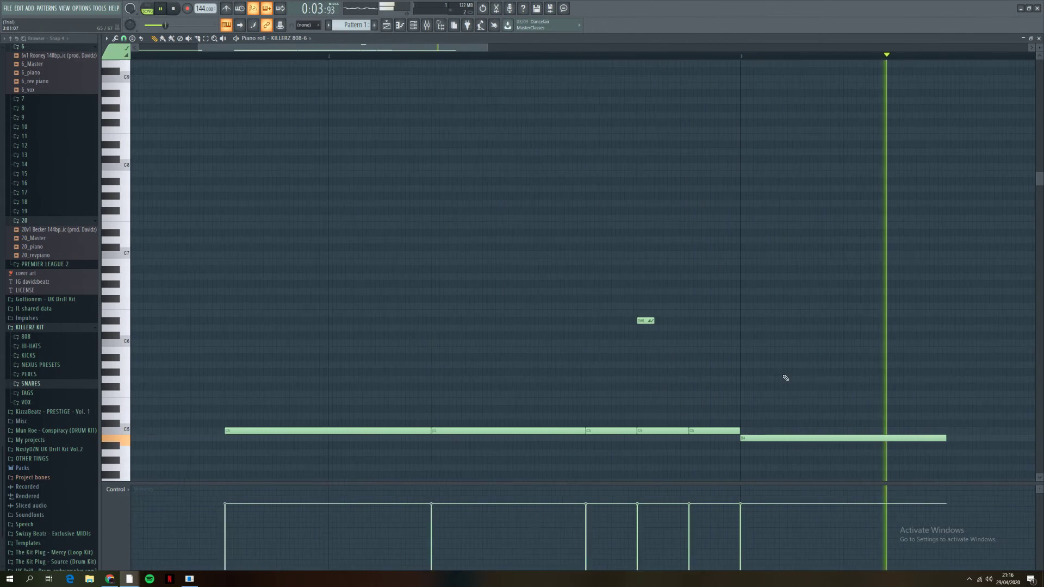
key(space)
scroll(933, 427, up, 3)
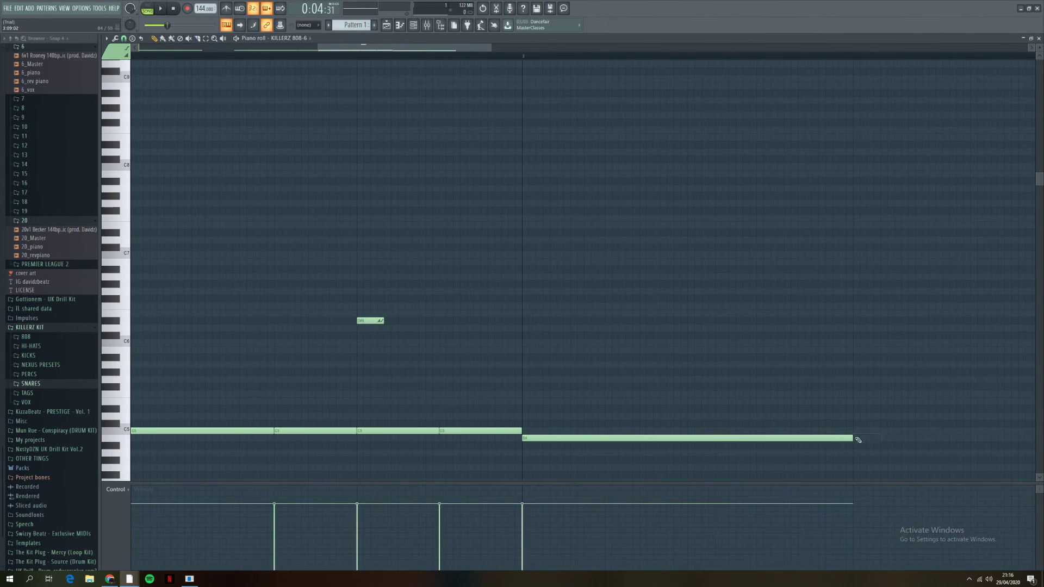
scroll(869, 438, down, 3)
Step: Add two extra short B4 notes after the existing B4 note and audition the pattern
key(space)
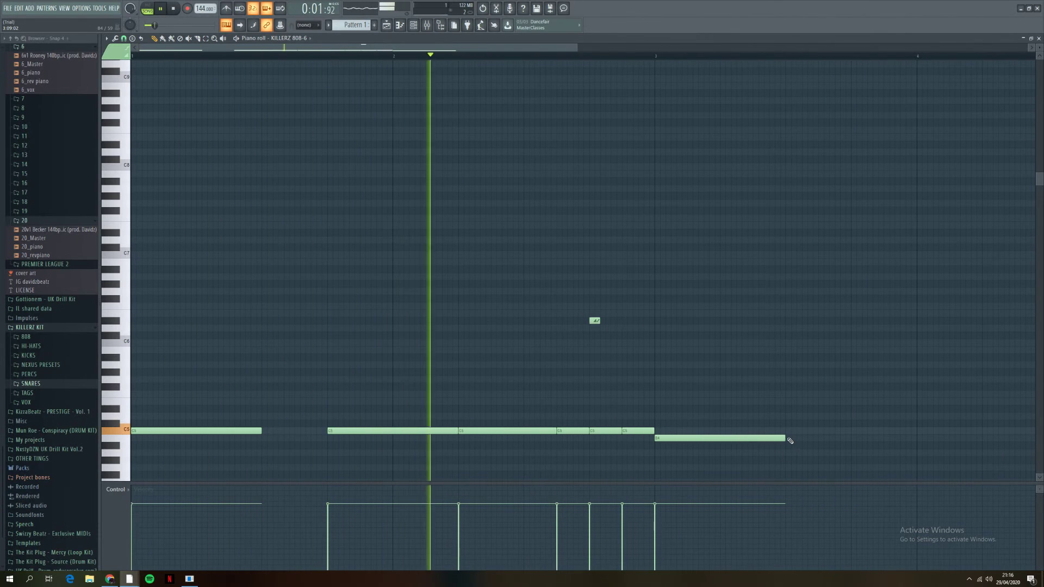
click(793, 439)
drag(915, 439, 821, 439)
key(space)
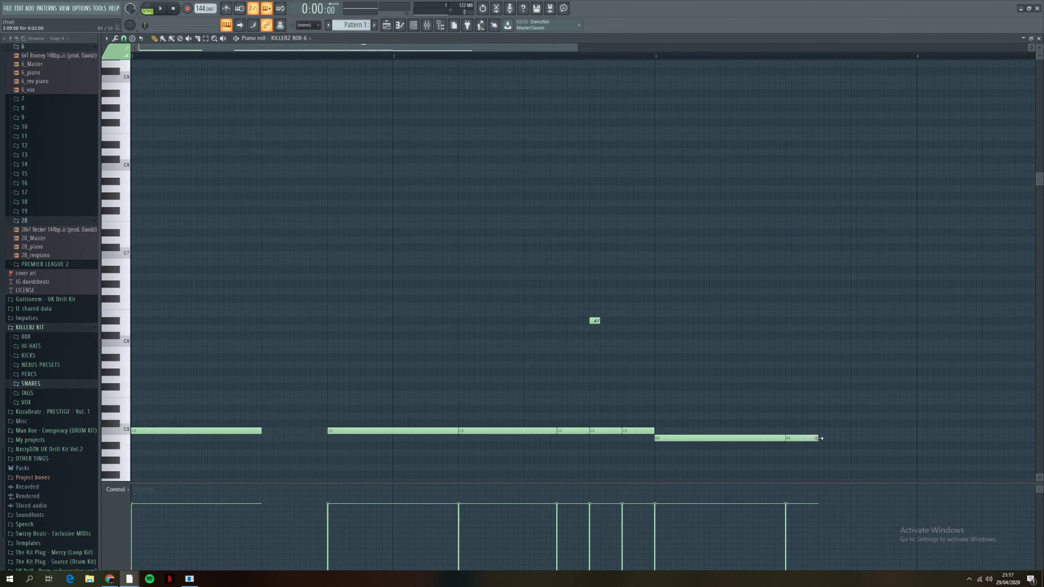
click(824, 439)
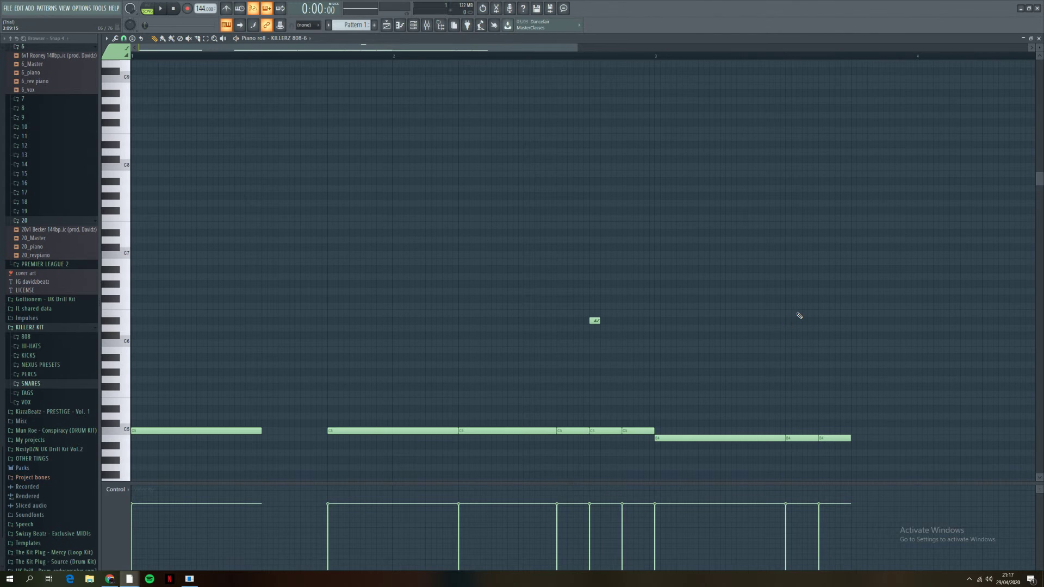
scroll(377, 367, down, 4)
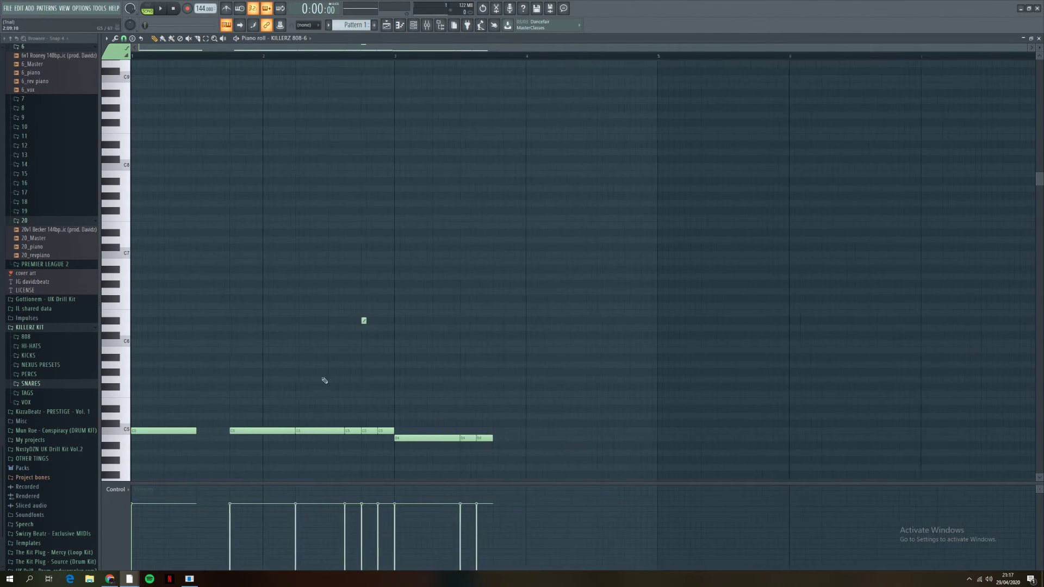
scroll(140, 420, up, 3)
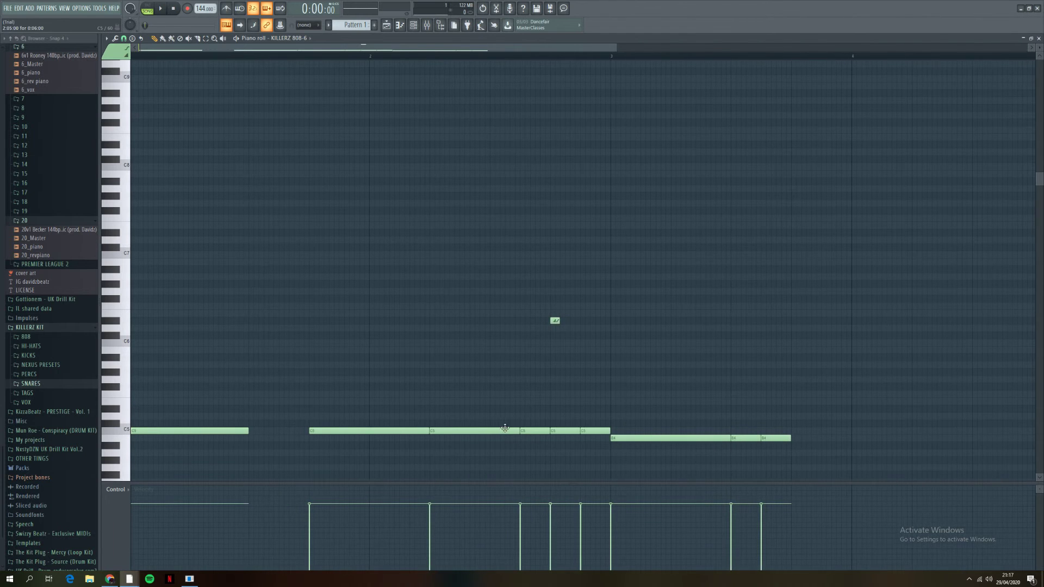
scroll(555, 441, up, 2)
key(space)
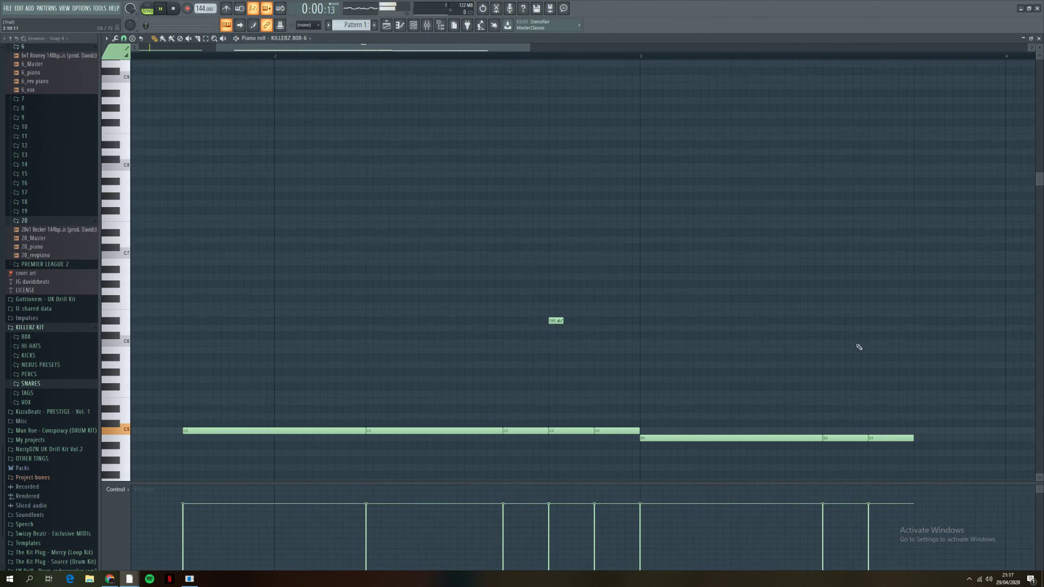
Step: Place two short slide notes near the end of the 808 pattern
click(828, 343)
click(873, 358)
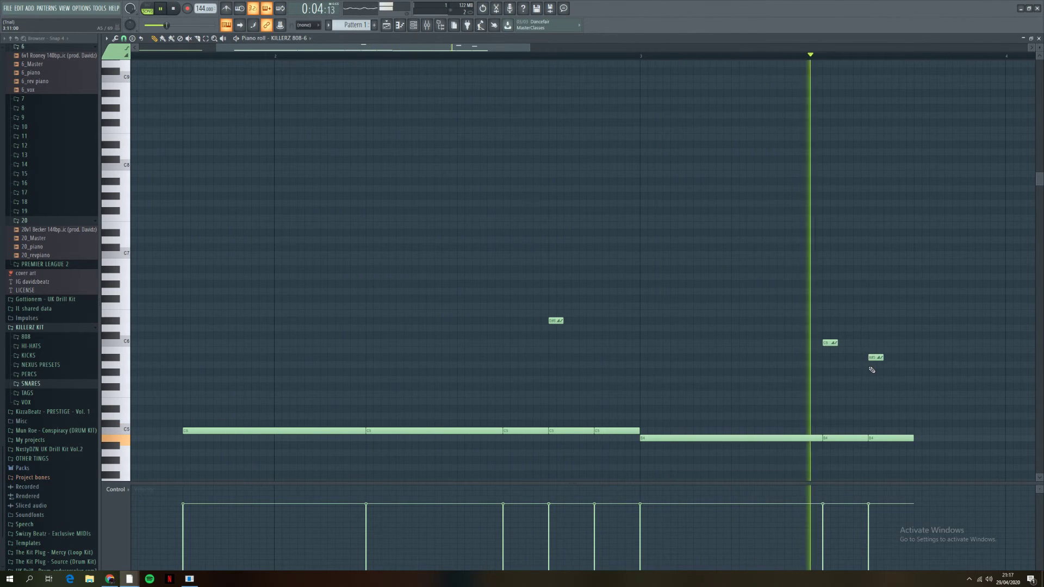
key(space)
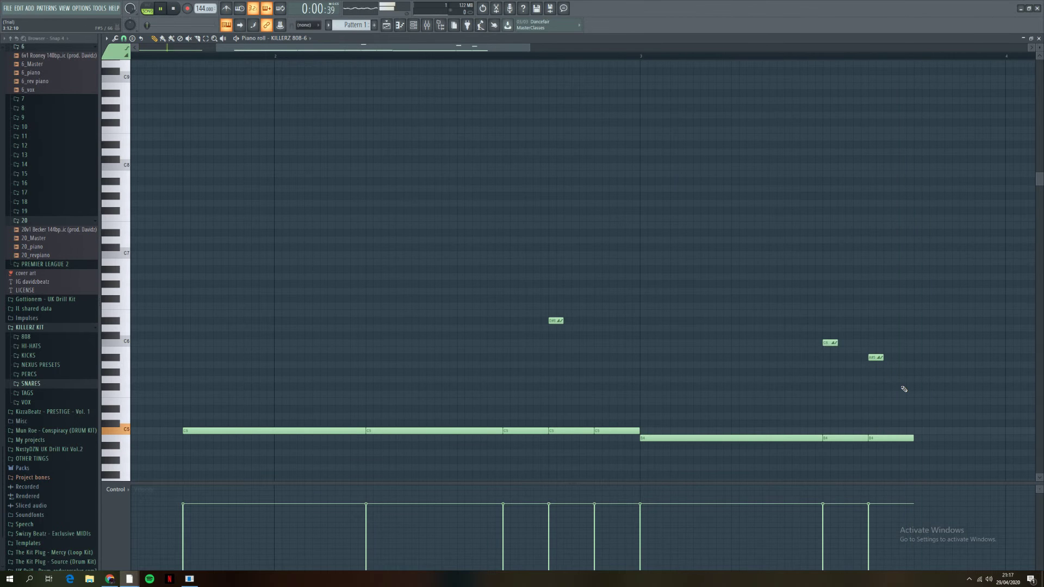
scroll(919, 419, down, 3)
scroll(895, 436, up, 3)
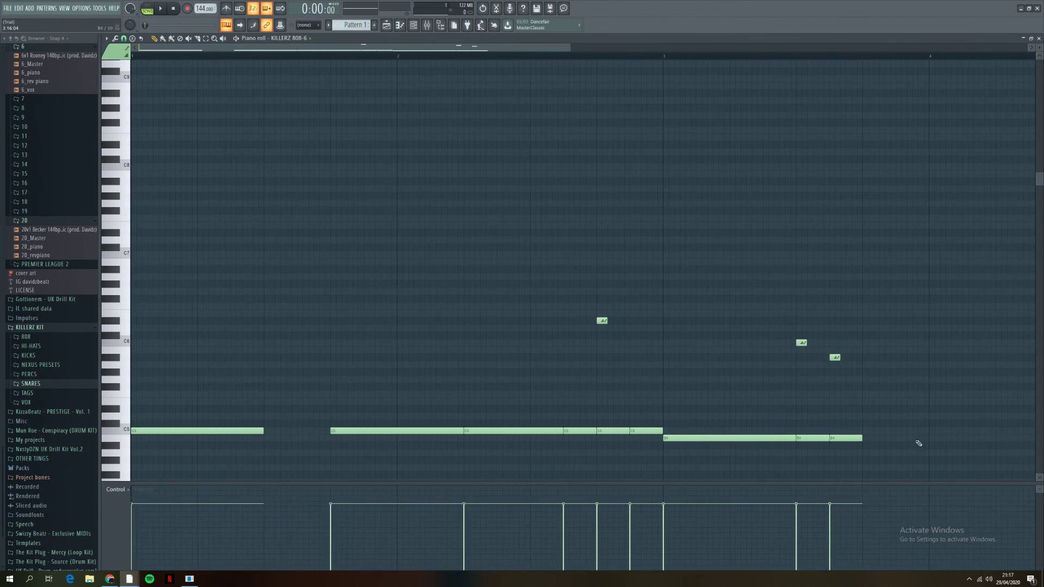
Step: Add a B4 note after the last one and delete the stray F5 note
click(786, 439)
key(space)
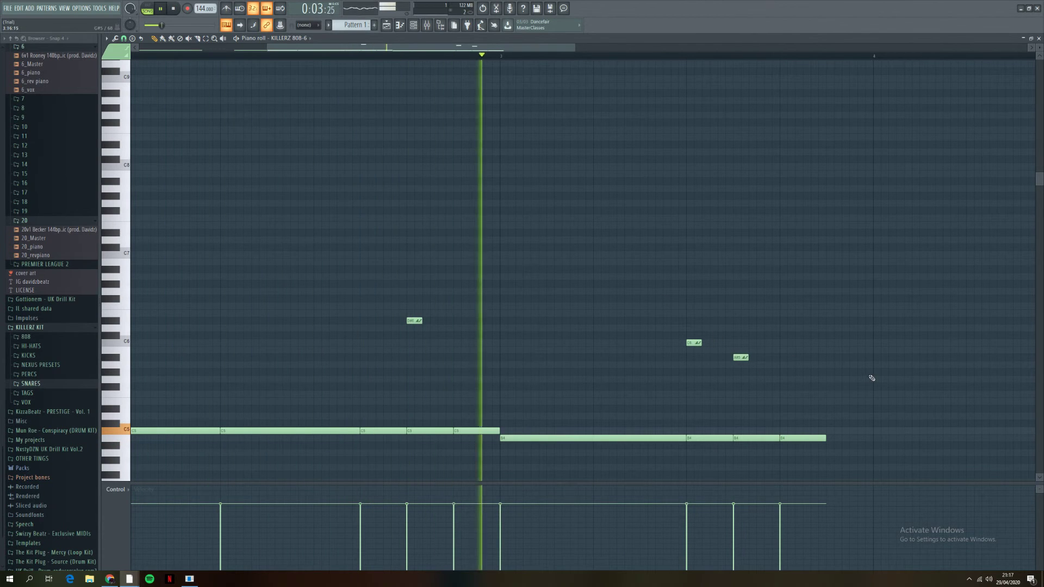
click(782, 394)
key(space)
right_click(795, 395)
scroll(857, 437, down, 4)
key(space)
Step: Extend the last B4 note to bar 4 and play the pattern from the start
scroll(735, 397, down, 2)
scroll(735, 397, up, 2)
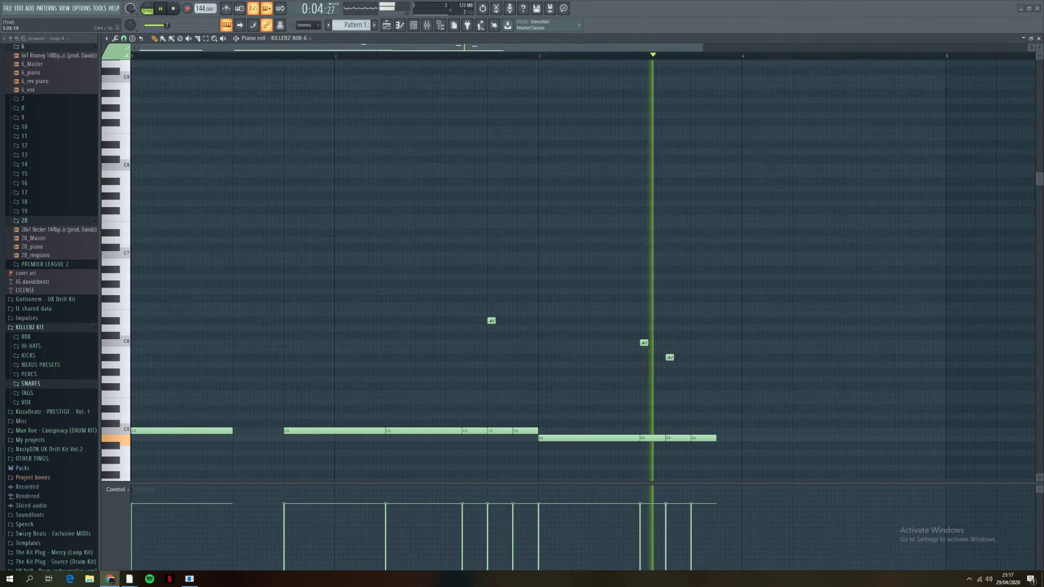
scroll(804, 437, up, 2)
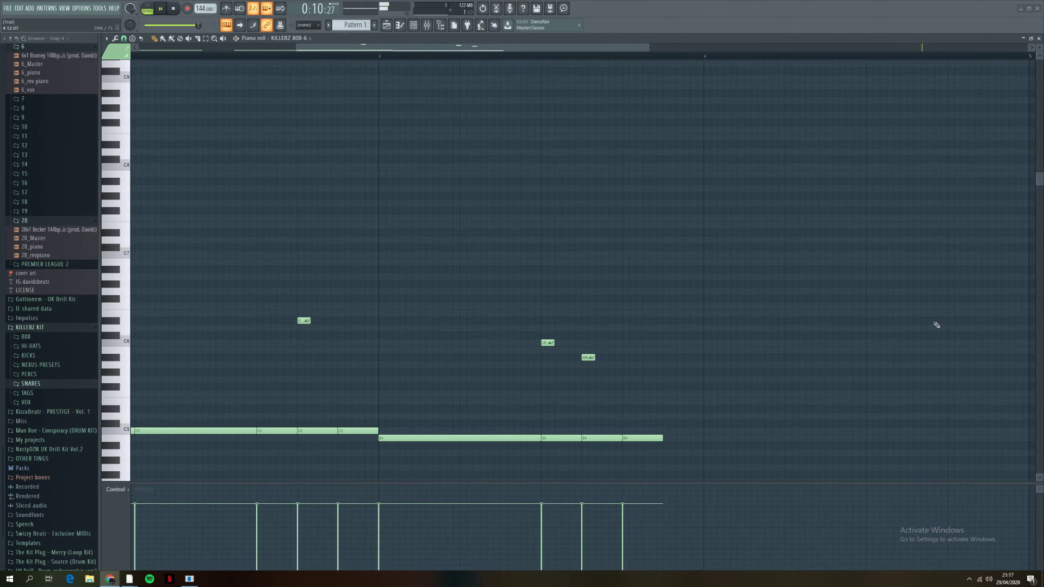
scroll(644, 413, down, 4)
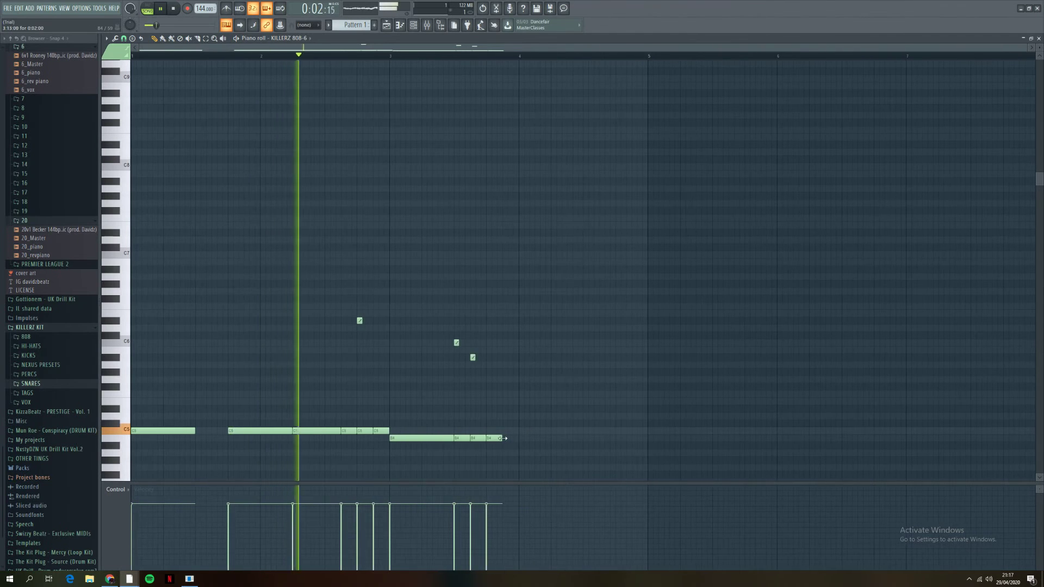
scroll(516, 431, up, 4)
scroll(518, 430, up, 3)
scroll(518, 428, down, 2)
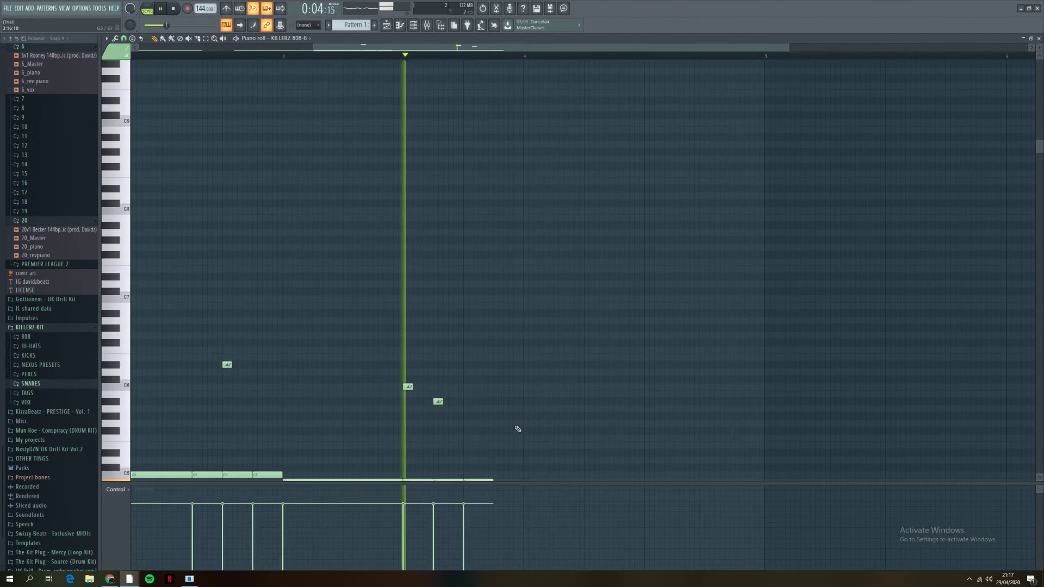
scroll(531, 422, up, 2)
scroll(534, 422, down, 2)
scroll(536, 422, up, 1)
key(space)
scroll(530, 435, down, 1)
scroll(528, 439, up, 2)
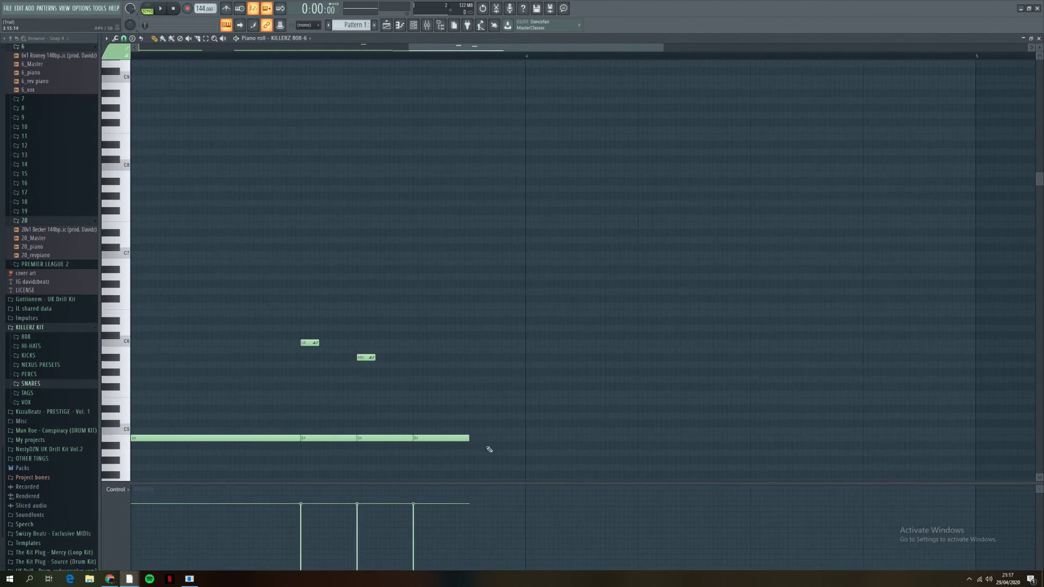
drag(474, 438, 522, 440)
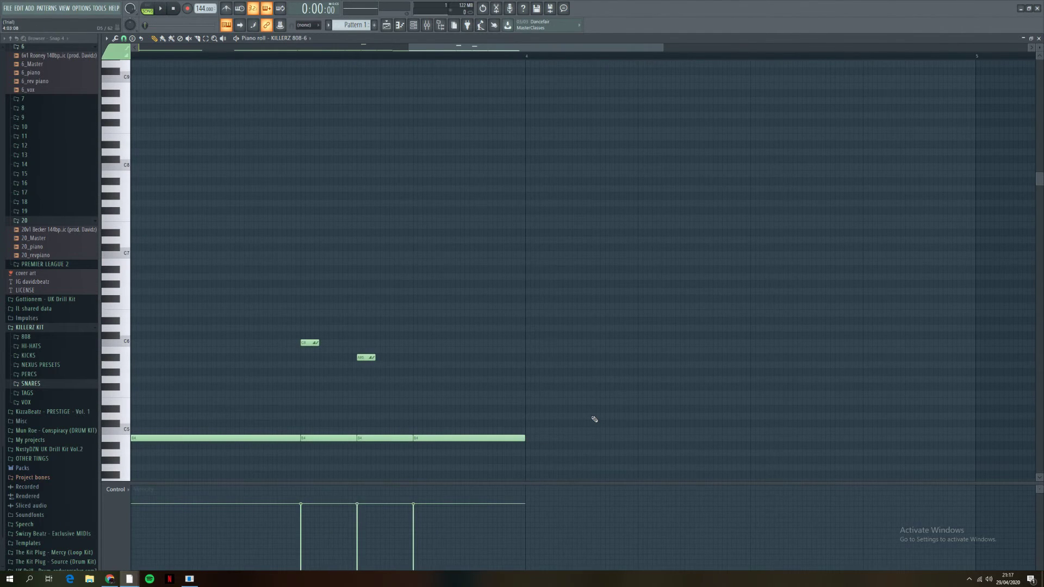
key(space)
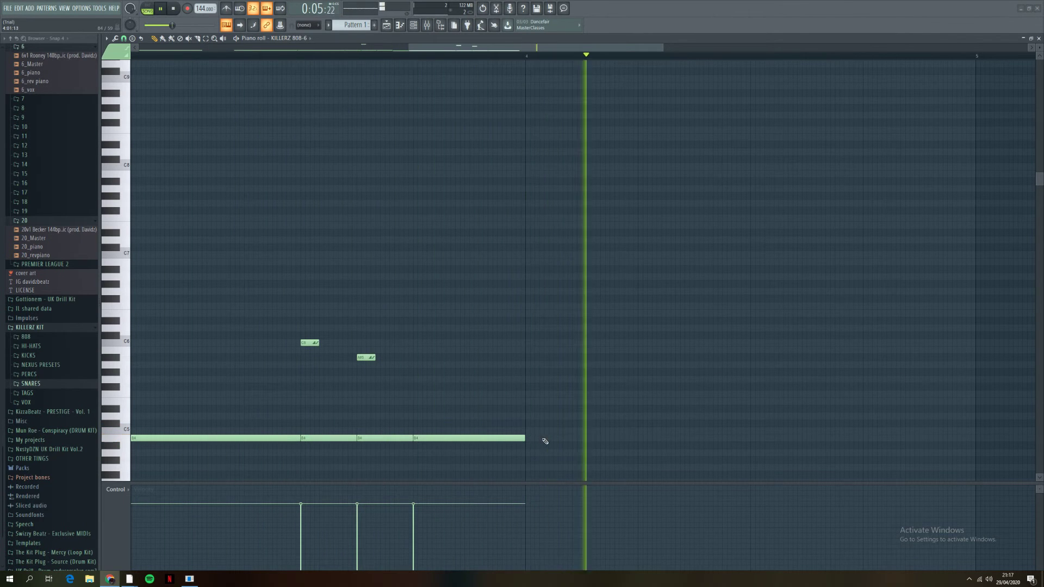
scroll(598, 438, up, 2)
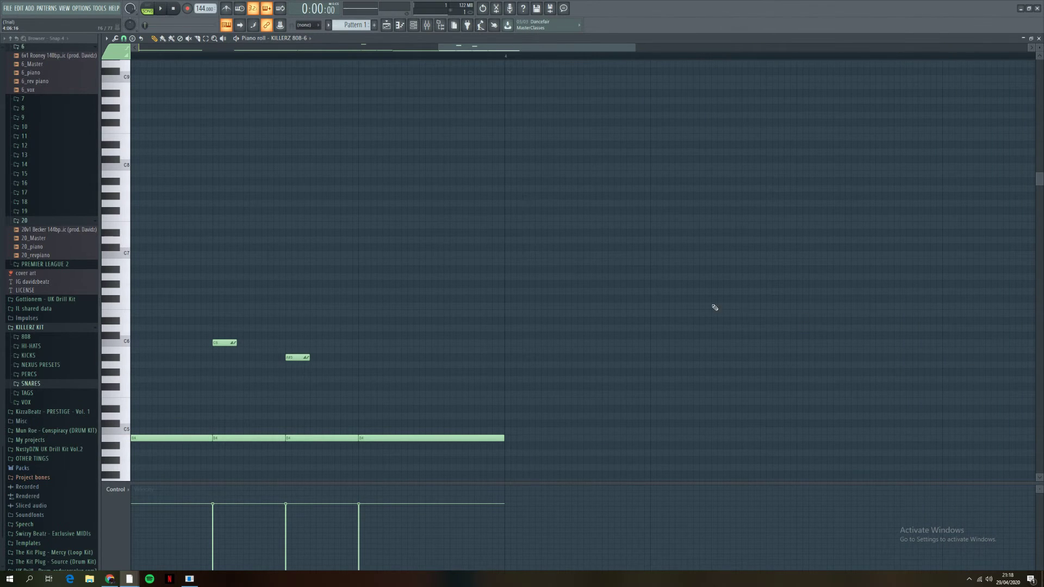
key(space)
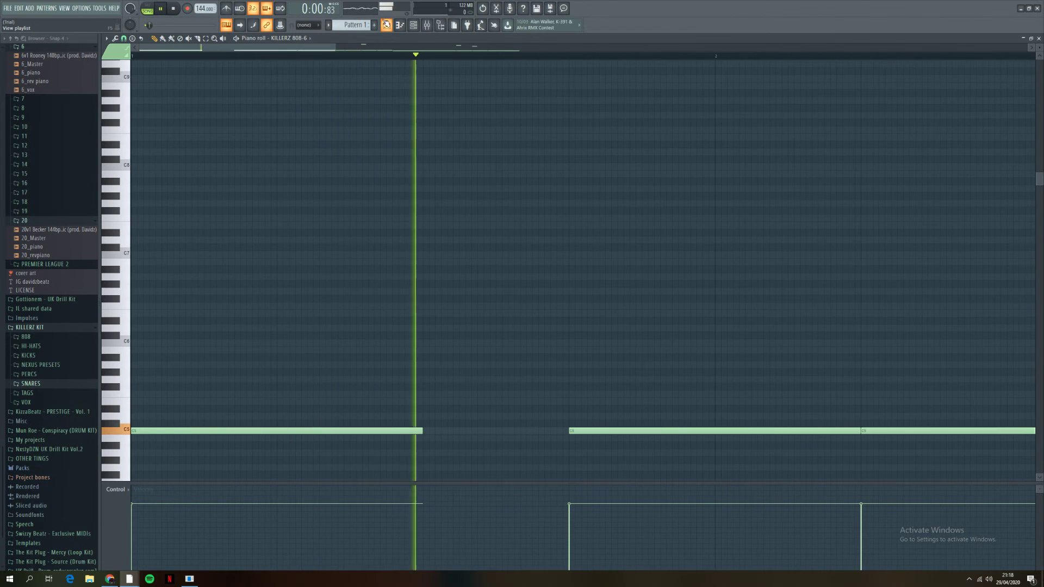
Step: Reopen the KILLERZ 808-6 pattern from the playlist in the piano roll and audition it
click(386, 24)
key(space)
double_click(247, 95)
drag(343, 48, 215, 58)
key(space)
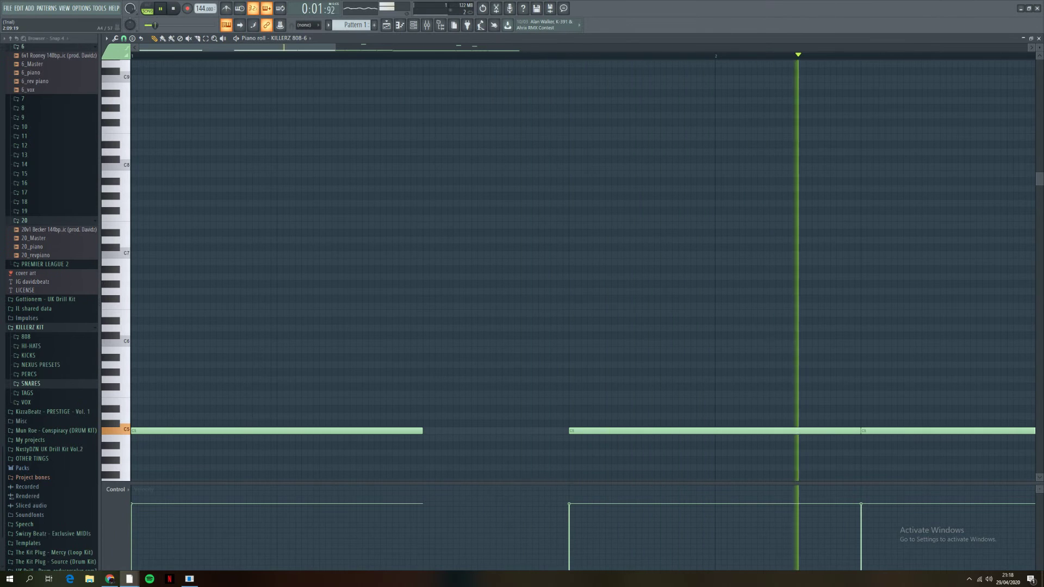
scroll(545, 380, down, 1)
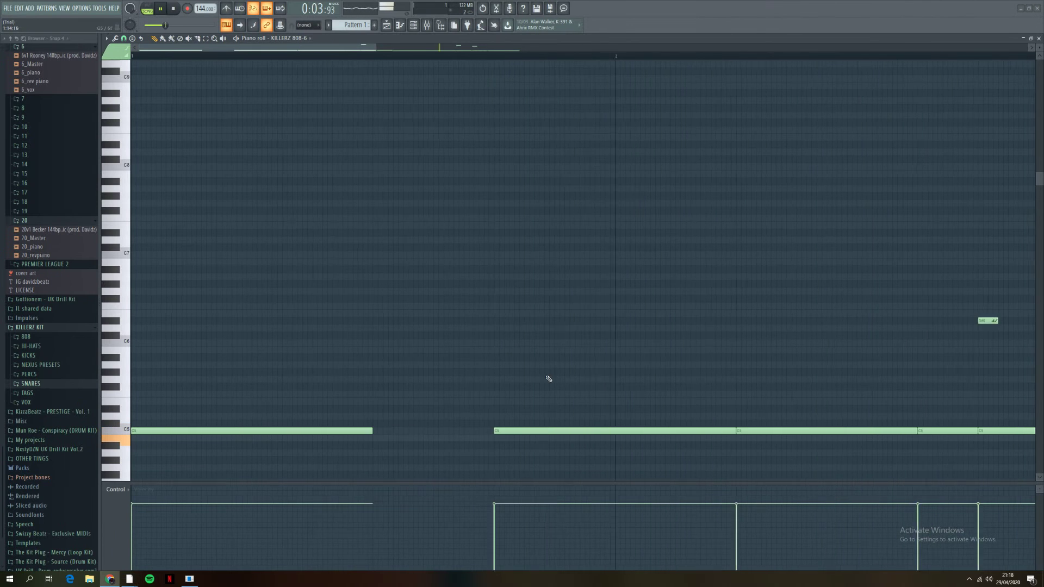
scroll(549, 387, down, 5)
scroll(702, 450, up, 2)
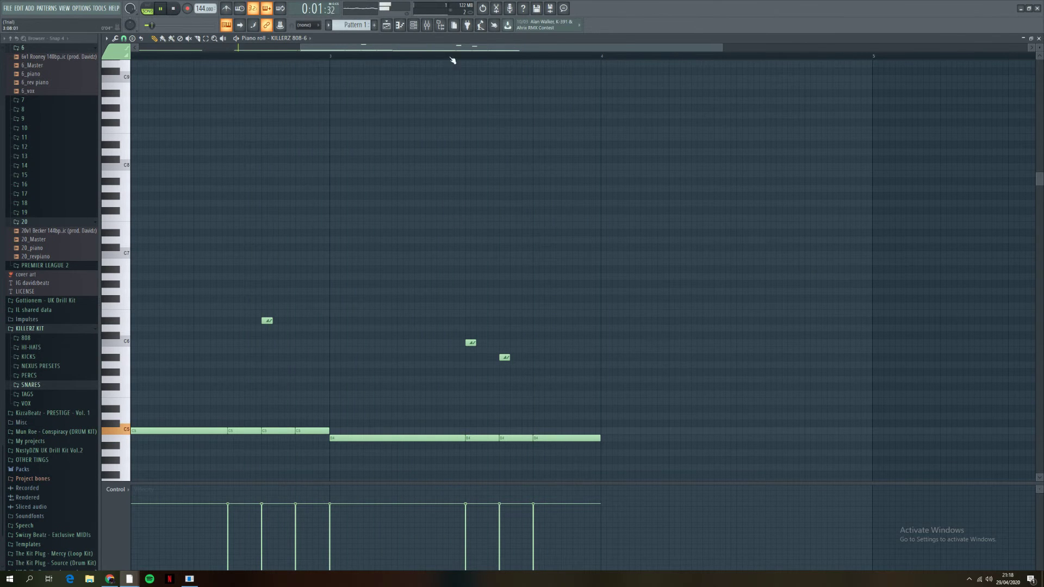
key(space)
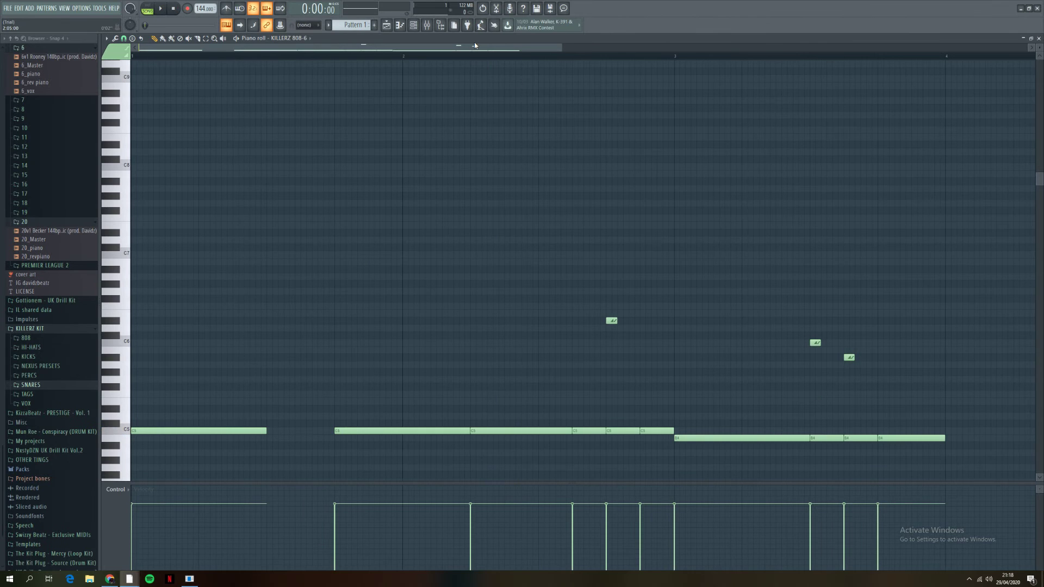
Step: Add a short B4 note just past bar 4 and nudge it slightly later
drag(474, 45, 588, 45)
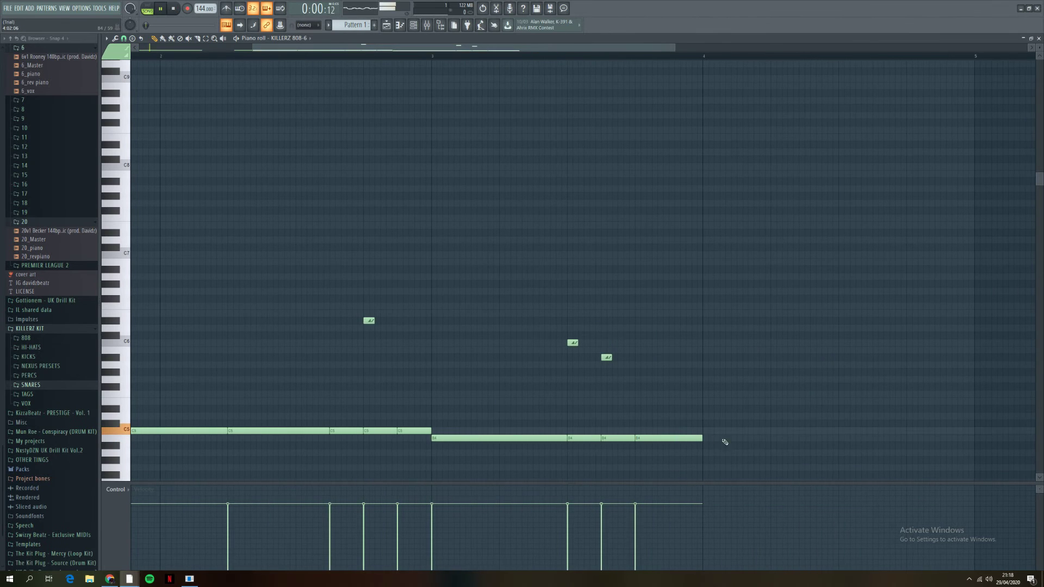
click(438, 58)
key(space)
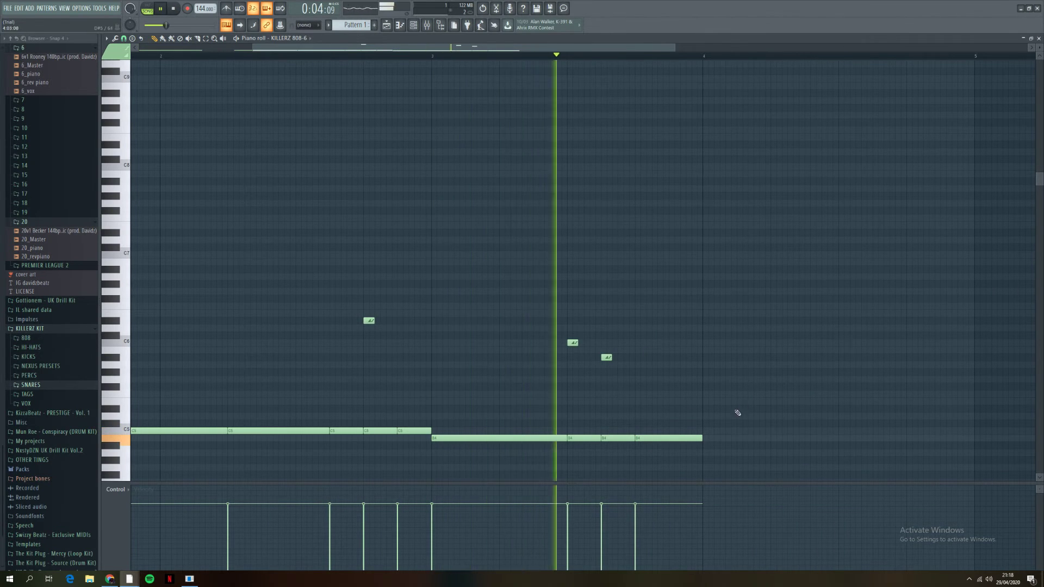
click(768, 438)
key(space)
drag(768, 439, 771, 439)
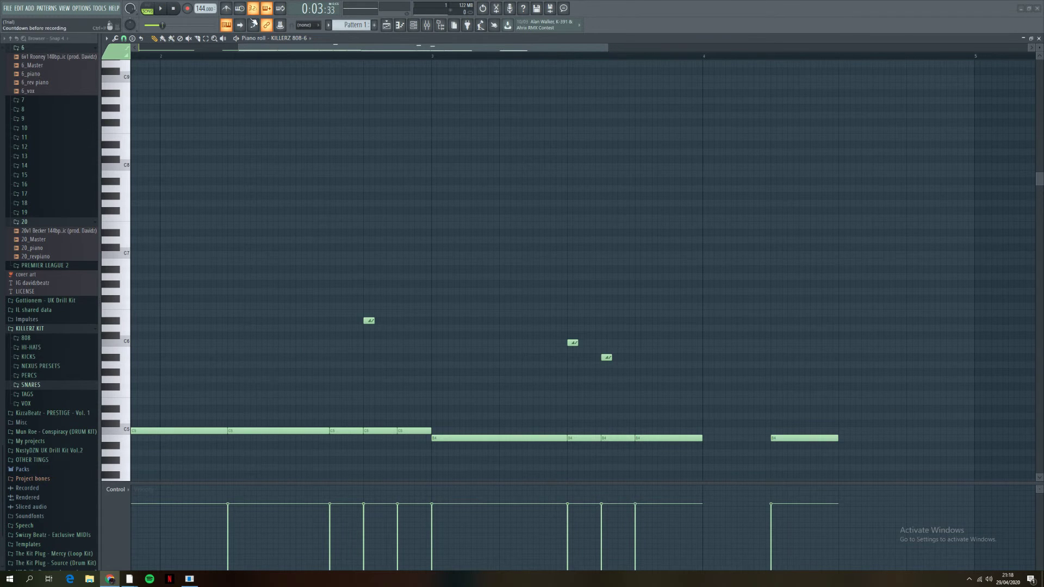
Step: Transpose all the 808 notes so they end up one semitone higher
scroll(185, 265, left, 3)
click(127, 411)
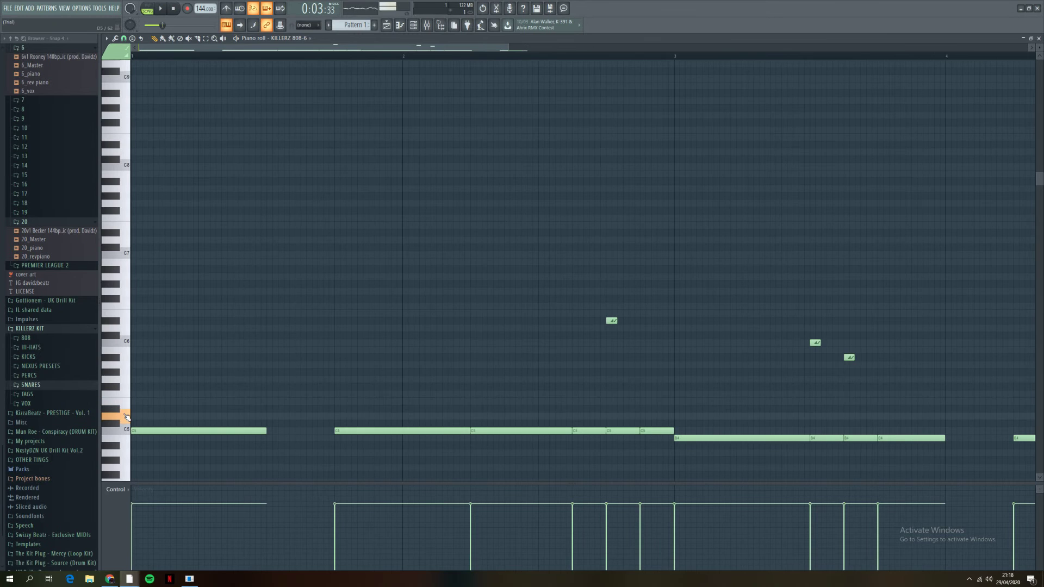
key(ctrl+Up)
key(ctrl+Up)
key(ctrl+Down)
key(ctrl+Down)
key(Up)
key(Up)
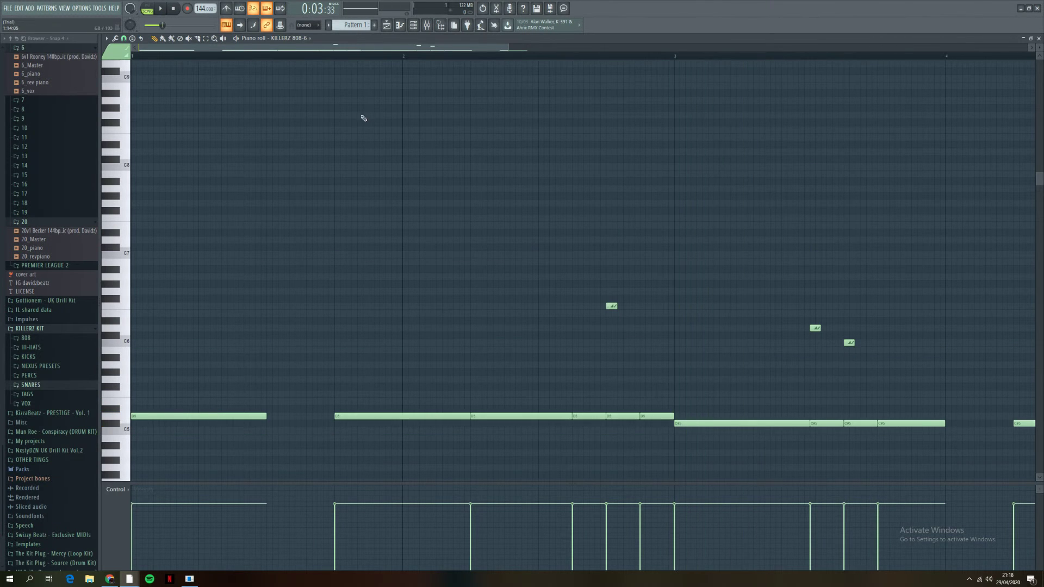
key(space)
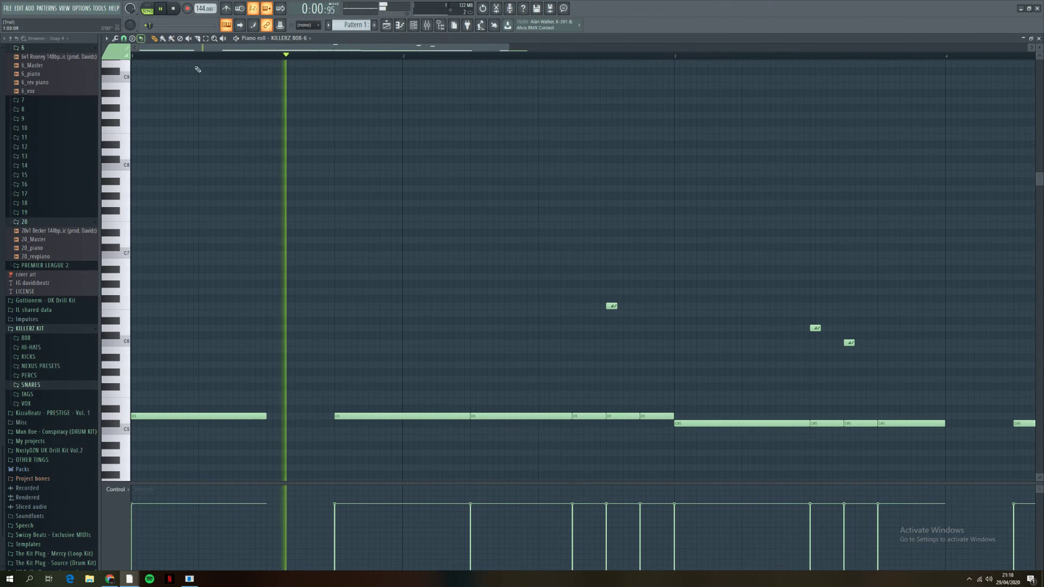
key(space)
key(Down)
key(space)
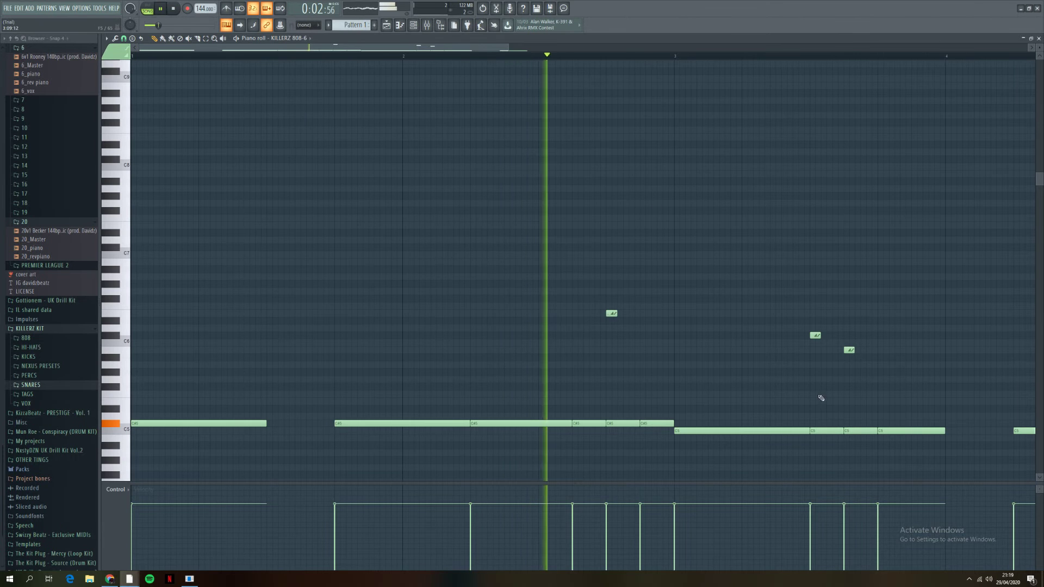
scroll(855, 390, down, 3)
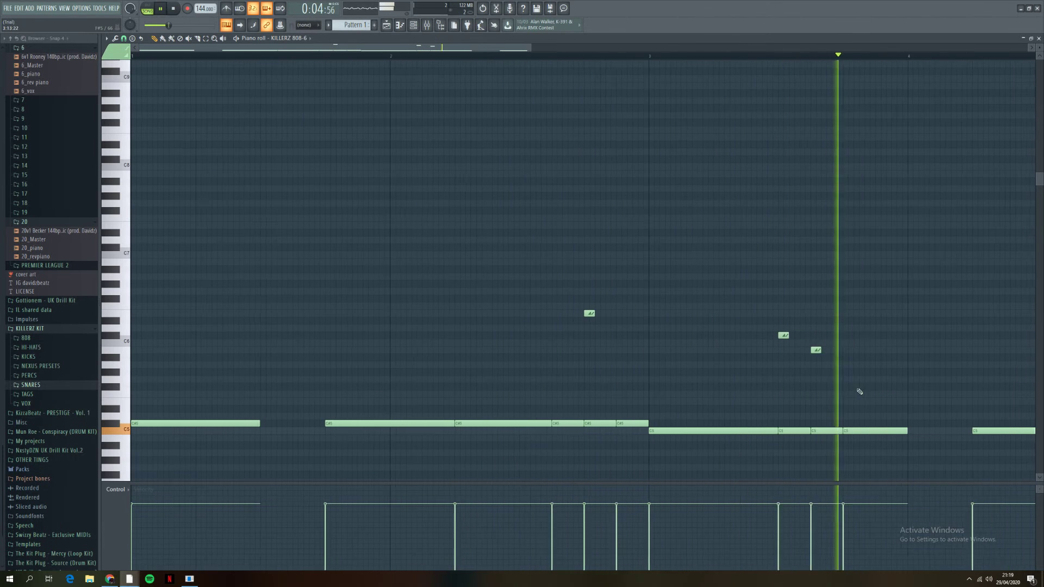
scroll(929, 435, up, 1)
key(space)
scroll(881, 435, up, 3)
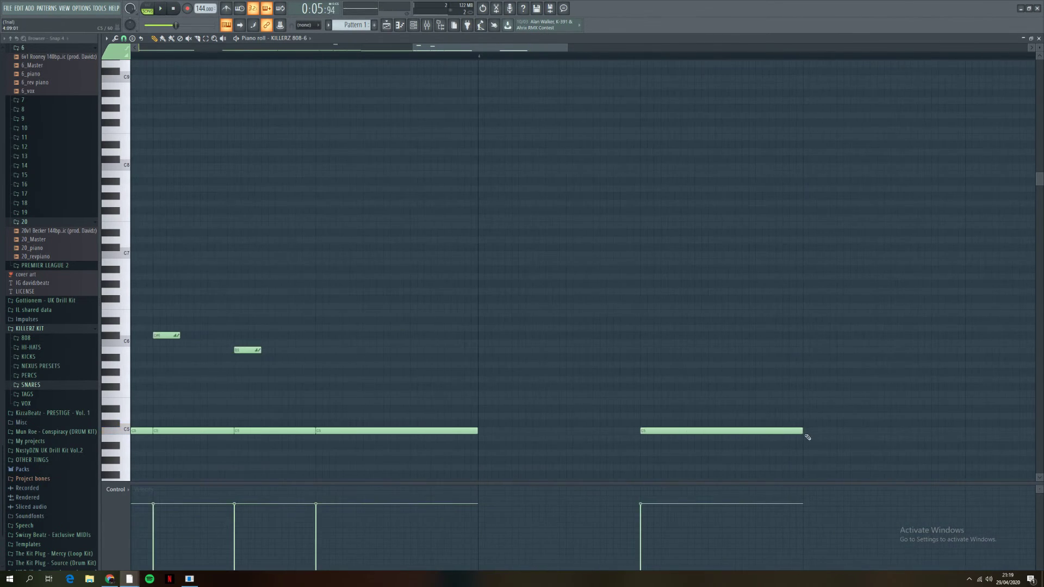
Step: Draw a short C5 note after the last note and repeat it with Ctrl+B up to bar 5
click(809, 432)
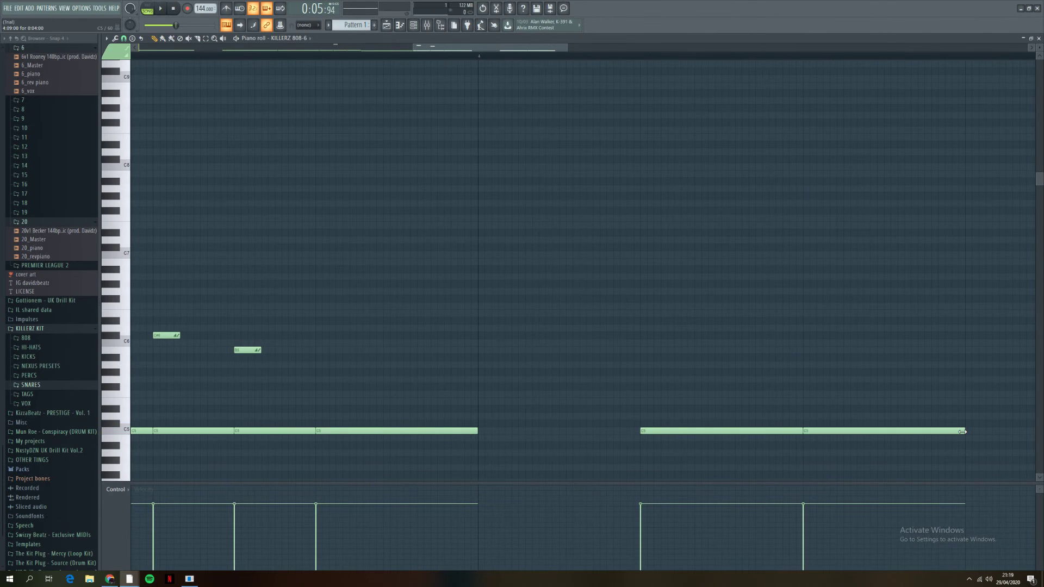
drag(963, 432, 875, 436)
scroll(884, 432, down, 3)
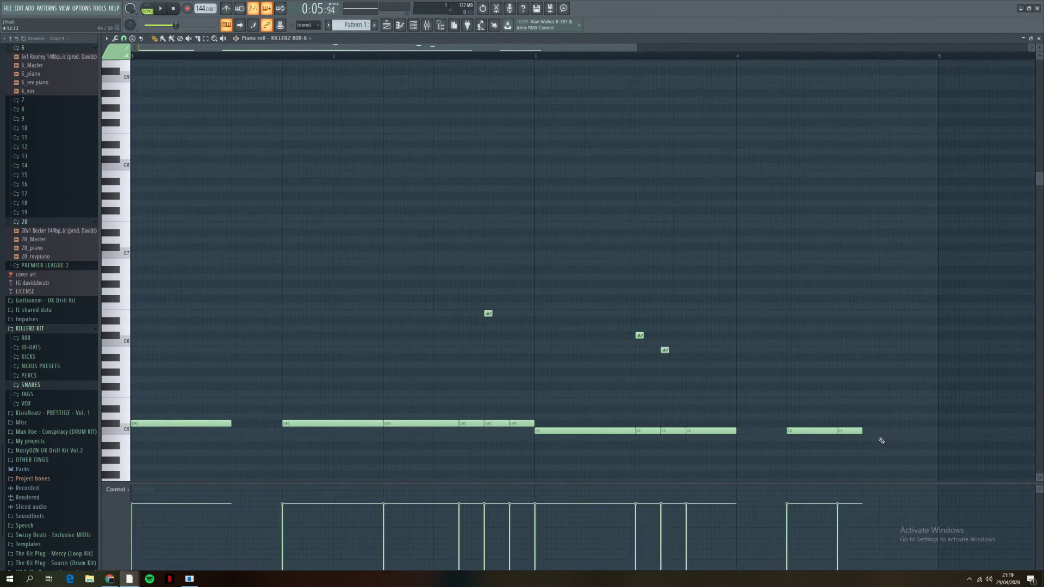
ctrl+click(861, 431)
key(ctrl+b)
key(ctrl+b)
key(ctrl+b)
key(ctrl+d)
key(space)
key(space)
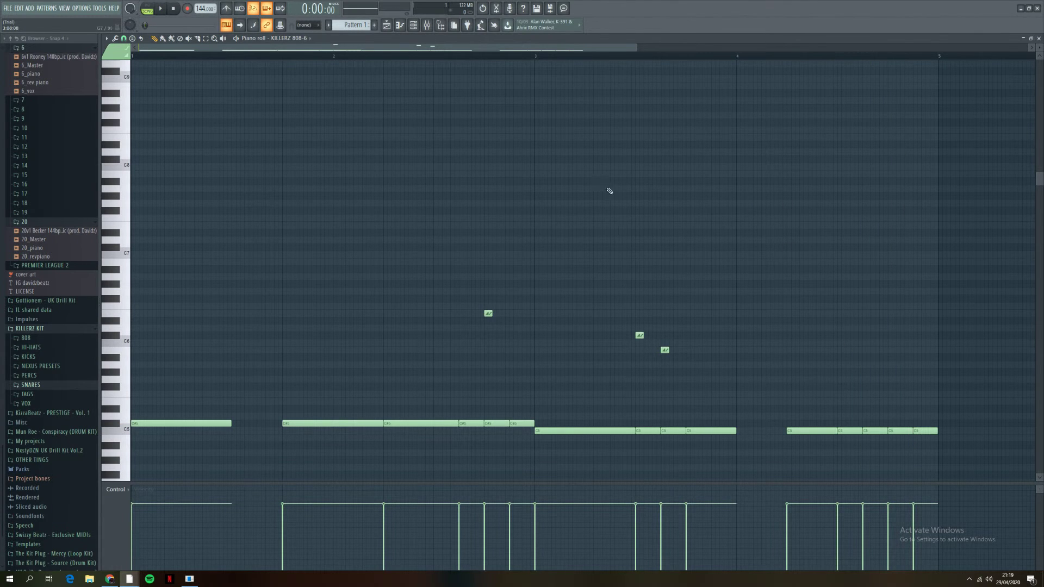
scroll(438, 266, down, 4)
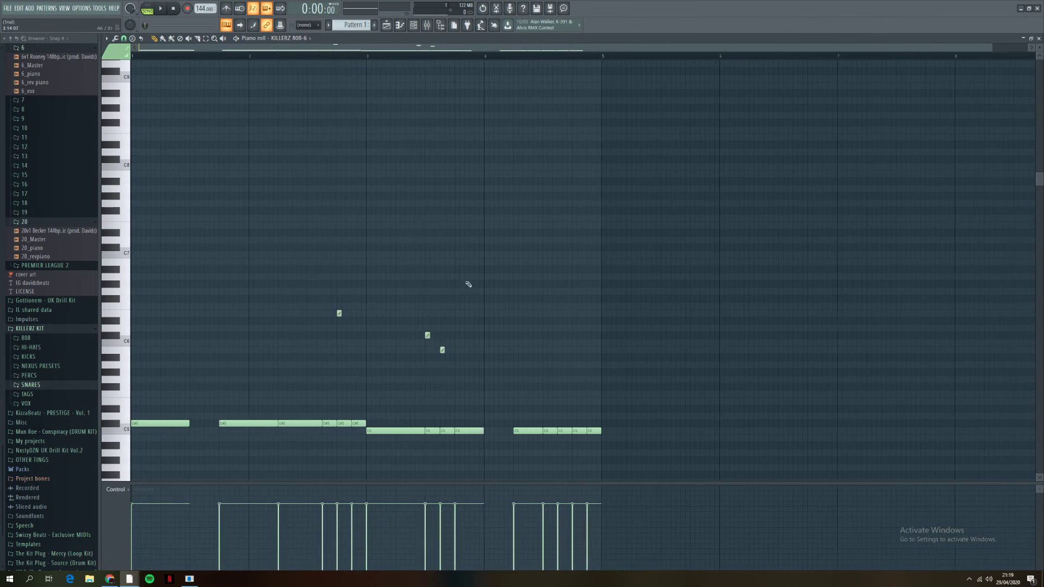
scroll(466, 291, down, 1)
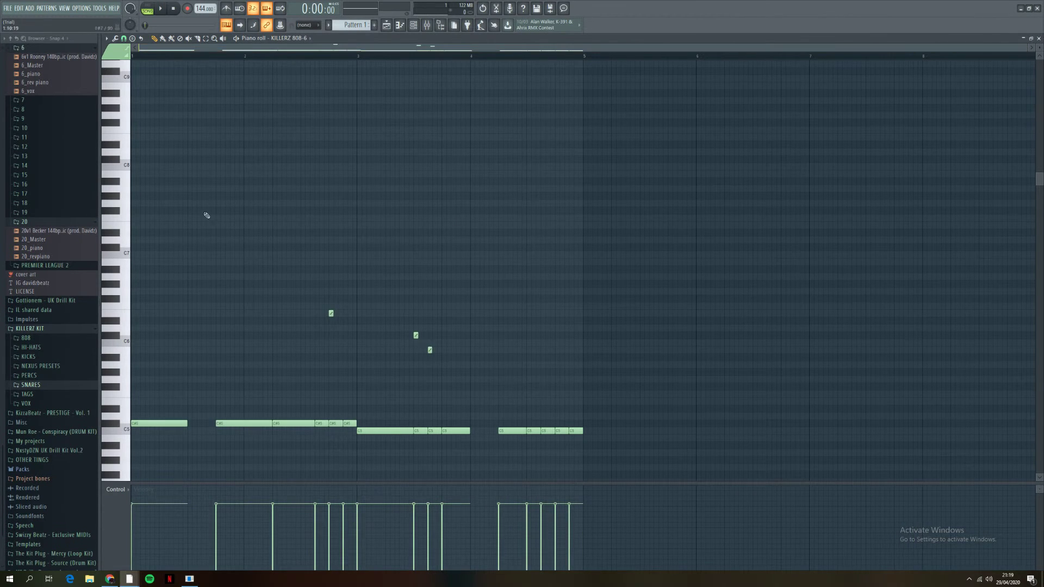
Step: Add three short high C6 slide notes late in bar 4
scroll(427, 349, up, 3)
click(367, 334)
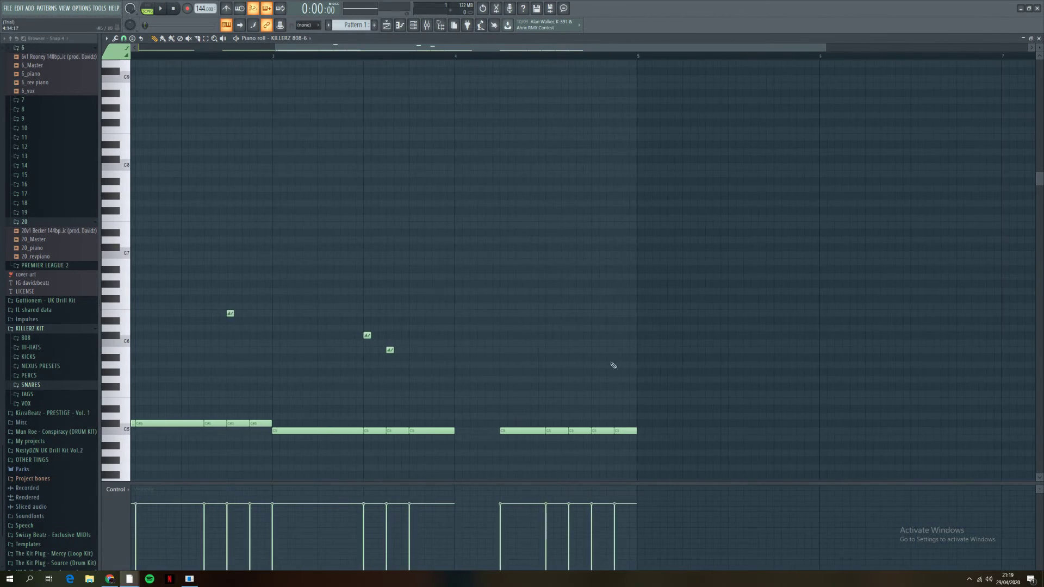
click(461, 61)
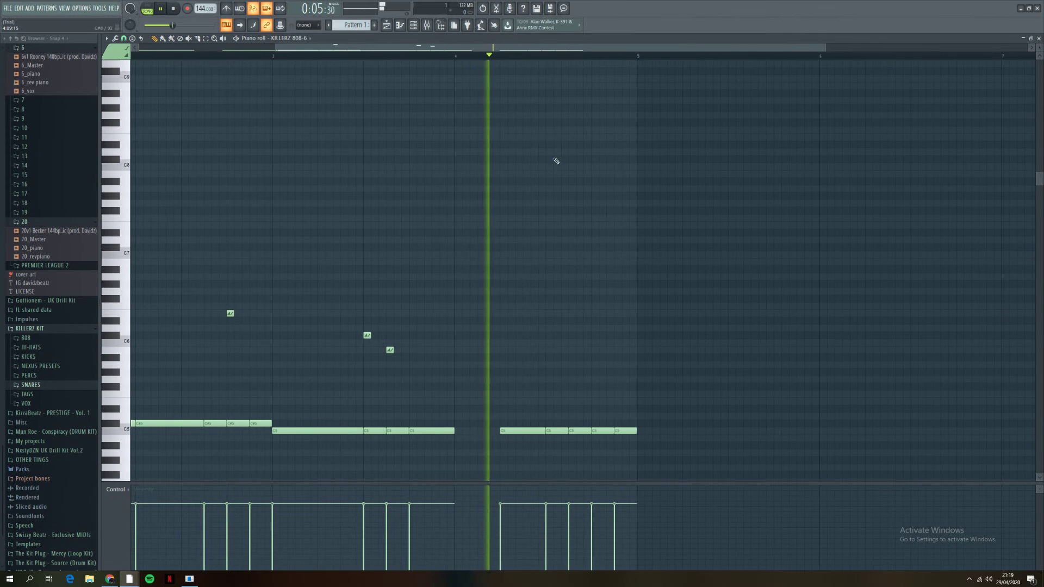
key(space)
key(space)
click(549, 335)
click(572, 335)
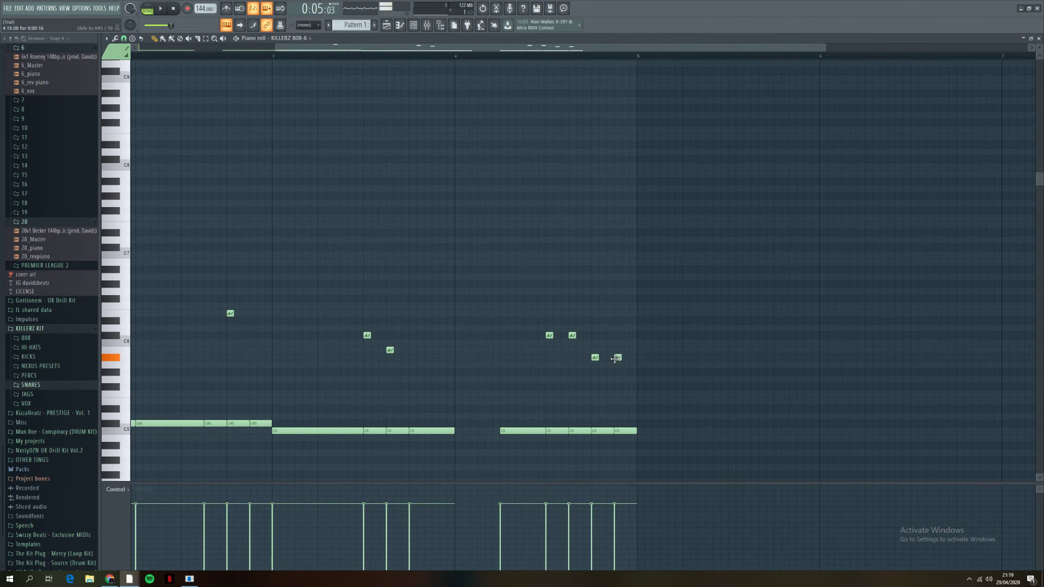
Step: Shorten the C5 note near bar 4 and play the pattern from bar 4
scroll(541, 433, up, 2)
drag(545, 432, 524, 438)
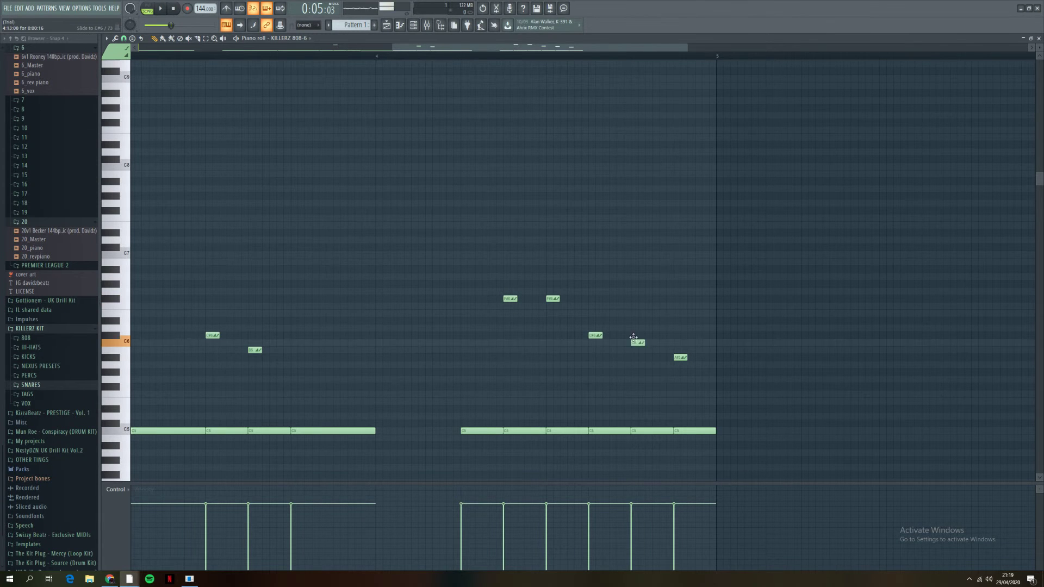
key(space)
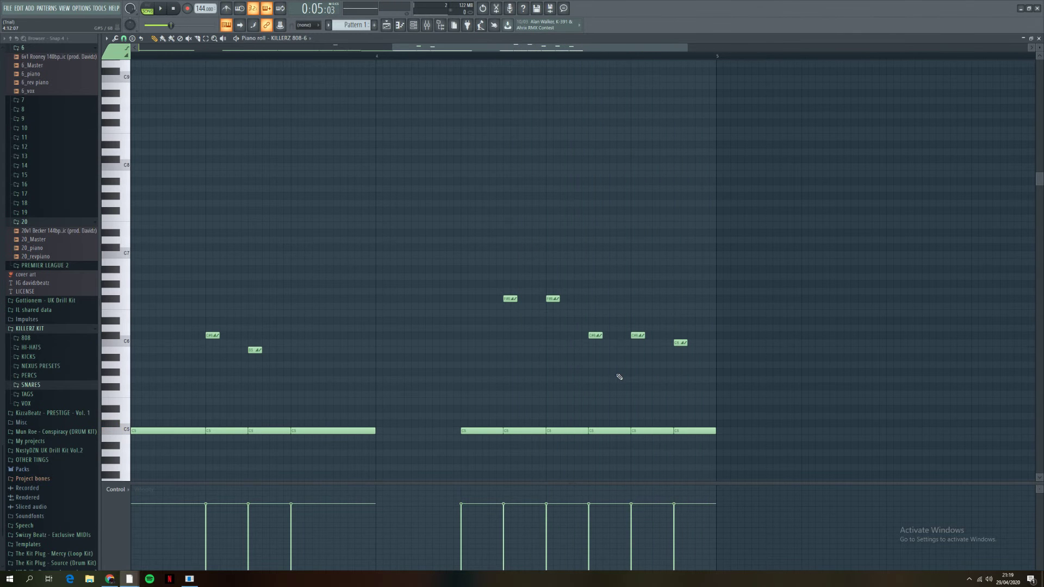
scroll(531, 380, up, 2)
key(space)
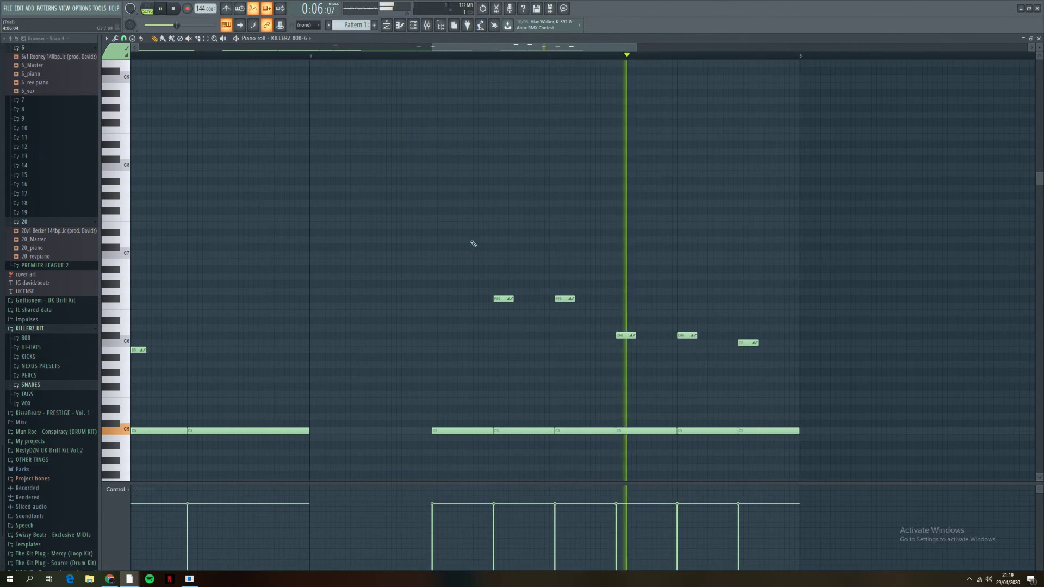
scroll(636, 316, down, 4)
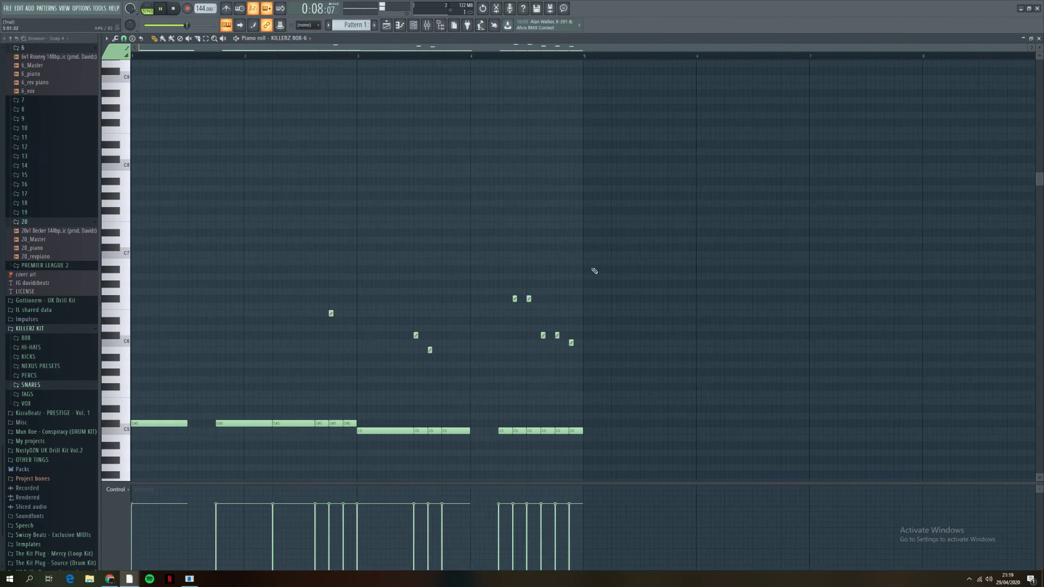
Step: Move the two selected high slide notes down a semitone, auditioning from bar 3
key(space)
click(359, 57)
key(space)
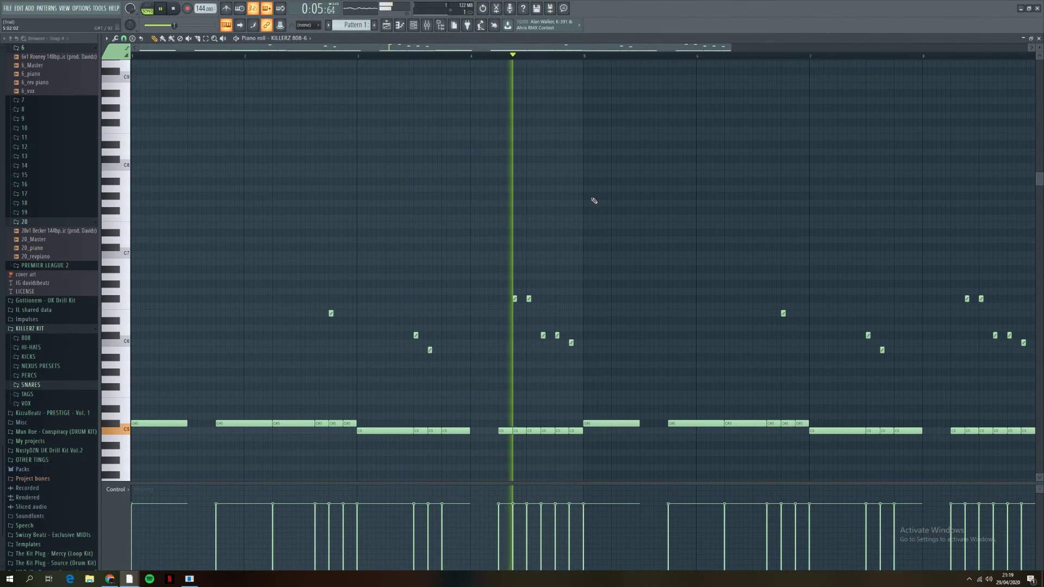
scroll(535, 287, up, 2)
key(space)
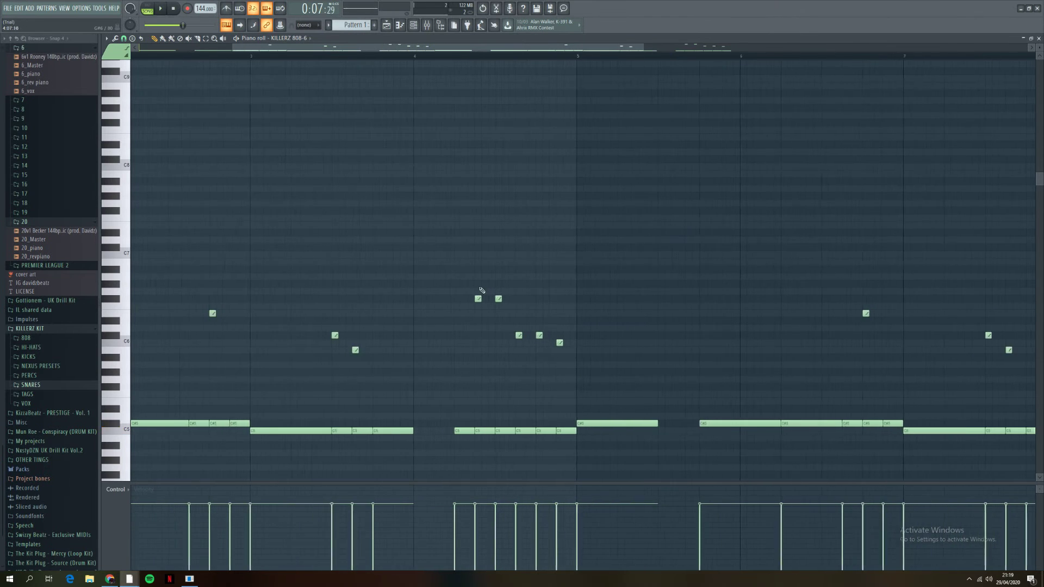
key(shift+Down)
key(space)
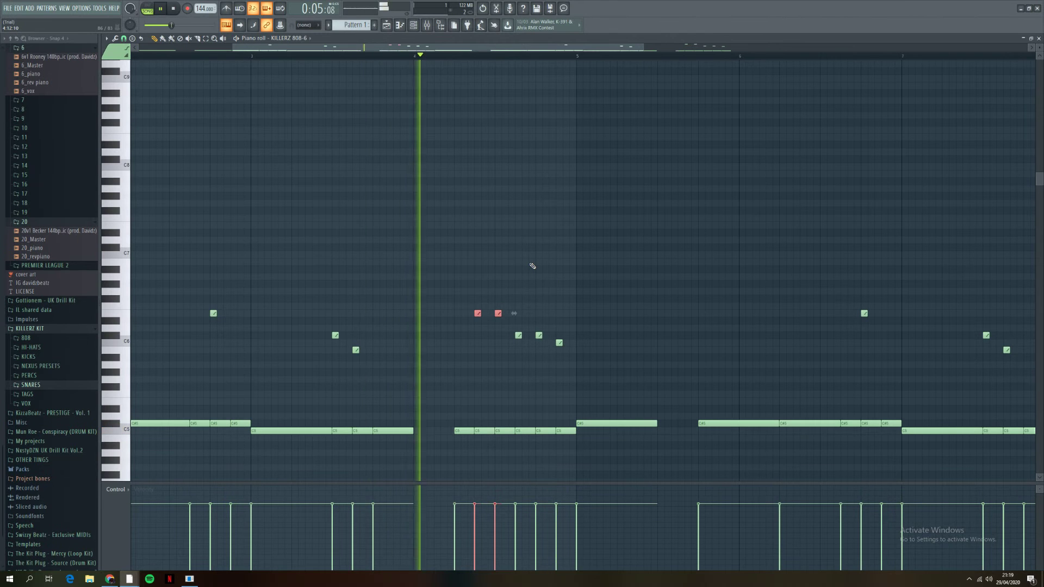
ctrl+click(544, 275)
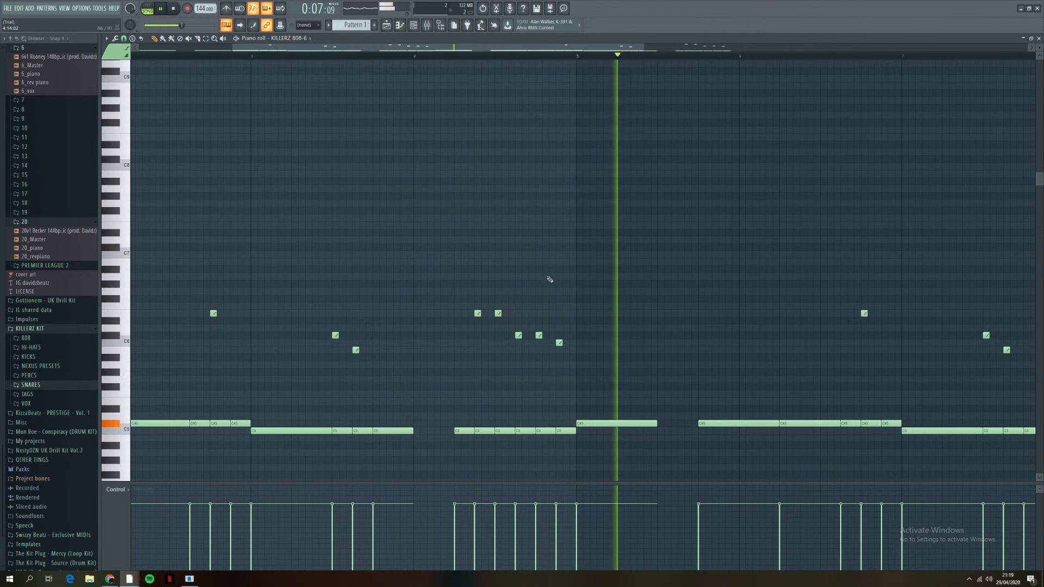
Step: Add two new high notes in the second half, raising one to match its neighbour
scroll(716, 350, down, 3)
scroll(783, 367, up, 4)
click(646, 357)
key(space)
click(868, 313)
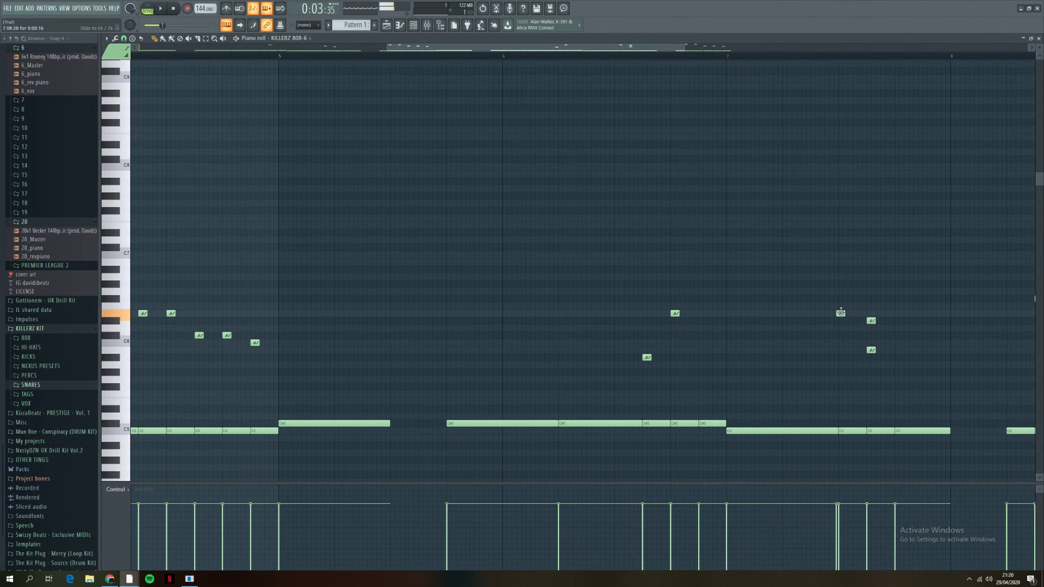
drag(871, 321, 871, 314)
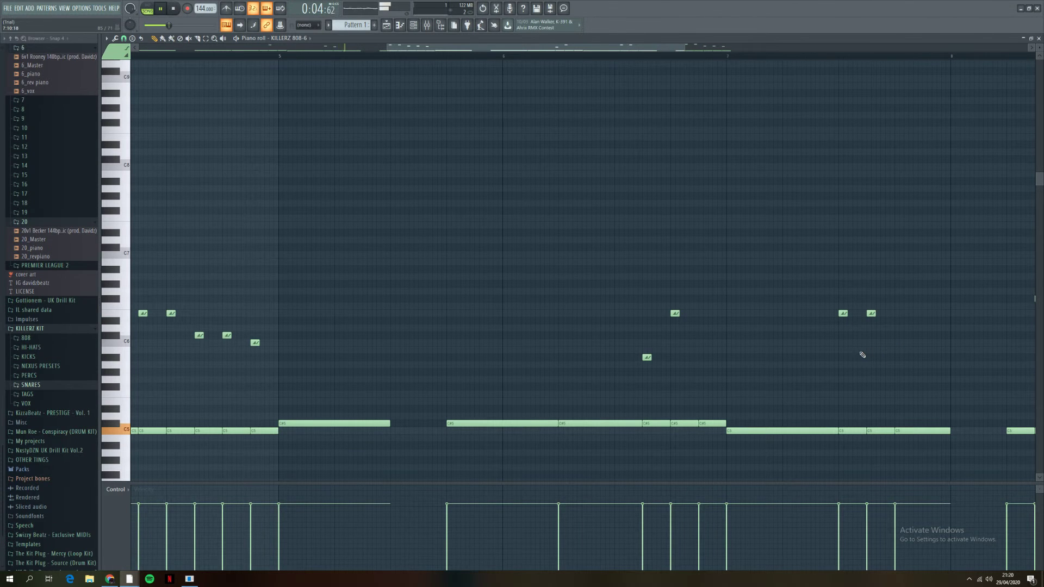
scroll(867, 354, down, 3)
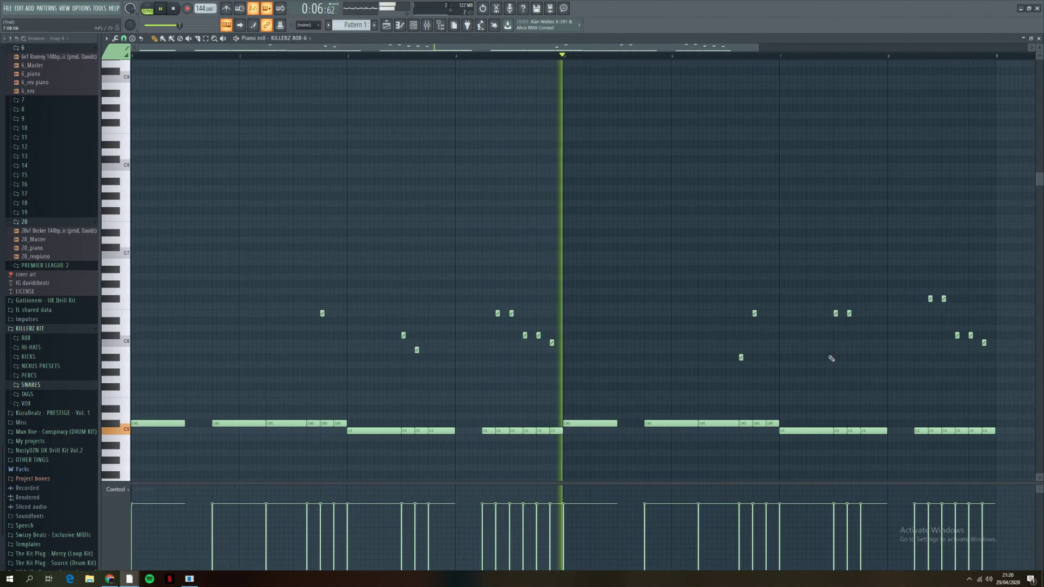
scroll(832, 364, up, 3)
scroll(855, 369, down, 2)
Step: Lower the five rightmost high slide notes by two semitones
drag(881, 295, 952, 356)
key(shift+Down)
key(shift+Down)
ctrl+click(928, 305)
scroll(922, 349, up, 2)
key(space)
scroll(912, 337, up, 2)
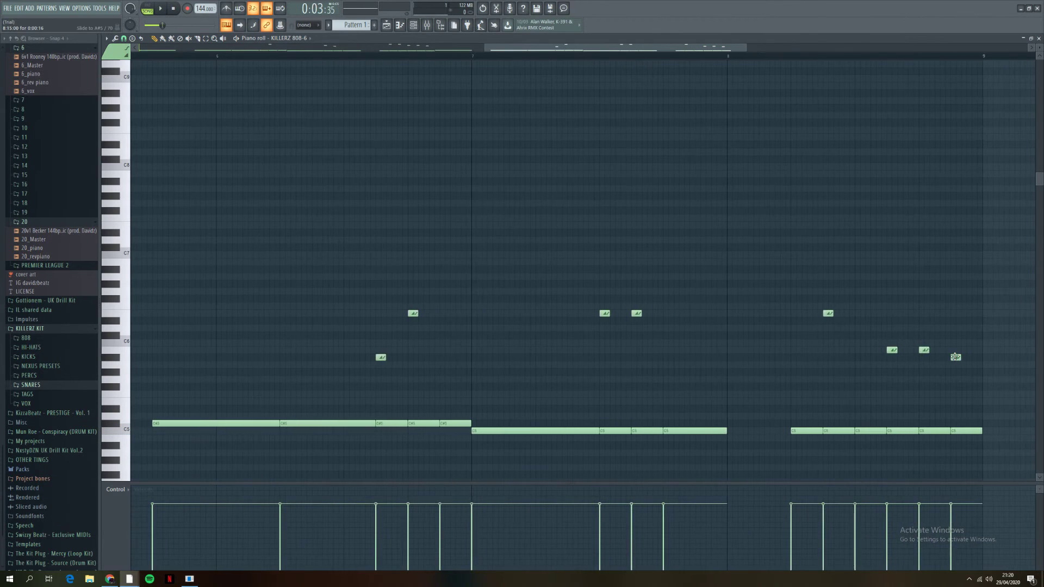
Step: Play the pattern from near bar 8, then bring up the Mixer with F9
click(740, 58)
key(space)
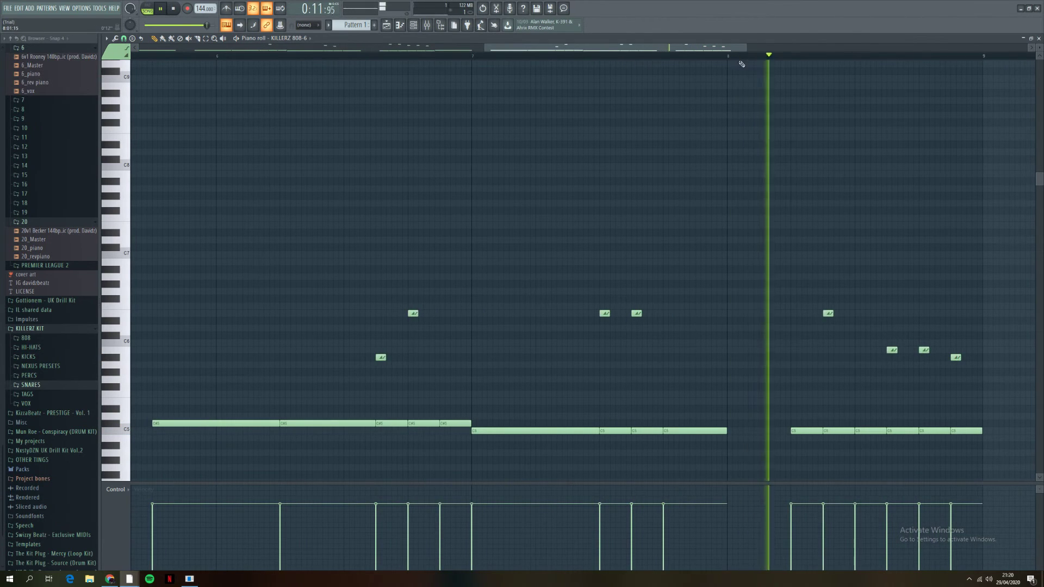
scroll(814, 250, down, 3)
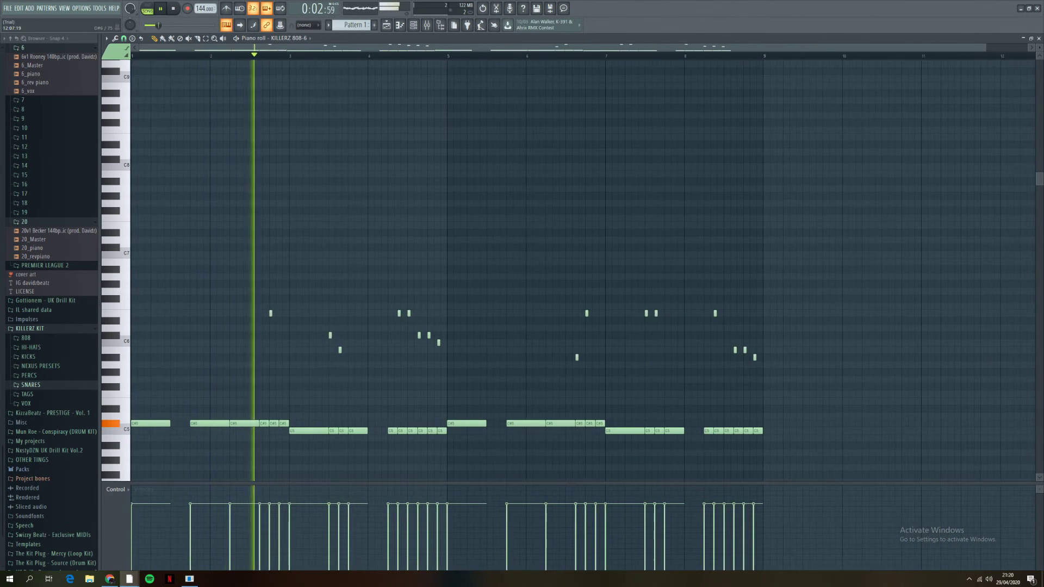
scroll(806, 264, down, 1)
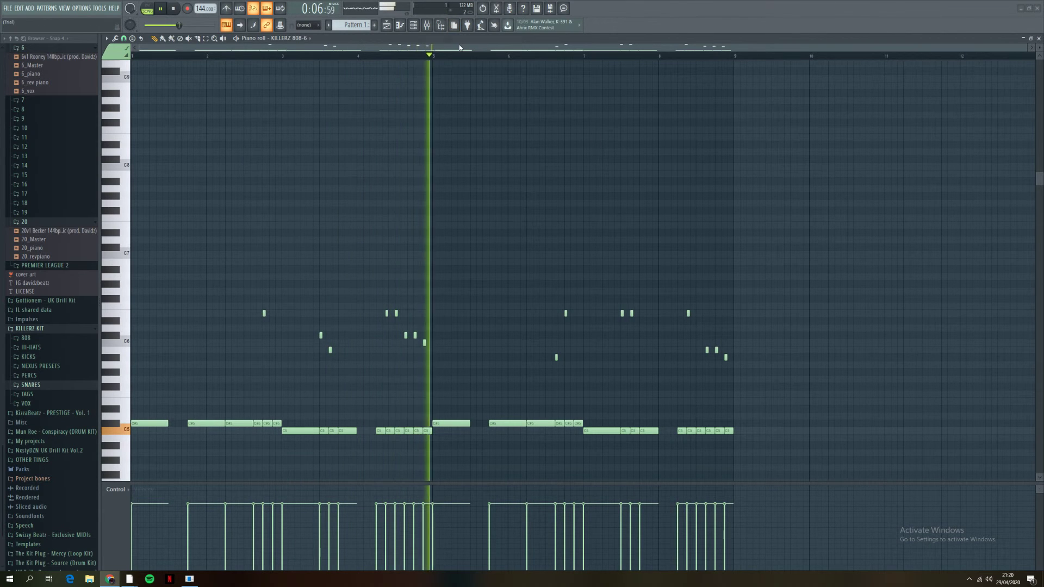
key(space)
key(F9)
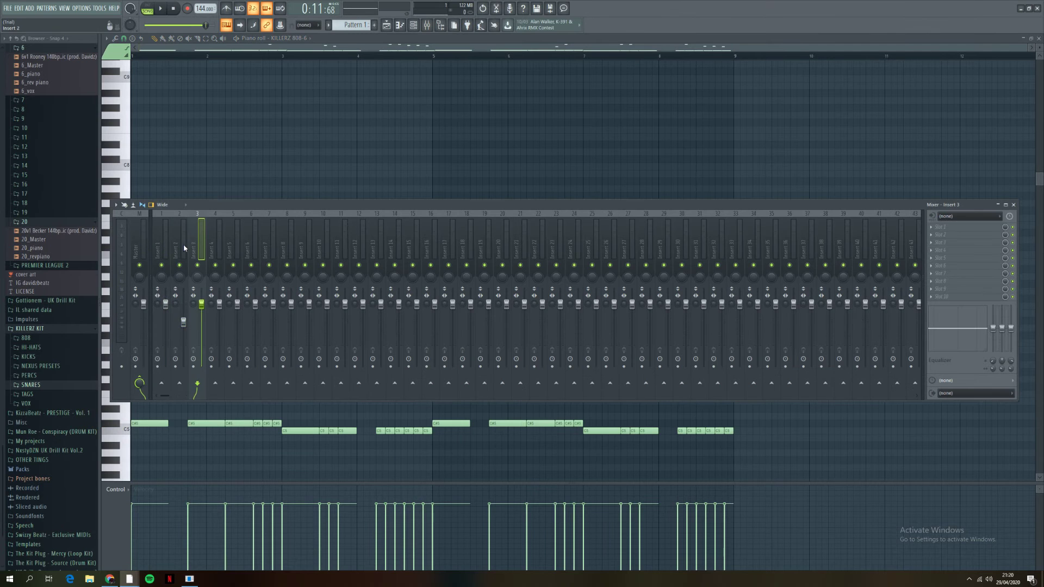
Step: Load Fruity Stereo Shaper into insert 2's first FX slot and nudge its delay
click(957, 228)
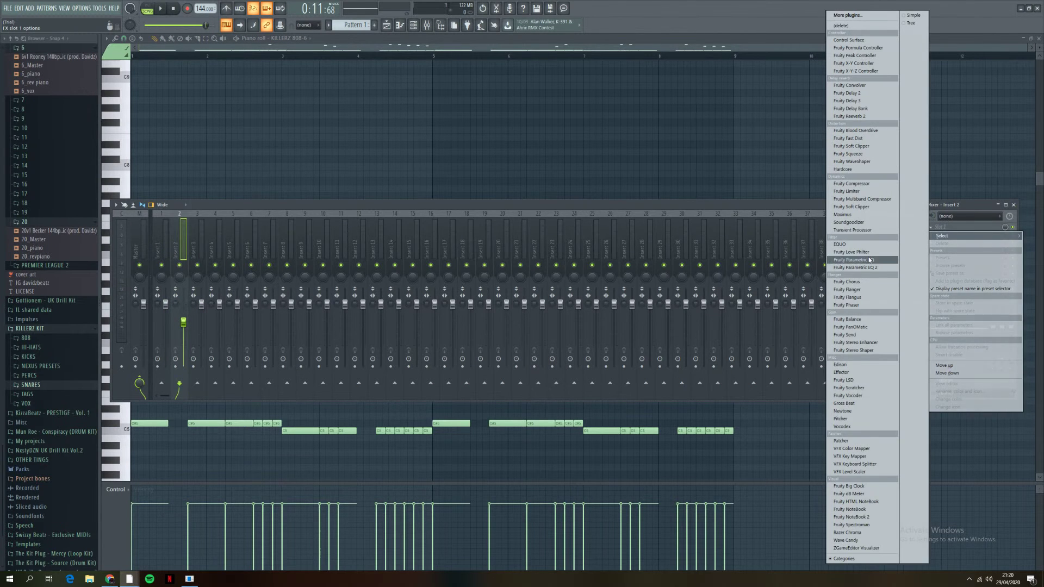
click(878, 351)
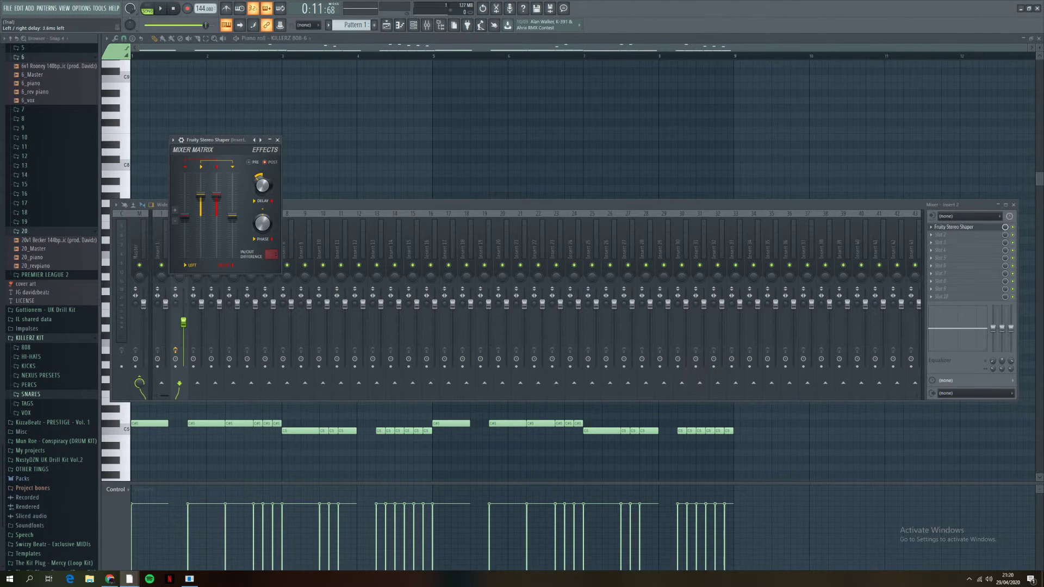
drag(263, 185, 262, 191)
right_click(329, 167)
Step: Audition the beat with the Stereo Shaper, toggling the mixer and checking system volume
key(space)
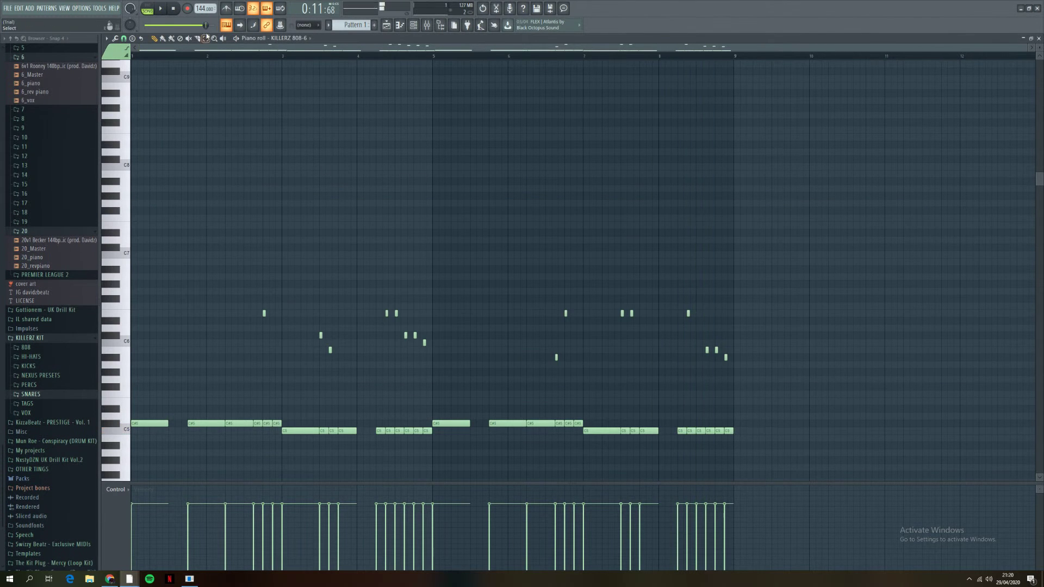
key(space)
key(F9)
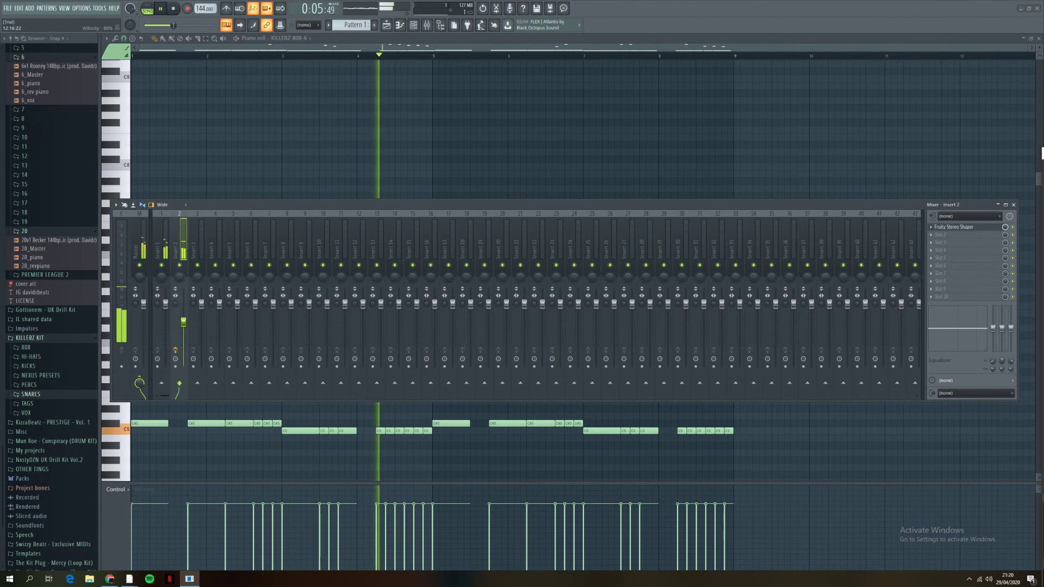
key(F9)
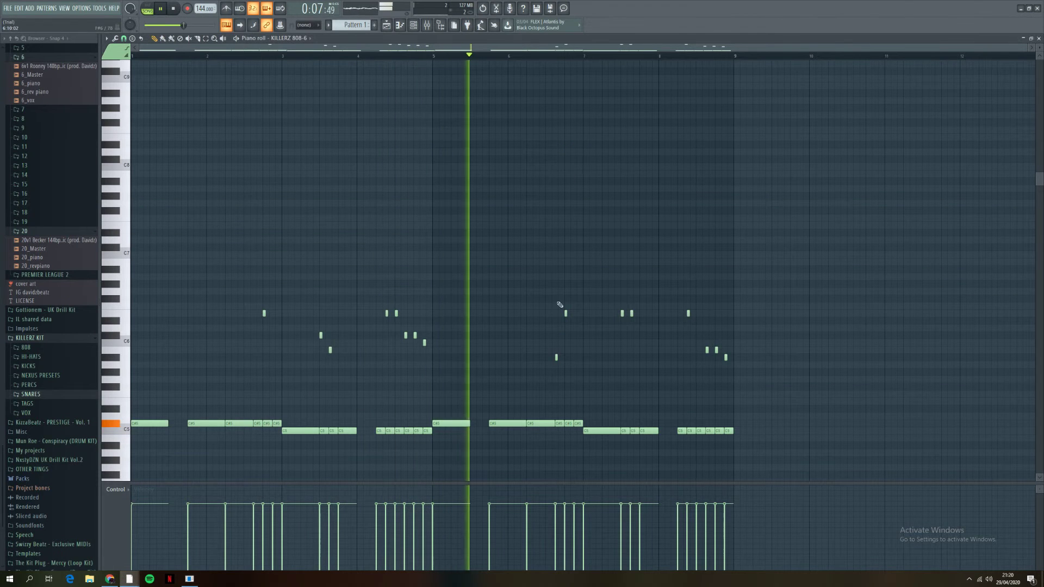
key(space)
key(F9)
click(994, 578)
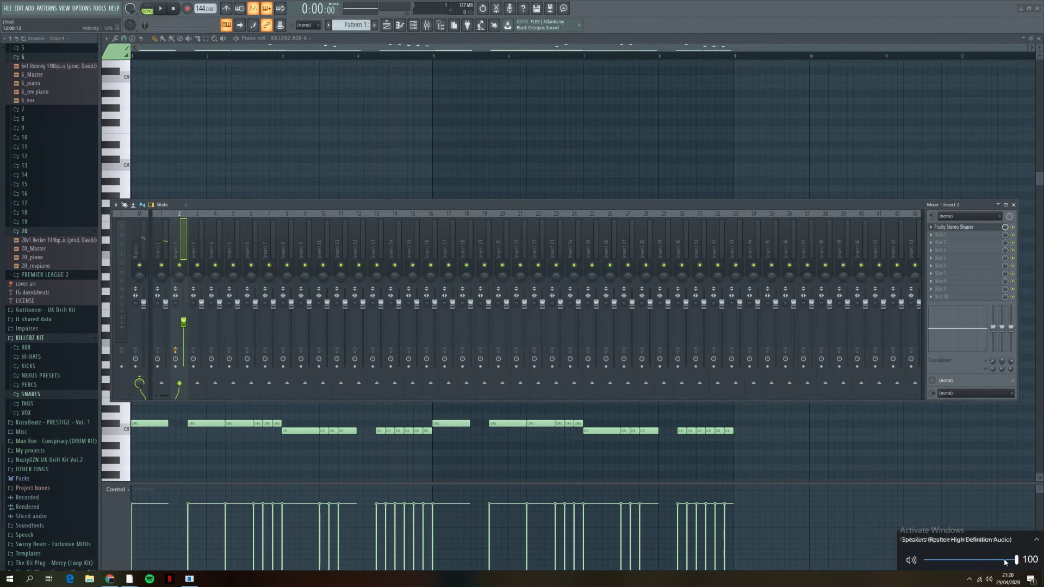
key(F9)
key(space)
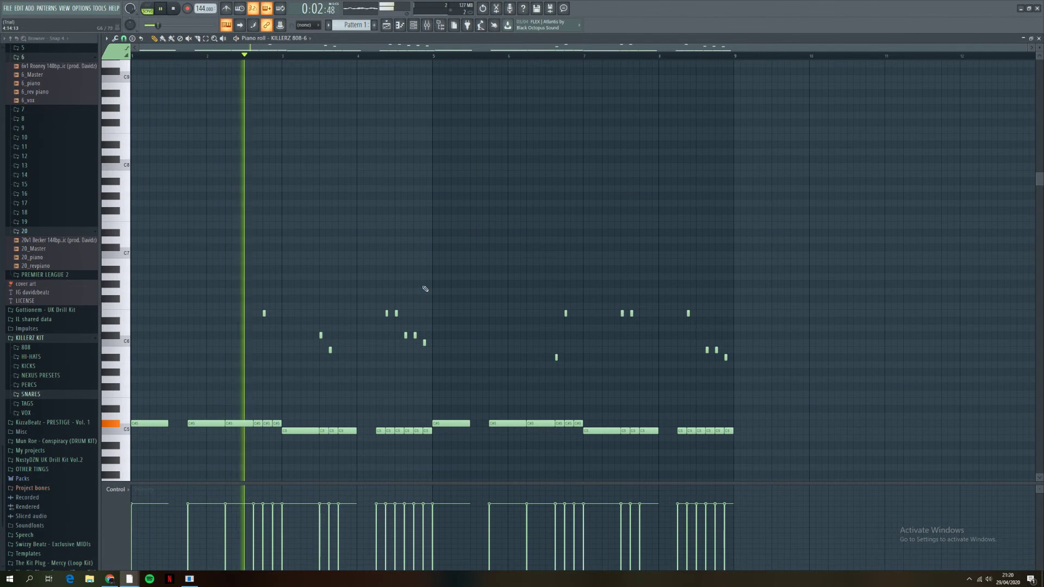
key(F6)
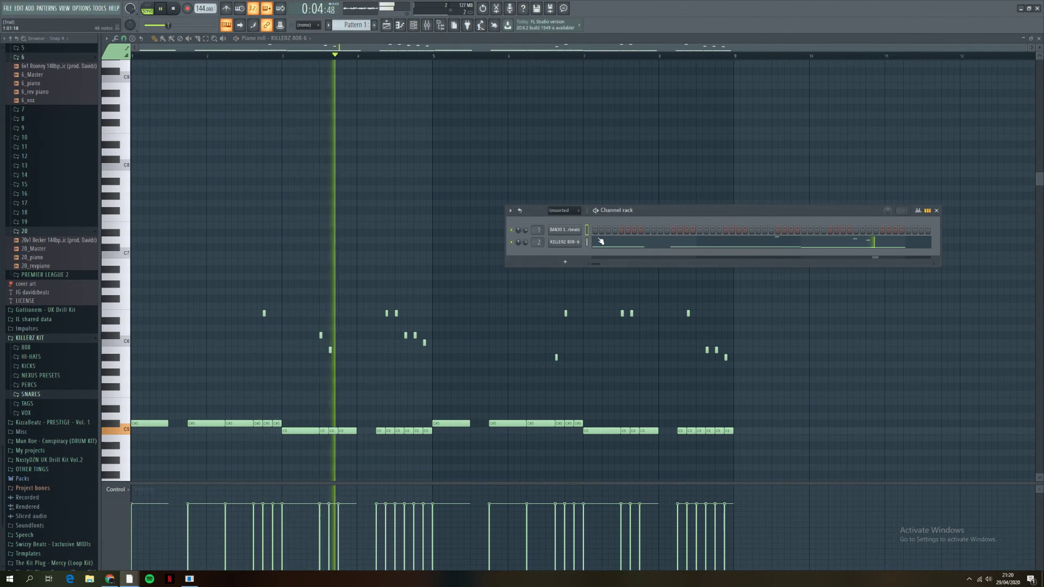
Step: Stop the beat, expand and collapse the KILLERZ KIT 808 folder, and show the mixer
key(F6)
key(space)
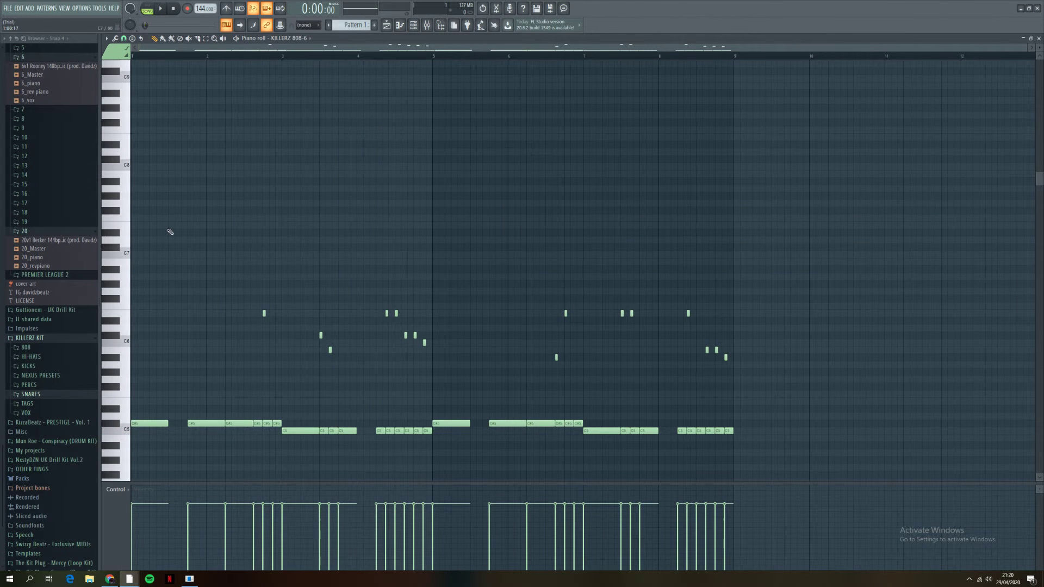
key(F6)
scroll(47, 318, down, 3)
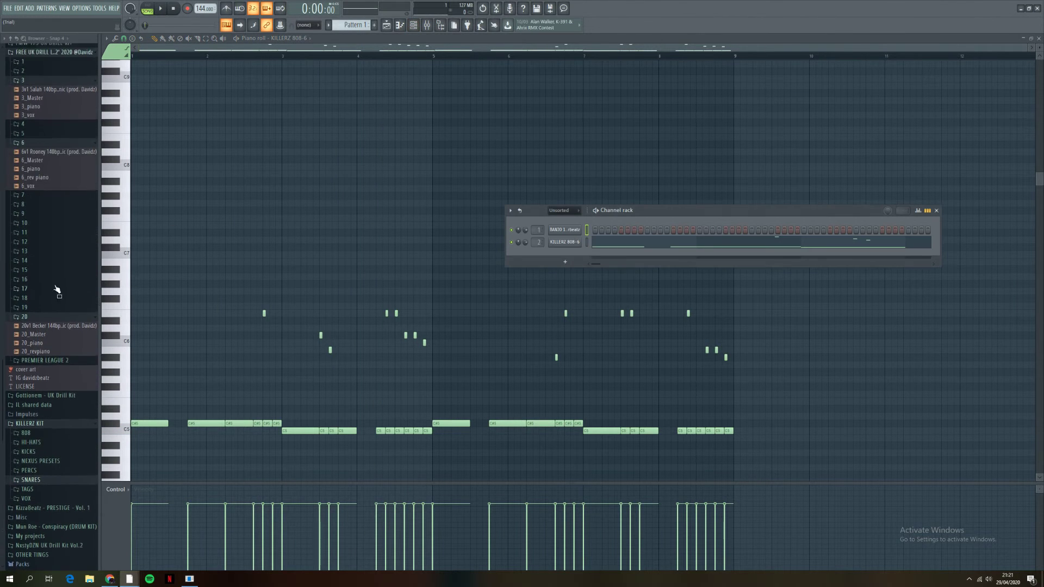
scroll(42, 342, up, 2)
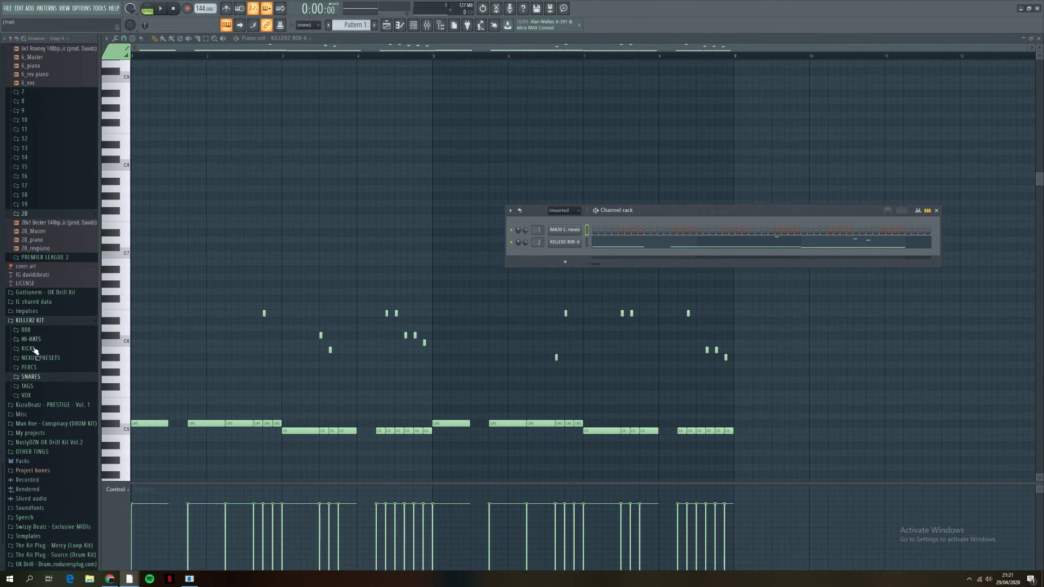
scroll(38, 338, up, 4)
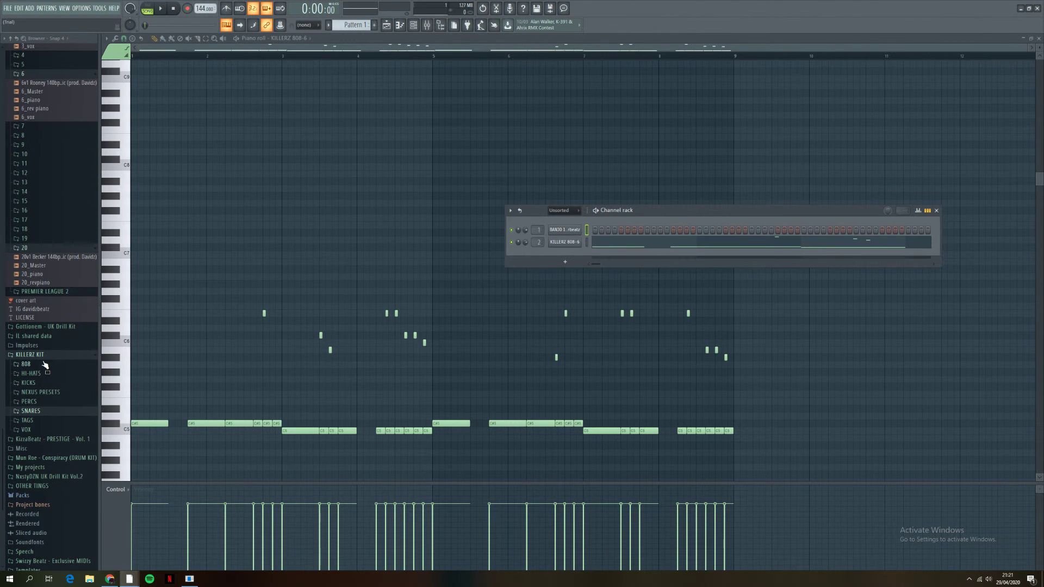
click(26, 363)
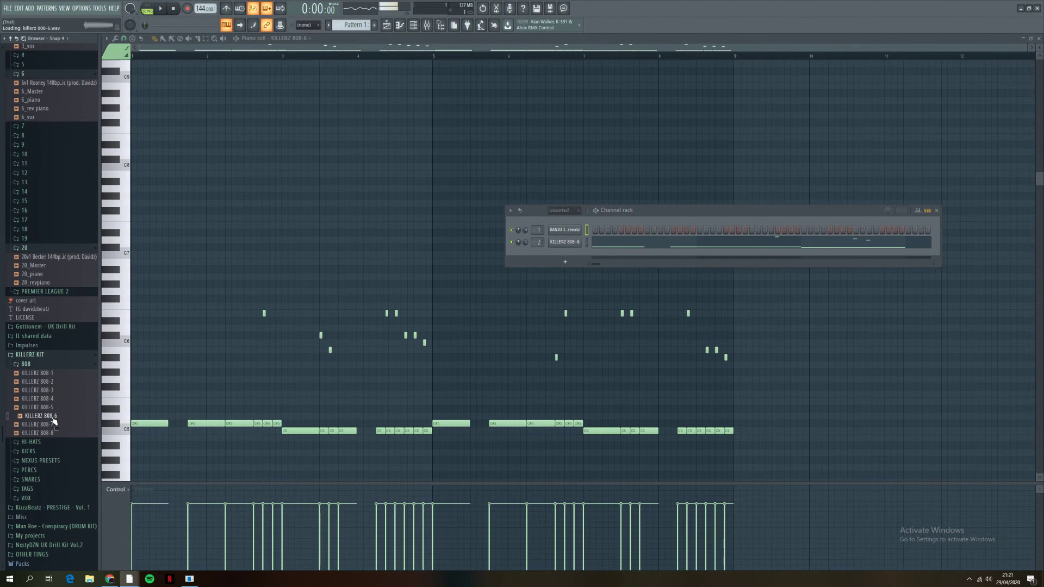
click(38, 365)
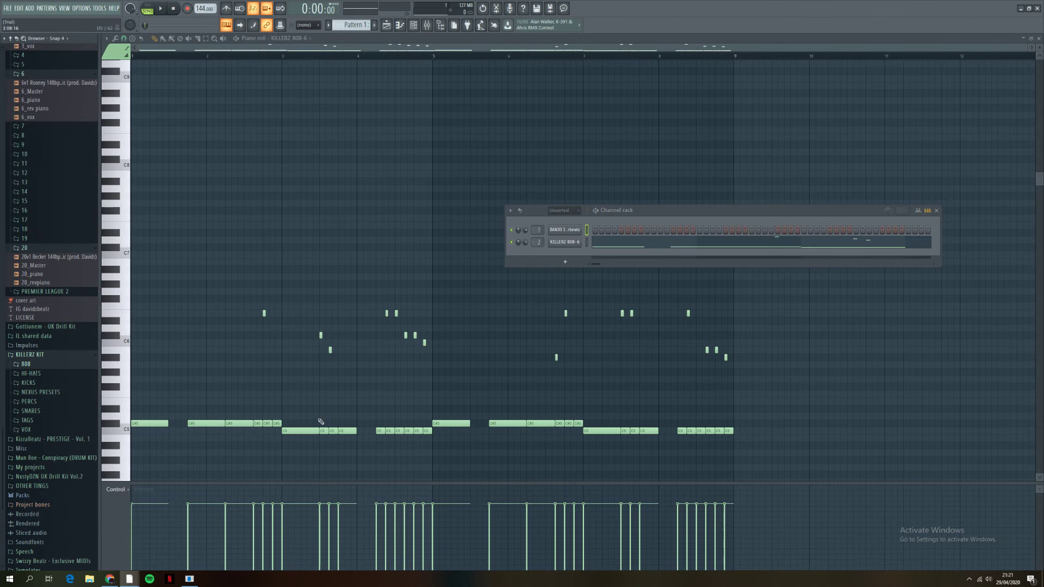
key(F9)
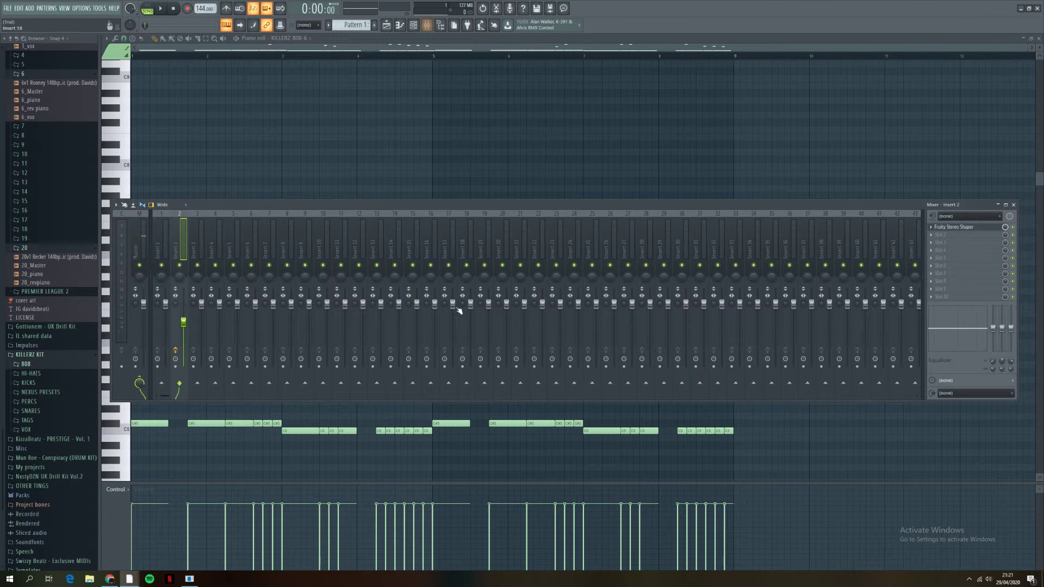
Step: Check the Stereo Shaper settings, restart the beat and raise system volume from 67 to 71
click(946, 227)
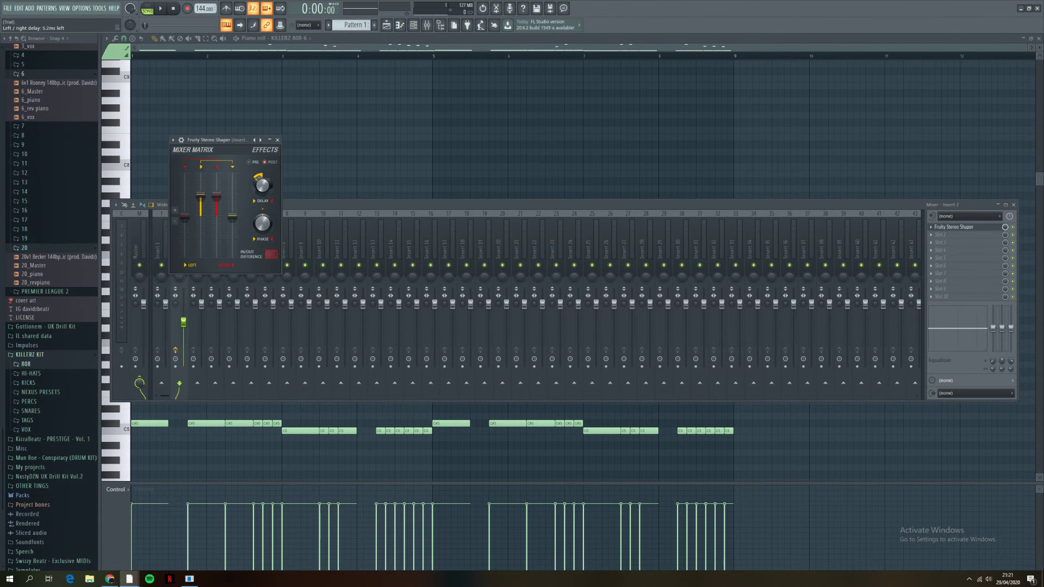
right_click(345, 157)
key(space)
key(F9)
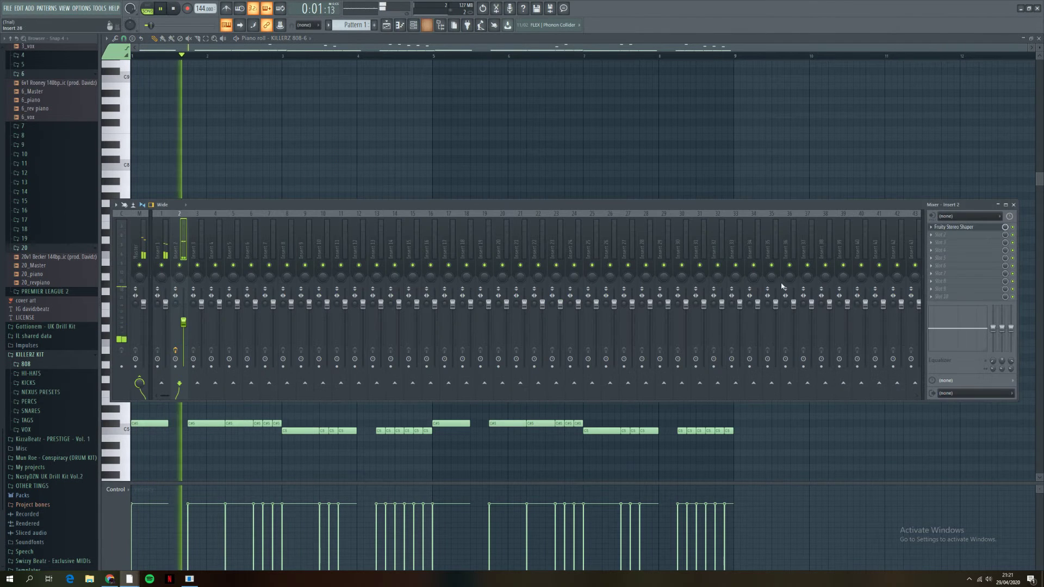
click(989, 580)
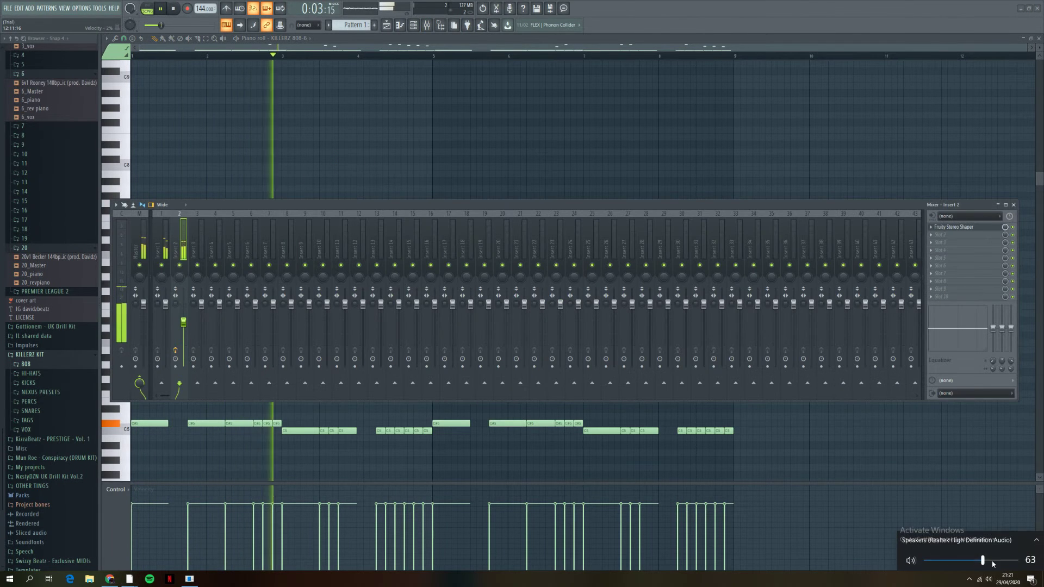
drag(987, 562, 990, 560)
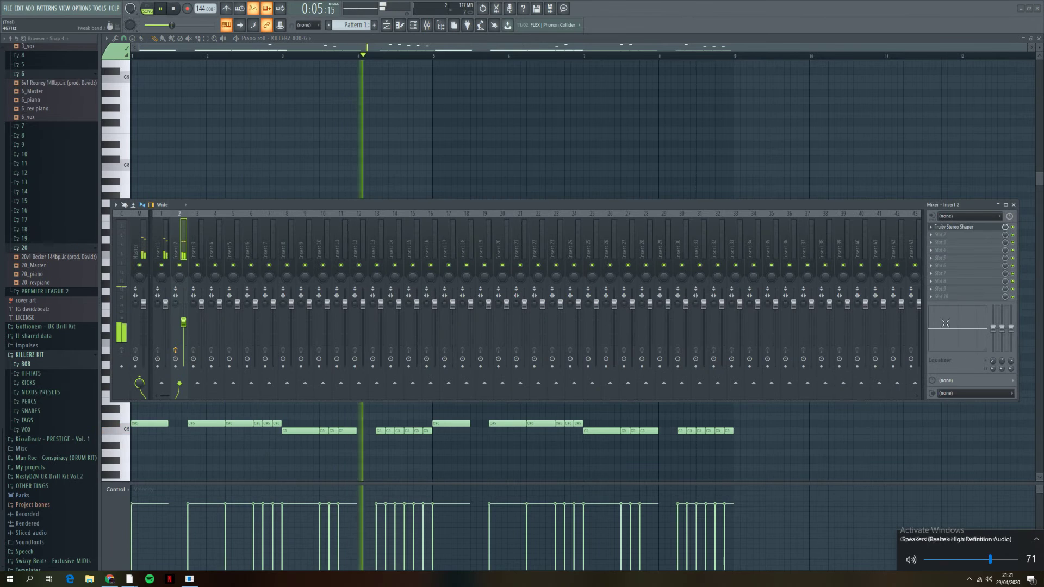
Step: Add Fruity Parametric EQ 2 to insert 2's second slot, dipping one band and boosting 306 Hz 3.8 dB
click(941, 234)
mouse_move(957, 244)
click(856, 268)
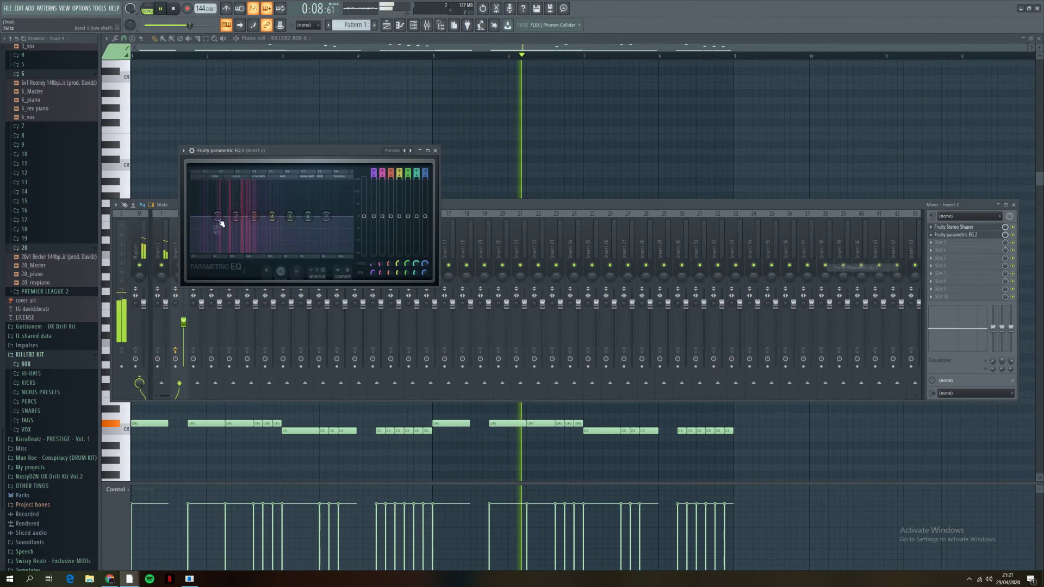
mouse_move(235, 217)
mouse_down()
mouse_move(234, 233)
mouse_move(254, 201)
mouse_move(234, 224)
mouse_up()
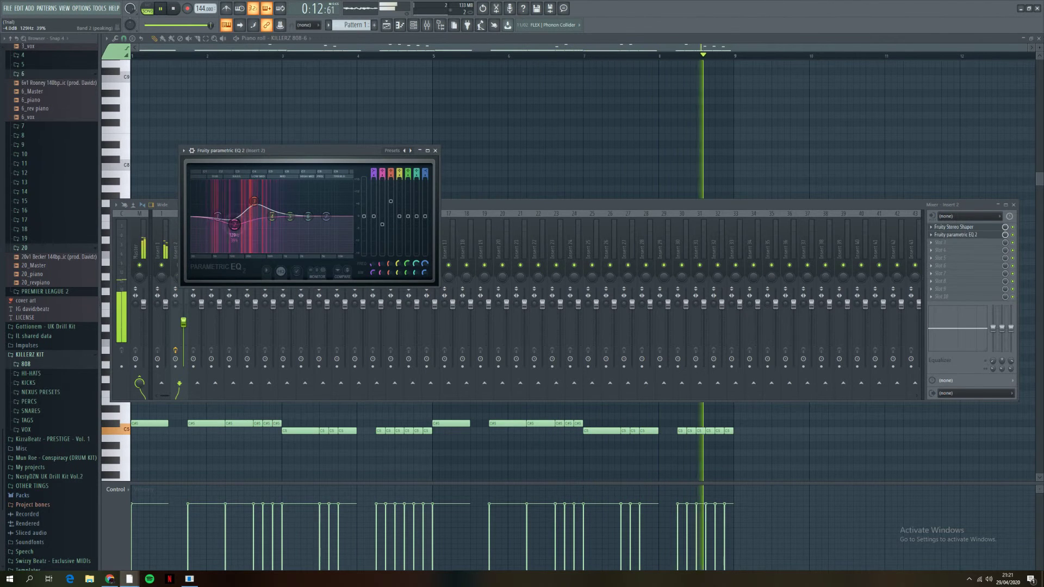
click(435, 150)
key(F9)
key(space)
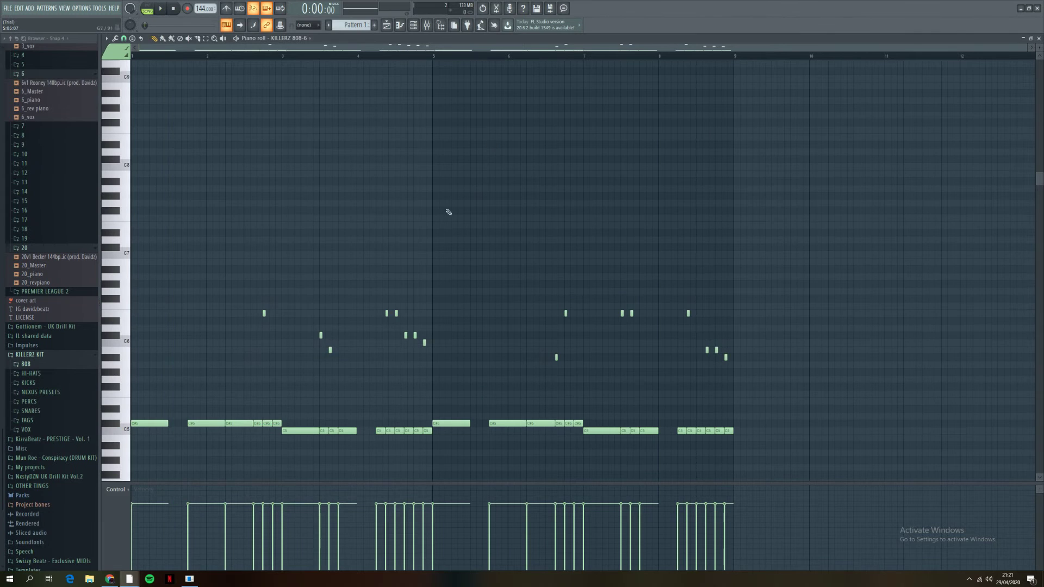
Step: Lower insert 2's fader slightly and audition the beat
key(F9)
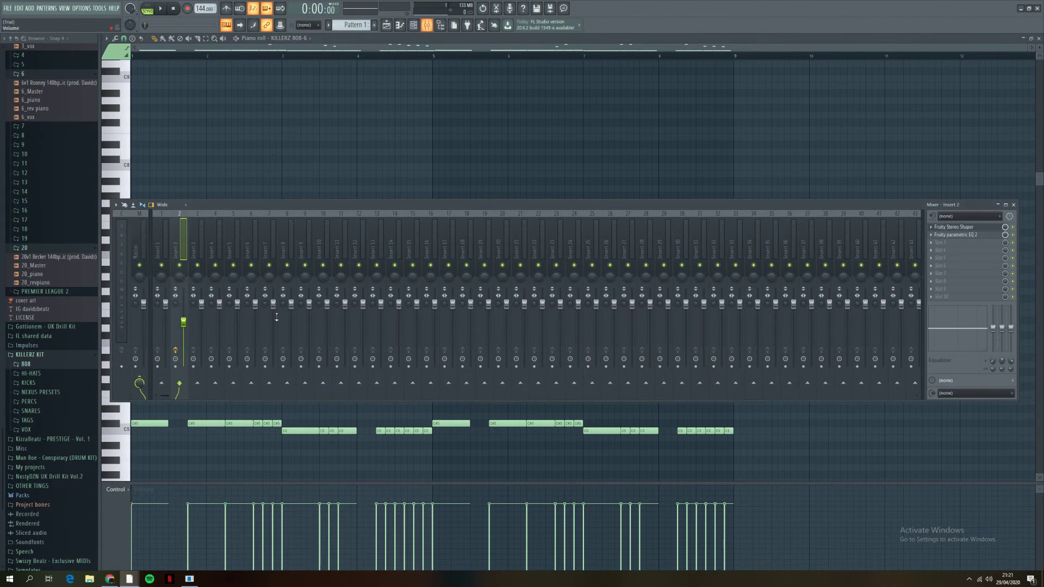
drag(183, 327, 185, 325)
key(space)
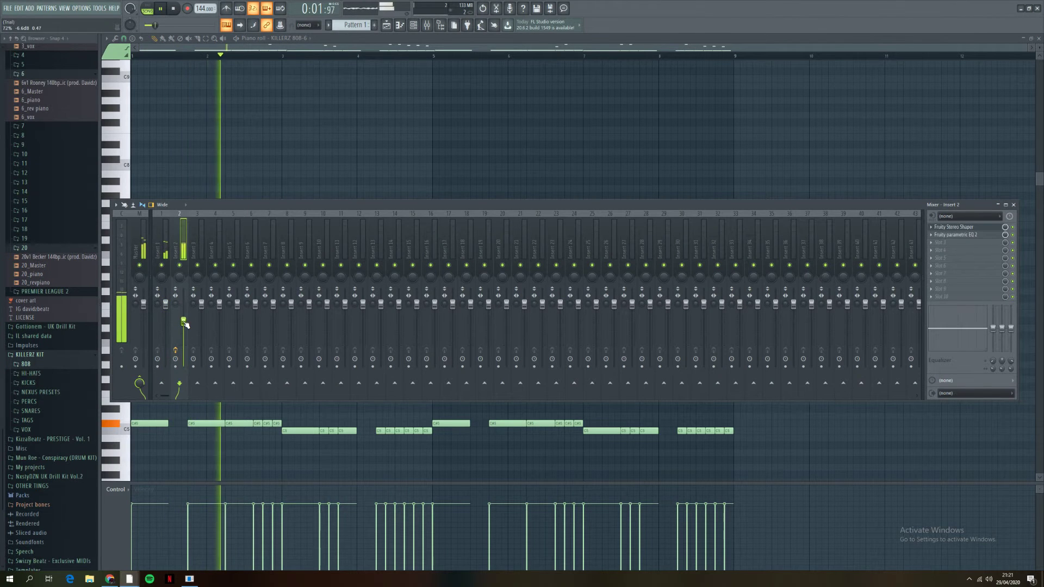
key(space)
key(F6)
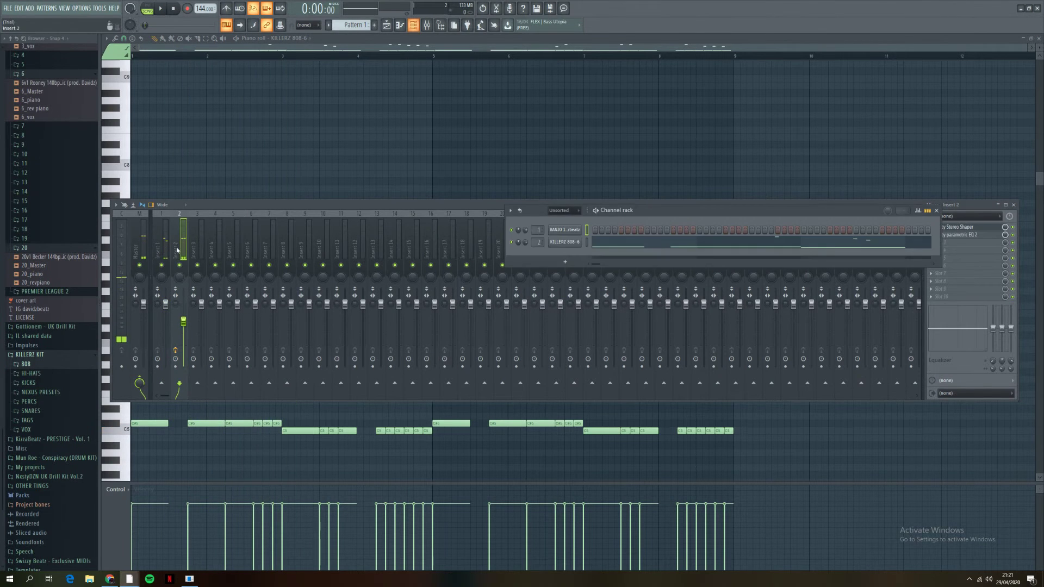
right_click(435, 138)
key(F6)
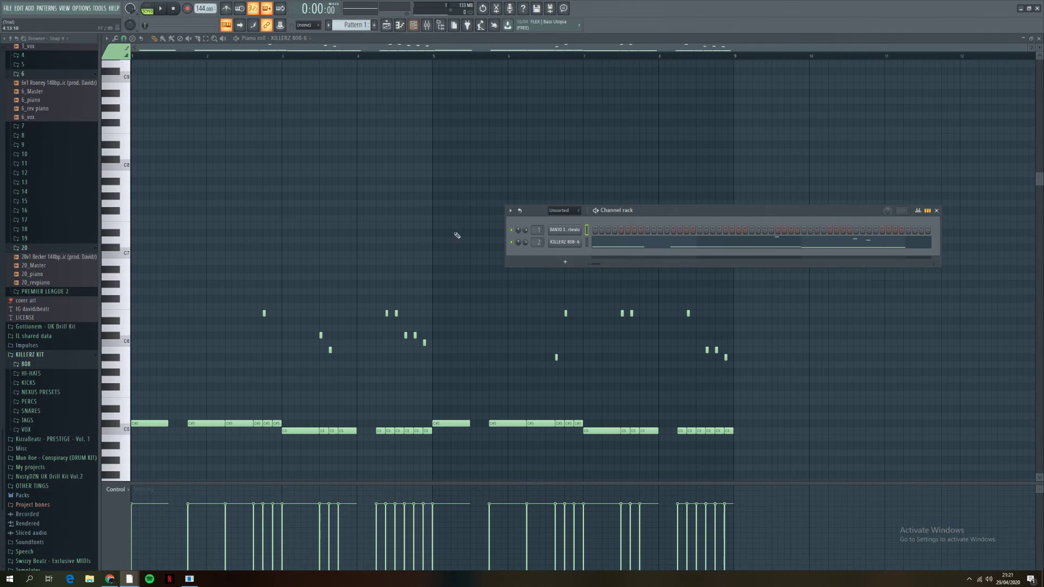
Step: Add KILLERZ HAT-6 from the HI-HATS folder as a new channel and view its sample settings
scroll(46, 326, down, 3)
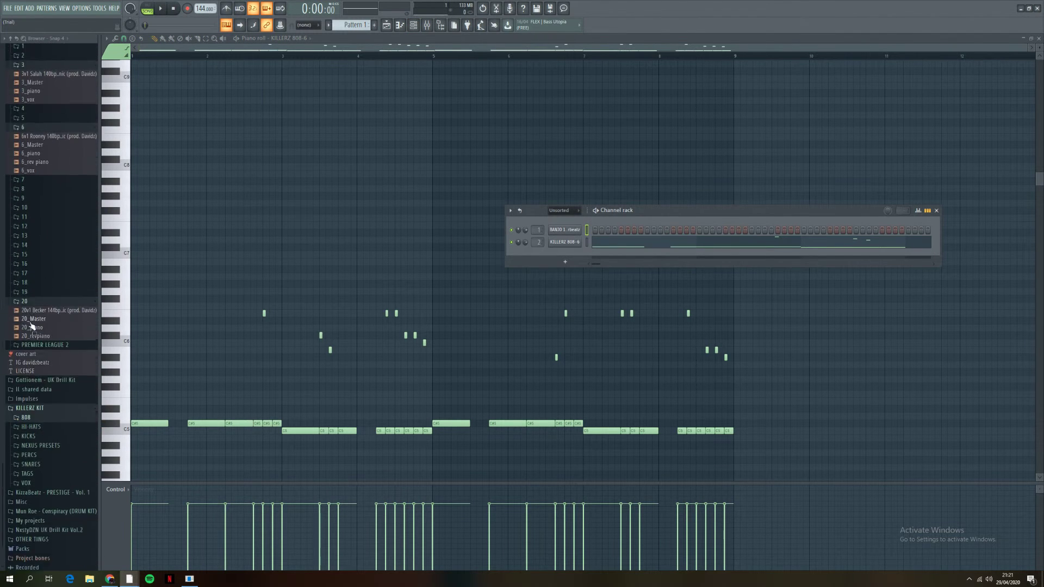
click(37, 323)
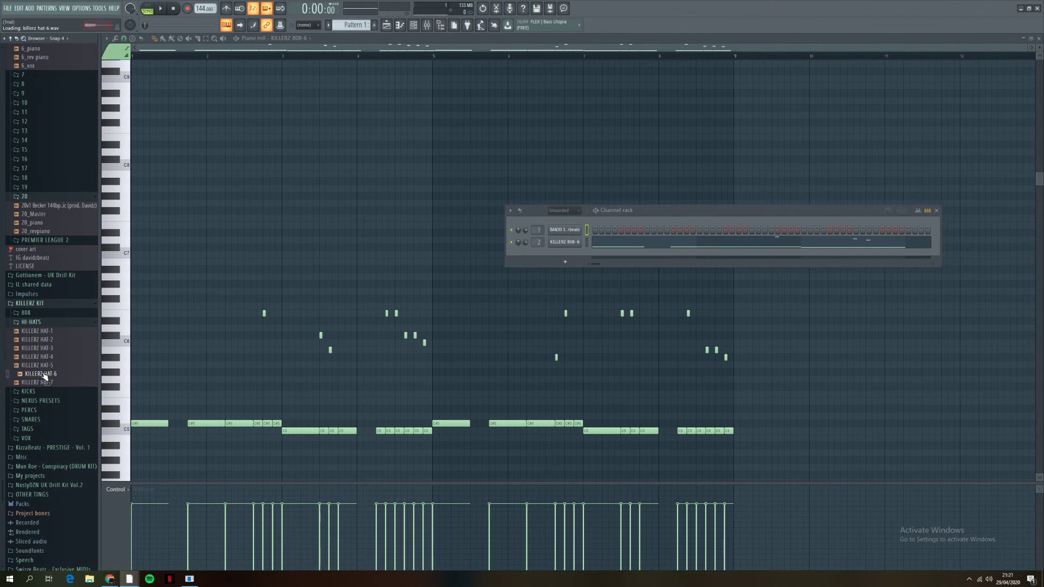
drag(548, 254, 549, 255)
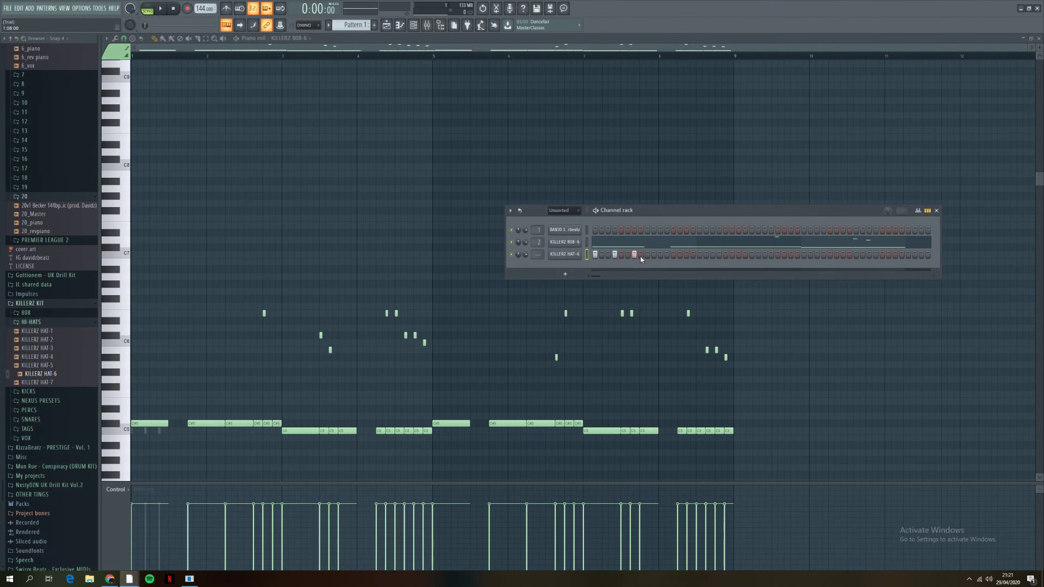
drag(655, 216, 497, 211)
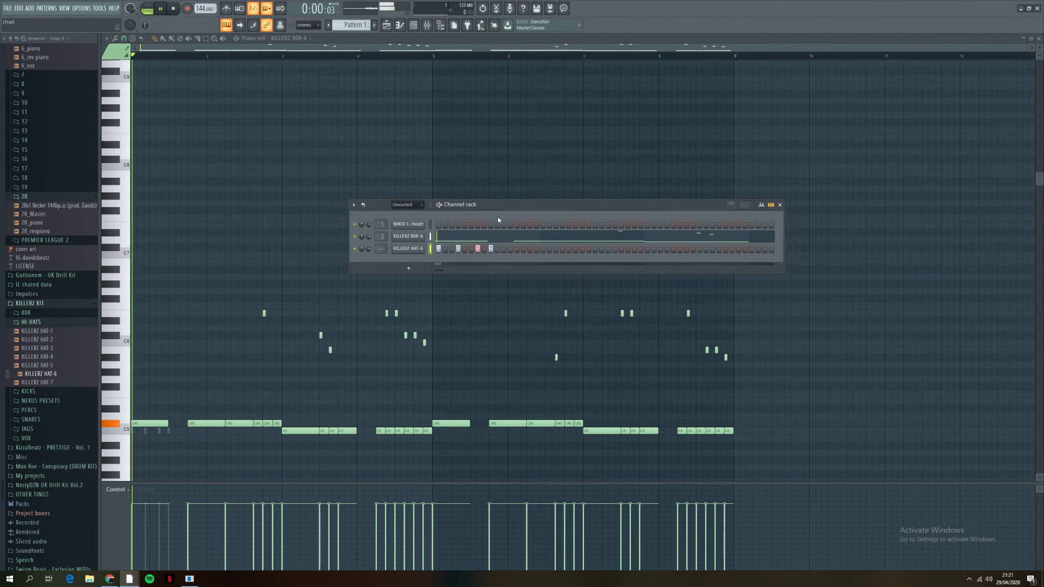
click(408, 249)
key(space)
key(space)
Step: Program five hi-hat steps on KILLERZ HAT-6, audition them, then remove one step
click(510, 249)
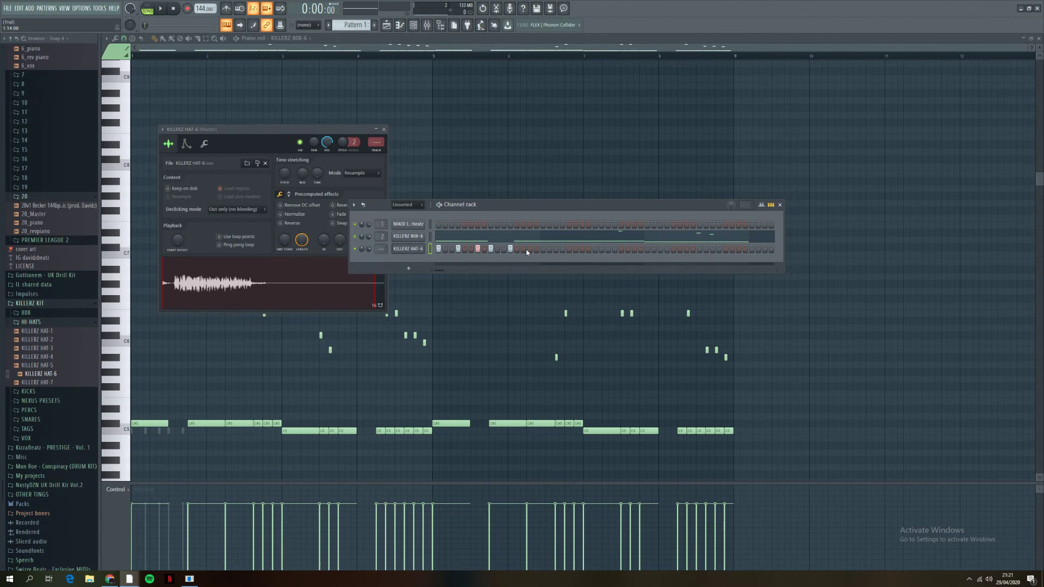
key(space)
click(530, 248)
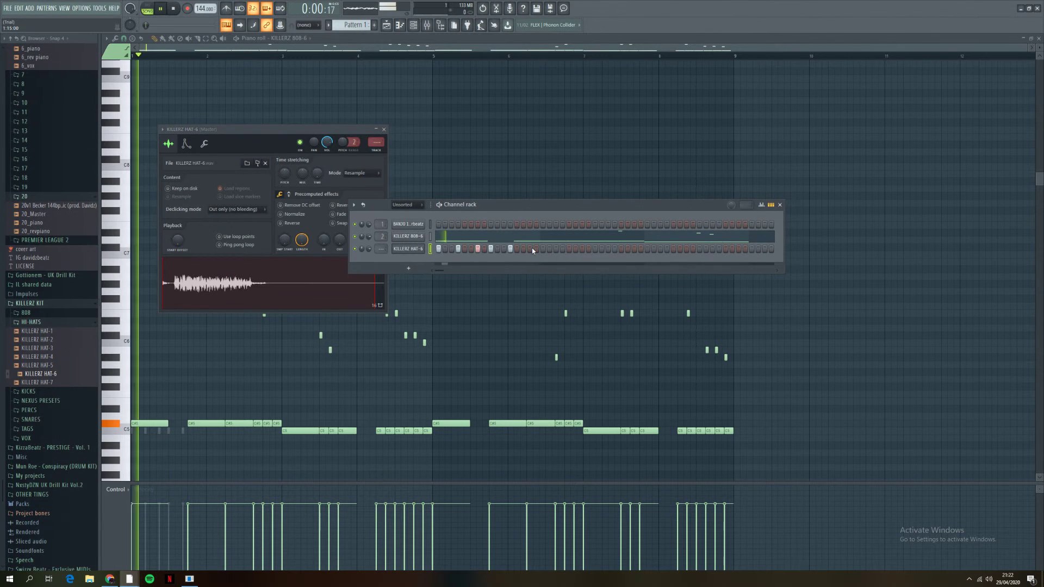
click(543, 248)
click(562, 249)
click(582, 249)
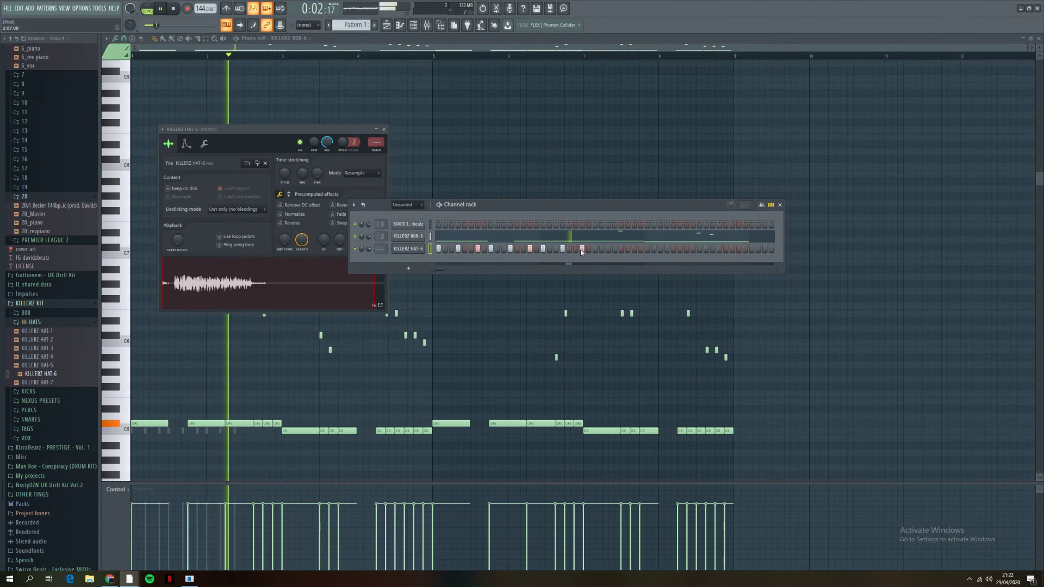
key(space)
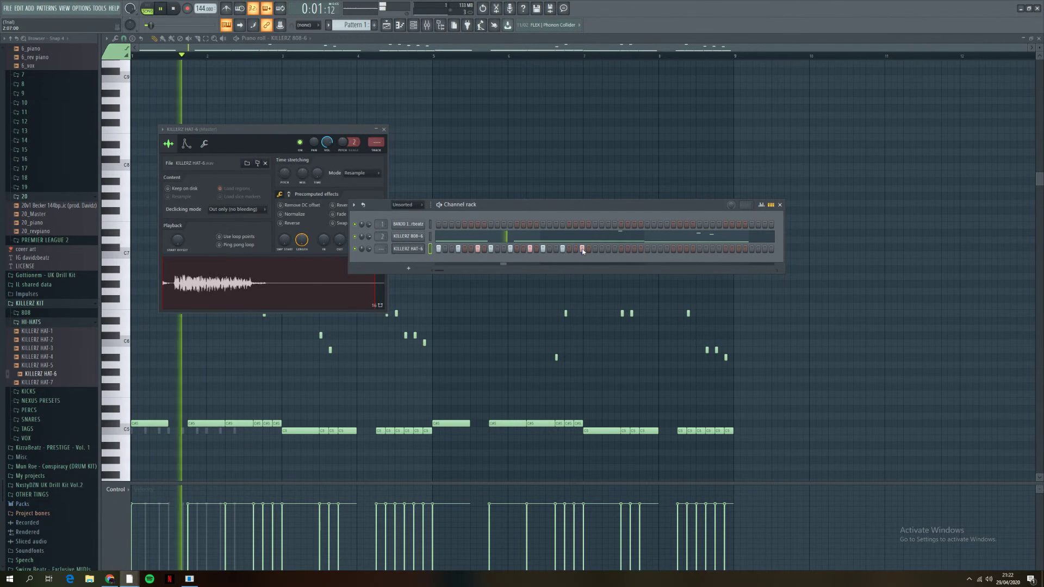
key(space)
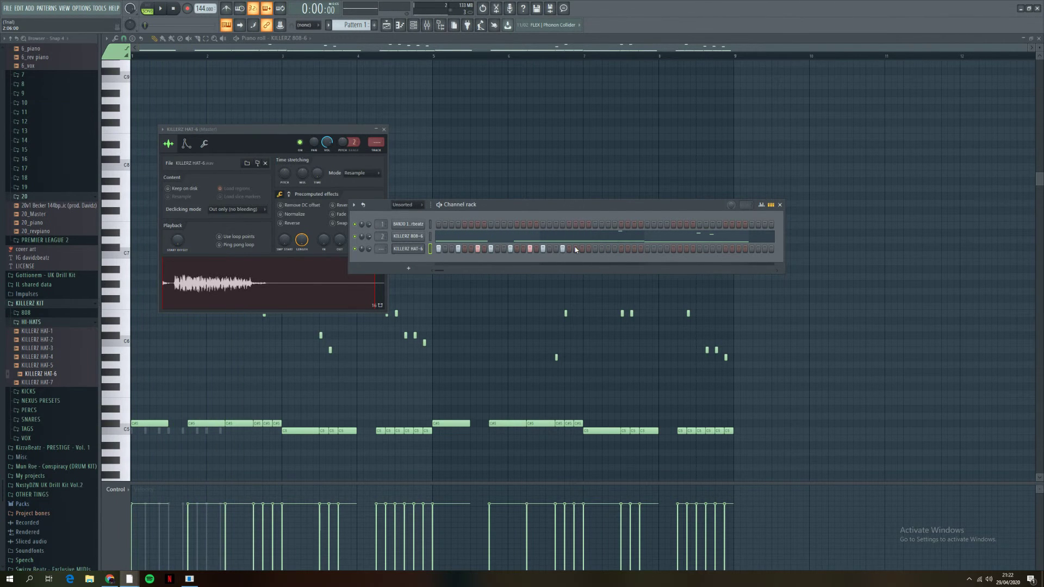
click(577, 249)
key(space)
key(space)
Step: Open KILLERZ HAT-6 in the piano roll and shift the selected hi-hat notes later
right_click(416, 248)
click(435, 249)
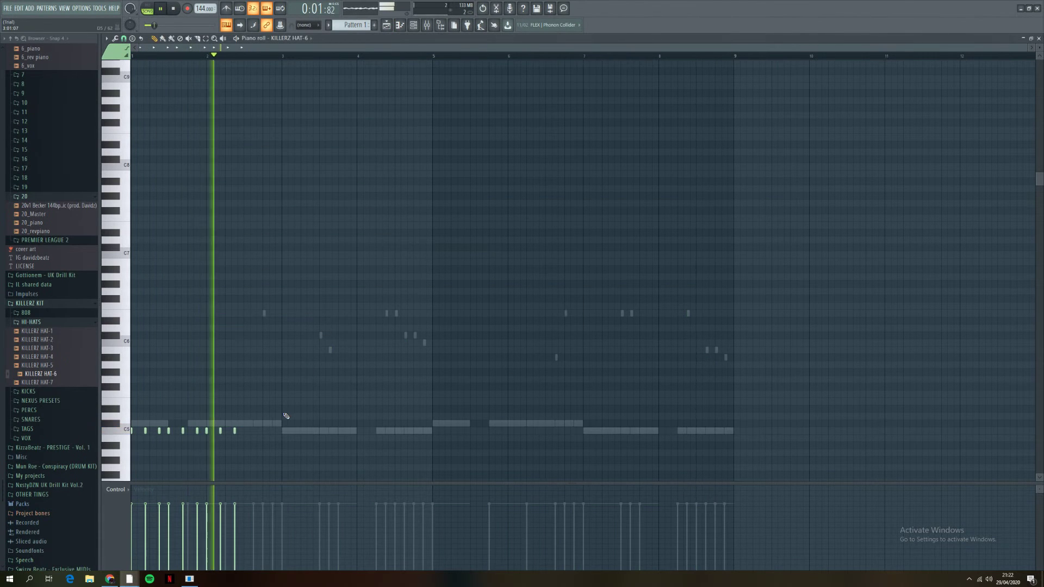
ctrl+scroll(256, 427, up, 3)
key(space)
drag(277, 47, 67, 79)
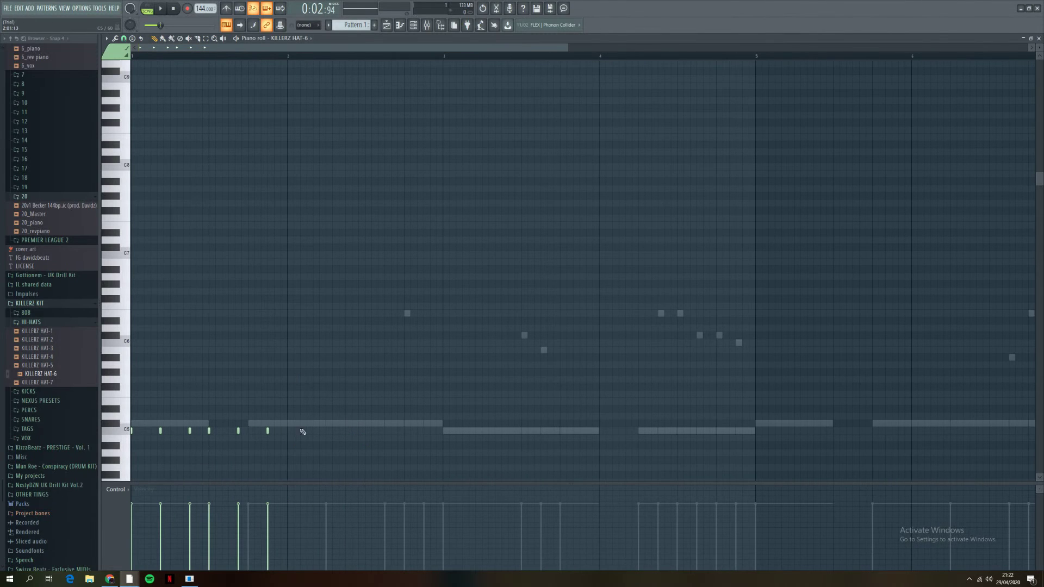
drag(281, 434, 287, 435)
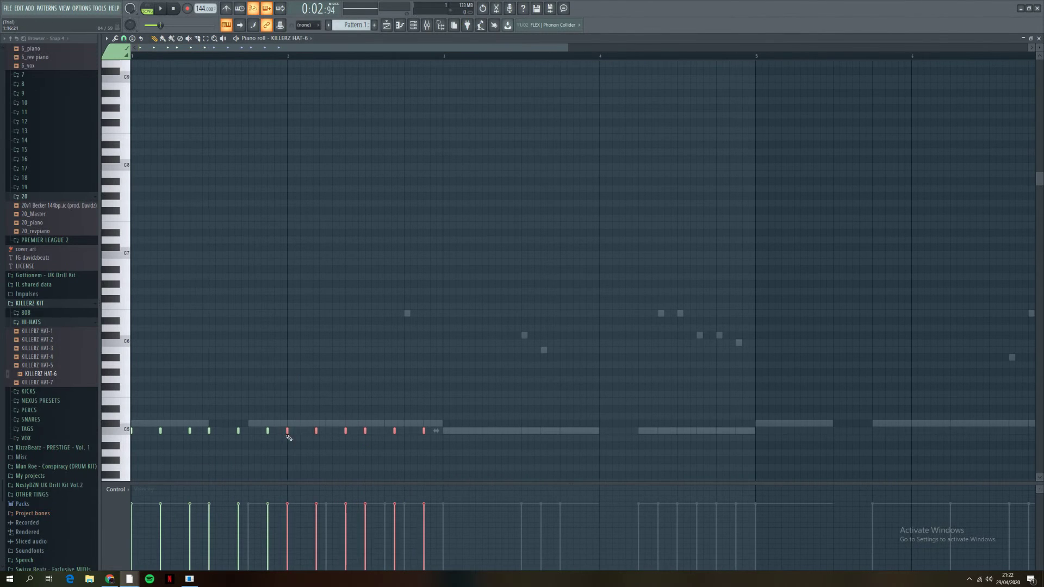
drag(433, 430, 443, 431)
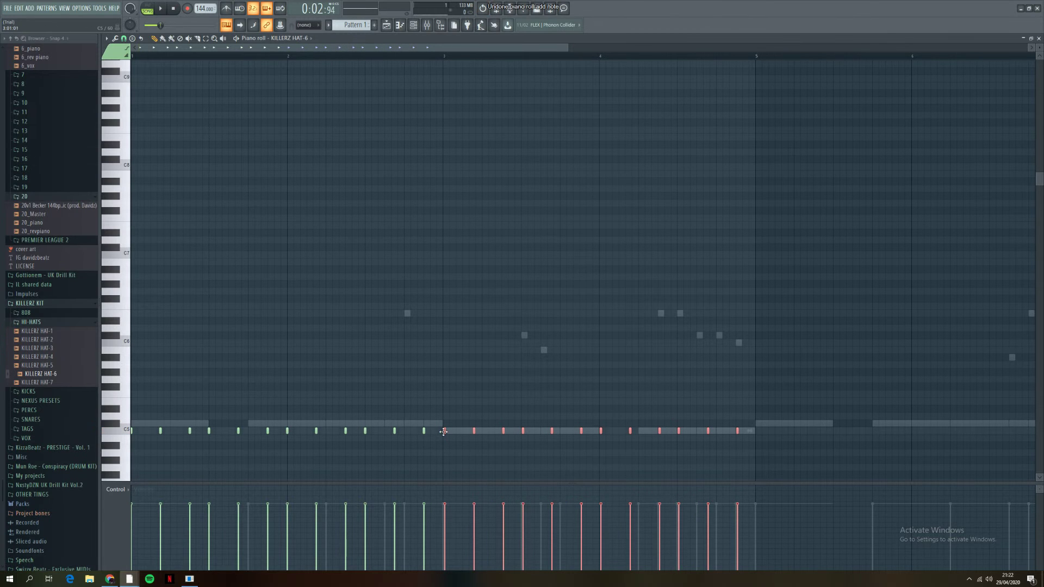
Step: Move the selected hats to start at bar 5 and play the pattern to check it
scroll(454, 367, down, 4)
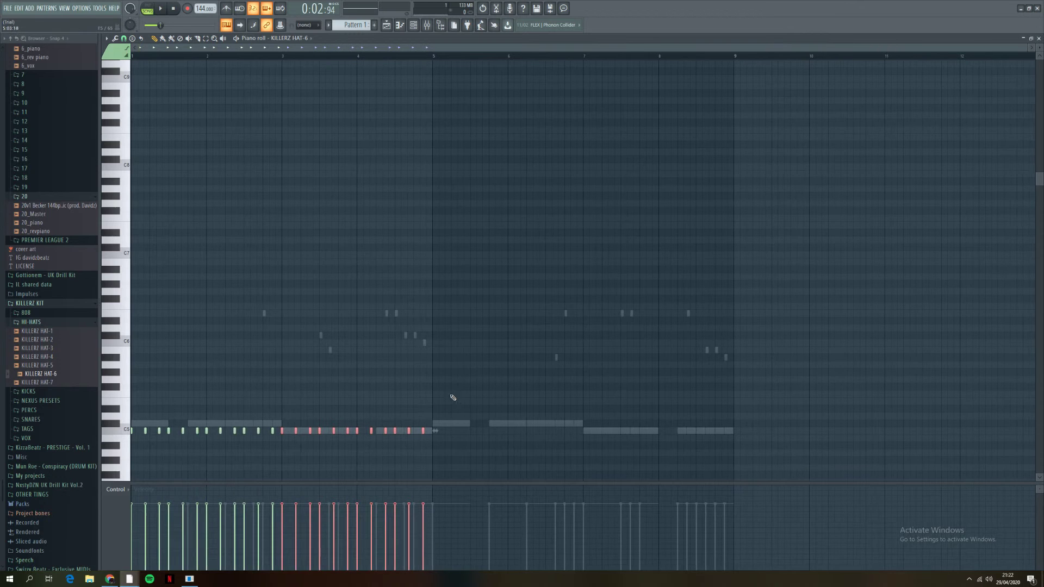
scroll(459, 392, up, 4)
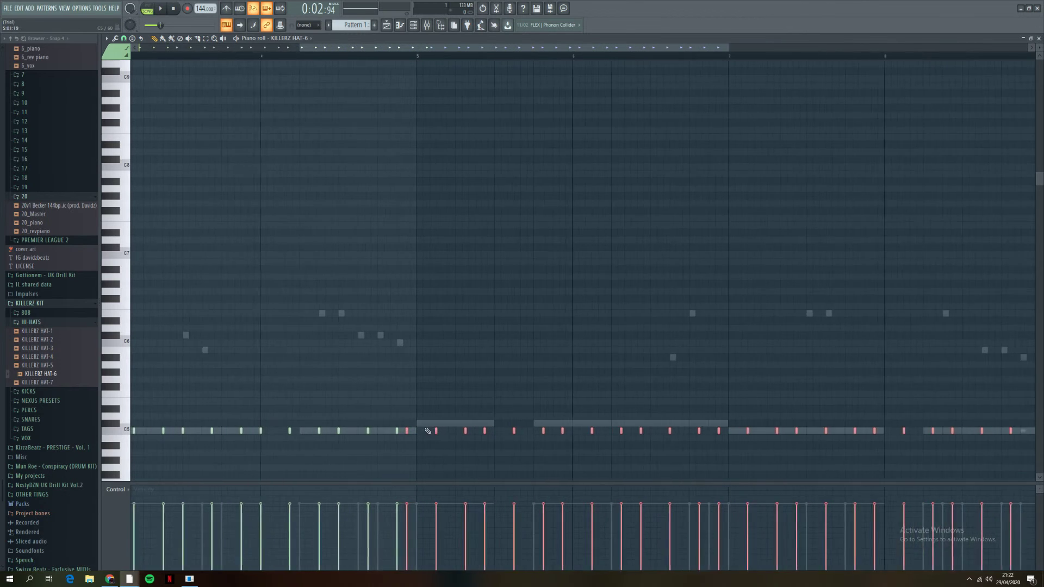
drag(401, 431, 415, 432)
ctrl+click(415, 379)
scroll(416, 376, down, 4)
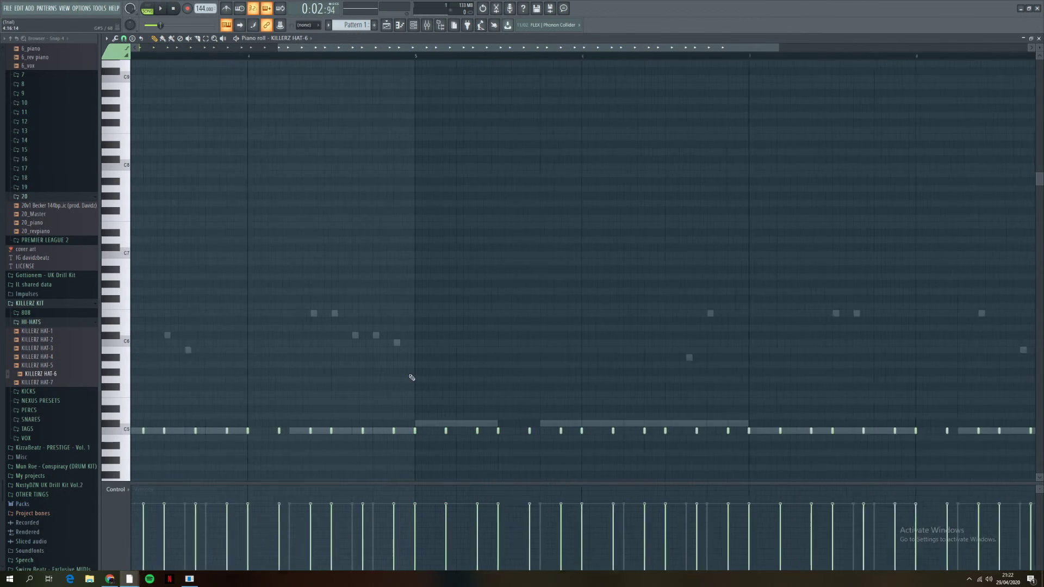
scroll(435, 373, down, 1)
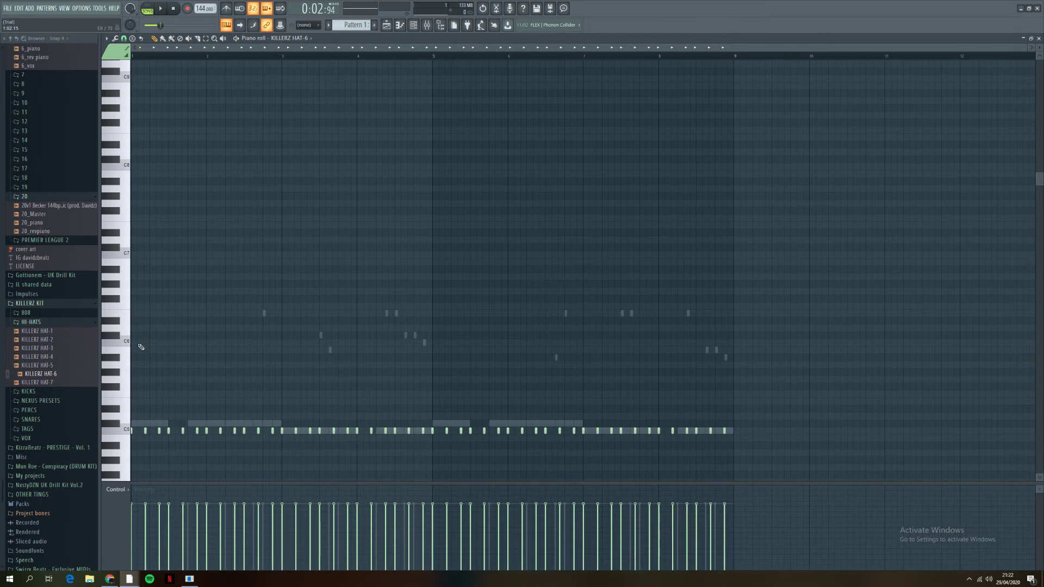
scroll(238, 236, up, 5)
key(space)
key(space)
scroll(210, 337, up, 3)
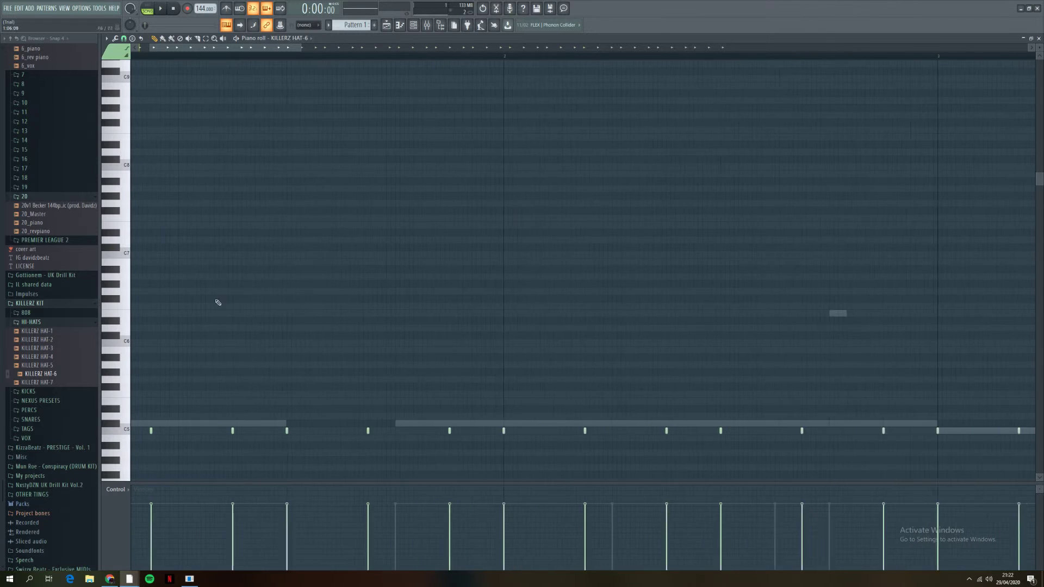
scroll(210, 59, up, 2)
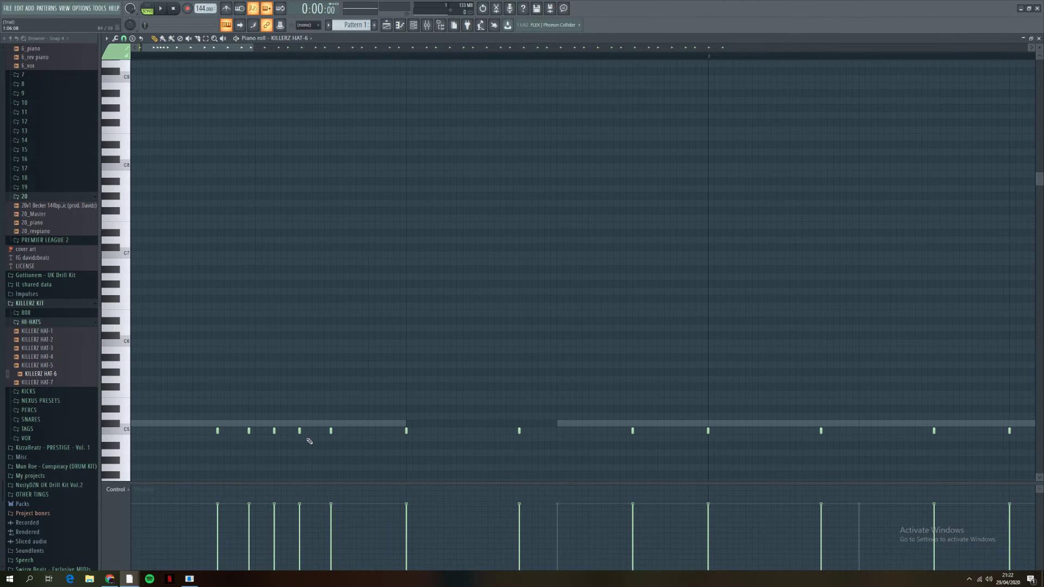
Step: Lower the velocities of the second to fourth hats and add a new hi-hat note
key(space)
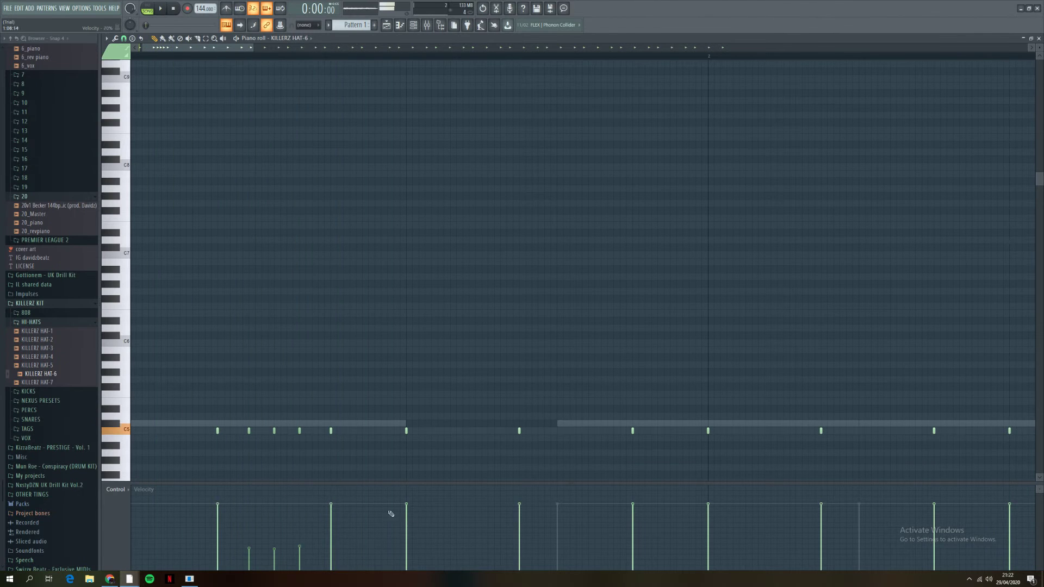
drag(251, 530, 302, 534)
key(space)
click(558, 432)
key(space)
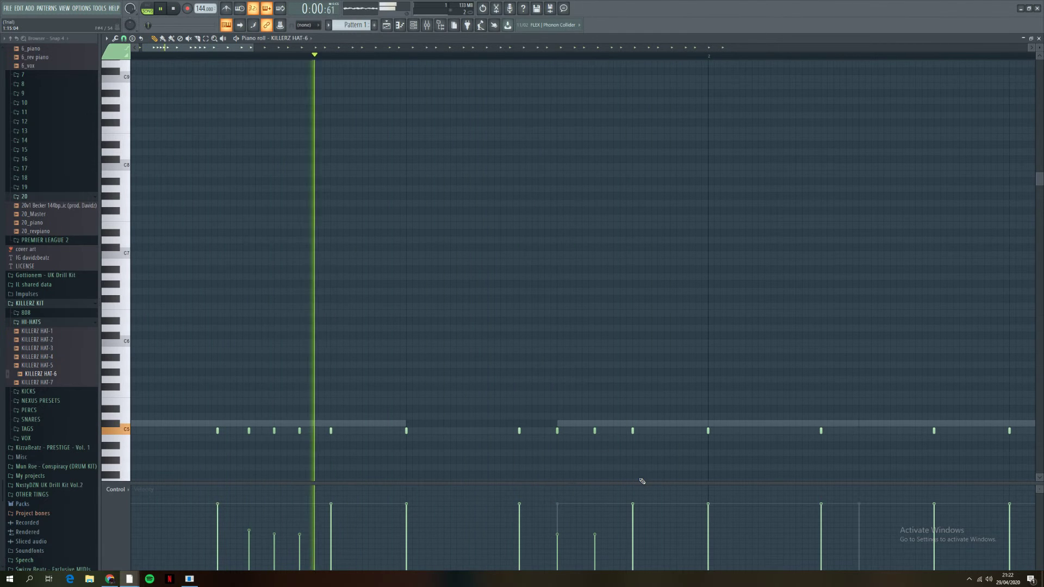
Step: Add two softer hi-hat notes to form a roll
scroll(775, 430, down, 3)
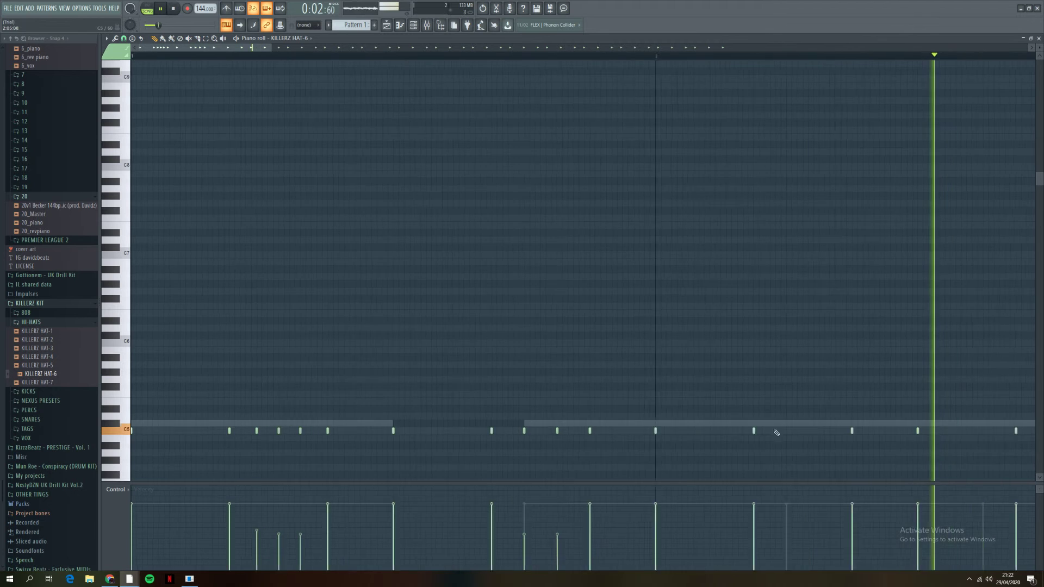
key(space)
key(space)
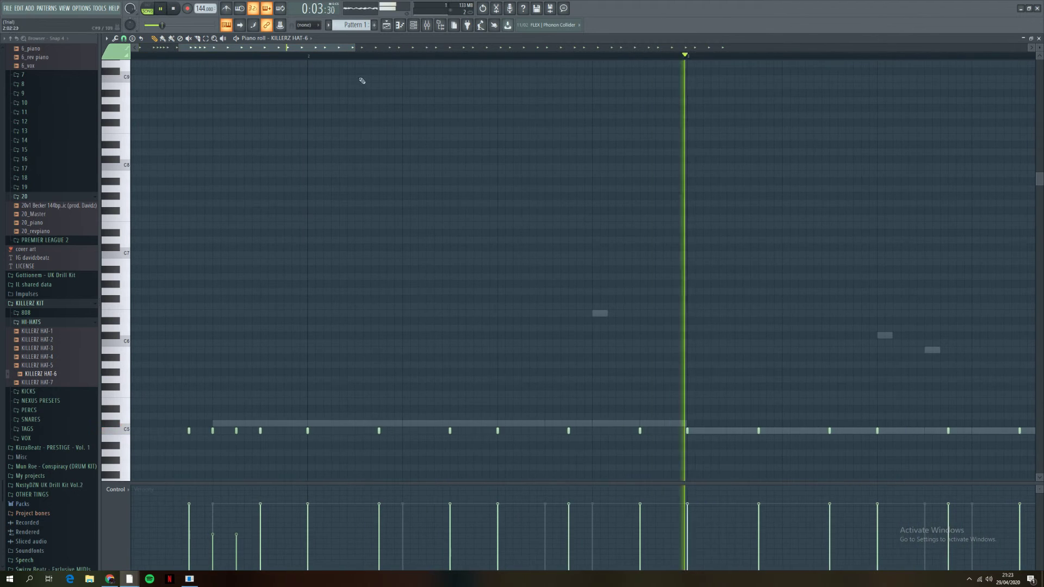
scroll(484, 466, up, 2)
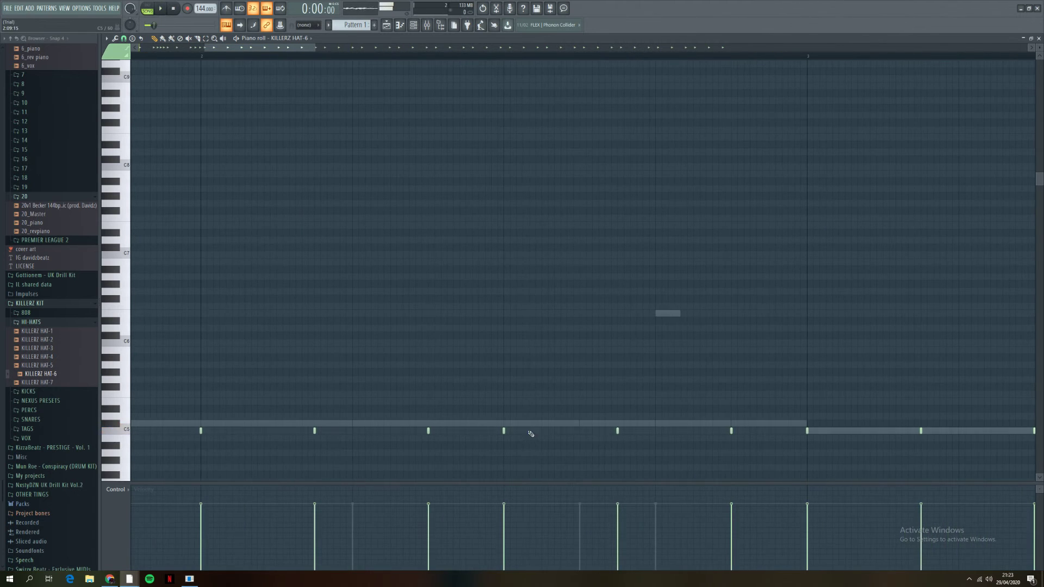
scroll(552, 480, down, 3)
scroll(567, 471, up, 2)
click(622, 433)
click(643, 432)
scroll(648, 435, up, 1)
key(space)
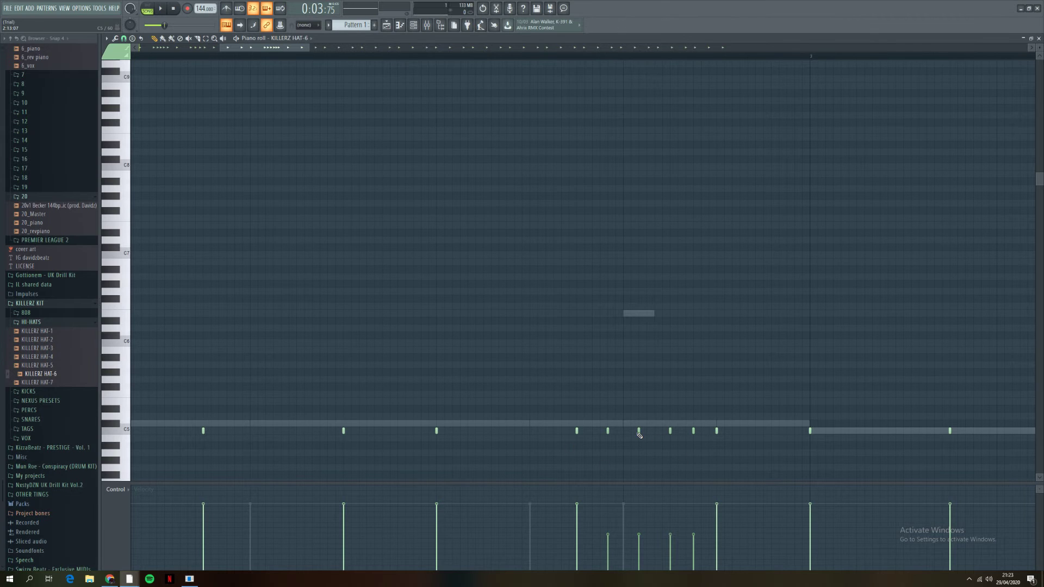
Step: Reposition the hat roll notes and ramp the nine-note roll's velocities downward
drag(608, 430, 623, 430)
click(602, 433)
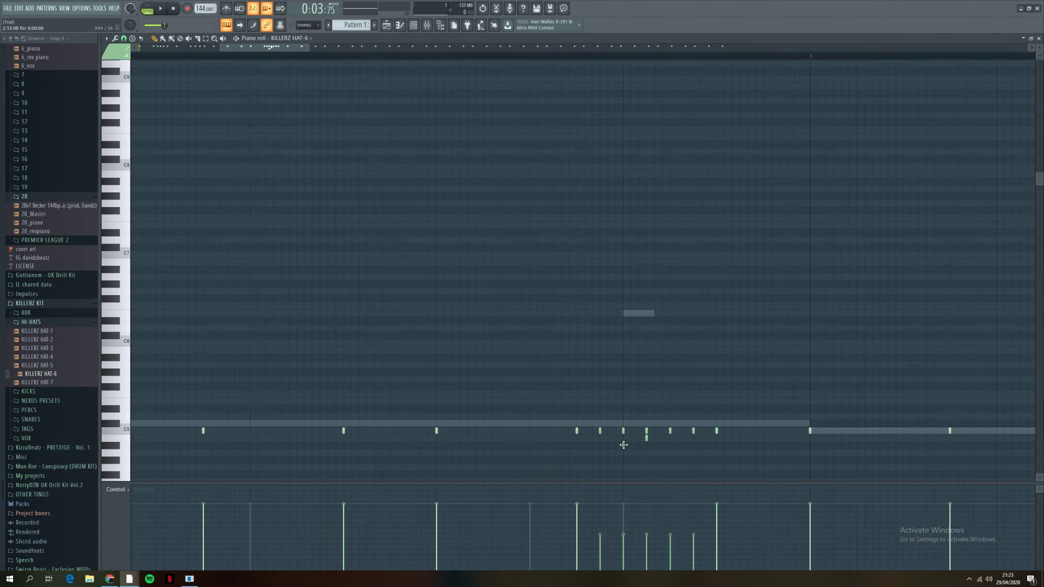
drag(623, 441, 623, 437)
drag(568, 418, 724, 443)
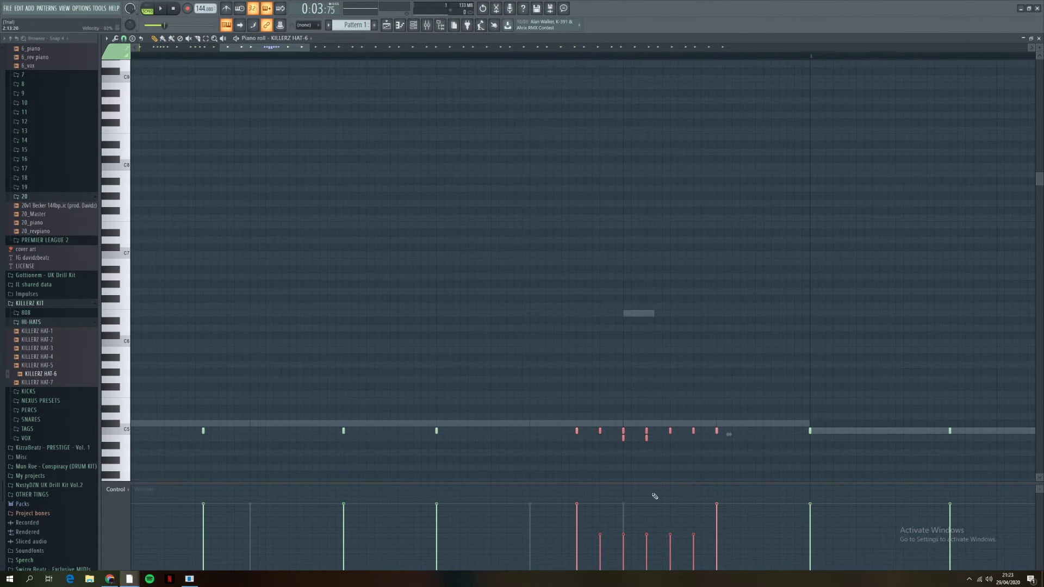
drag(721, 507, 719, 503)
key(space)
key(space)
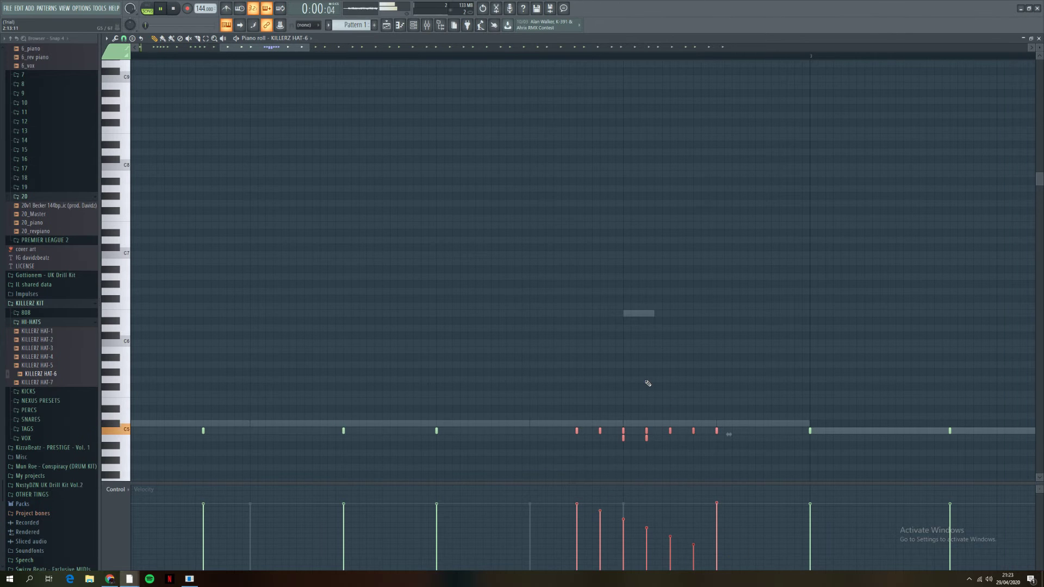
Step: Replace a misplaced hi-hat note and lower the velocities of three hats
scroll(690, 419, down, 3)
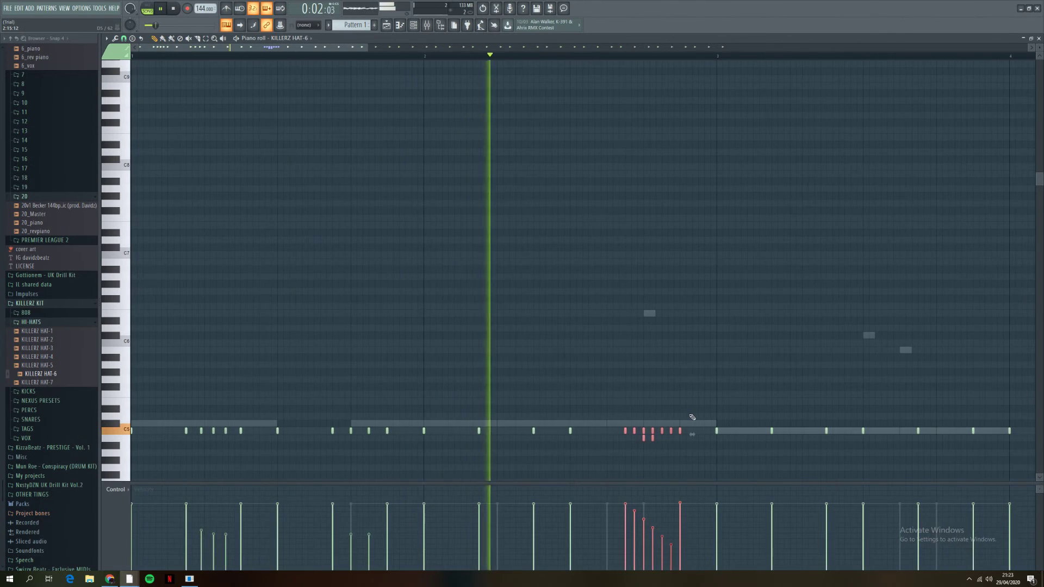
scroll(707, 432, up, 1)
scroll(782, 450, down, 2)
key(space)
scroll(809, 438, up, 2)
scroll(804, 435, up, 1)
key(space)
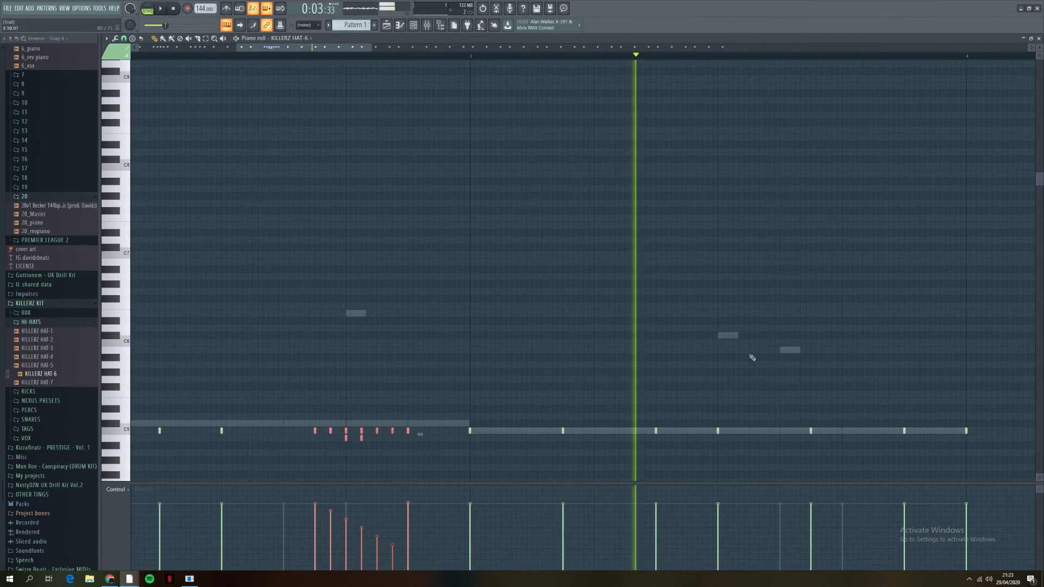
scroll(604, 438, up, 2)
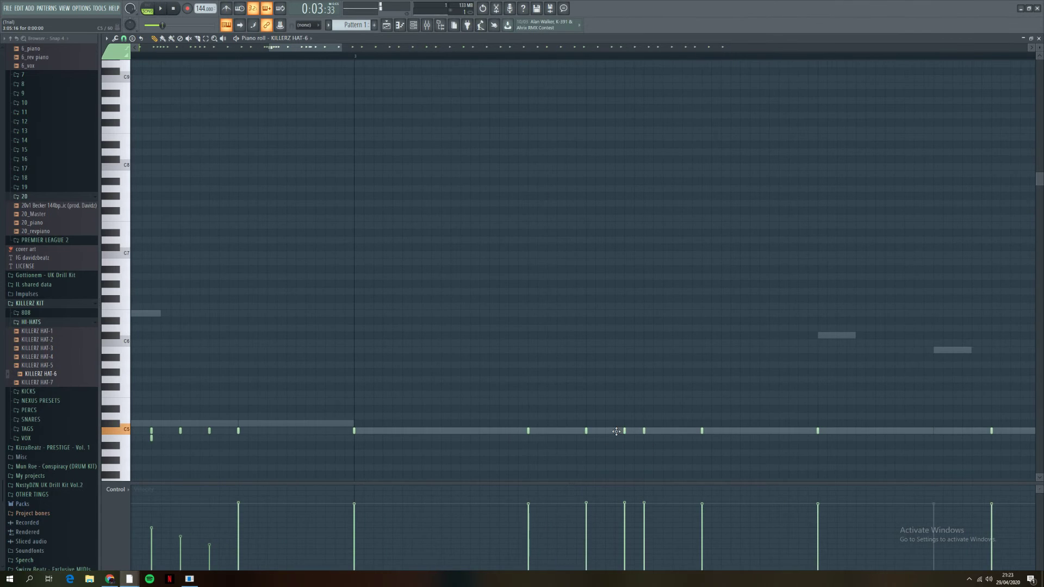
click(619, 432)
right_click(624, 433)
key(space)
key(space)
key(space)
drag(587, 535, 646, 533)
Step: Add another hi-hat note on C5 and audition the pattern
scroll(680, 466, down, 3)
scroll(976, 453, down, 1)
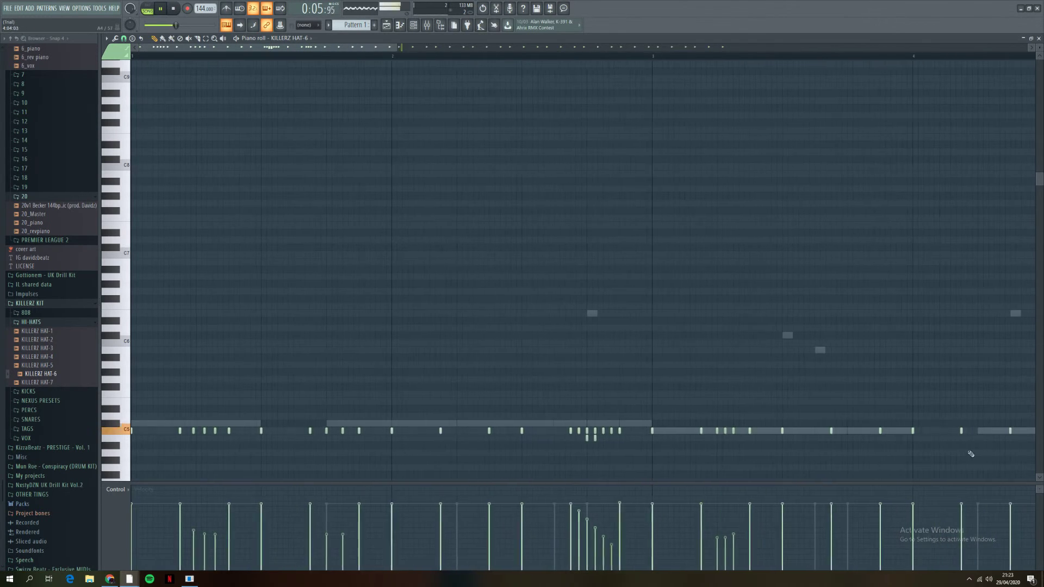
drag(377, 52, 452, 50)
key(space)
key(space)
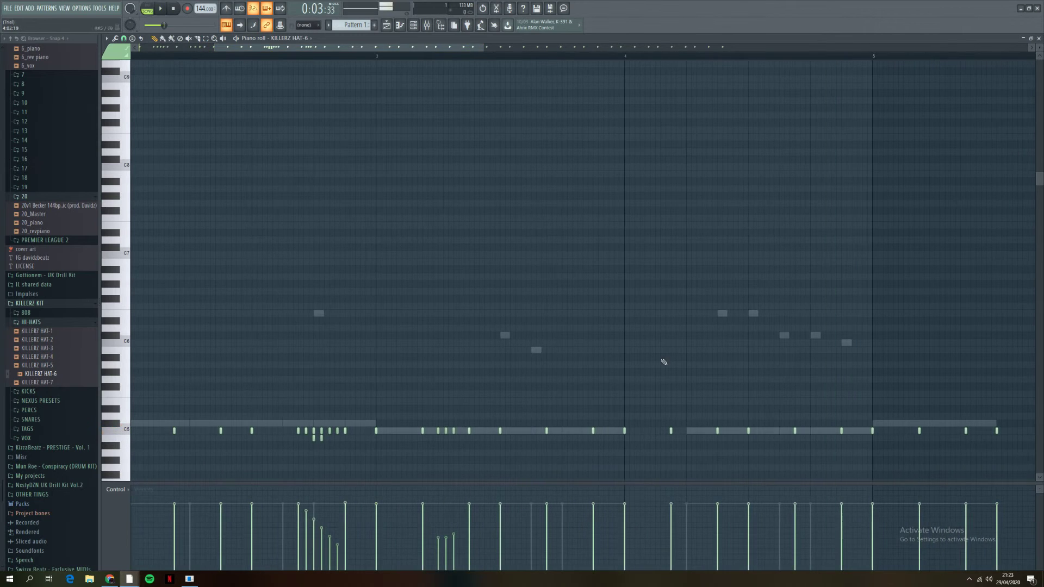
key(space)
scroll(728, 438, up, 2)
click(741, 432)
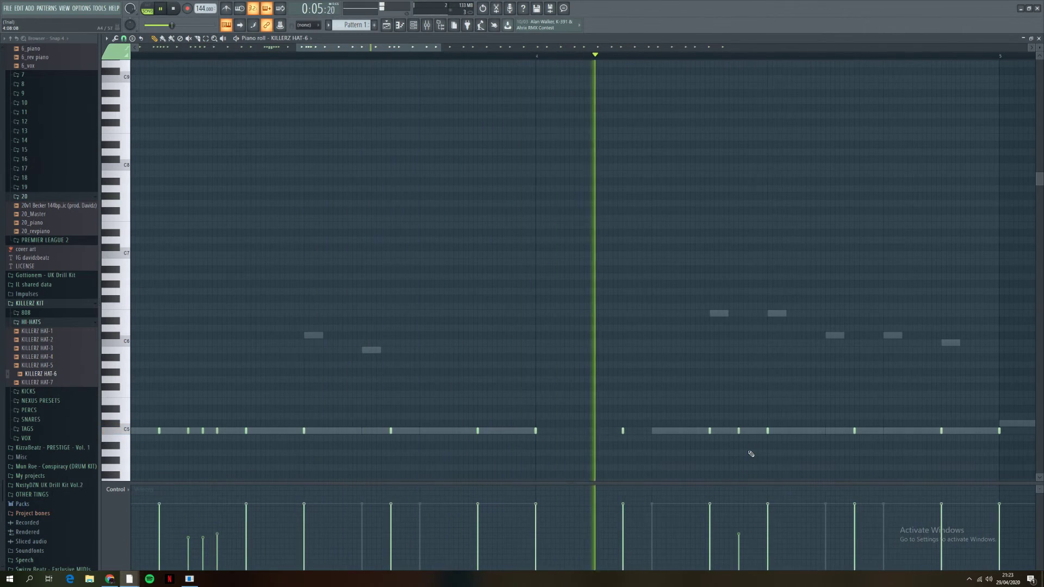
key(space)
scroll(930, 438, down, 2)
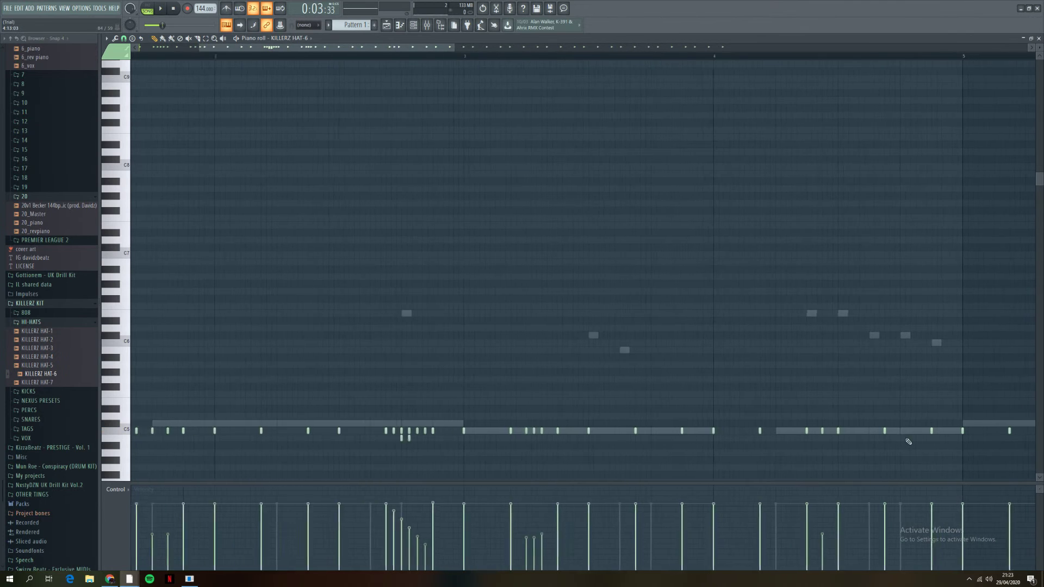
key(space)
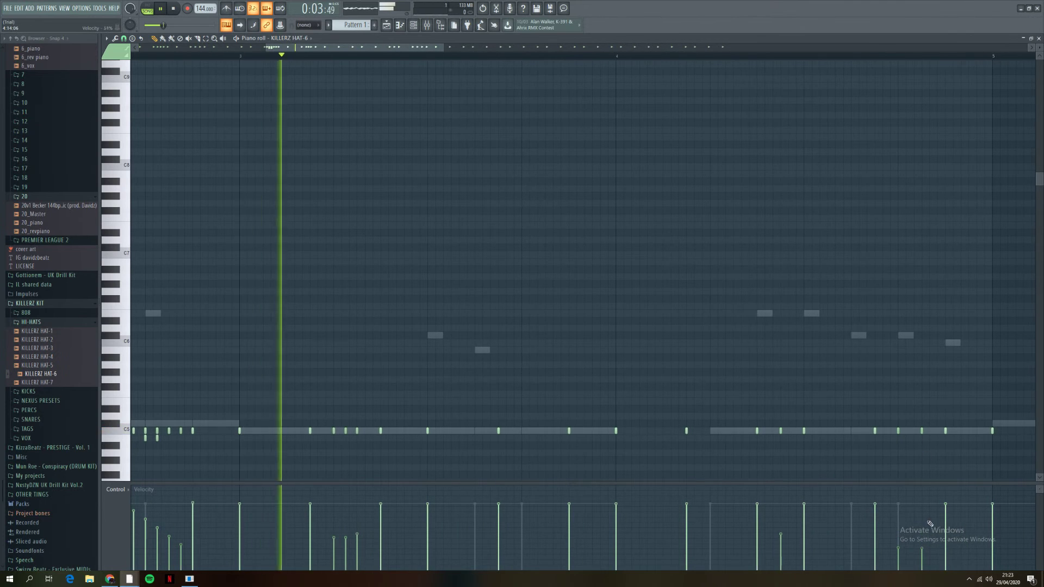
scroll(925, 440, down, 2)
scroll(886, 481, down, 1)
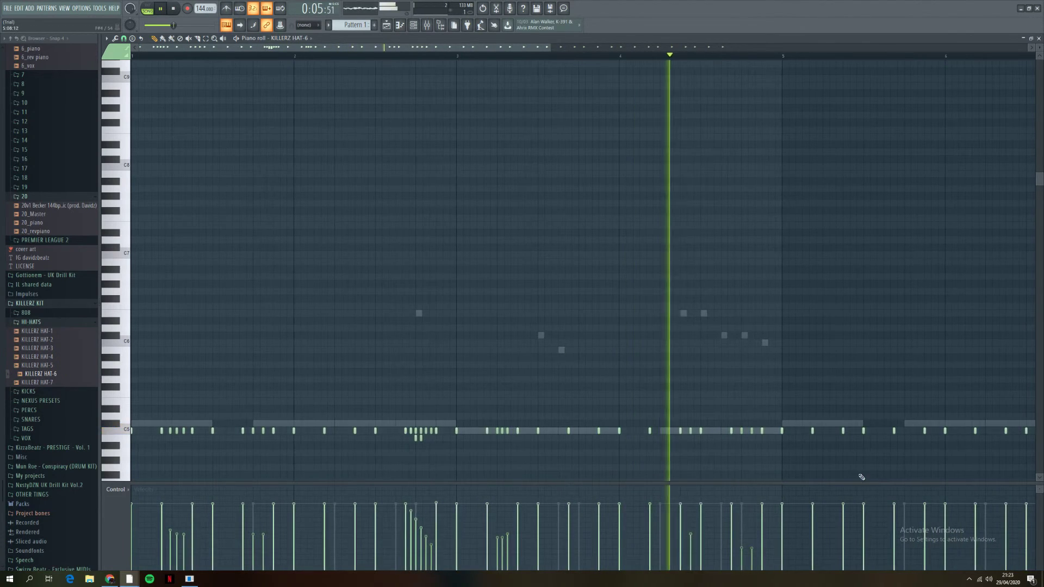
key(space)
scroll(816, 457, down, 3)
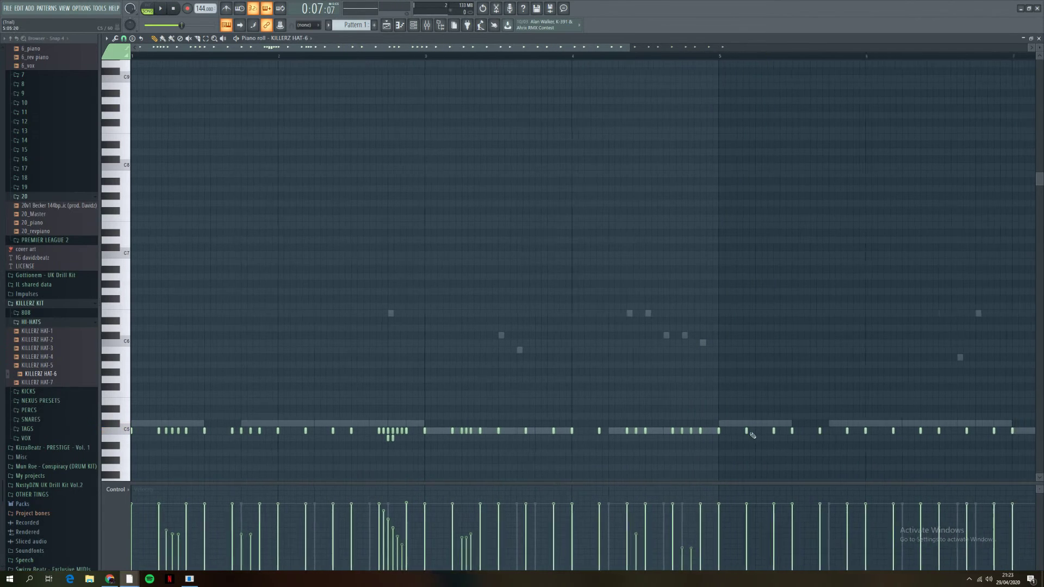
Step: Delete the notes from bar 5 onward and duplicate bars 1–4 into bars 5–8 with Ctrl+B
drag(448, 413, 853, 483)
key(Delete)
key(ctrl+b)
scroll(446, 435, up, 3)
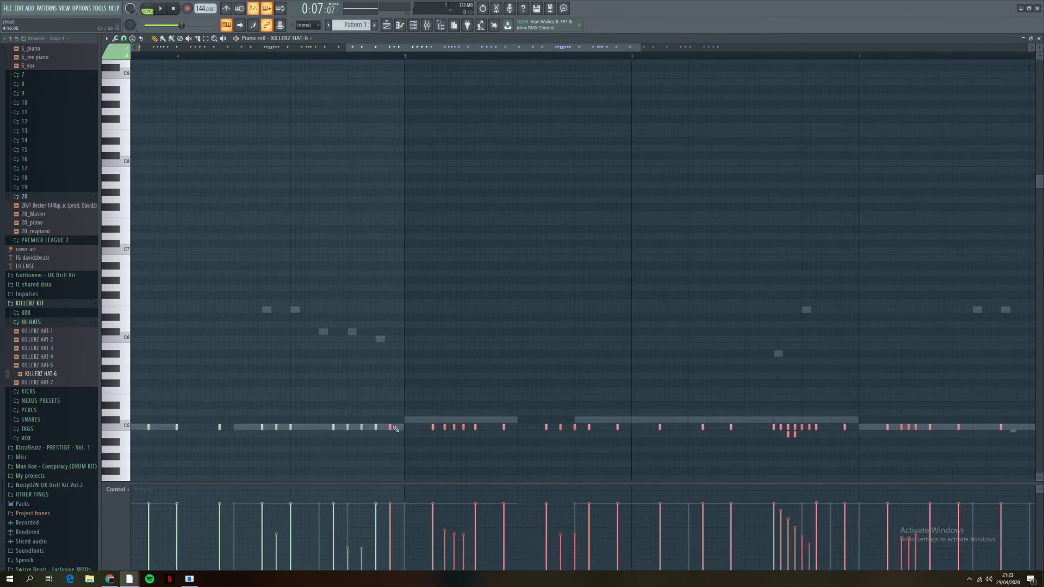
drag(390, 428, 405, 428)
ctrl+click(444, 334)
key(space)
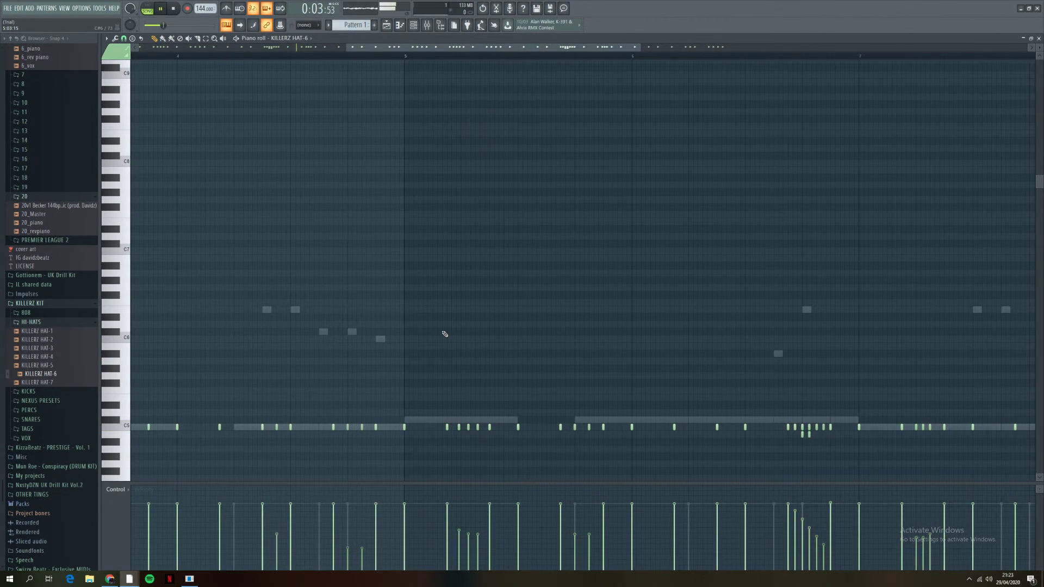
Step: Listen through the full eight-bar hi-hat pattern
scroll(444, 334, down, 3)
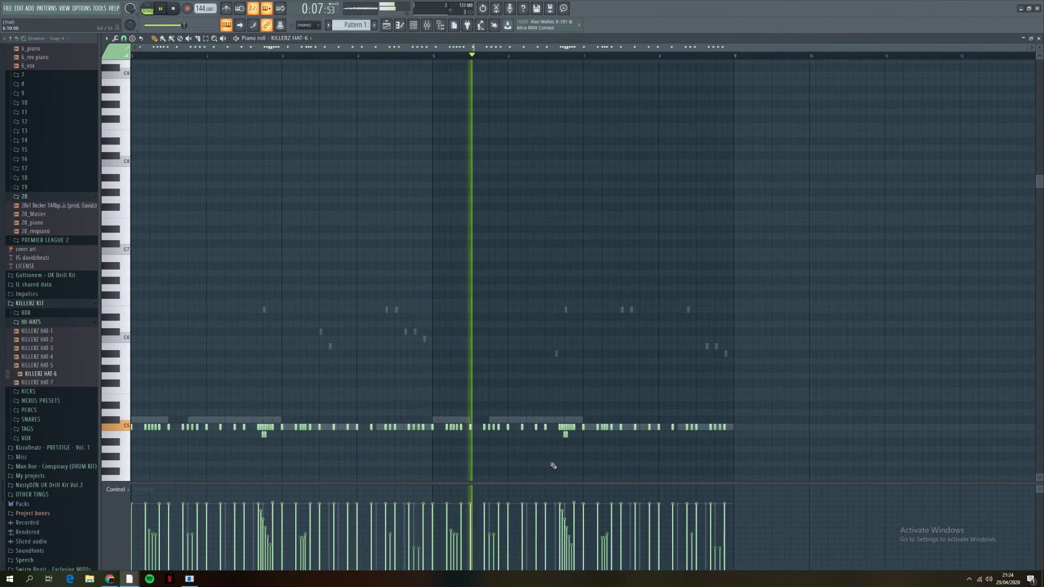
scroll(559, 459, up, 4)
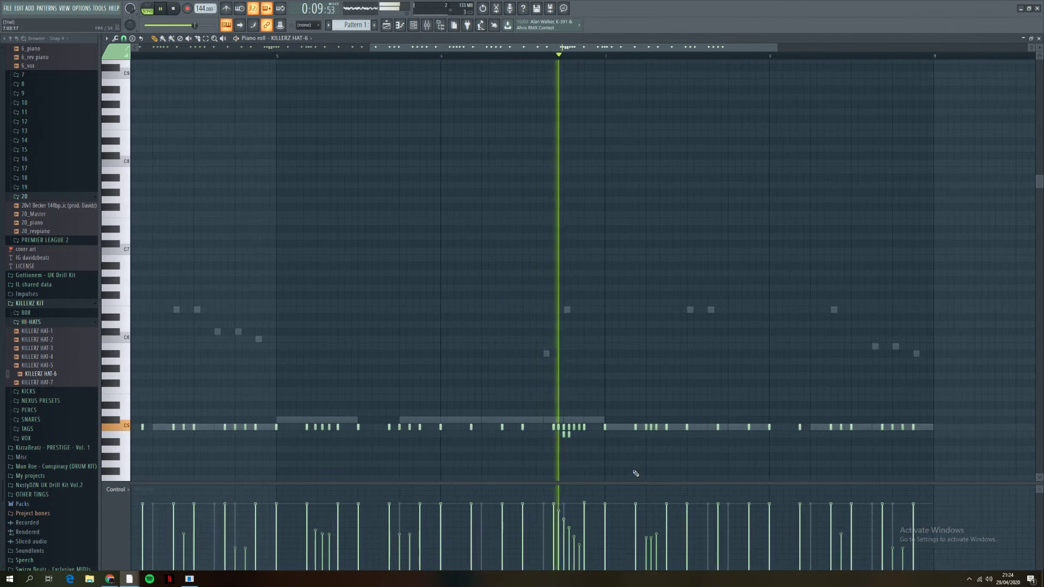
scroll(693, 459, up, 3)
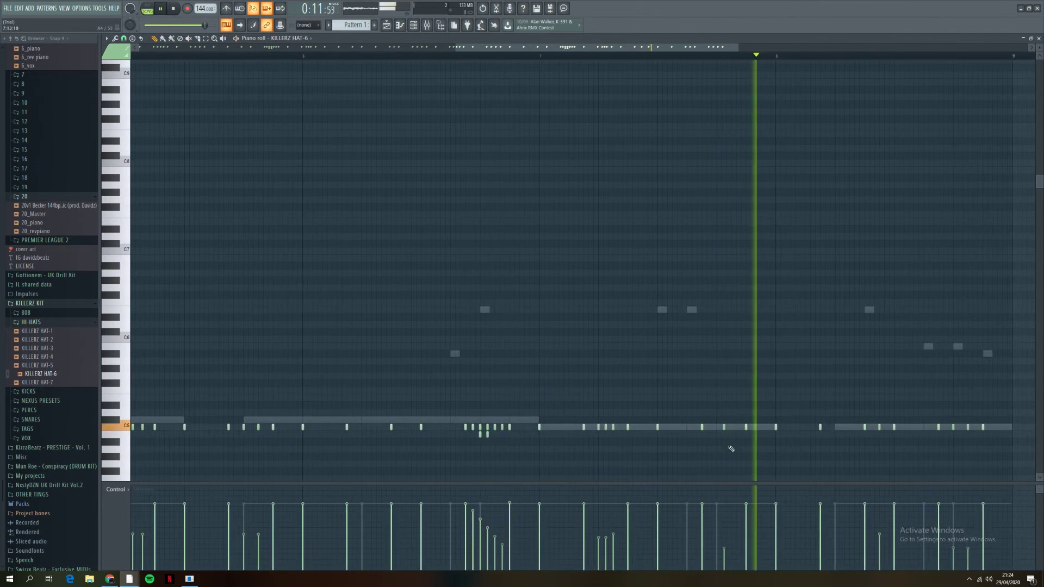
key(space)
scroll(756, 433, up, 3)
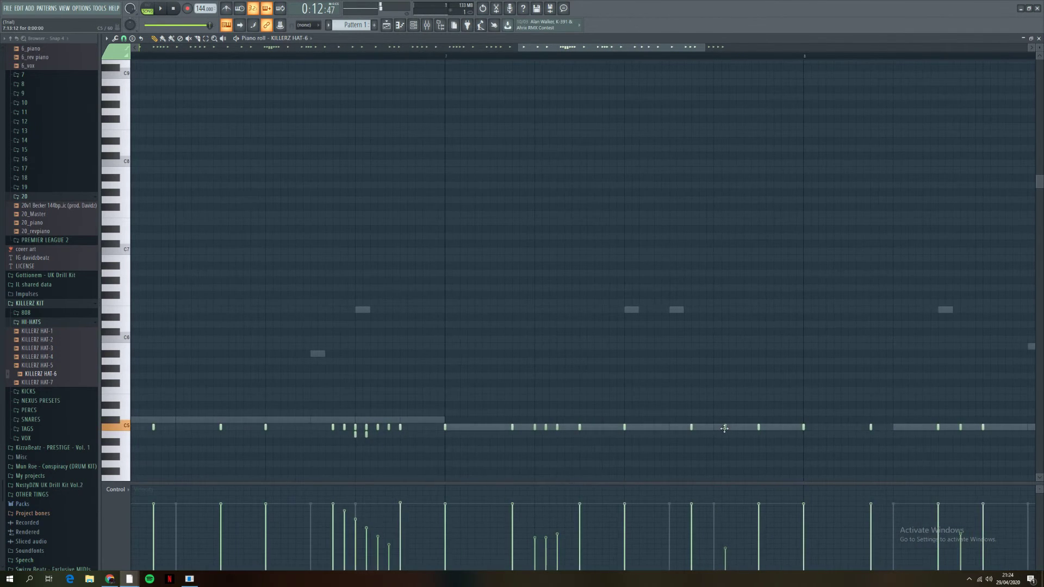
key(space)
key(space)
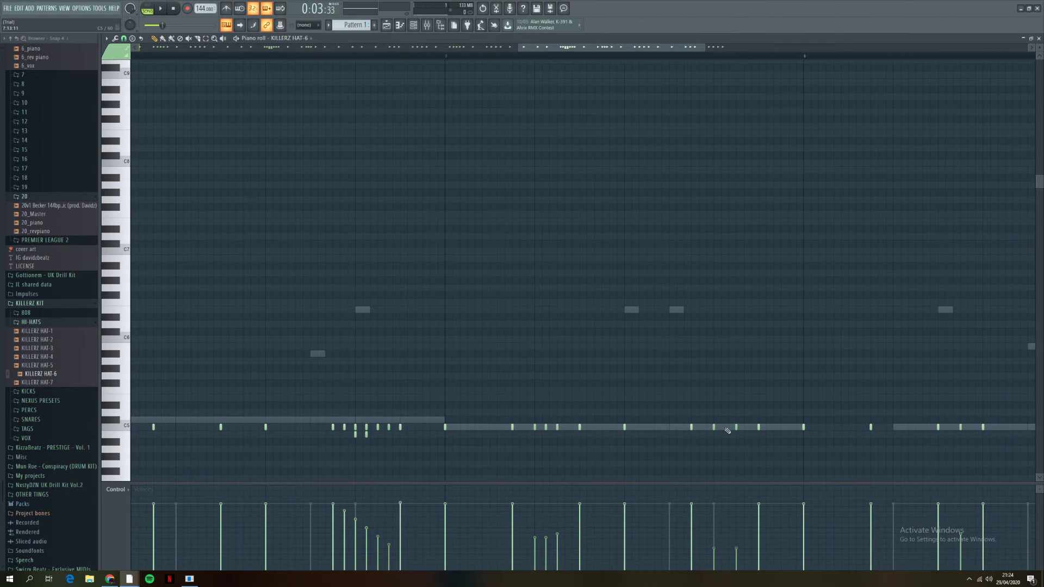
scroll(733, 471, up, 3)
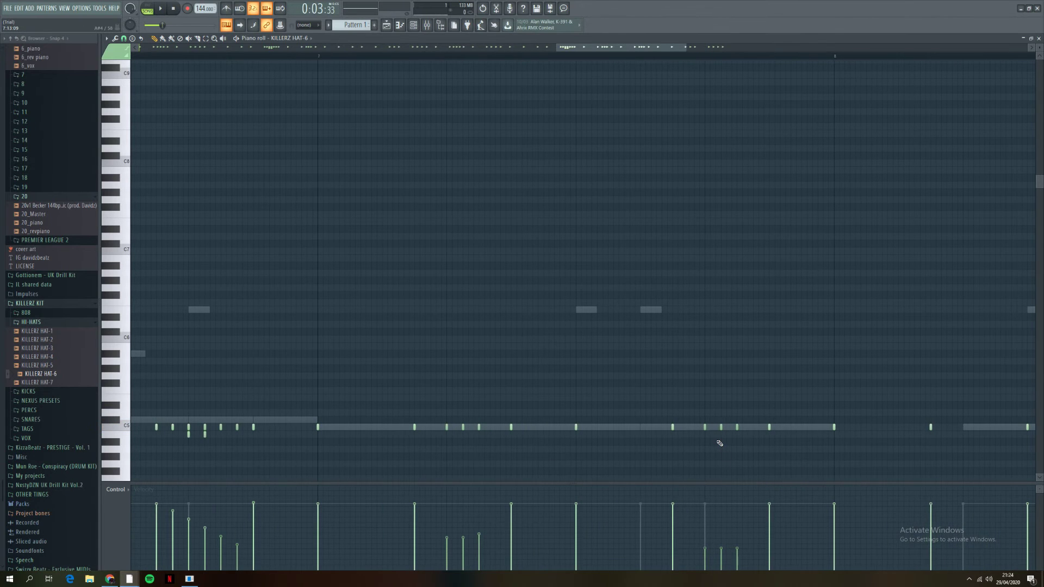
scroll(754, 462, down, 5)
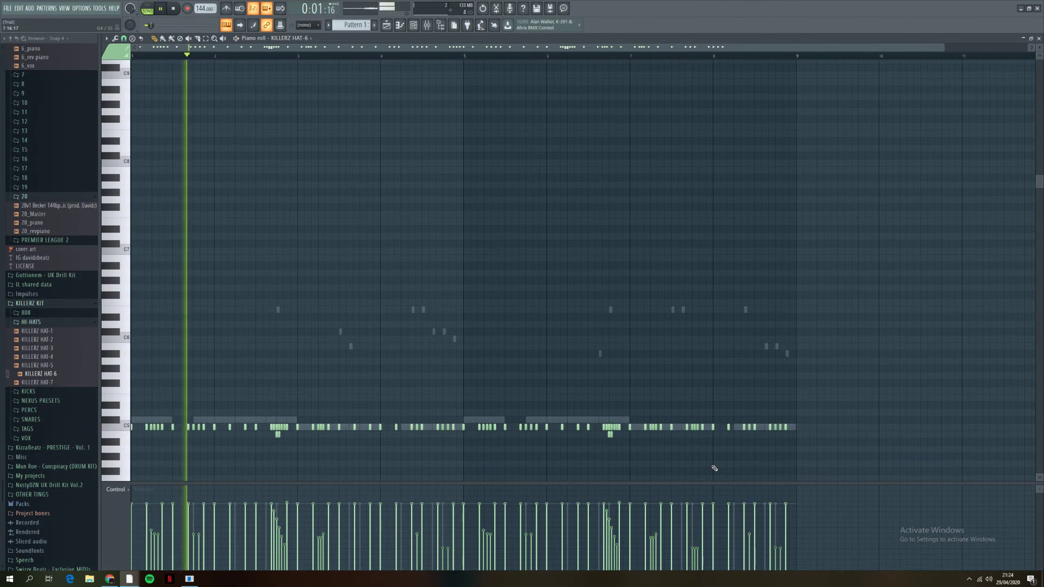
Step: Stop playback and collapse the HI-HATS folder in the Browser
key(space)
click(43, 323)
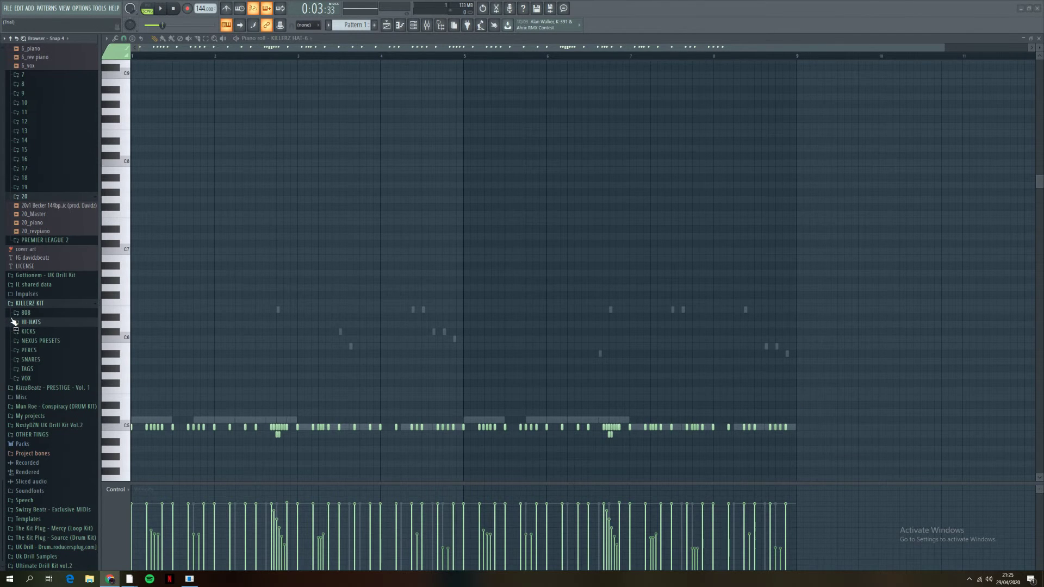
Step: Audition the kit's snares, comparing KILLERZ SNARE-5 with SNARE-7 before settling on SNARE-5
key(space)
key(space)
key(space)
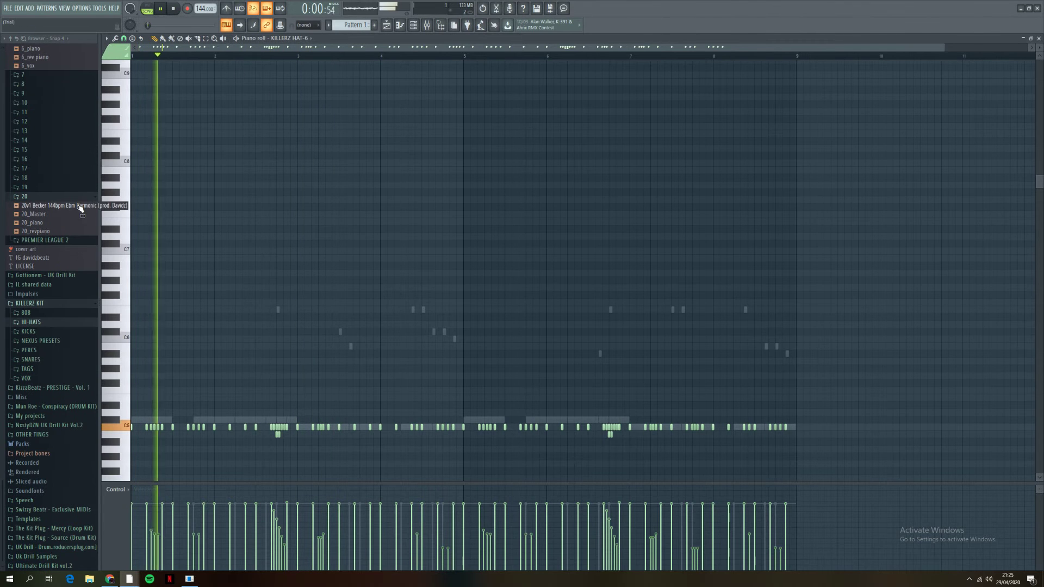
key(space)
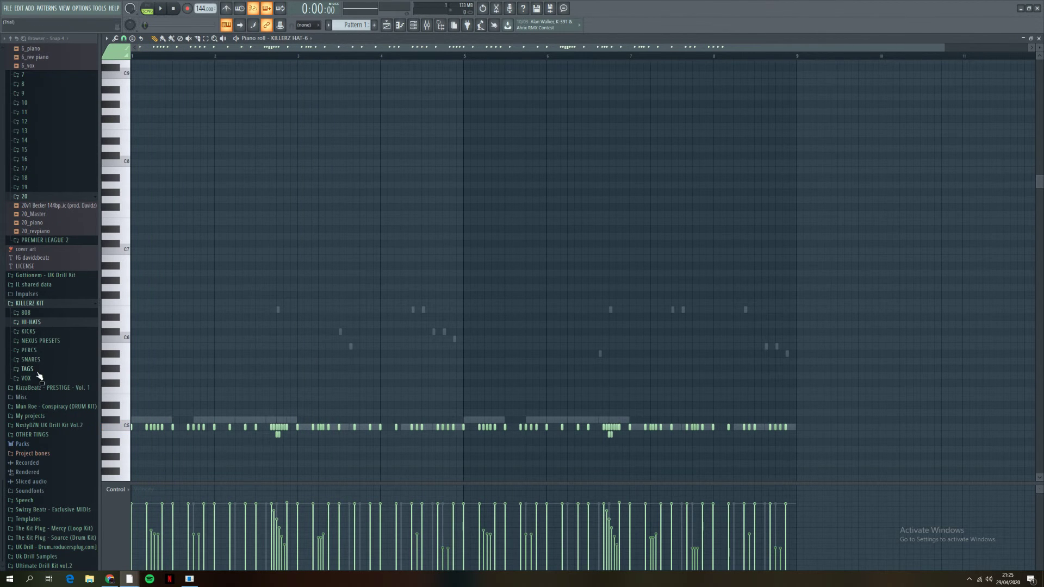
click(30, 360)
click(47, 407)
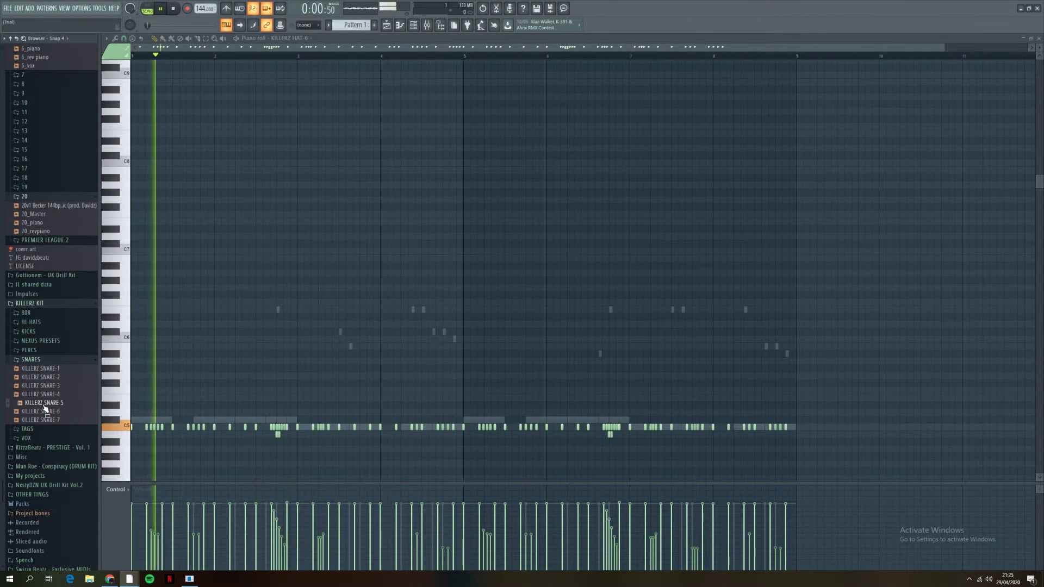
click(47, 416)
click(47, 419)
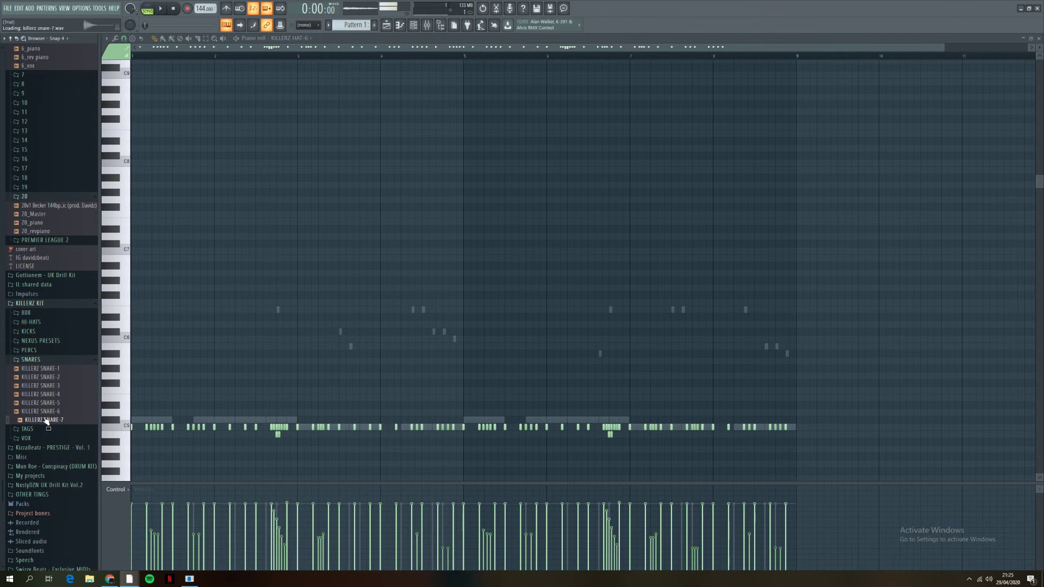
key(space)
key(space)
click(47, 403)
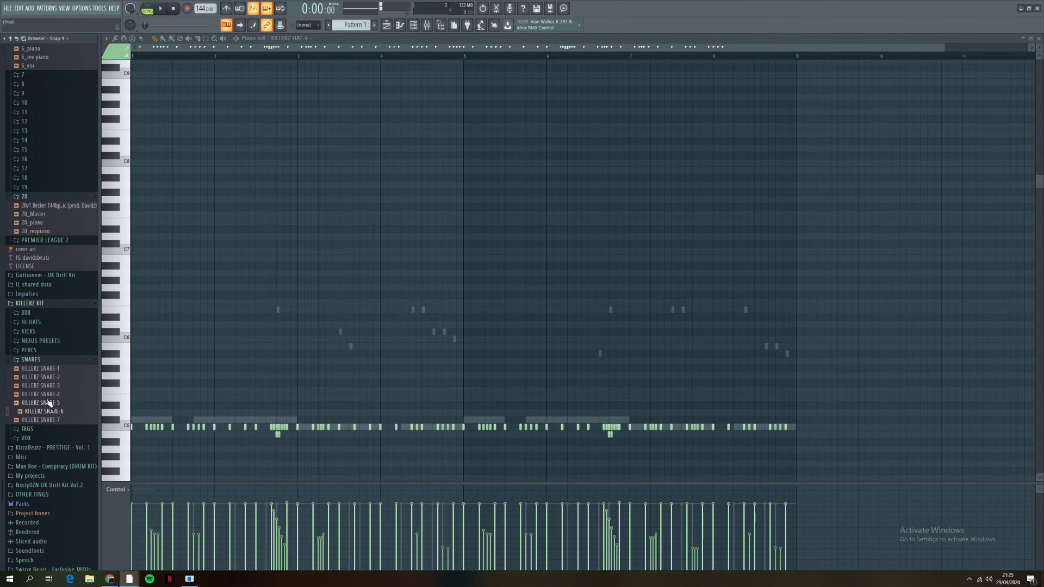
Step: Add KILLERZ SNARE-5 as a fourth channel and boost its gain in the sampler
drag(48, 406, 456, 294)
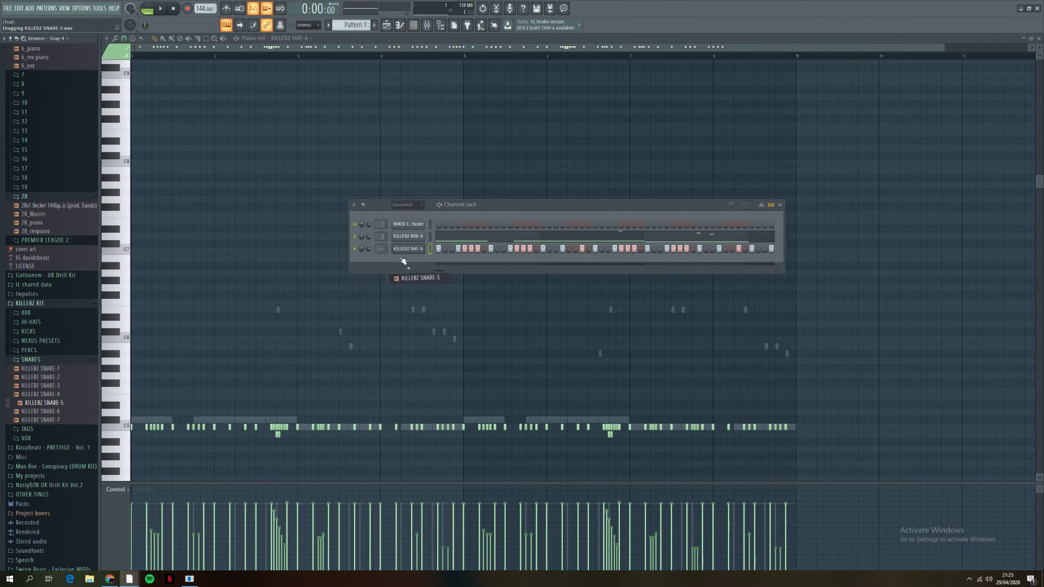
drag(399, 258, 401, 264)
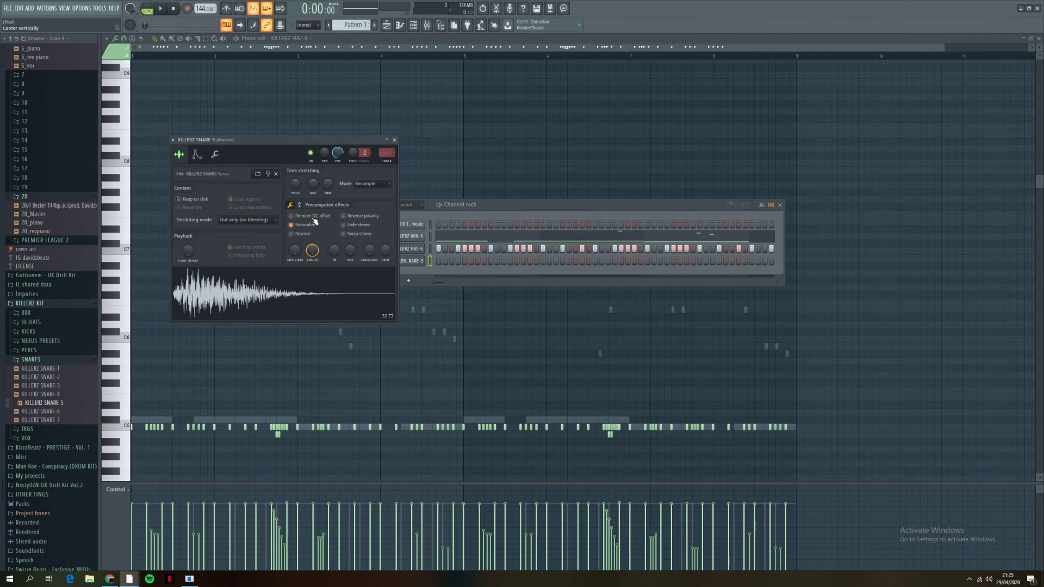
click(307, 234)
click(307, 234)
click(299, 205)
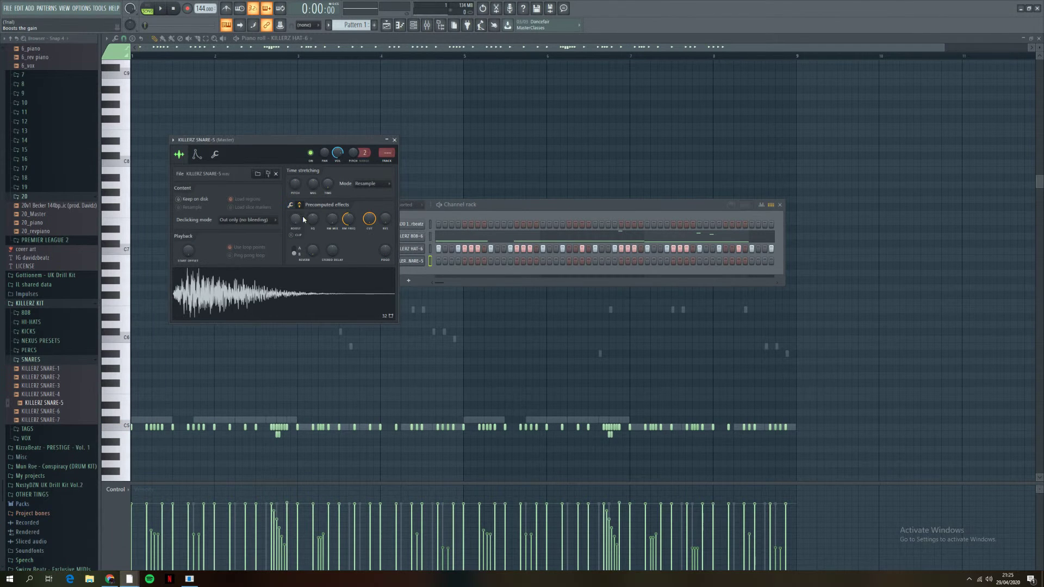
drag(295, 218, 295, 209)
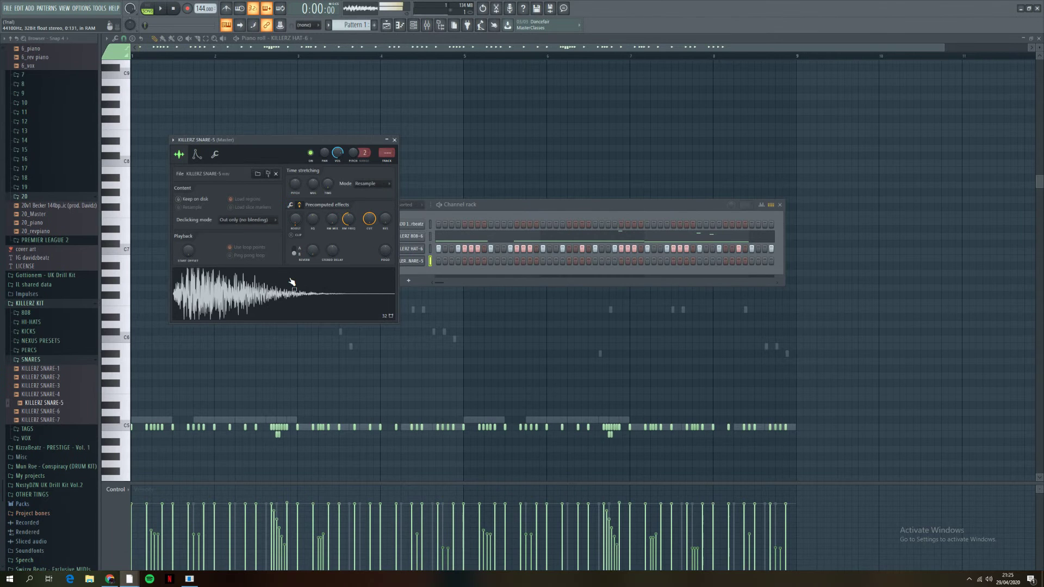
click(395, 140)
Step: Place a first snare step in the pattern while the beat plays
key(space)
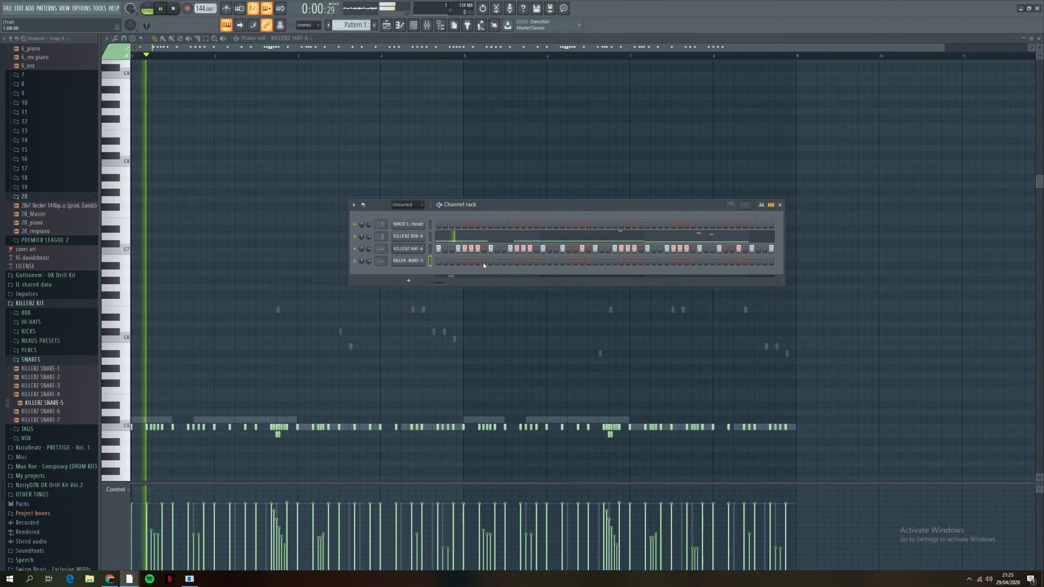
click(491, 261)
key(space)
Step: Open KILLERZ SNARE-5's notes in the piano roll and play the pattern to check it
right_click(412, 261)
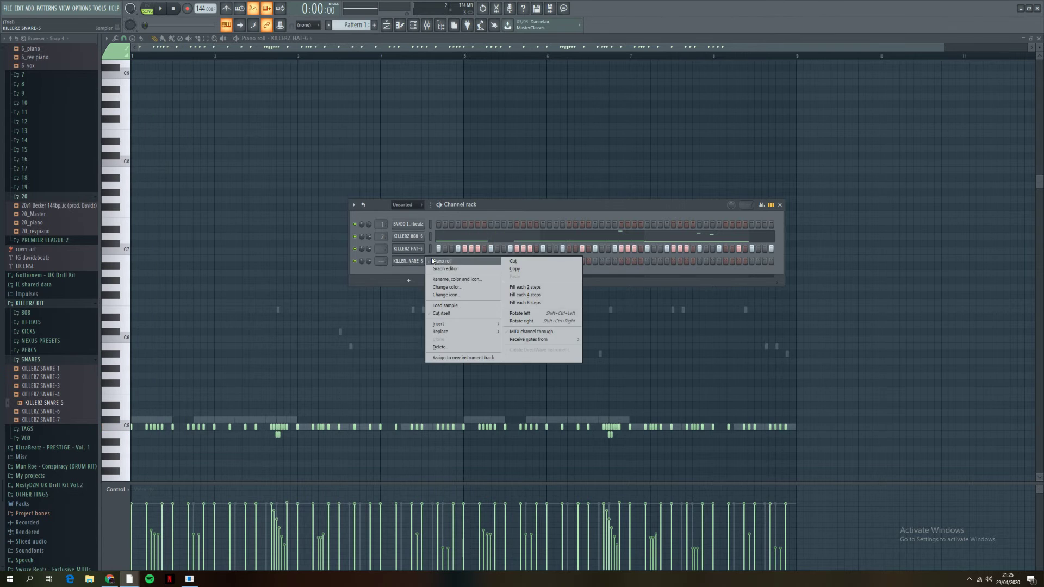
click(437, 261)
key(space)
scroll(231, 436, up, 3)
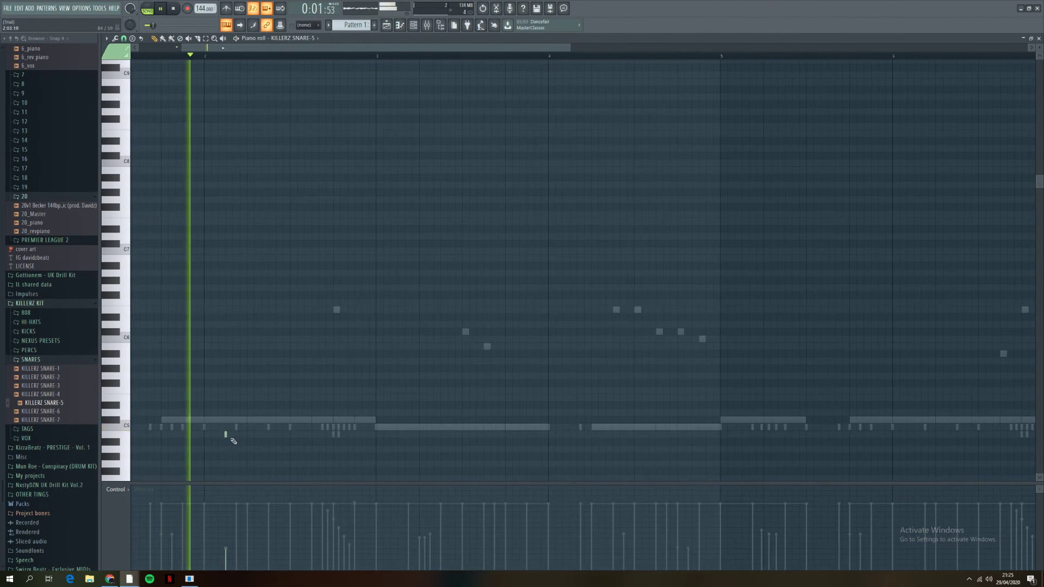
key(space)
scroll(227, 426, up, 1)
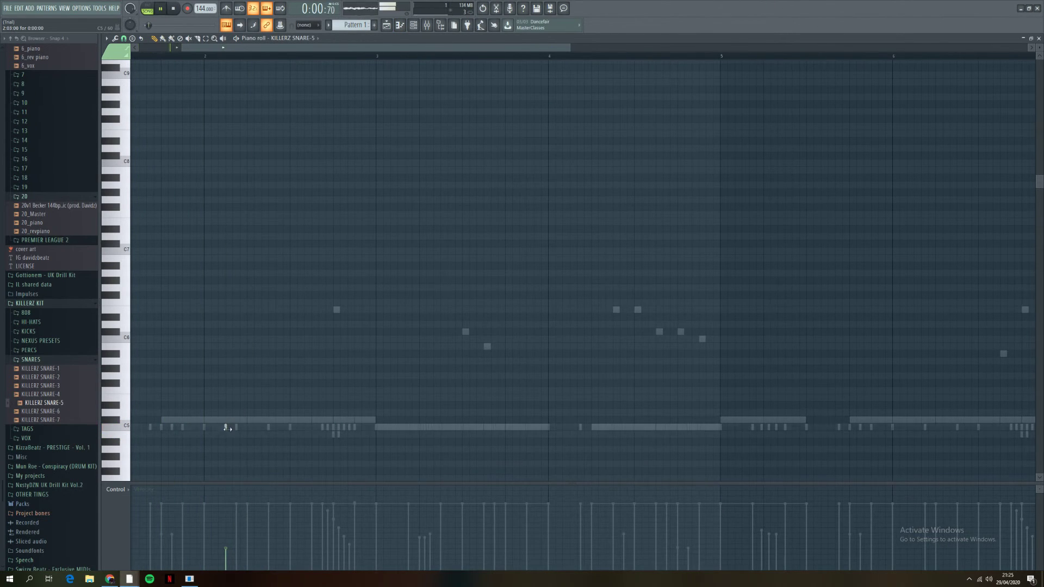
key(space)
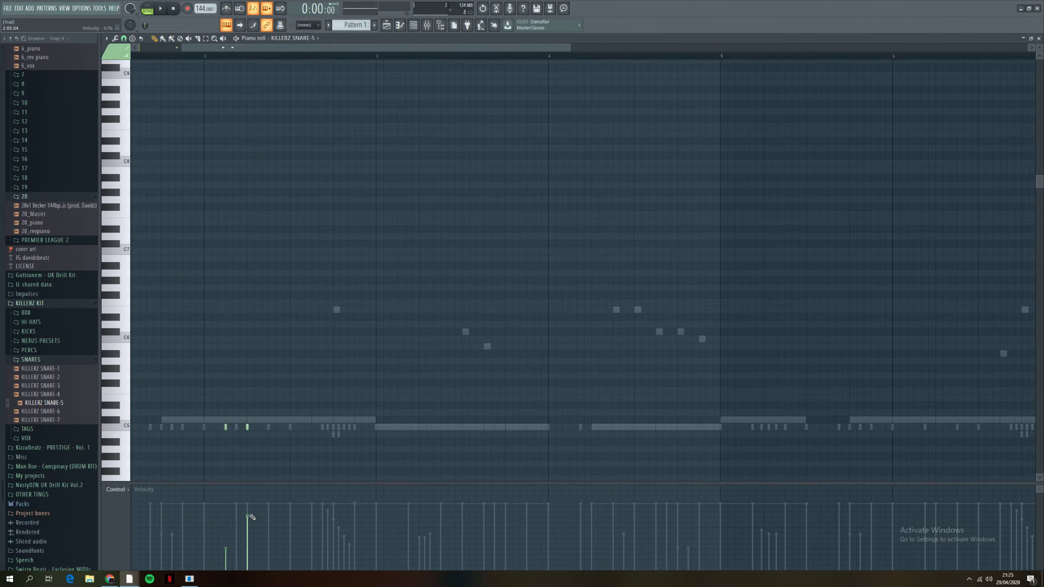
key(space)
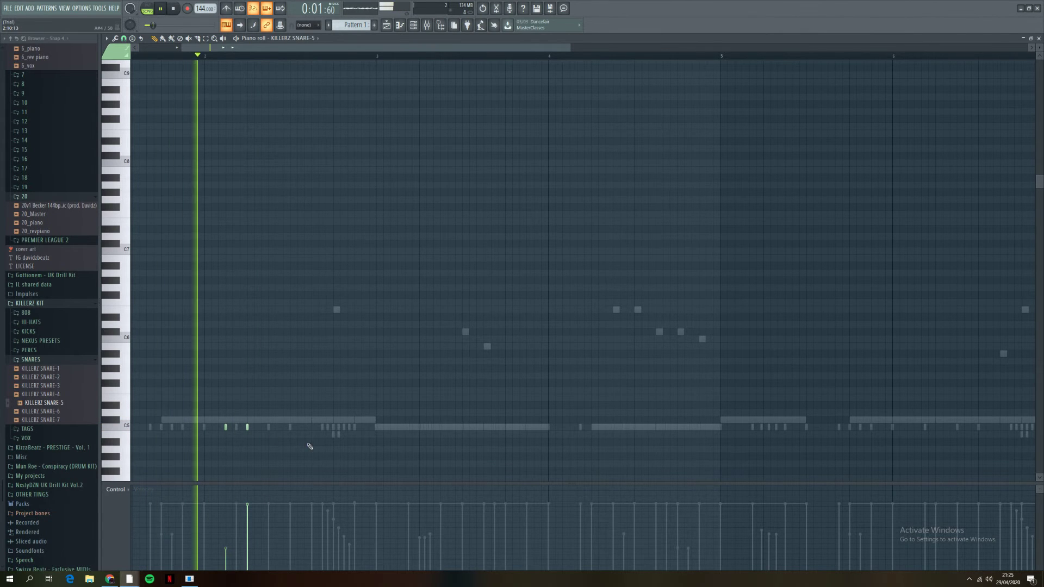
key(space)
Step: Add a snare note in the C5 row and play the pattern back to check it
drag(346, 429, 354, 432)
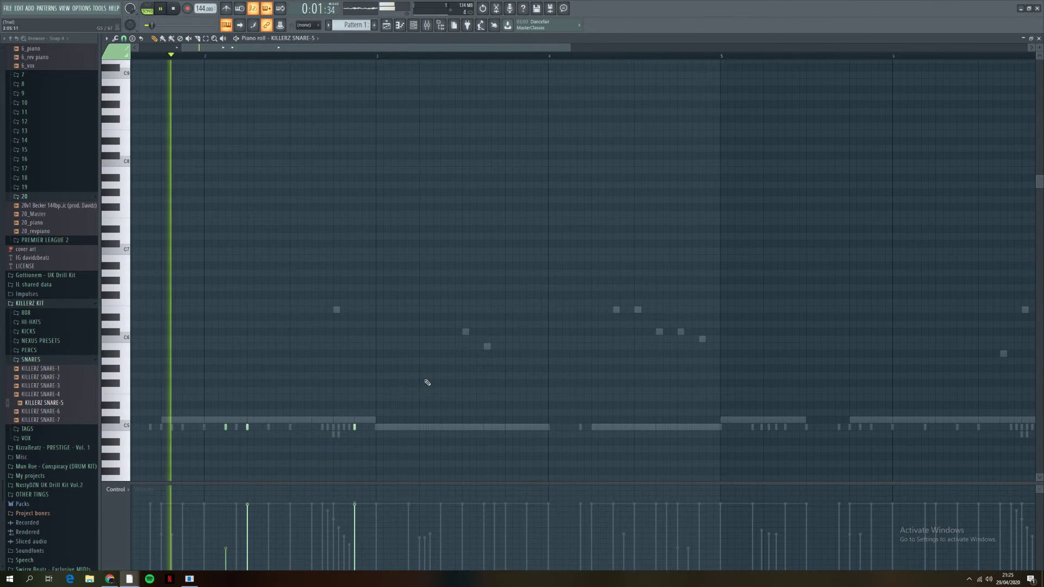
click(462, 427)
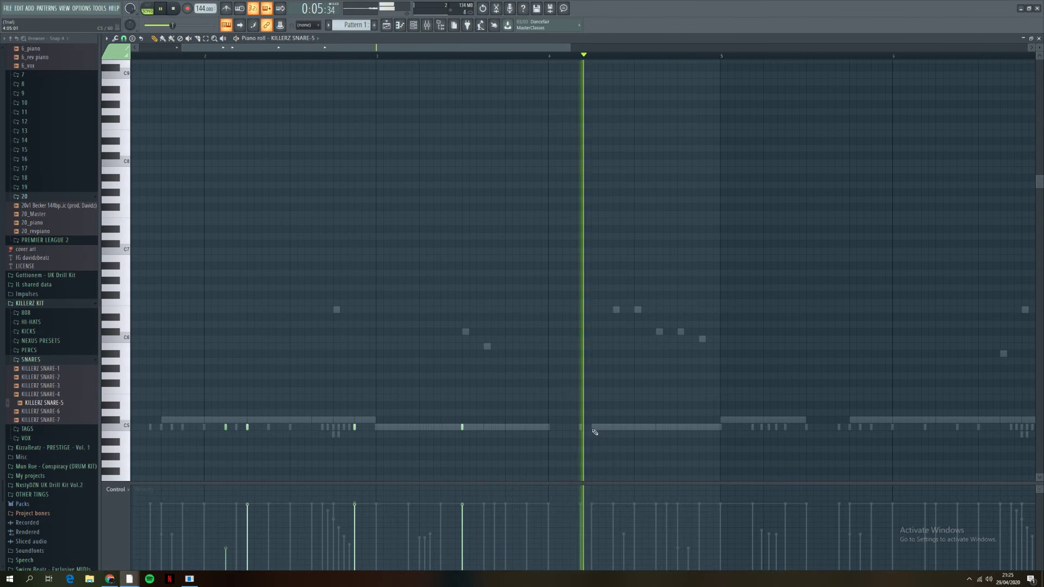
key(space)
scroll(659, 439, up, 2)
scroll(625, 436, up, 1)
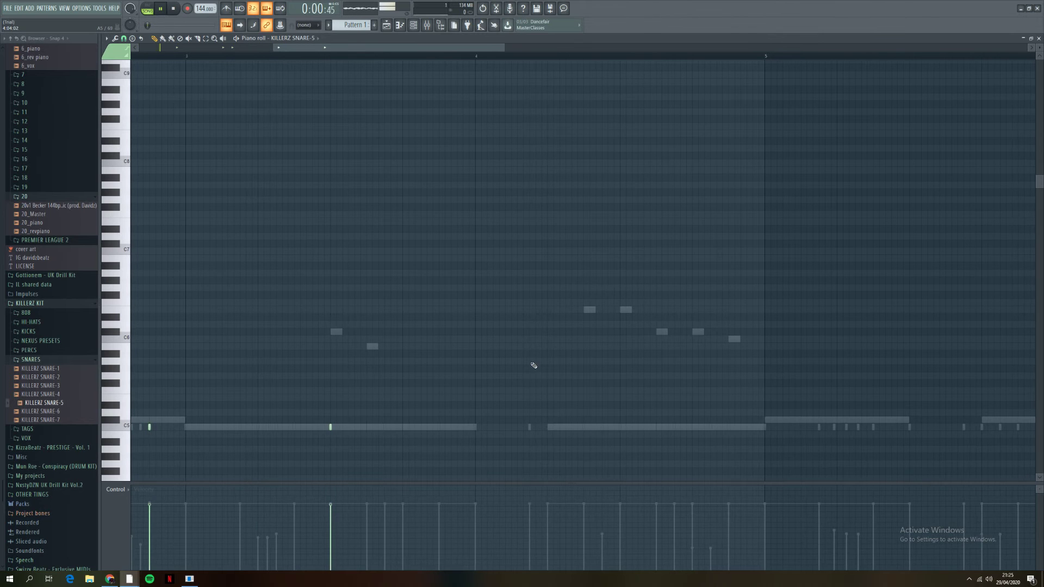
scroll(536, 369, down, 4)
key(space)
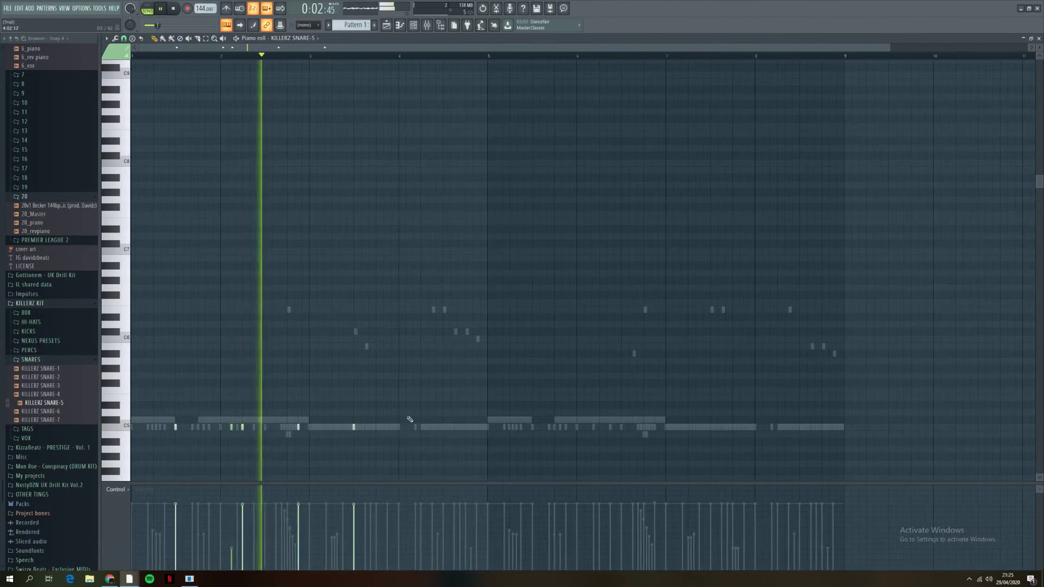
scroll(357, 460, up, 5)
key(space)
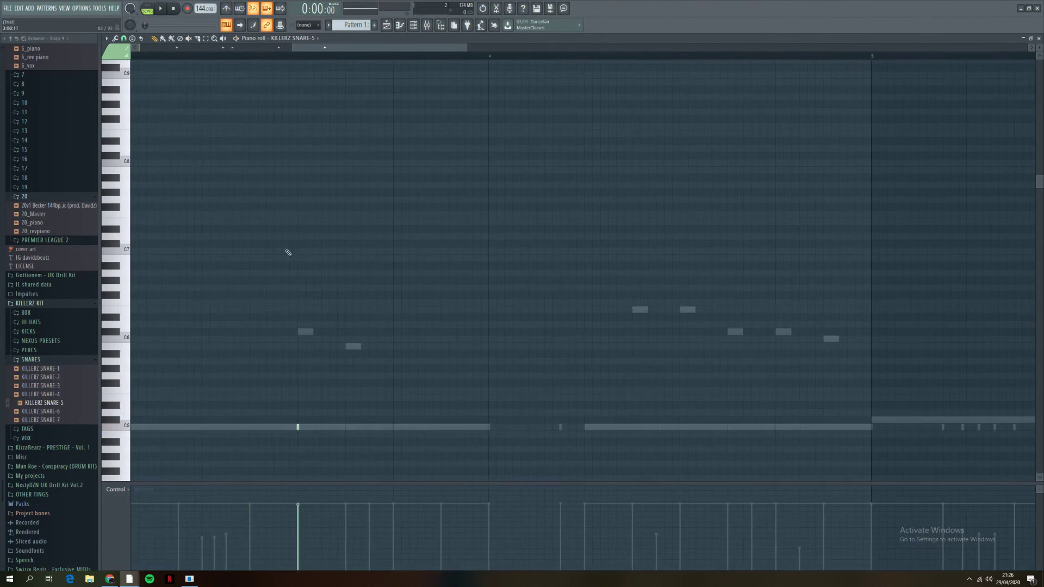
key(space)
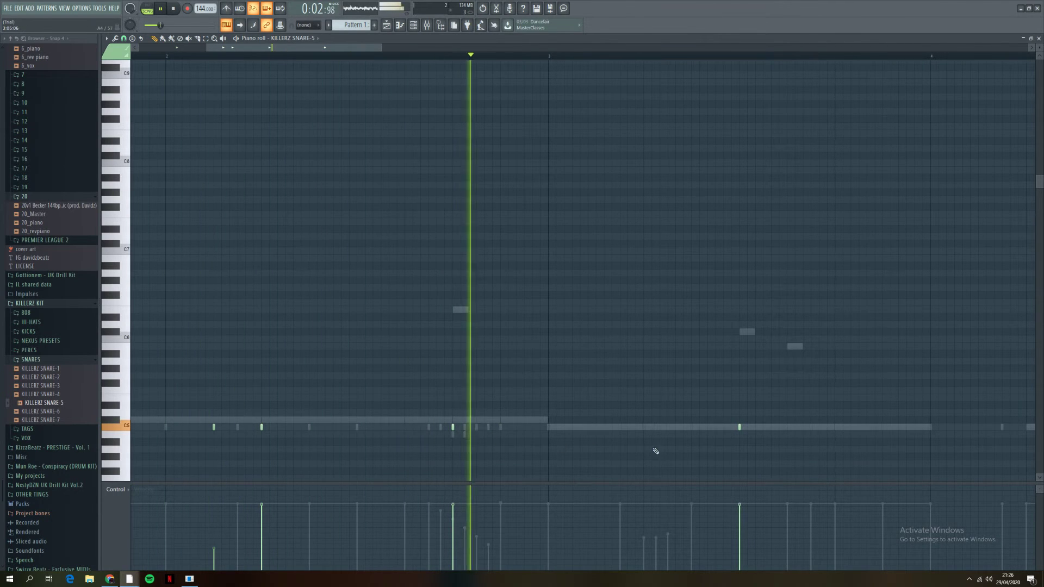
key(space)
Step: Add another C5 snare hit further along, then duplicate the snare notes rightward with Ctrl+B
scroll(489, 432, right, 2)
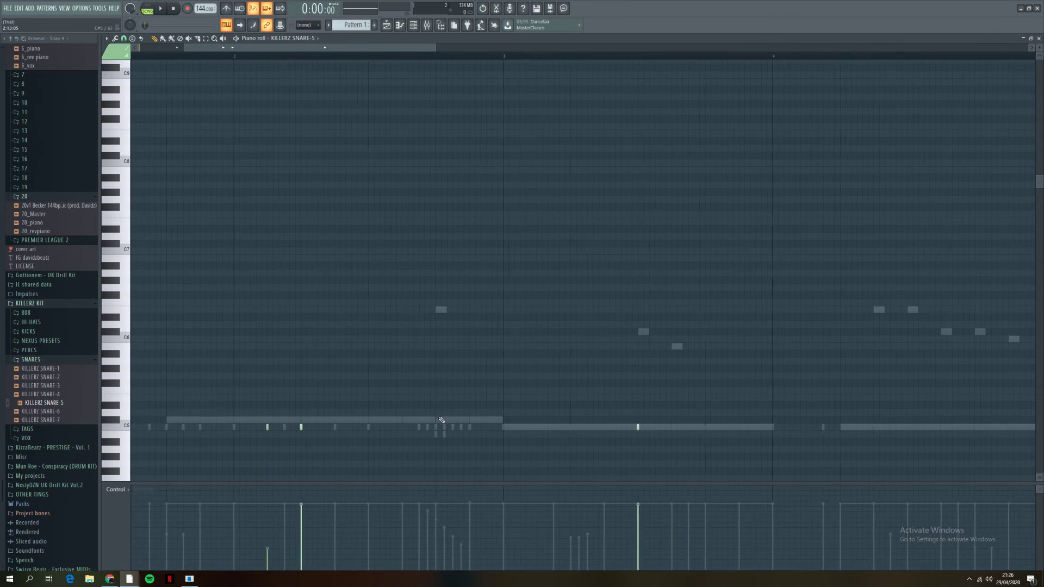
scroll(499, 452, down, 3)
key(space)
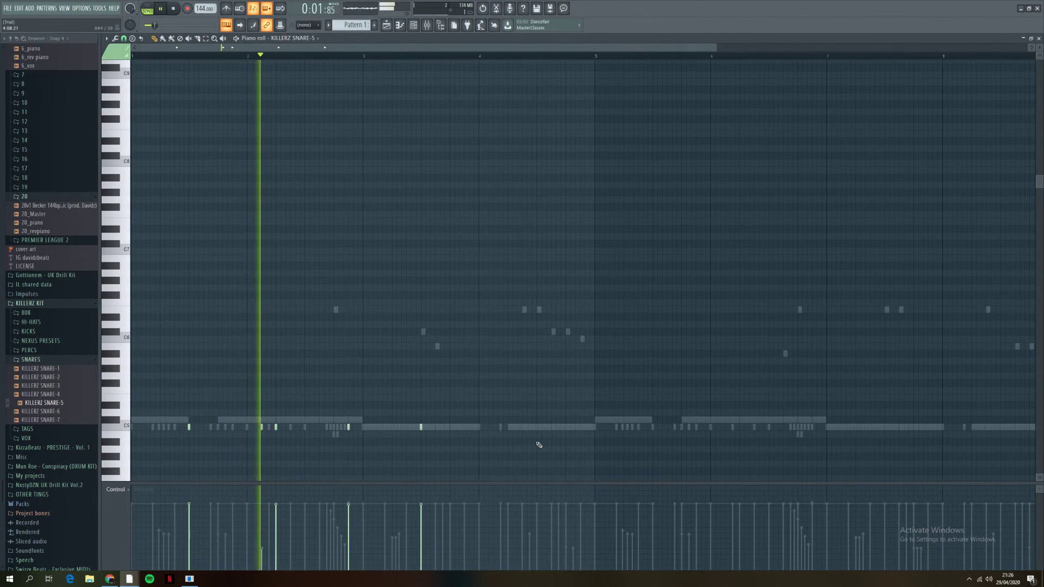
scroll(522, 437, up, 3)
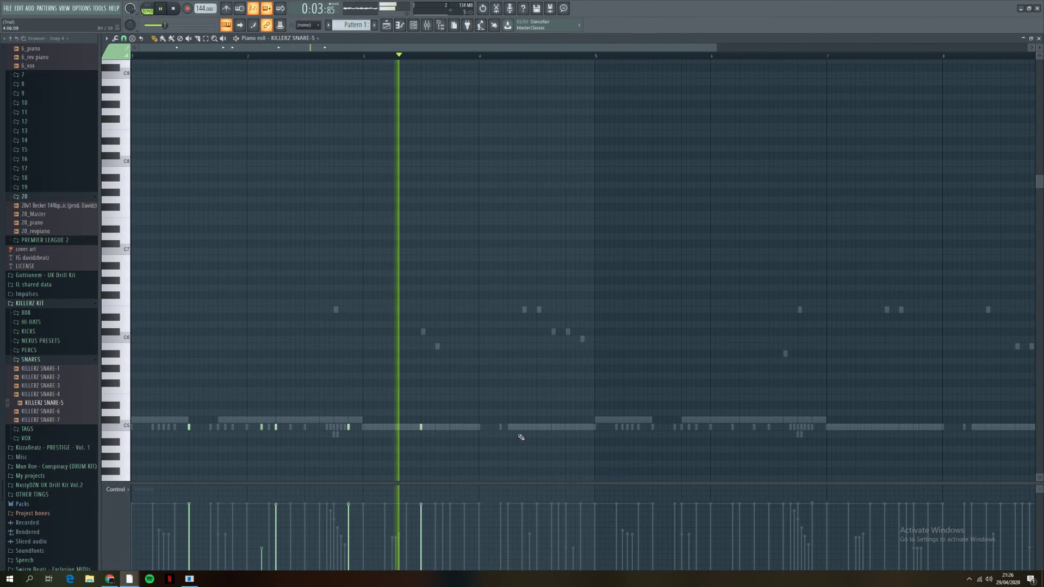
key(space)
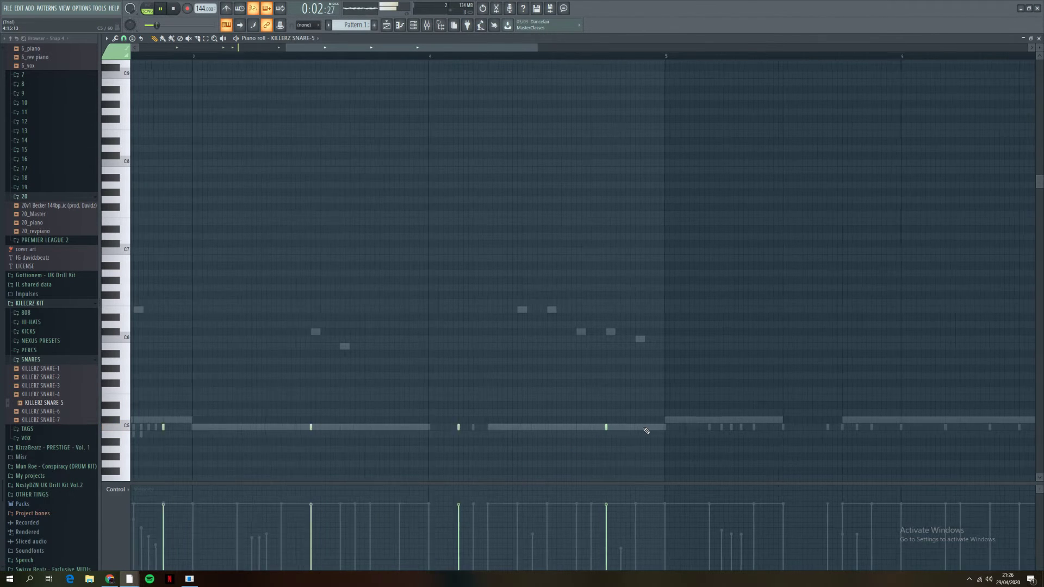
scroll(590, 436, up, 2)
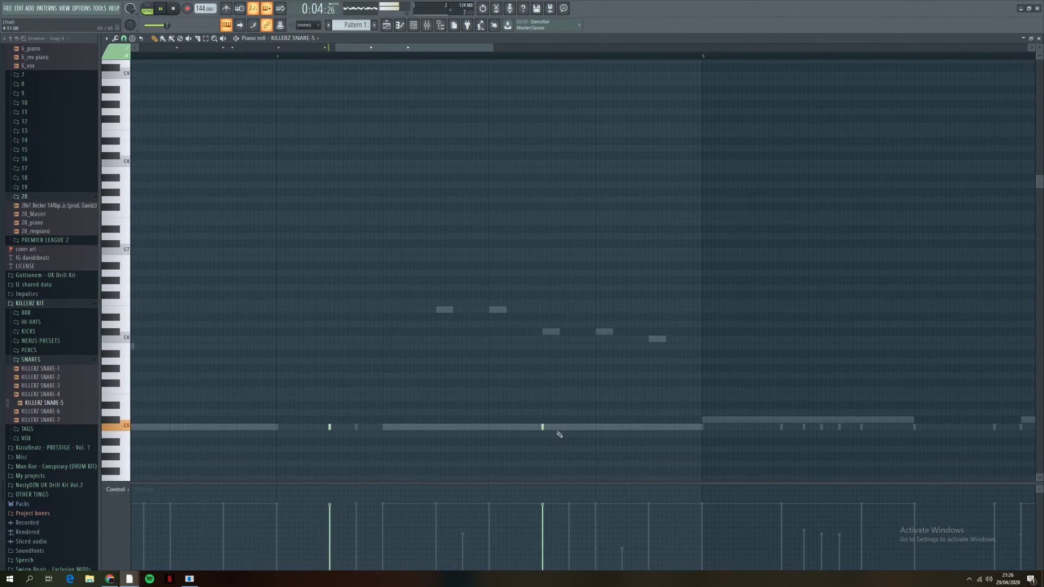
click(650, 427)
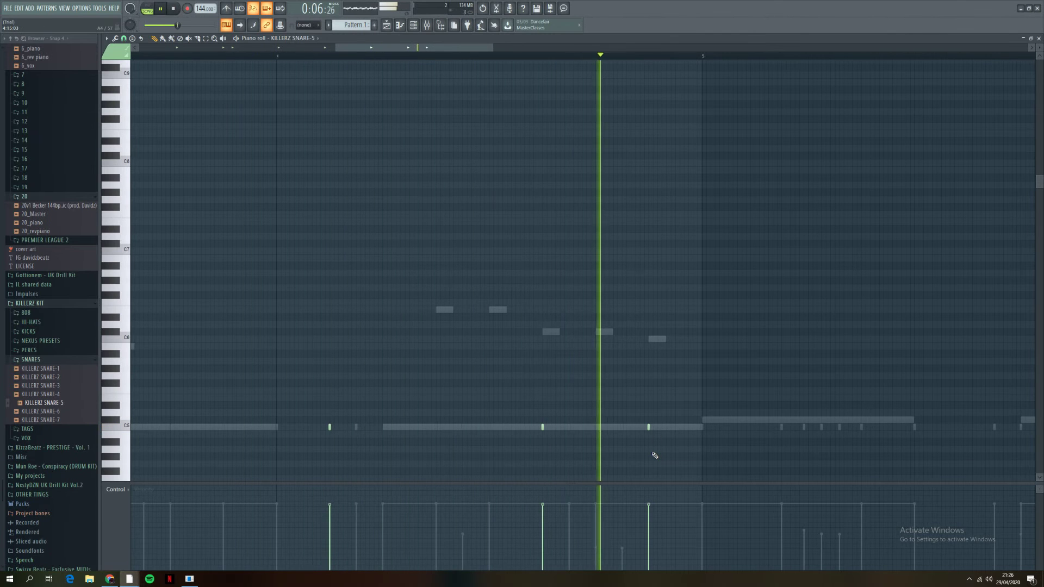
scroll(646, 424, down, 4)
key(space)
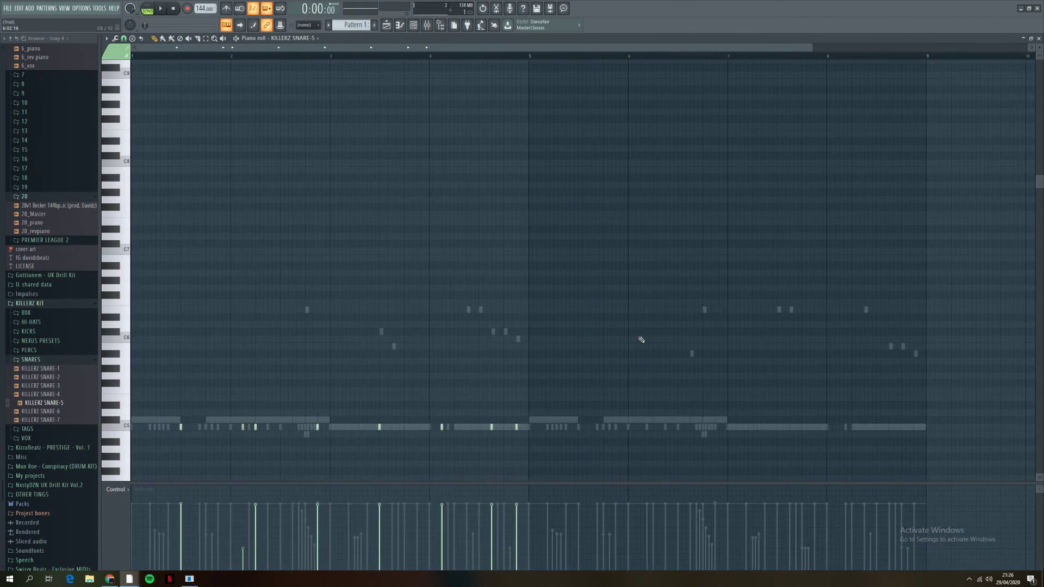
key(ctrl+b)
scroll(563, 428, up, 2)
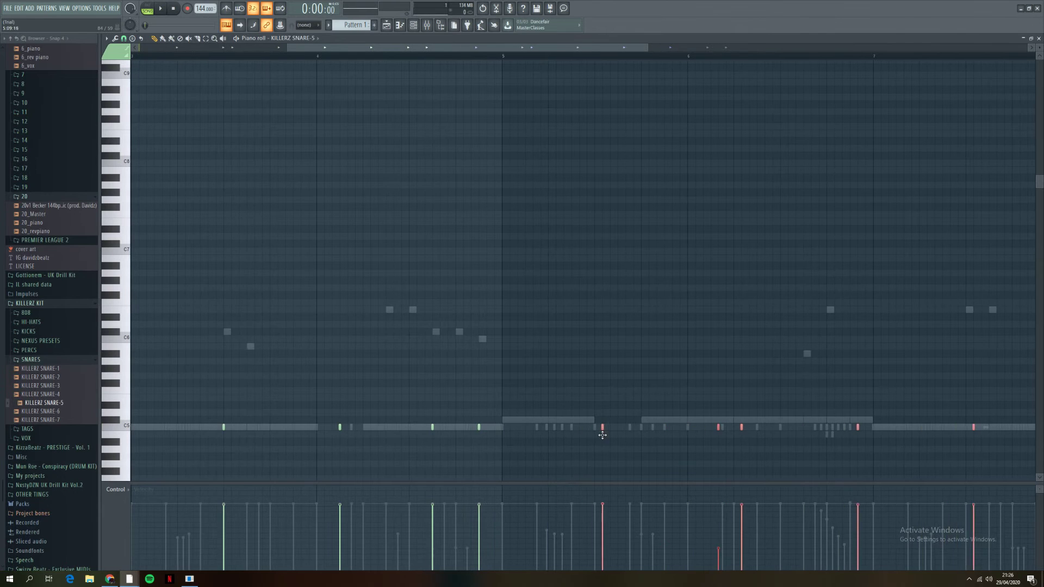
Step: Play the snare pattern back, then return to the Channel rack with F6
scroll(603, 391, down, 4)
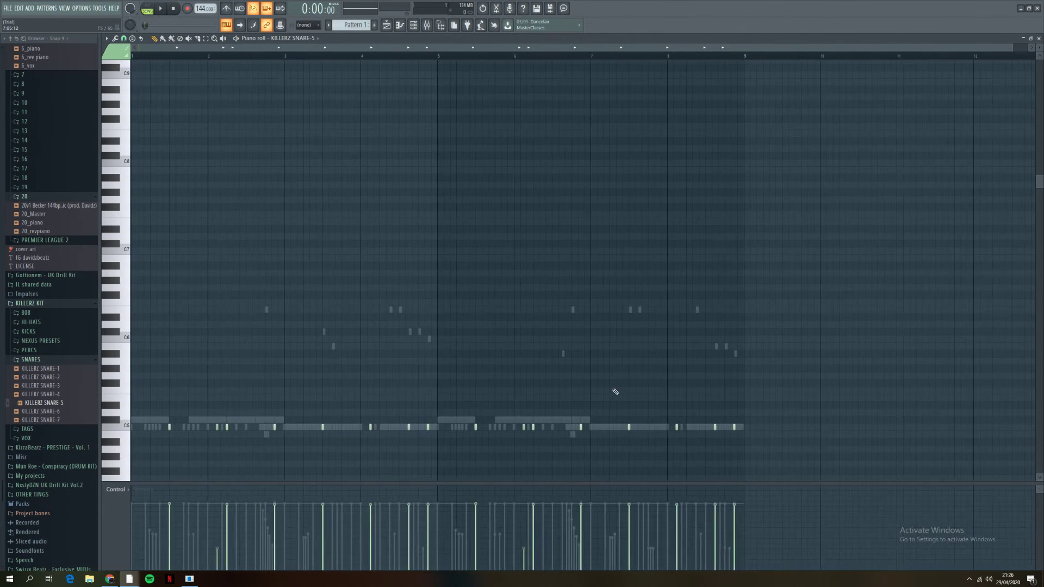
key(space)
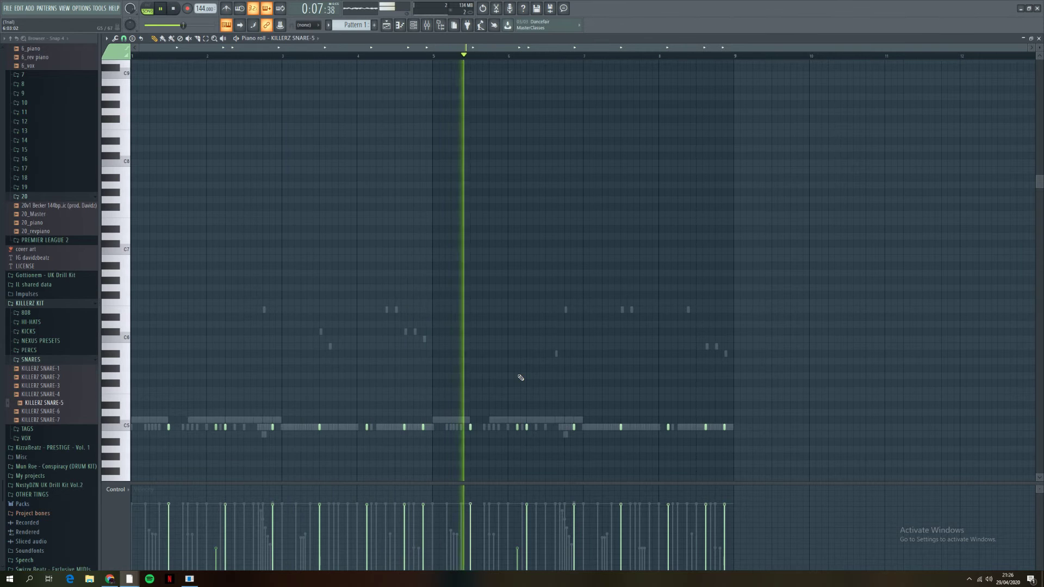
key(space)
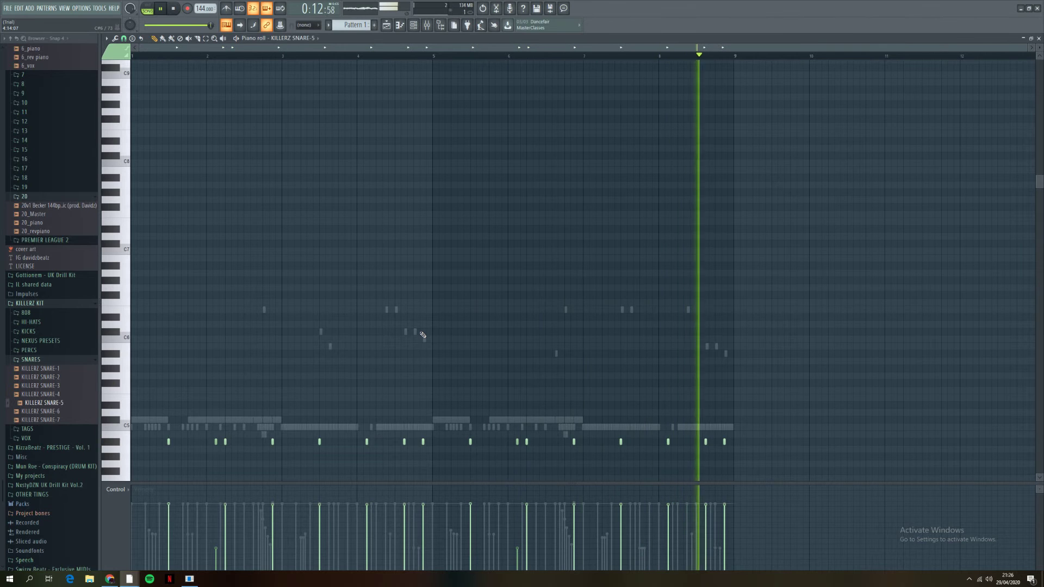
key(F6)
key(space)
Step: Collapse SNARES, expand KICKS and add KILLERZ KICK-3 as a new channel
click(35, 360)
click(40, 333)
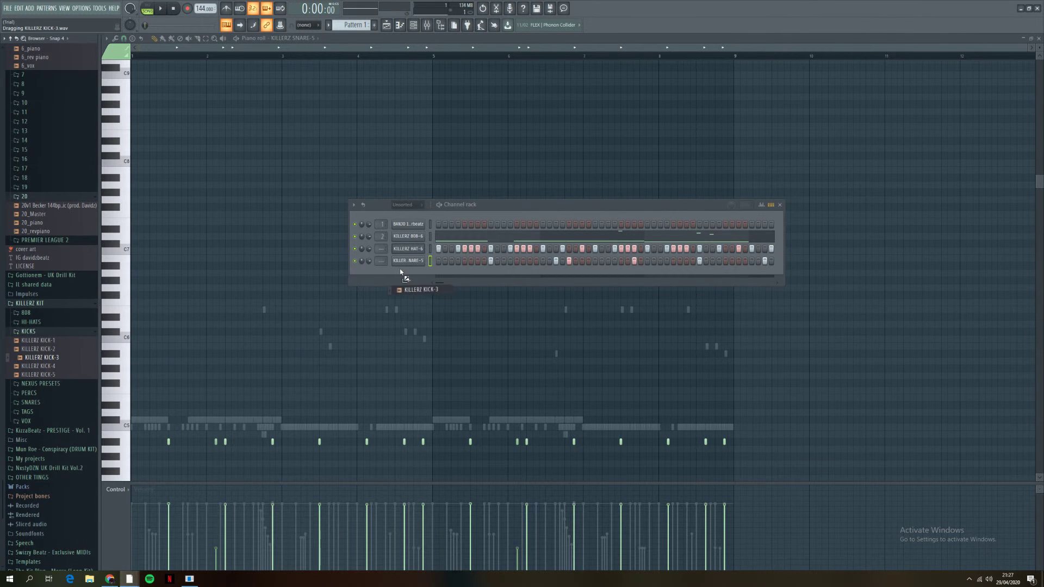
drag(402, 272, 403, 275)
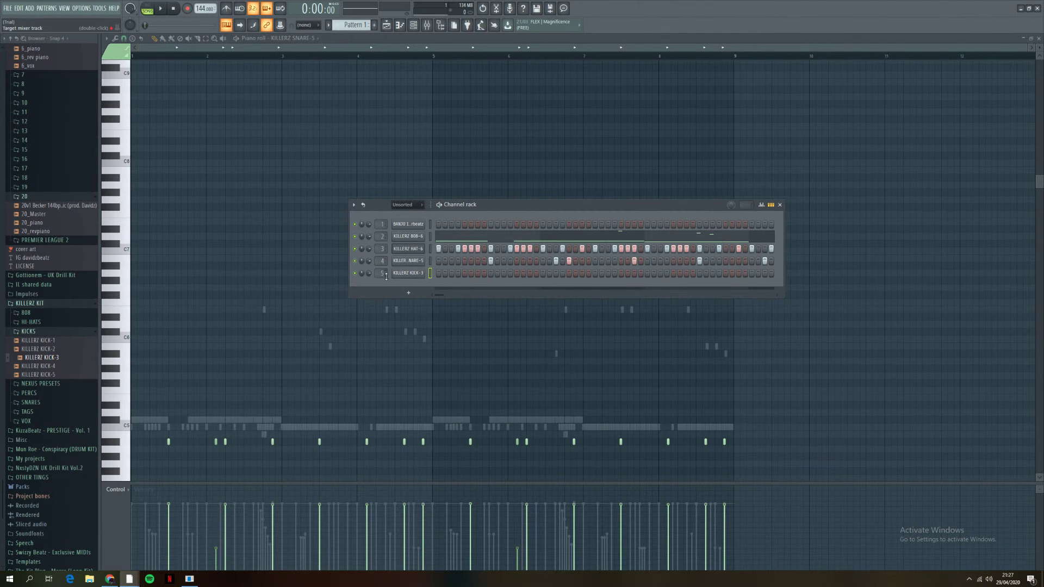
Step: Check KICK-3's sampler settings, then place kick steps across the KILLERZ KICK-3 row
click(407, 276)
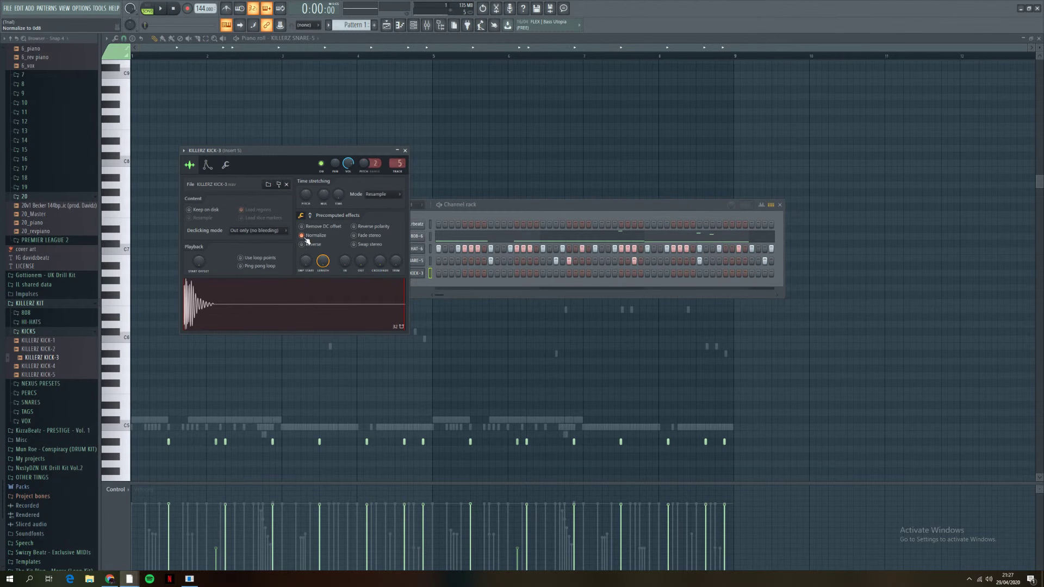
click(405, 150)
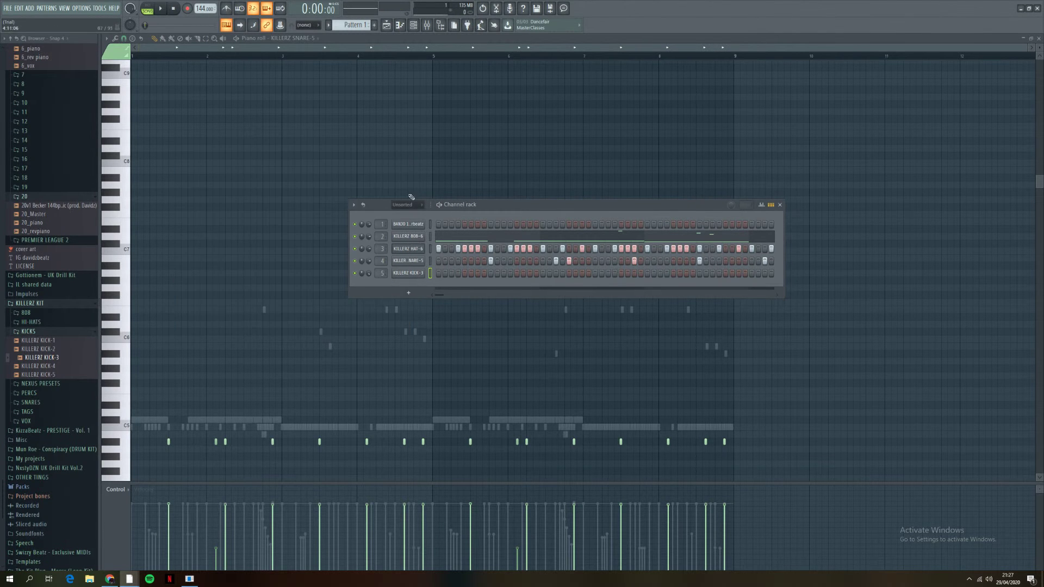
click(517, 273)
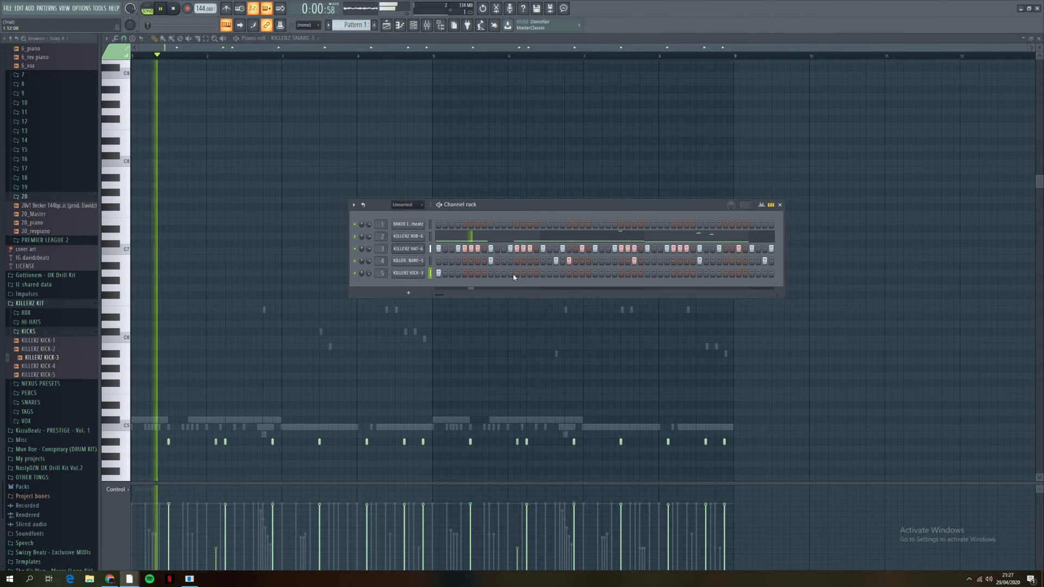
click(582, 274)
click(621, 275)
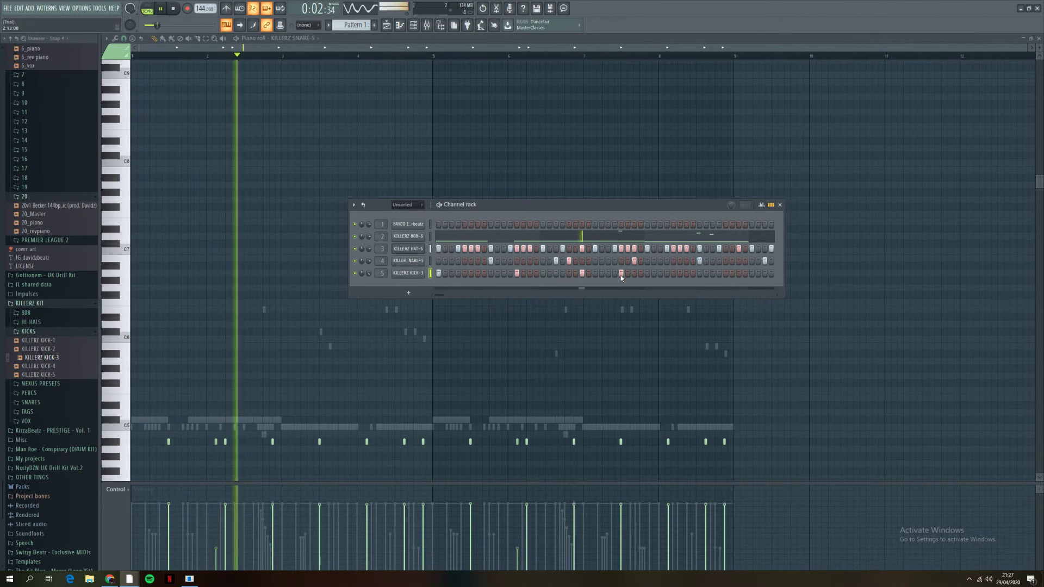
click(621, 275)
click(608, 274)
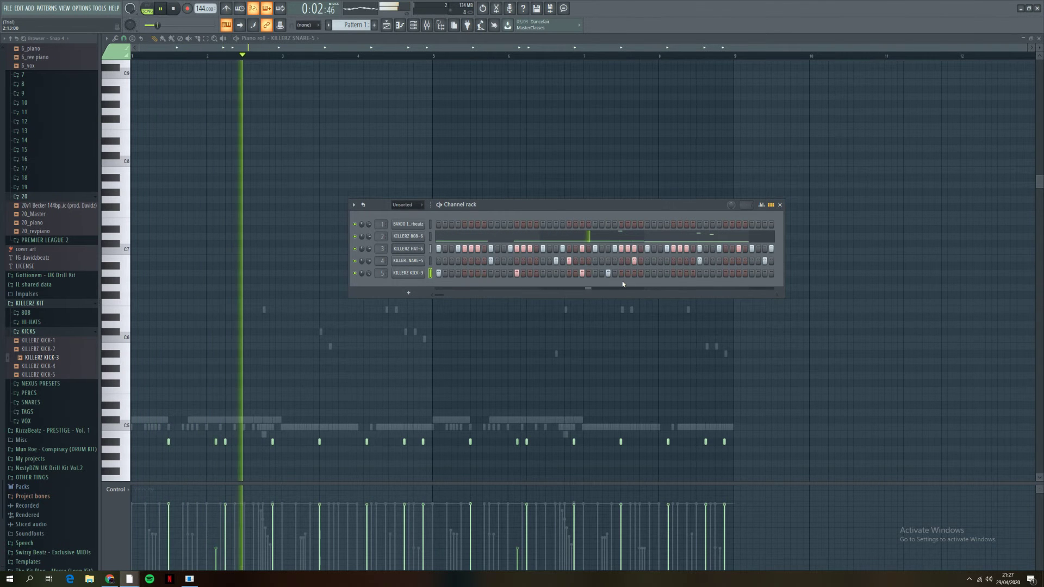
click(648, 273)
click(686, 274)
key(space)
Step: Open the kick pattern in the piano roll and raise all note velocities to 100%
click(408, 273)
right_click(412, 273)
click(430, 274)
drag(144, 509, 342, 436)
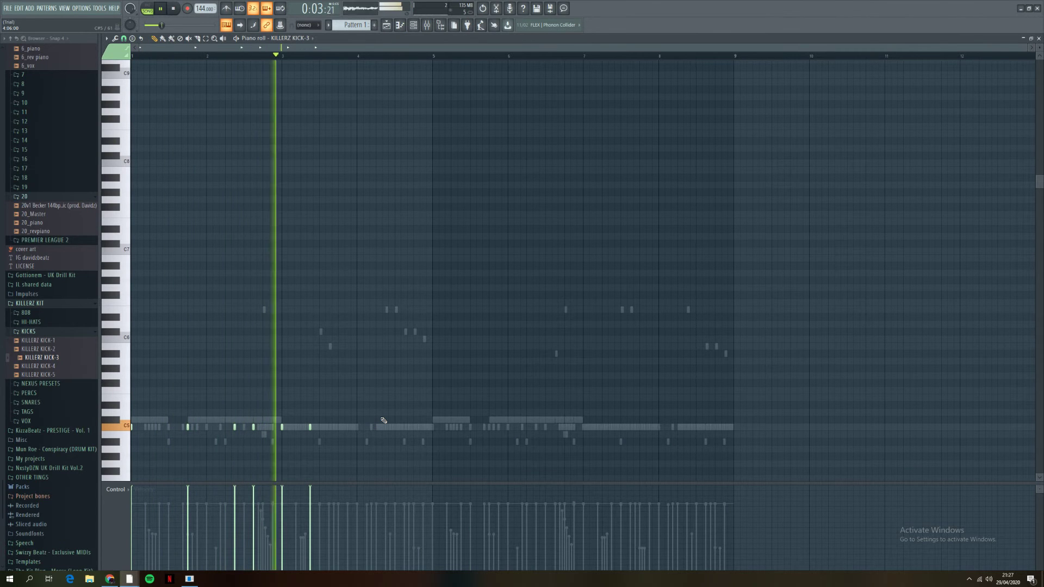
Step: Reposition and widen the Channel rack so all steps are visible
key(F6)
drag(569, 203, 452, 216)
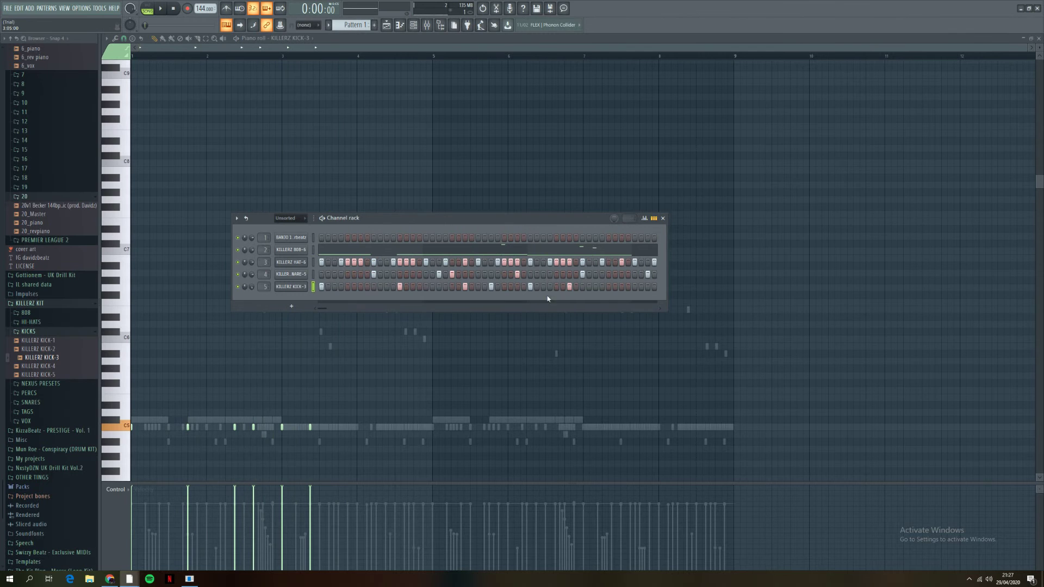
drag(668, 254, 936, 238)
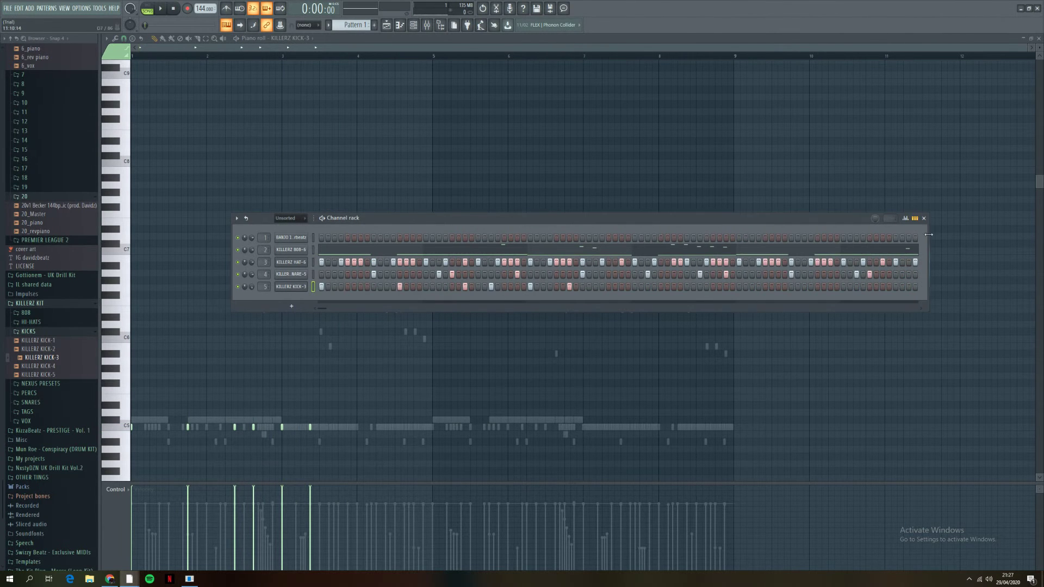
drag(715, 223, 586, 227)
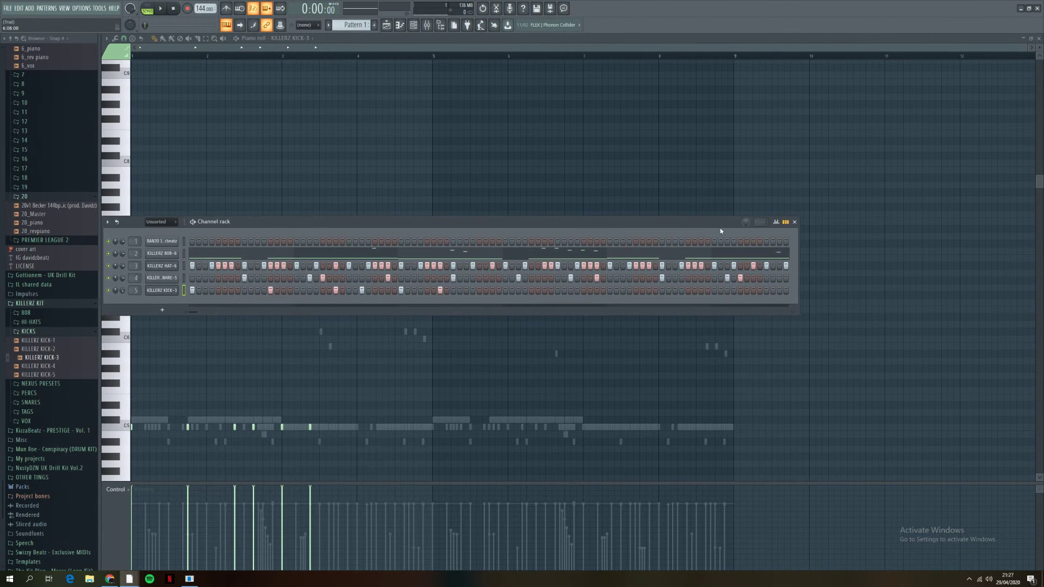
drag(798, 238, 1043, 238)
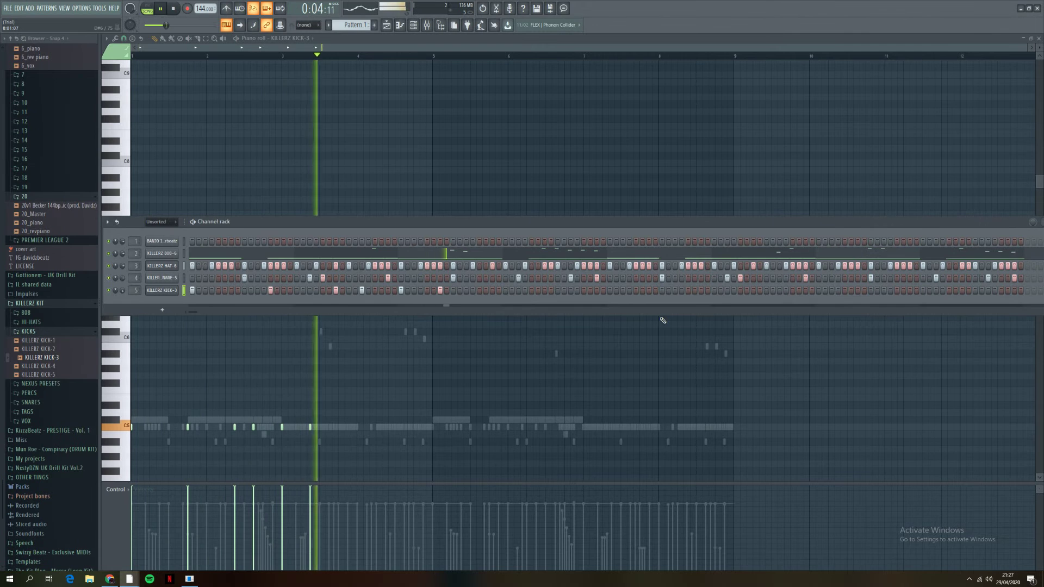
Step: Add several more kick hits later in the KILLERZ KICK-3 pattern
click(545, 291)
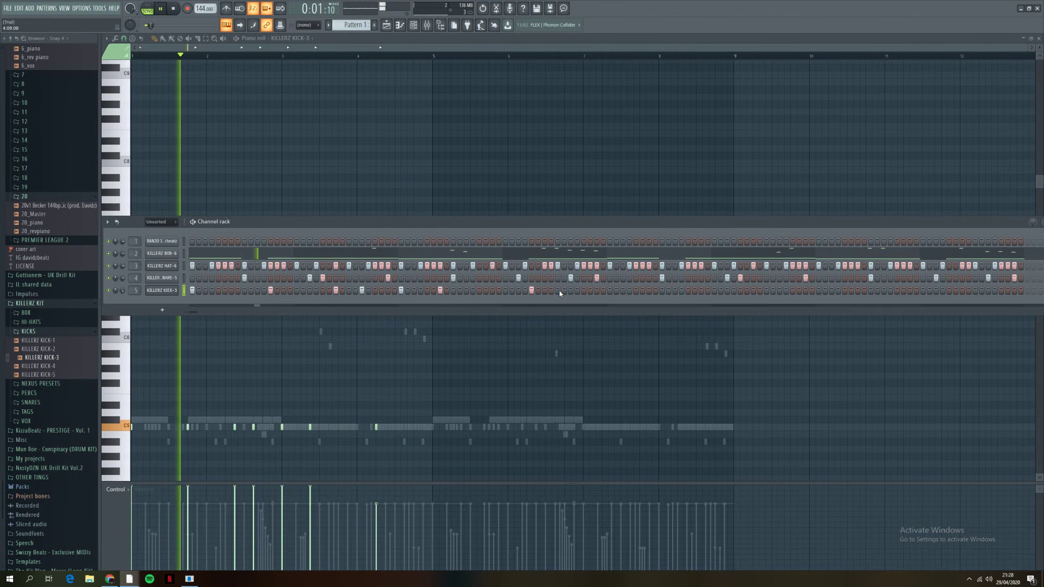
click(545, 291)
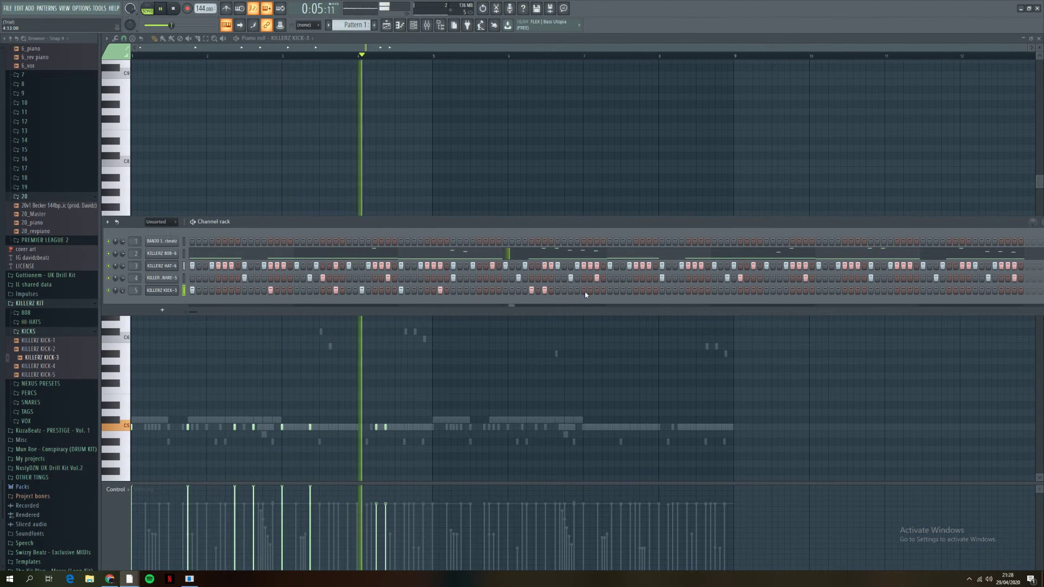
click(557, 291)
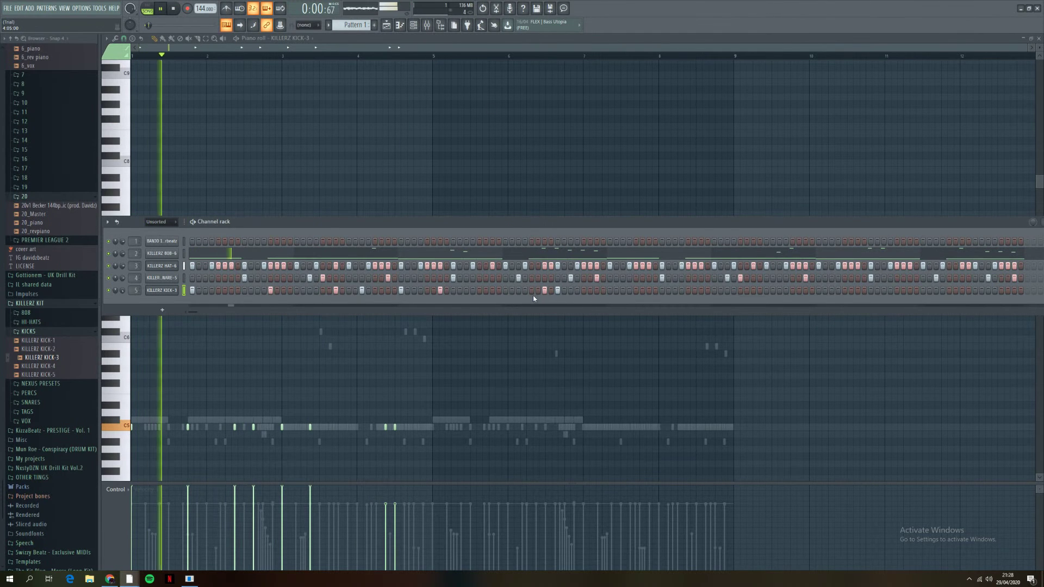
click(433, 56)
click(404, 63)
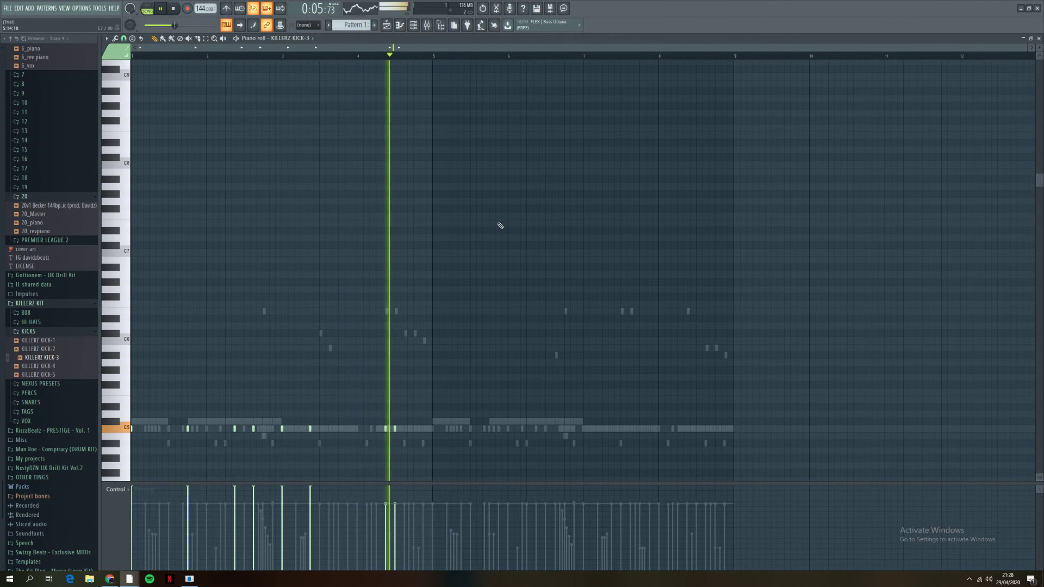
key(F6)
Step: Fill the end of the KILLERZ KICK-3 row with additional kick steps
click(609, 290)
click(648, 291)
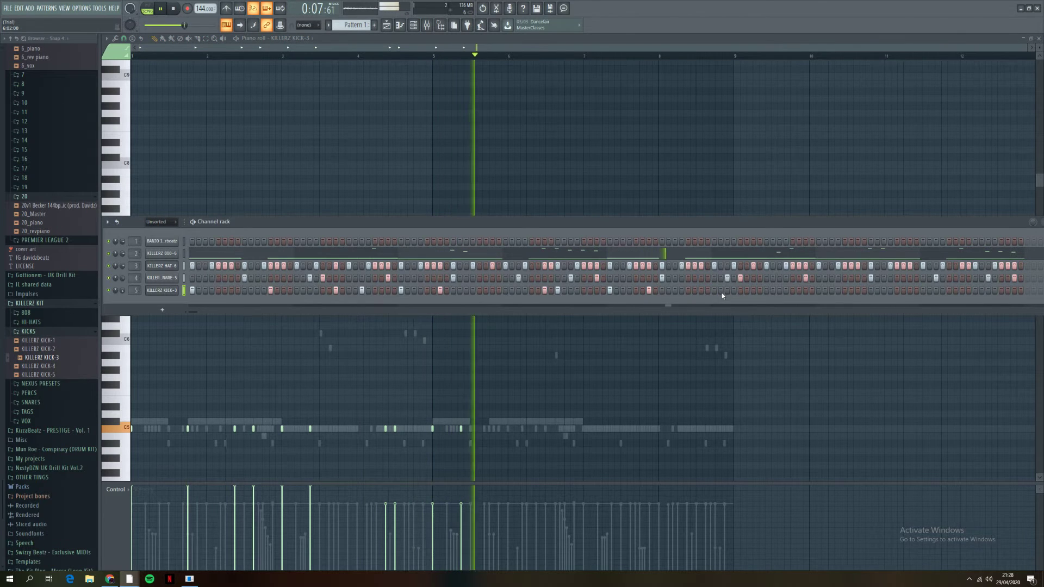
click(760, 291)
key(space)
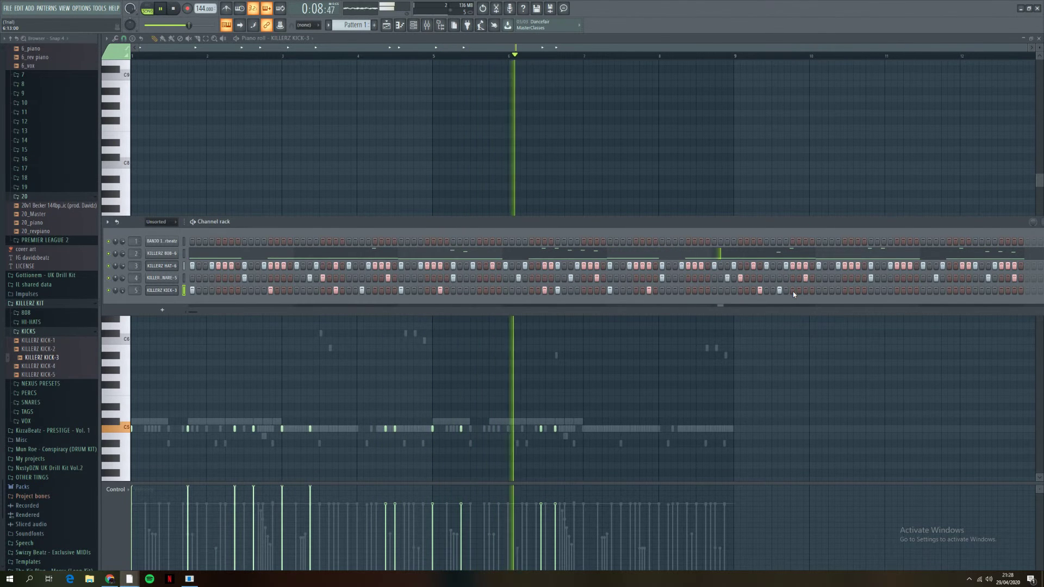
click(818, 290)
click(858, 290)
click(949, 290)
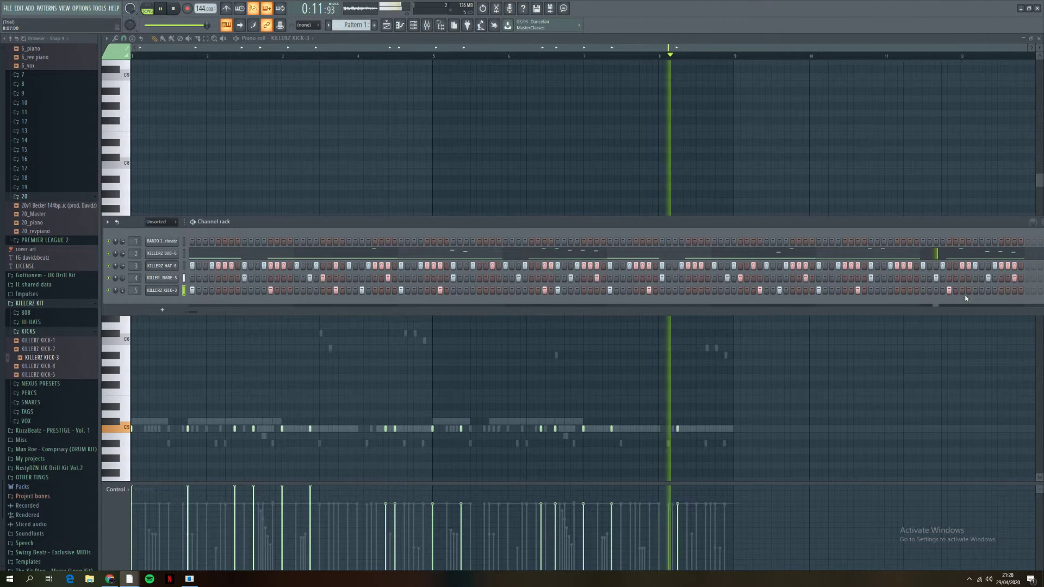
click(1001, 290)
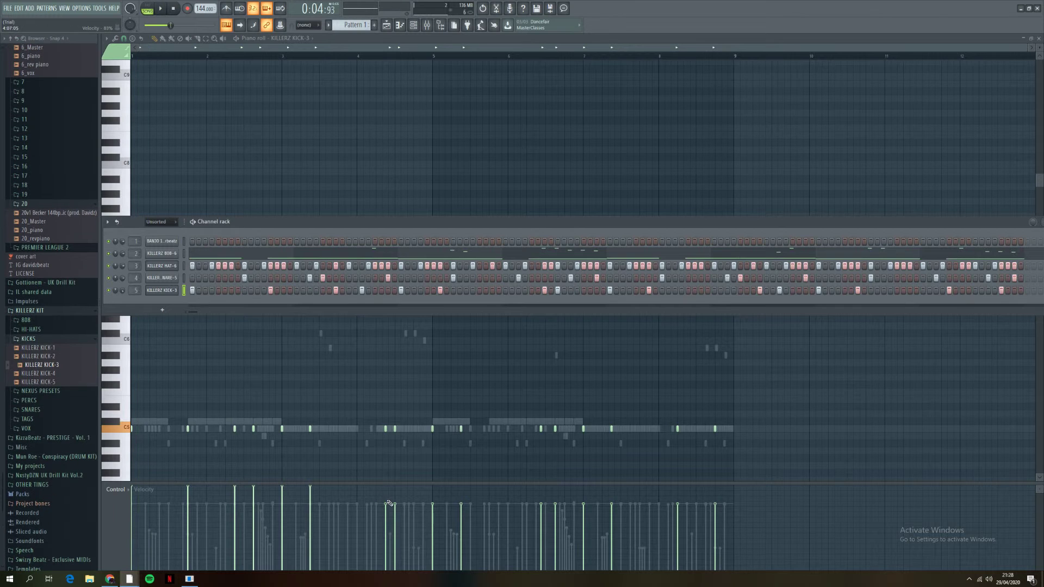
Step: Raise the new kick notes' velocities, then hide the Channel rack and show the Playlist
drag(385, 501, 957, 321)
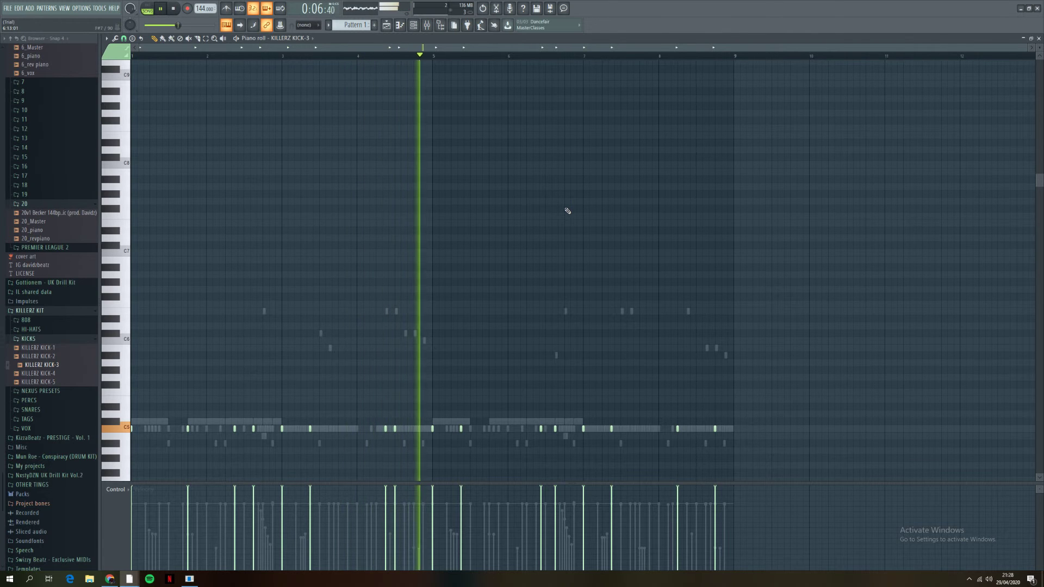
key(F6)
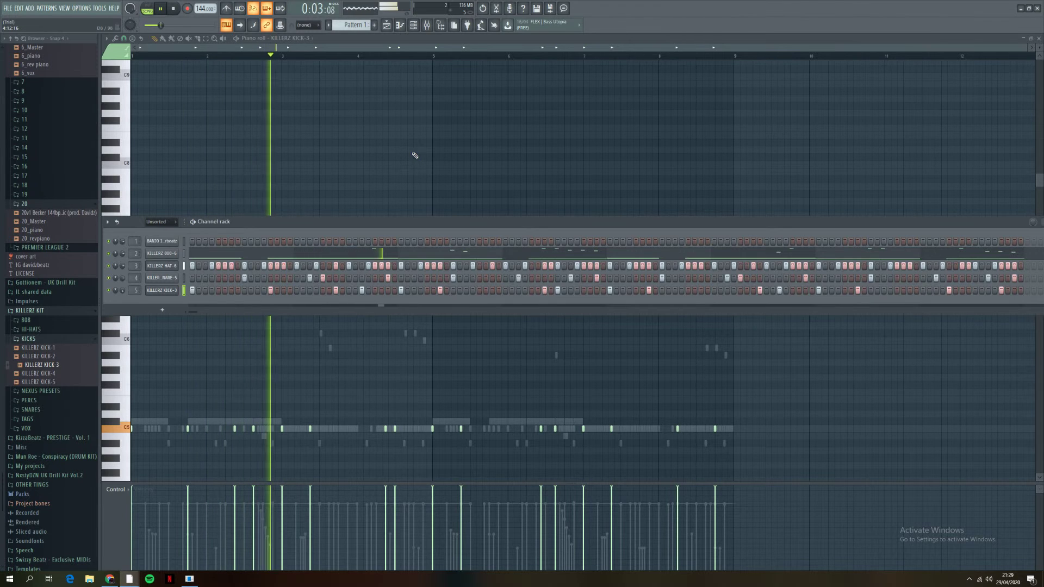
click(414, 26)
click(386, 28)
click(386, 26)
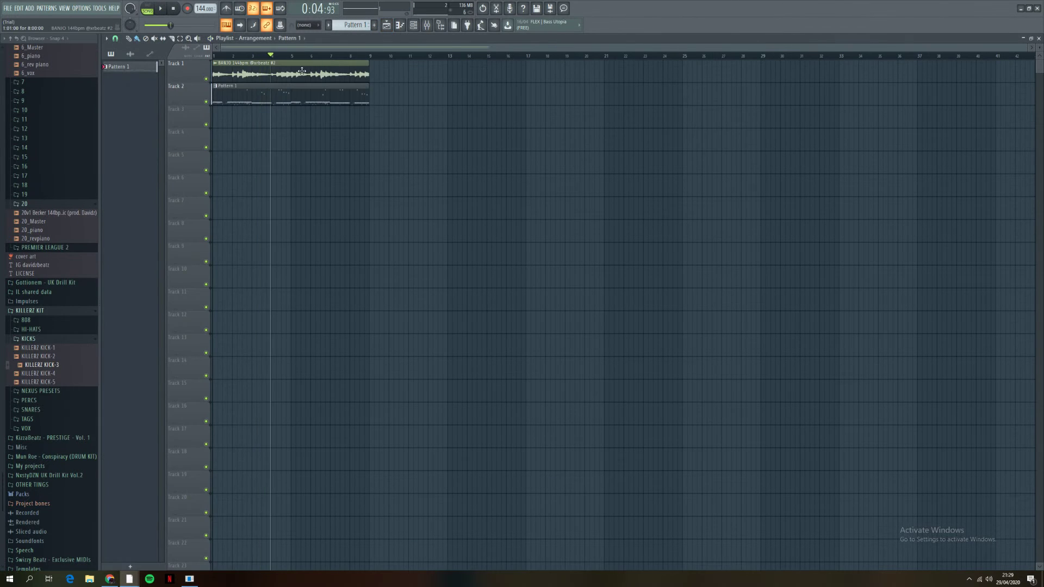
right_click(130, 70)
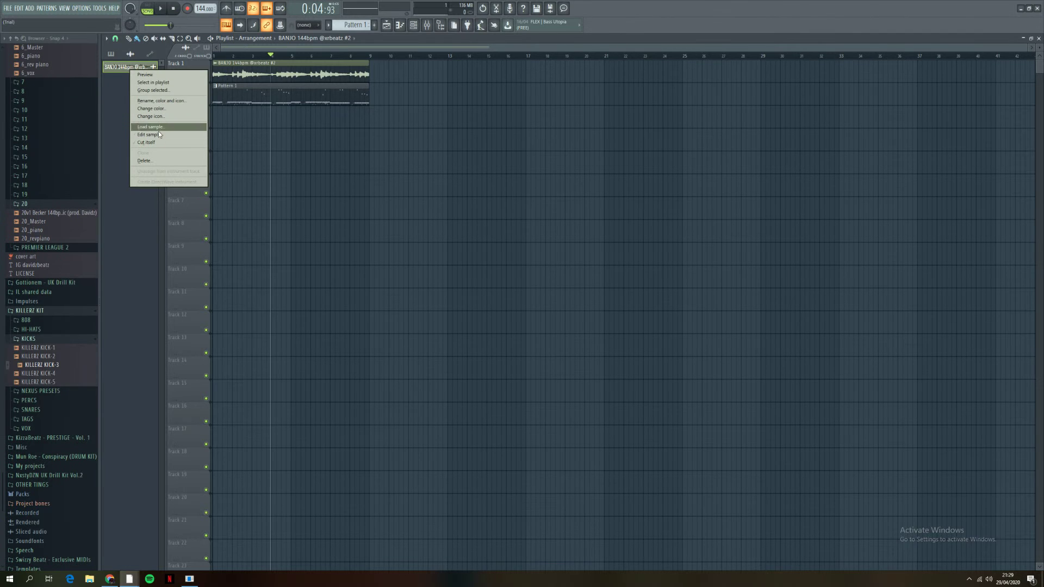
click(114, 77)
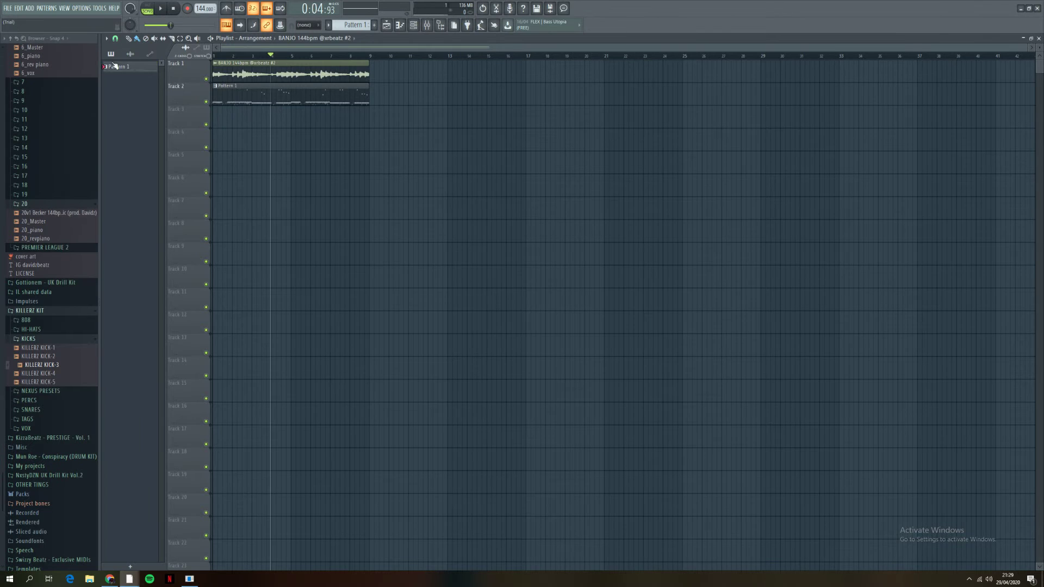
right_click(113, 67)
click(123, 70)
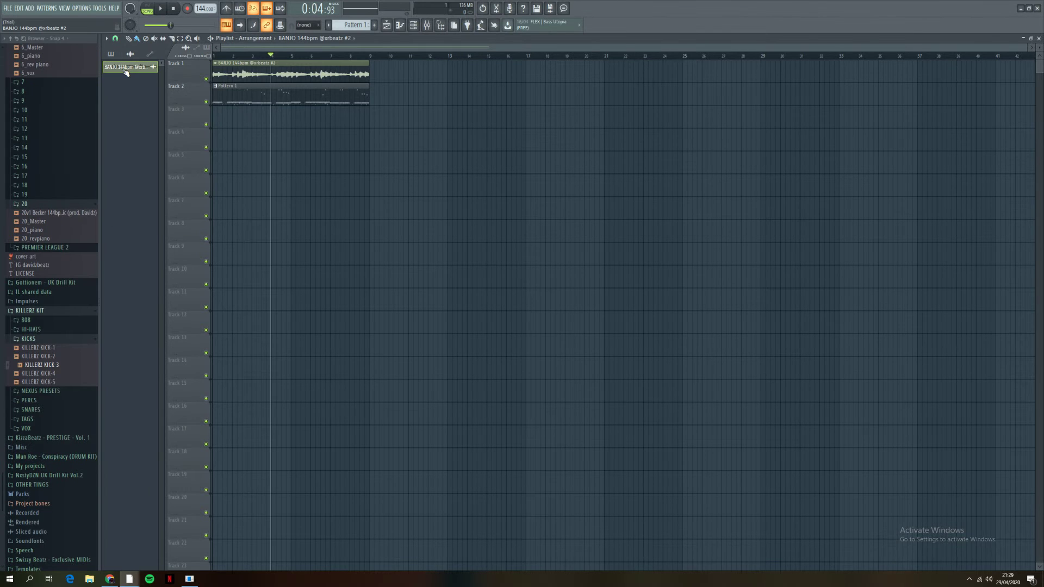
click(89, 580)
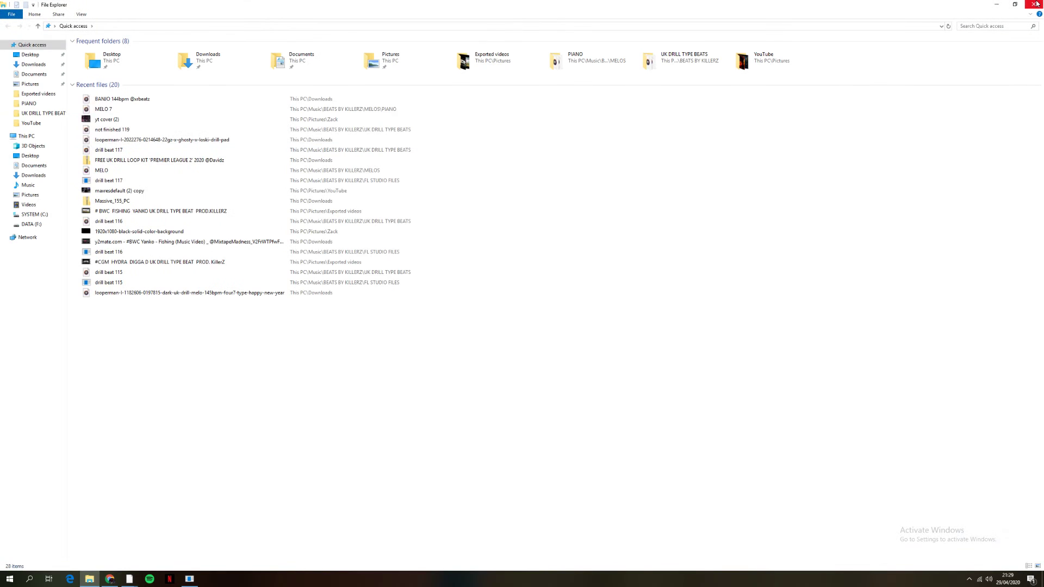
click(1037, 4)
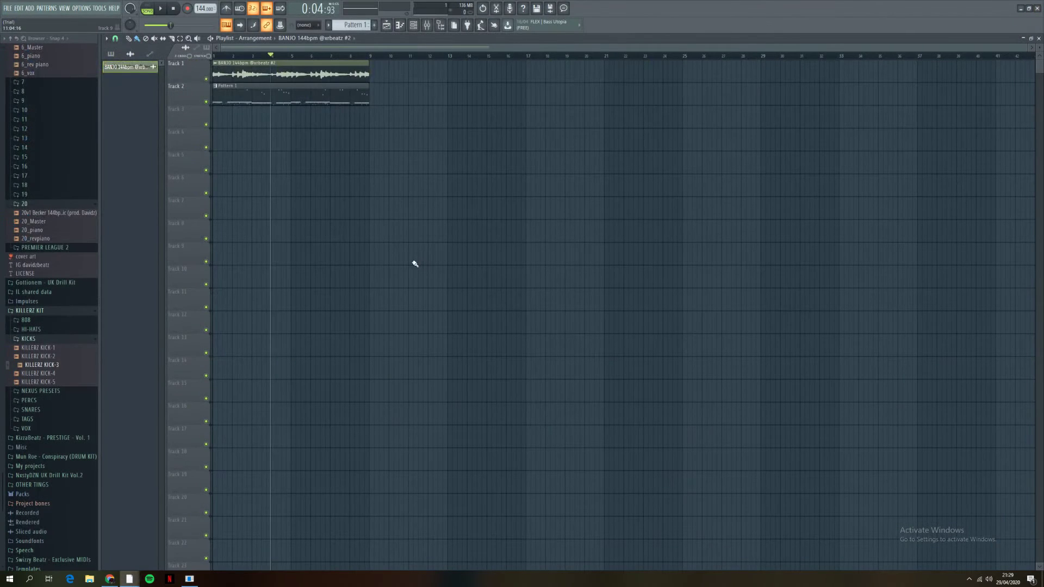
key(space)
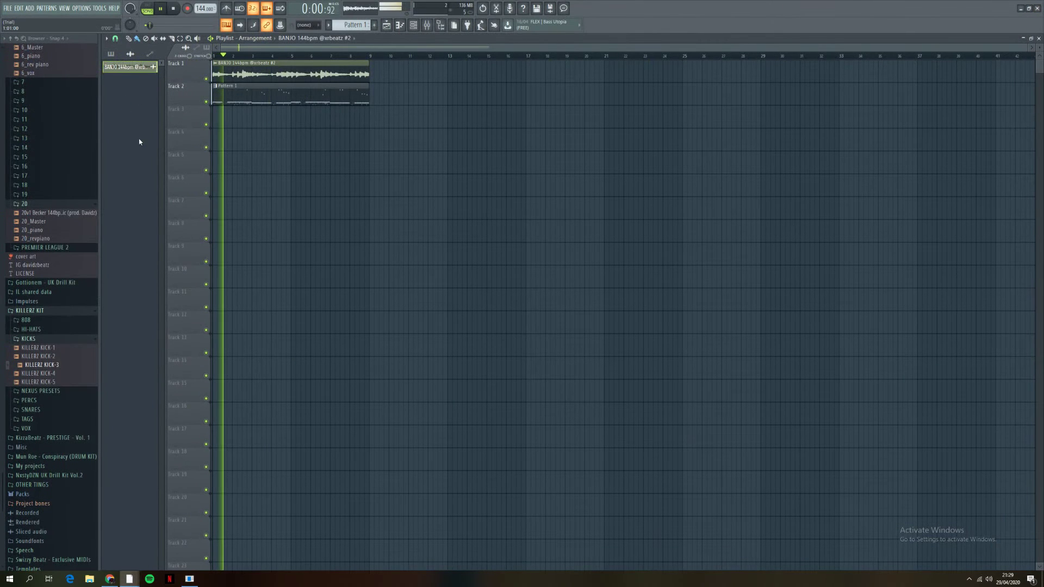
key(space)
right_click(272, 68)
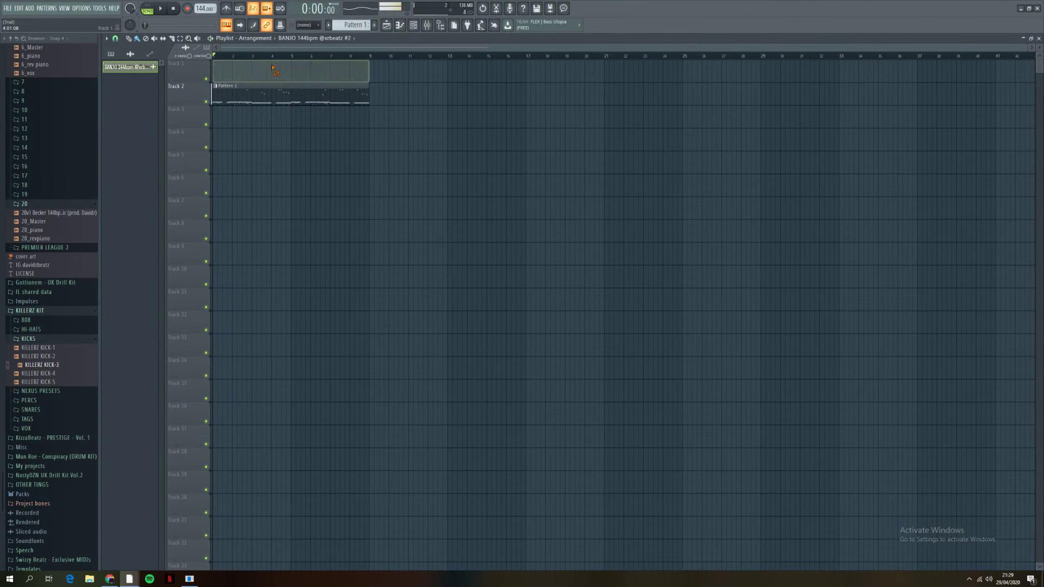
key(ctrl+z)
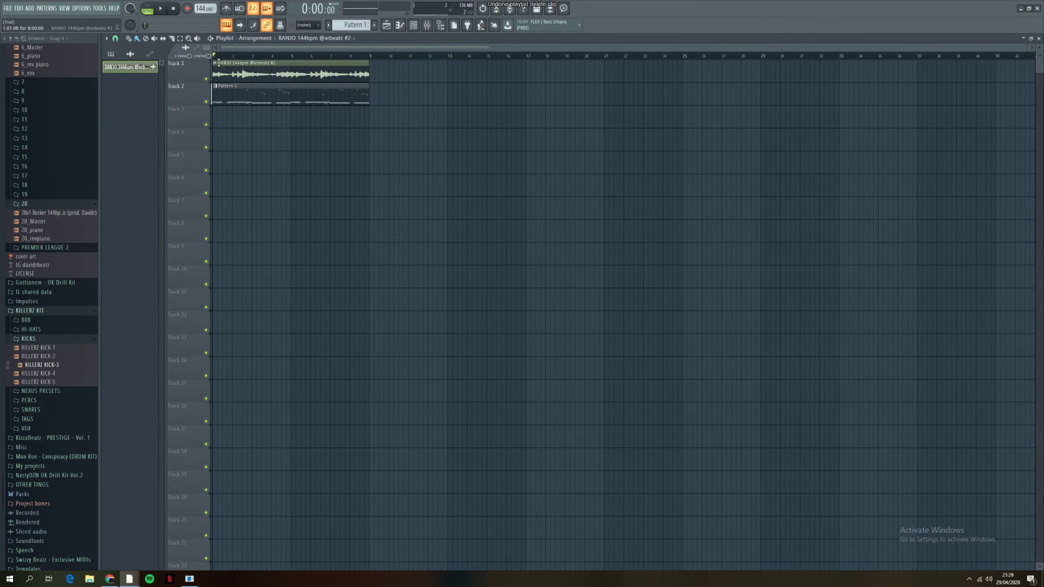
click(217, 63)
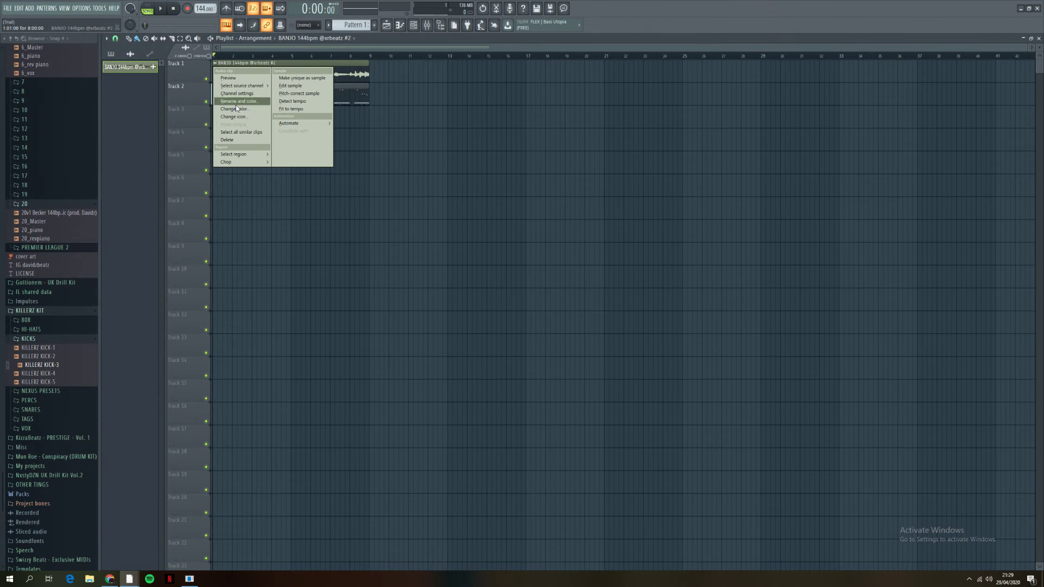
mouse_move(257, 163)
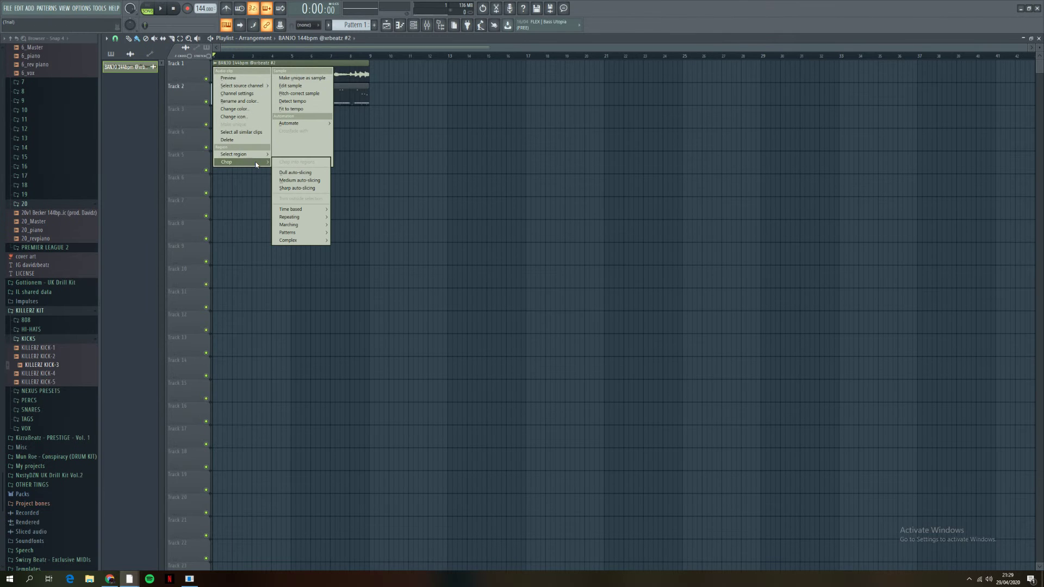
click(365, 144)
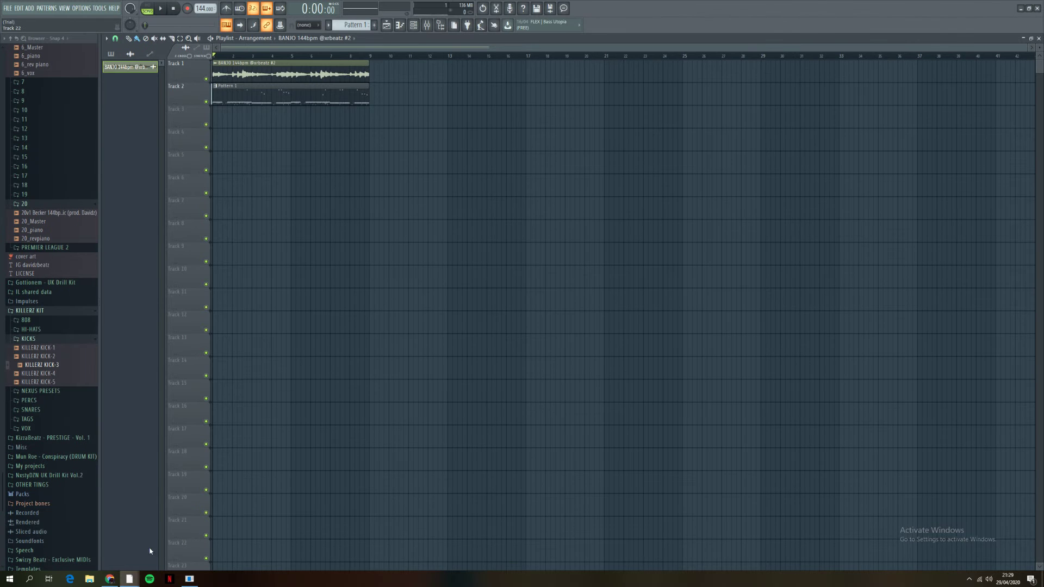
mouse_move(111, 584)
key(F6)
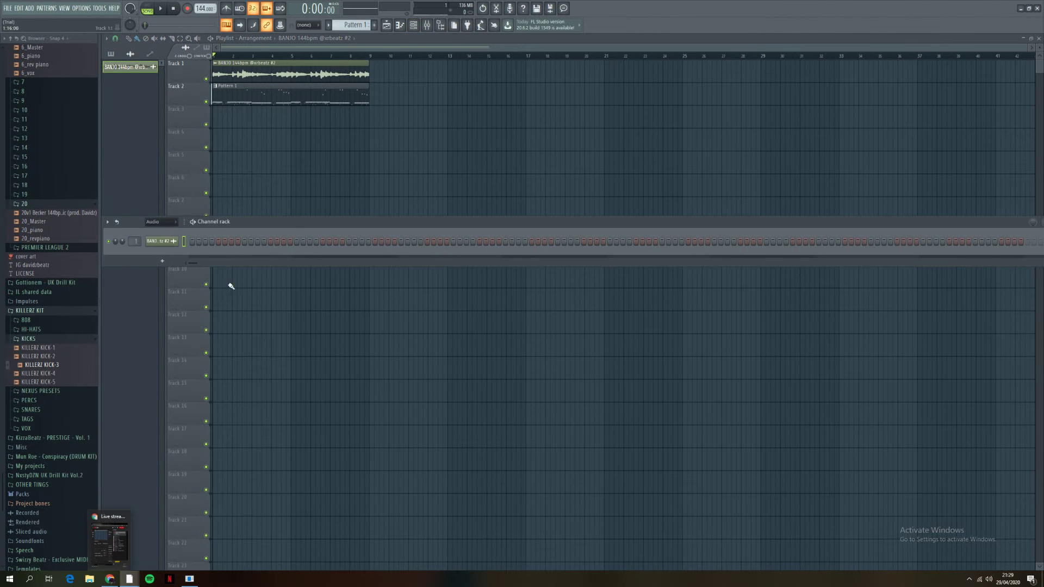
click(158, 262)
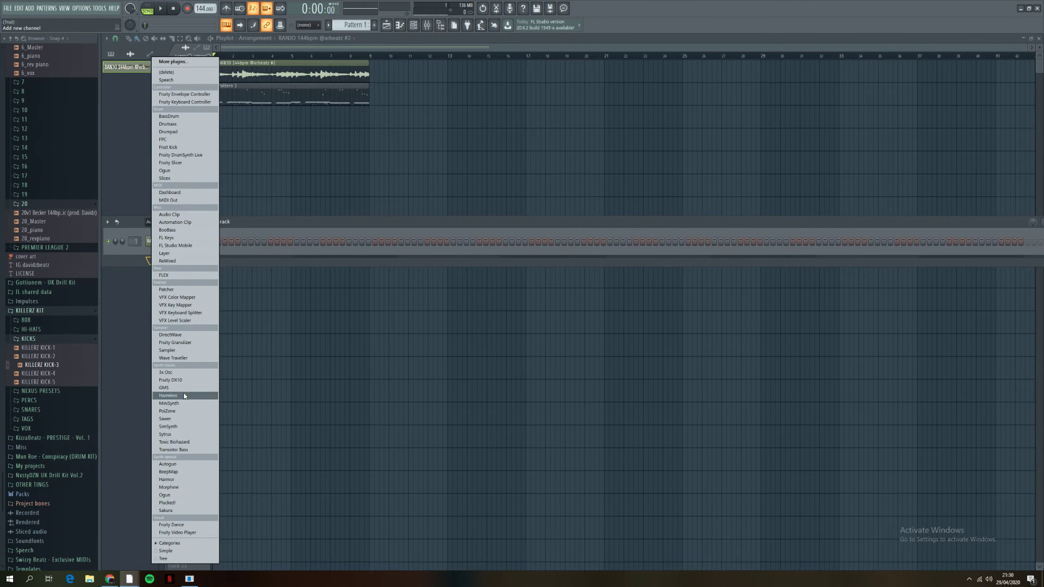
click(186, 351)
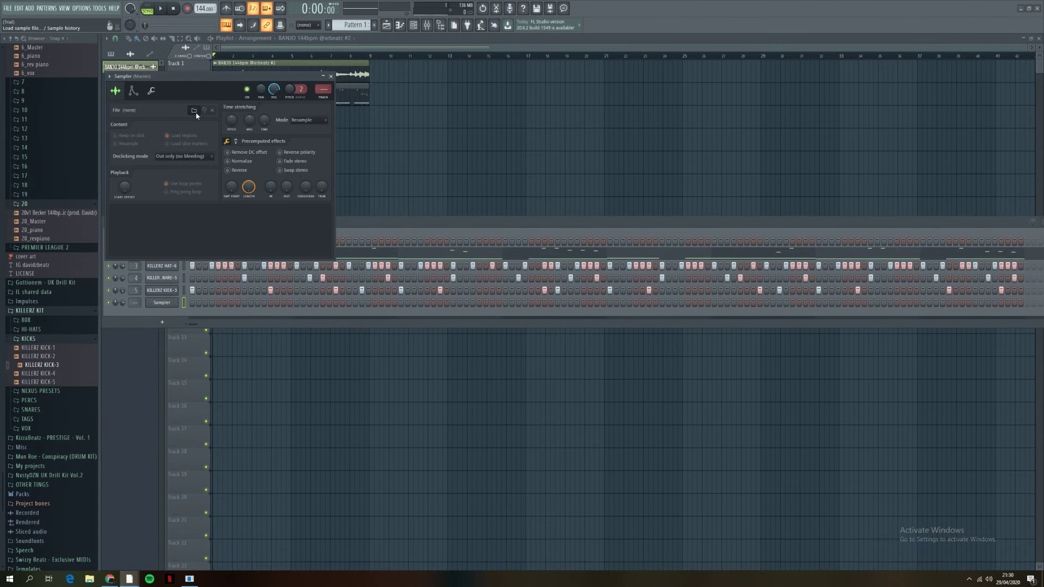
click(195, 111)
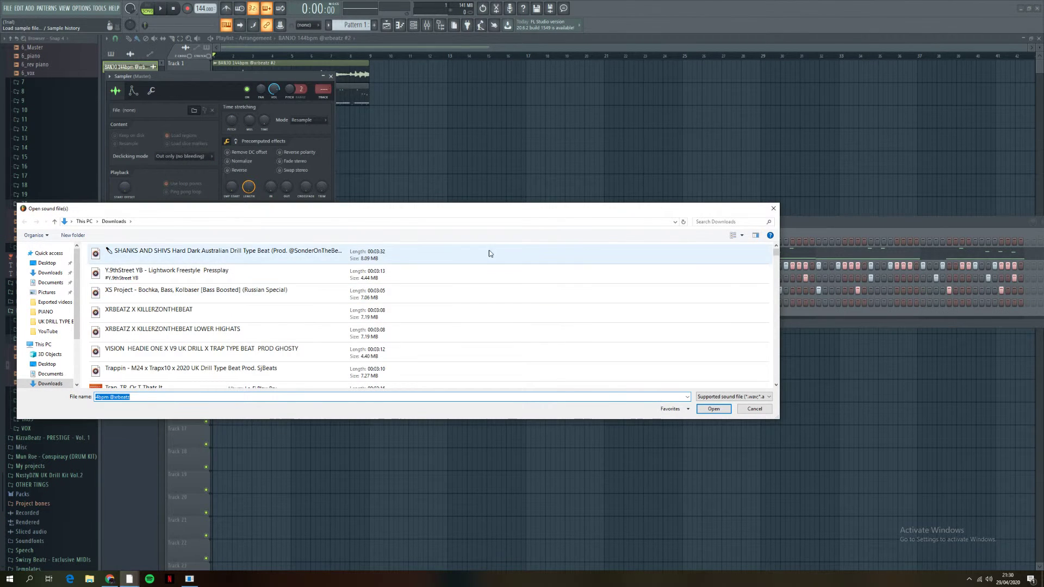
click(705, 220)
text(ba)
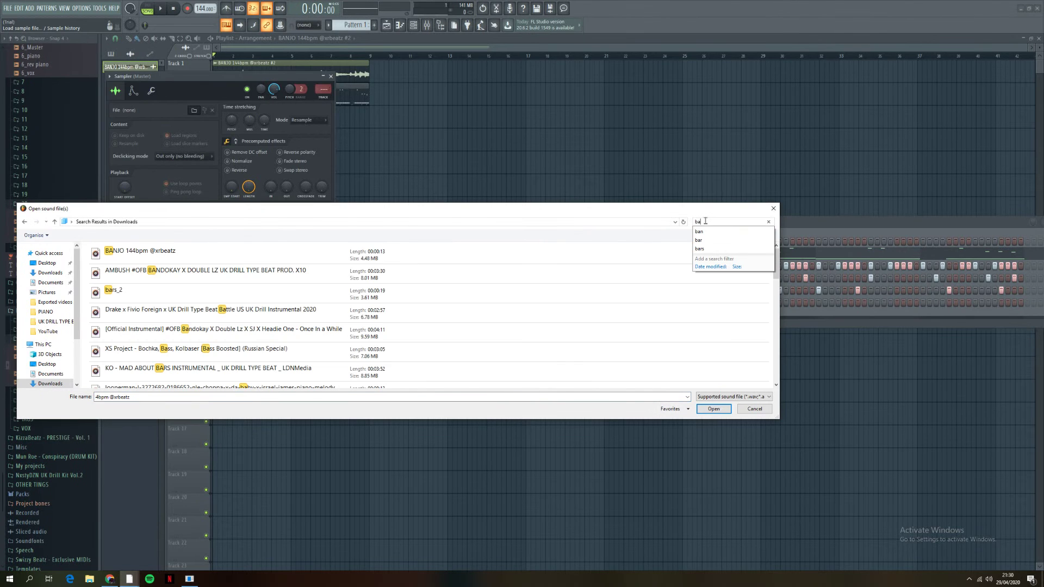
double_click(142, 254)
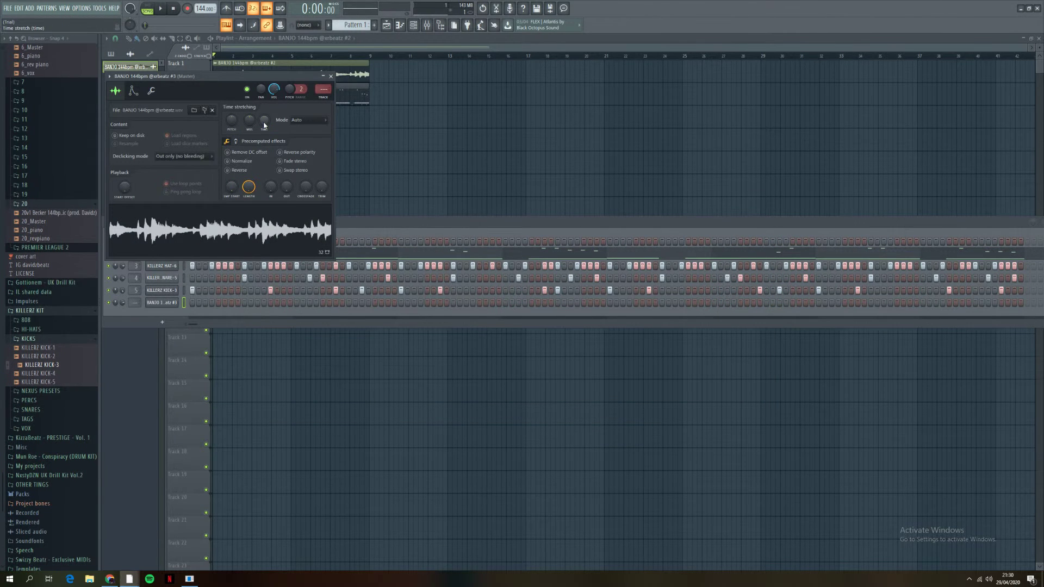
Step: Audition the banjo copy as a clip on Track 4, then delete that clip
drag(245, 235, 217, 140)
key(space)
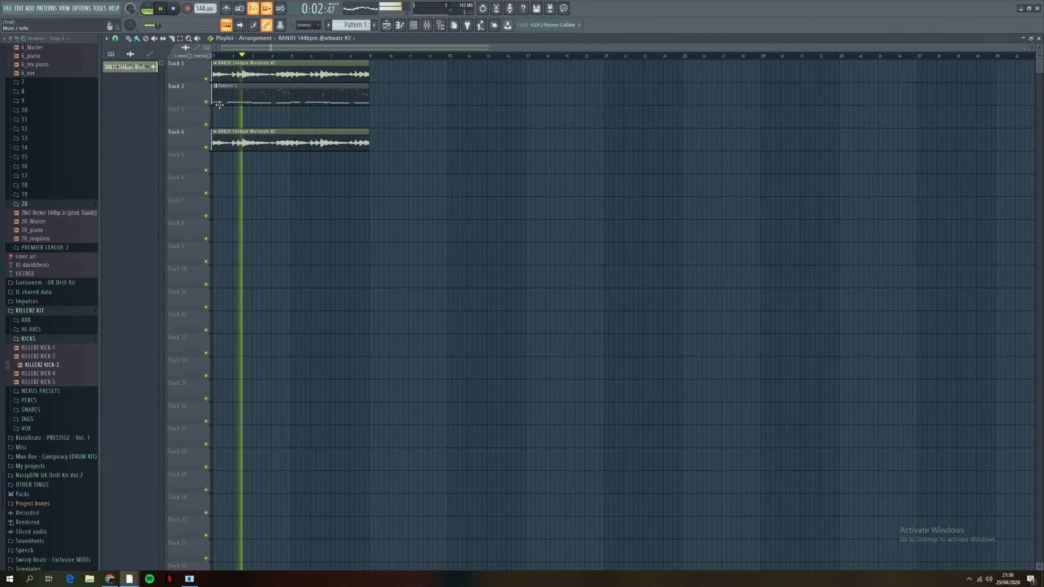
key(space)
double_click(257, 143)
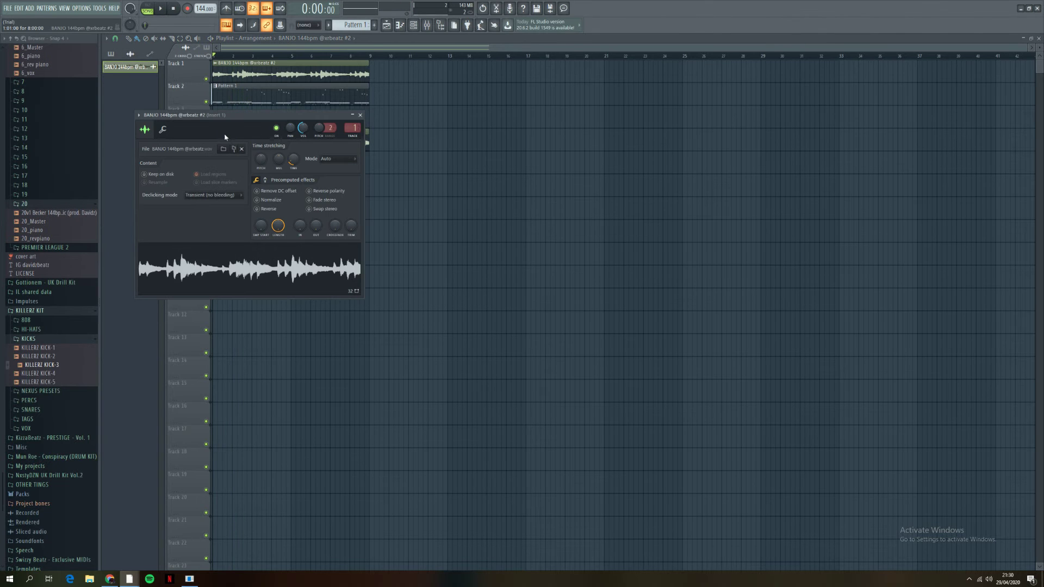
key(Escape)
right_click(282, 152)
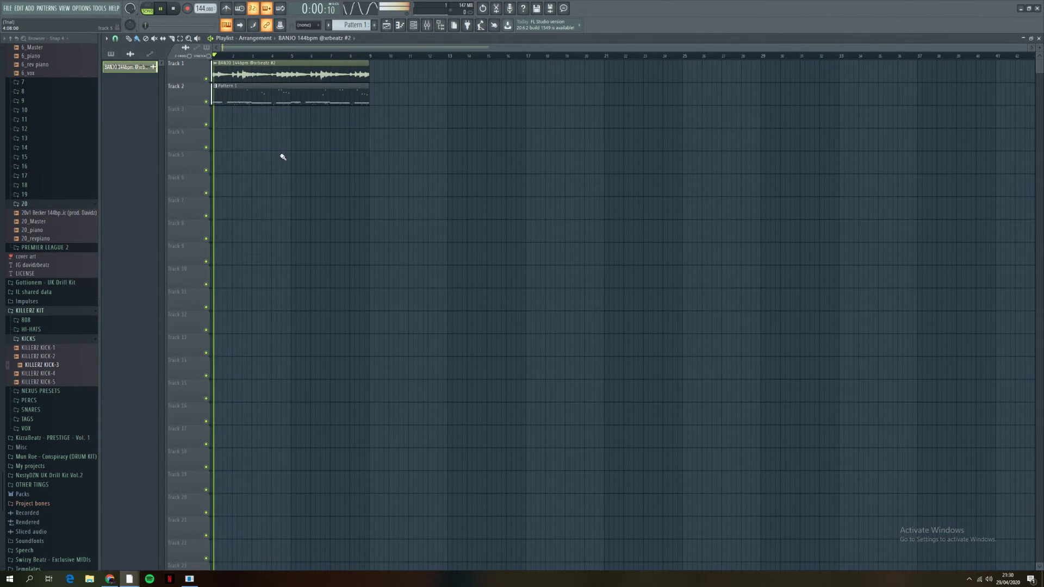
key(F6)
key(F6)
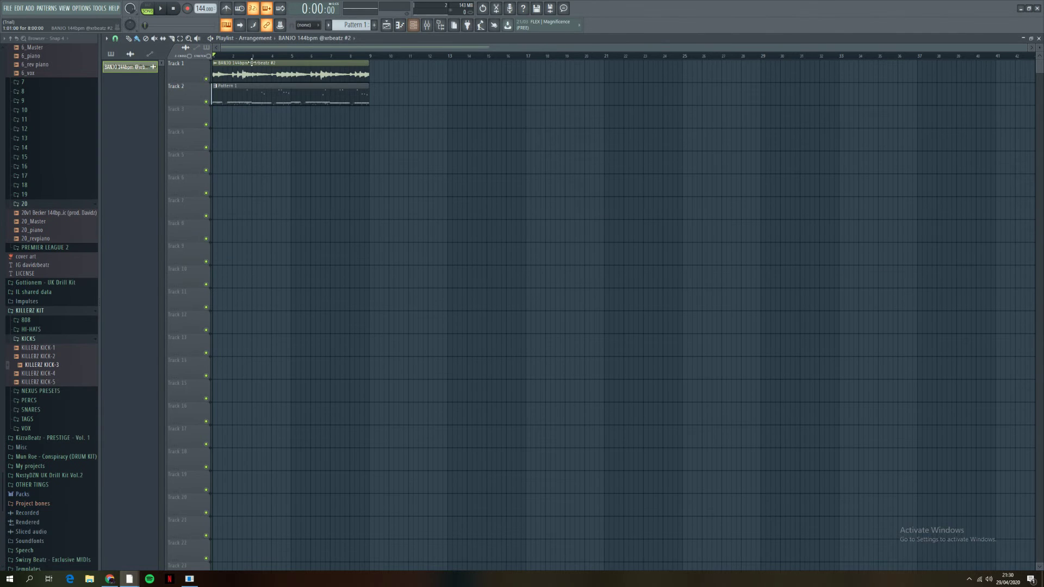
Step: Time-stretch the Track 1 BANJO loop with the TIME knob and play the song
double_click(253, 73)
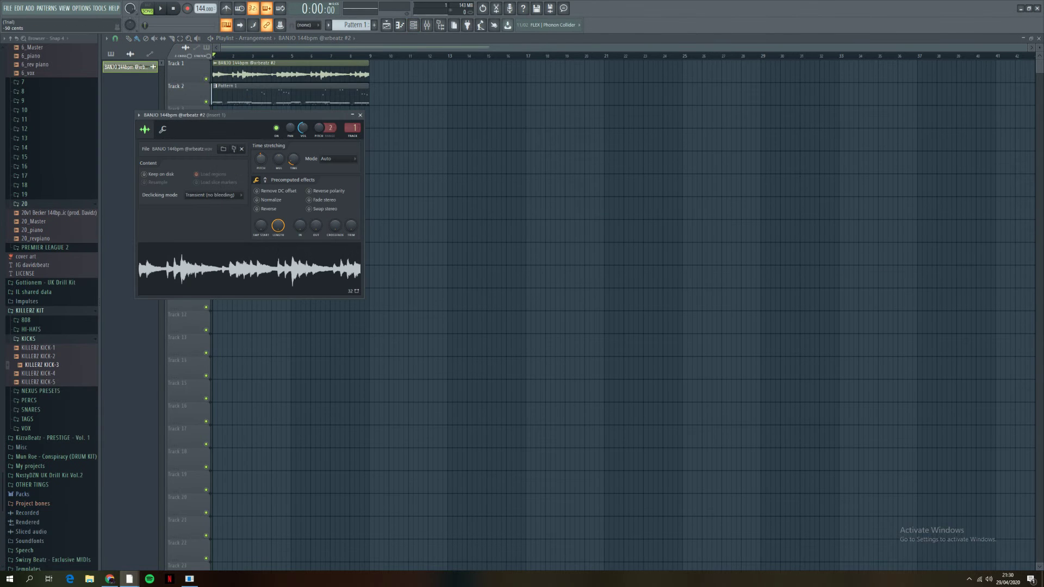
key(space)
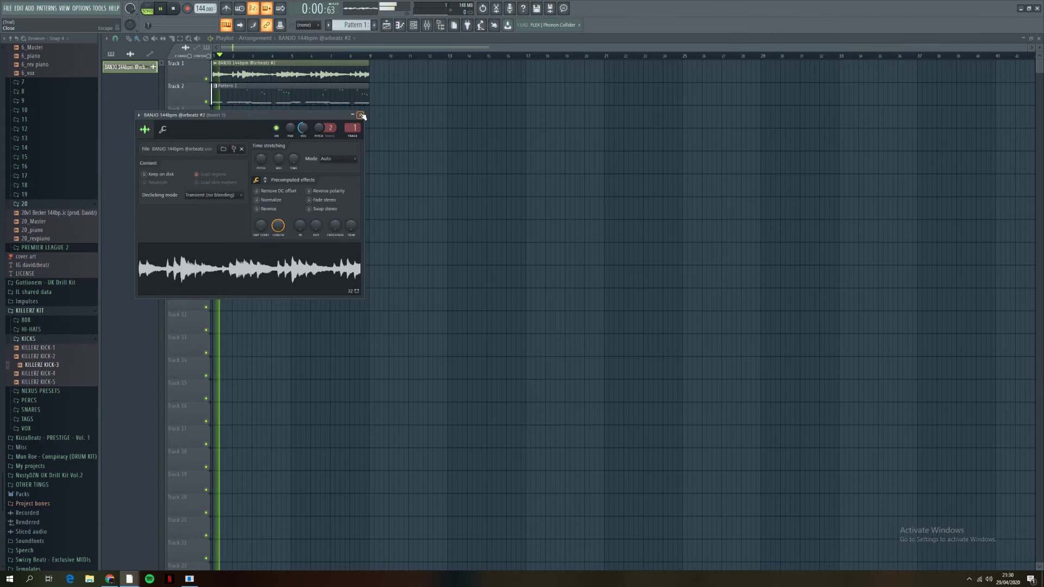
click(360, 115)
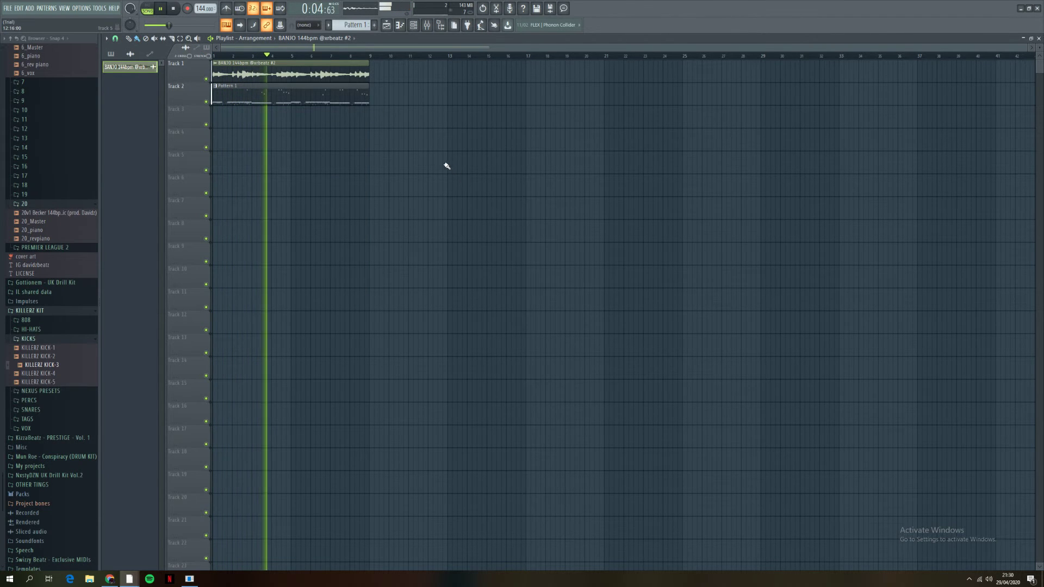
double_click(327, 72)
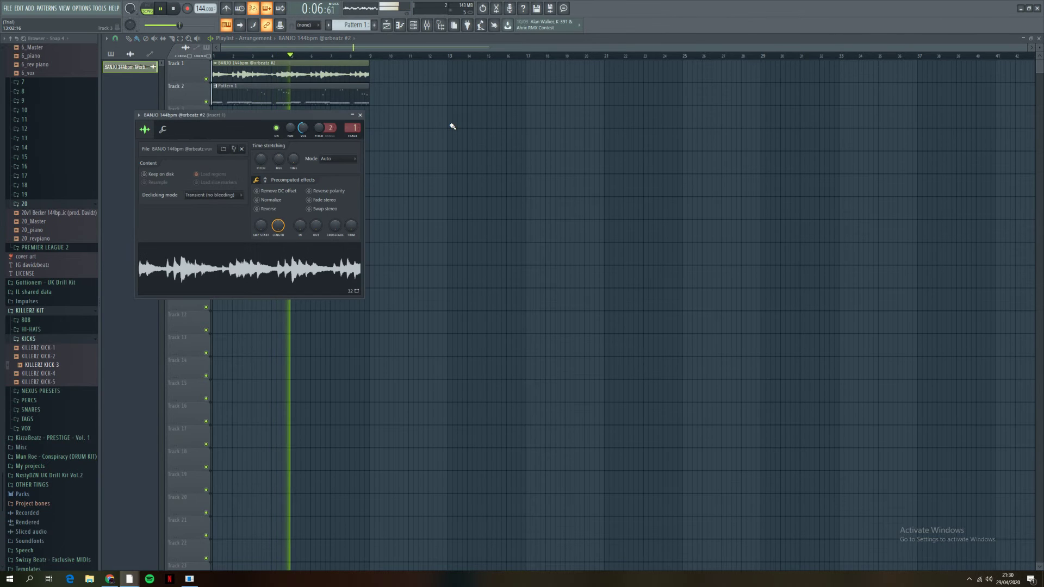
drag(296, 164, 297, 158)
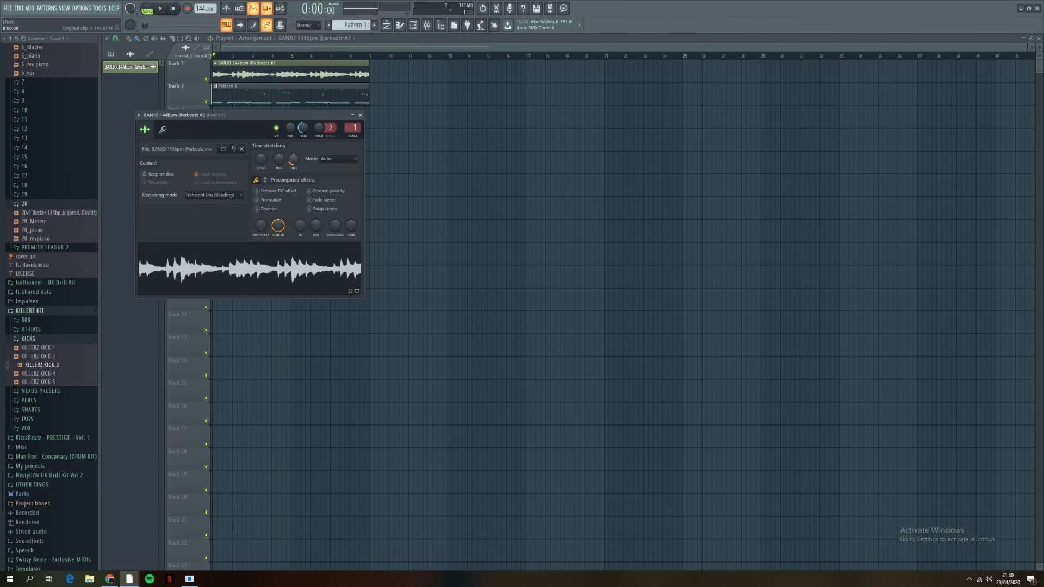
key(Escape)
key(space)
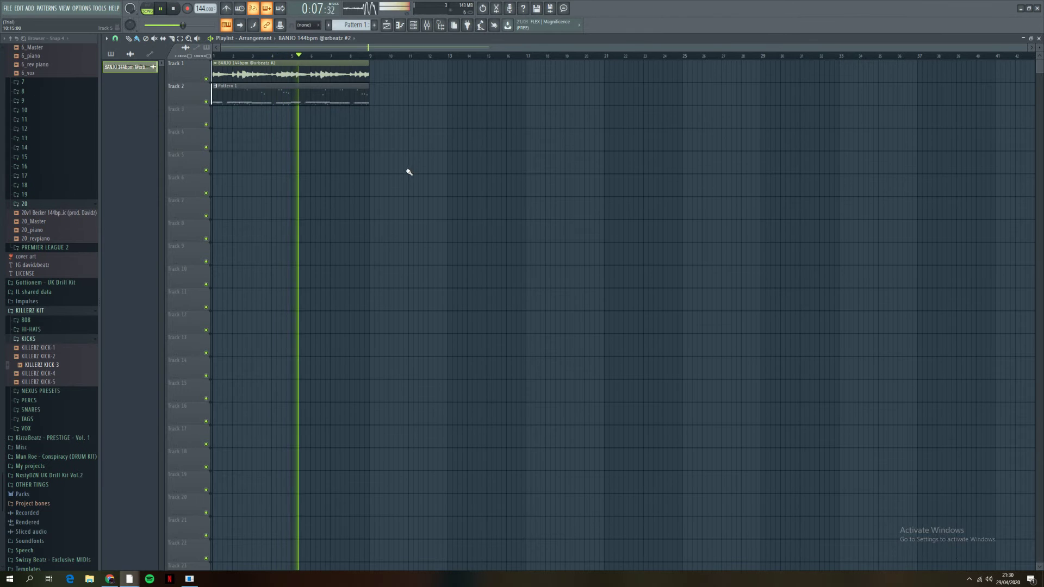
Step: Review the BANJO channel's sample settings from the Channel rack during playback, then close them
key(F6)
click(158, 241)
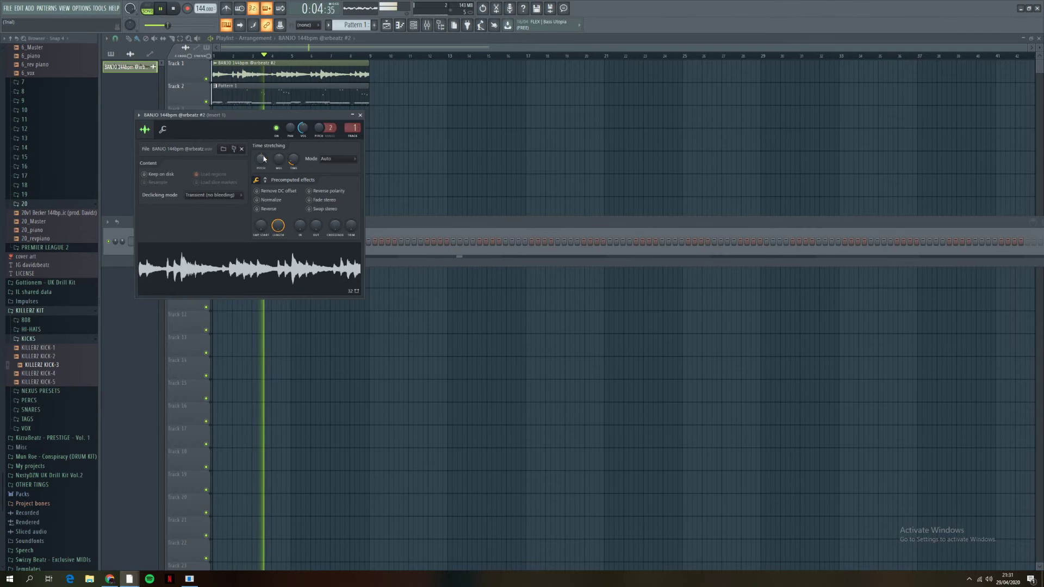
key(space)
click(360, 116)
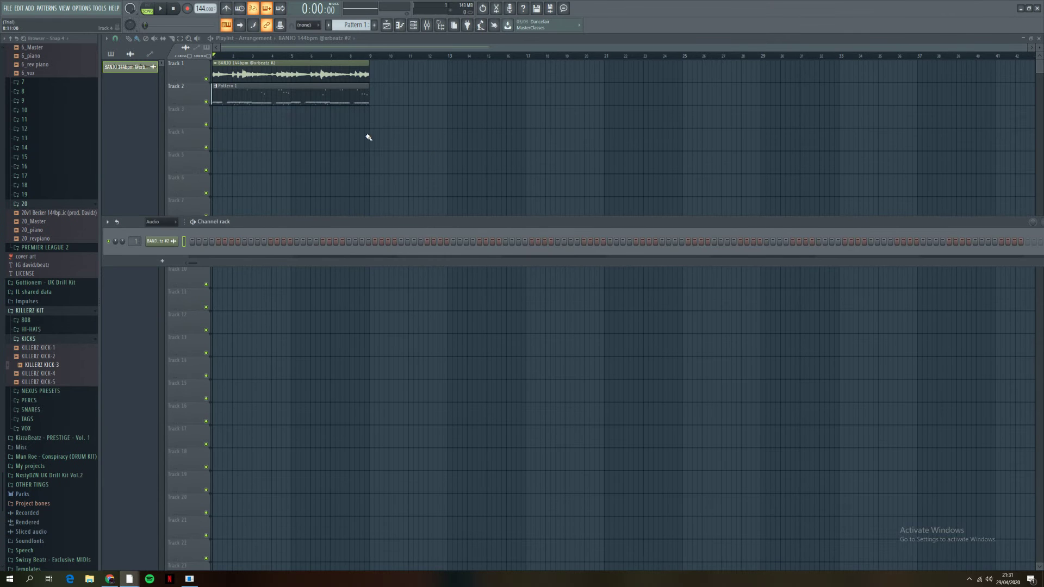
Step: Play the song and open Pattern 1's KILLERZ 808-6 notes in the piano roll
key(space)
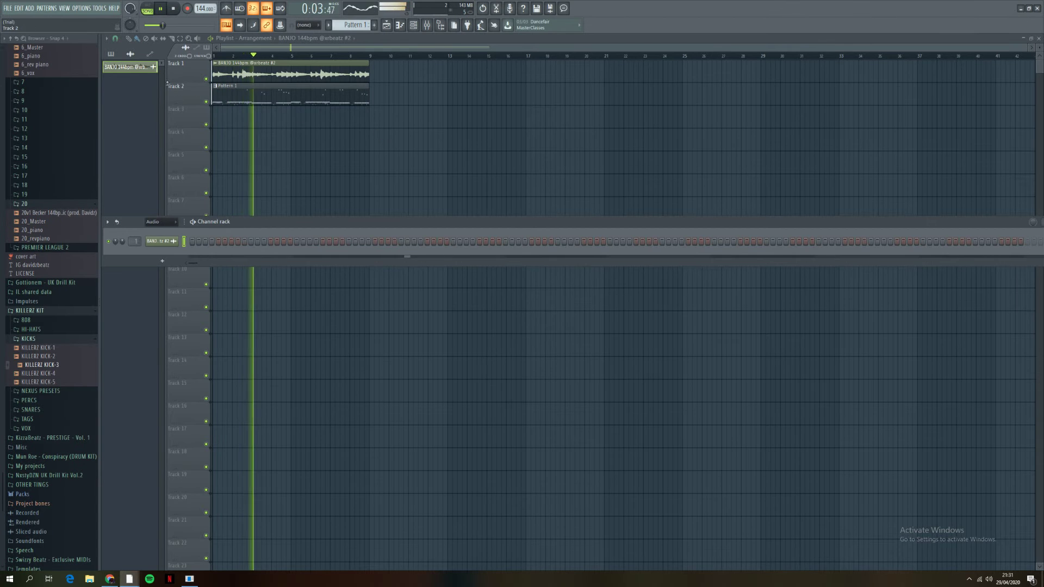
click(266, 96)
double_click(266, 96)
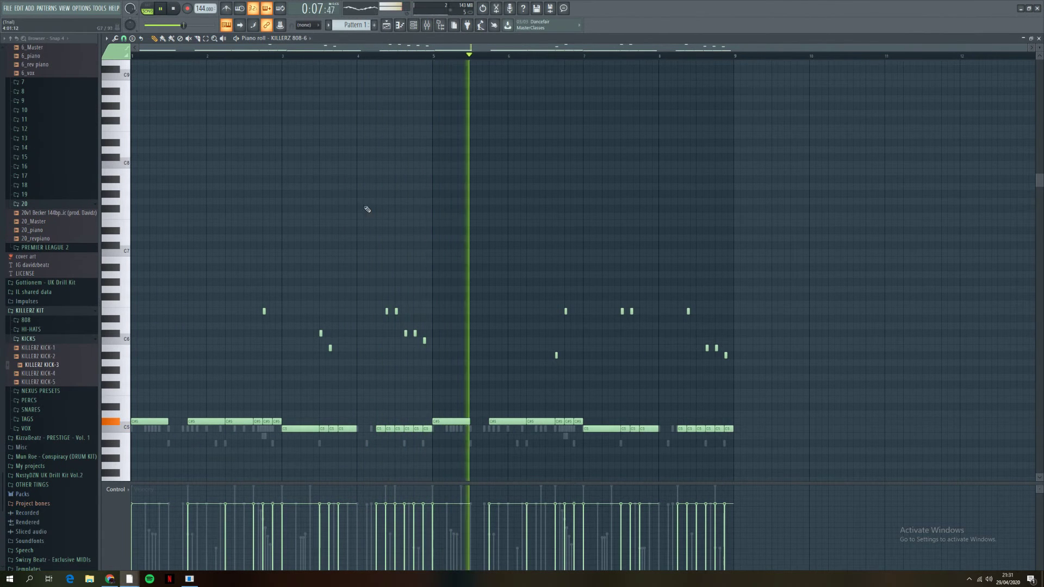
scroll(419, 289, down, 1)
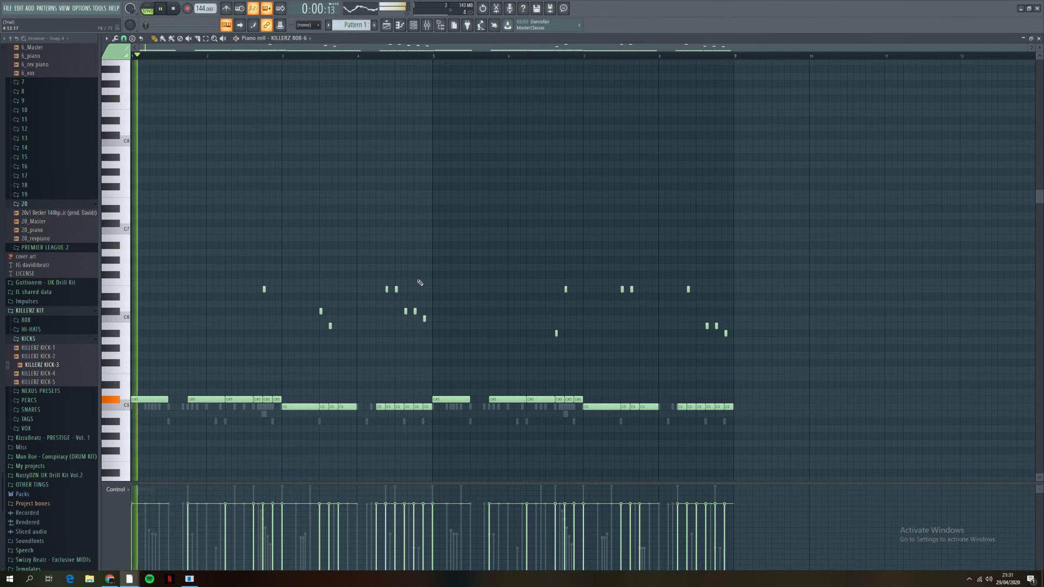
key(space)
click(50, 337)
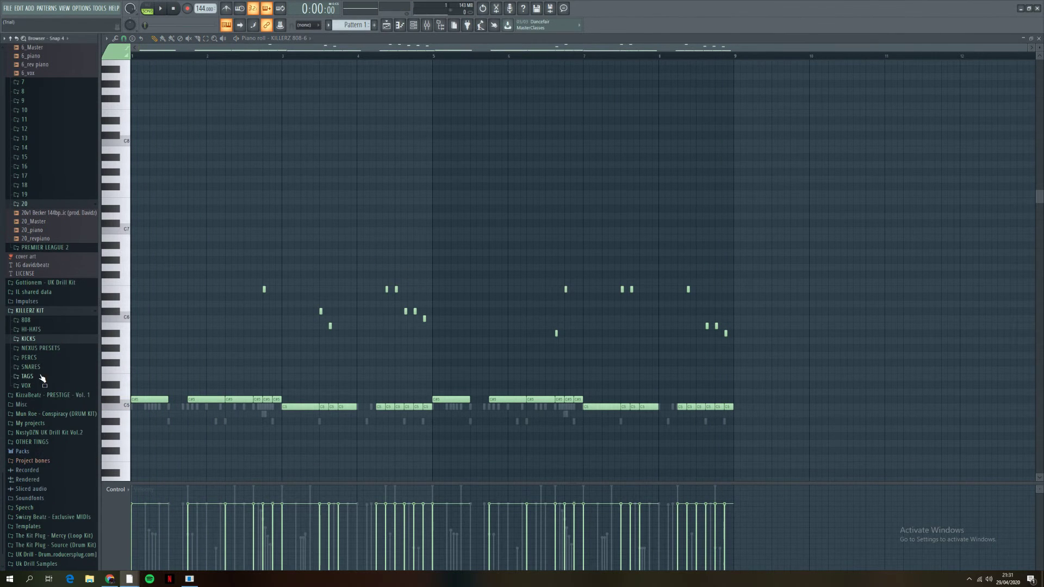
scroll(44, 366, up, 8)
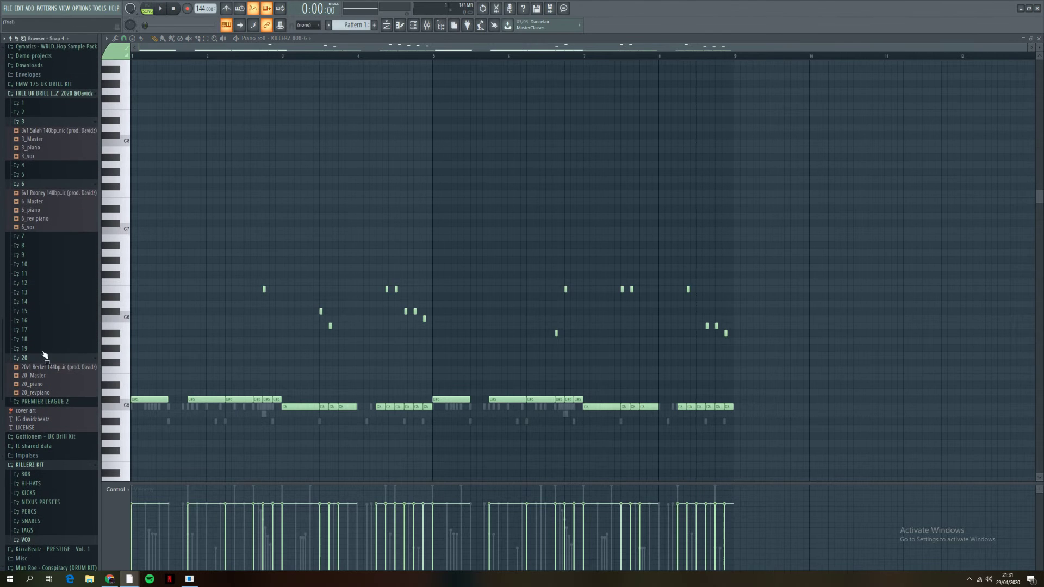
click(39, 162)
scroll(33, 247, up, 6)
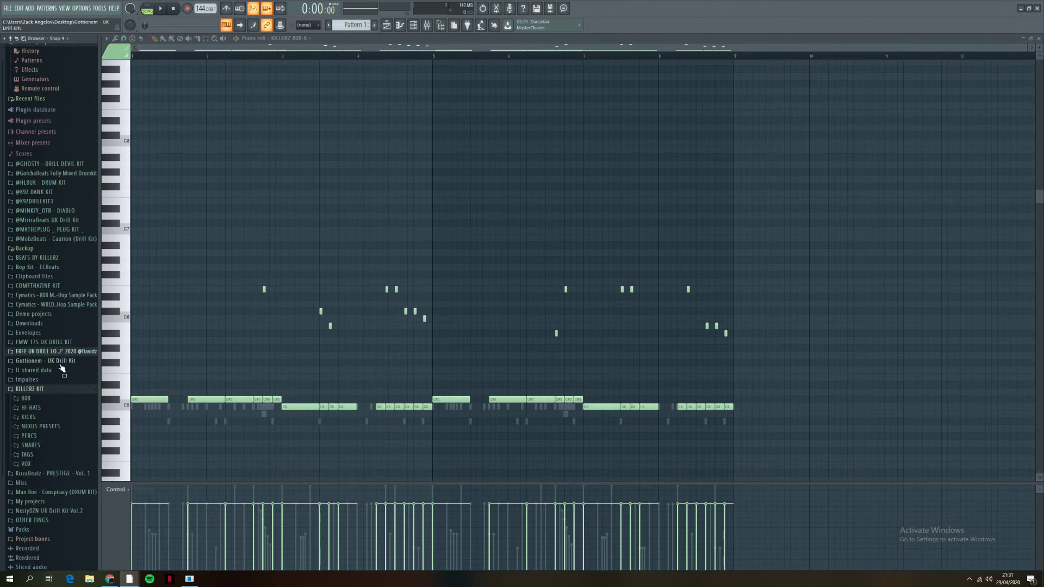
scroll(49, 339, up, 1)
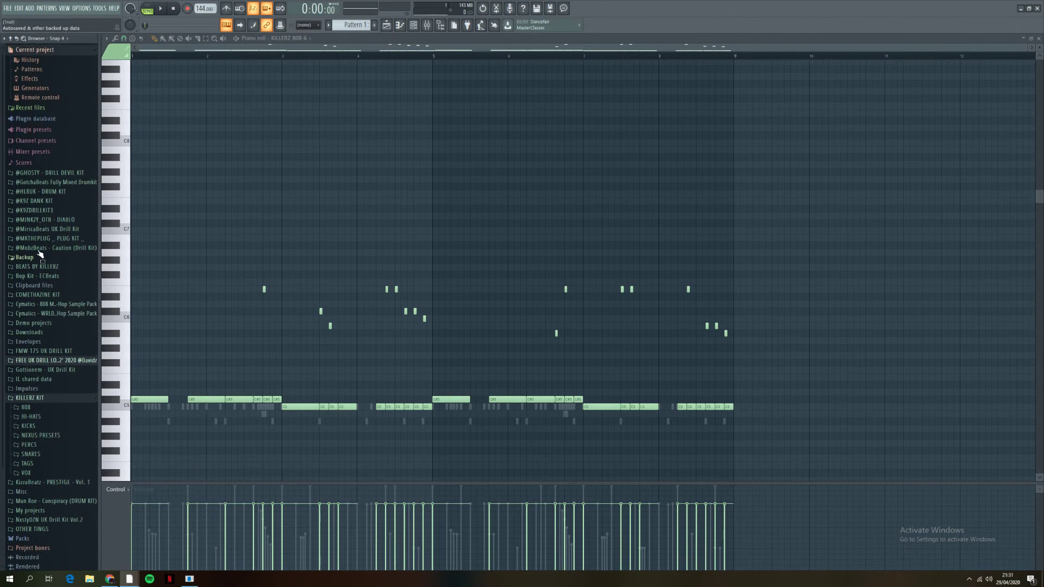
click(48, 219)
click(31, 282)
Step: Preview M - WOAH VOX and M - WAY VOX over the beat, settling on WOAH VOX
key(space)
click(41, 432)
key(space)
click(42, 423)
key(space)
click(41, 430)
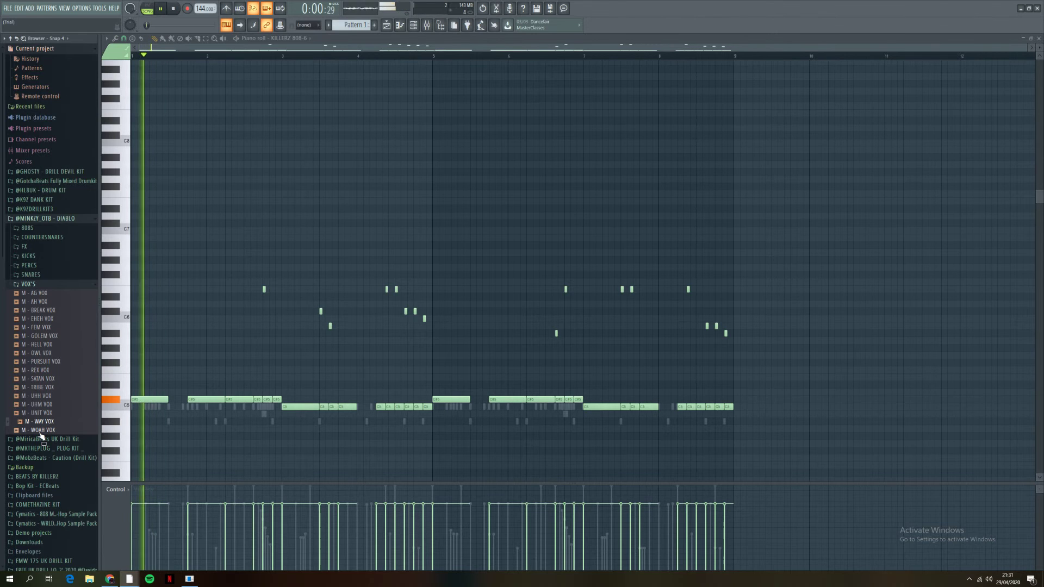
key(space)
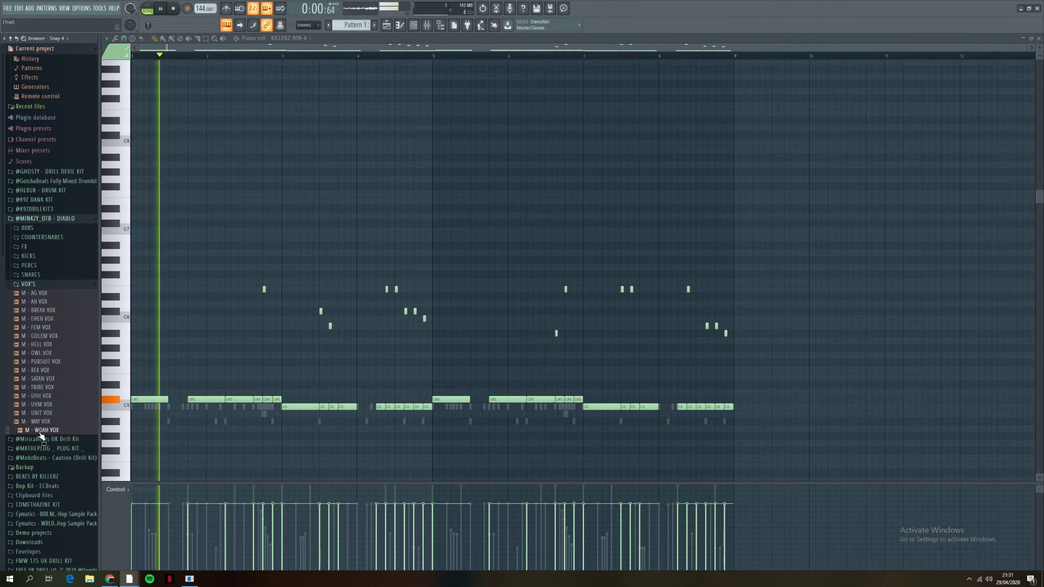
Step: Add M - WOAH VOX to the Channel rack and assign the banjo channel a new mixer track
key(F6)
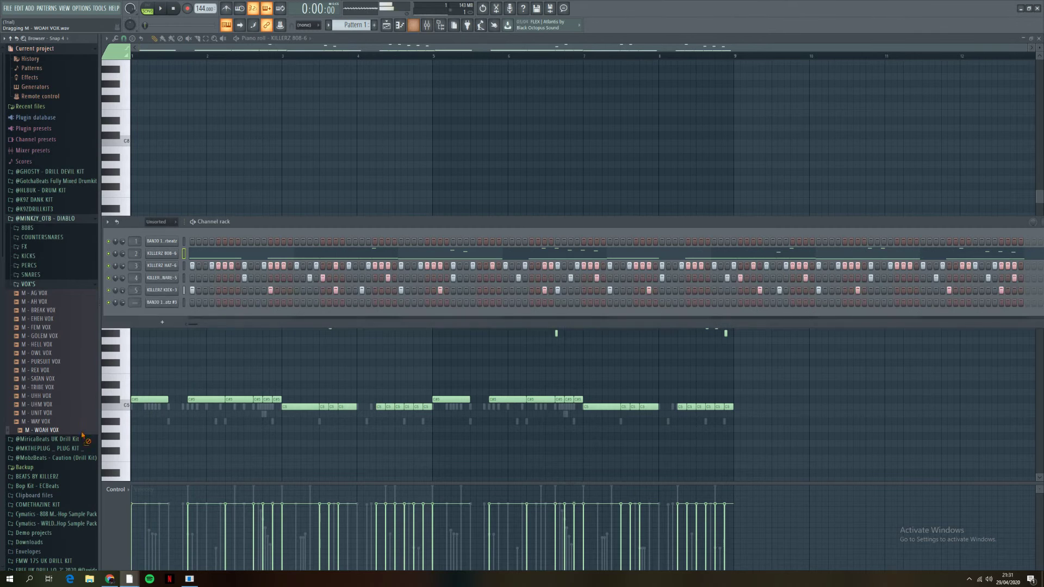
drag(151, 308, 155, 313)
right_click(161, 306)
click(206, 398)
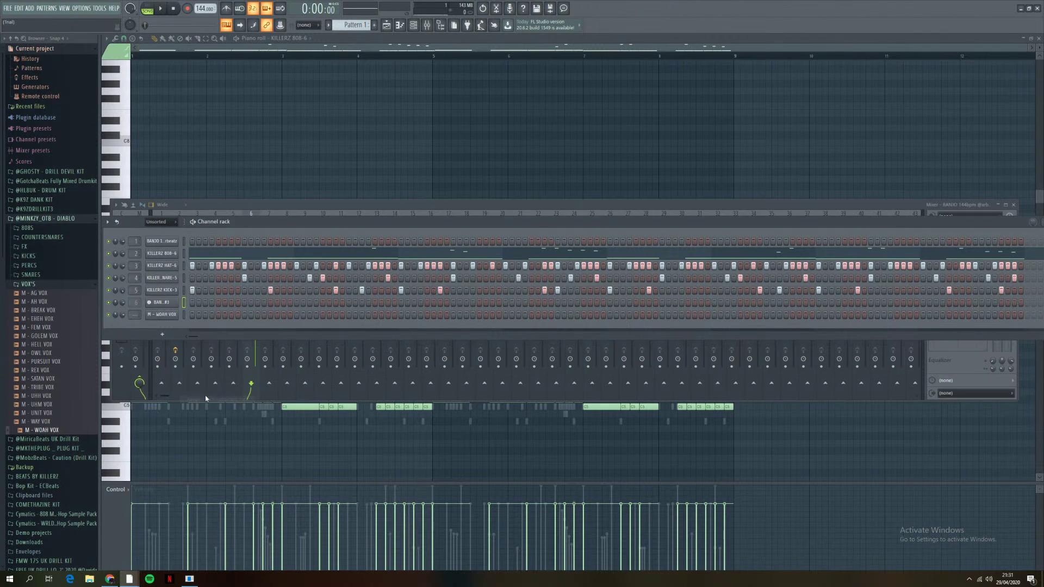
Step: Lower the banjo mixer track to -4.1 dB, then reset mixer track 6 to Default
click(225, 203)
key(space)
key(space)
drag(255, 304, 255, 316)
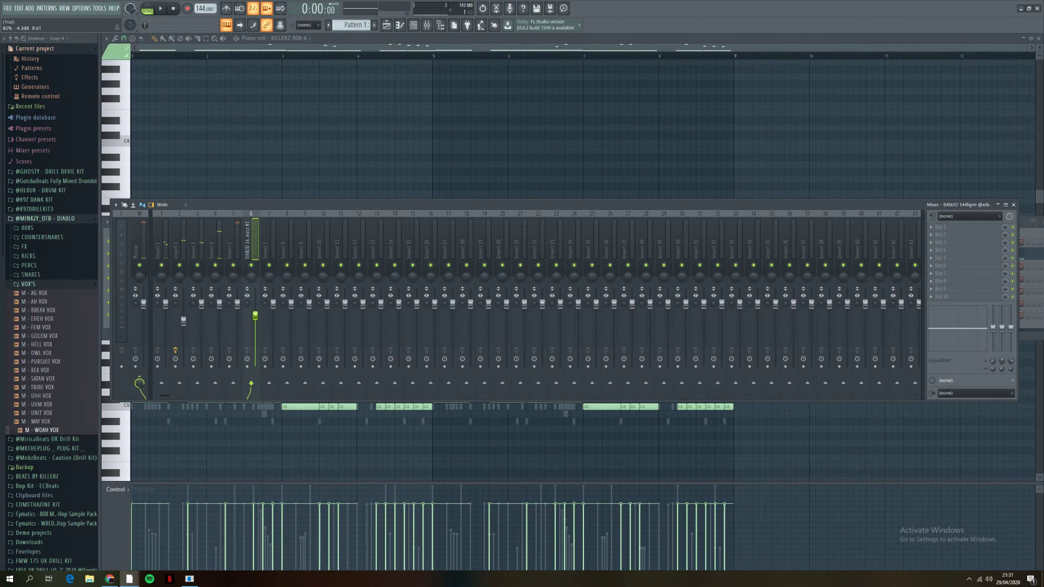
right_click(255, 231)
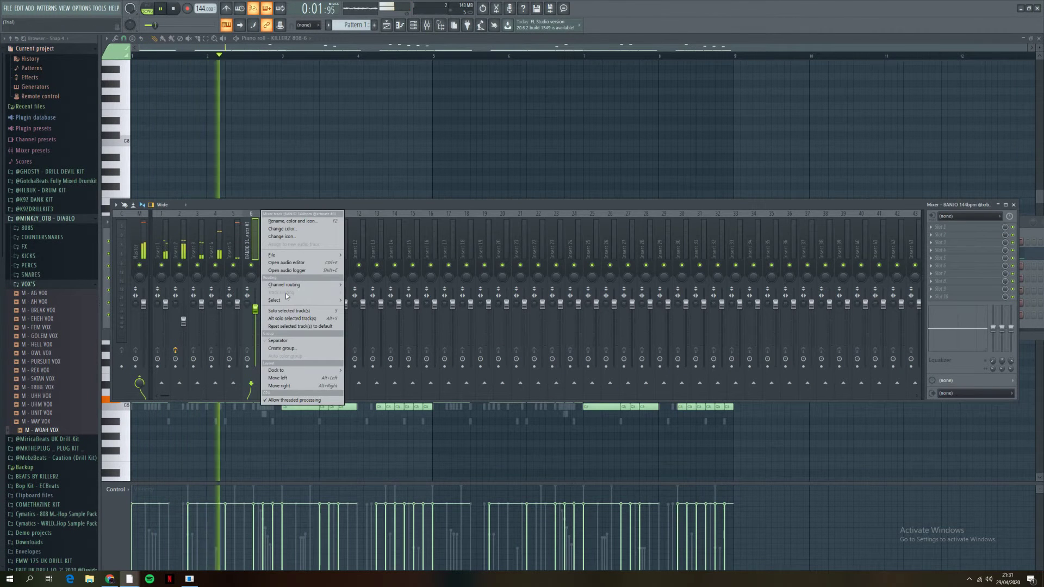
mouse_move(294, 255)
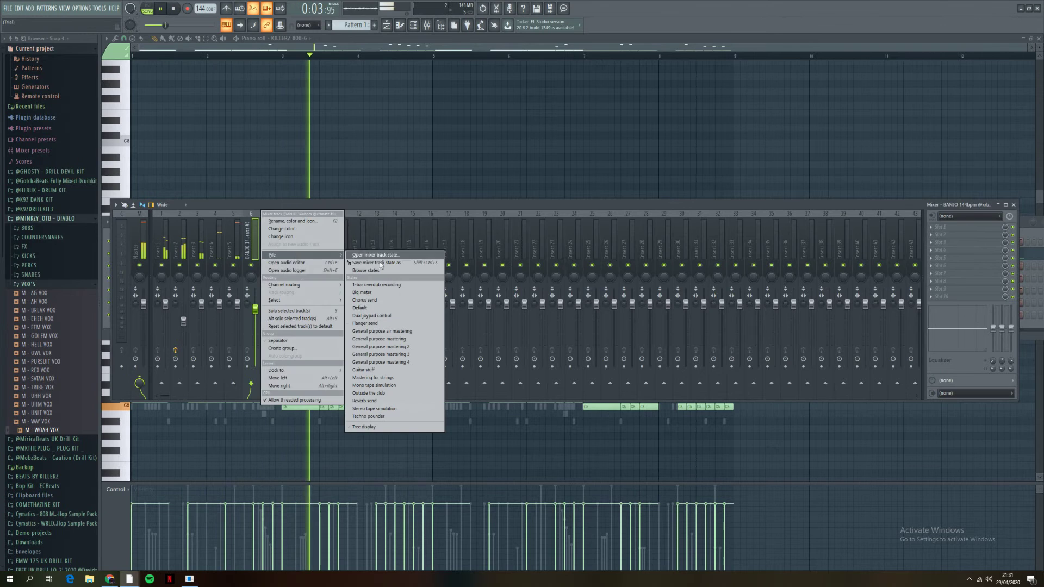
click(368, 308)
key(space)
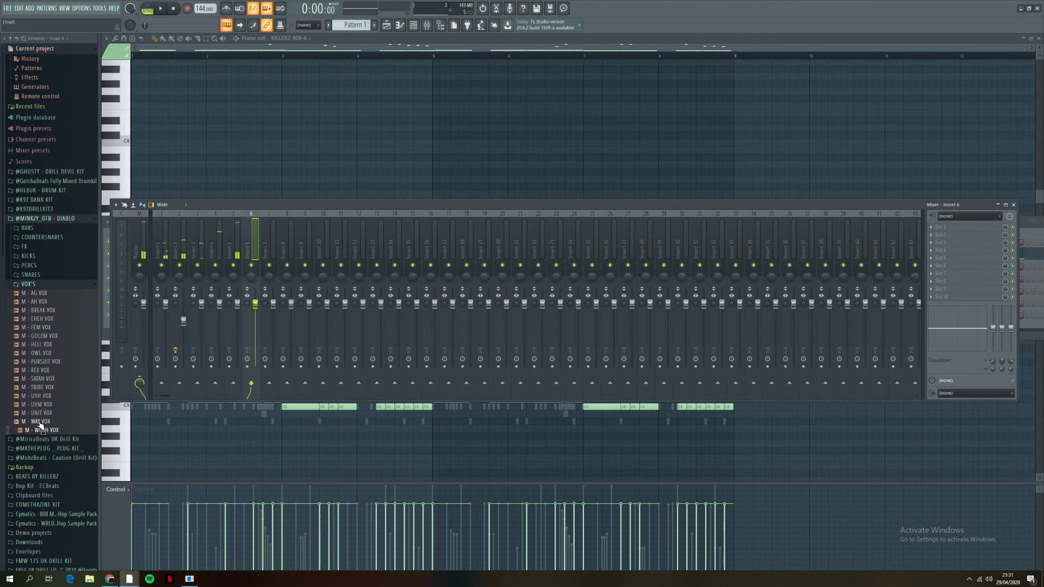
Step: Close the channel settings window and the Mixer, then reopen the Channel rack
key(F6)
drag(928, 223, 784, 218)
click(939, 218)
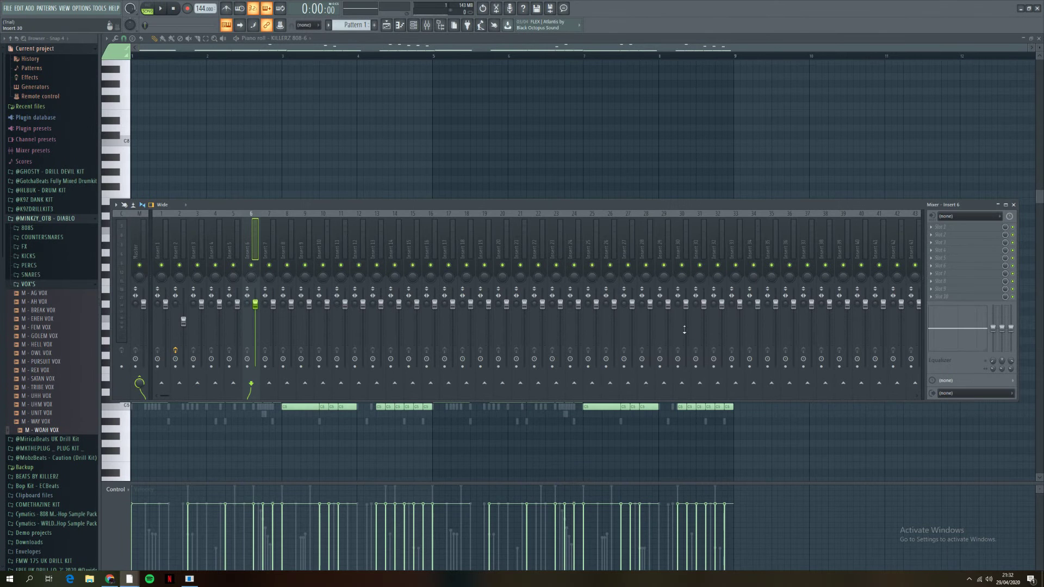
key(F9)
key(F6)
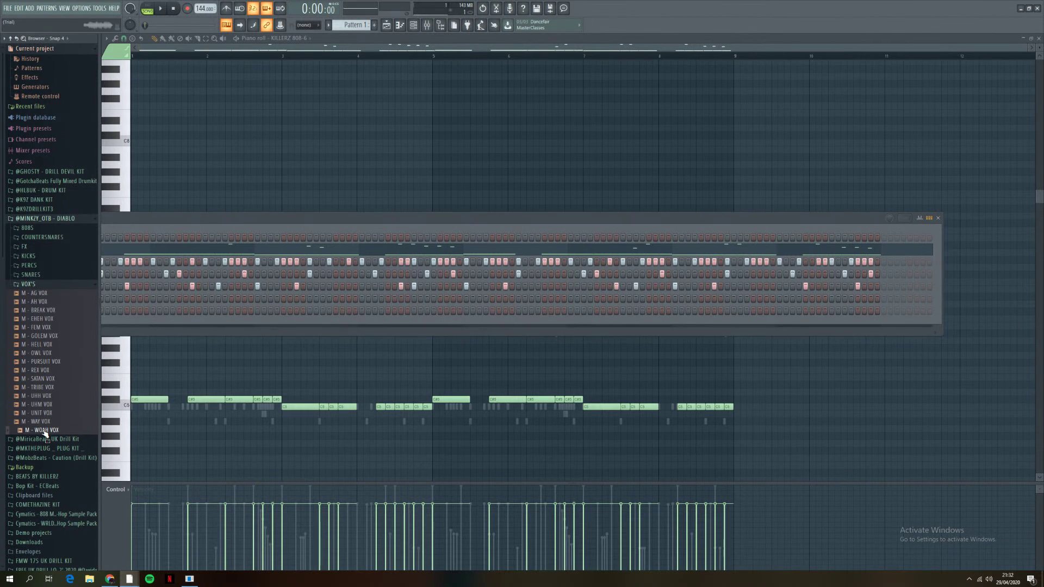
Step: Delete the extra banjo channel from the Channel rack
drag(222, 222, 339, 219)
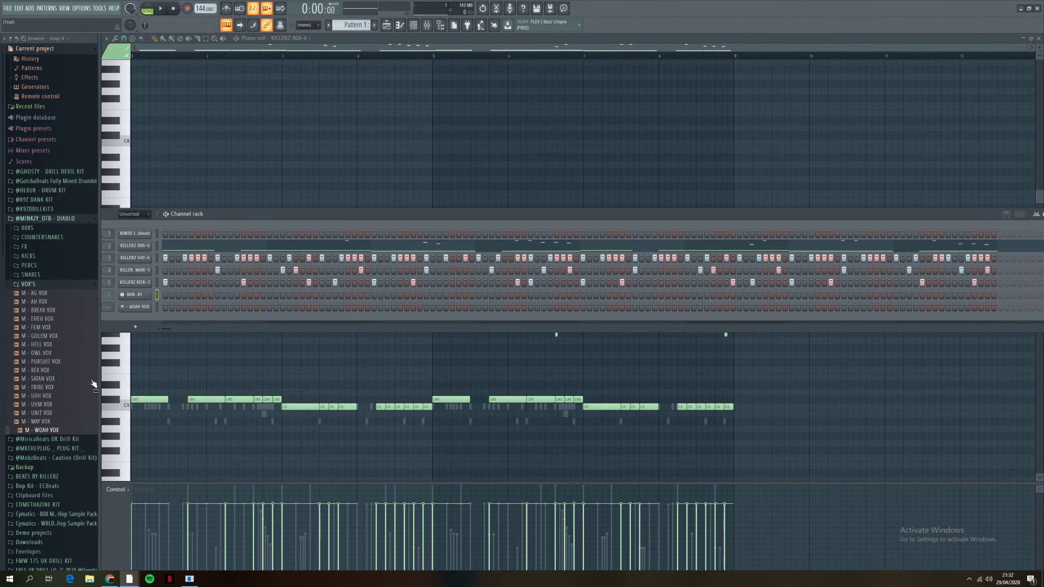
right_click(140, 298)
click(179, 386)
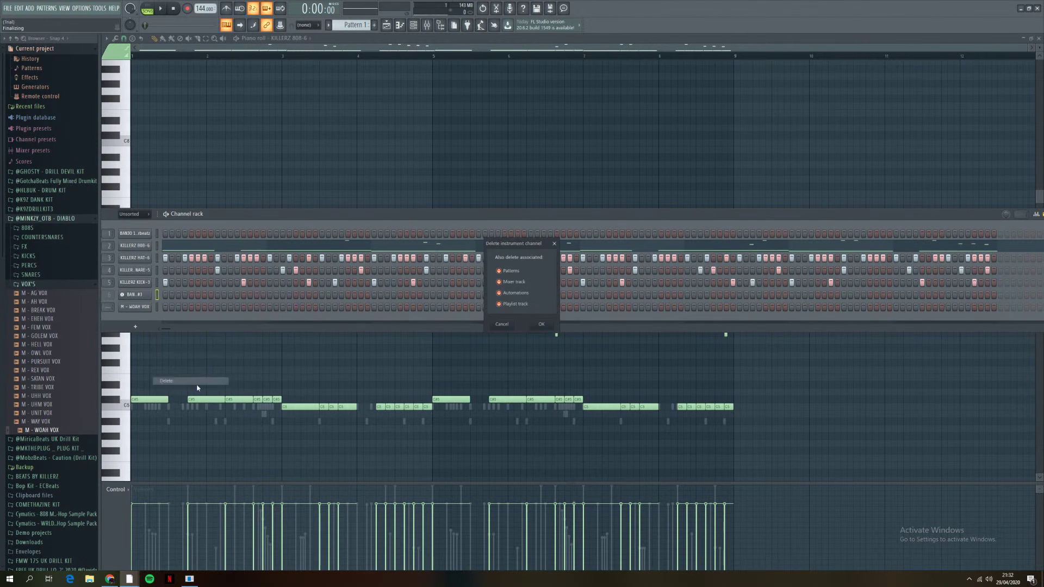
click(535, 325)
Step: Open the M - WOAH VOX piano roll, then bring up the Mixer and Channel rack during playback
right_click(126, 297)
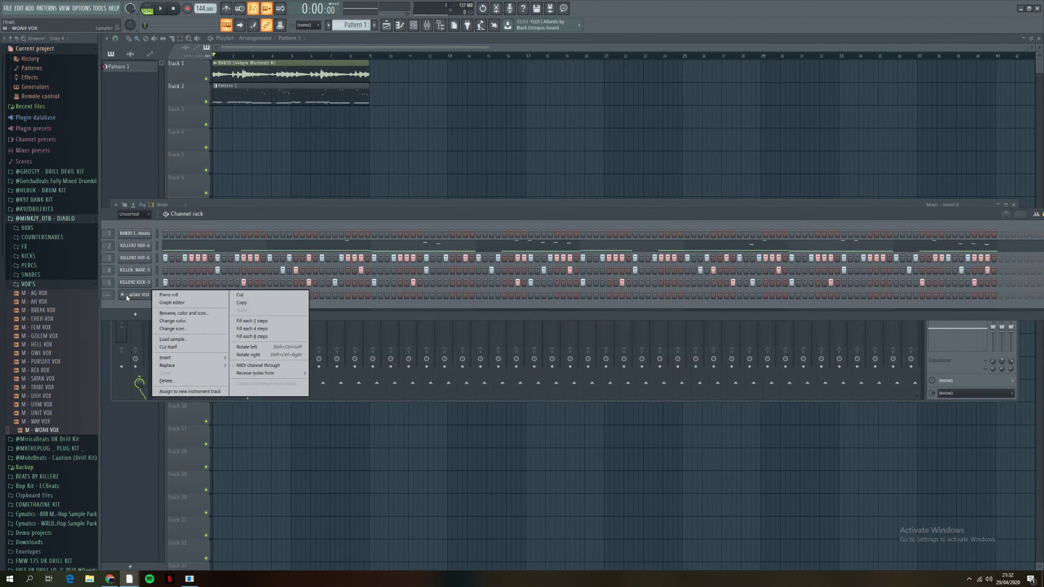
click(170, 296)
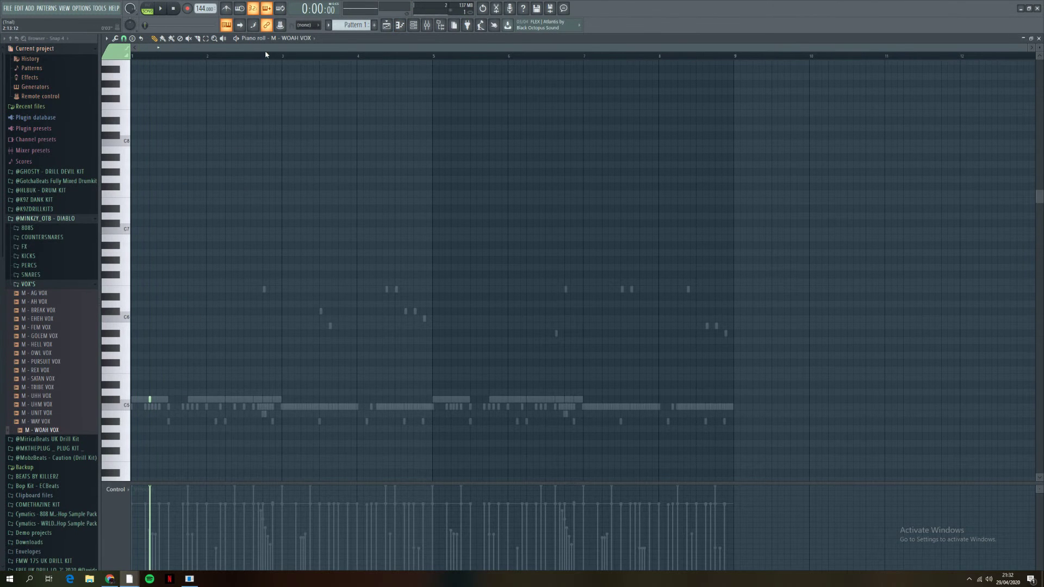
scroll(177, 379, up, 5)
drag(242, 48, 0, 102)
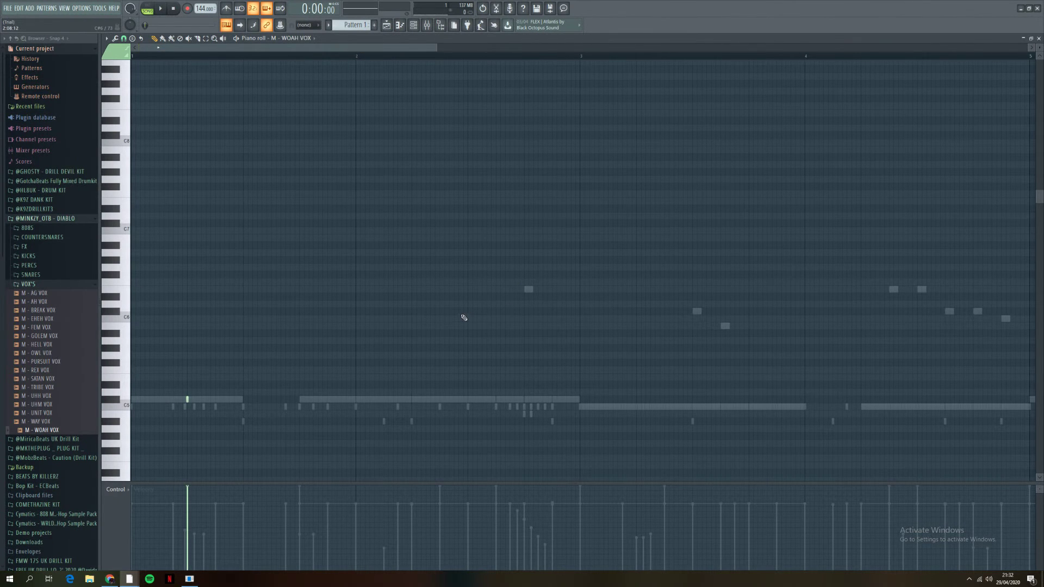
key(F9)
key(space)
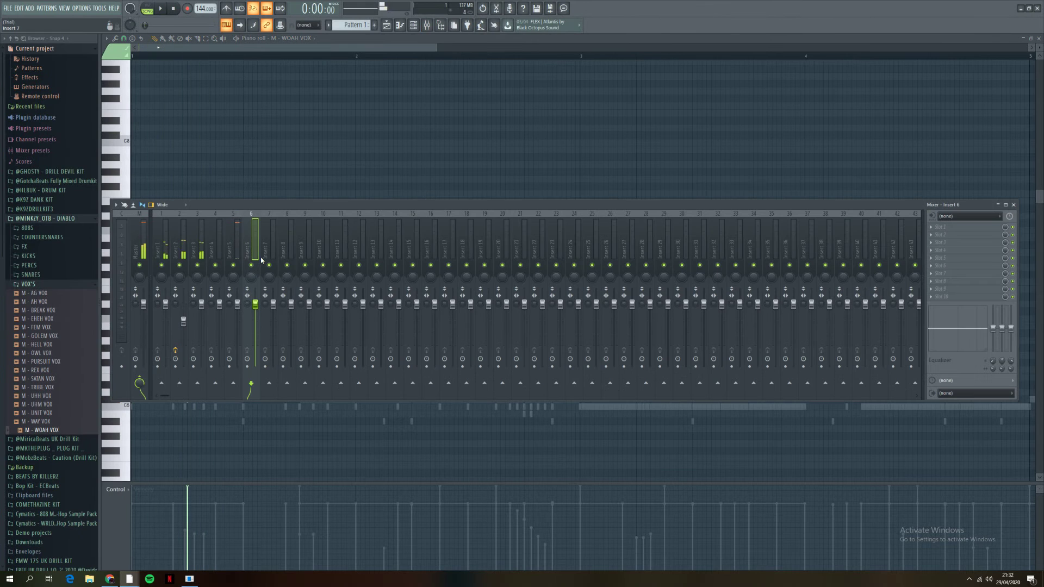
key(F6)
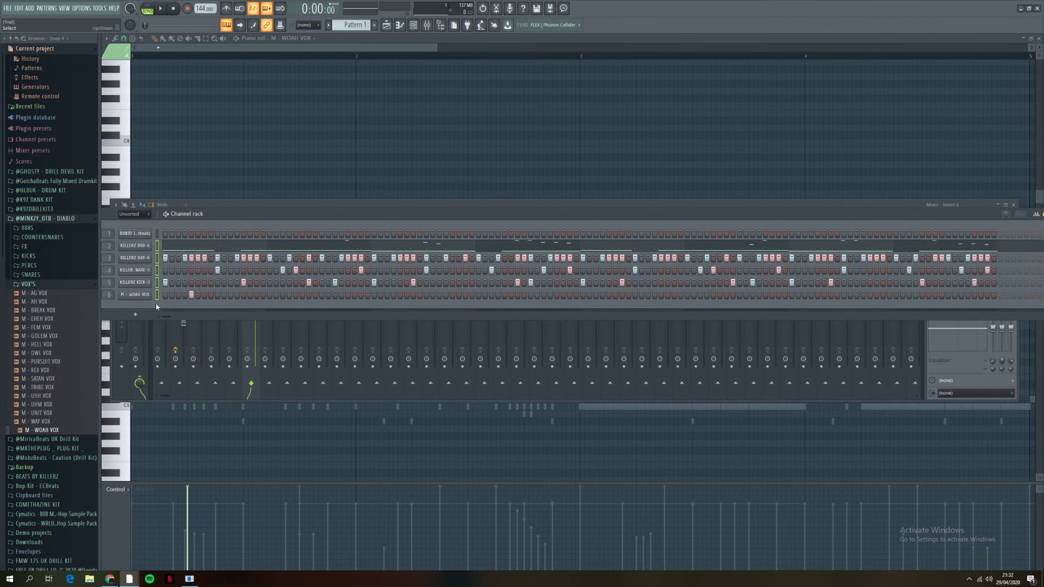
Step: Route the selected channels to mixer tracks starting at Insert 2 and lower the WOAH VOX fader
click(227, 205)
right_click(181, 249)
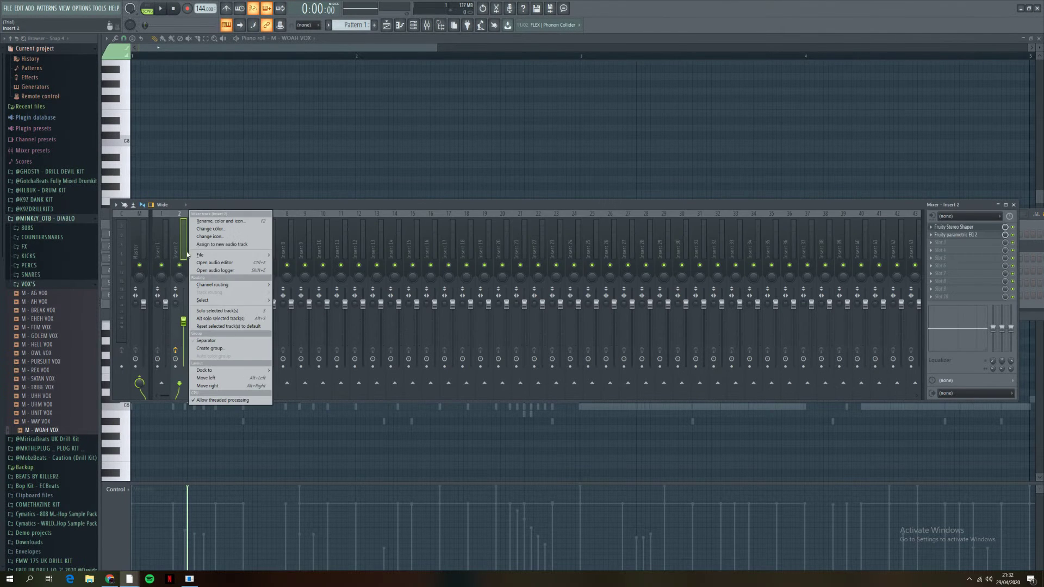
mouse_move(210, 303)
mouse_move(220, 286)
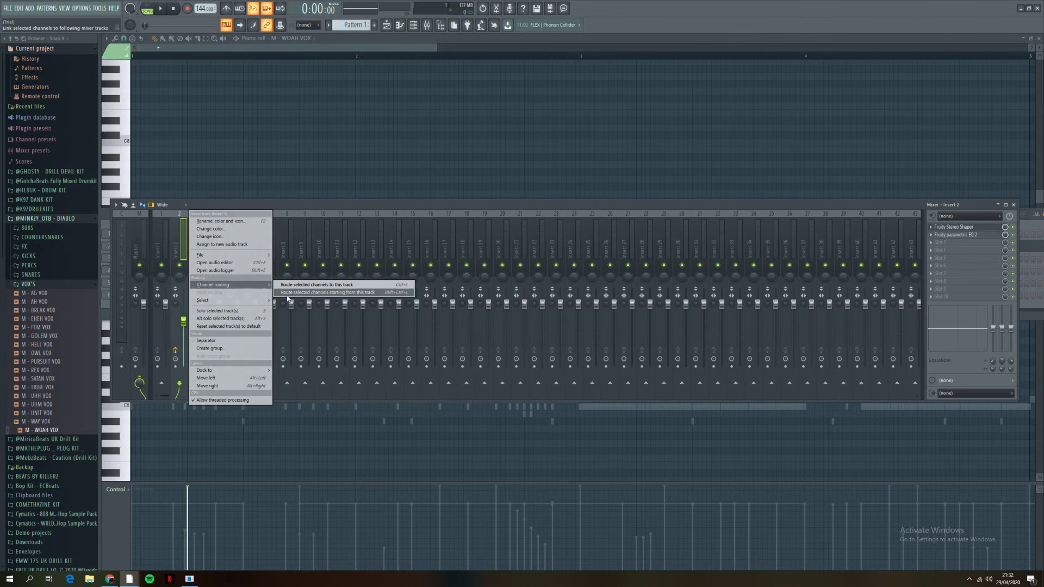
click(287, 293)
key(space)
key(space)
drag(256, 304, 256, 321)
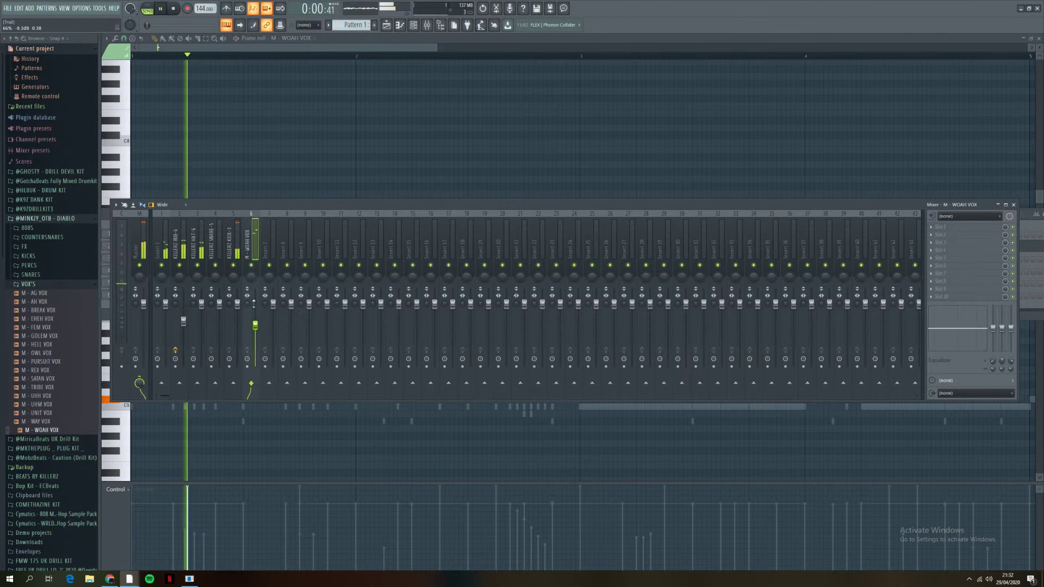
key(F9)
Step: In the WOAH VOX piano roll, remove a stray note and set the second note's velocity to 70%
key(space)
click(215, 401)
key(space)
right_click(215, 401)
key(space)
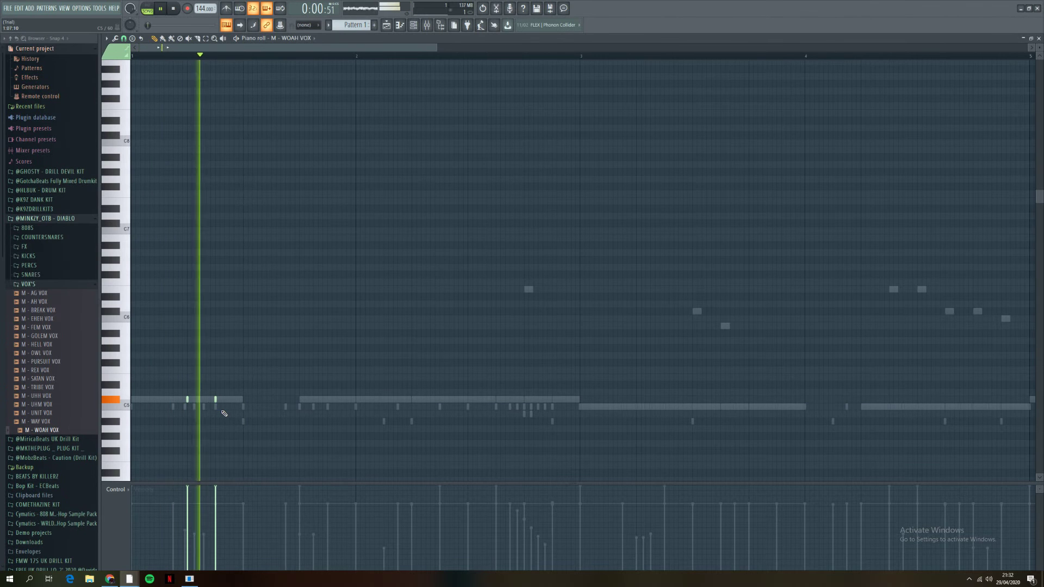
key(space)
key(space)
key(space)
key(space)
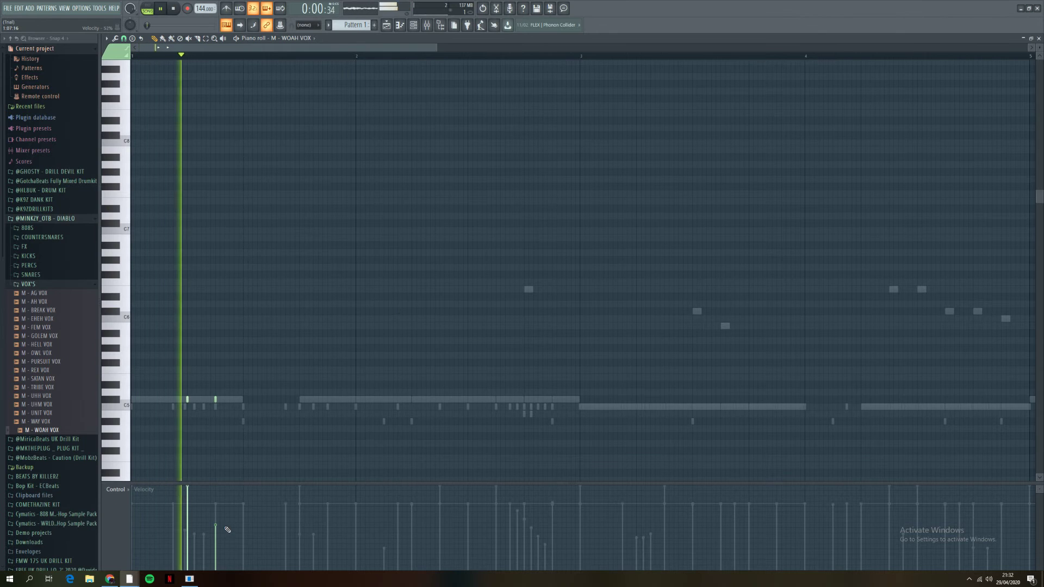
click(219, 513)
key(space)
key(space)
key(F9)
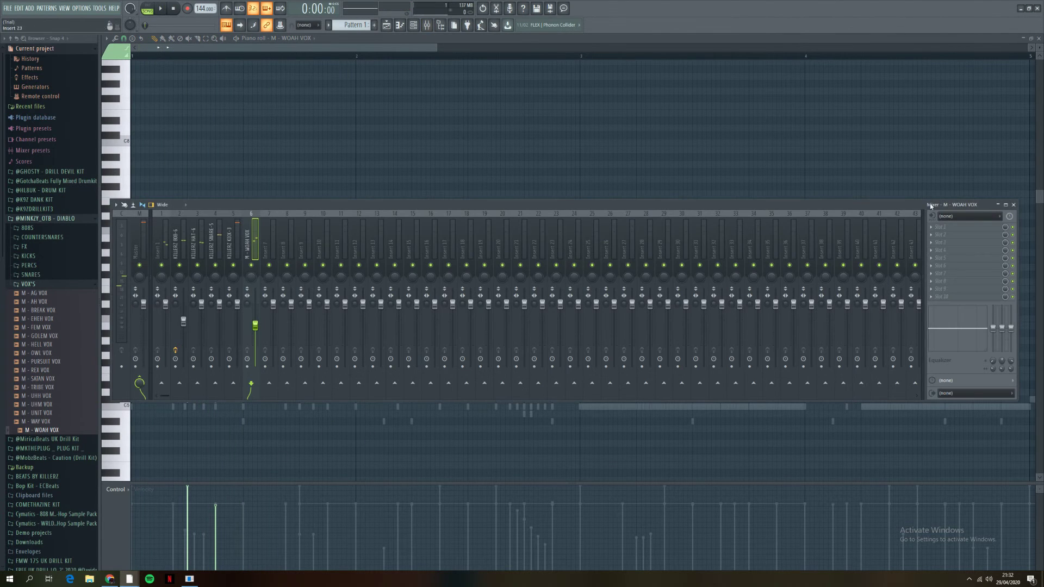
Step: Cut the first EQ band on the WOAH VOX insert and raise its fader
drag(996, 335, 993, 351)
key(space)
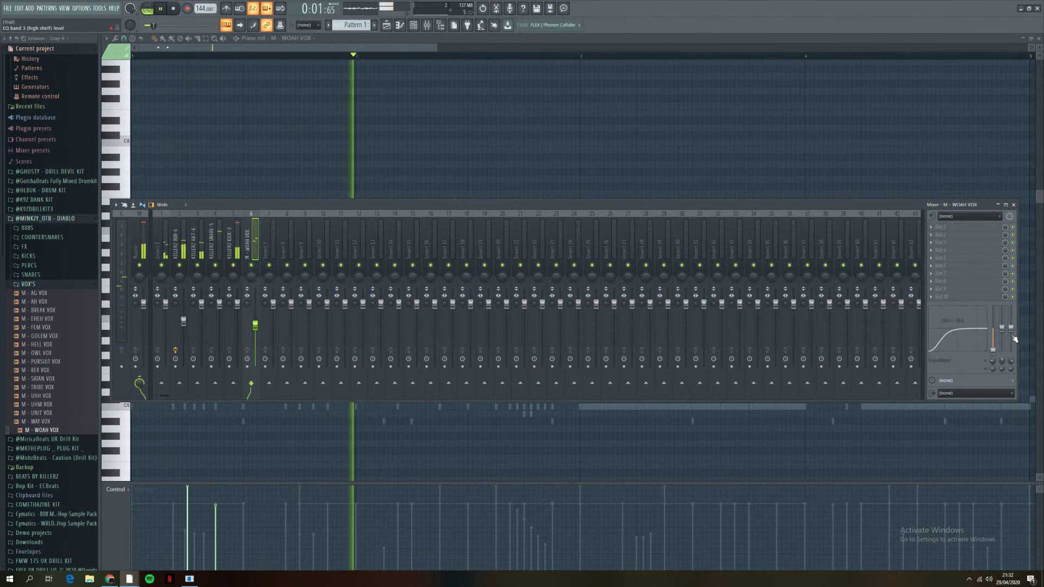
mouse_move(255, 325)
mouse_down()
mouse_move(256, 305)
mouse_move(256, 318)
mouse_up()
key(space)
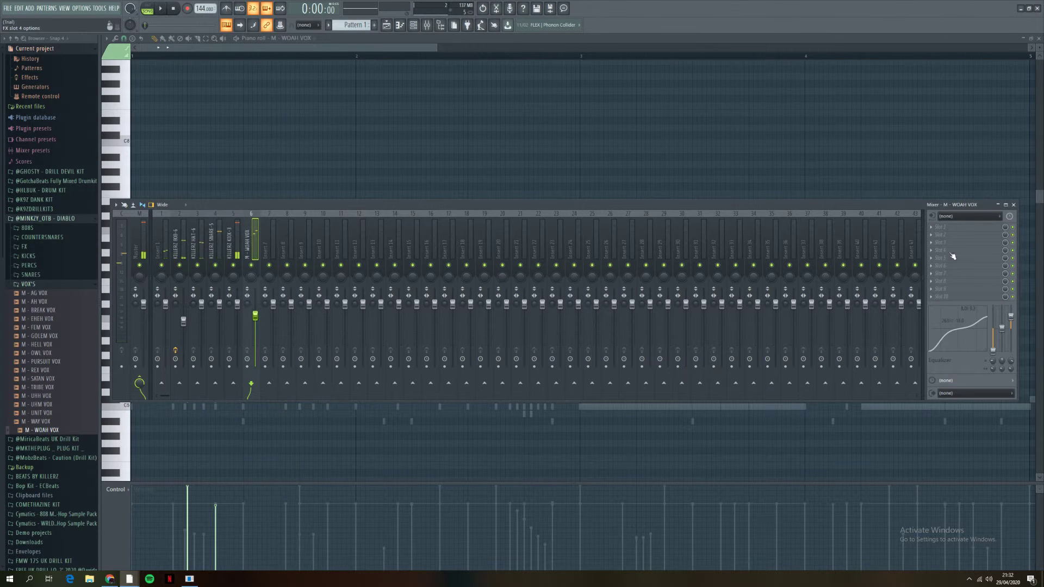
Step: Load Fruity Reeverb 2 into slot 1 of WOAH VOX, bringing its dry level to 31%
click(944, 227)
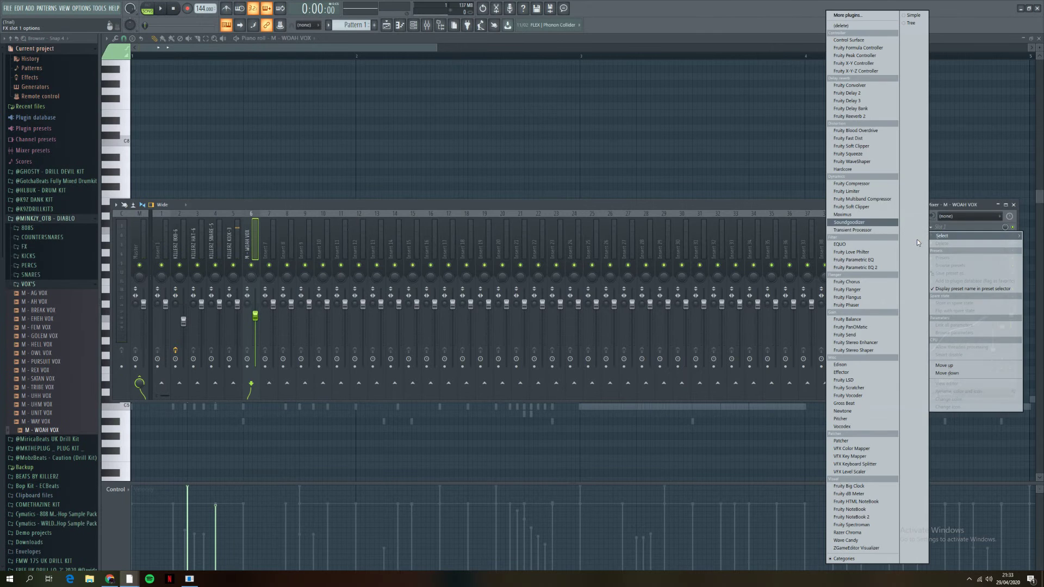
click(850, 116)
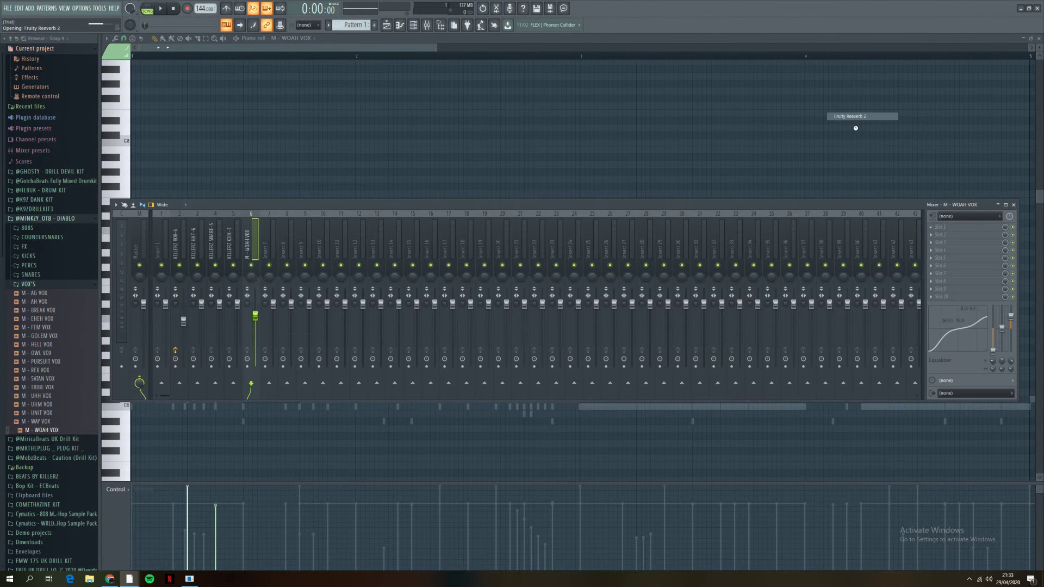
key(space)
drag(377, 173, 379, 173)
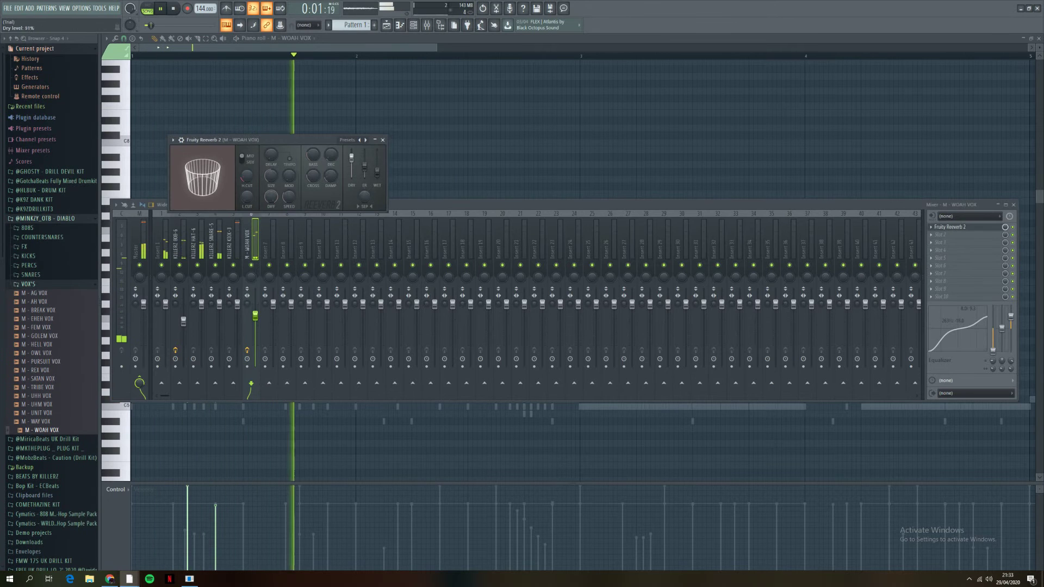
click(383, 139)
key(F9)
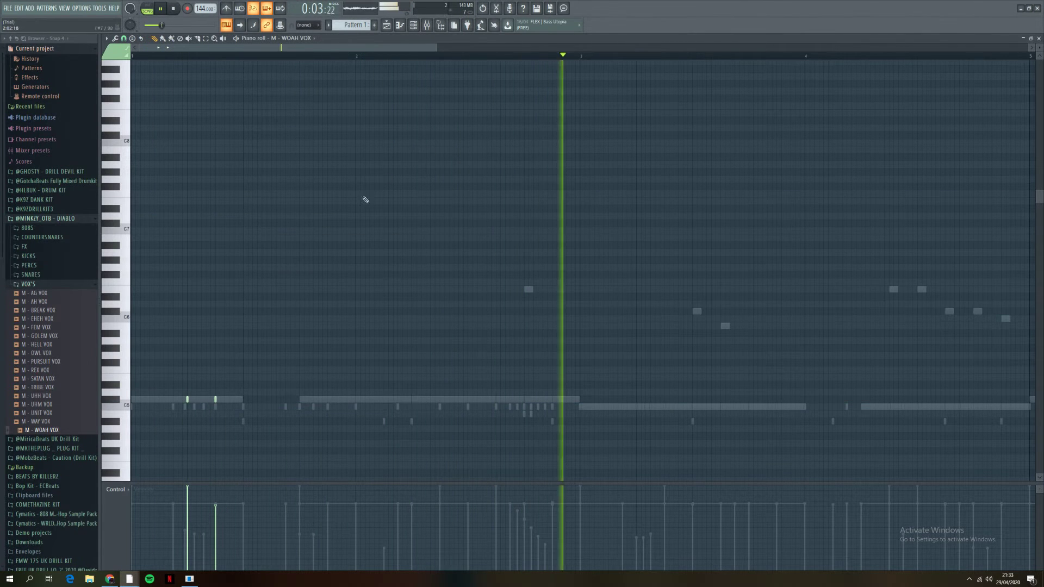
Step: Collapse the VOX'S folder, zoom out the WOAH VOX piano roll, and switch to the Playlist
click(30, 284)
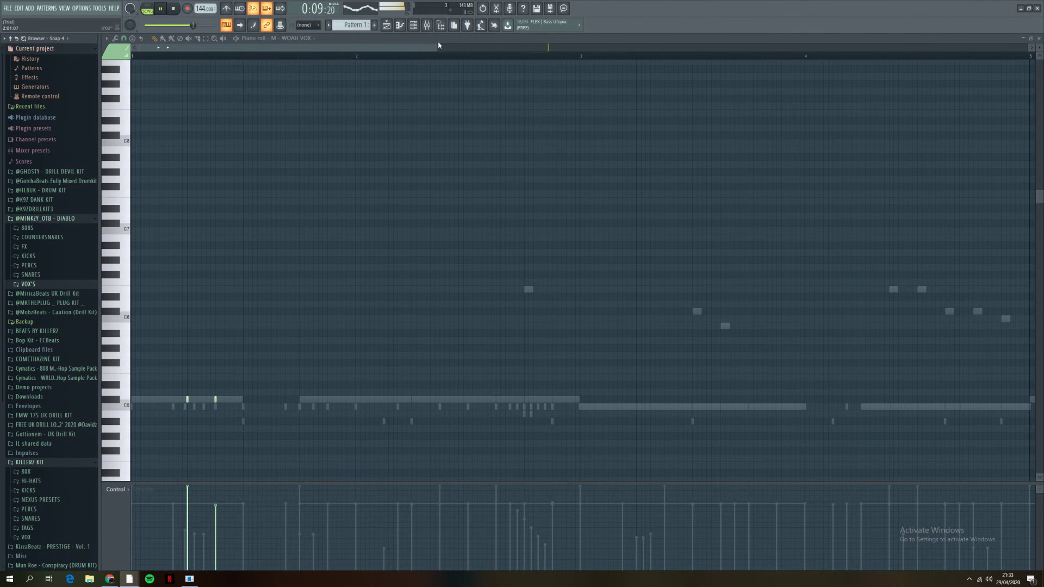
drag(438, 47, 947, 17)
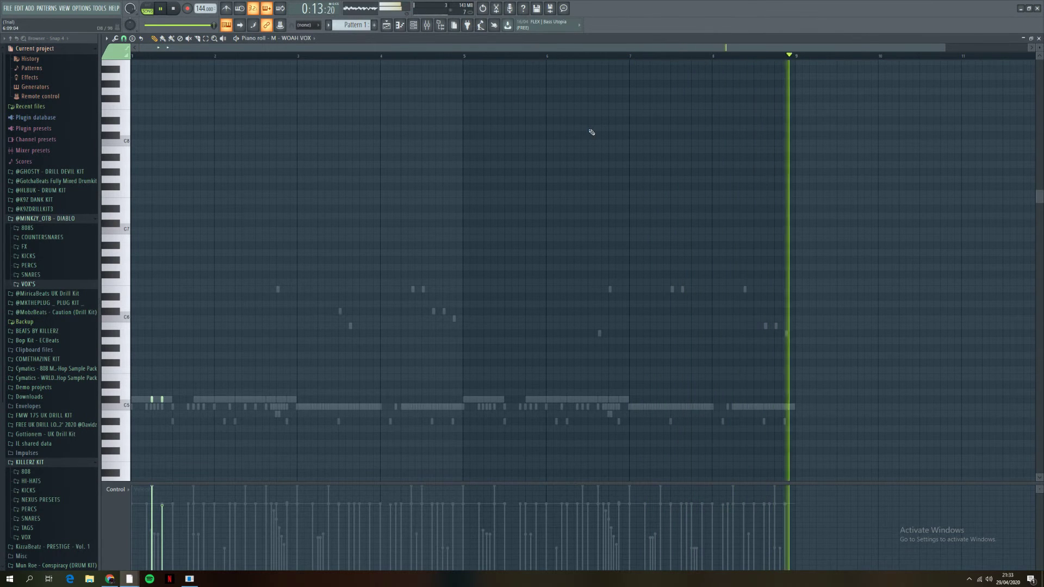
key(space)
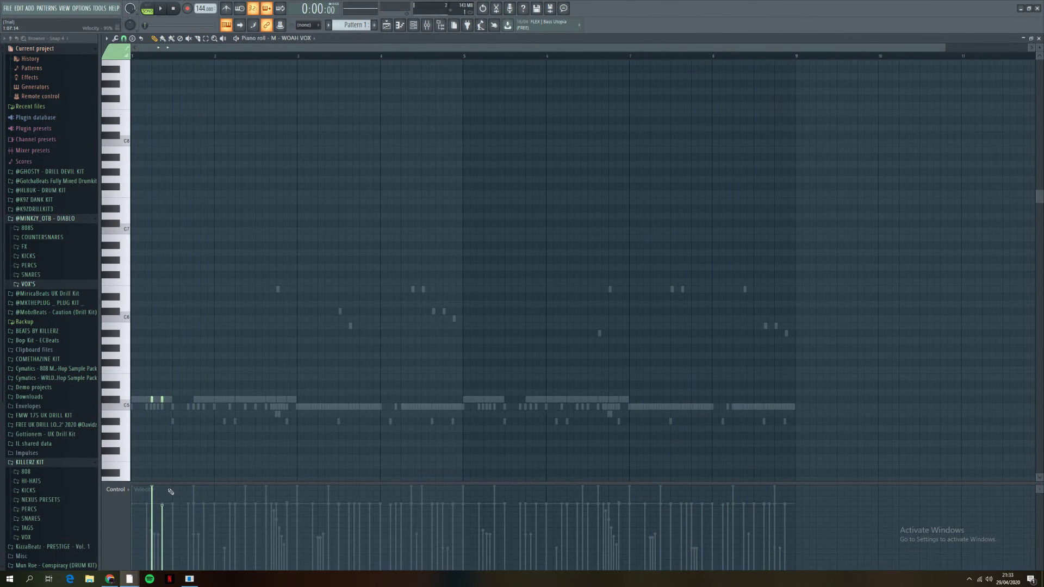
key(space)
key(space)
click(388, 25)
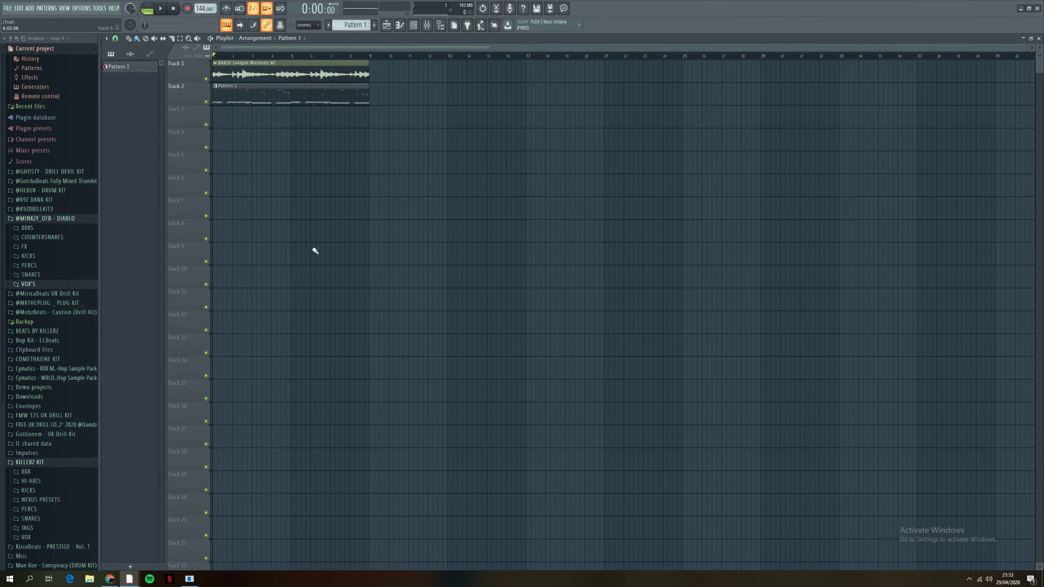
Step: Select the BANJO 144bpm clip in the playlist's clip picker, then go to File Explorer
click(271, 73)
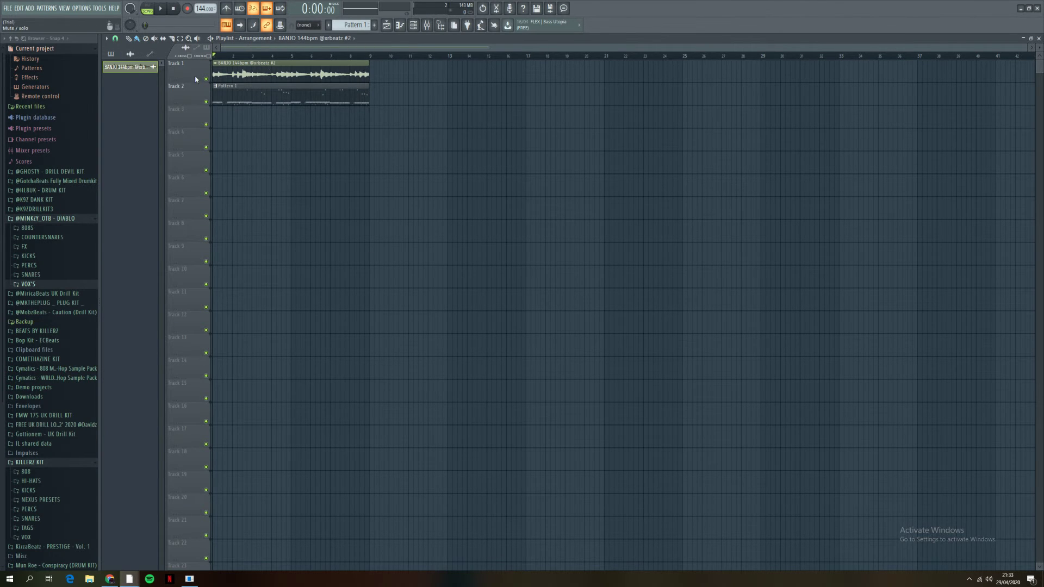
right_click(126, 67)
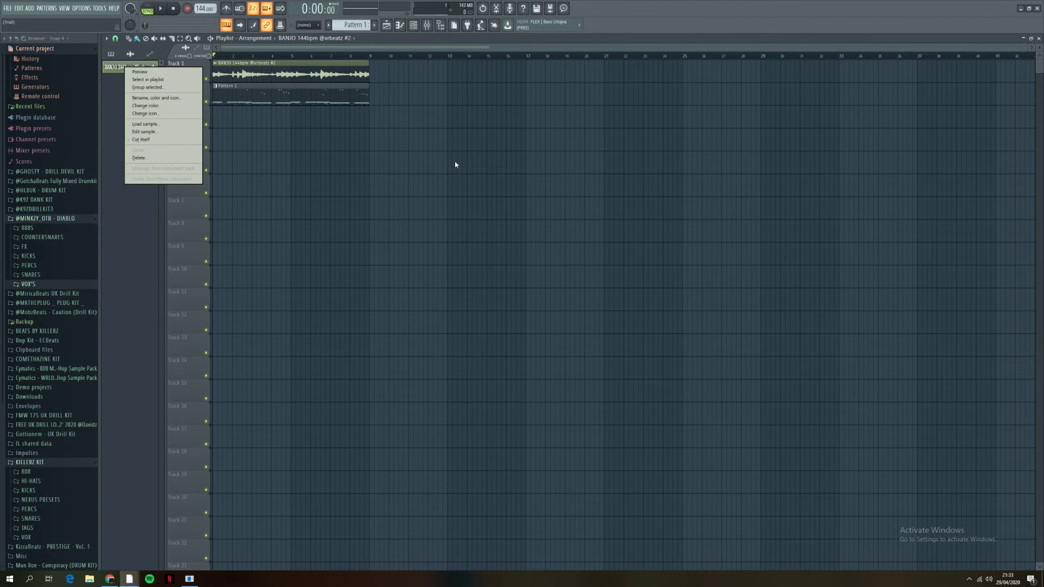
click(525, 154)
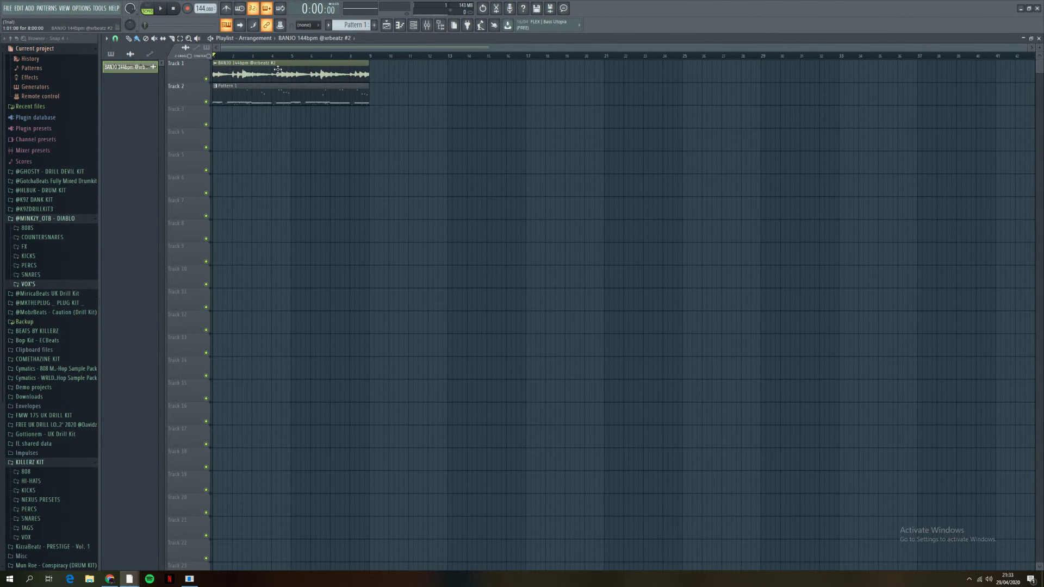
click(89, 578)
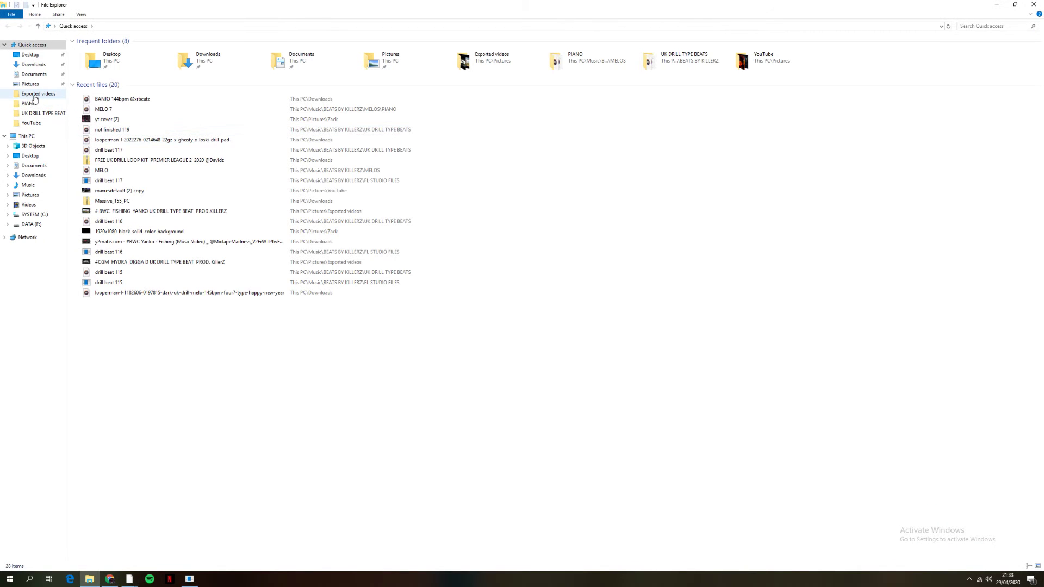
Step: Copy the BANJO 144bpm file from Quick access
click(42, 47)
click(127, 98)
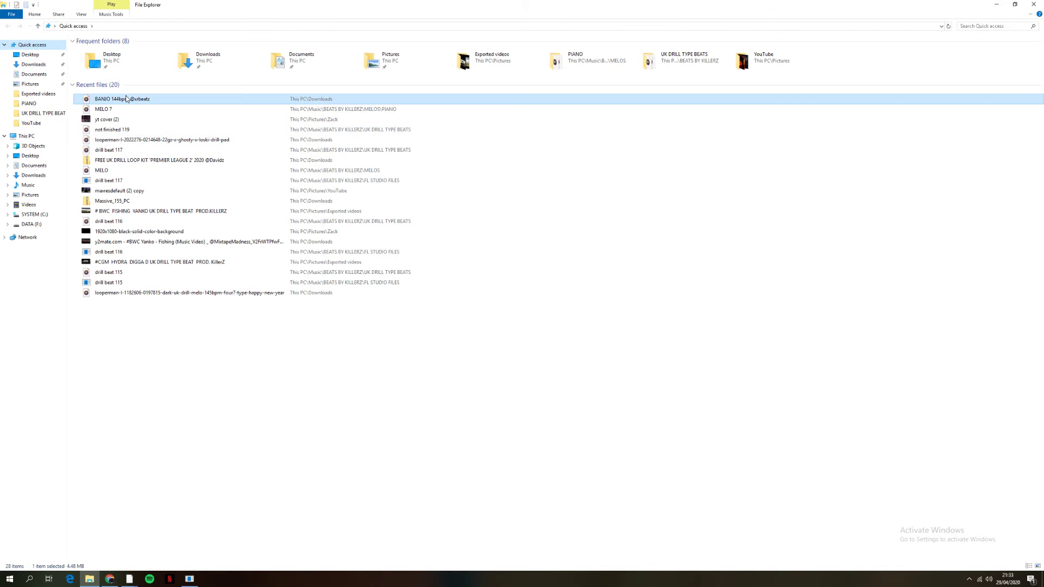
right_click(127, 98)
click(168, 211)
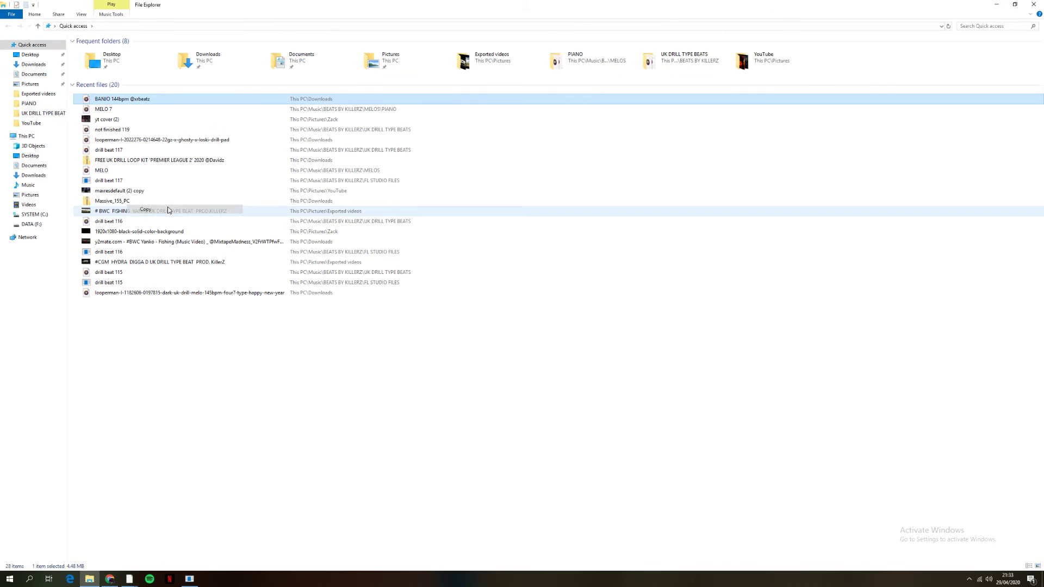
right_click(115, 103)
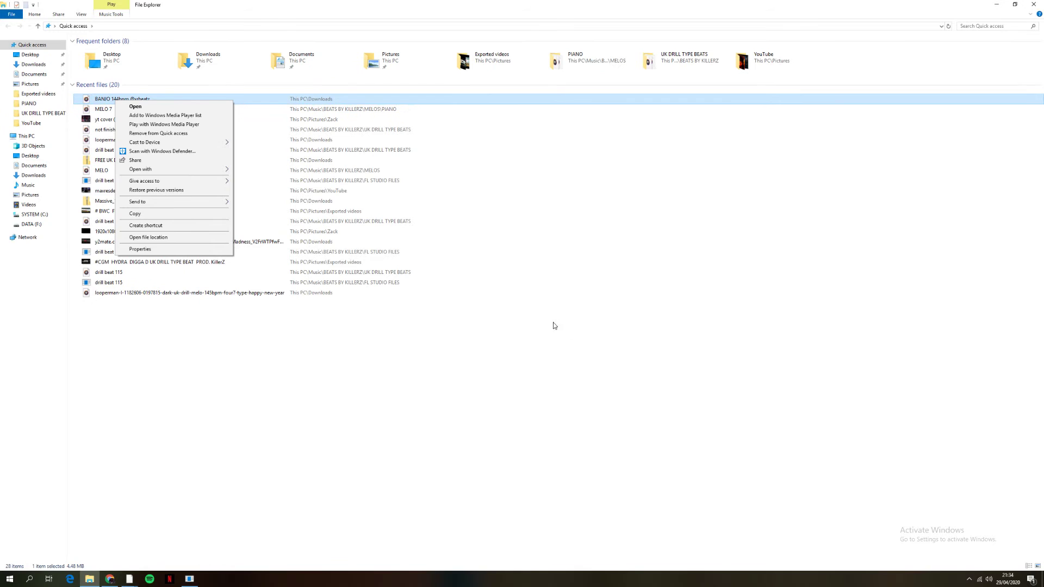
right_click(476, 405)
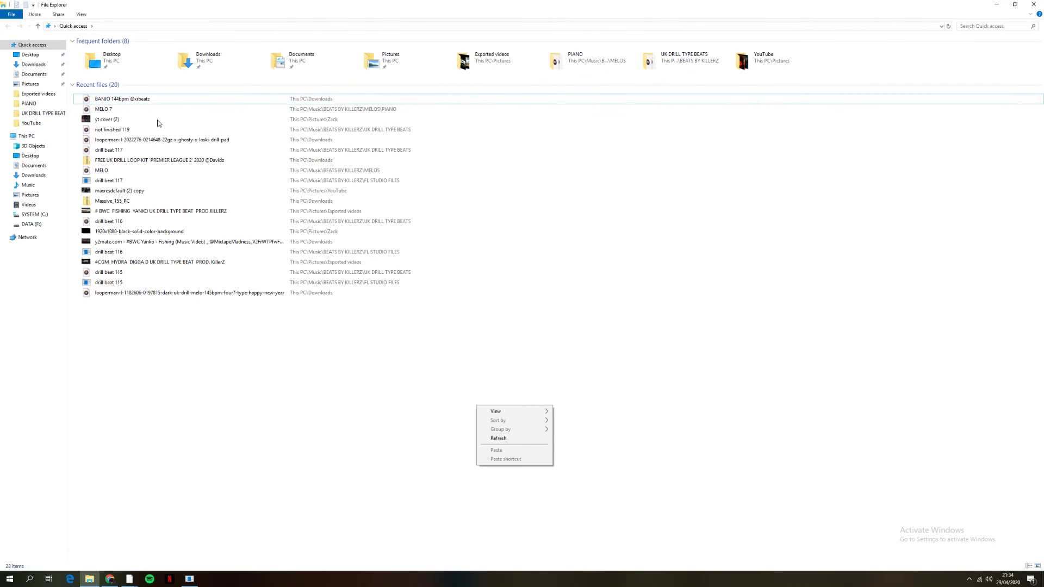
click(143, 100)
right_click(144, 99)
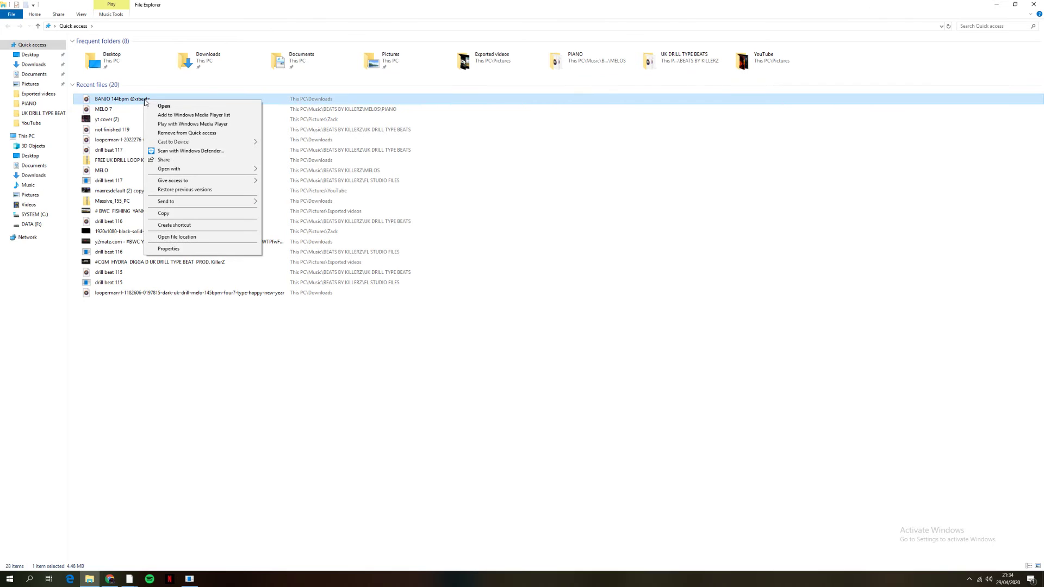
click(186, 218)
Step: Paste the BANJO file into the PIANO folder, play it, then close Groove Music and the folder
click(29, 104)
right_click(98, 156)
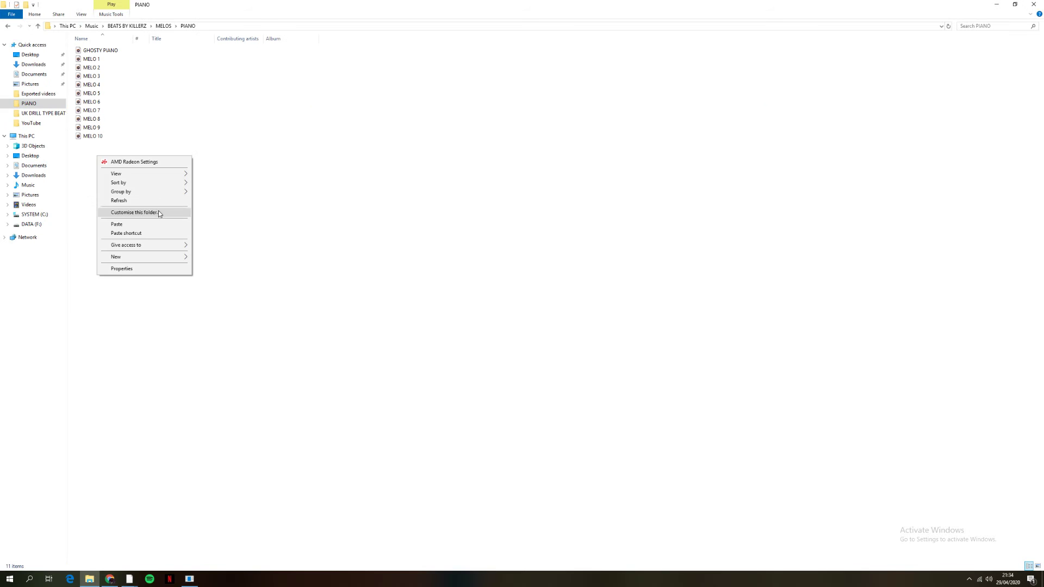
click(129, 224)
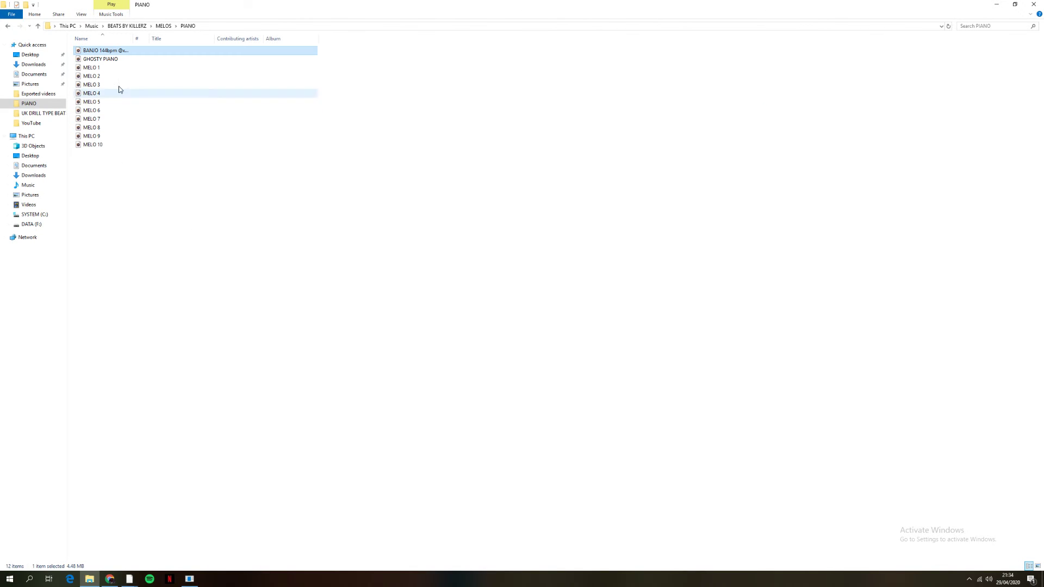
click(185, 186)
double_click(153, 51)
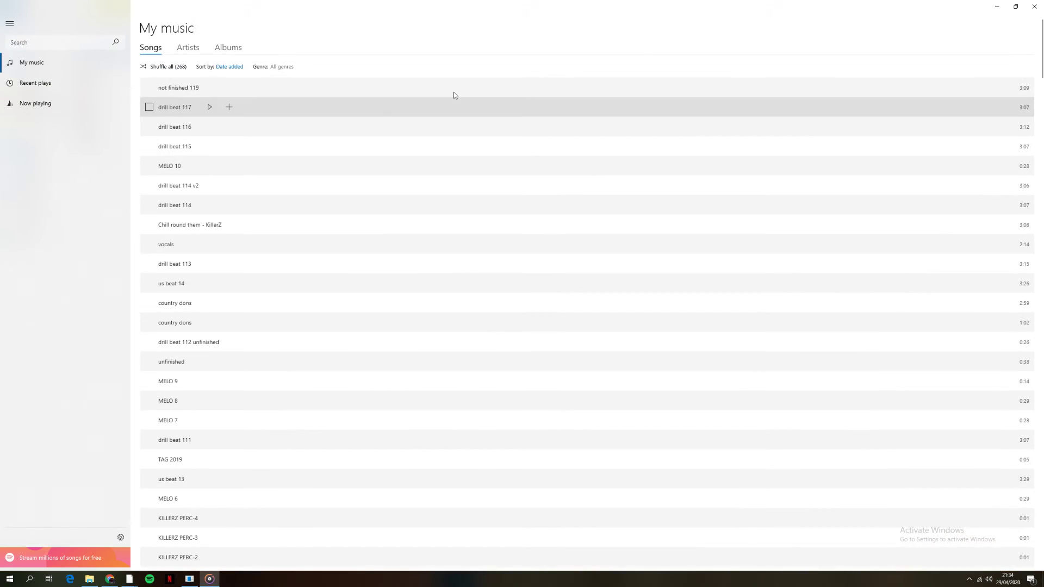
key(alt+F4)
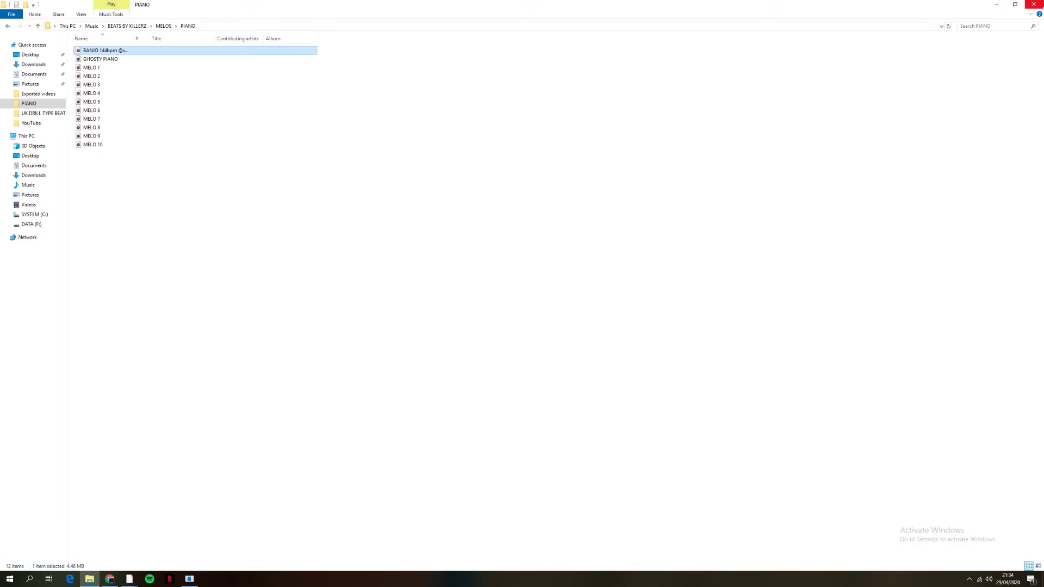
click(1038, 9)
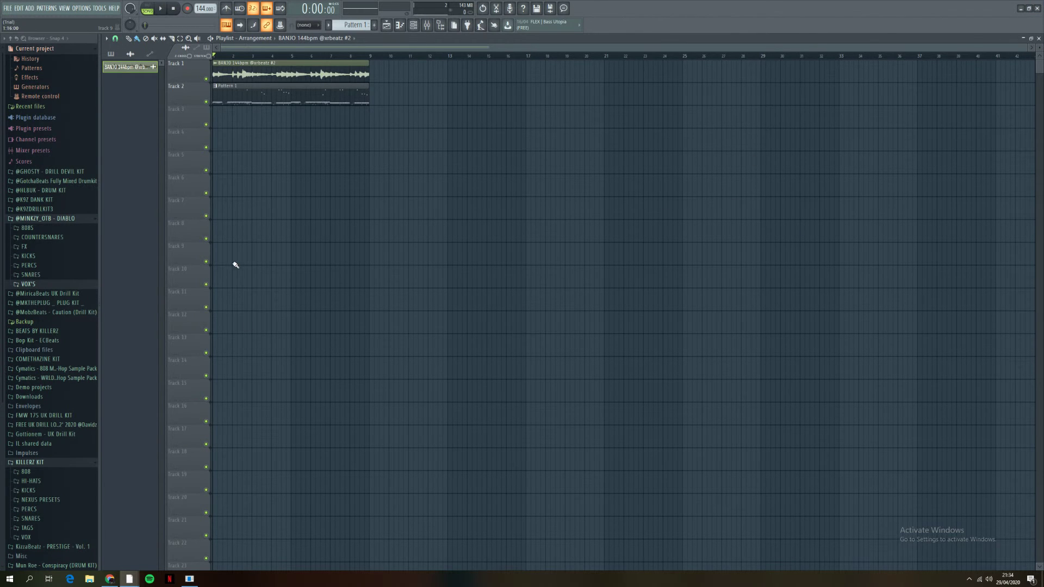
Step: Audition the KILLERZ 808-6 pattern and add a new Sampler channel to the Channel rack
double_click(244, 96)
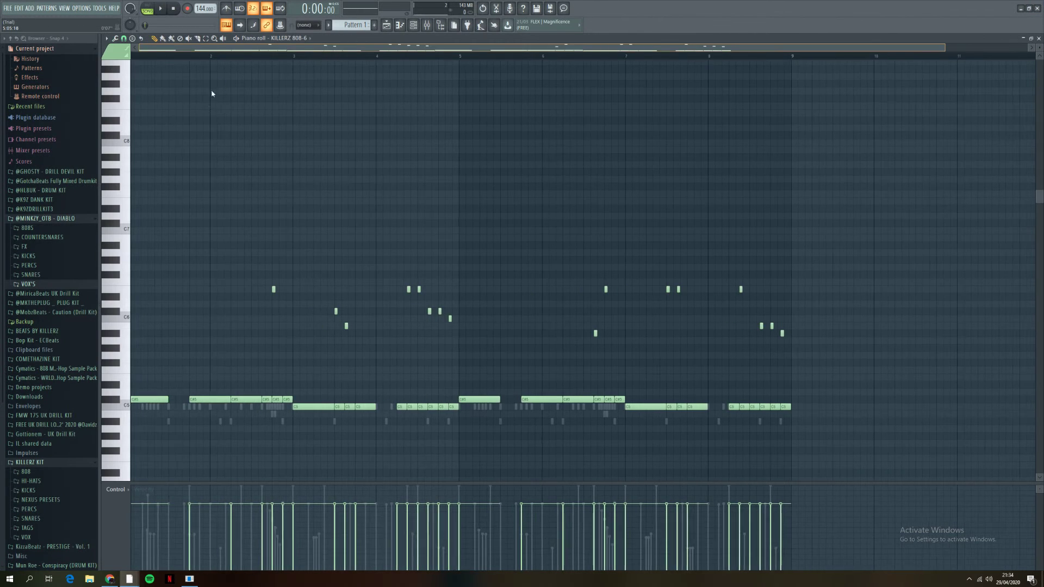
key(space)
key(space)
key(F6)
click(135, 314)
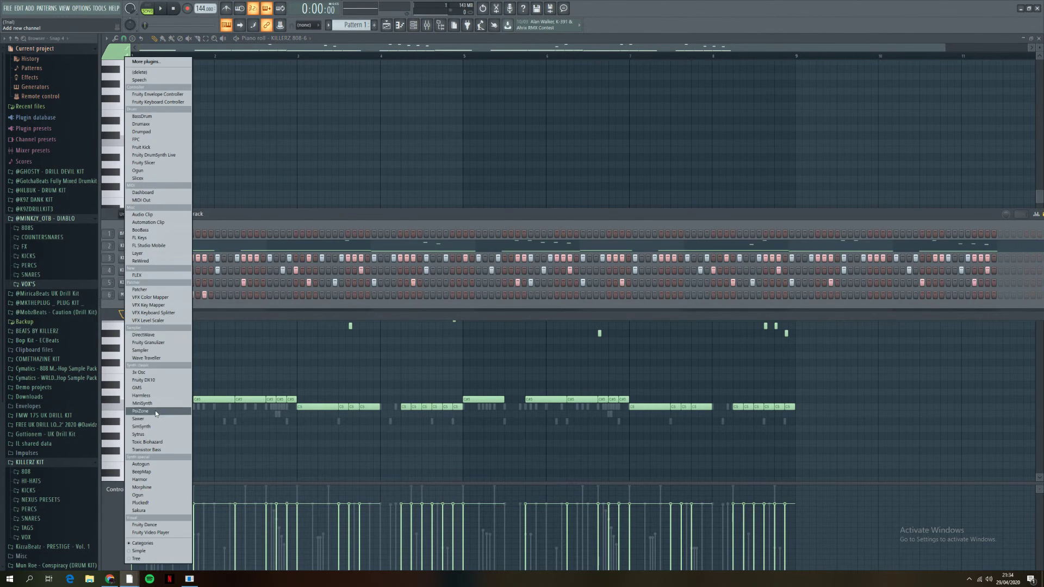
click(158, 350)
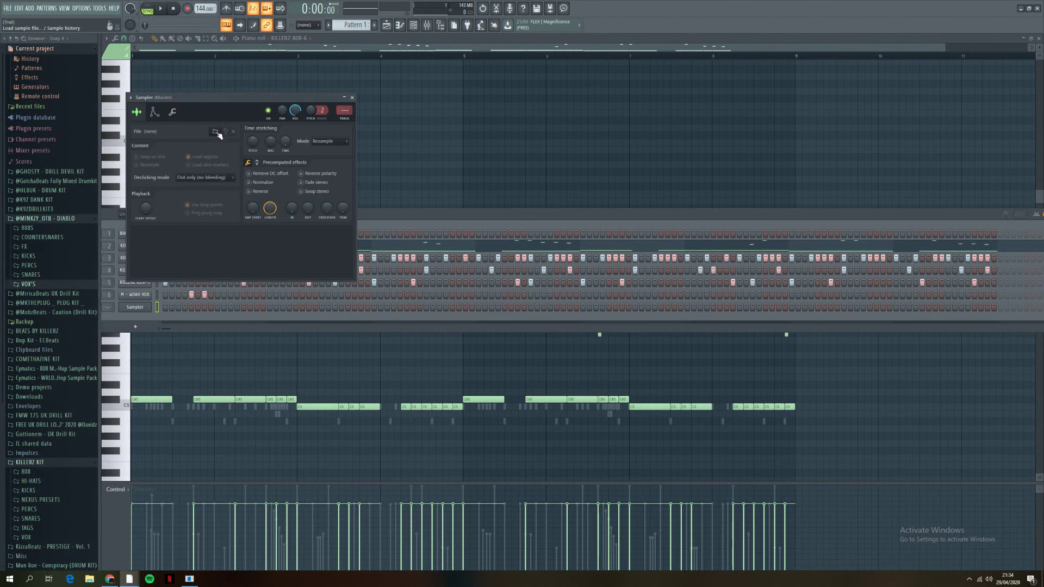
click(216, 133)
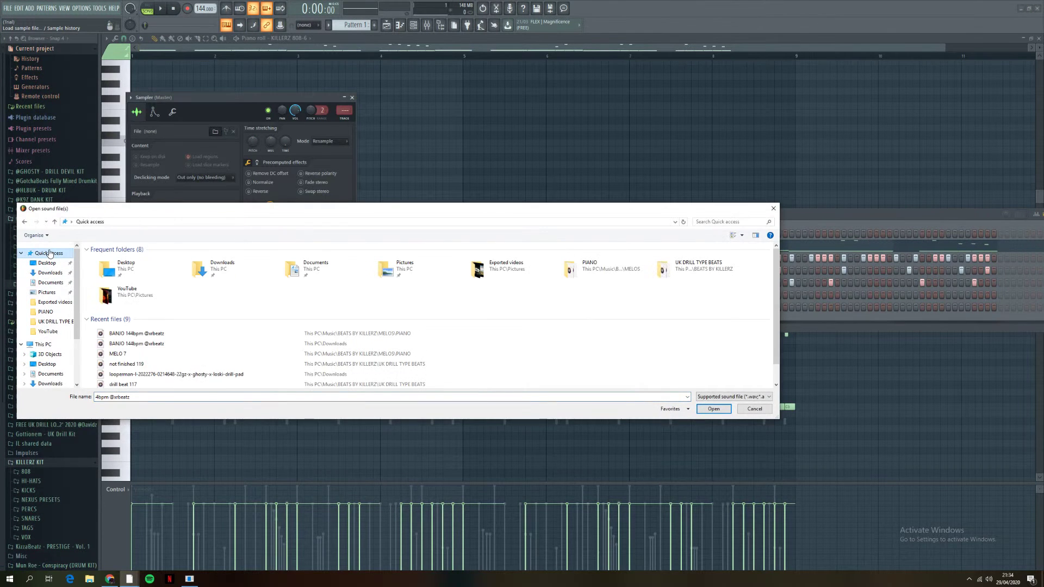
click(161, 343)
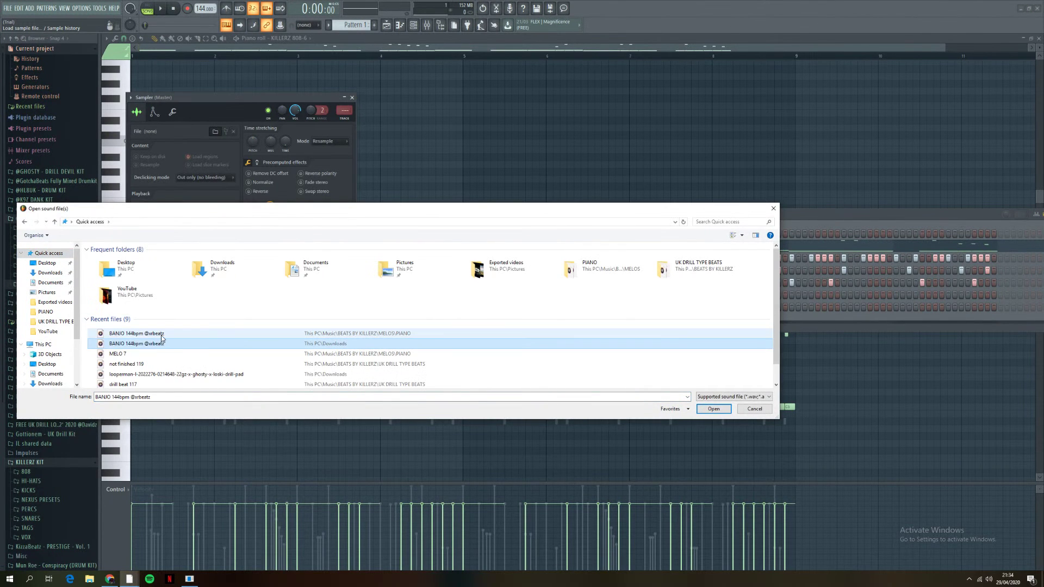
double_click(162, 344)
click(386, 26)
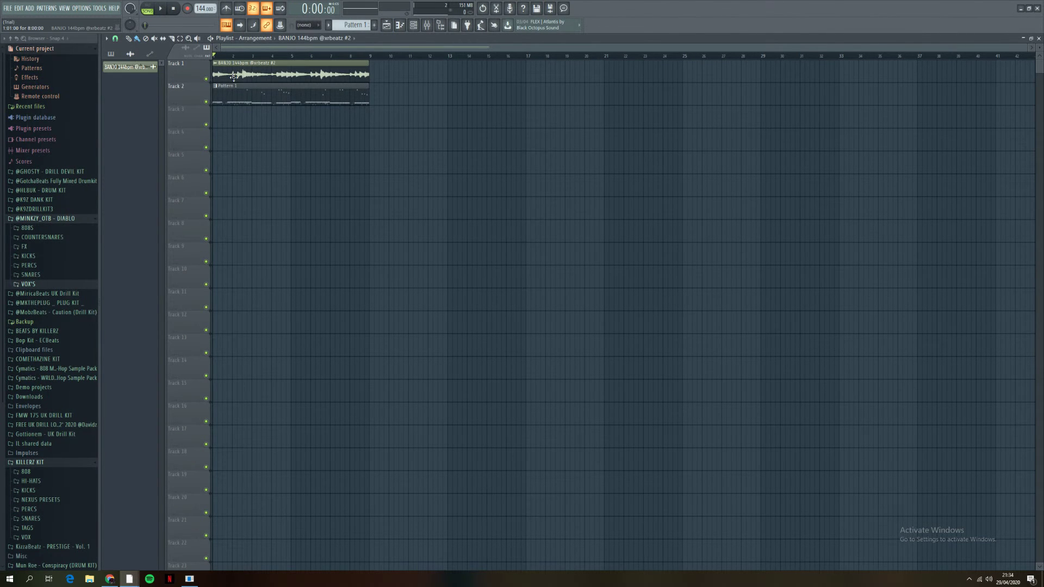
Step: Place the new BANJO sample as a clip on Track 4 of the Playlist
key(F6)
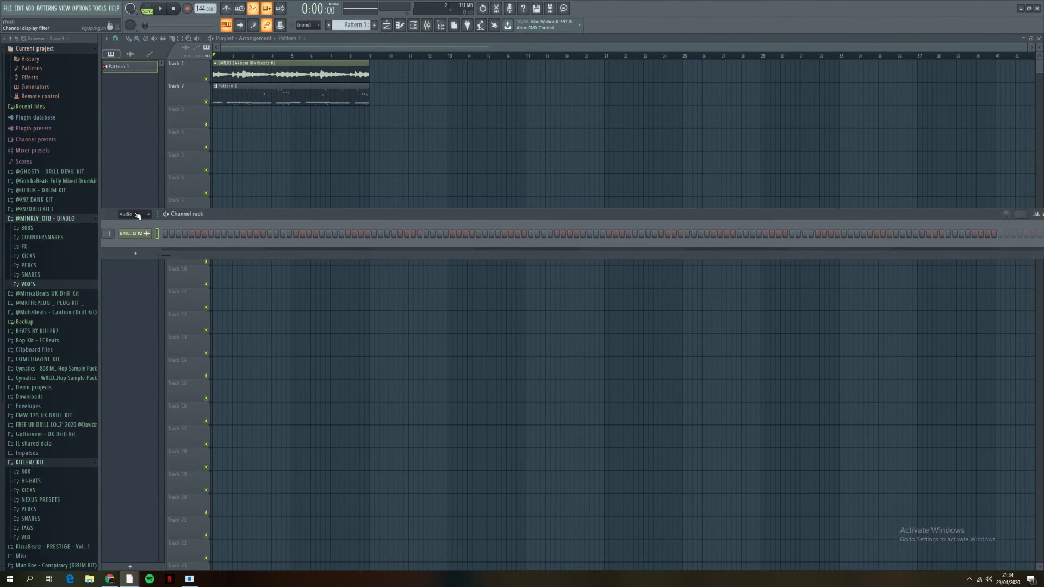
scroll(138, 215, down, 1)
click(140, 308)
drag(233, 252, 250, 142)
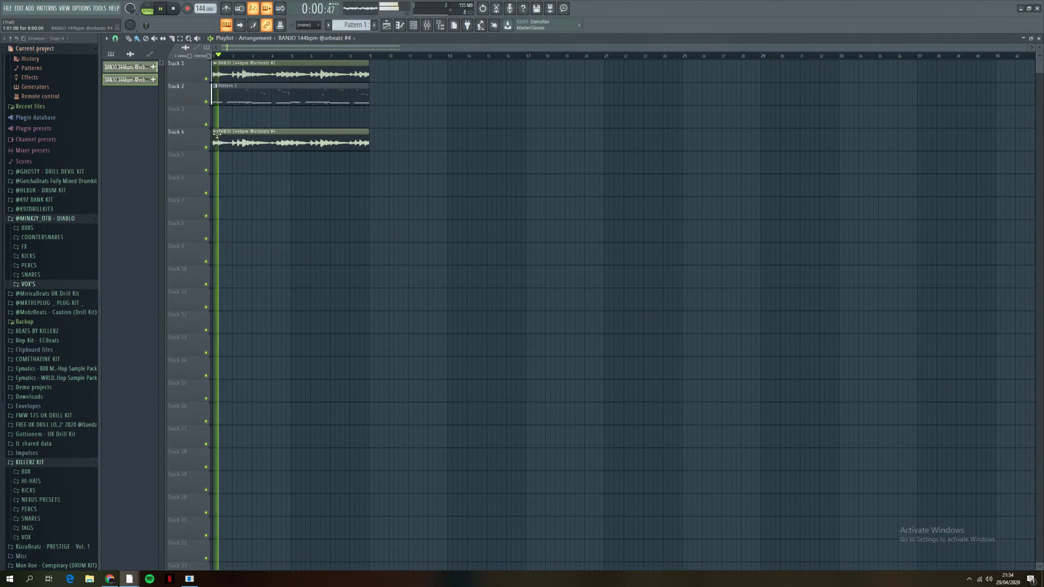
double_click(249, 143)
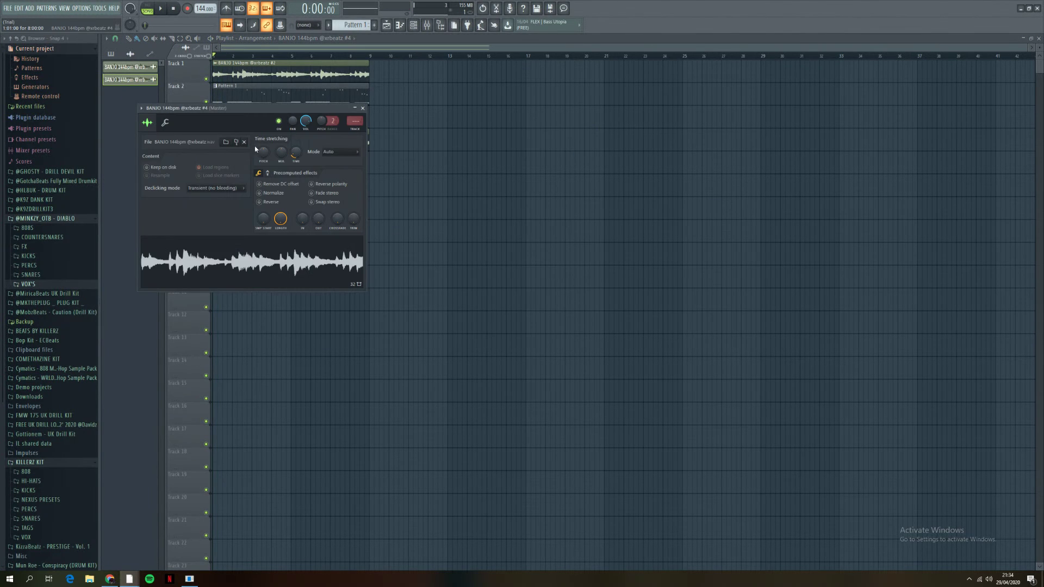
click(363, 108)
Step: Mute Track 1 and retune the BANJO #4 channel's pitch while auditioning the layer
key(space)
key(space)
click(206, 79)
key(space)
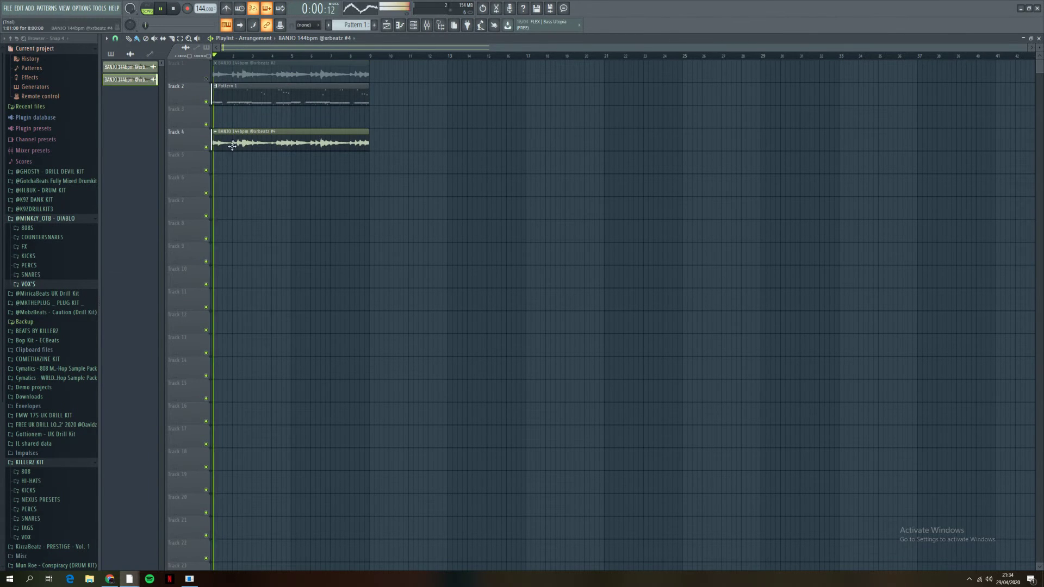
double_click(231, 142)
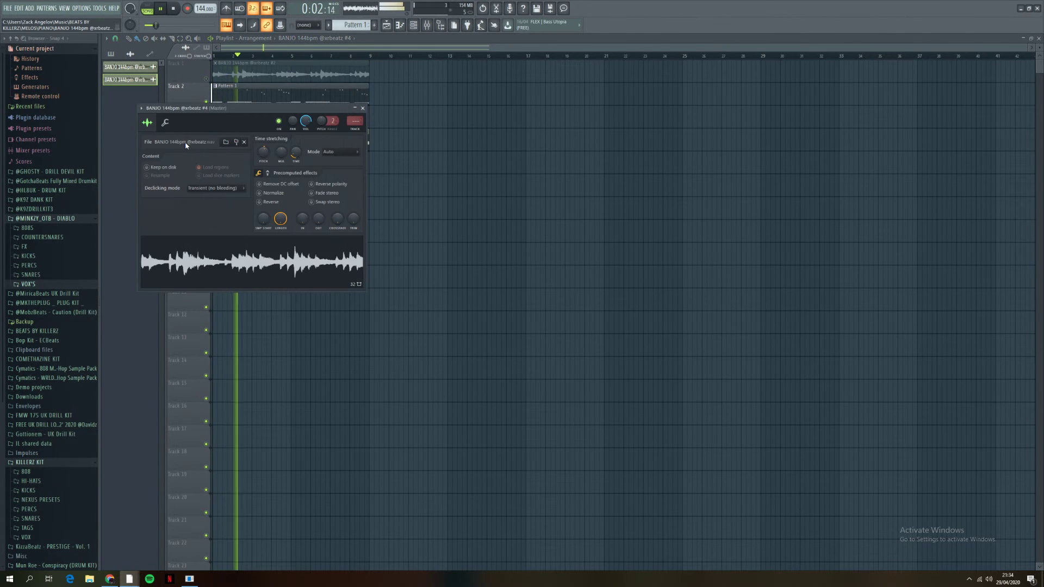
key(space)
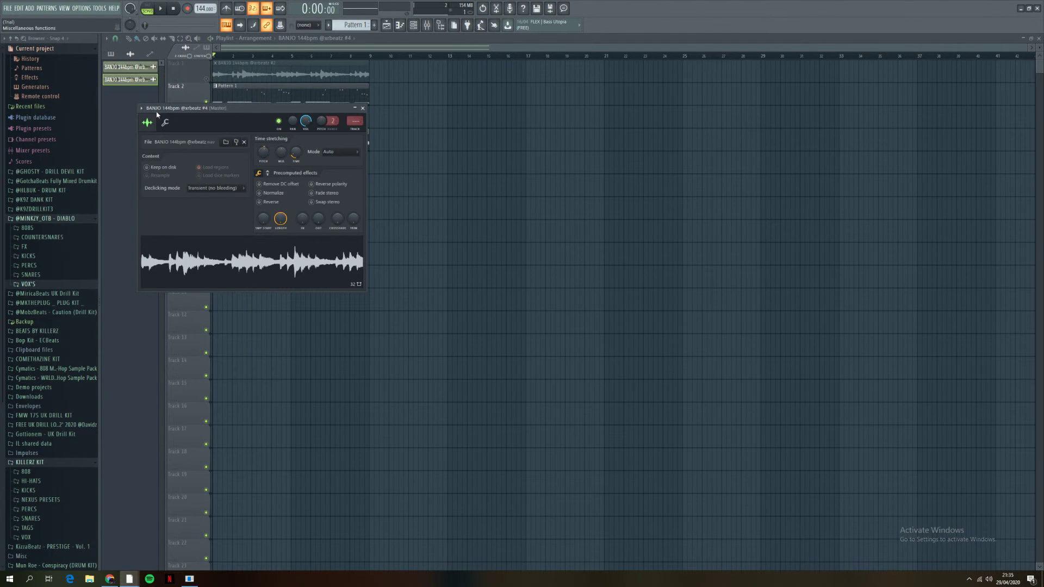
key(space)
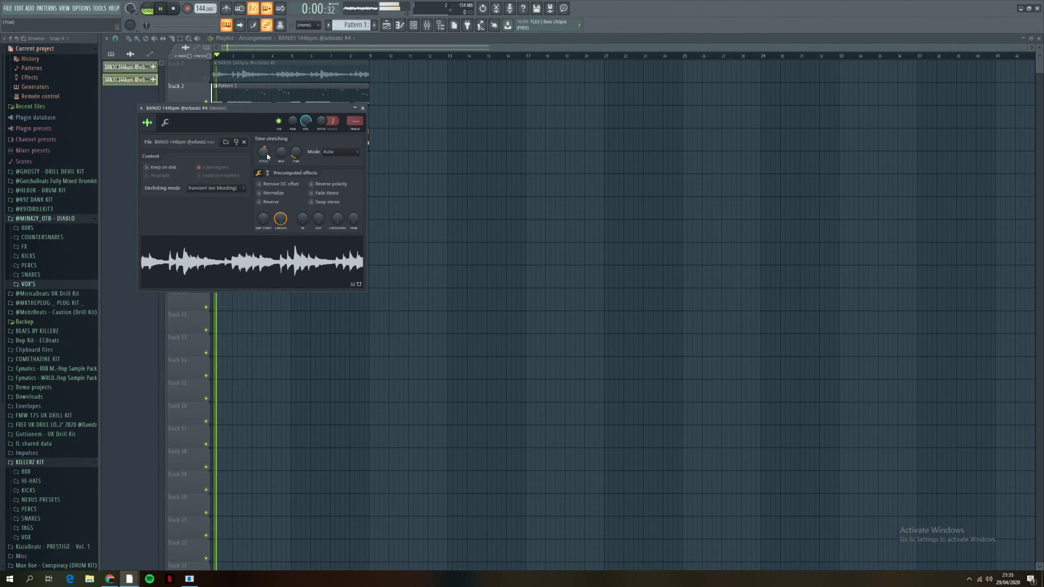
key(space)
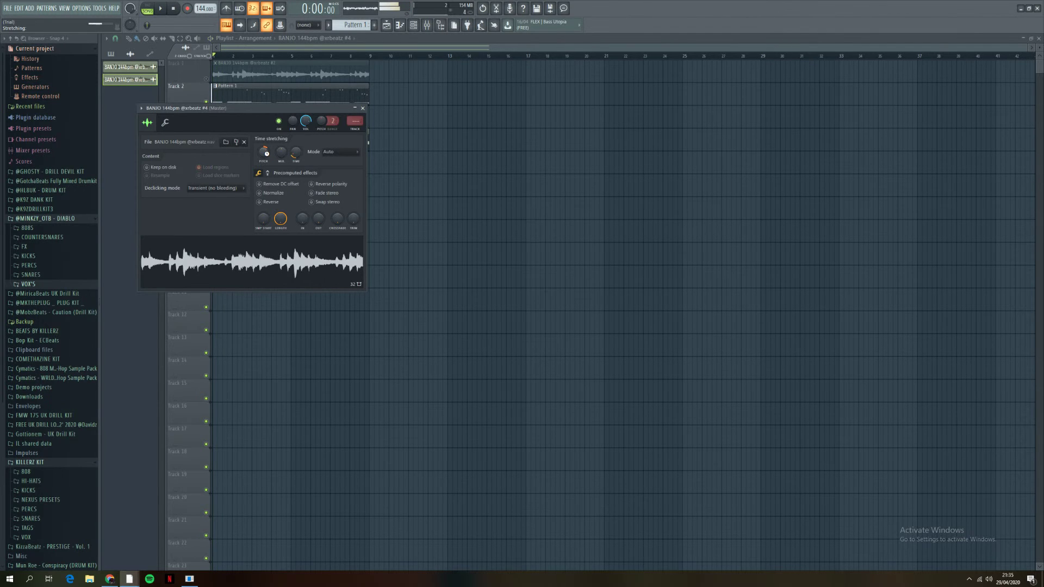
click(363, 108)
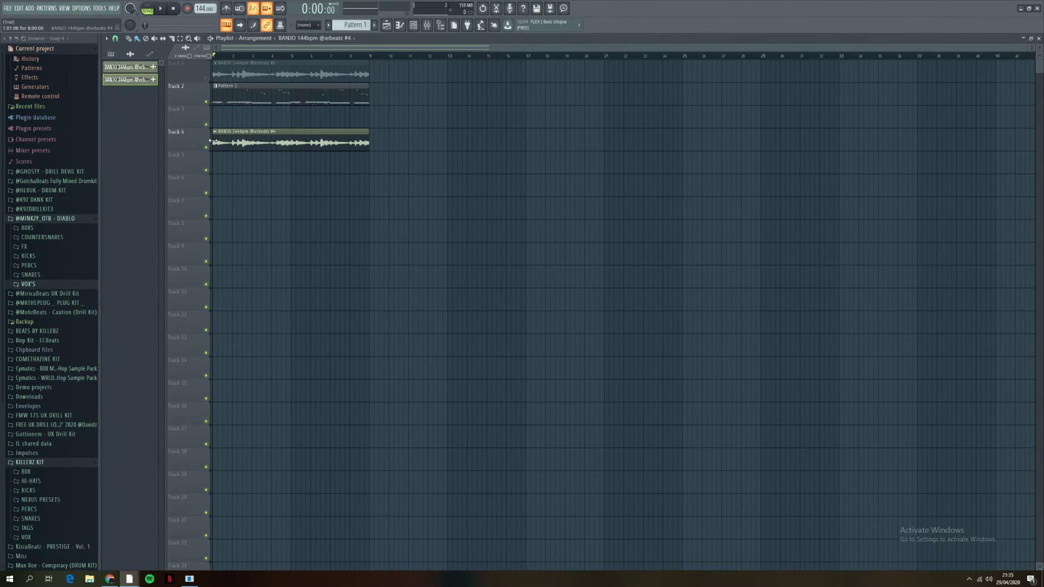
Step: Mute the Pattern 1 track and recheck the retuned banjo layer against the original clip
key(space)
key(space)
click(207, 102)
key(space)
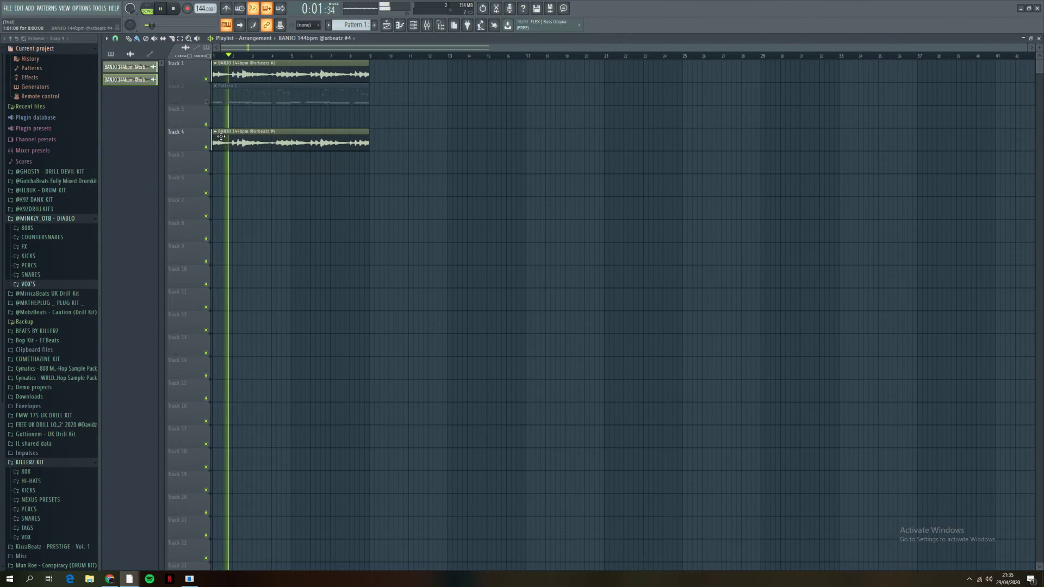
click(216, 129)
key(space)
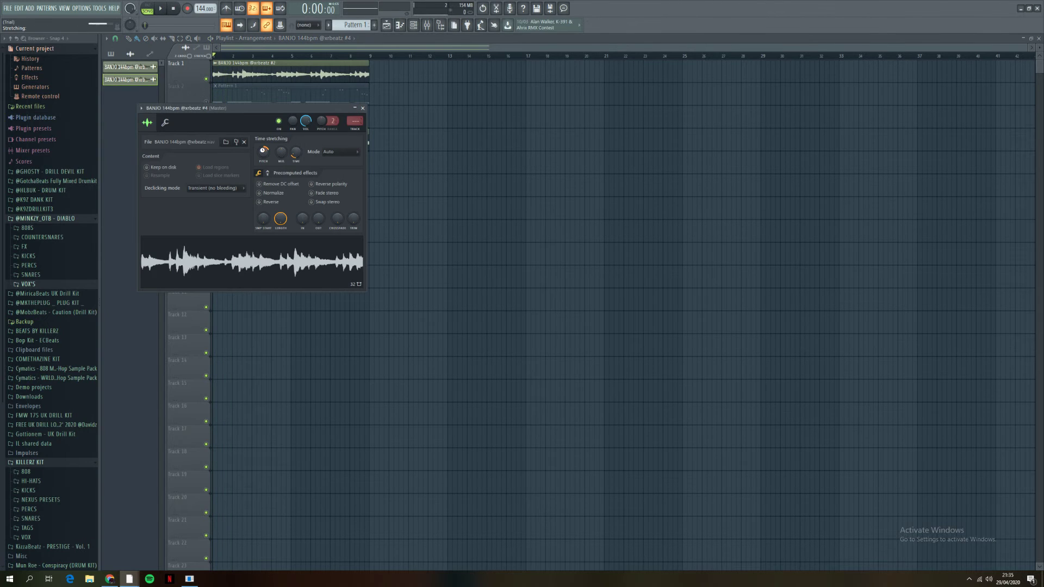
key(space)
key(space)
key(Escape)
key(space)
key(space)
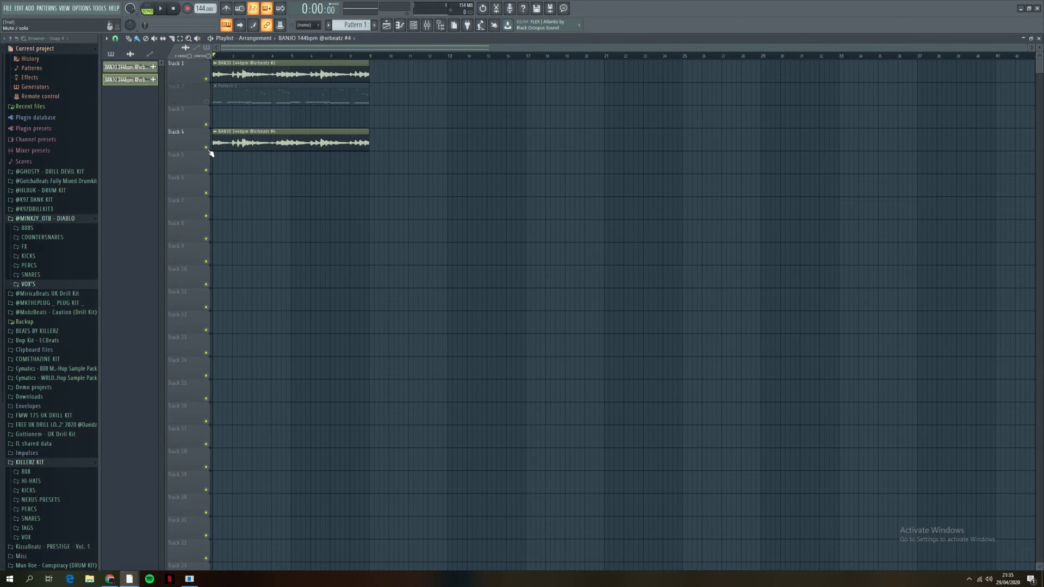
click(215, 64)
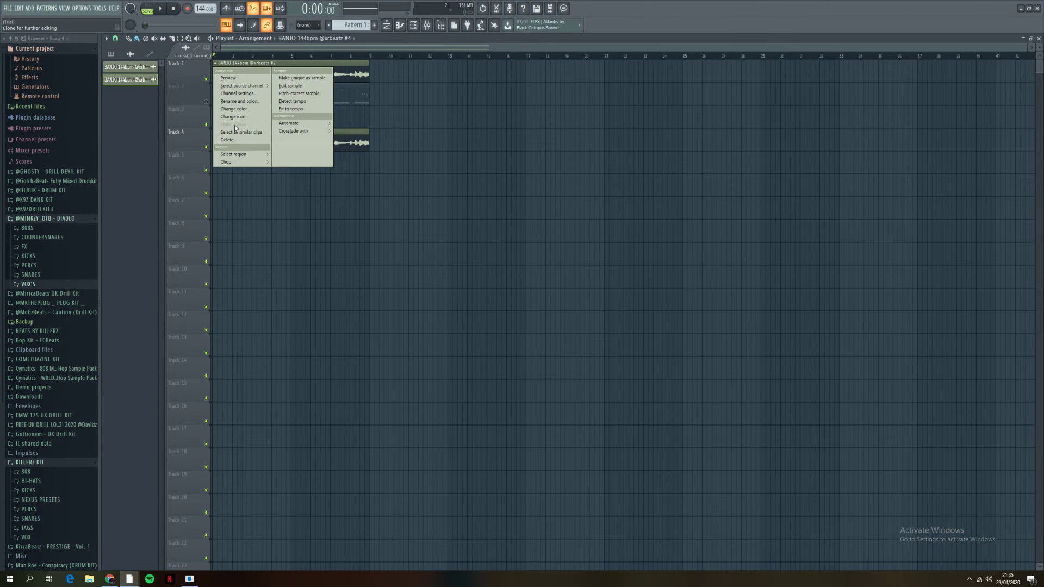
Step: Delete the Track 4 banjo clip, unmute the Pattern 1 drums on Track 2, and play them together
click(426, 185)
right_click(302, 148)
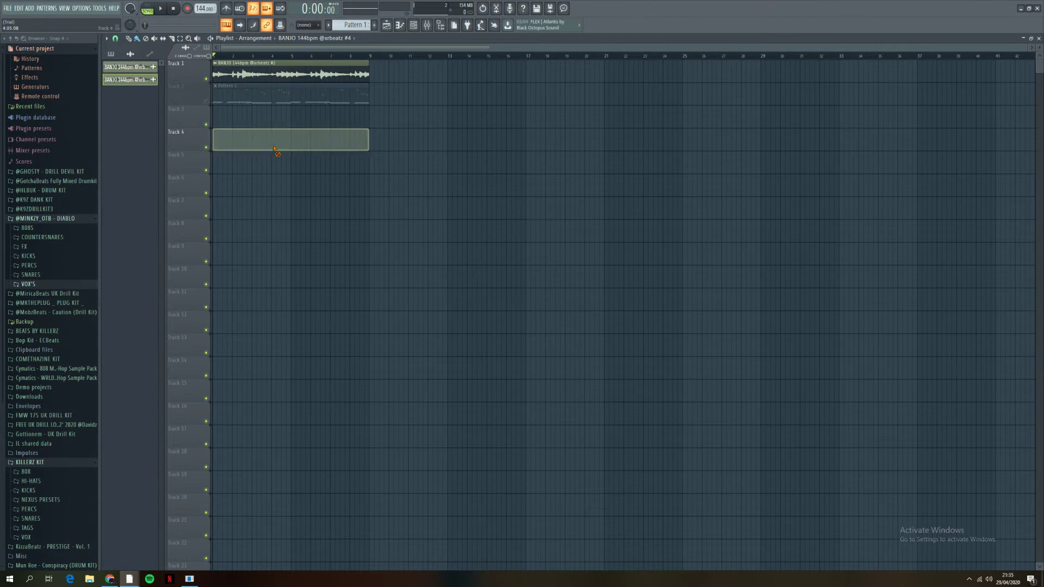
click(205, 102)
key(space)
key(space)
click(133, 67)
key(space)
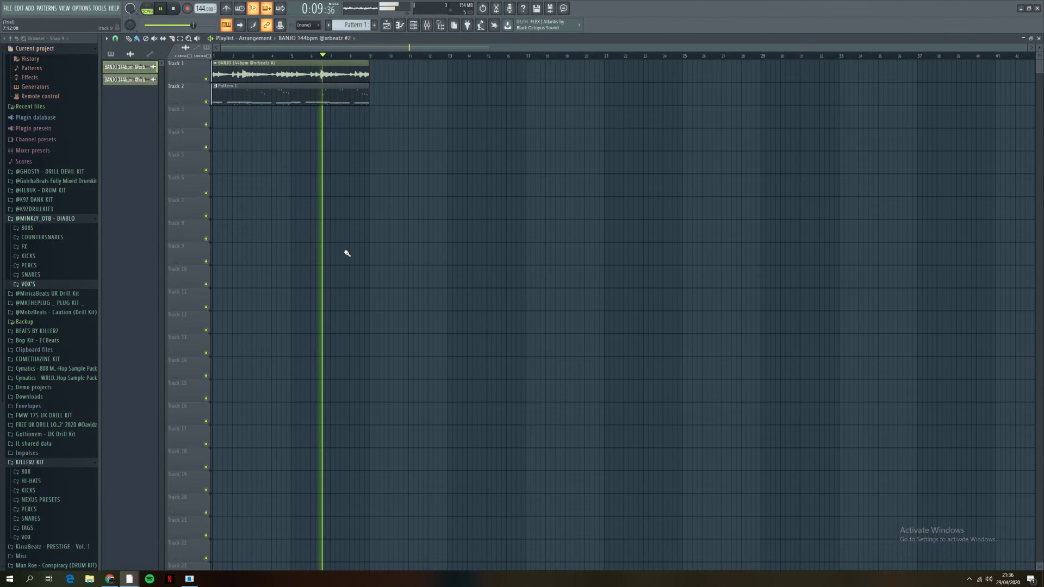
Step: Make the Track 1 banjo clip a unique sample saved as Part_1
key(space)
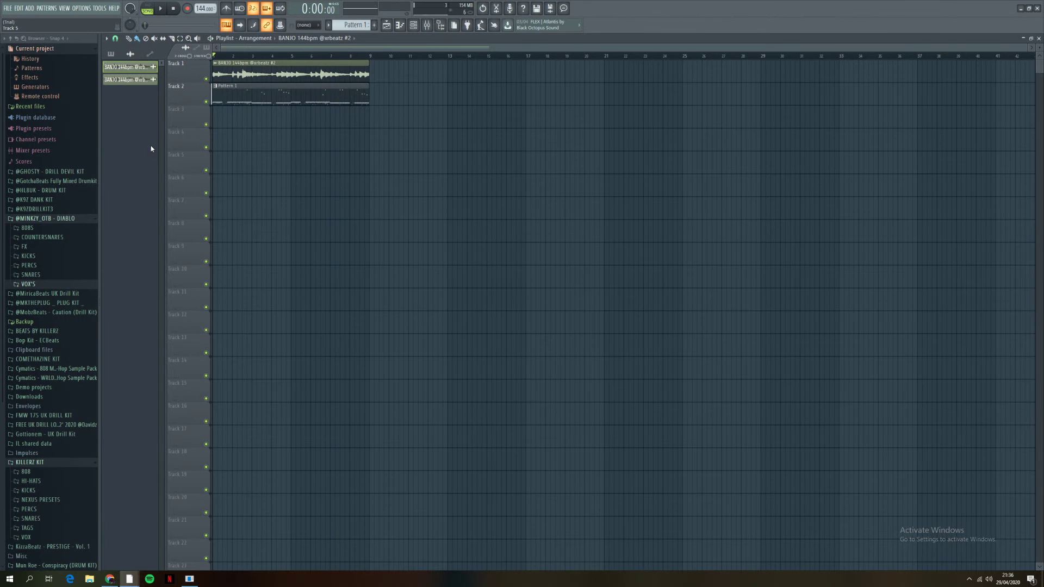
click(214, 63)
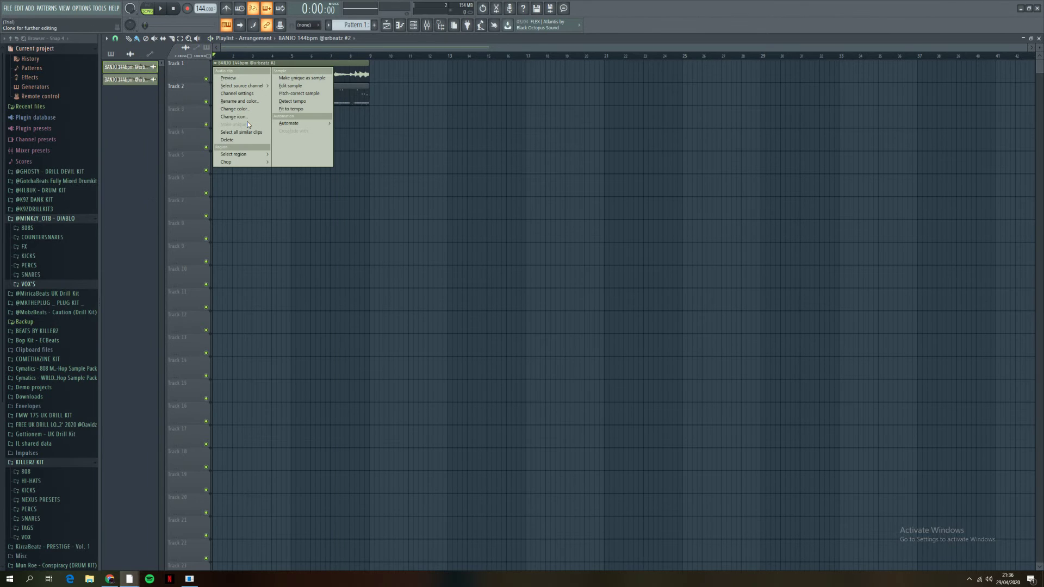
click(305, 79)
click(585, 315)
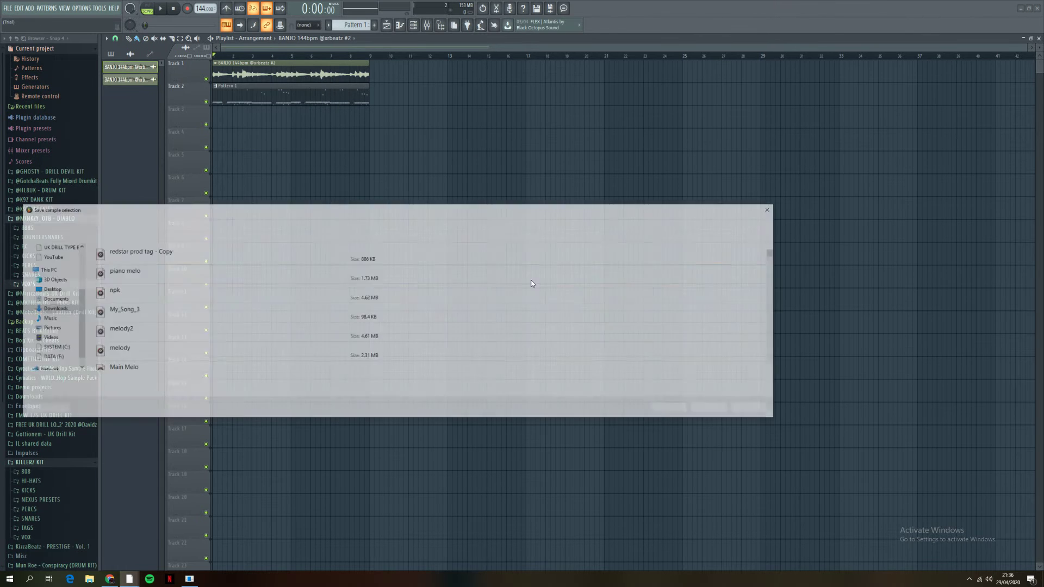
click(713, 409)
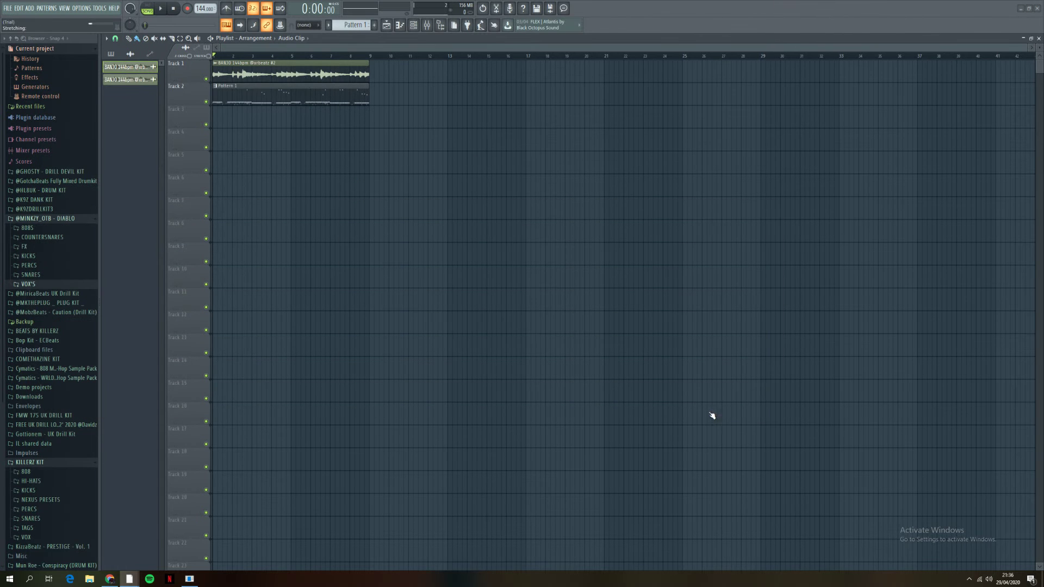
Step: Place the new banjo sample on Track 3 and check its channel and clip settings
drag(125, 89, 247, 121)
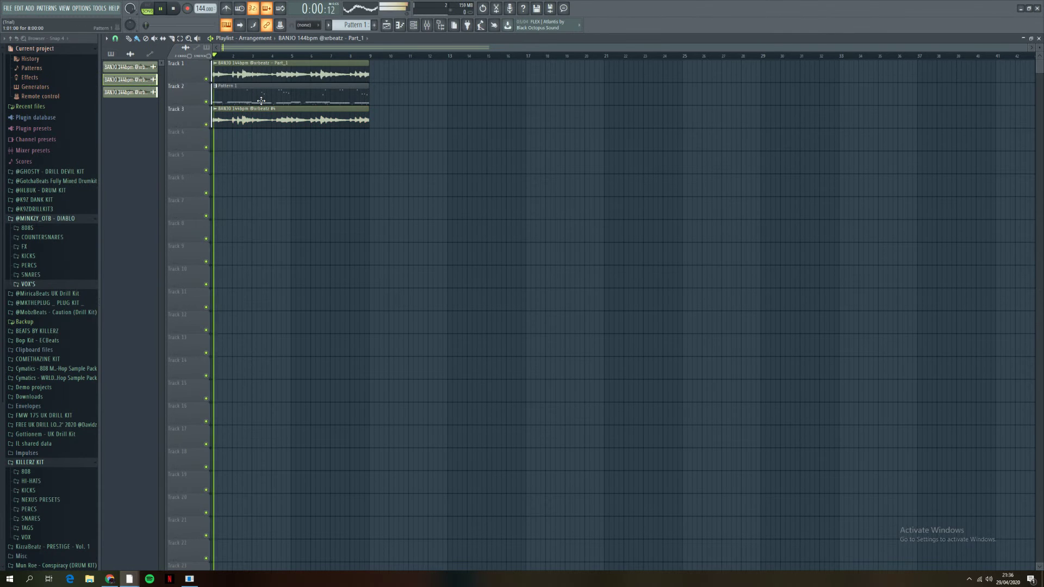
double_click(241, 123)
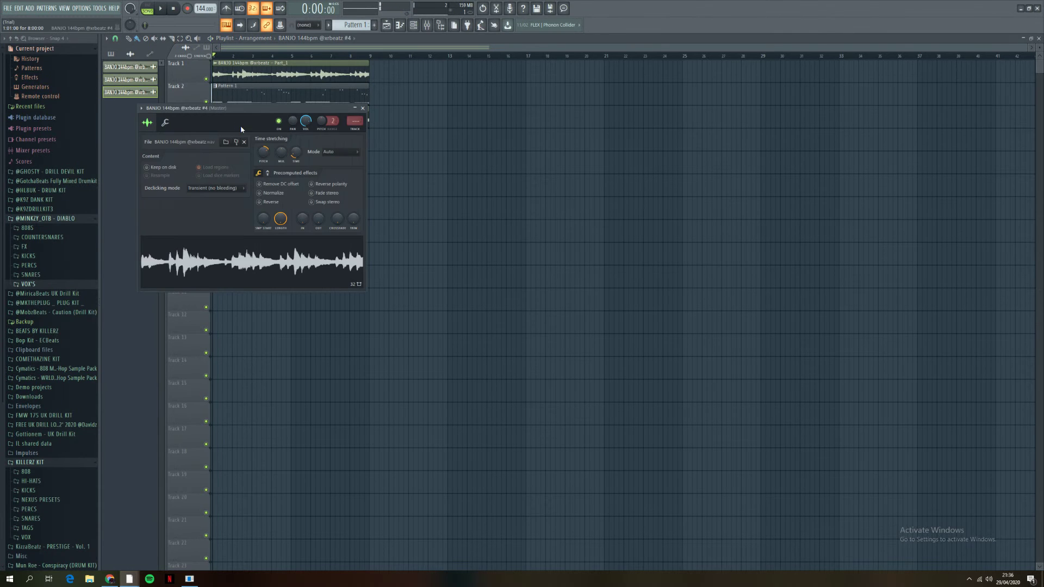
click(363, 108)
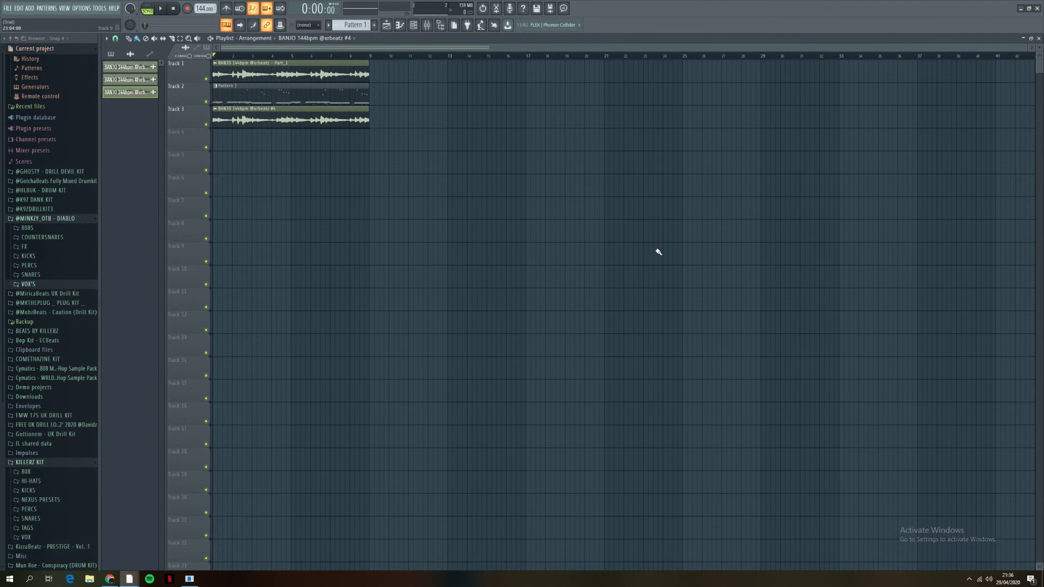
double_click(313, 120)
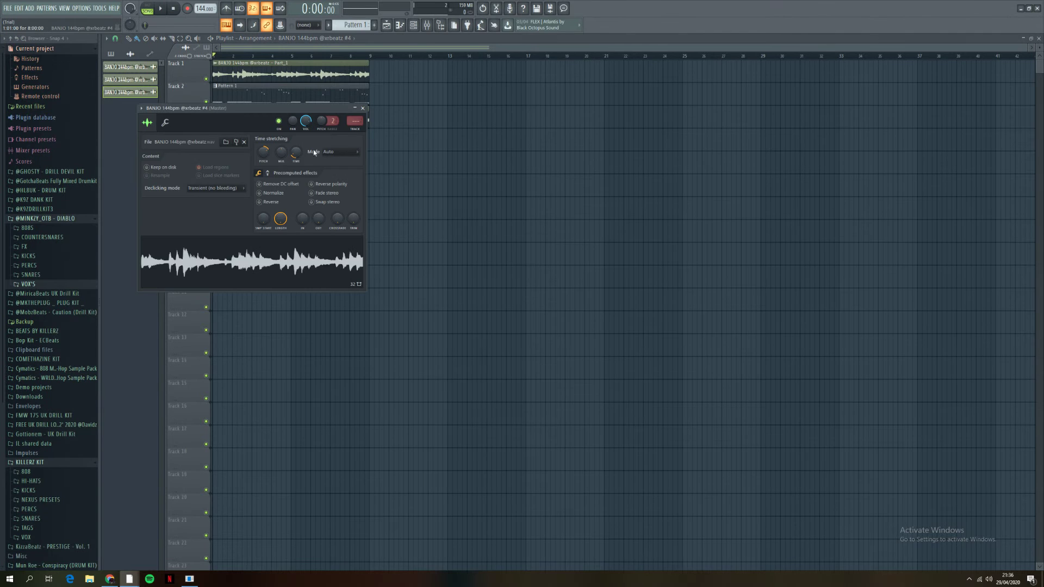
click(363, 109)
right_click(299, 118)
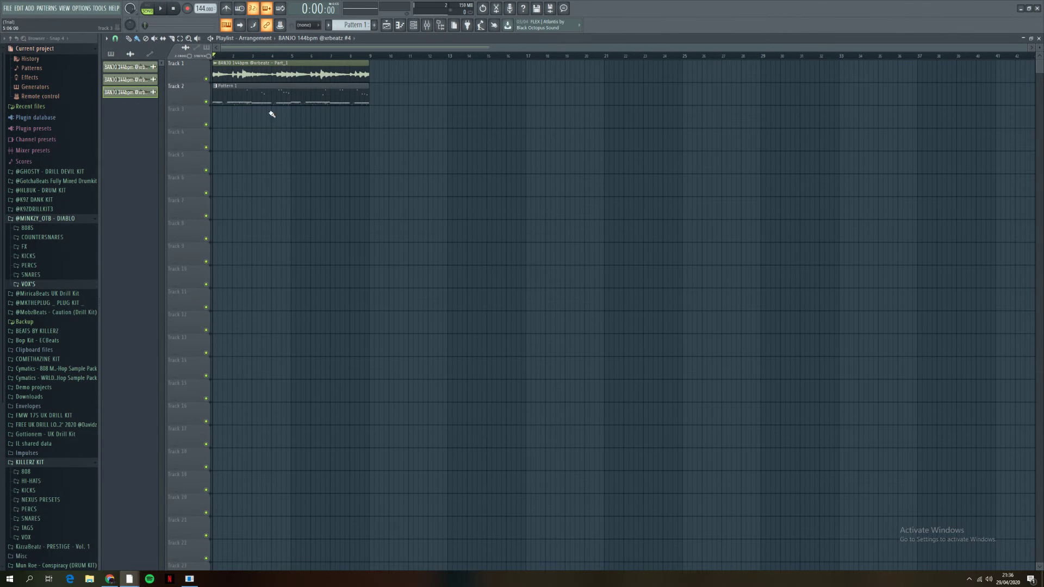
click(111, 54)
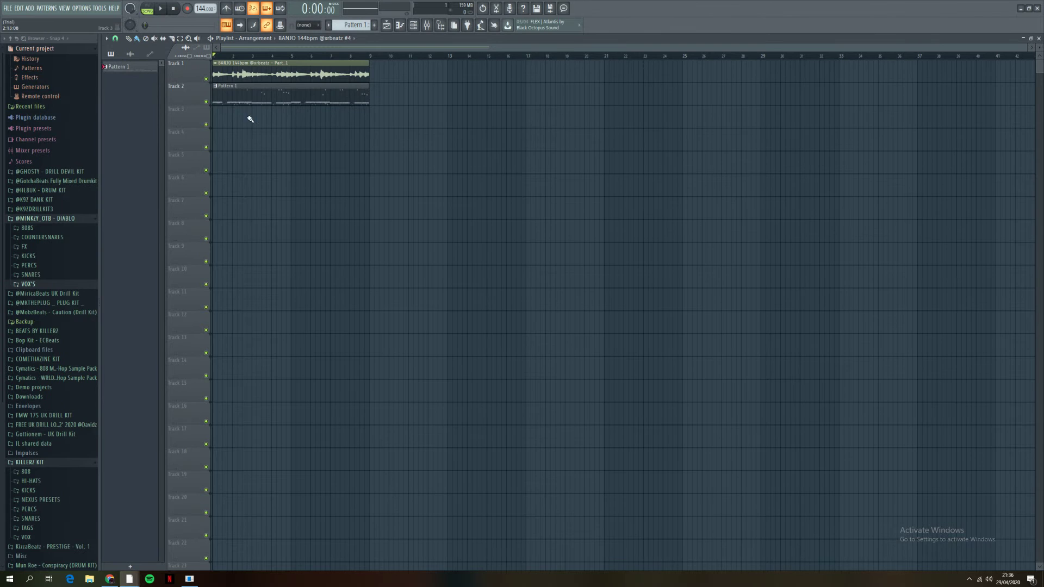
click(134, 69)
click(131, 54)
click(125, 92)
click(244, 125)
drag(269, 123, 240, 124)
key(space)
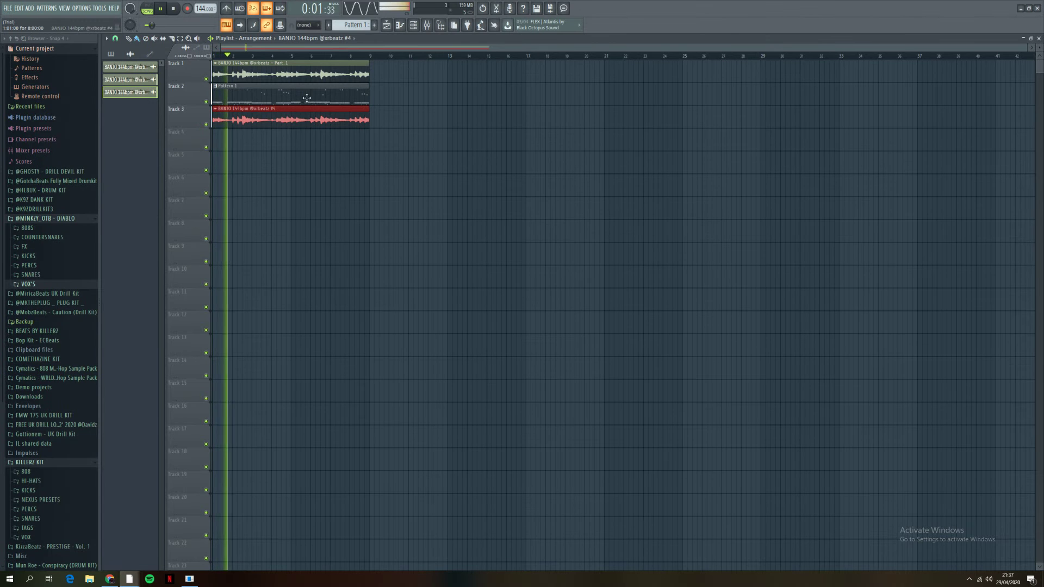
key(space)
ctrl+scroll(355, 63, up, 3)
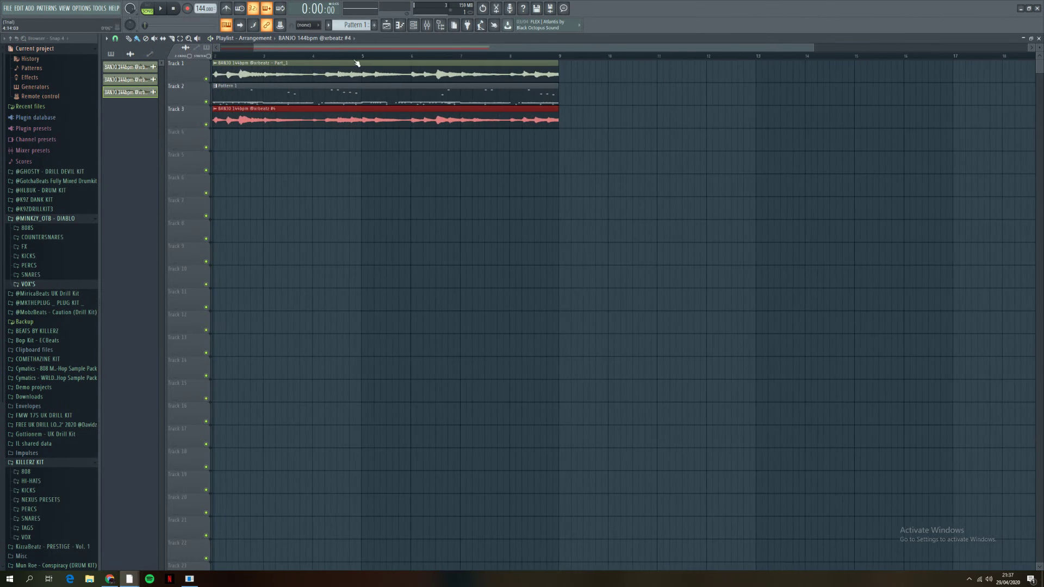
ctrl+scroll(355, 63, up, 3)
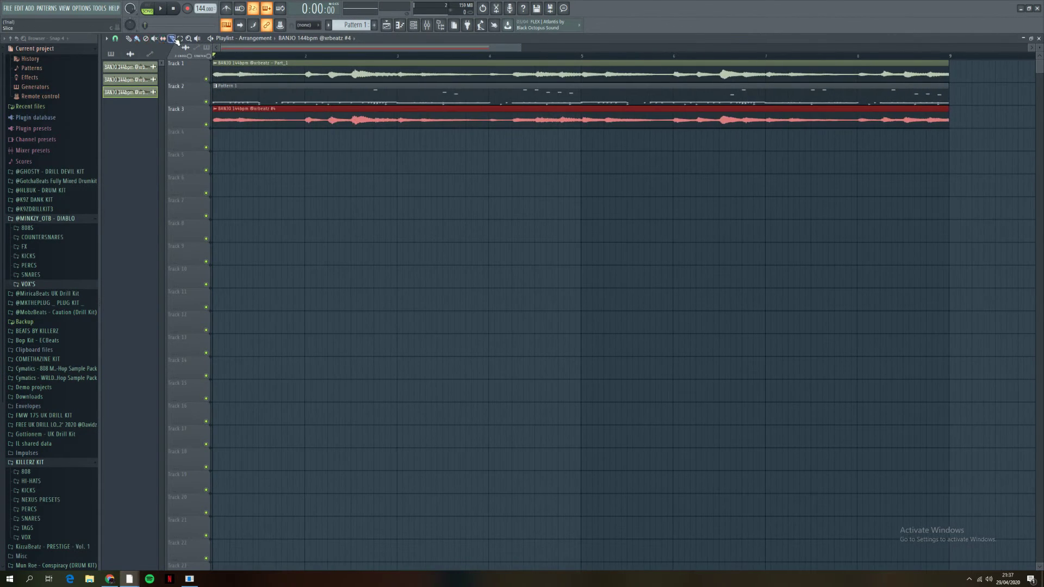
click(236, 120)
click(129, 39)
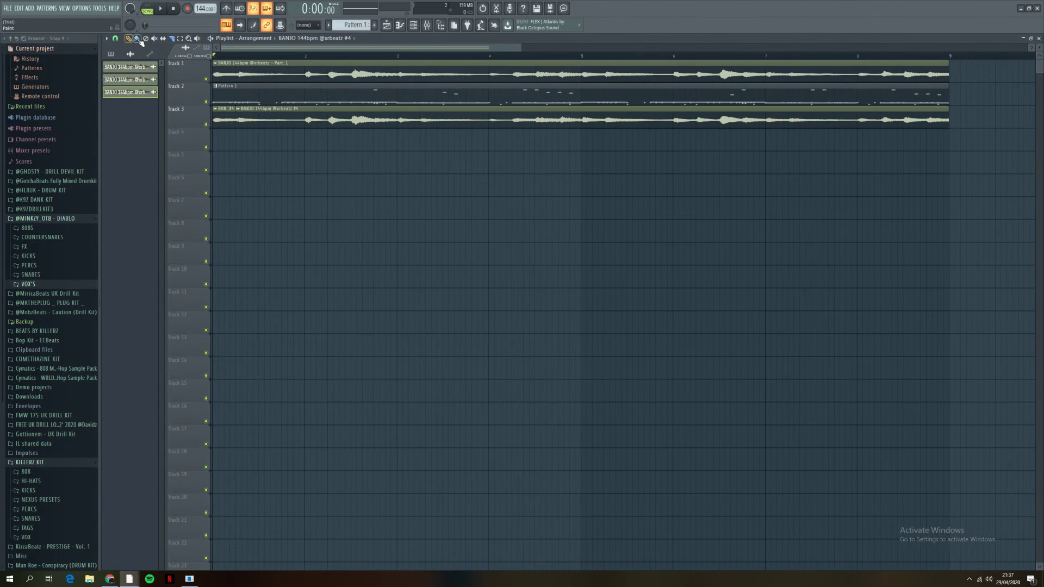
right_click(282, 123)
right_click(235, 120)
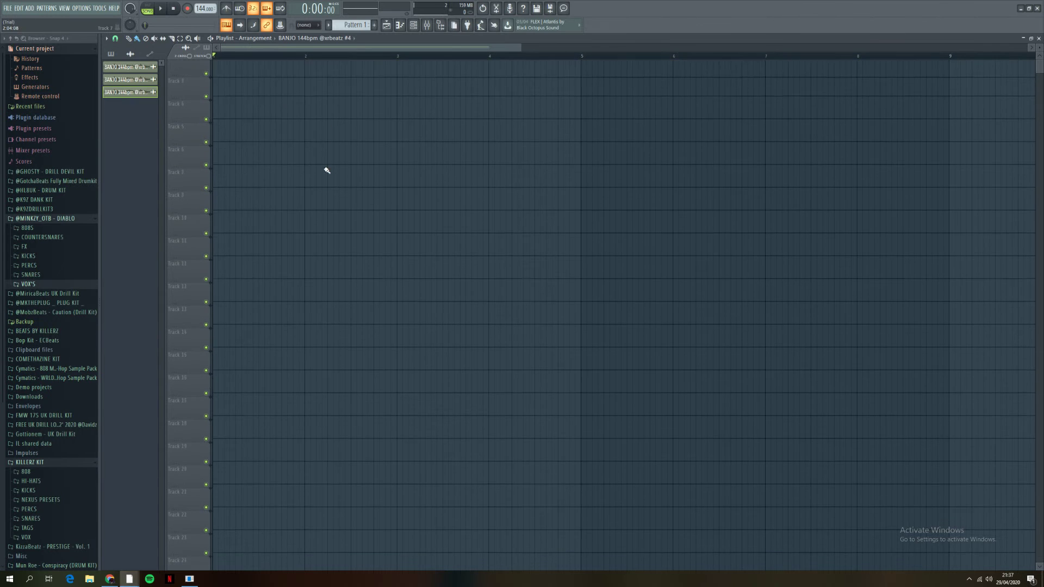
Step: Add the GHOSTY PIANO 2 Nexus preset from NEXUS PRESETS as a new channel
key(F6)
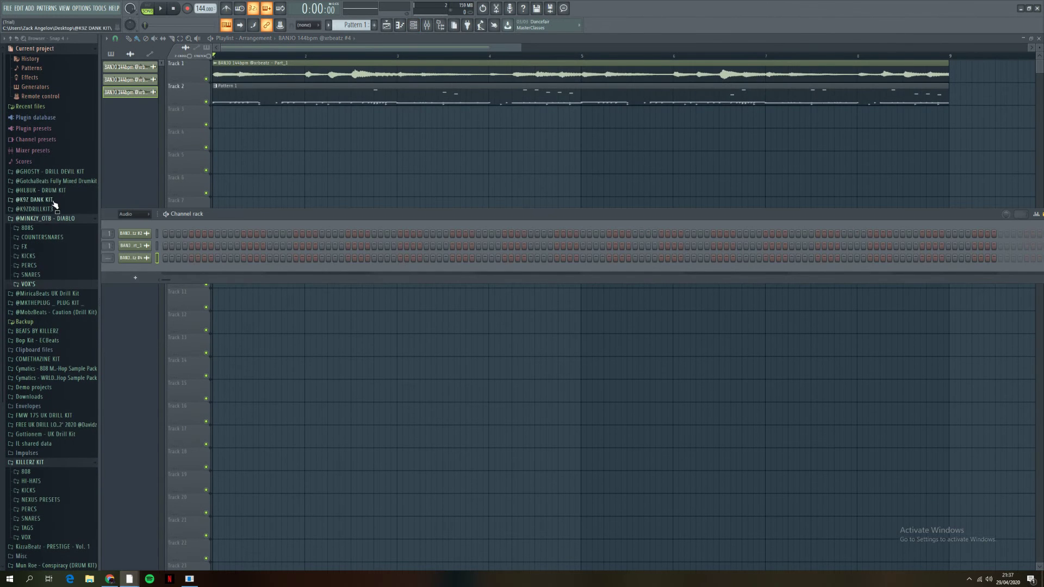
click(53, 174)
click(52, 228)
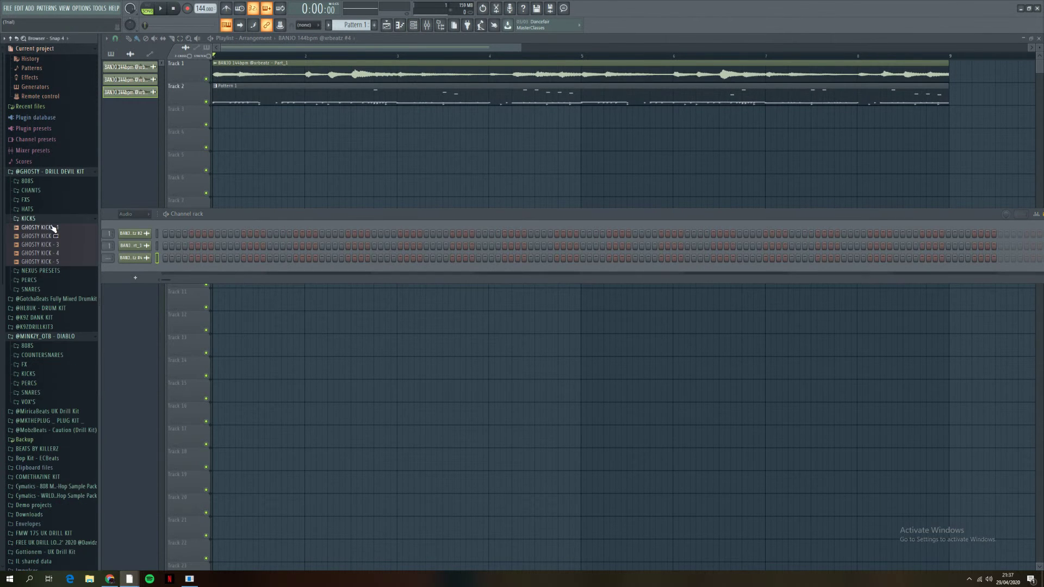
scroll(134, 216, down, 1)
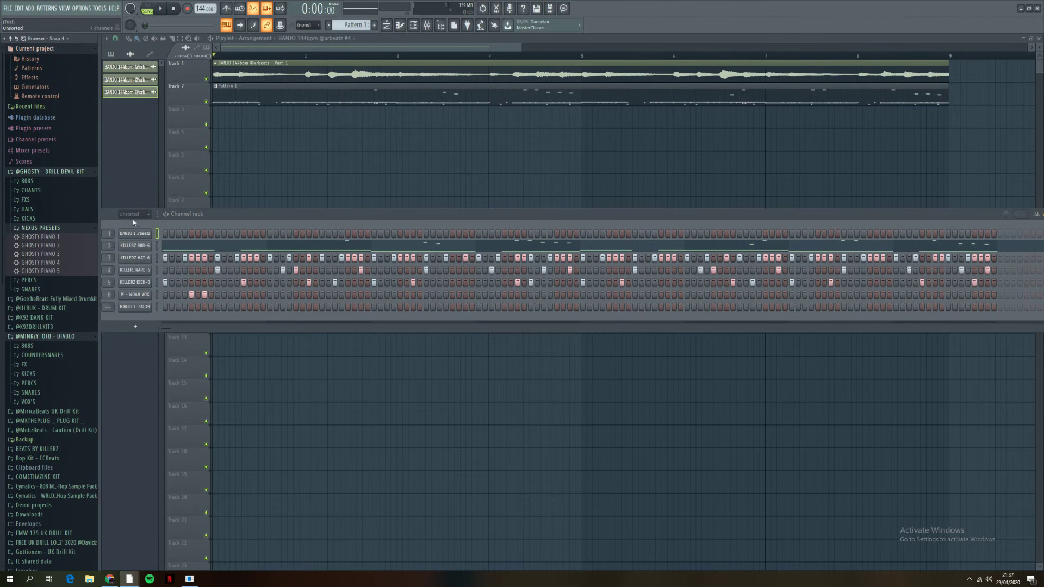
right_click(131, 308)
click(134, 308)
drag(51, 251, 134, 319)
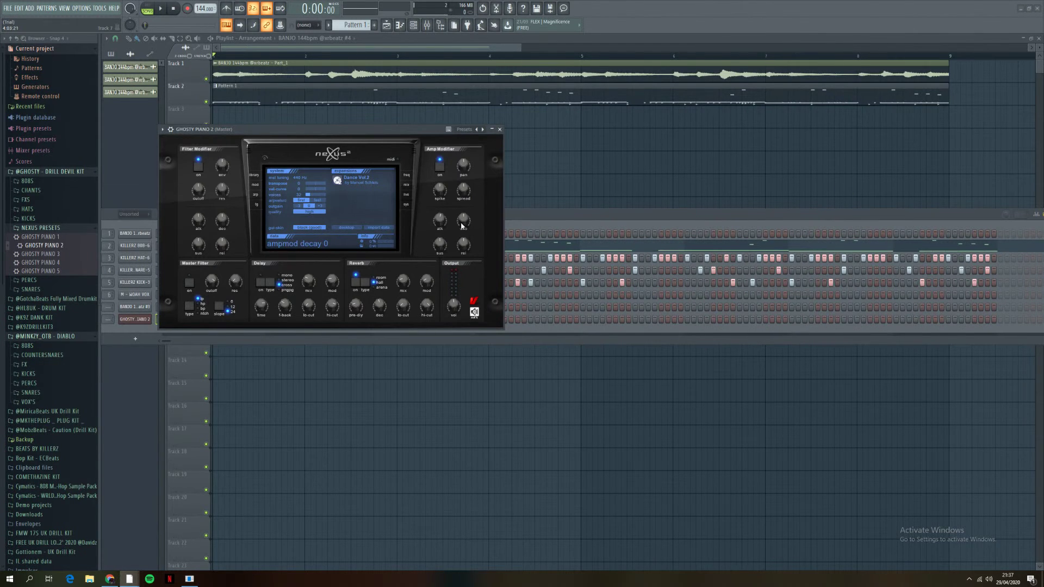
click(500, 129)
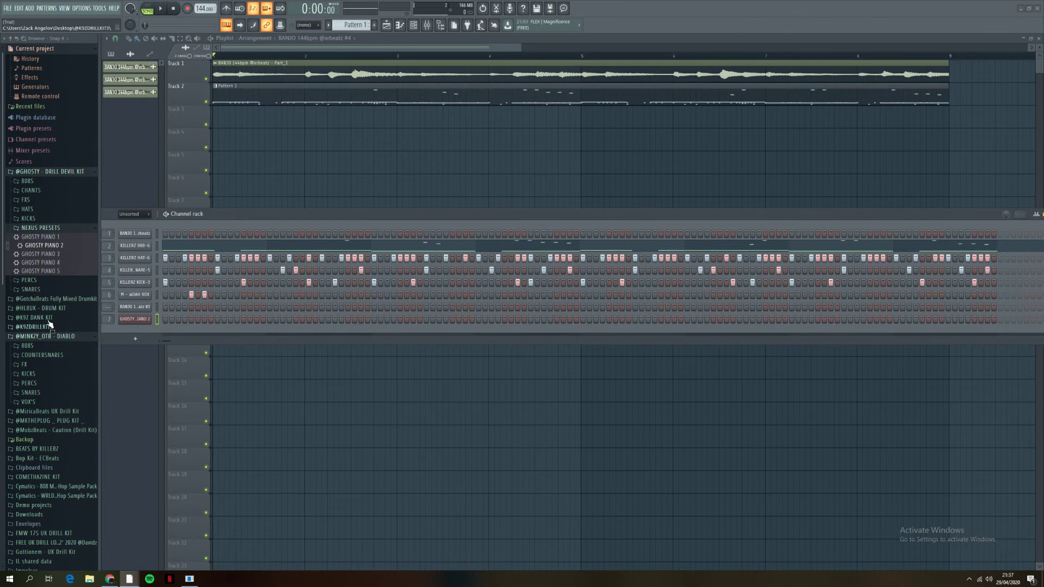
click(41, 228)
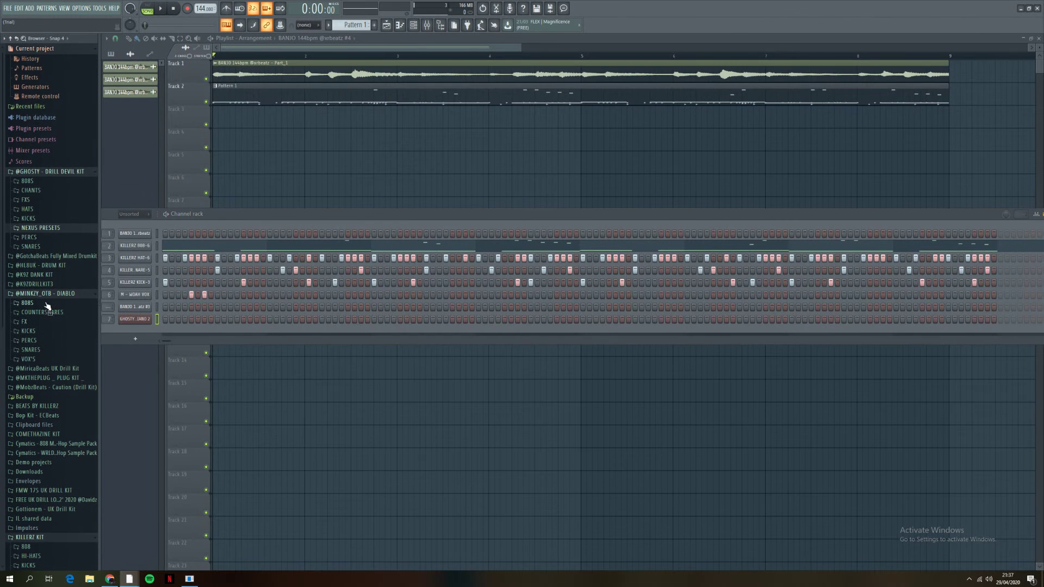
click(49, 294)
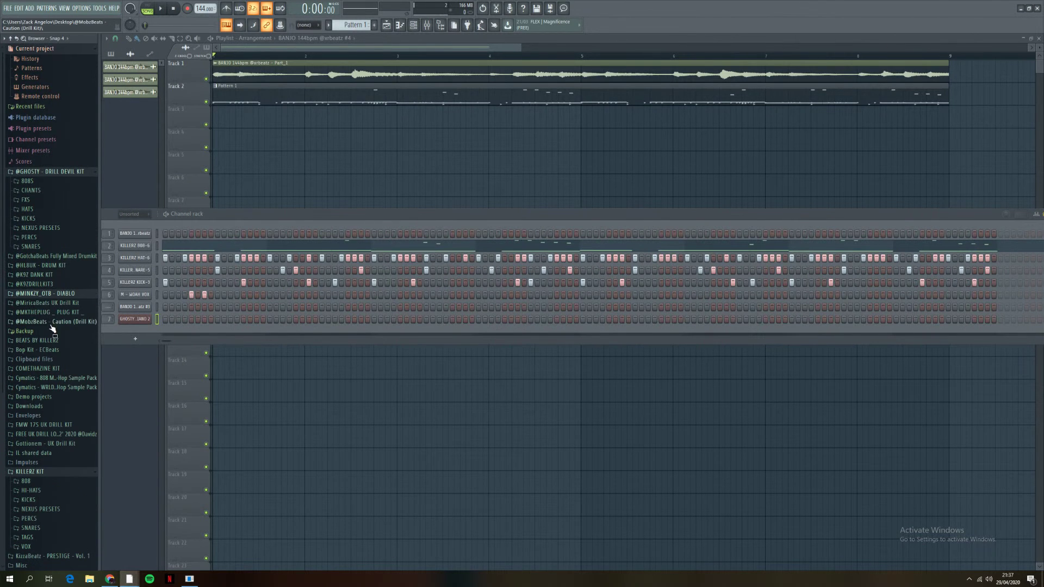
click(50, 306)
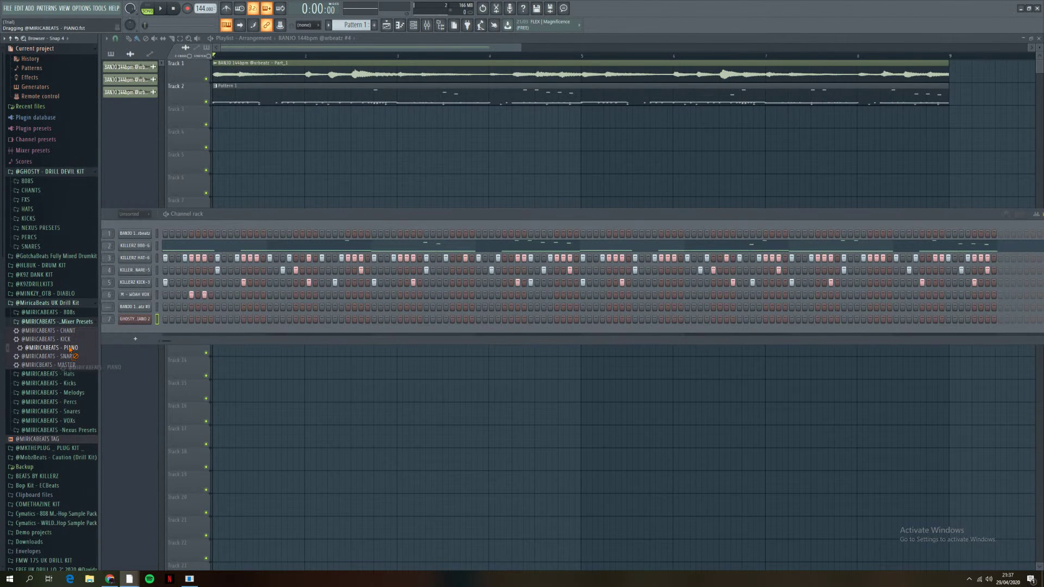
key(F9)
drag(69, 353, 269, 253)
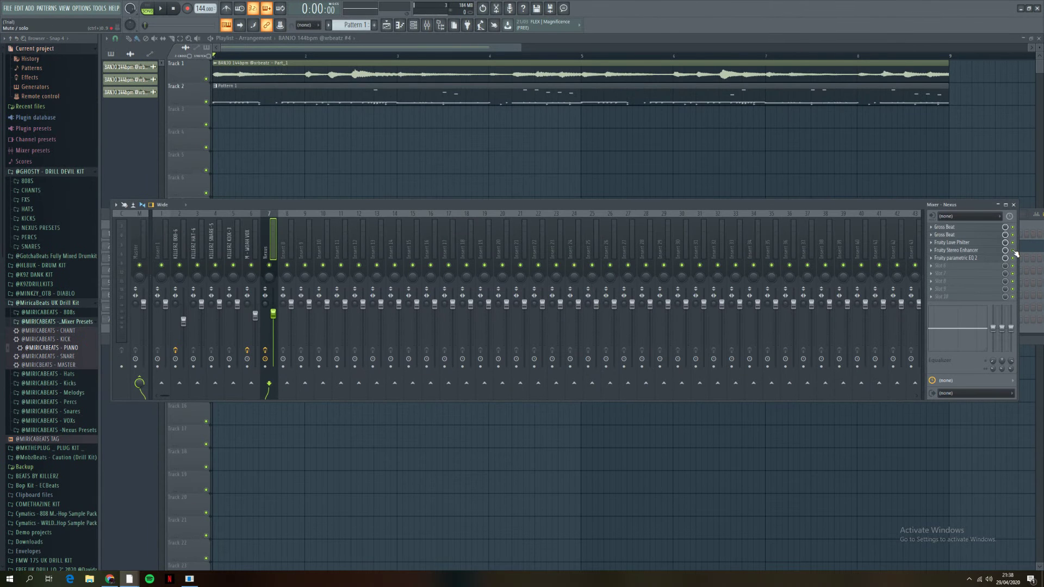
Step: Open the GHOSTY PIANO 2 channel's piano roll and play its existing melody
key(F9)
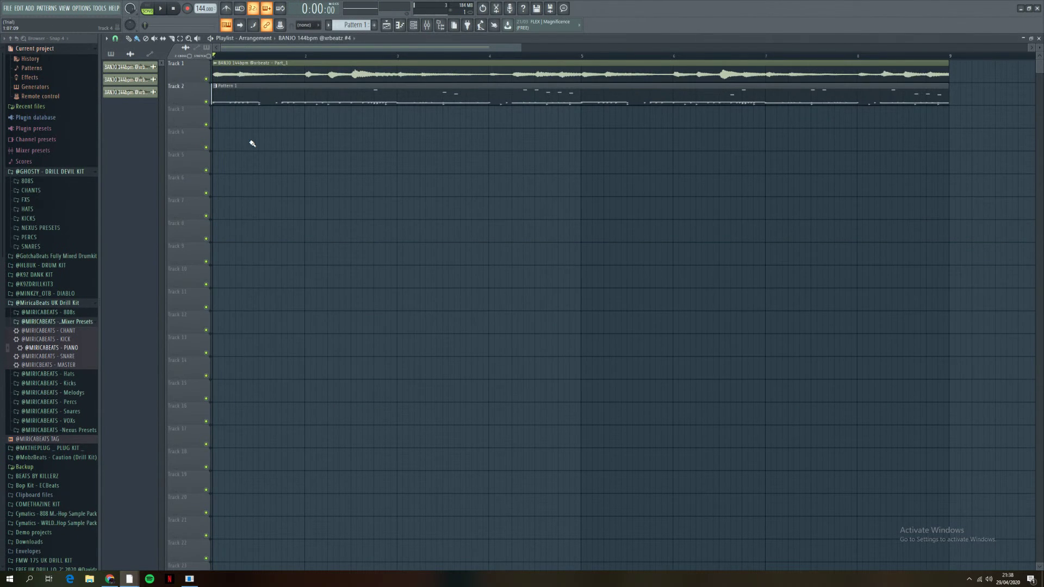
key(F6)
right_click(120, 317)
click(152, 320)
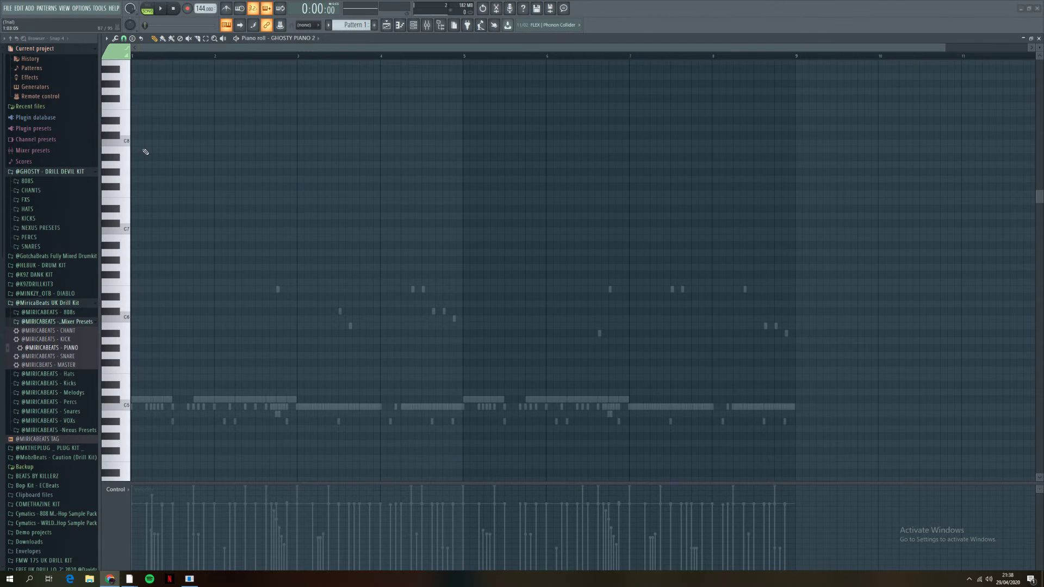
key(space)
key(space)
Step: Place an F7 note at bar 1, try a D#7 and G#7 after it, and delete the G#7
click(130, 152)
drag(133, 129, 129, 197)
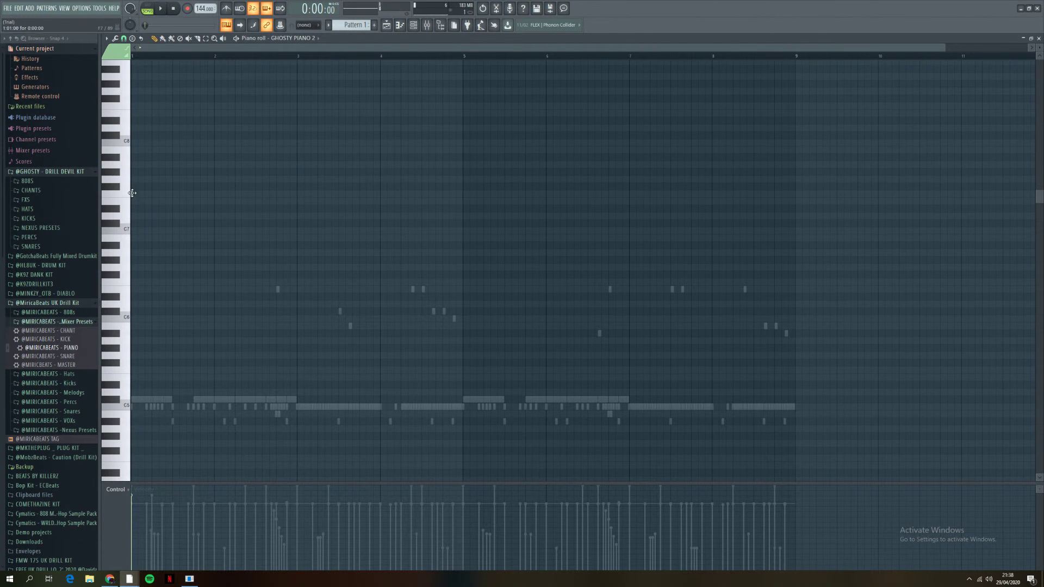
click(133, 193)
key(space)
key(space)
key(space)
key(space)
key(space)
key(space)
mouse_move(151, 190)
mouse_down()
mouse_move(151, 220)
mouse_move(168, 174)
mouse_move(145, 172)
mouse_up()
key(space)
key(space)
key(space)
key(space)
click(152, 173)
key(space)
key(space)
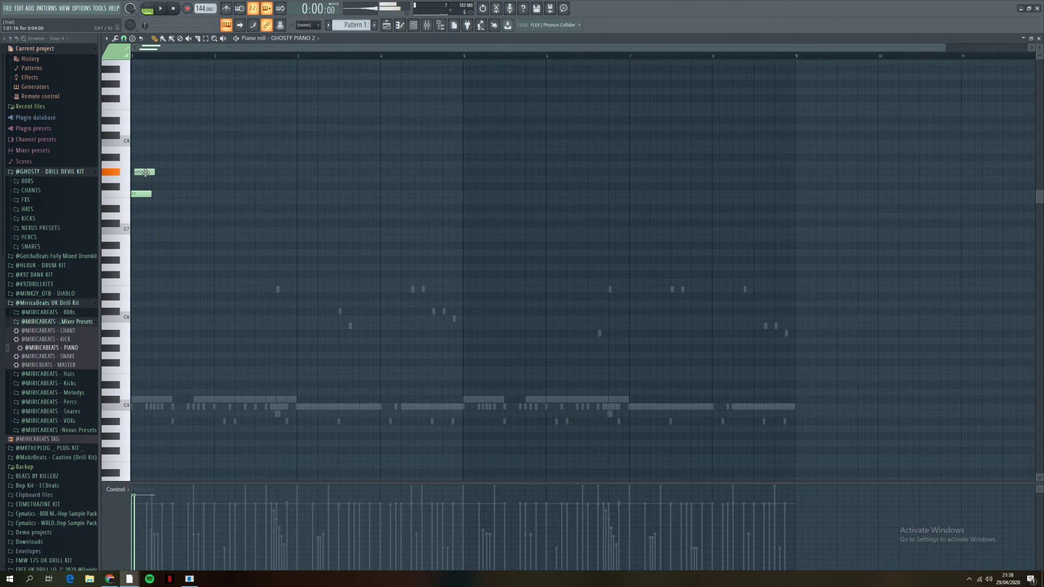
right_click(145, 173)
Step: Drop the F7 note down an octave and audition the pattern
key(space)
key(space)
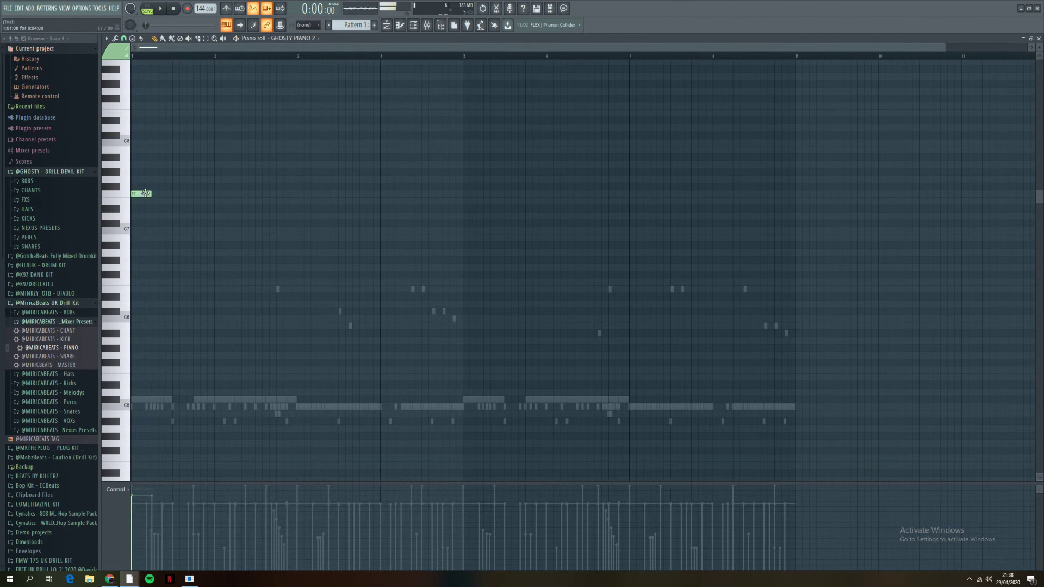
key(ctrl+Down)
key(space)
scroll(215, 298, up, 1)
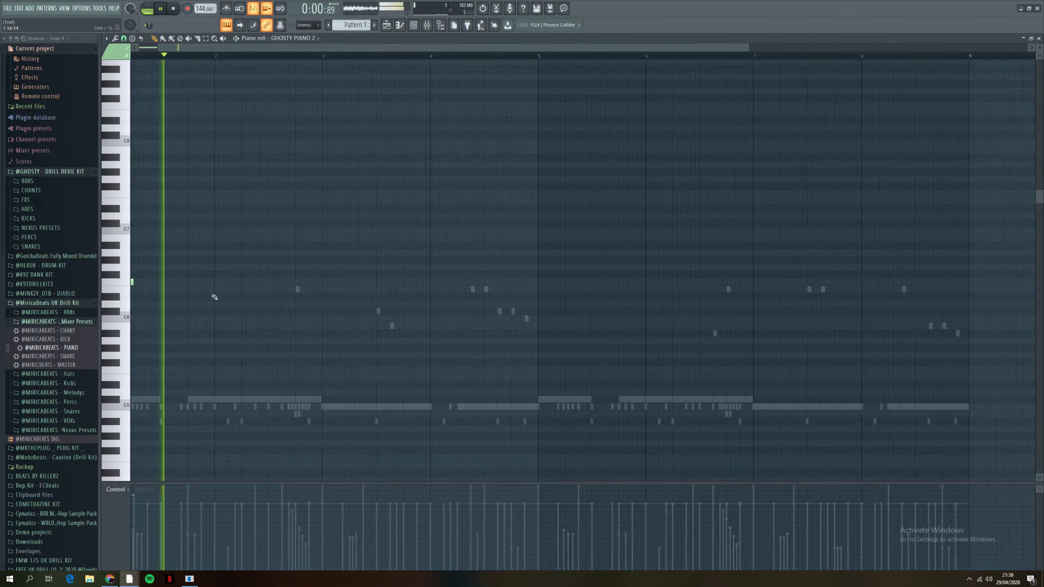
scroll(215, 298, up, 2)
key(space)
drag(270, 48, 239, 48)
key(space)
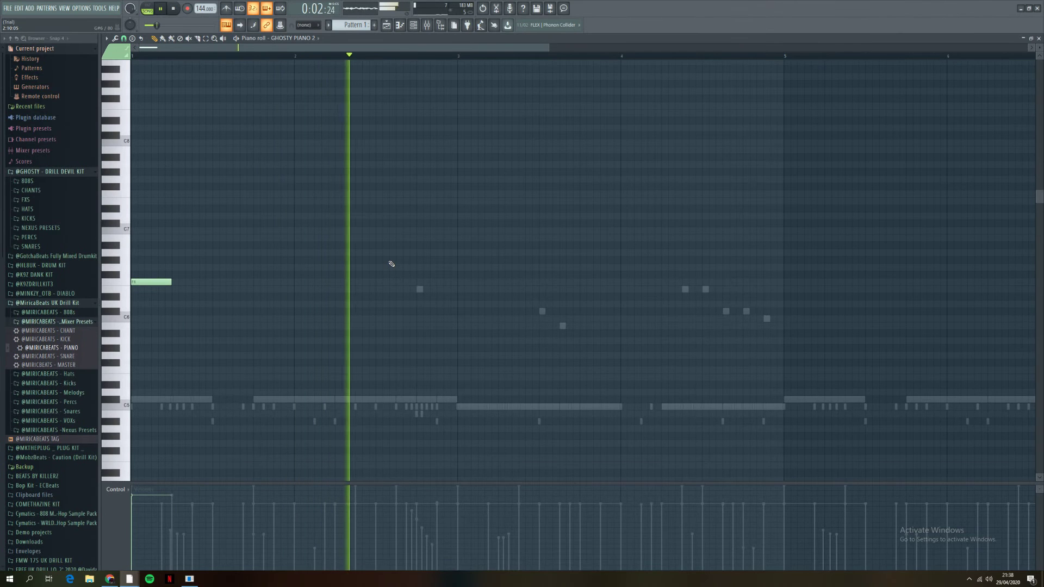
key(space)
Step: Add a bar-2 note lowered toward C6, then raise both notes an octave
key(space)
key(space)
key(space)
key(space)
drag(215, 282, 310, 282)
key(space)
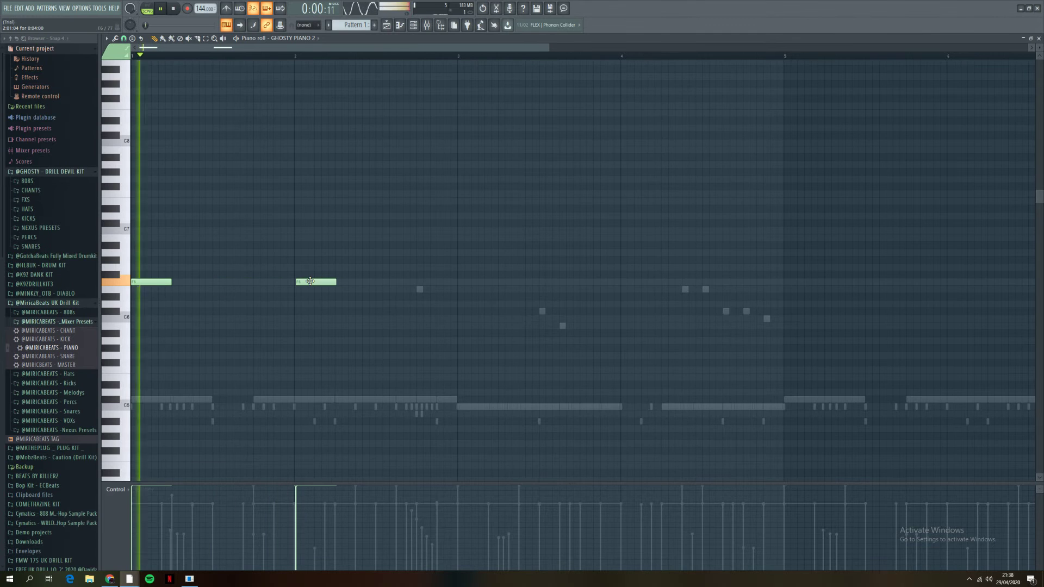
key(space)
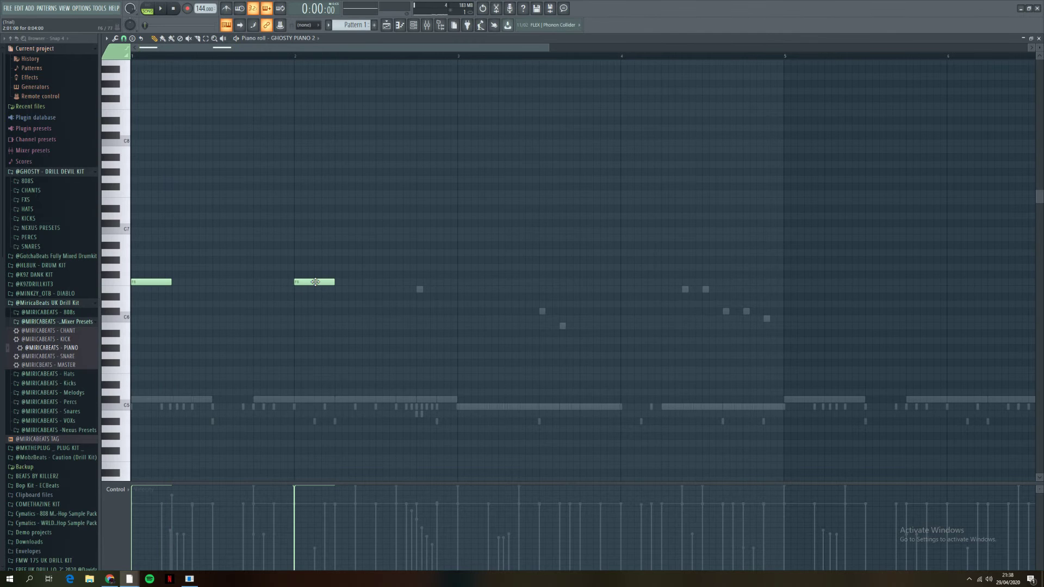
drag(314, 282, 314, 322)
key(space)
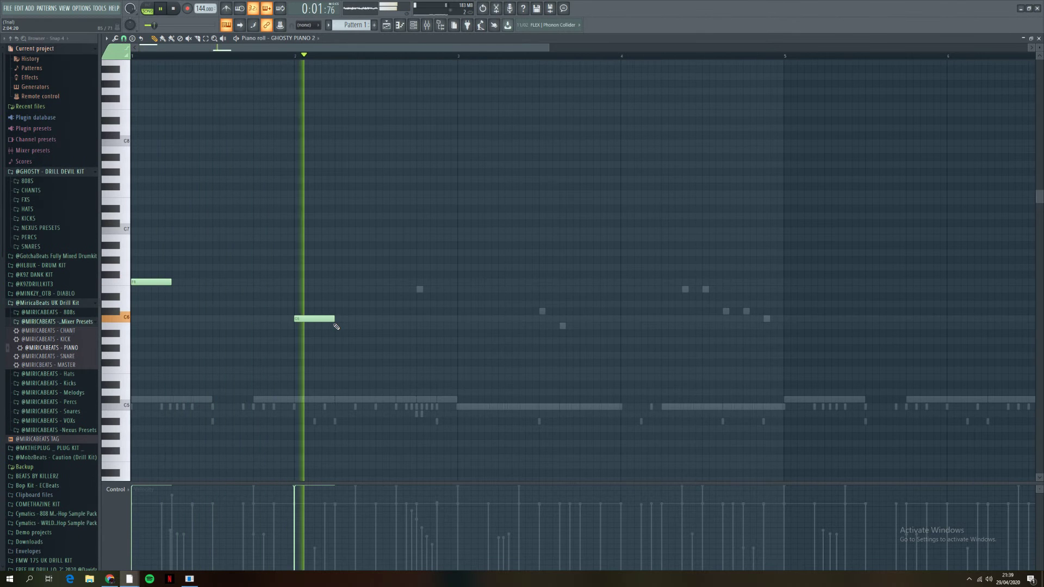
key(space)
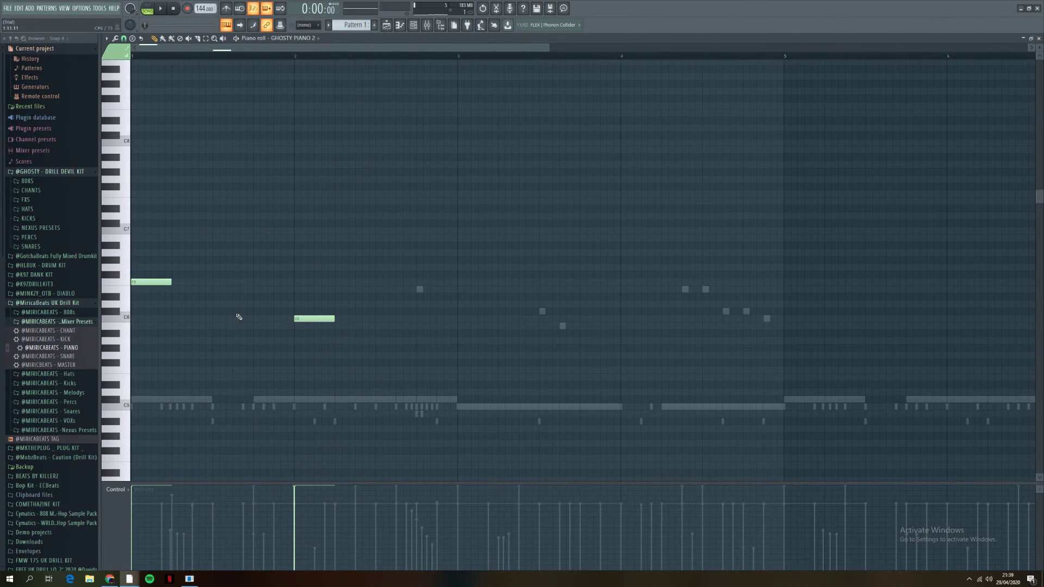
key(ctrl+Up)
key(space)
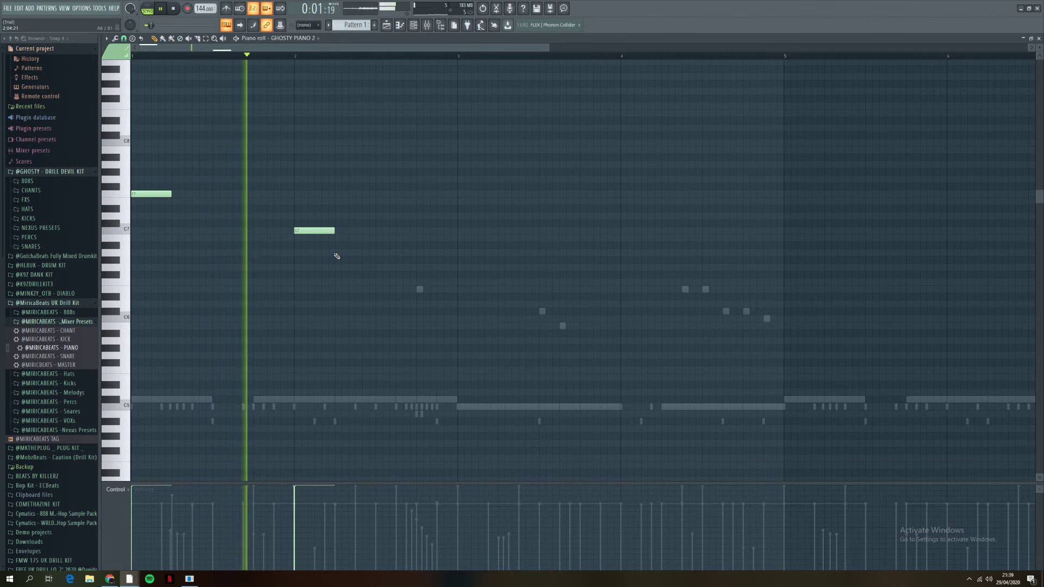
key(space)
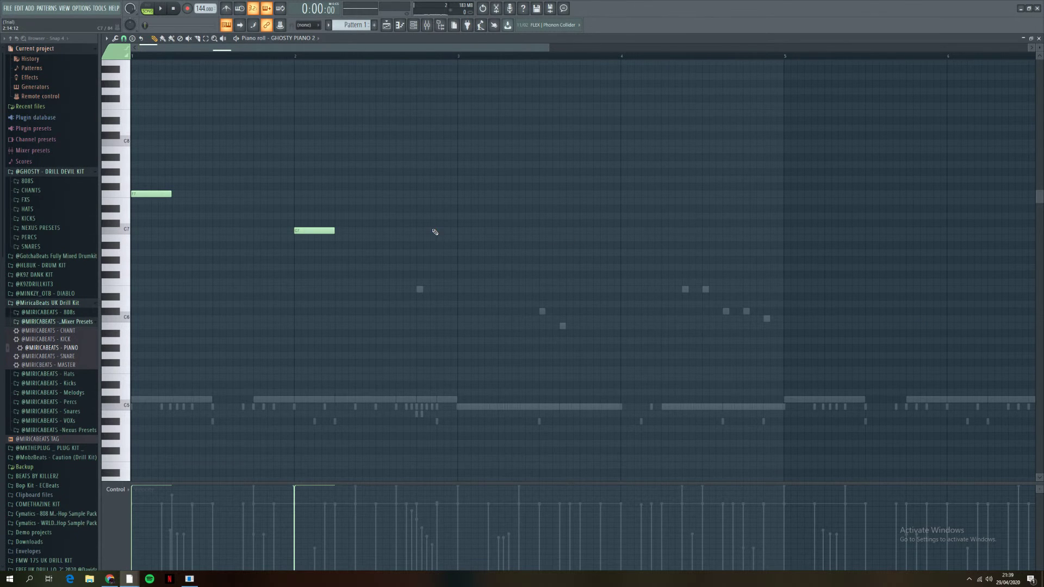
Step: Shorten the F7 note and add a short note just above and after it
drag(171, 194, 149, 198)
scroll(143, 197, up, 3)
click(140, 171)
drag(140, 166, 142, 166)
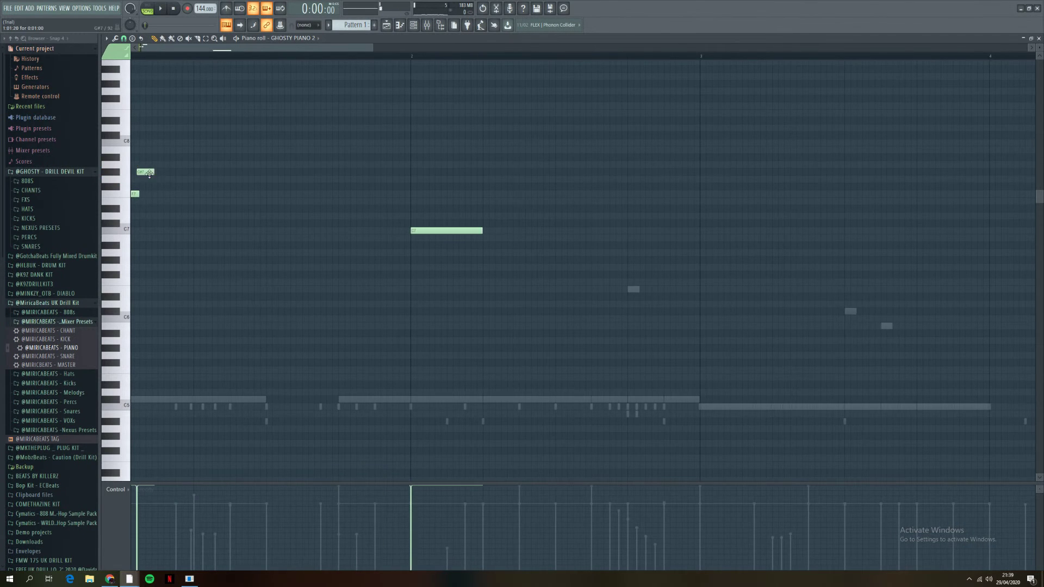
key(space)
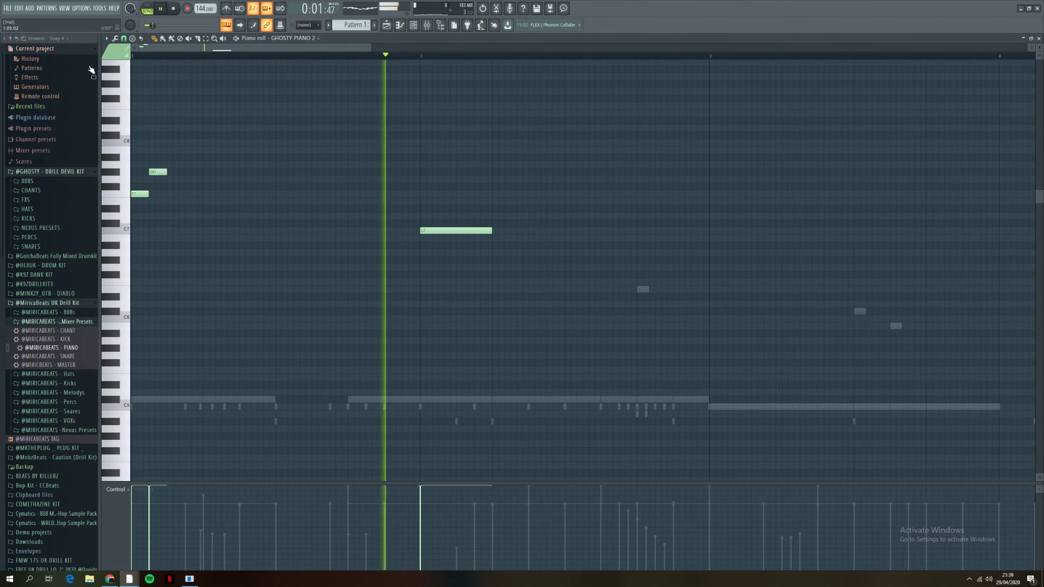
key(space)
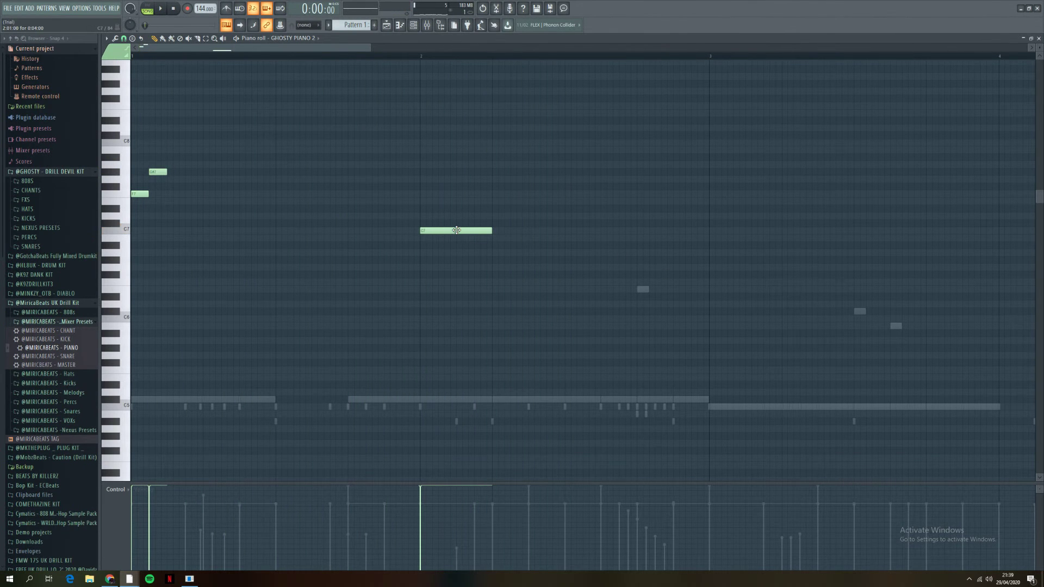
key(space)
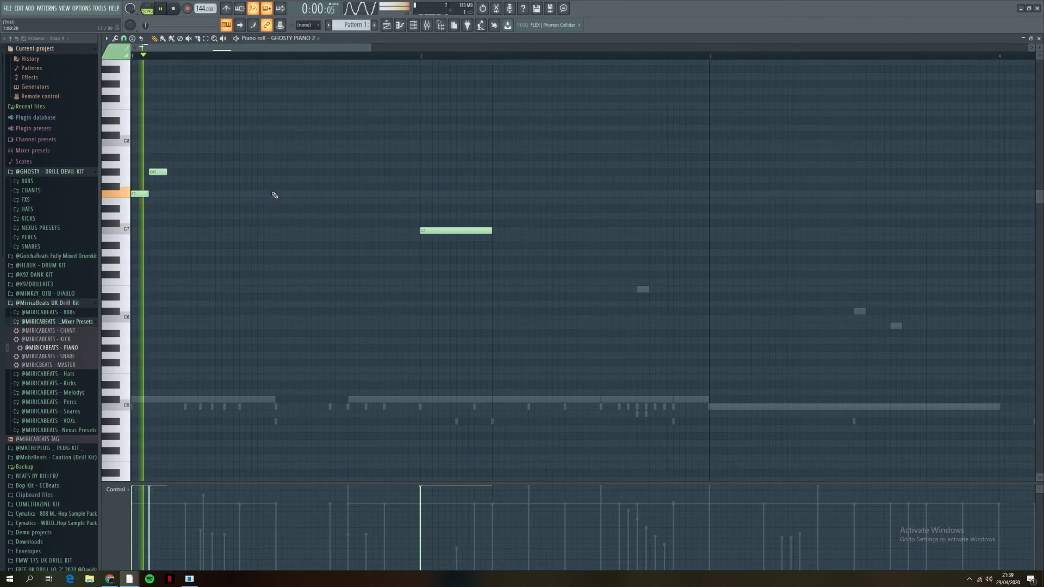
key(space)
Step: Add two more short notes near the start, including a short F7, and audition
click(207, 188)
drag(203, 188, 194, 195)
key(space)
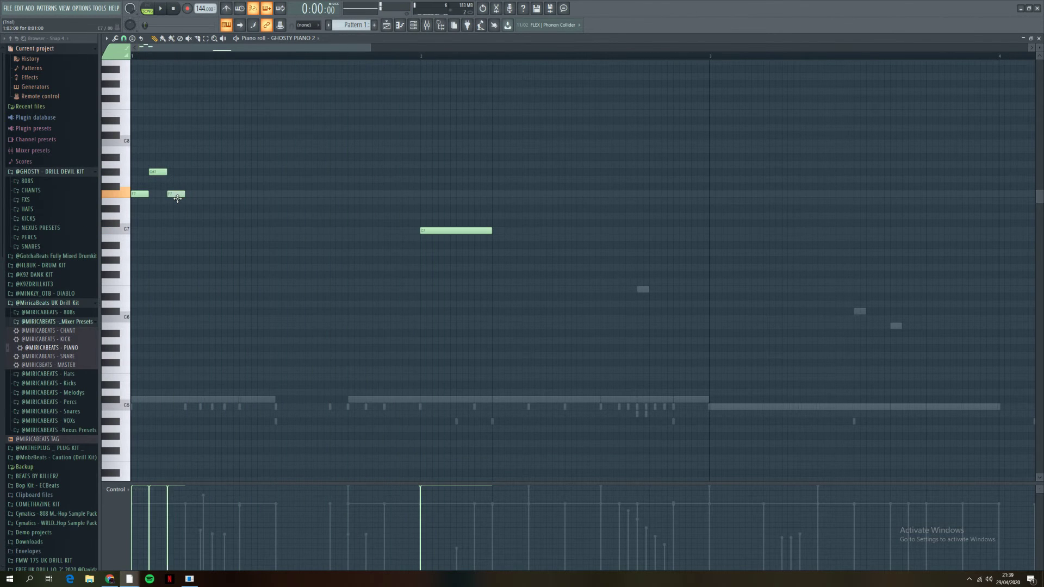
click(169, 201)
key(space)
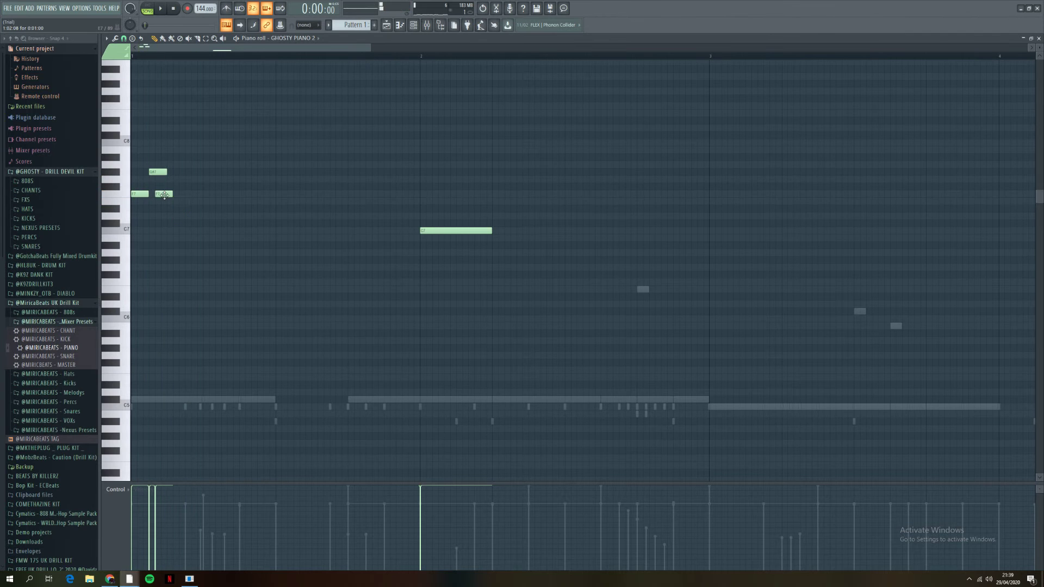
key(space)
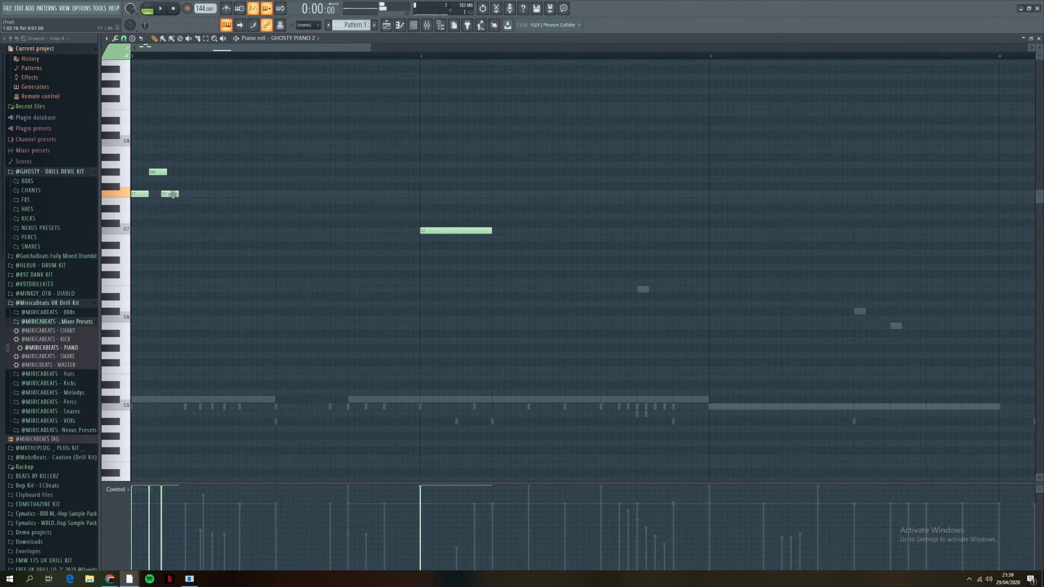
key(space)
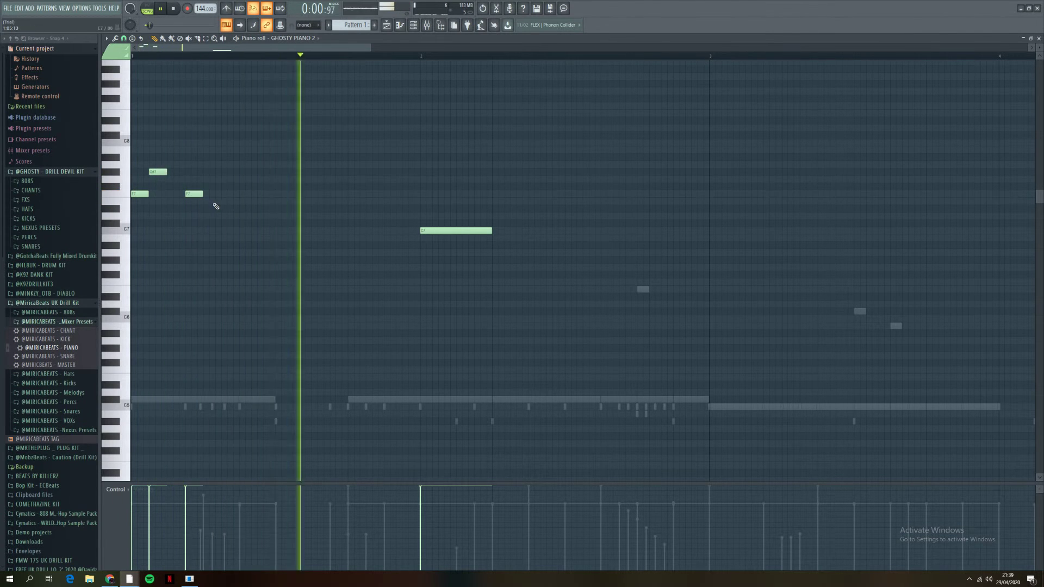
key(space)
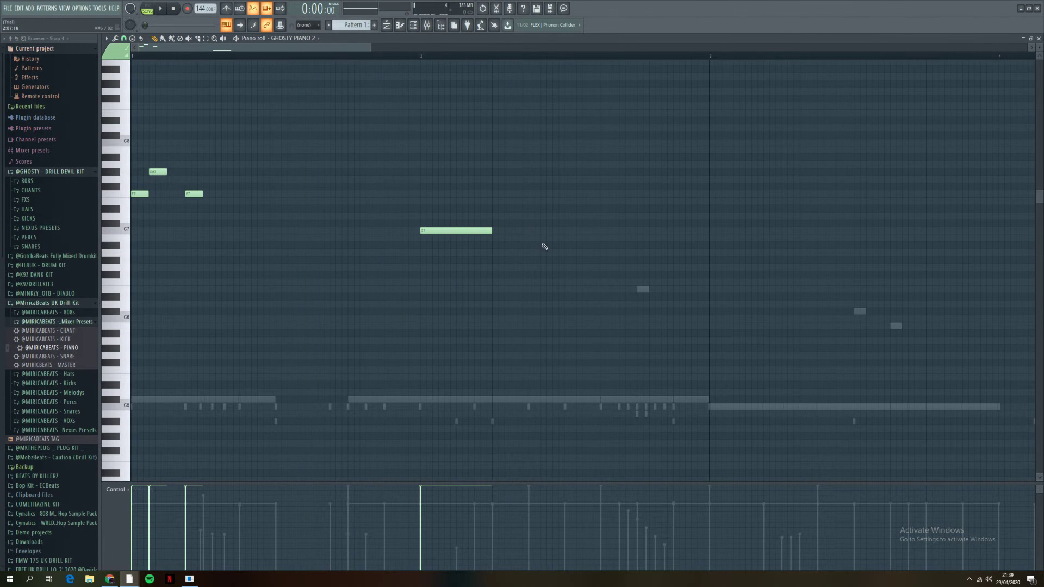
Step: Solo mixer insert 1, then try an E7 note and delete the stray one
key(F9)
right_click(162, 266)
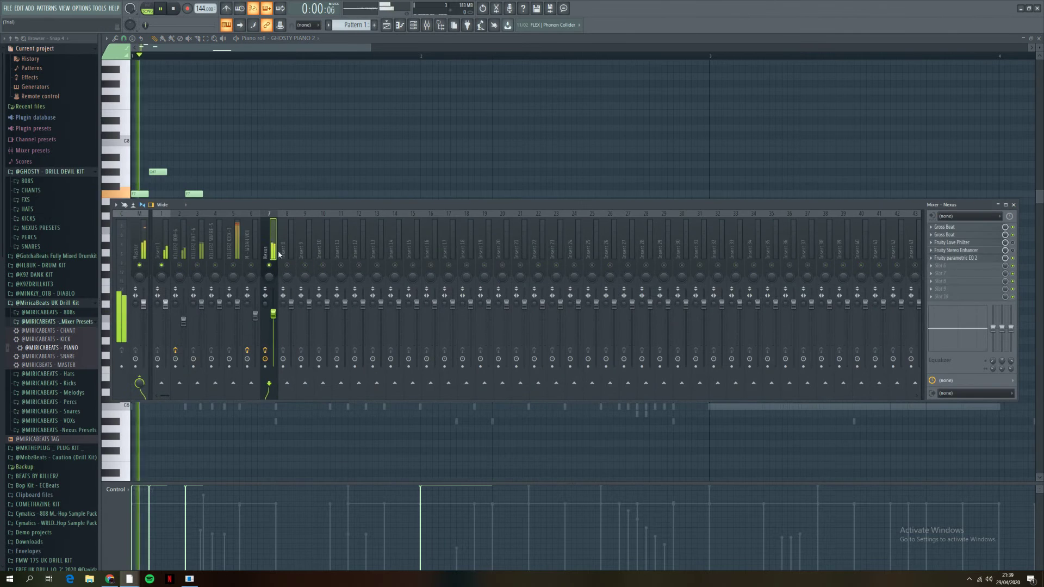
key(F9)
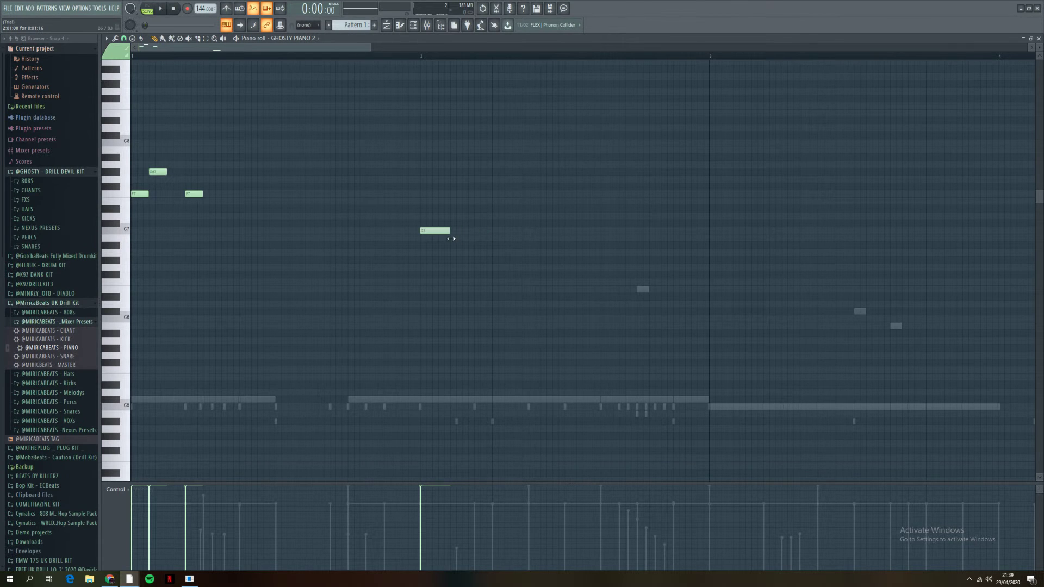
click(461, 202)
key(space)
right_click(463, 202)
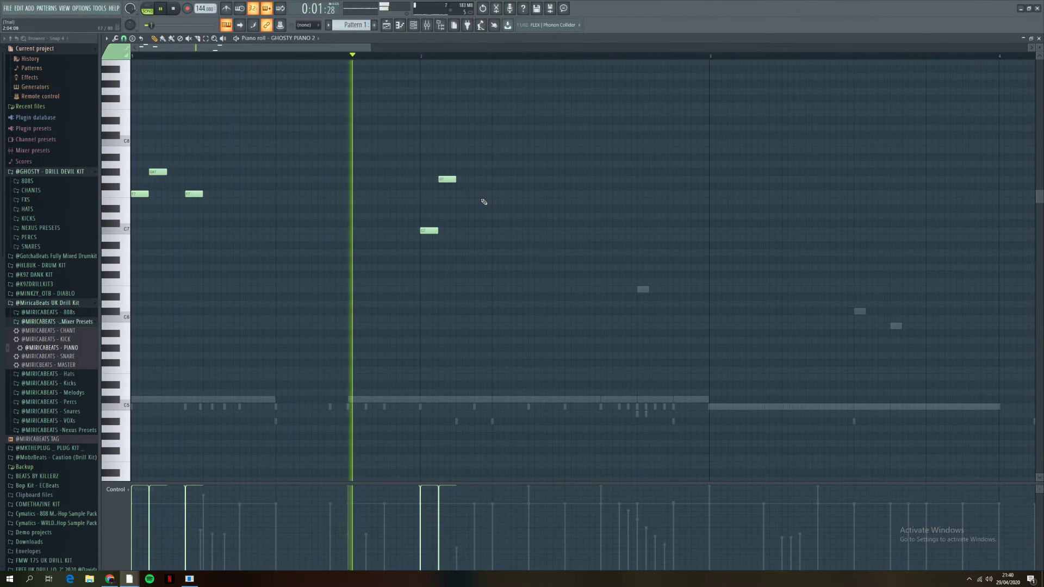
key(space)
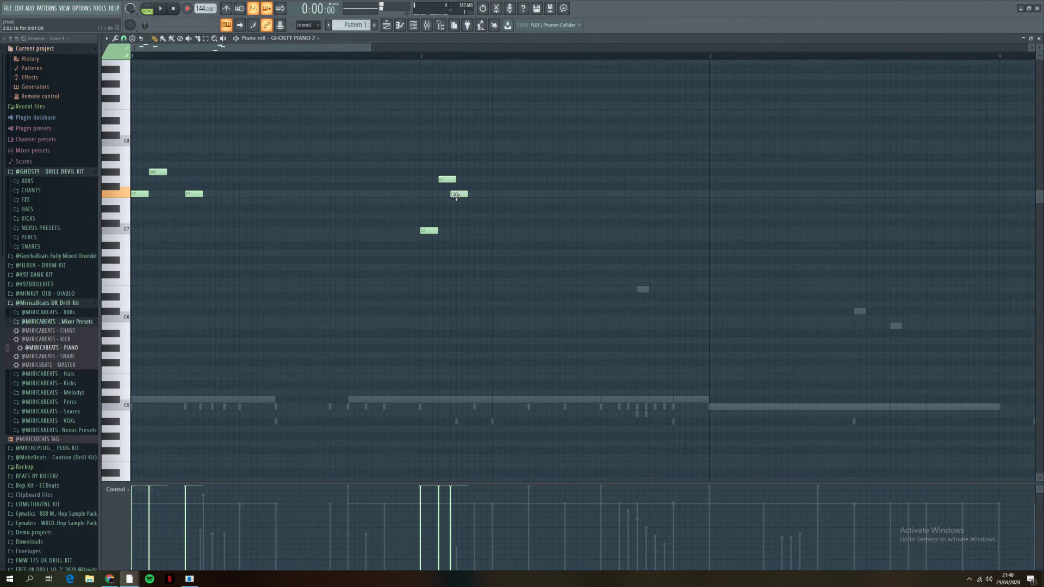
key(space)
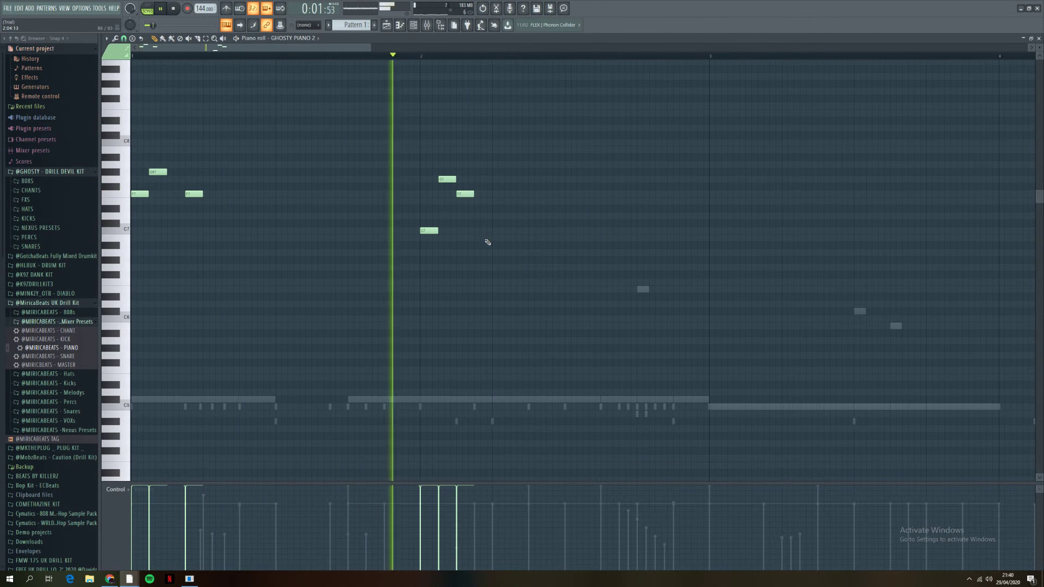
key(space)
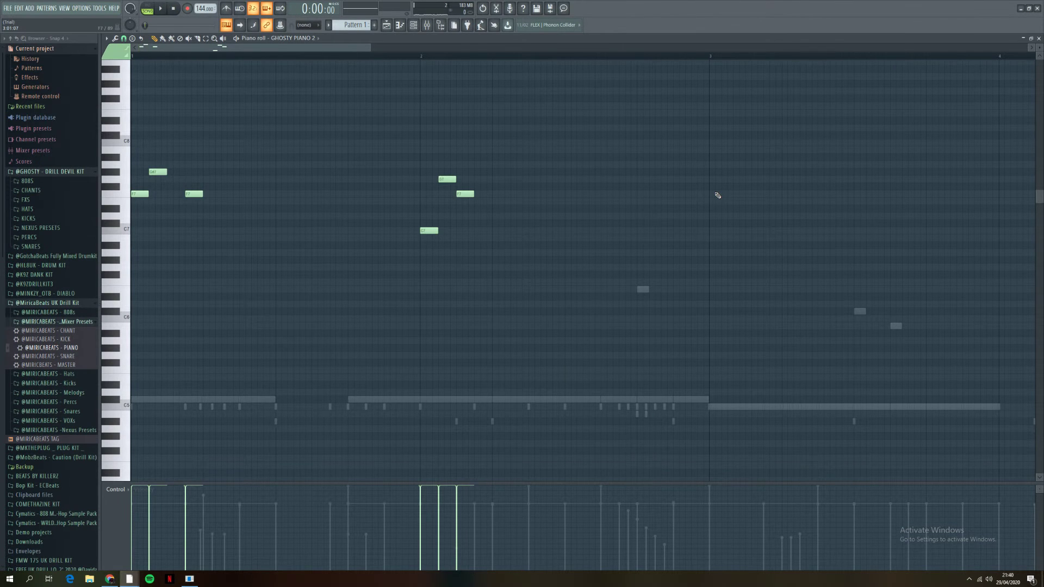
key(space)
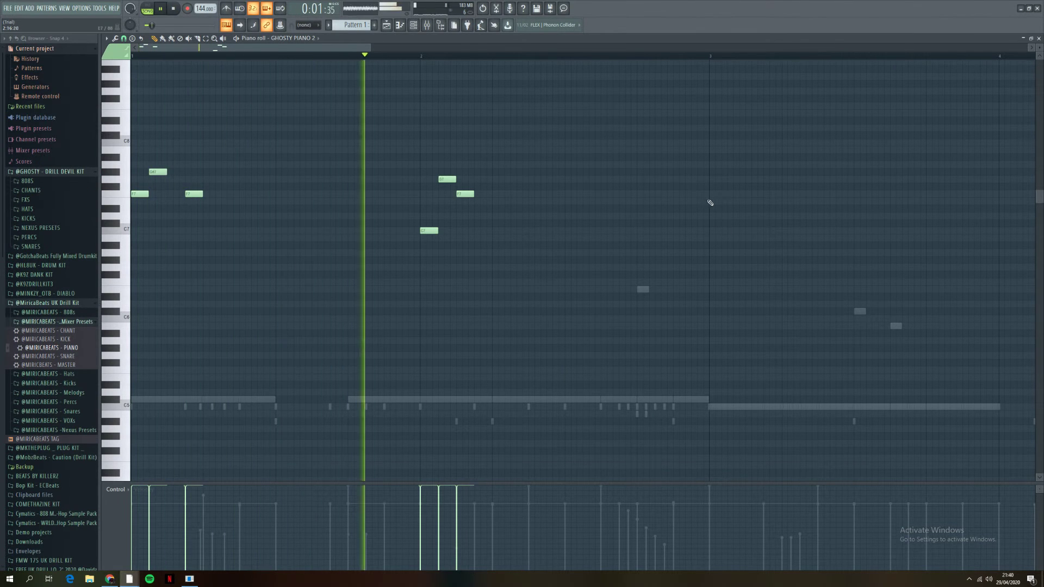
Step: Add an E7 at the start of bar 3, duplicate the whole phrase after itself, and save
click(718, 201)
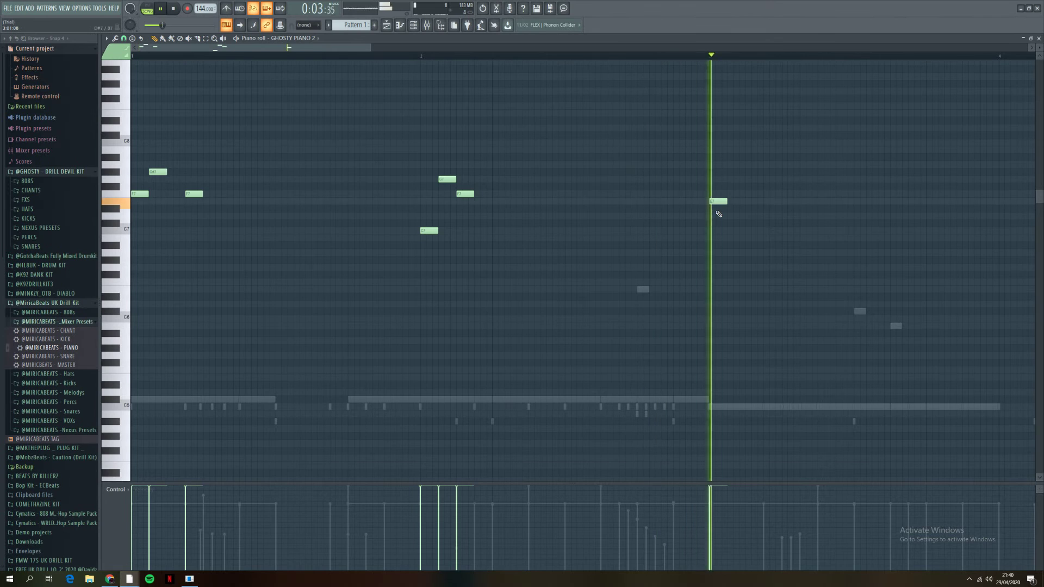
key(space)
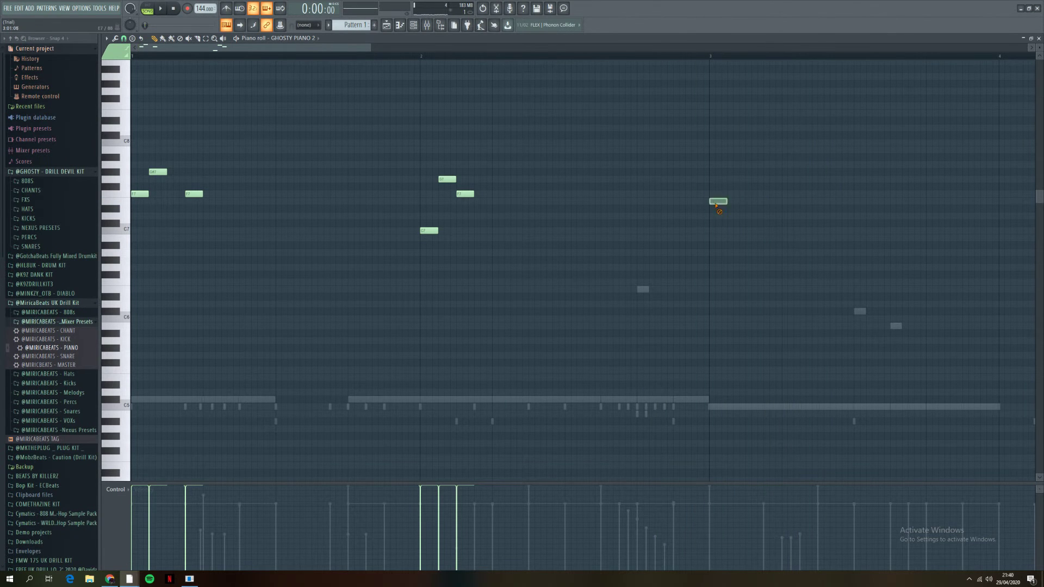
key(ctrl+a)
key(ctrl+b)
key(ctrl+s)
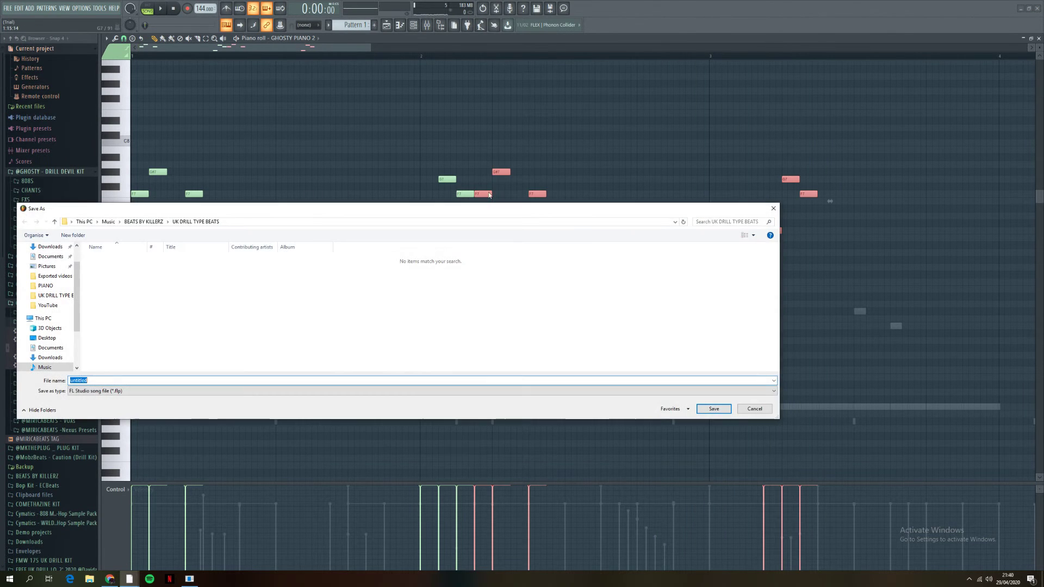
Step: Close the Save As dialog, undo the note duplication, then restore it
click(777, 210)
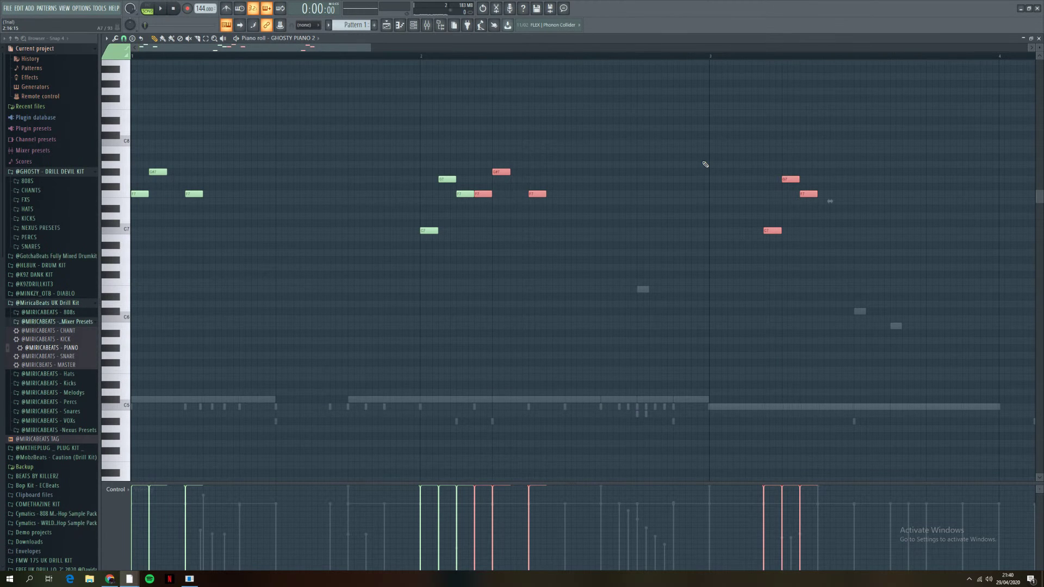
scroll(696, 169, right, 4)
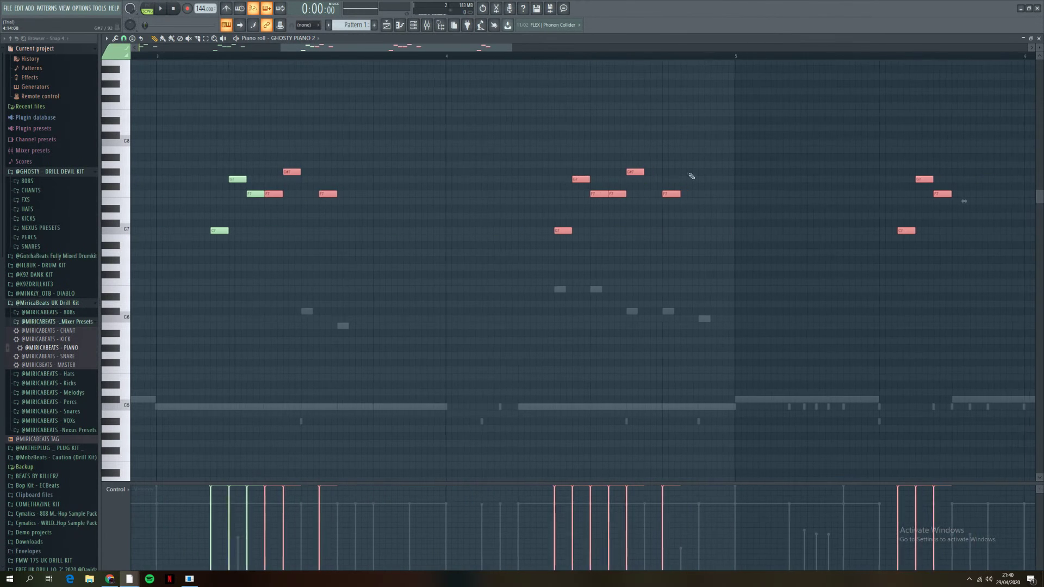
key(ctrl+z)
scroll(599, 277, down, 2)
scroll(600, 278, down, 3)
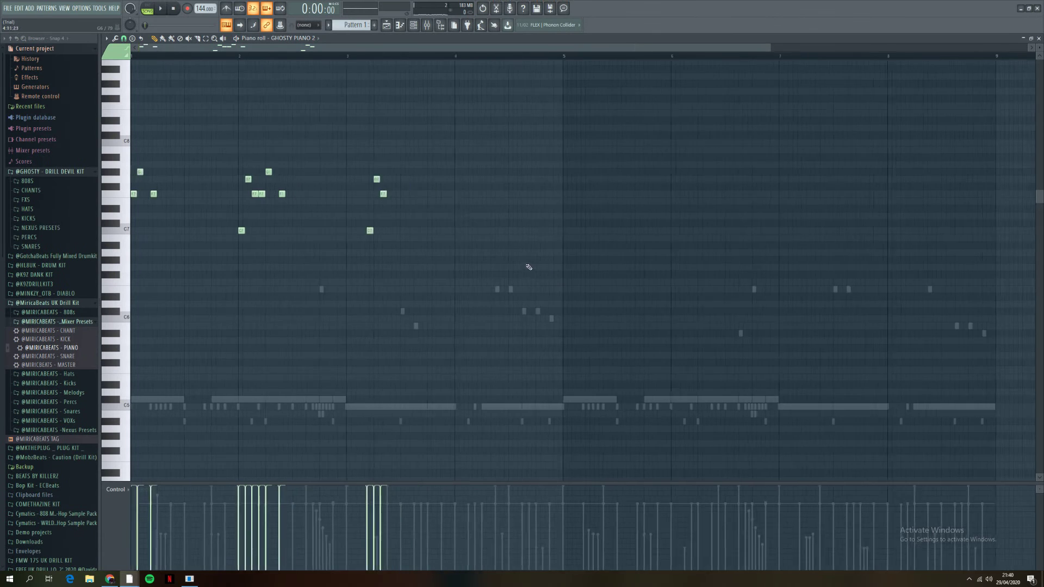
key(ctrl+z)
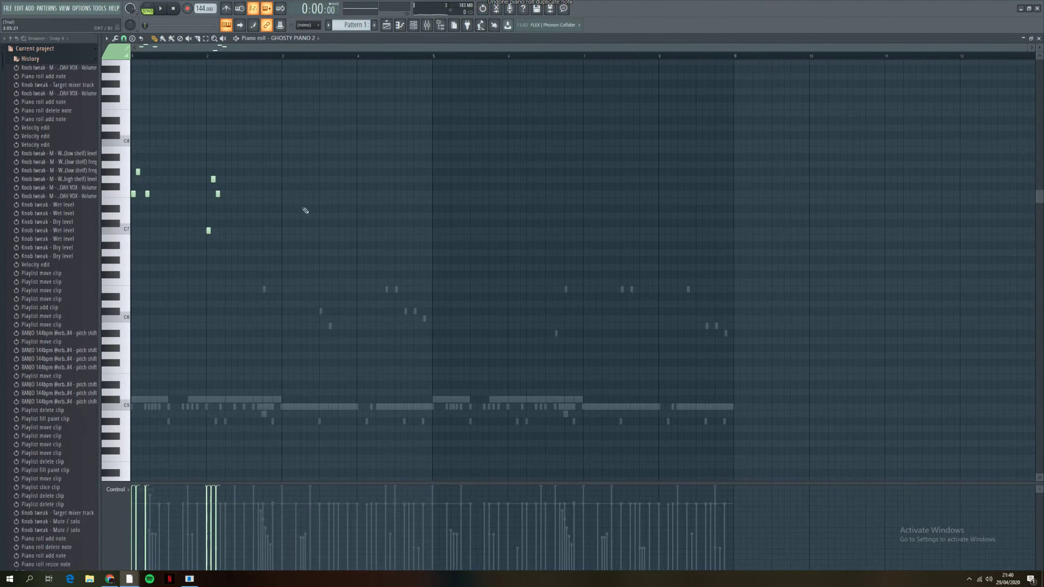
Step: Duplicate the selected melody notes and copy them further along the pattern
scroll(273, 163, up, 3)
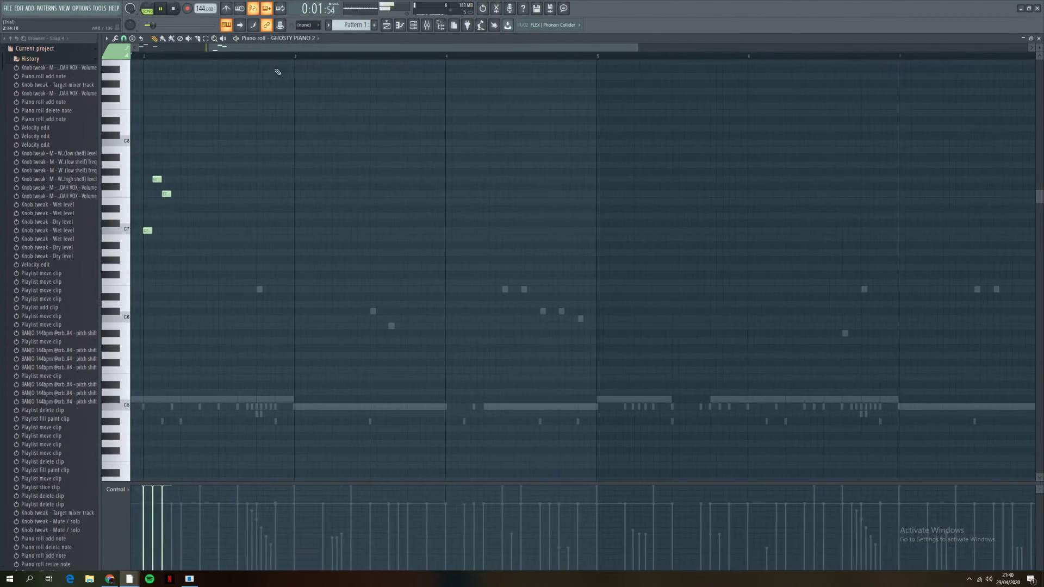
drag(266, 51, 195, 52)
key(ctrl+b)
scroll(459, 227, up, 2)
key(space)
drag(484, 228, 664, 234)
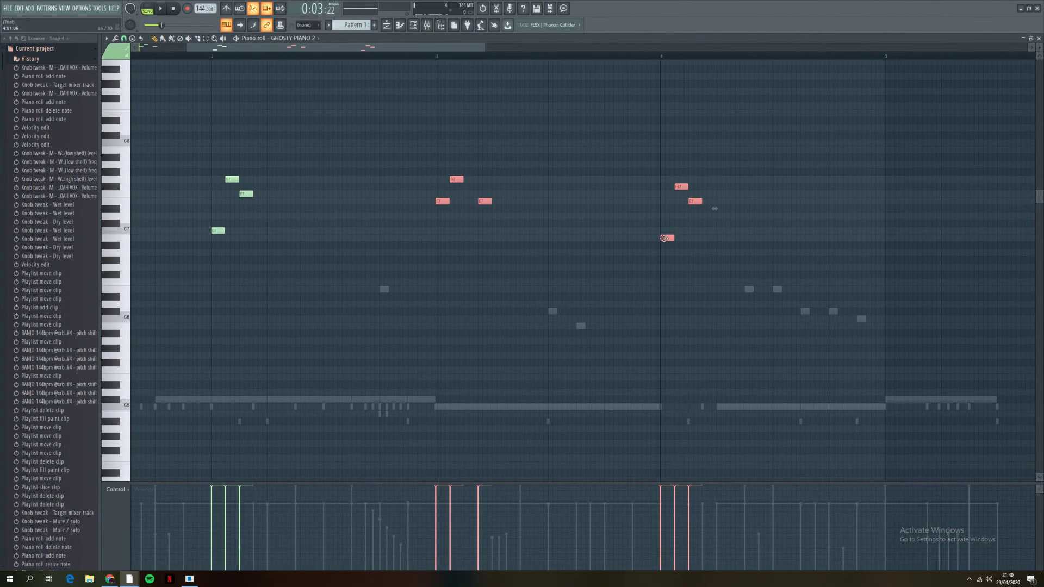
key(space)
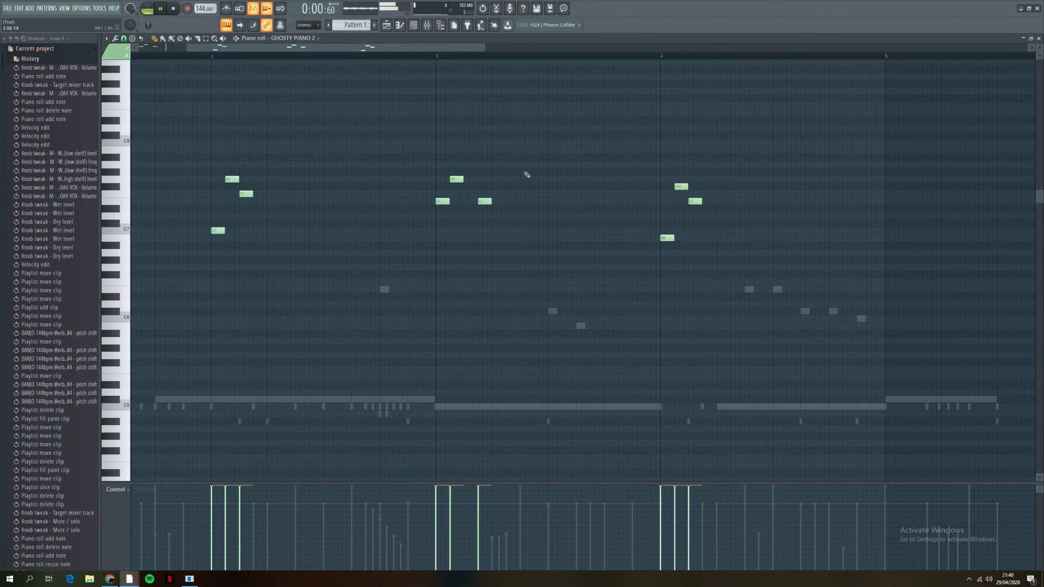
scroll(515, 180, down, 3)
scroll(457, 252, up, 3)
Step: Raise the bar-3 G7 to G#7 and move other melody notes up to C7 and F7
drag(381, 179, 381, 171)
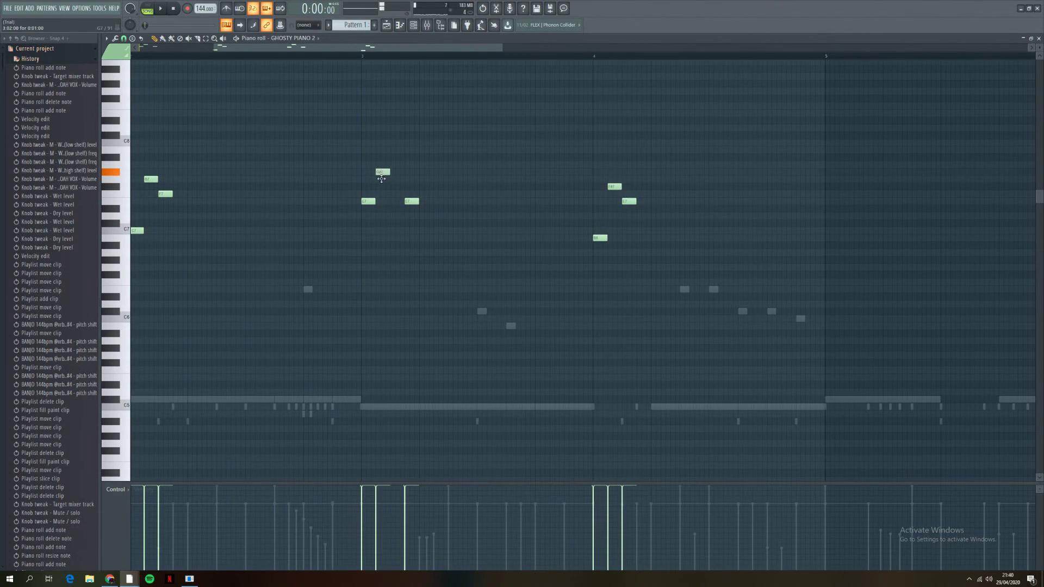
scroll(467, 270, down, 2)
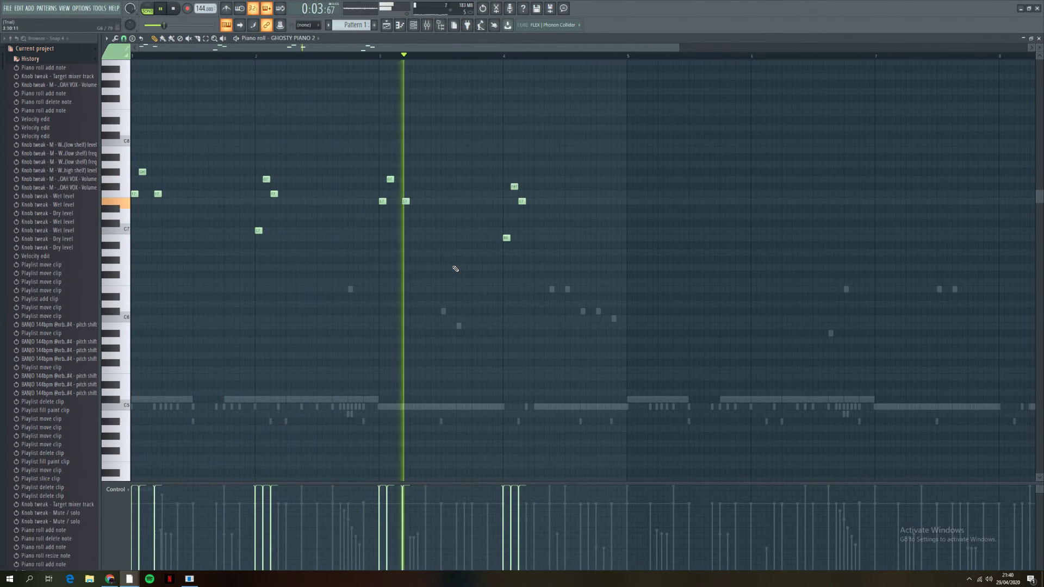
scroll(549, 272, up, 1)
scroll(553, 272, up, 1)
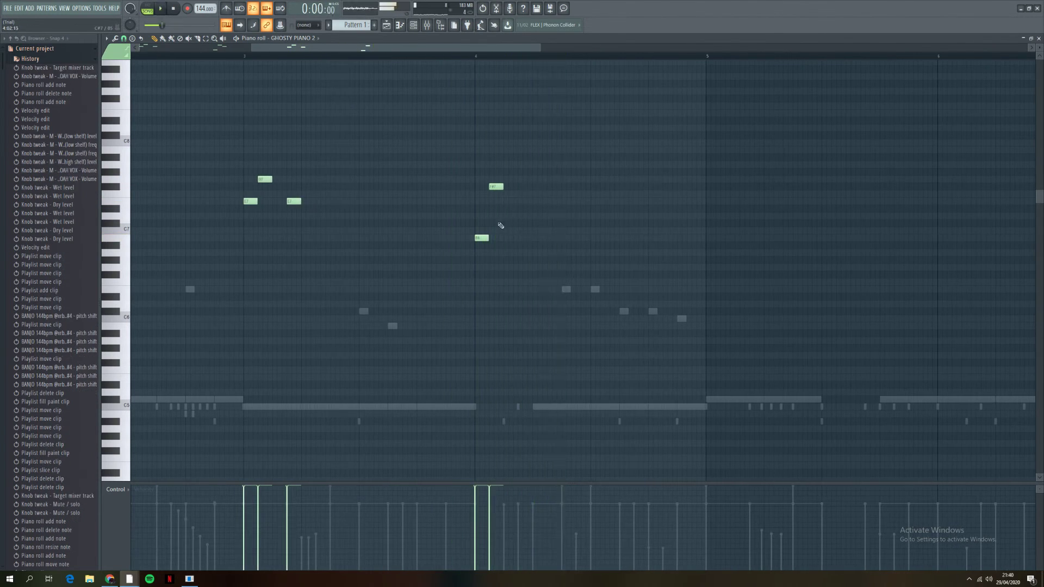
drag(481, 241, 481, 229)
scroll(505, 231, up, 1)
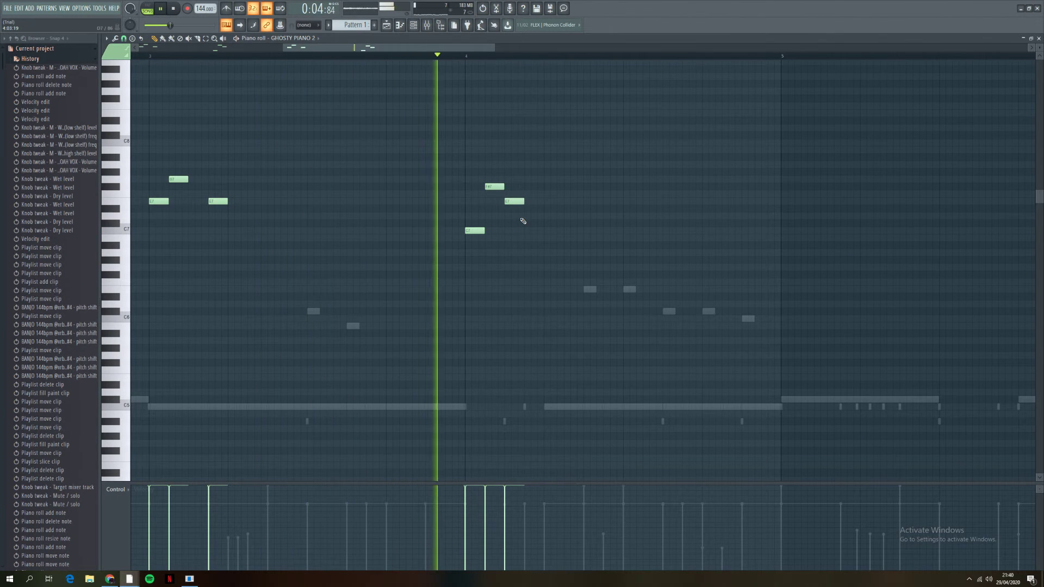
drag(510, 203, 497, 178)
key(space)
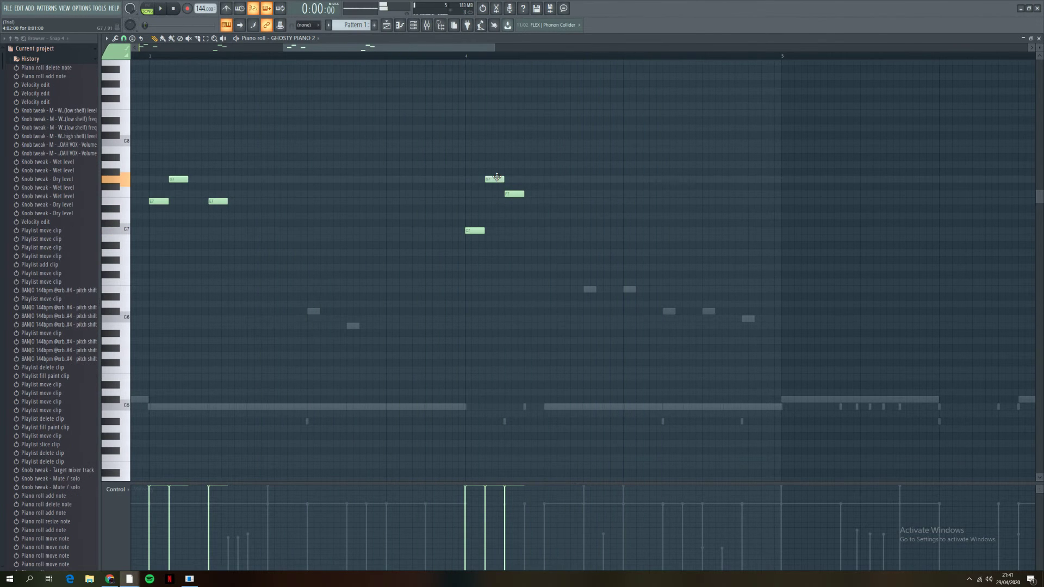
click(509, 192)
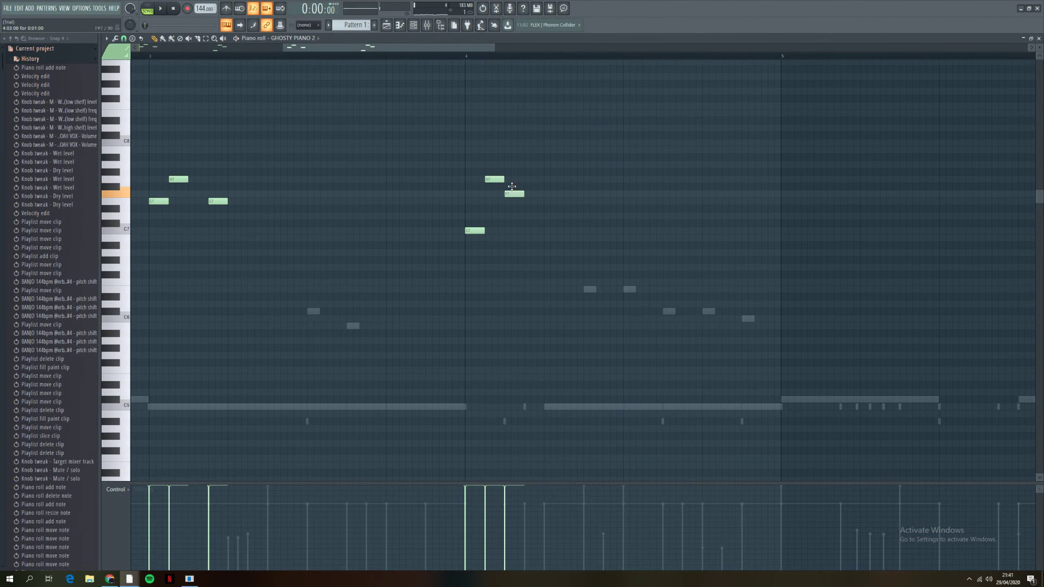
key(space)
Step: Add a new E7 note to the melody and nudge it slightly later
scroll(515, 190, down, 4)
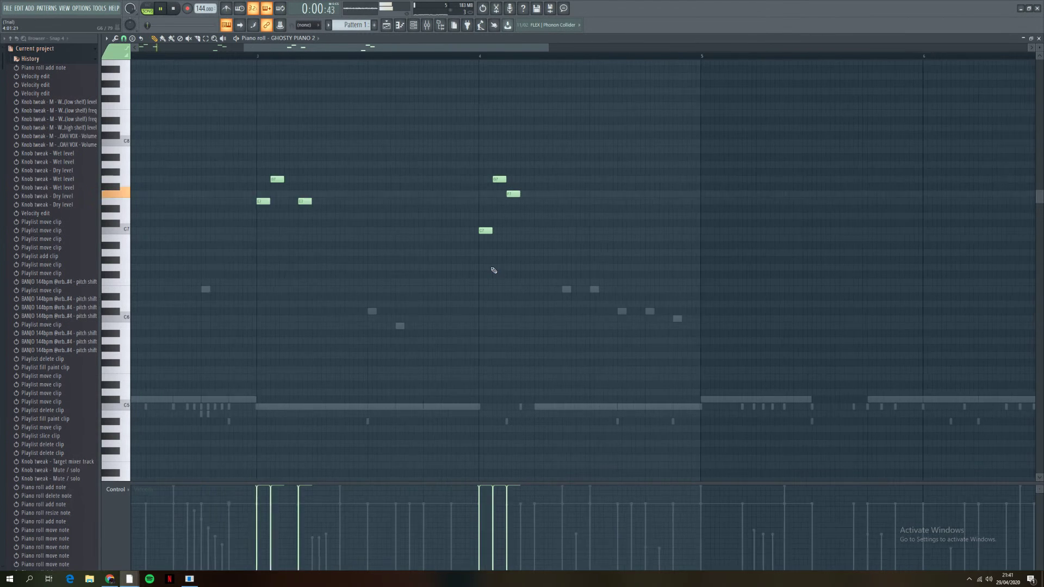
scroll(500, 269, down, 3)
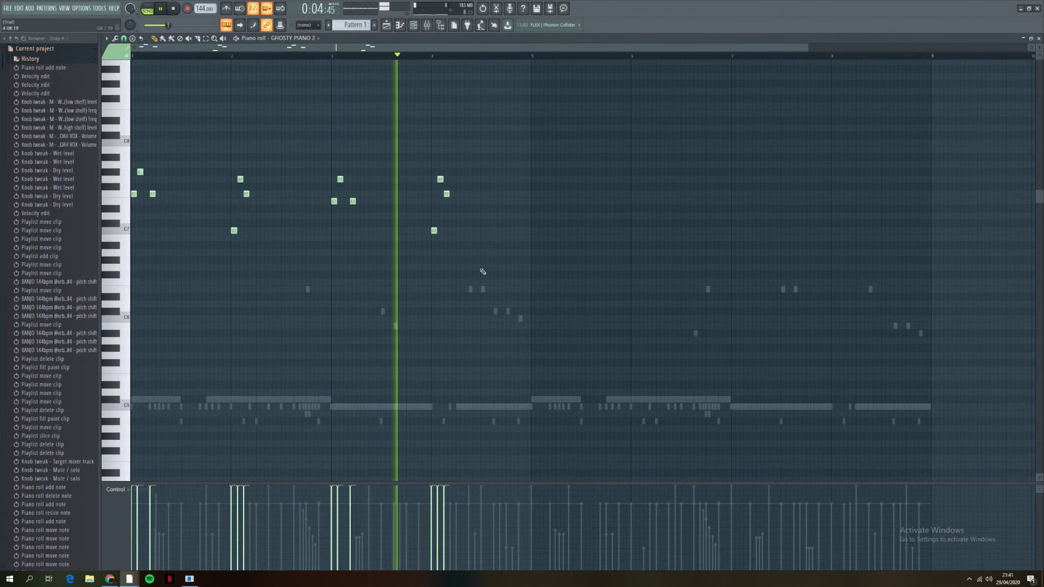
scroll(484, 271, up, 1)
scroll(489, 263, up, 3)
key(space)
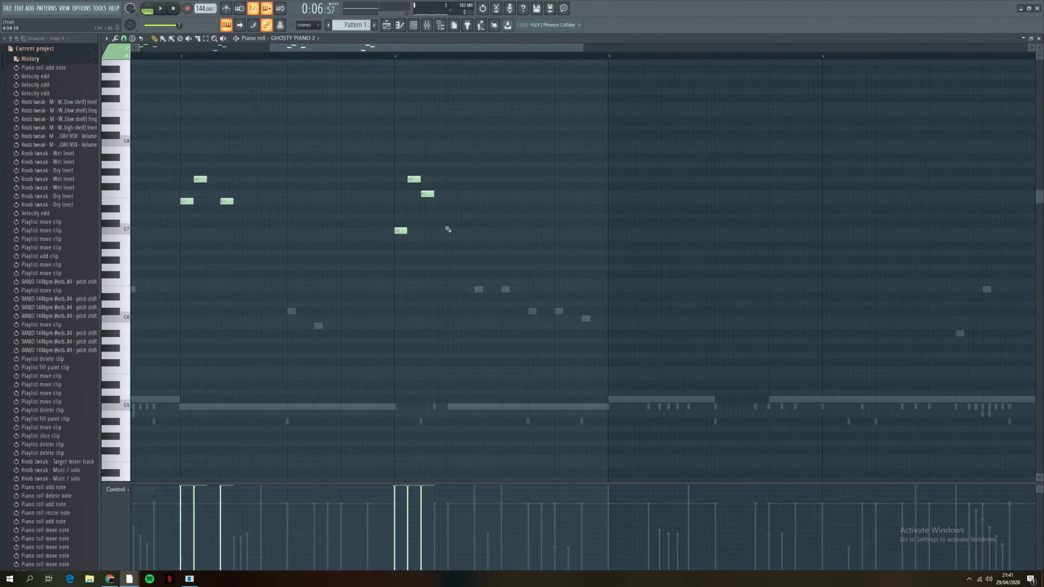
scroll(448, 229, up, 1)
click(421, 201)
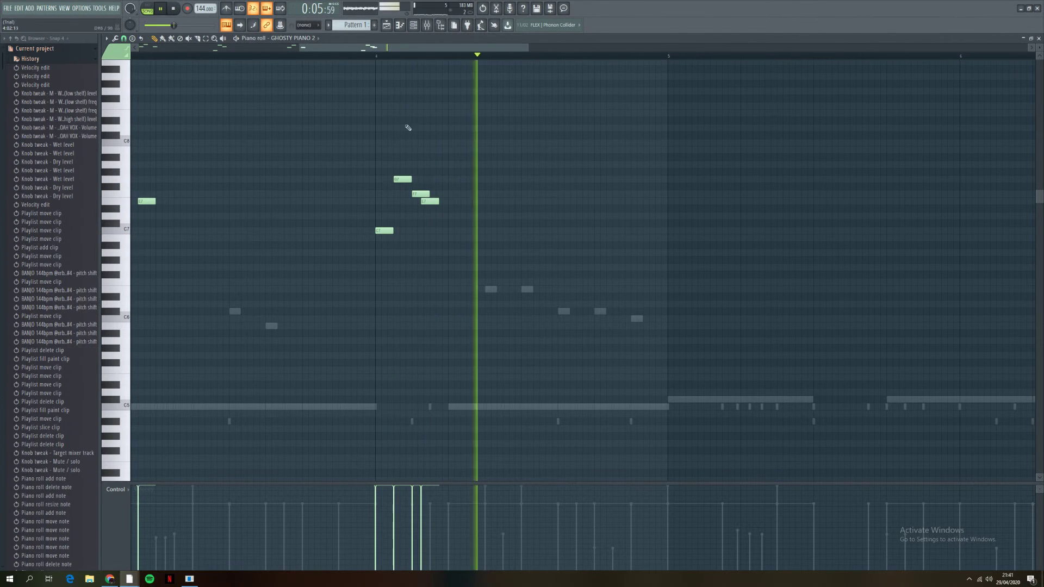
key(space)
drag(432, 201, 438, 201)
key(space)
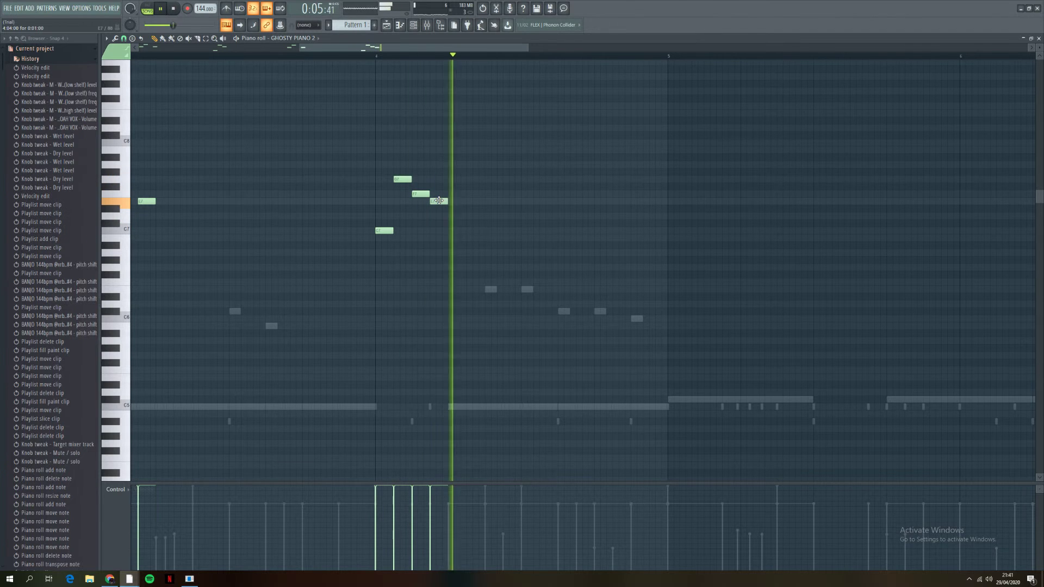
Step: Duplicate the bars 1–4 notes into bars 5–8 and align the copies onto bar 5
scroll(521, 278, down, 1)
scroll(522, 280, down, 2)
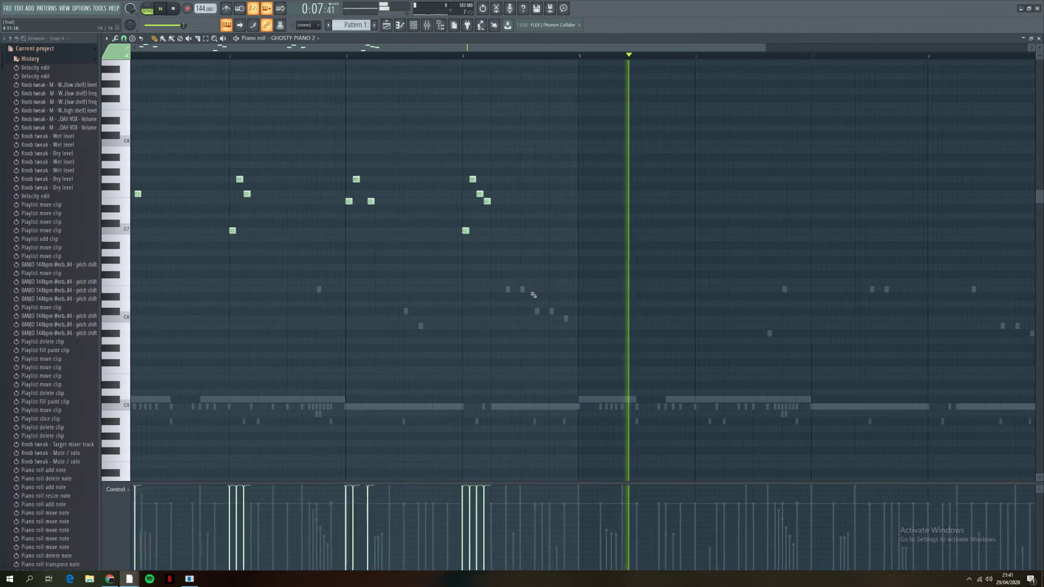
key(space)
key(ctrl+b)
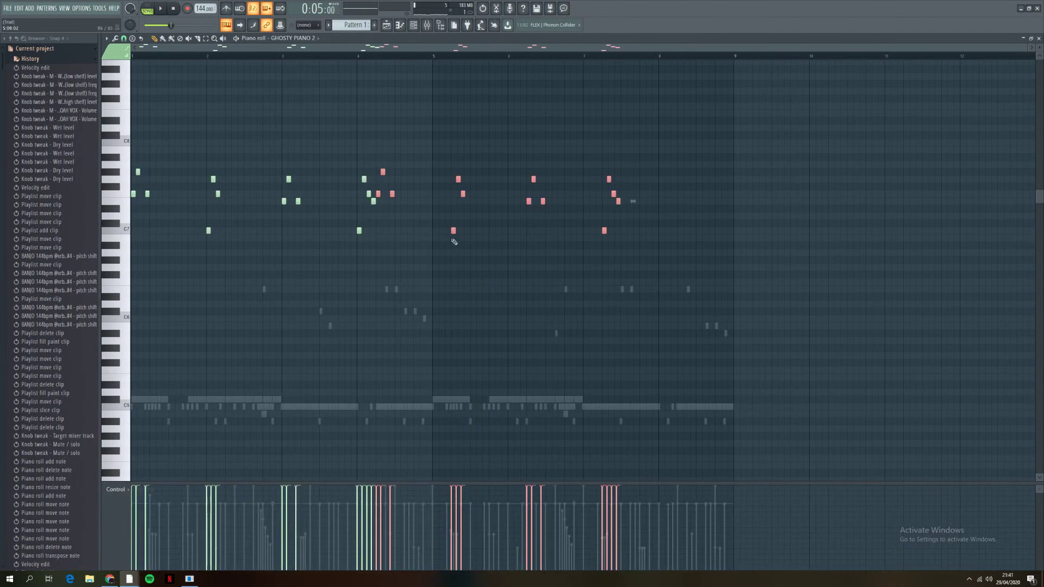
scroll(488, 240, up, 3)
drag(488, 191, 482, 191)
Step: Load the TRAPPER PIANO Nexus preset onto the piano channel
ctrl+click(494, 262)
click(43, 49)
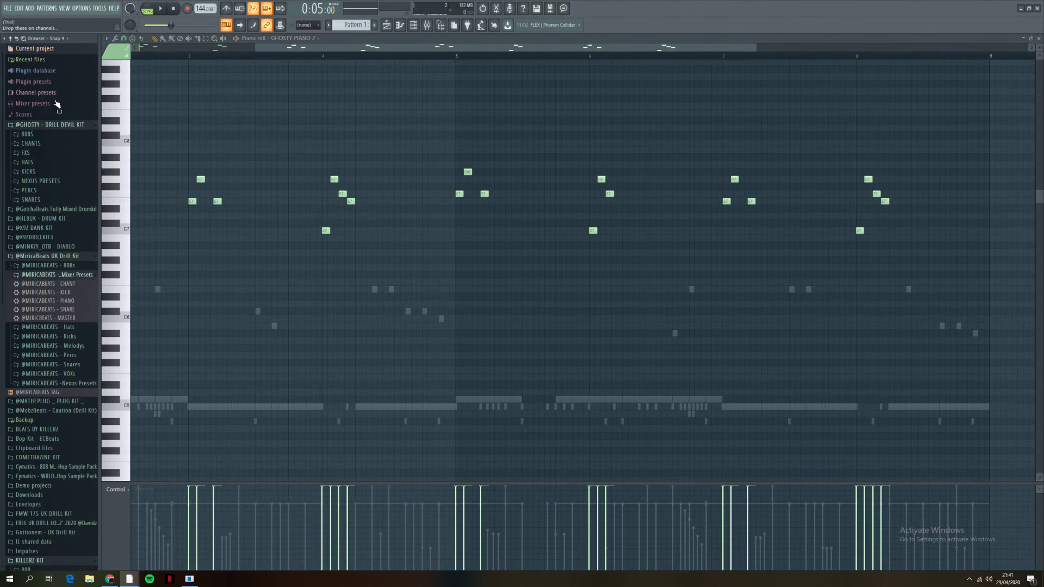
click(81, 276)
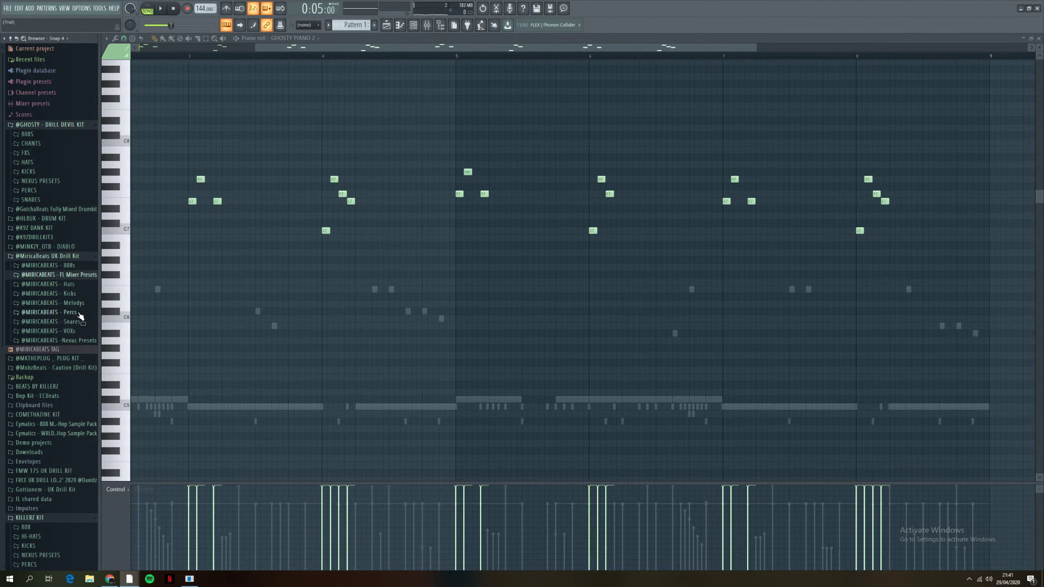
click(85, 341)
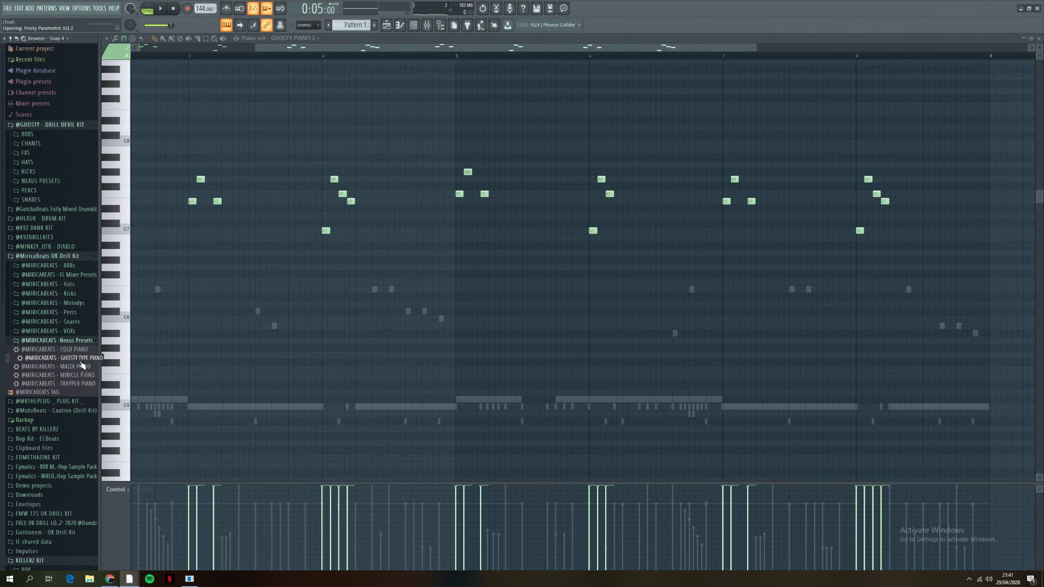
click(84, 386)
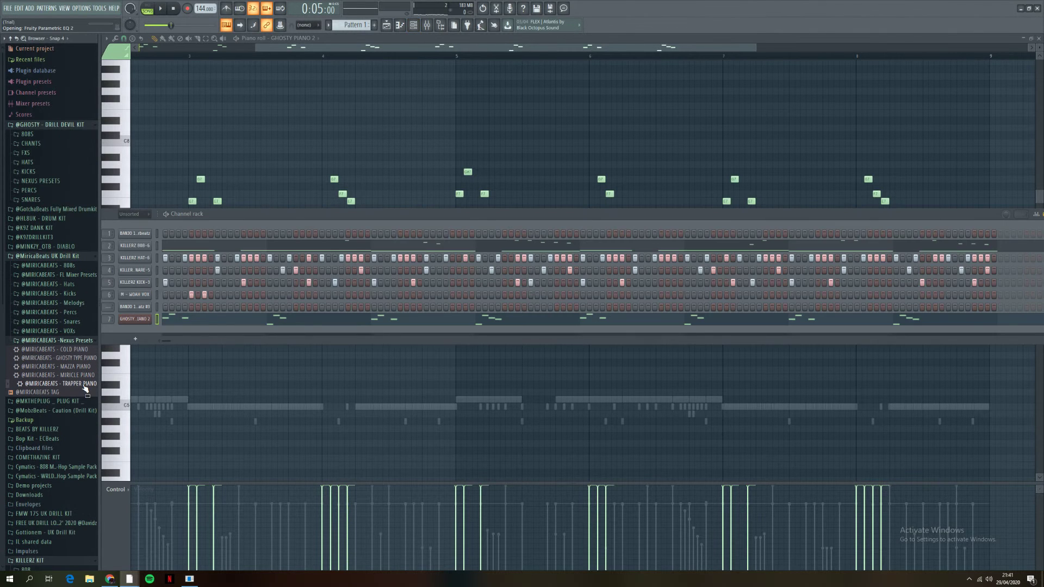
drag(135, 320, 150, 316)
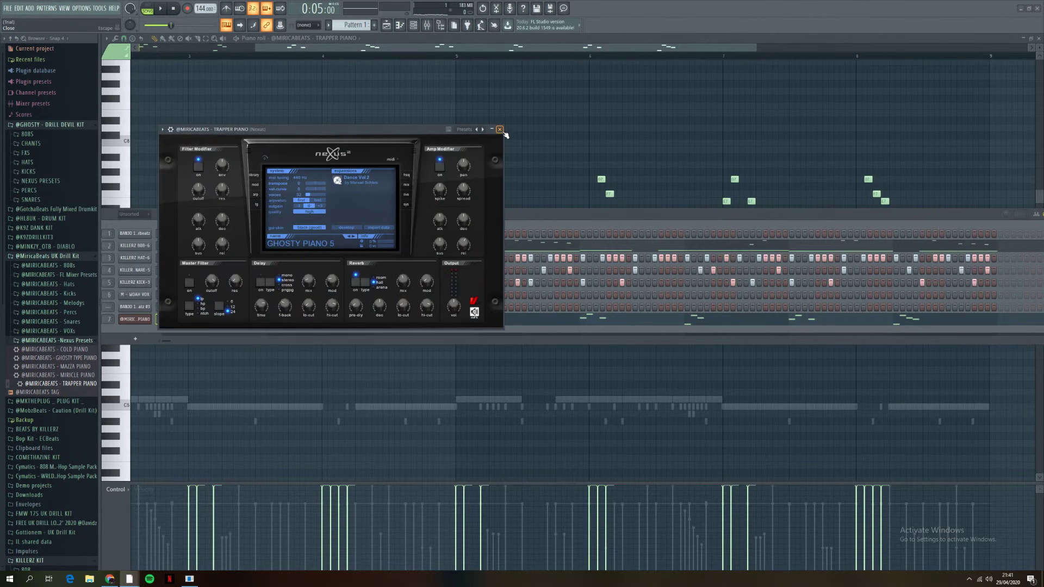
Step: Close Nexus, play the beat to hear the new piano, and bring up the mixer
click(499, 130)
key(F6)
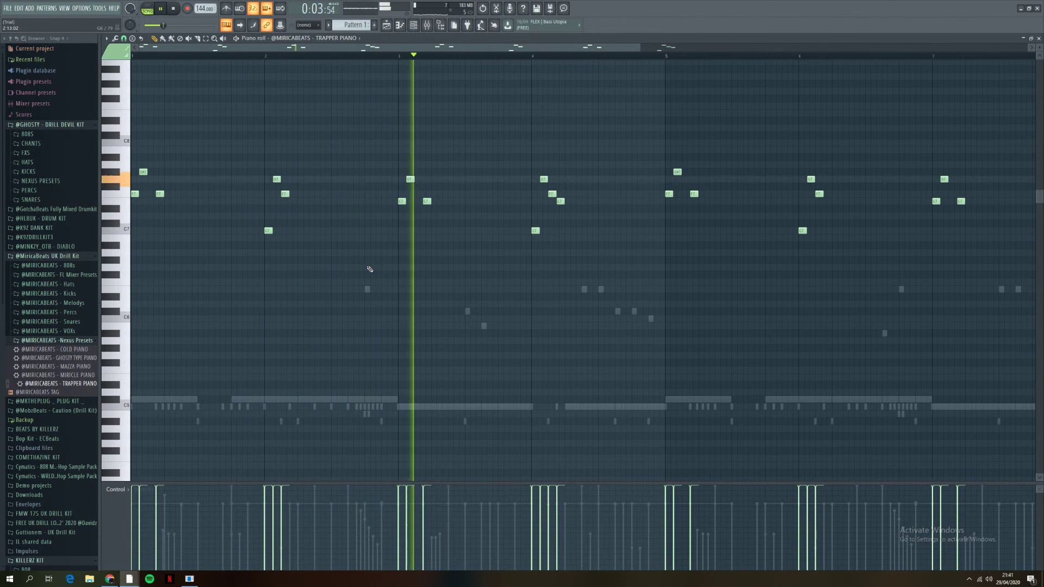
key(space)
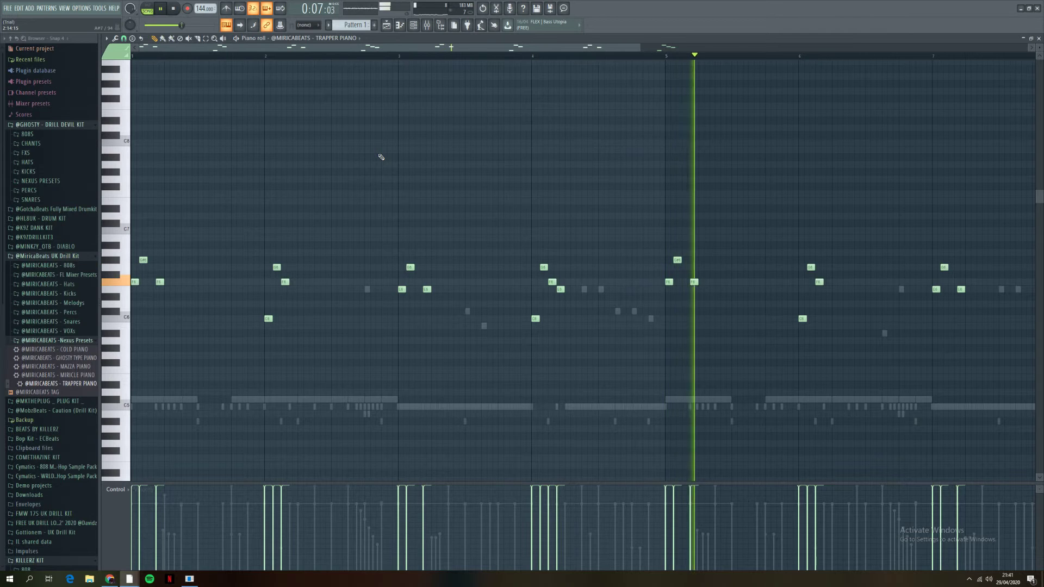
scroll(380, 160, down, 3)
scroll(404, 175, down, 1)
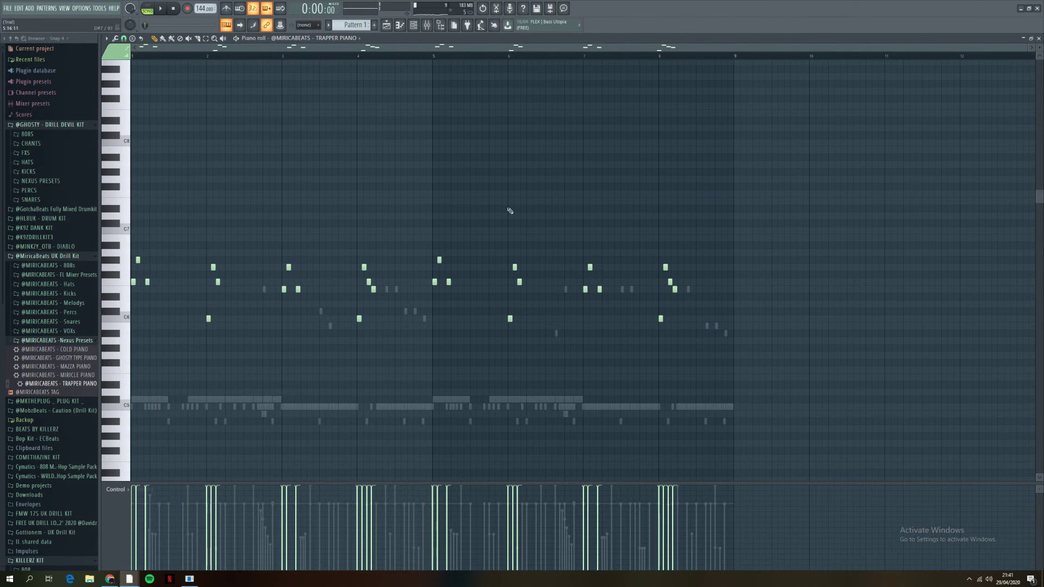
key(F9)
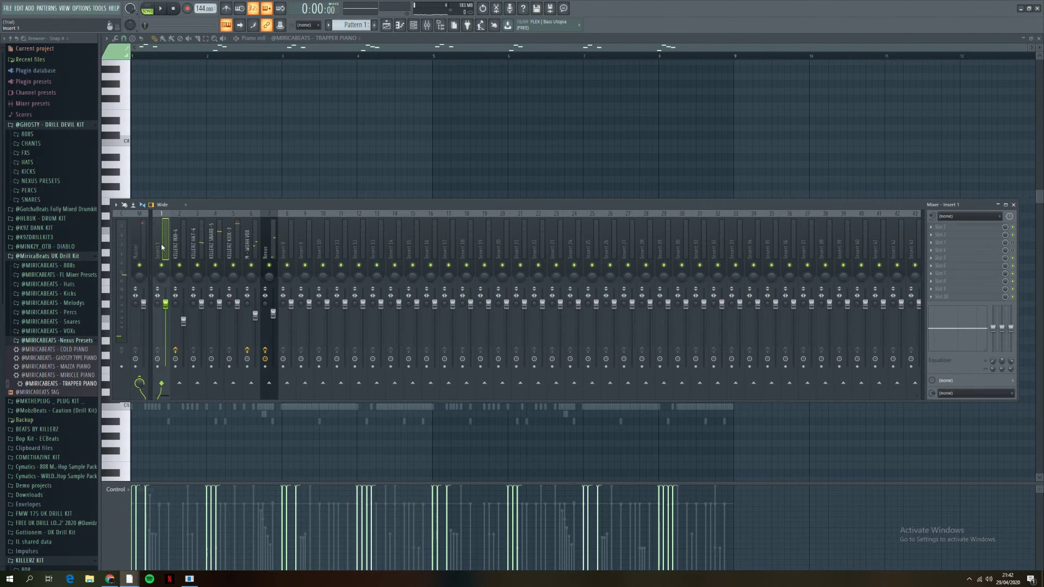
key(F6)
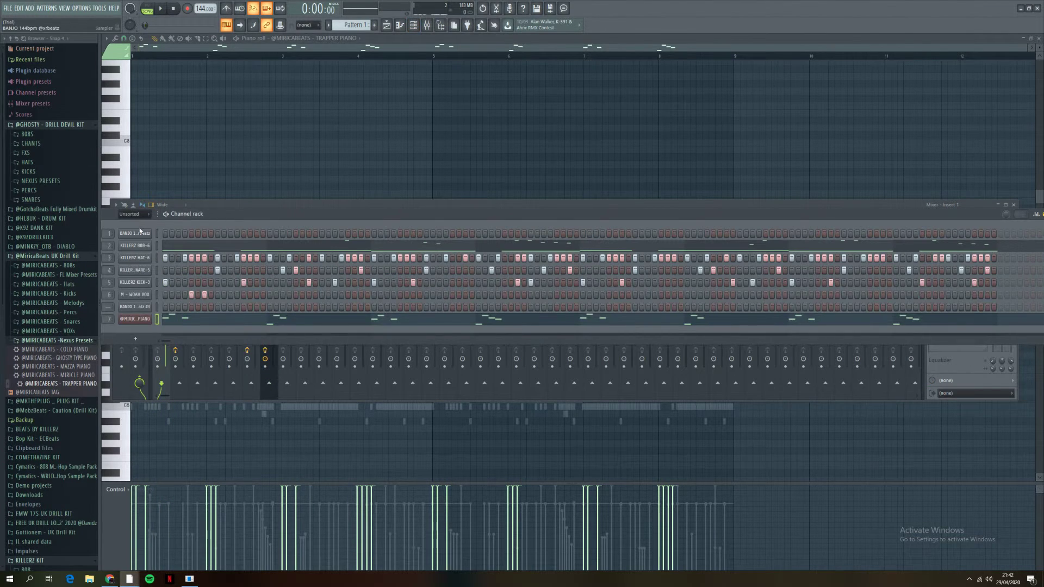
scroll(143, 219, up, 1)
click(156, 258)
key(F6)
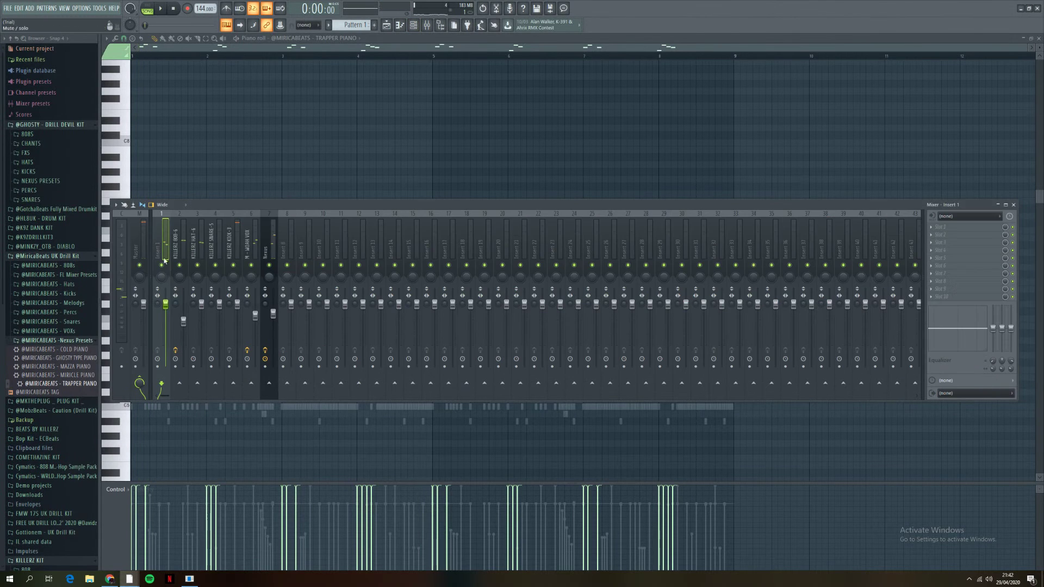
right_click(170, 212)
click(275, 286)
key(space)
drag(170, 308, 171, 307)
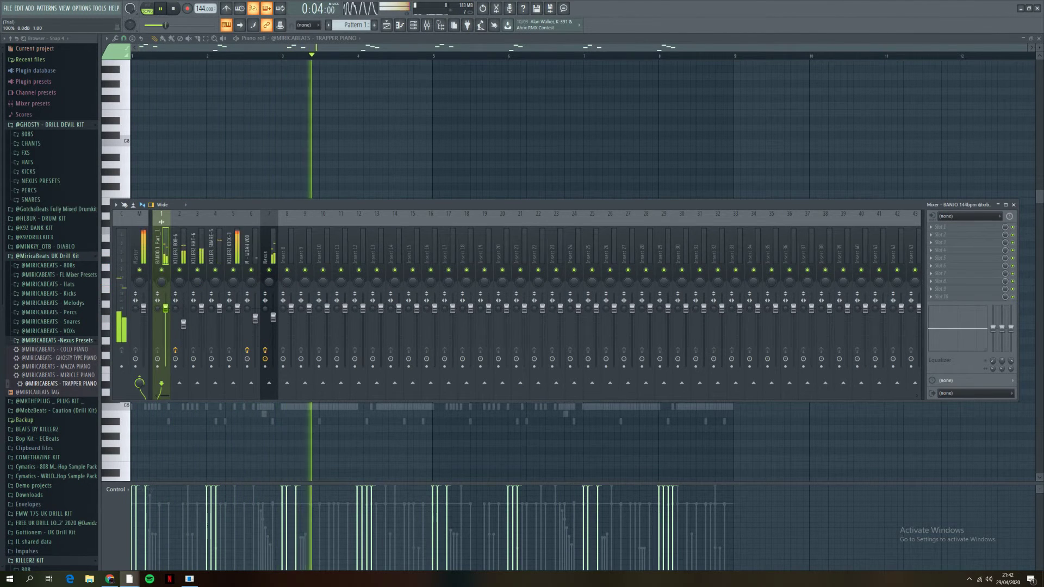
key(F9)
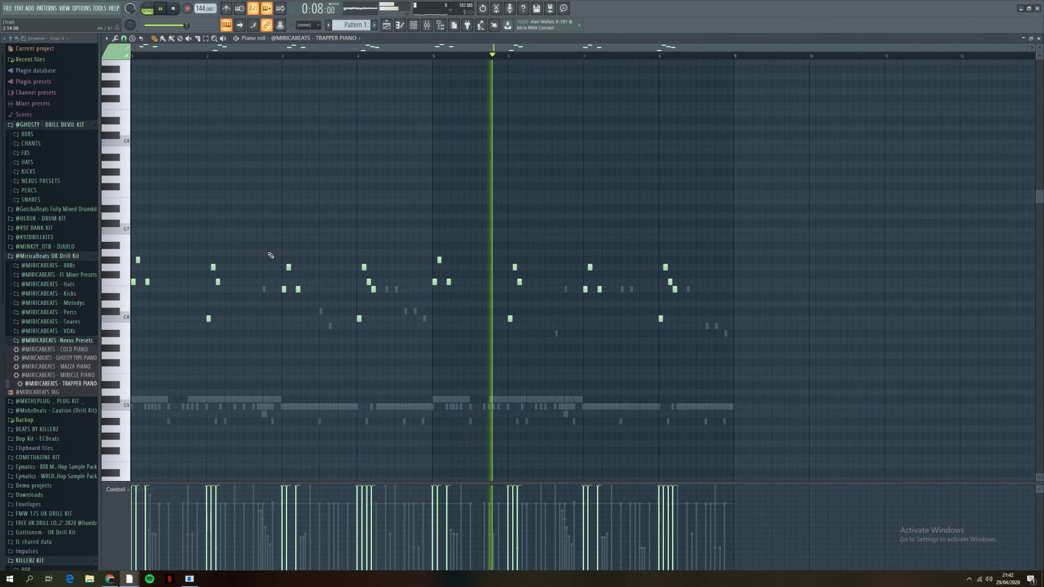
key(F9)
key(space)
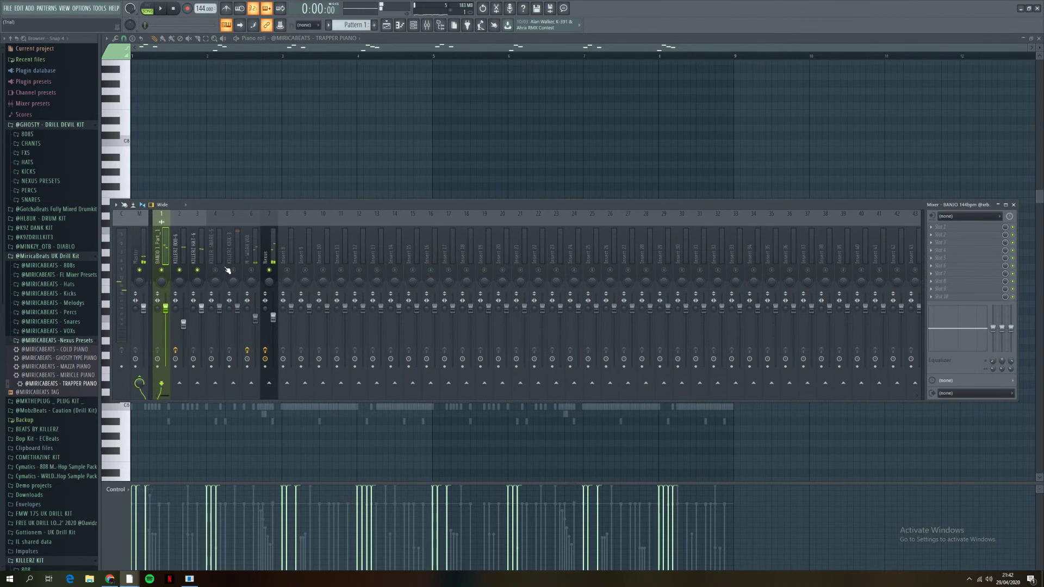
key(space)
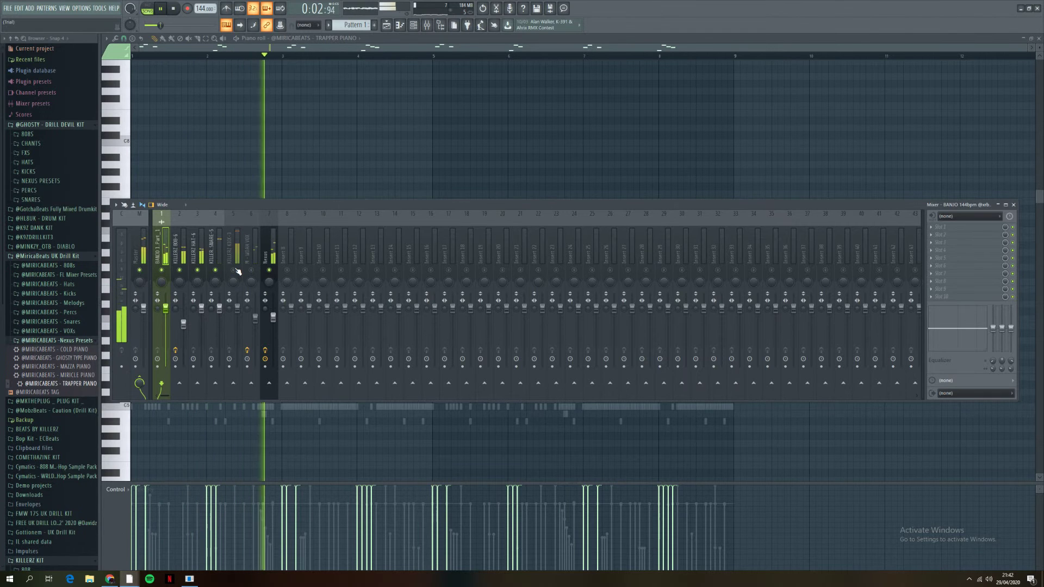
key(space)
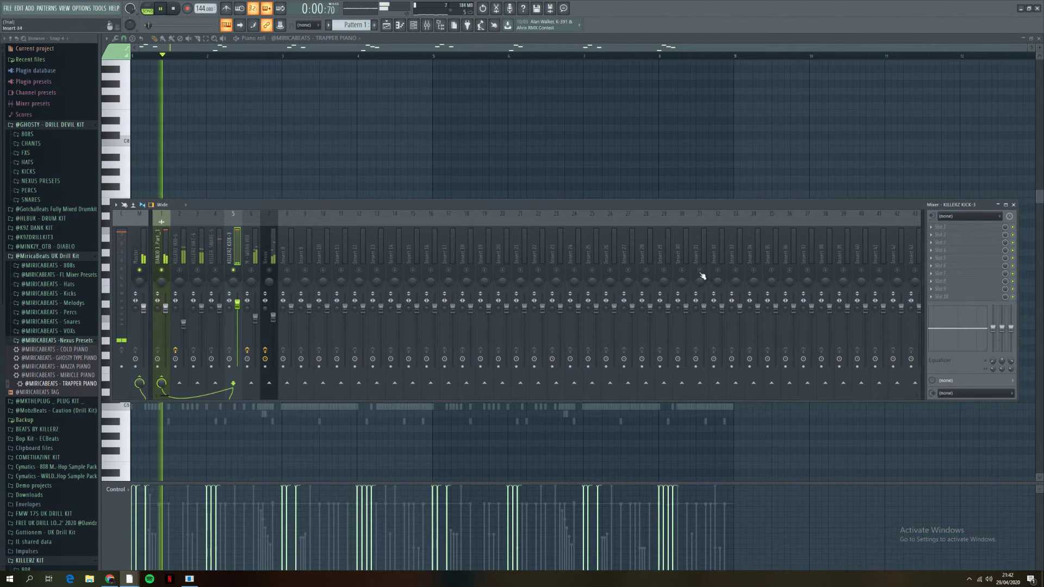
key(space)
key(space)
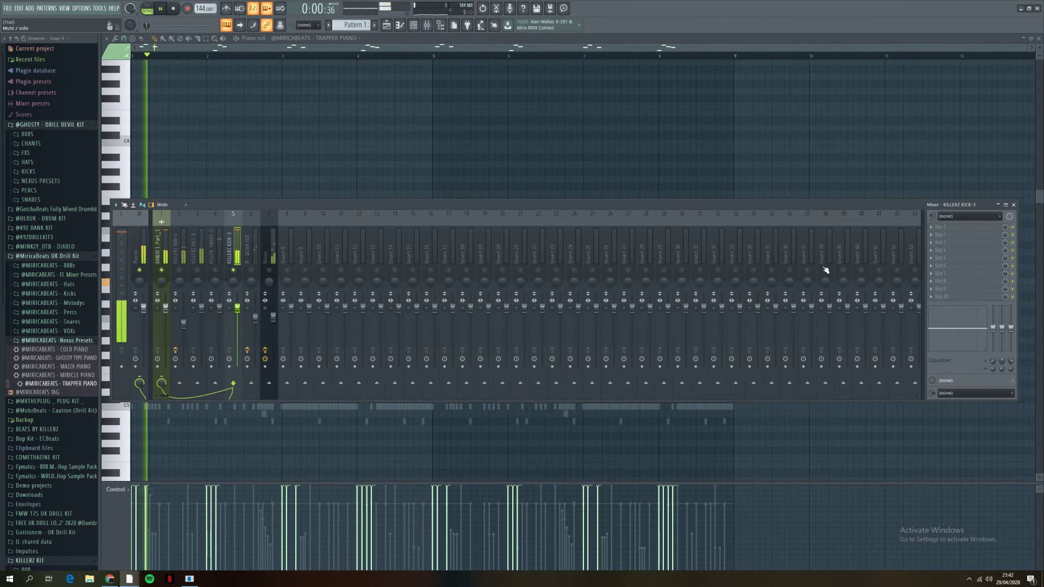
key(space)
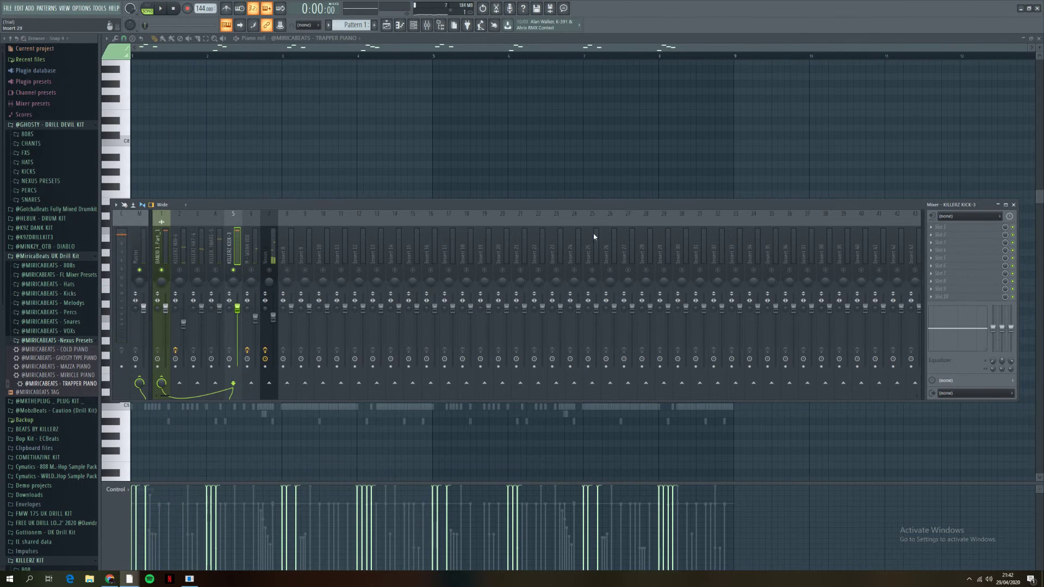
Step: Load a Fruity Limiter into an empty effect slot on the BANJO track
click(150, 244)
click(113, 247)
click(164, 242)
click(932, 228)
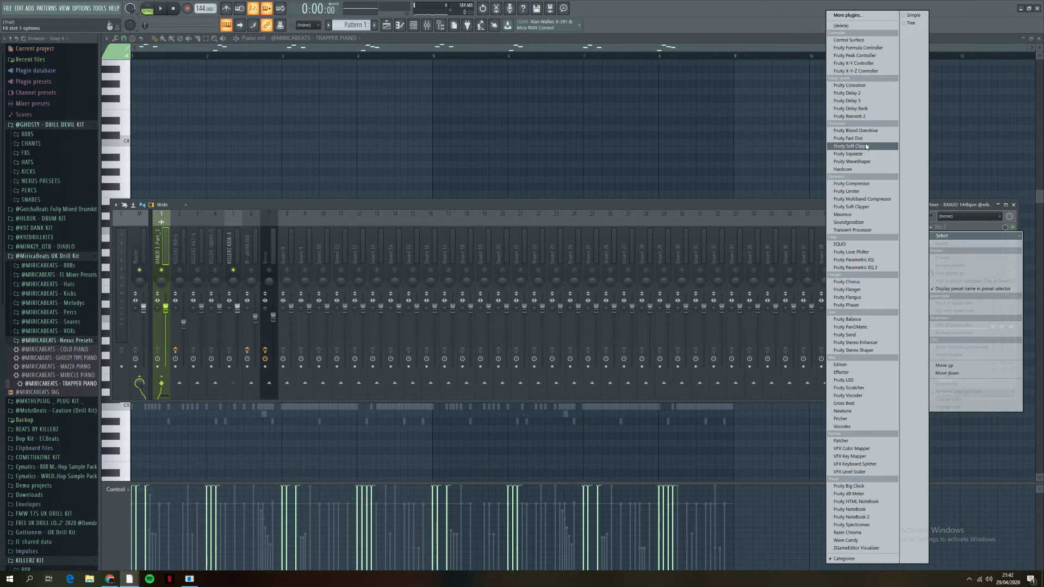
click(862, 191)
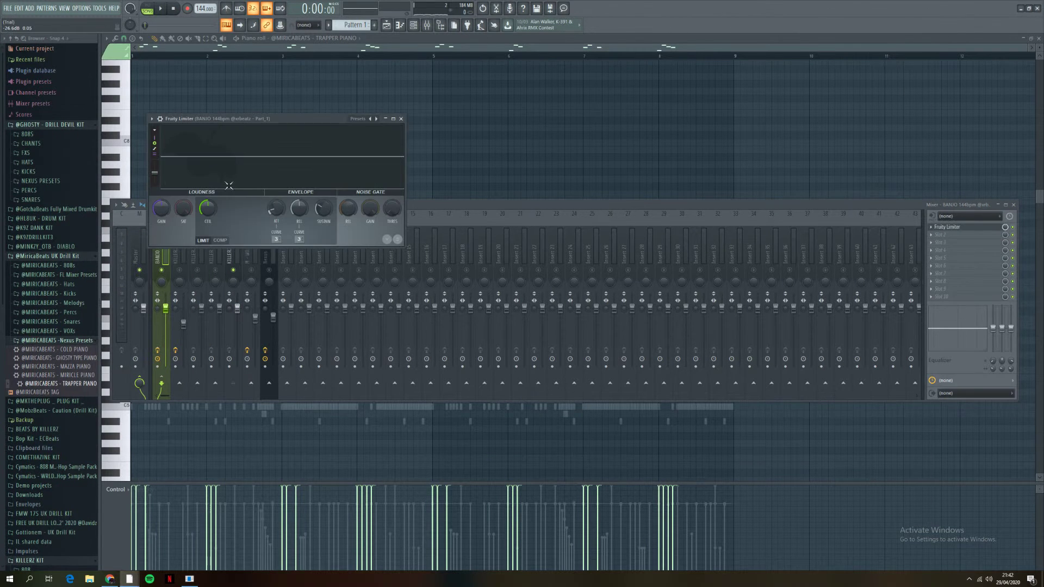
Step: Switch the limiter to compressor mode with threshold at -28.5 dB, then select KILLERZ KICK-3
click(221, 241)
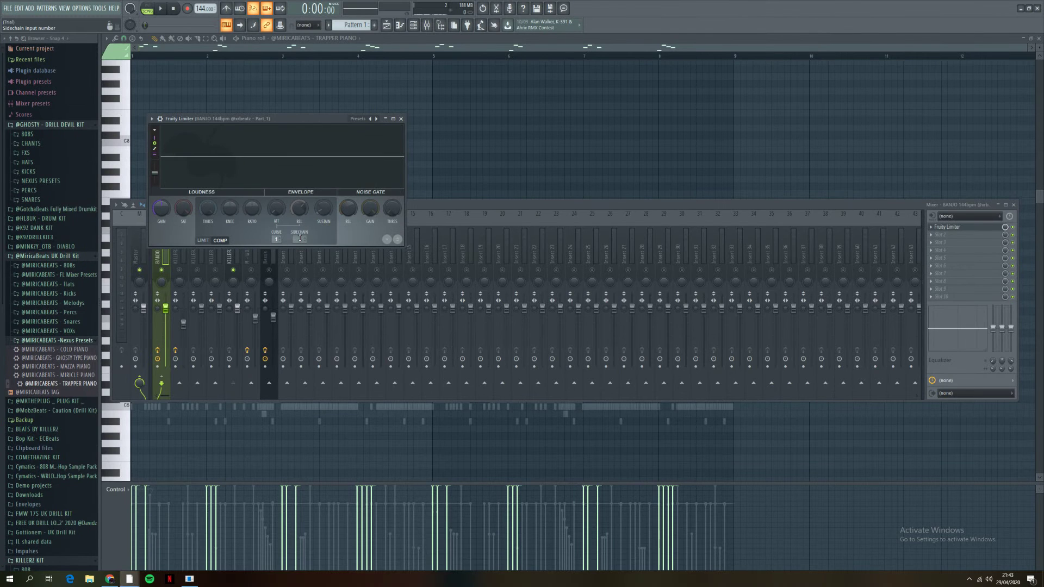
drag(208, 209, 207, 216)
drag(230, 209, 230, 201)
key(space)
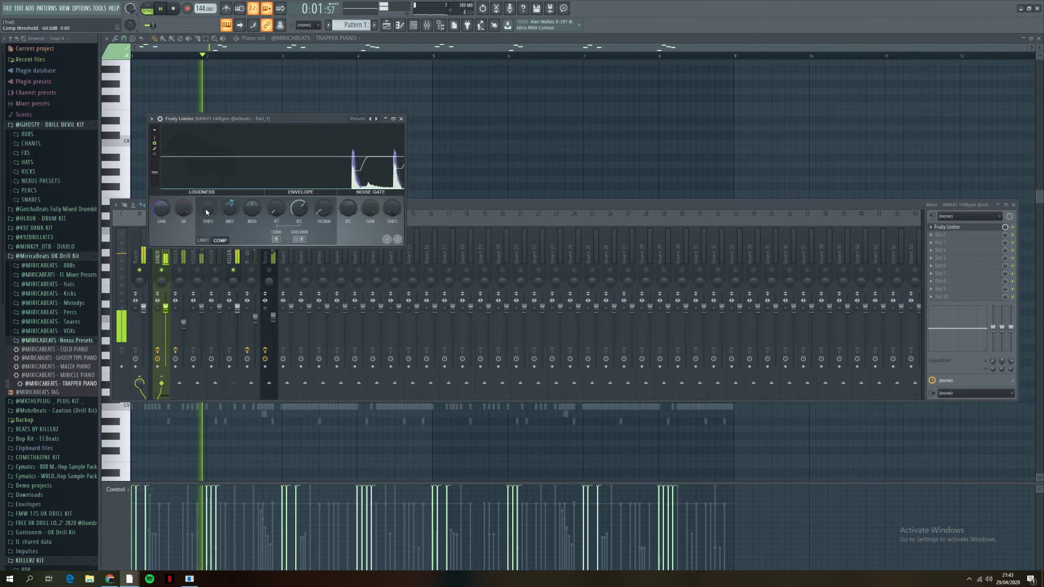
drag(208, 208, 230, 200)
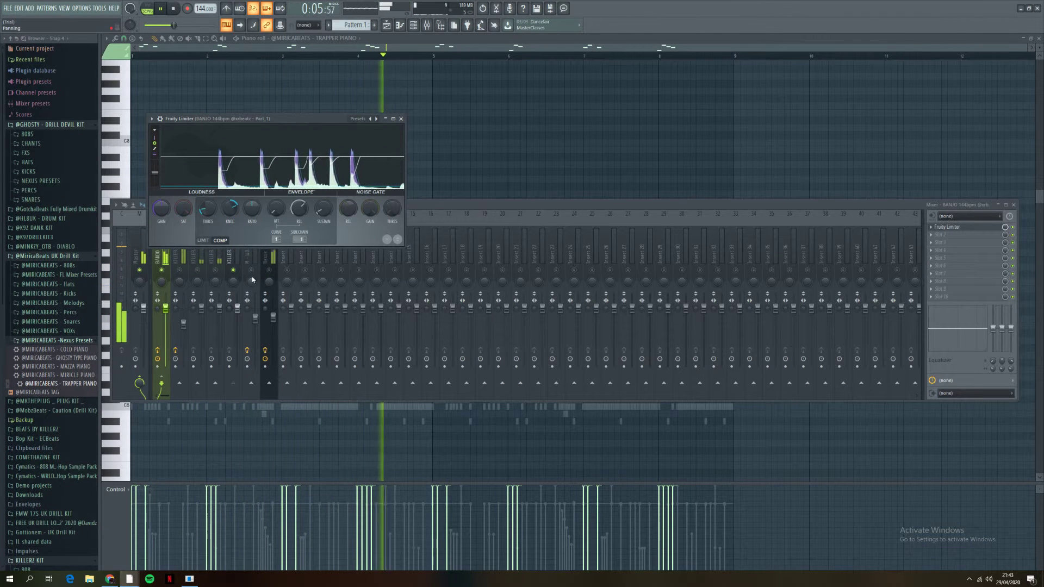
right_click(268, 260)
click(238, 306)
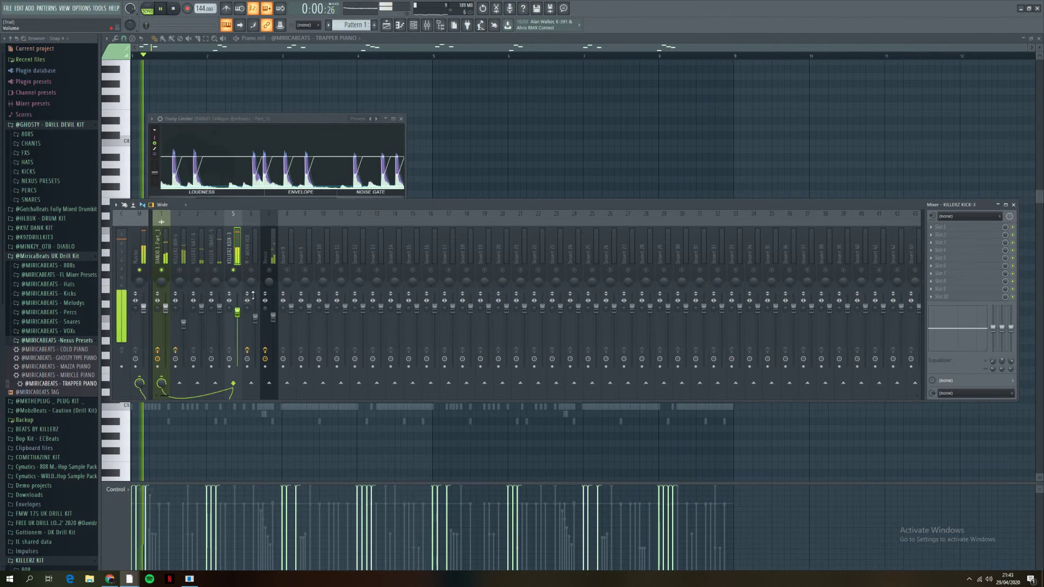
Step: Send KILLERZ KICK-3 into Nexus and load a Fruity Limiter on the Nexus track
click(268, 386)
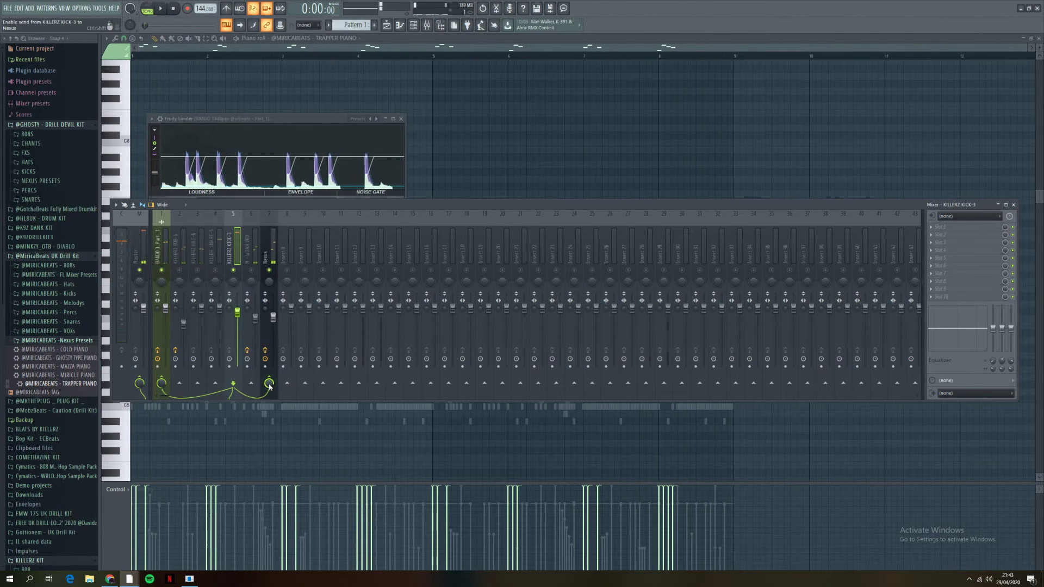
click(267, 255)
click(947, 266)
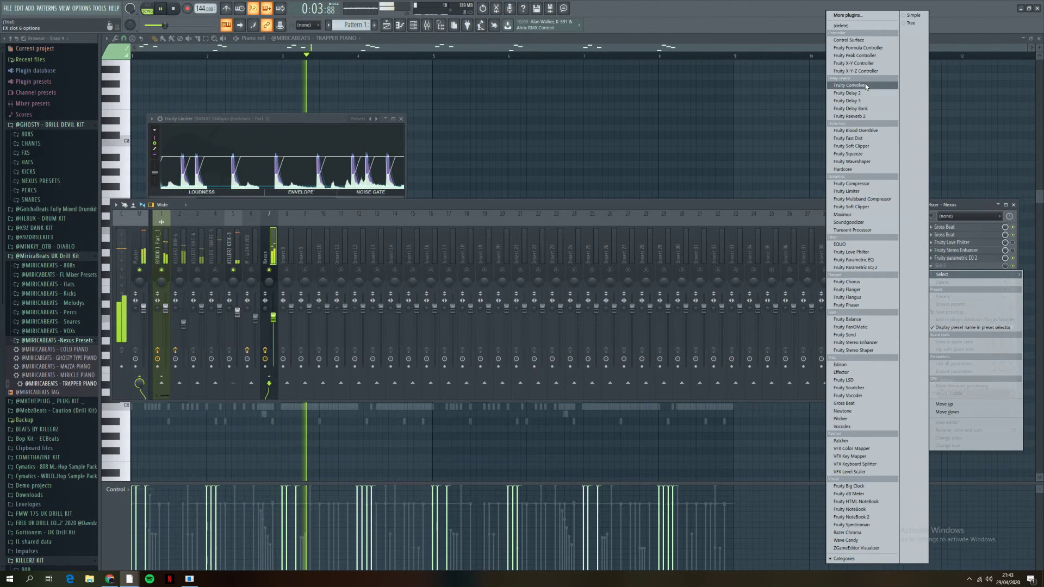
click(867, 193)
Step: Set the Nexus limiter to compressor mode, audition it, and mute the BANJO track
key(space)
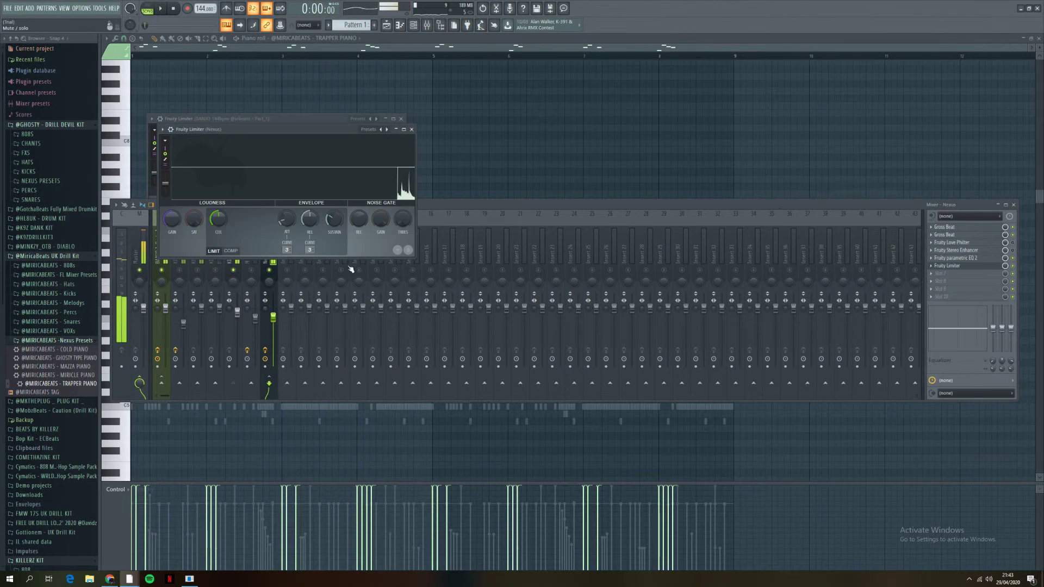
click(231, 251)
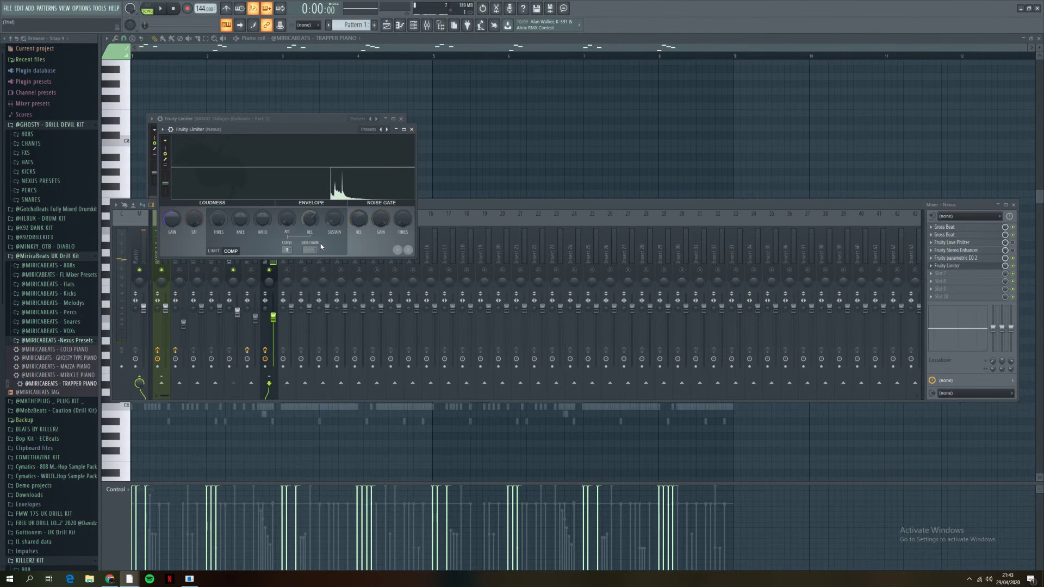
key(space)
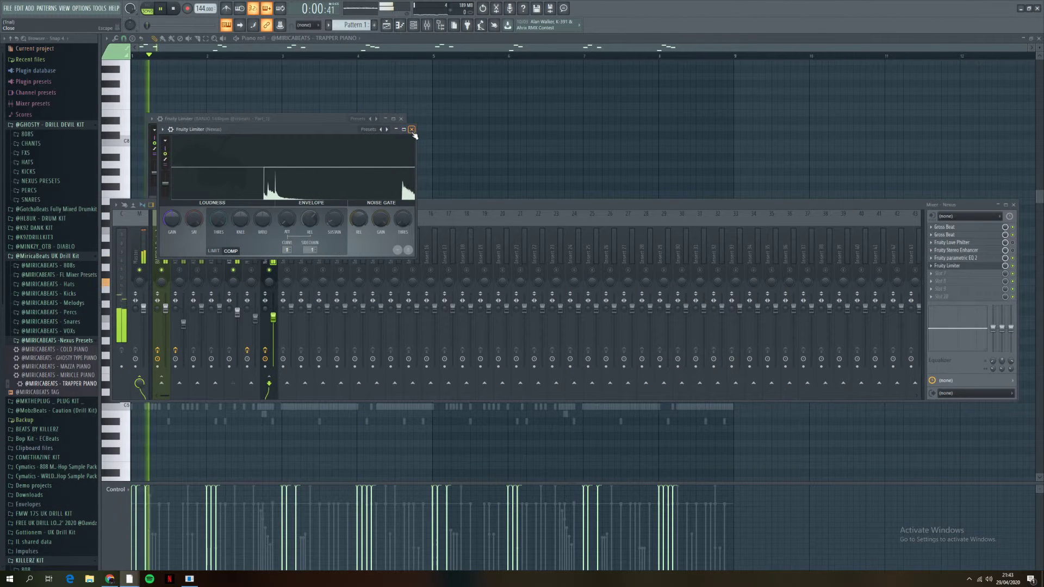
click(412, 130)
key(space)
click(161, 270)
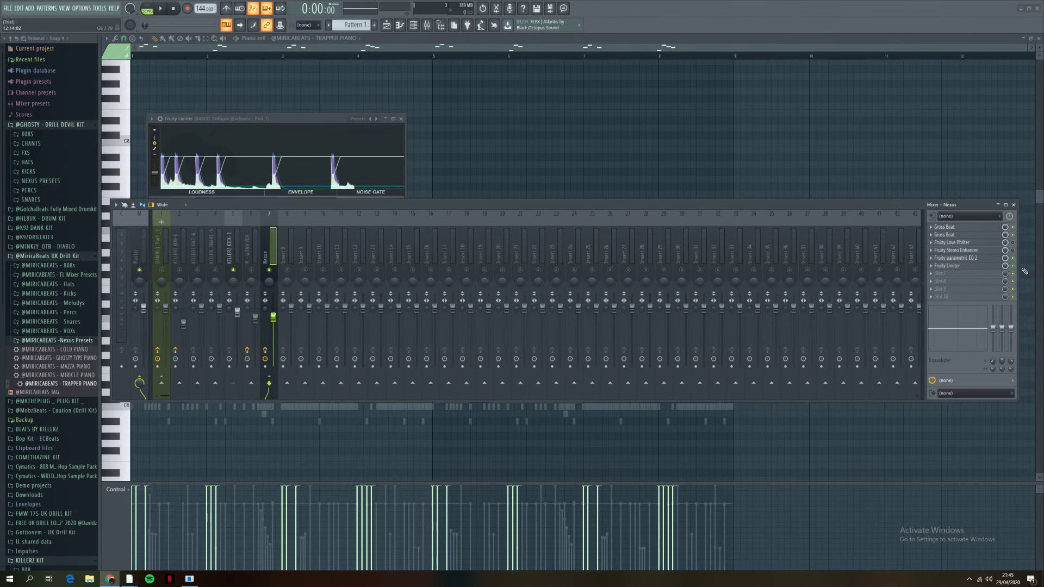
Step: Sidechain the Nexus limiter to KILLERZ KICK-3 with knee 16% and threshold about -25.4 dB
click(589, 173)
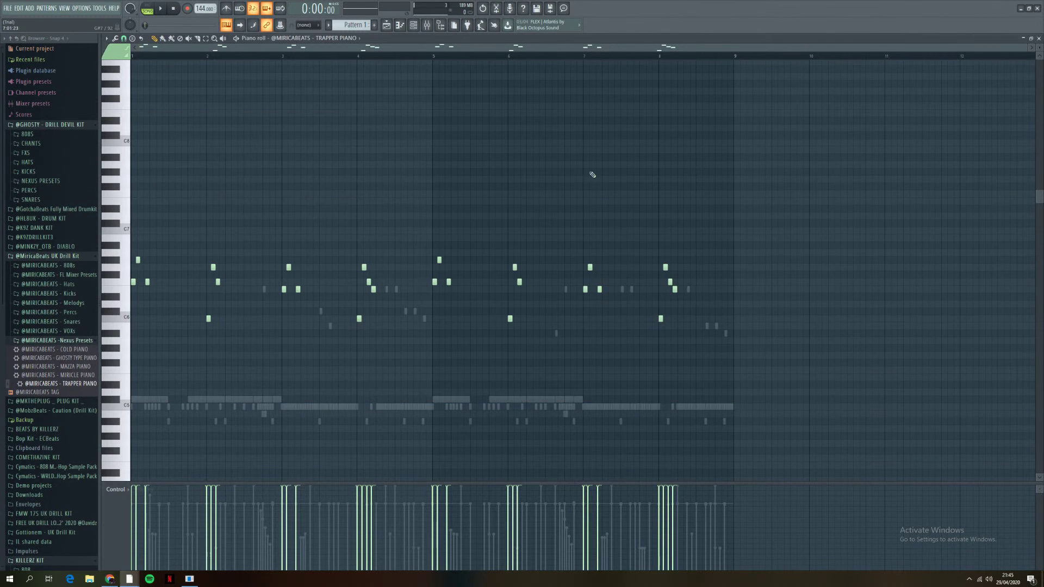
key(F9)
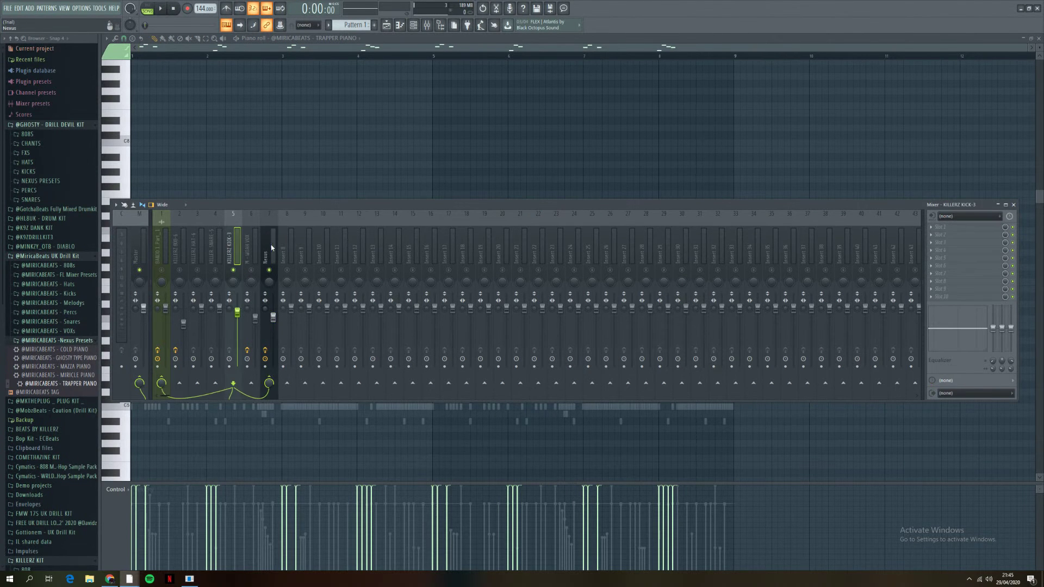
click(979, 266)
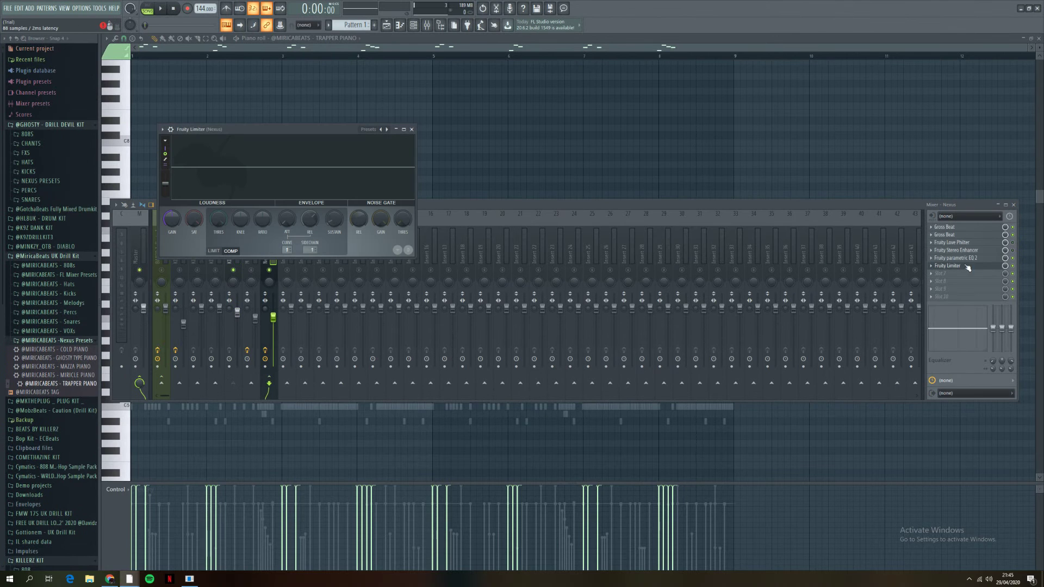
click(311, 249)
click(217, 223)
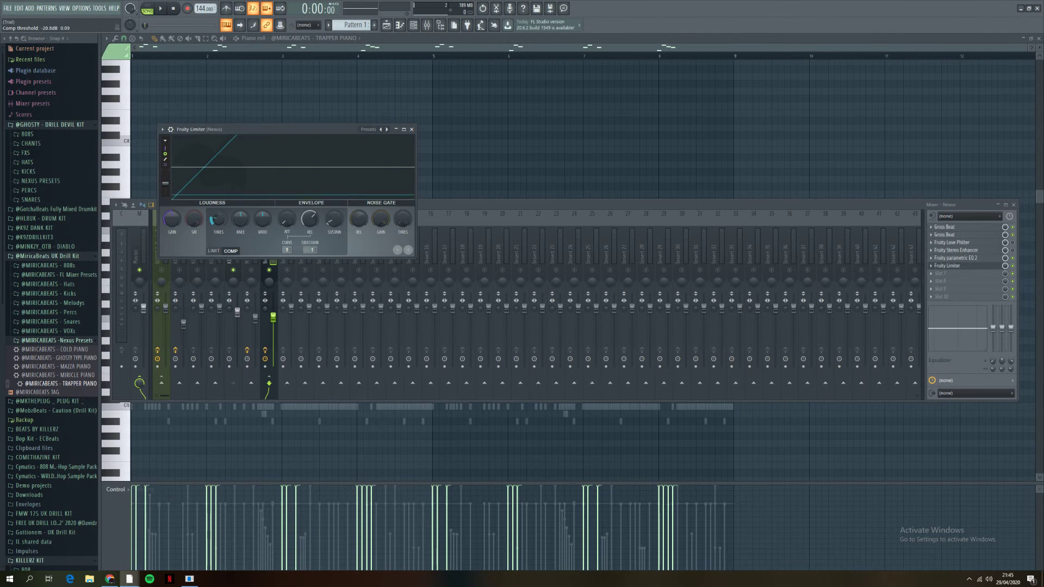
key(space)
drag(237, 221, 239, 215)
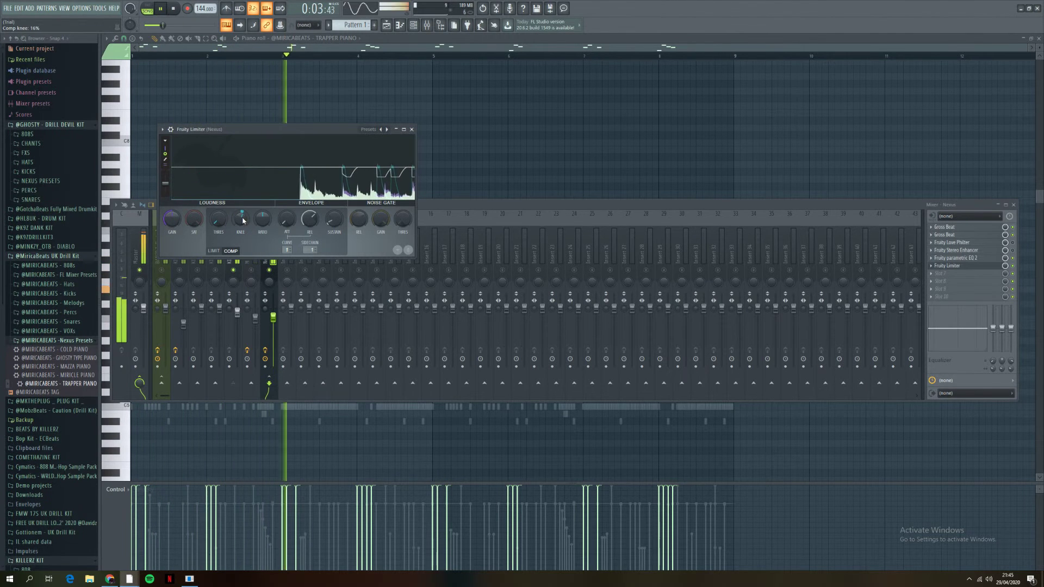
drag(218, 220, 218, 215)
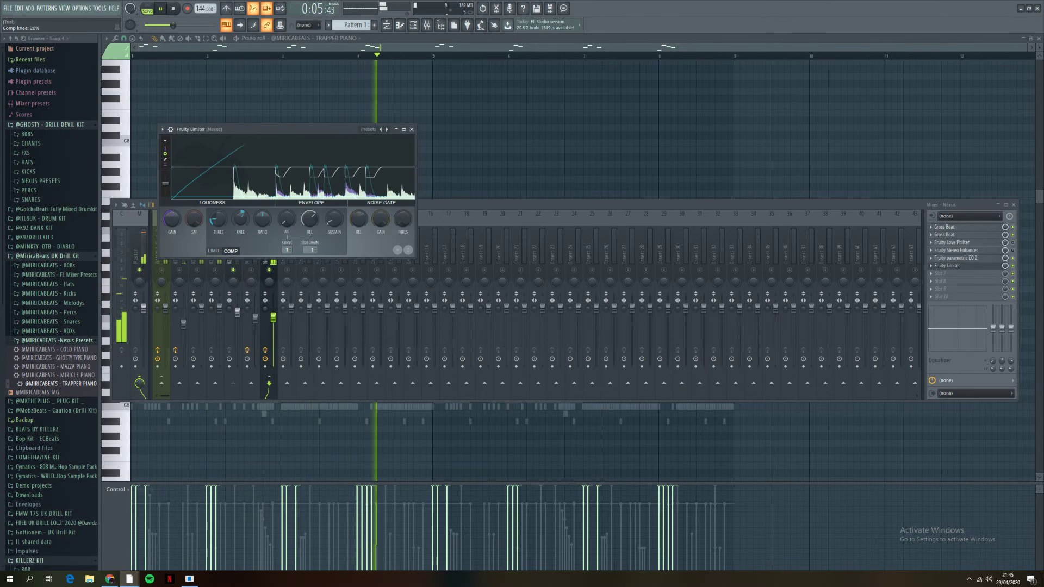
click(406, 129)
key(space)
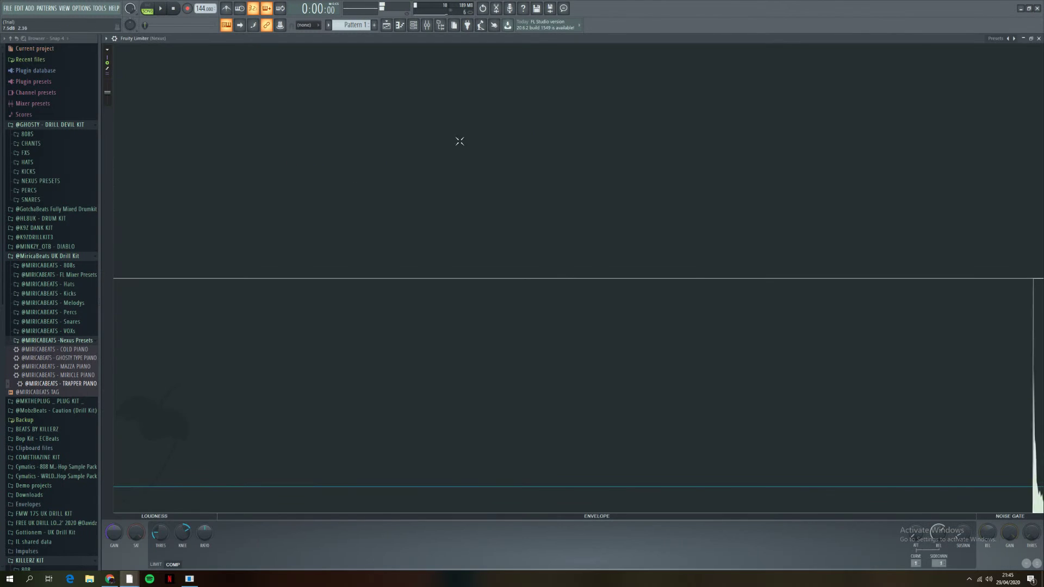
click(1032, 39)
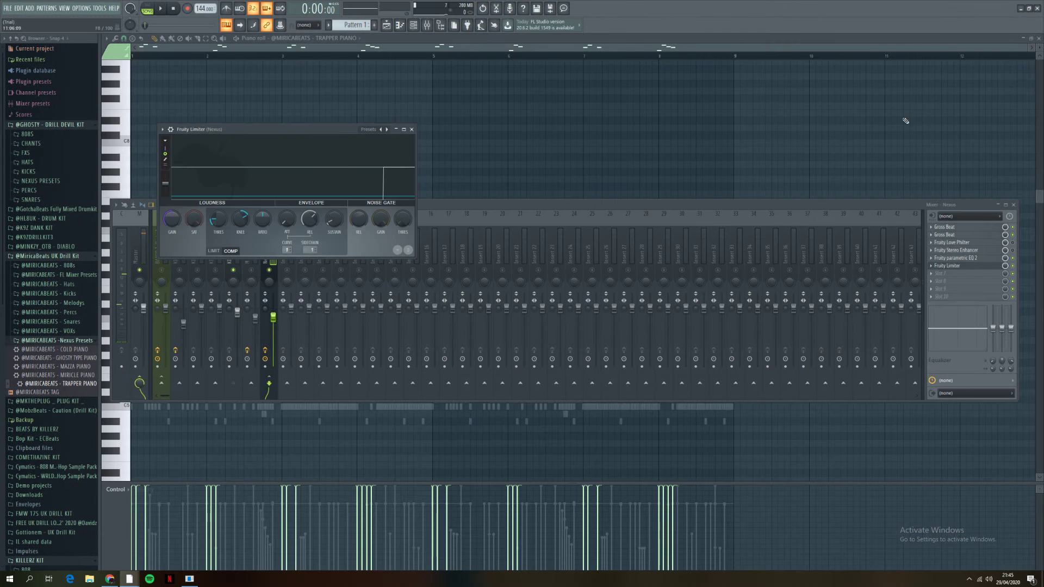
Step: Route a send from the KILLERZ 808-6 insert into the Nexus track, alongside the kick
click(412, 130)
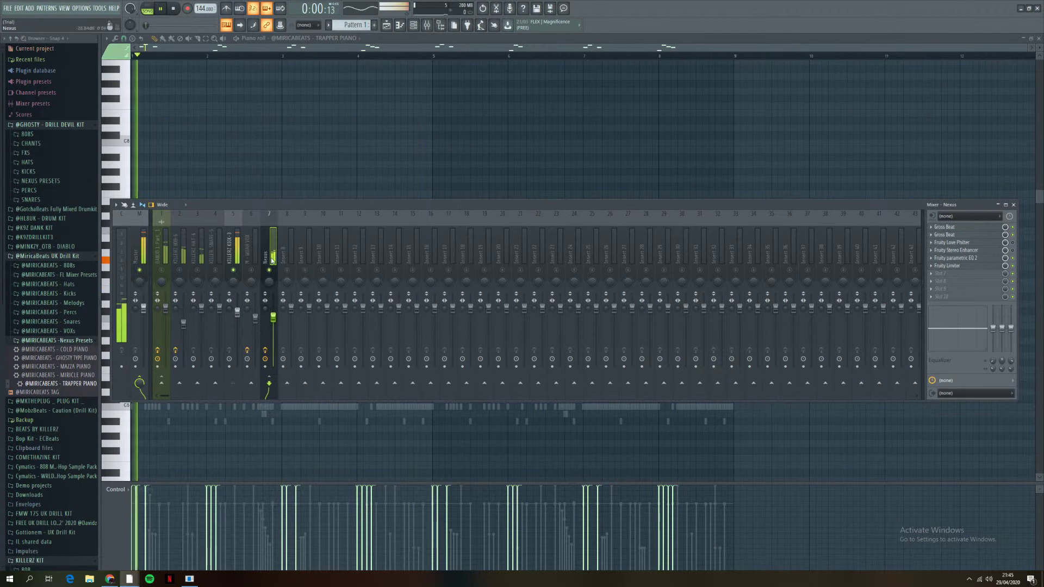
key(space)
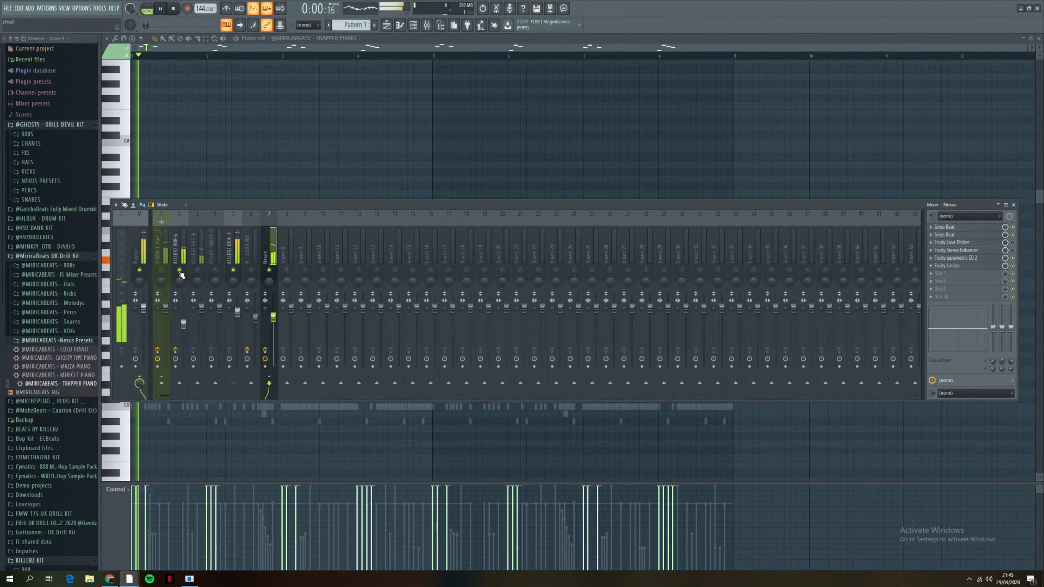
click(183, 323)
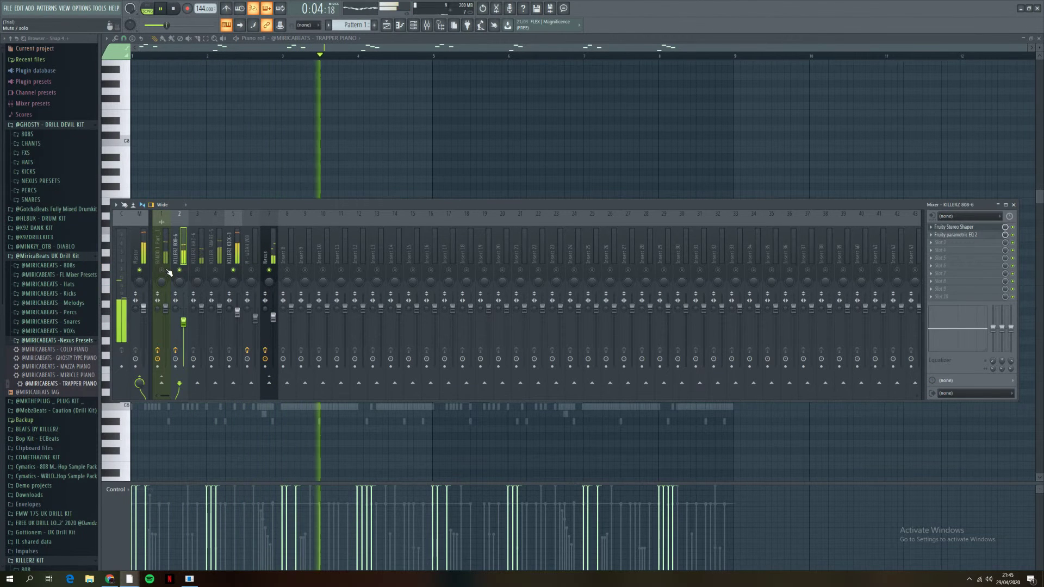
click(267, 245)
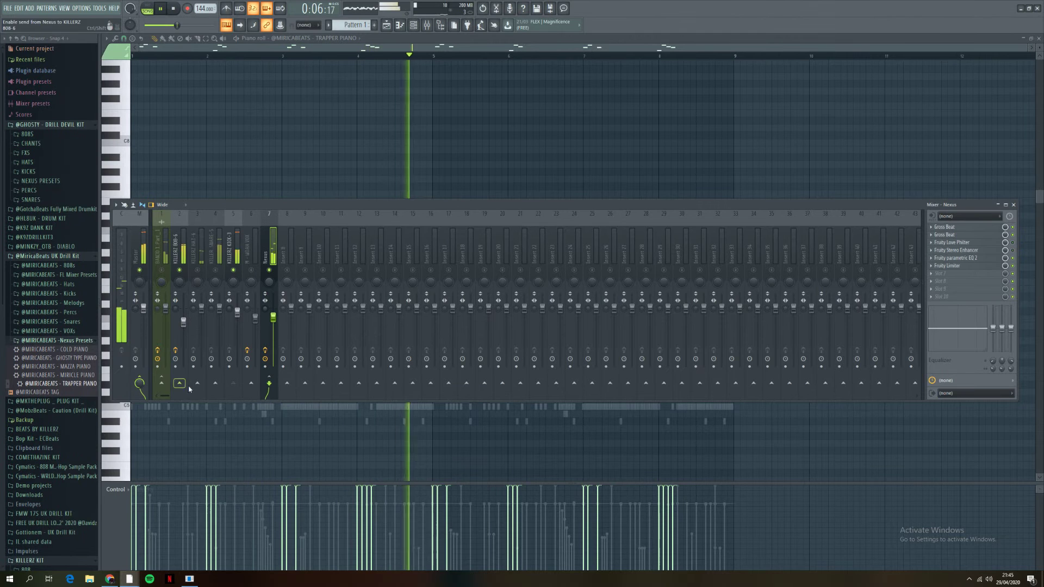
click(178, 251)
click(270, 384)
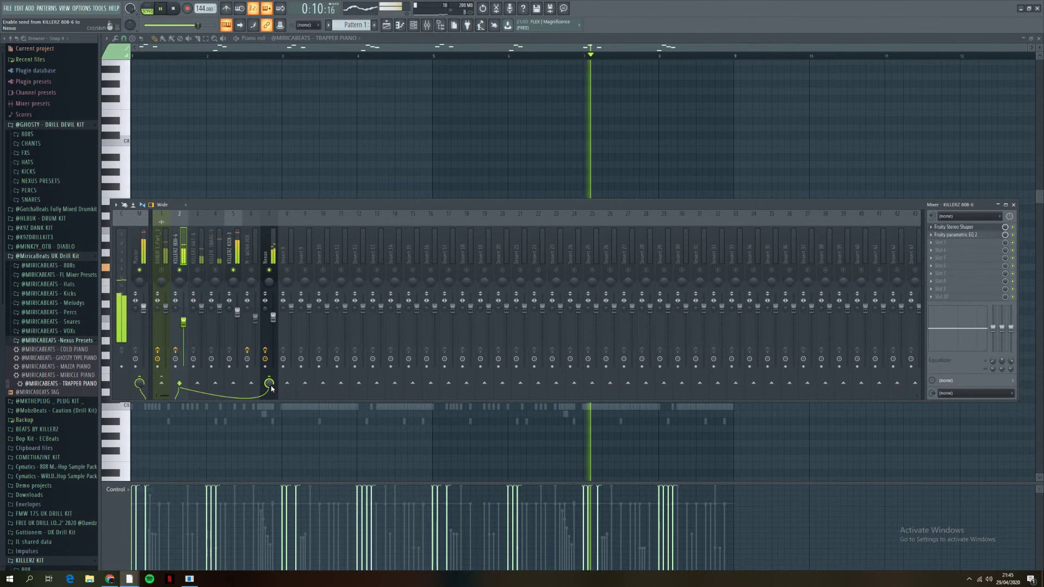
click(270, 295)
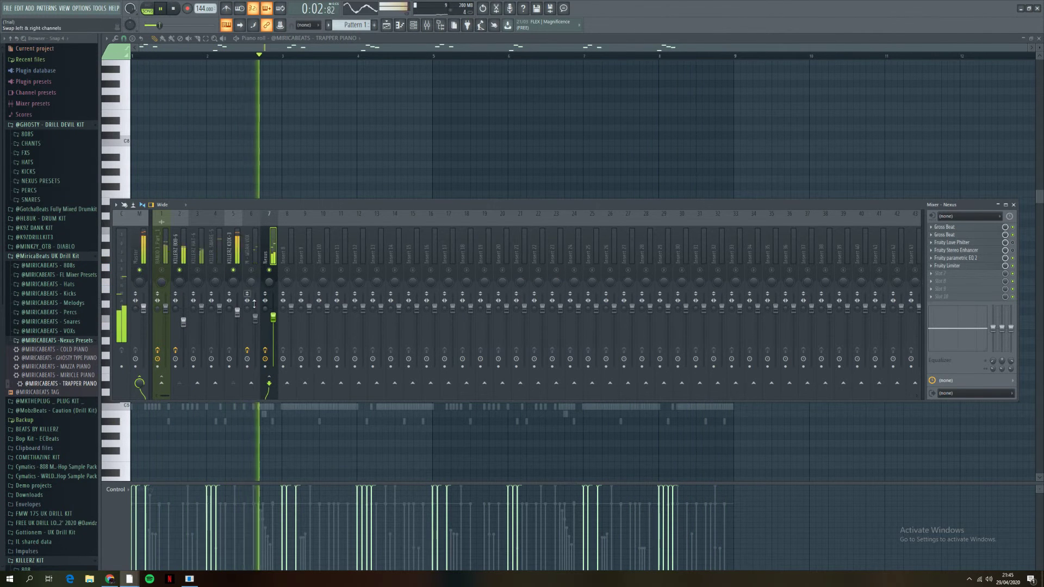
click(180, 260)
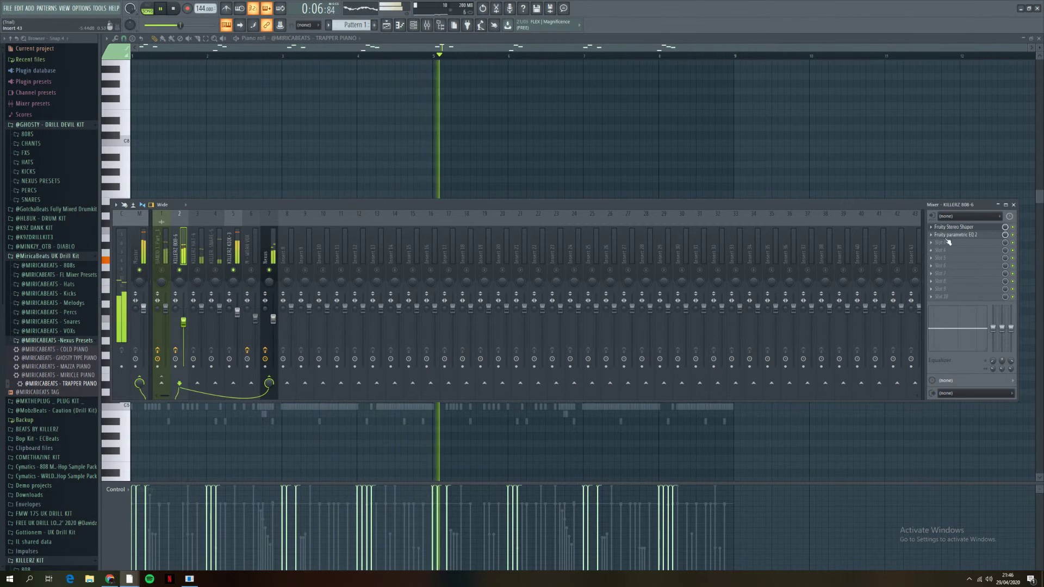
Step: Load a second Fruity Limiter into slot 7 of the Nexus insert
click(268, 258)
click(949, 275)
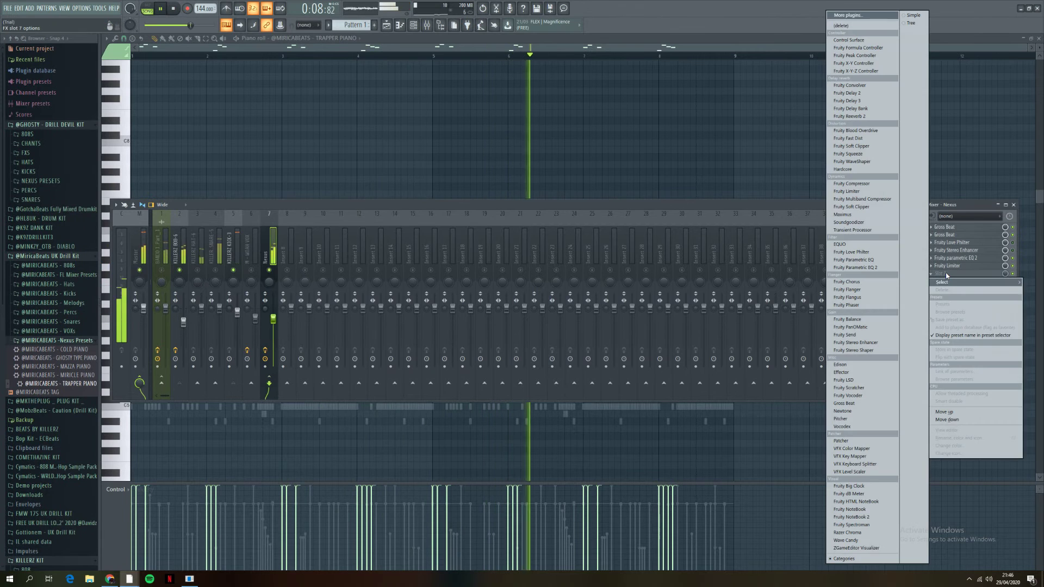
click(867, 190)
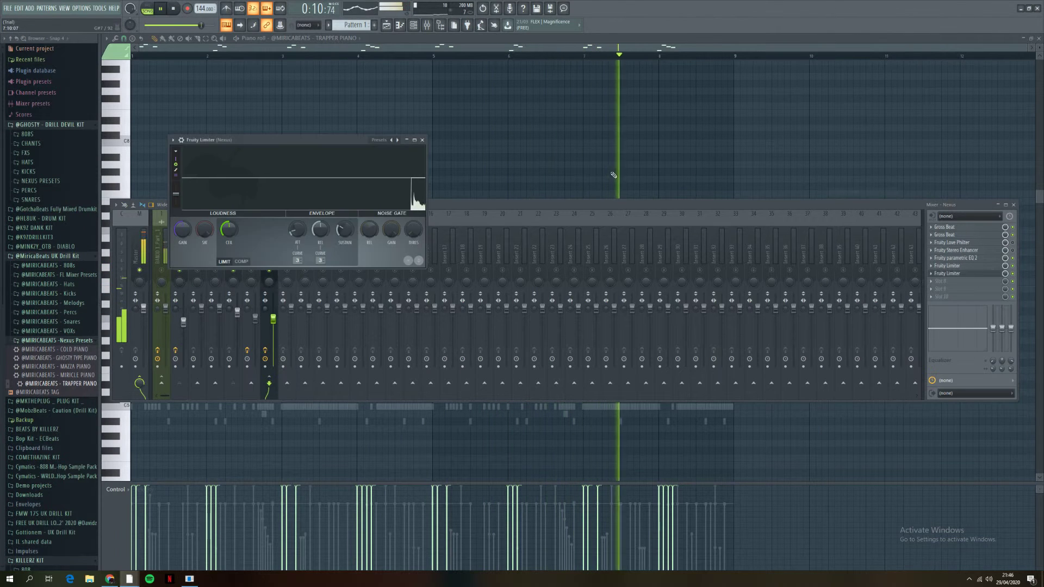
key(space)
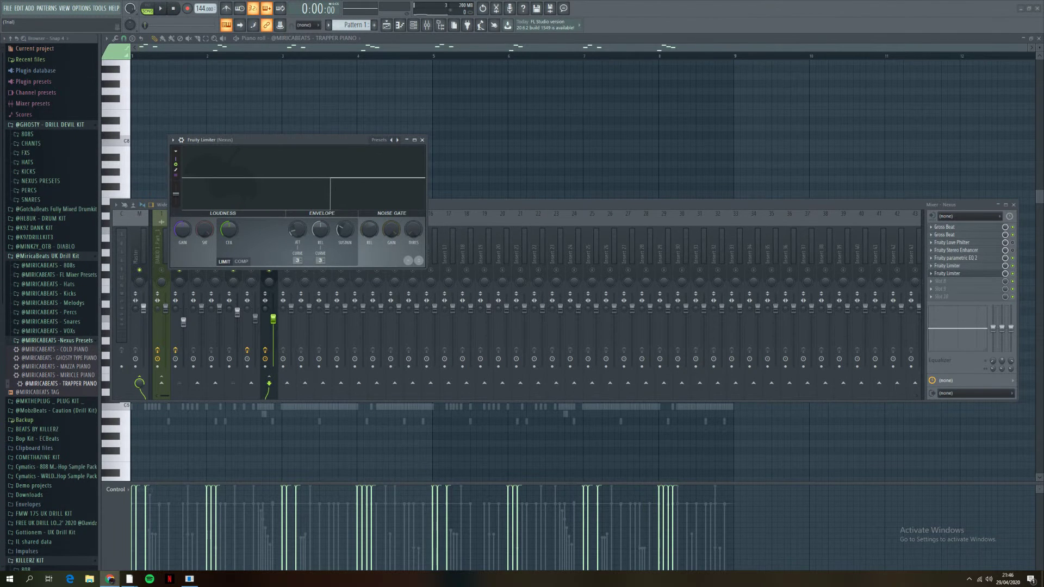
Step: Open the new Nexus limiter and switch it to compressor mode
right_click(712, 130)
key(space)
key(F9)
key(space)
click(970, 276)
key(space)
click(242, 262)
key(space)
Step: Sidechain it to KILLERZ KICK 3 and raise the knee to 40%
click(321, 260)
click(348, 281)
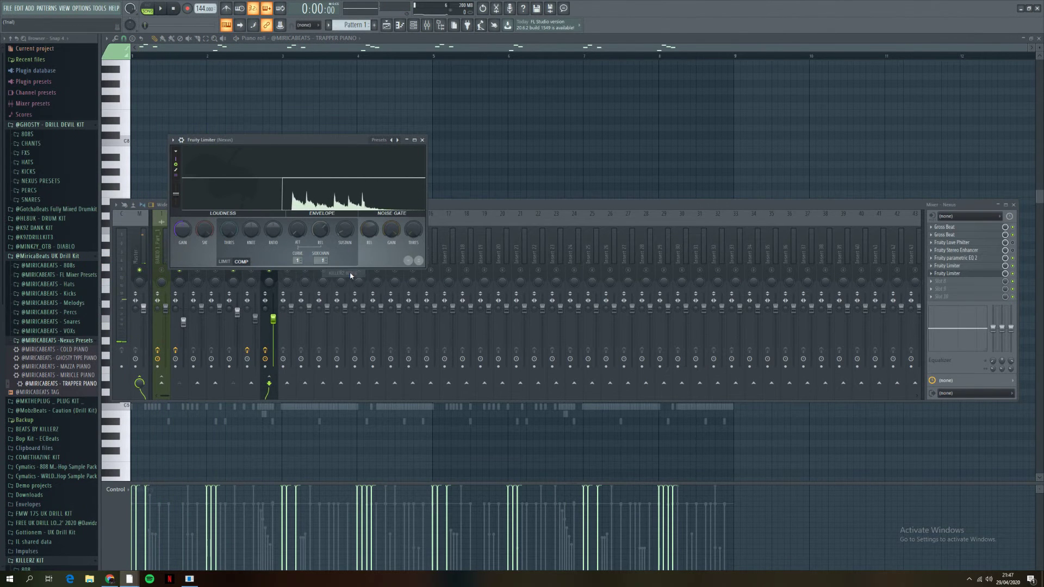
key(space)
drag(248, 234, 248, 217)
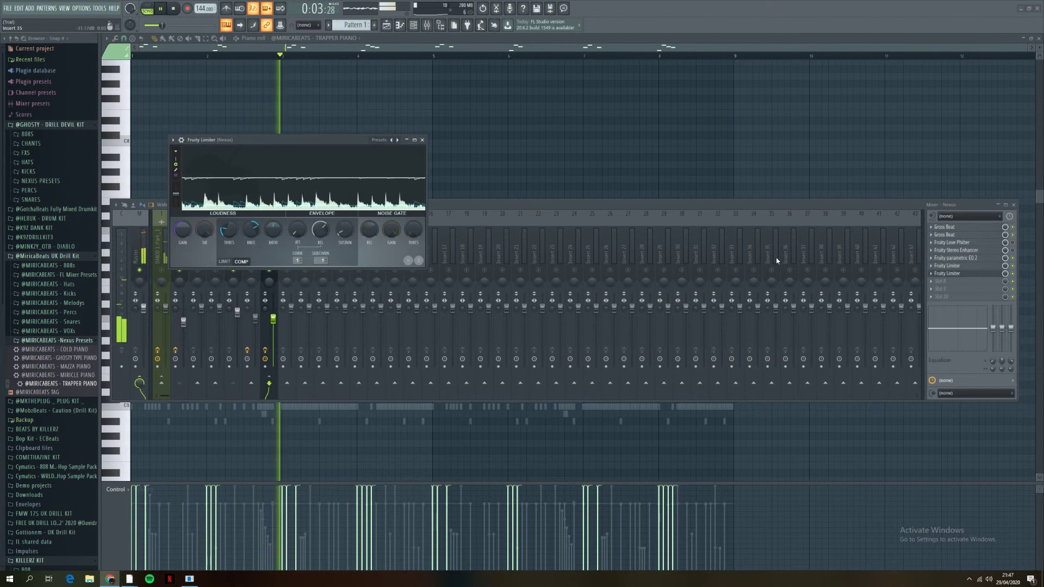
click(423, 141)
key(space)
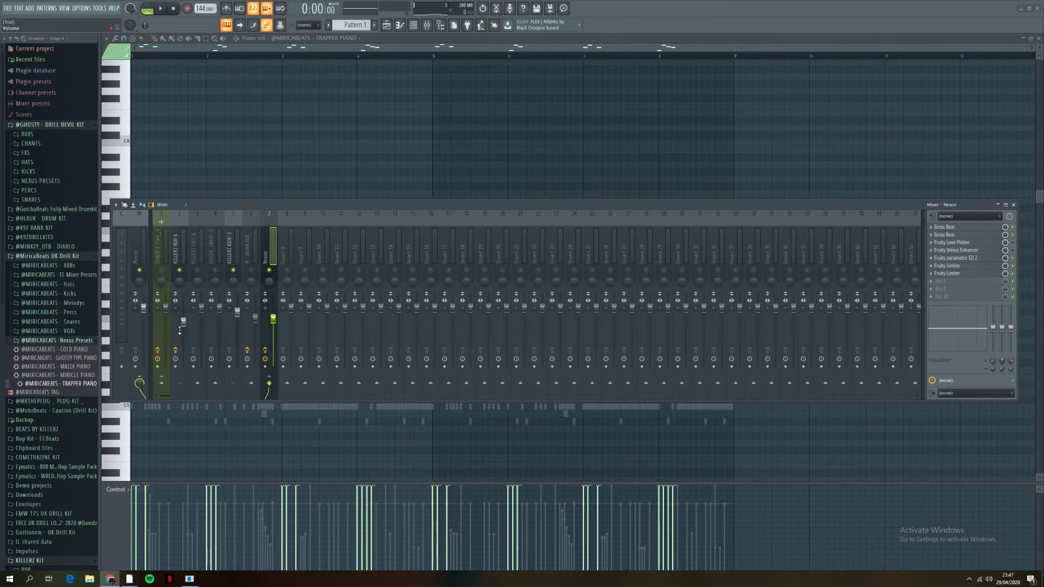
Step: Set the BANJO fader to 1.8 dB and pull the Nexus fader down to -7.7 dB
click(1015, 205)
key(space)
key(F9)
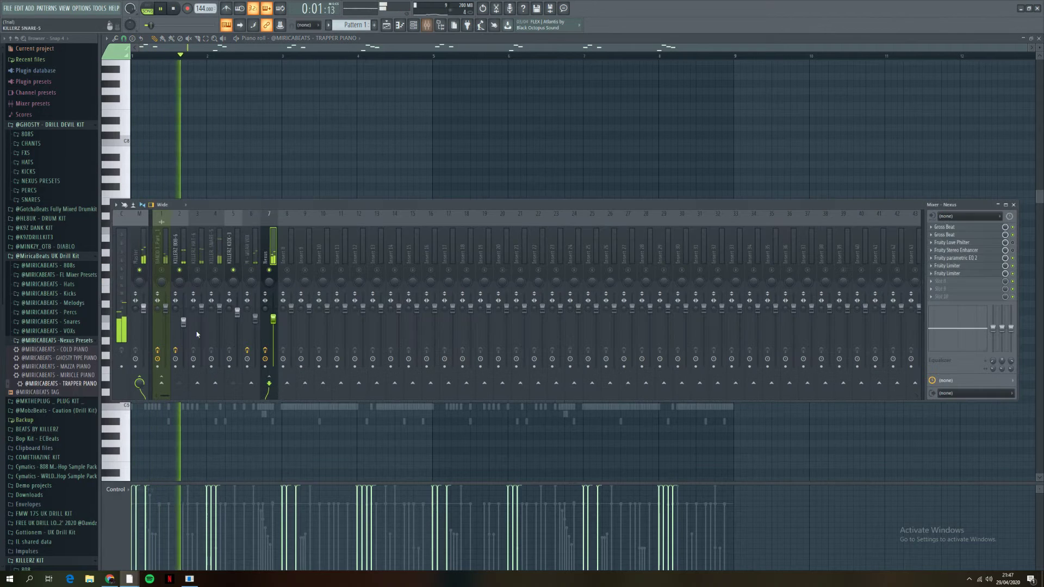
click(178, 265)
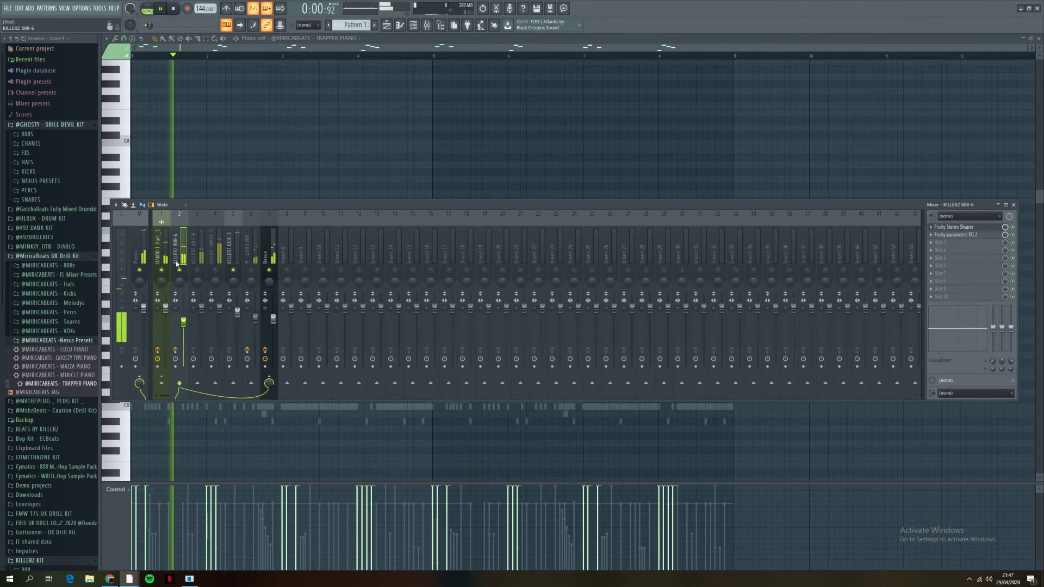
drag(166, 308, 167, 318)
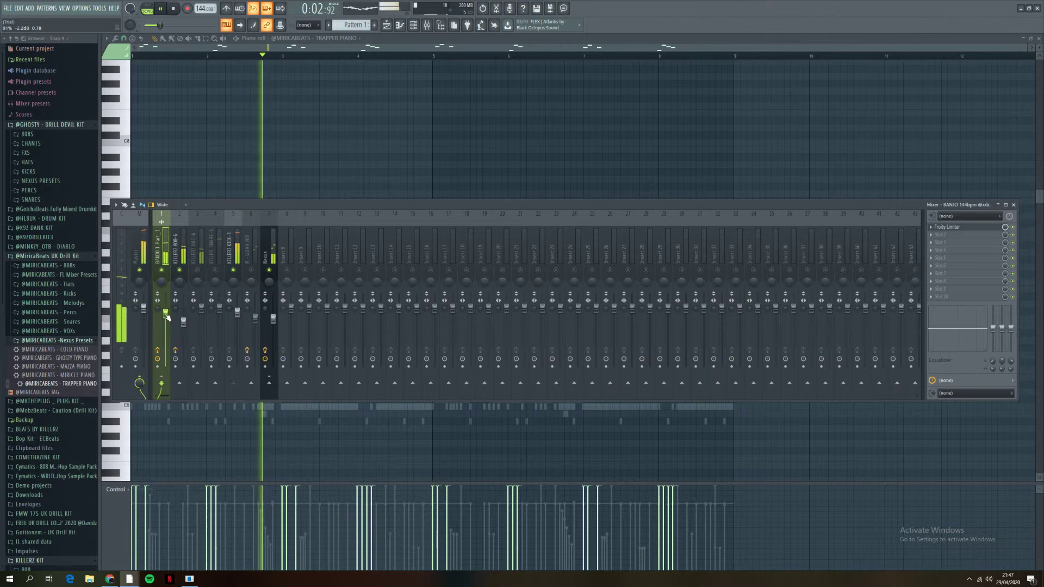
drag(273, 318, 274, 329)
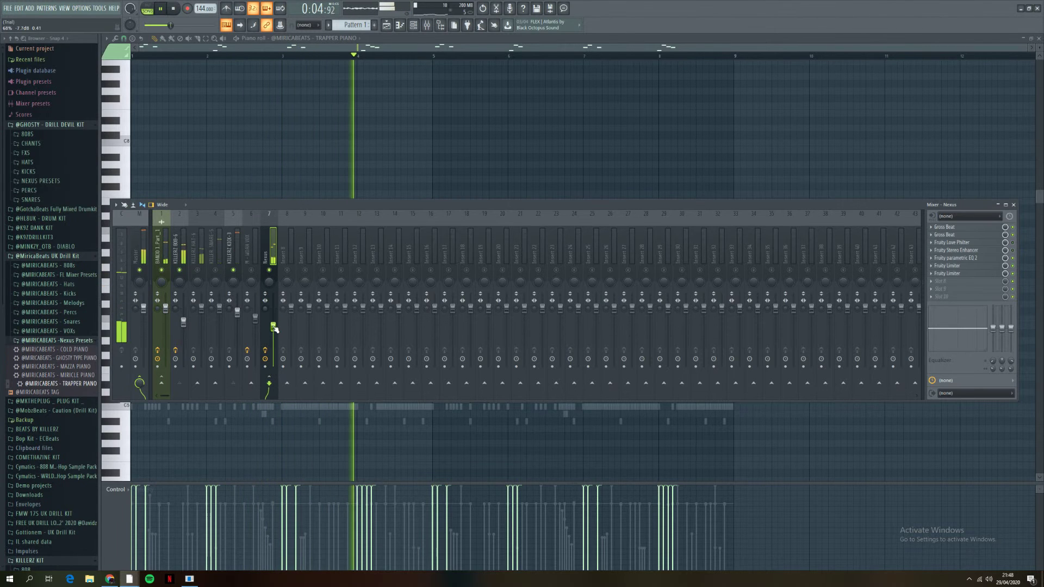
drag(166, 313, 167, 313)
key(space)
right_click(162, 271)
key(space)
click(269, 270)
key(space)
key(space)
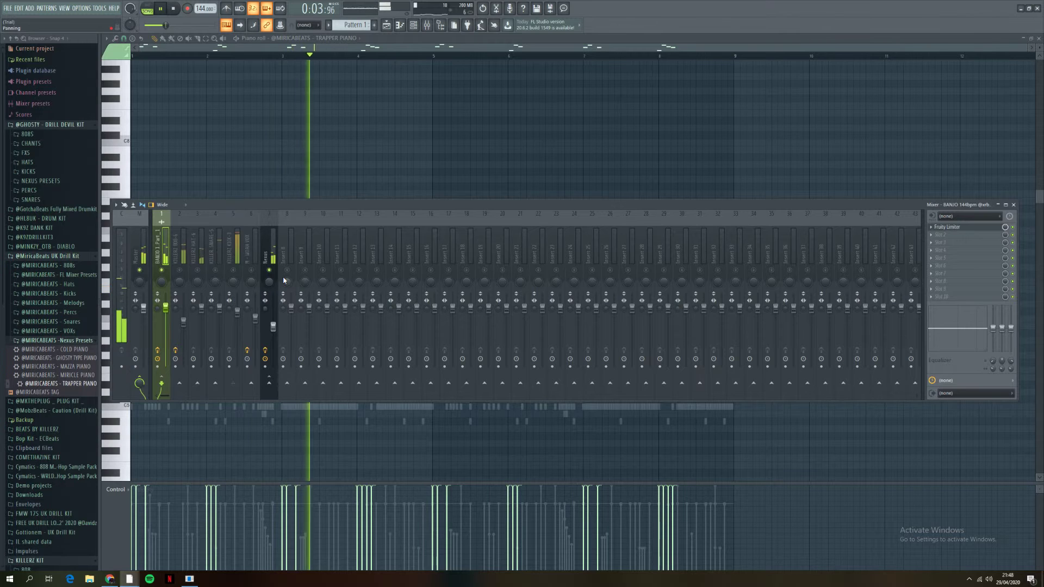
Step: Unmute the 808 and HAT-6 tracks, lower the hats, and cut their lows by 3.5 dB
click(179, 271)
click(199, 271)
drag(201, 308, 202, 317)
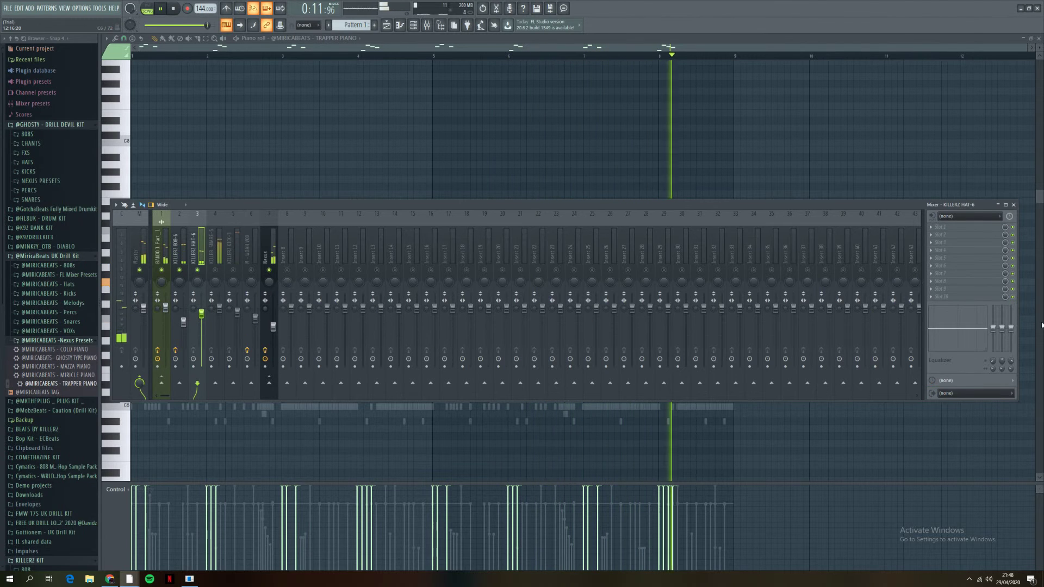
mouse_move(993, 329)
mouse_down()
mouse_move(994, 342)
mouse_move(993, 330)
mouse_up()
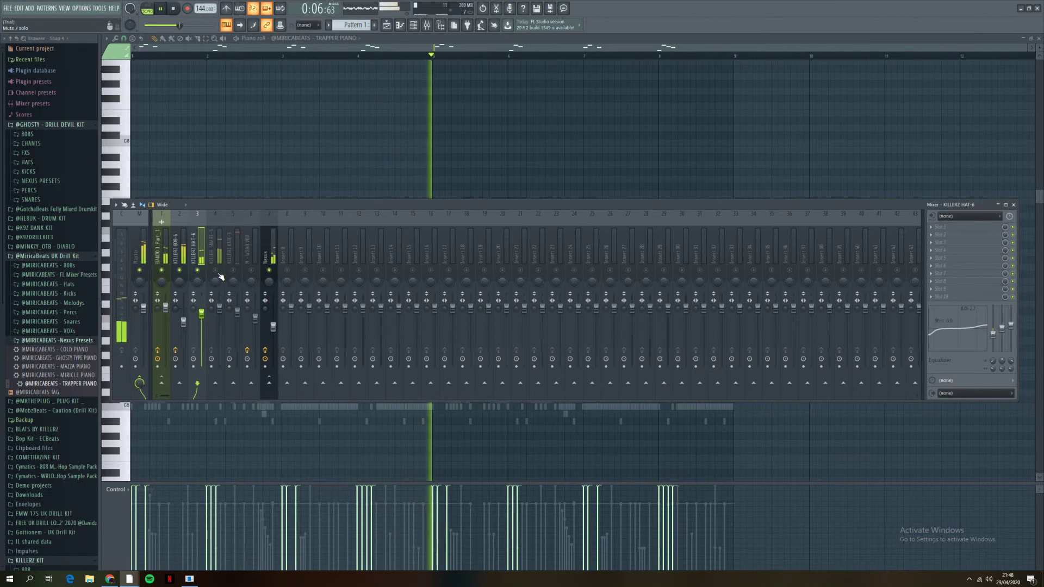
Step: Boost KILLERZ SNARE-5's highs by 4.2 dB and unmute KILLERZ KICK-3
click(223, 308)
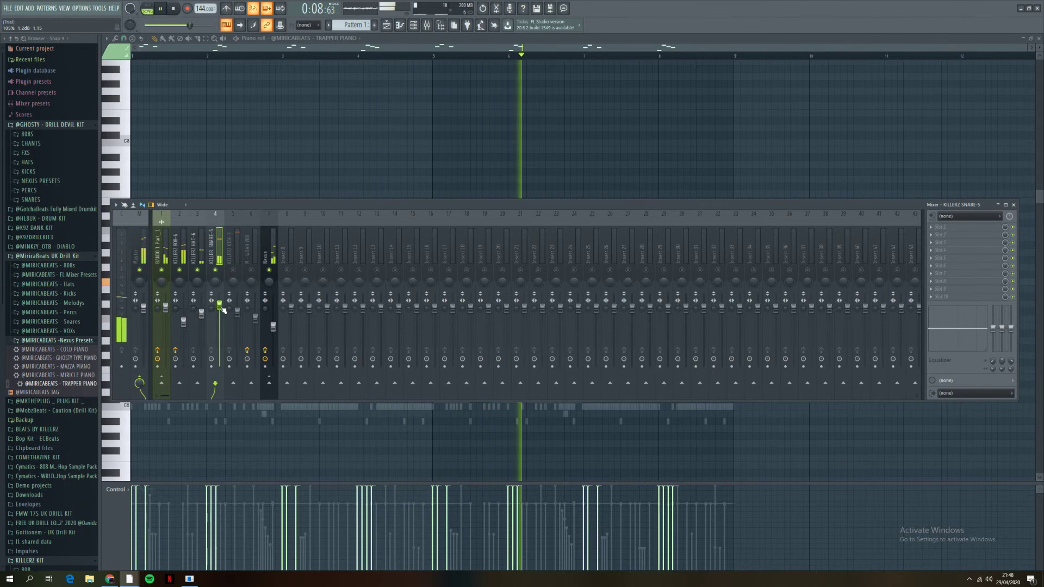
drag(1011, 329, 1012, 331)
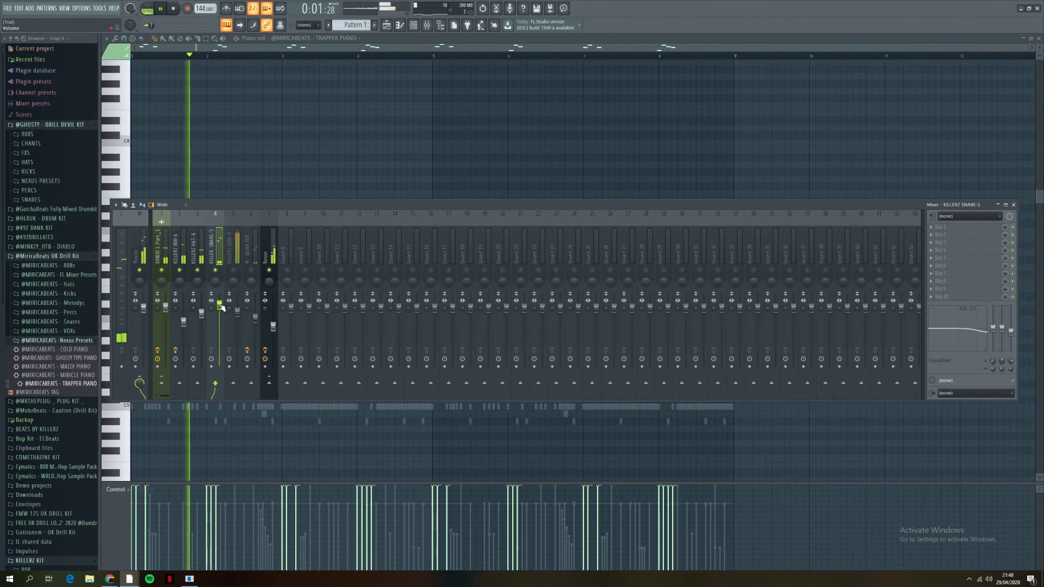
click(235, 271)
click(237, 313)
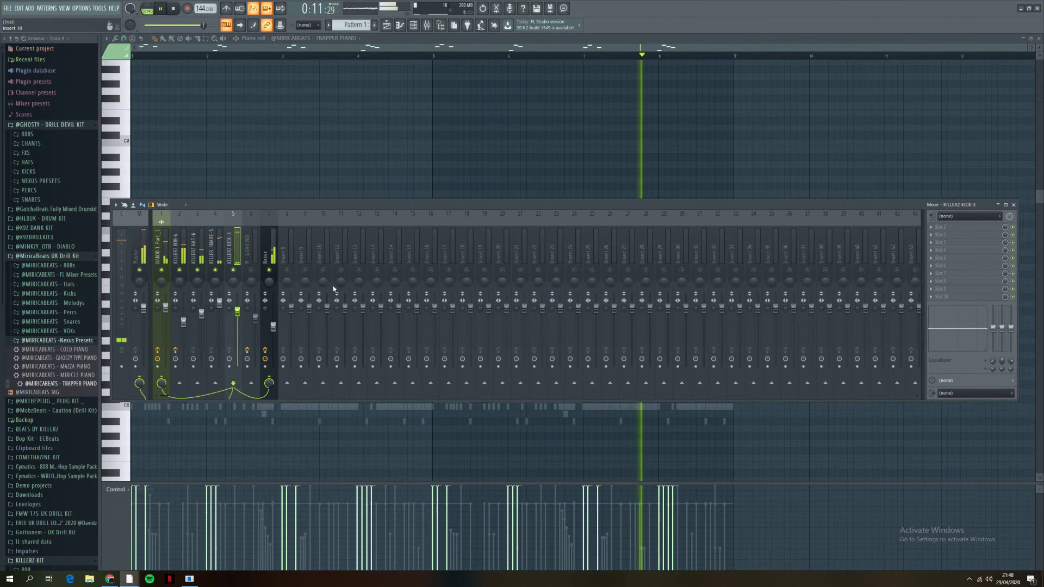
key(space)
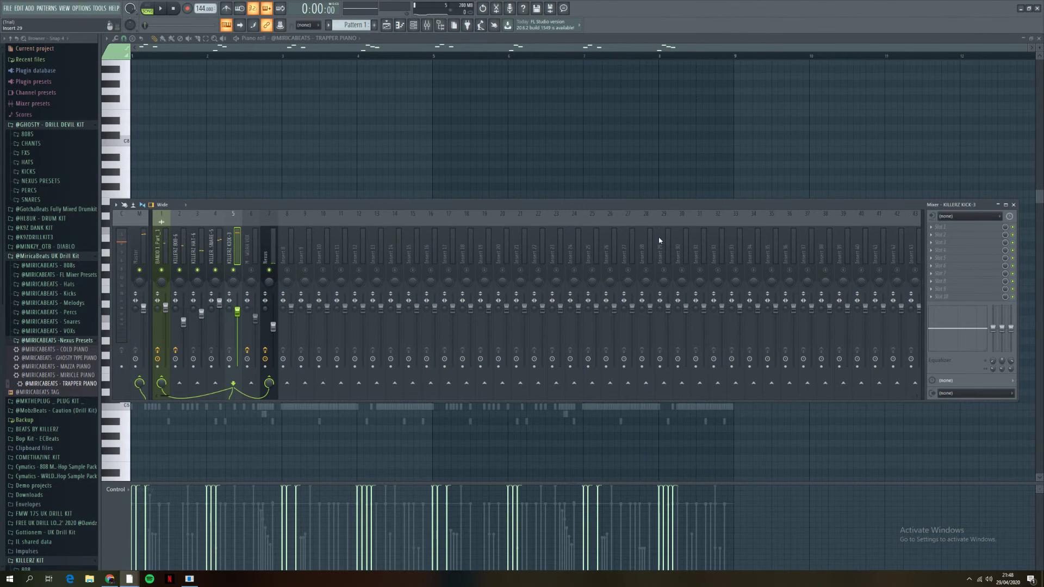
Step: Close the mixer and look through the channels in the channel rack
click(1015, 206)
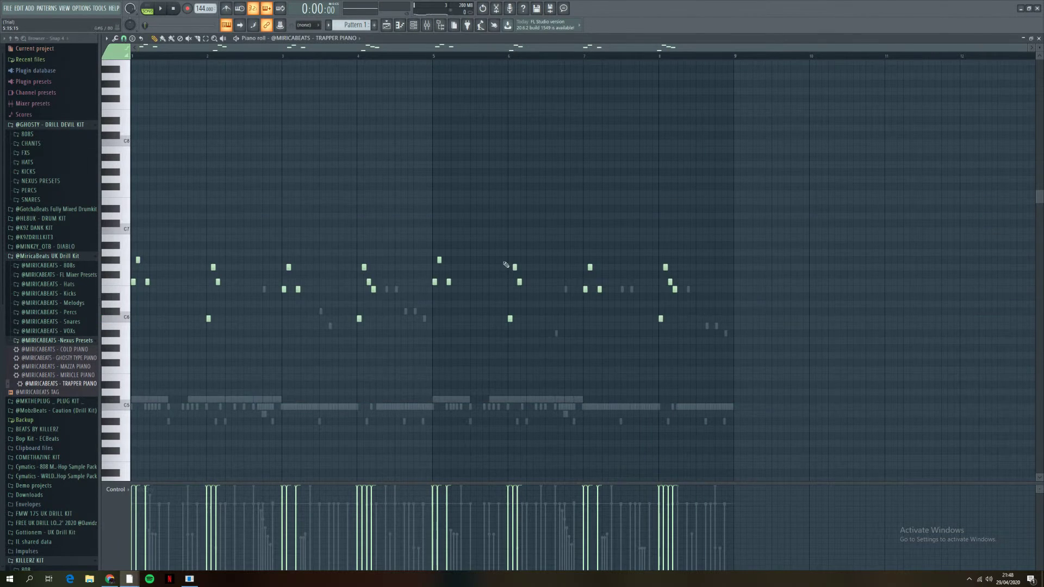
key(F6)
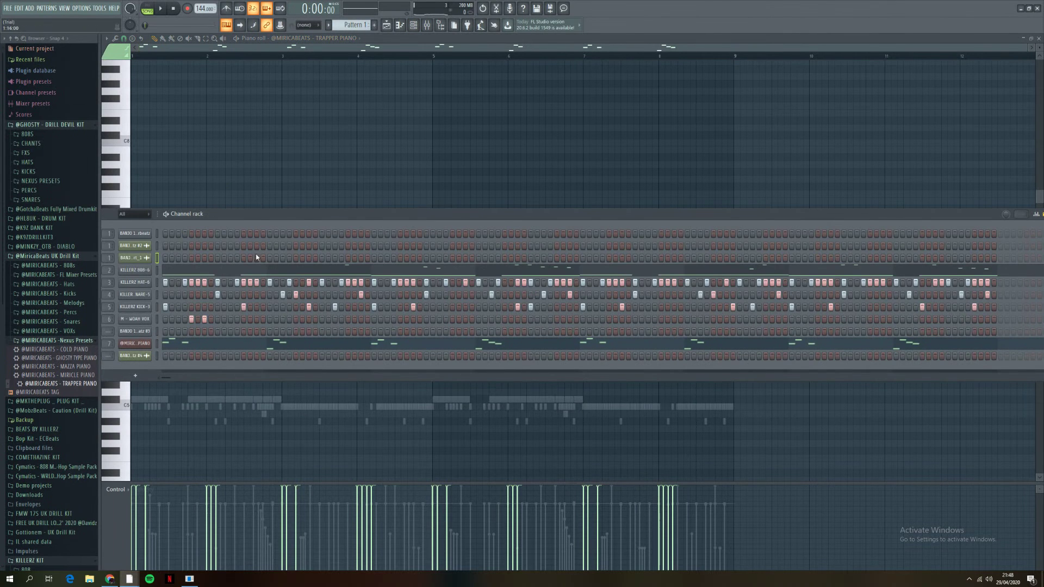
scroll(142, 217, up, 2)
scroll(142, 218, down, 2)
scroll(142, 218, up, 1)
scroll(142, 218, down, 1)
scroll(140, 217, down, 1)
scroll(141, 216, down, 1)
Step: Audition the beat, then switch to the Playlist view with F5
key(F6)
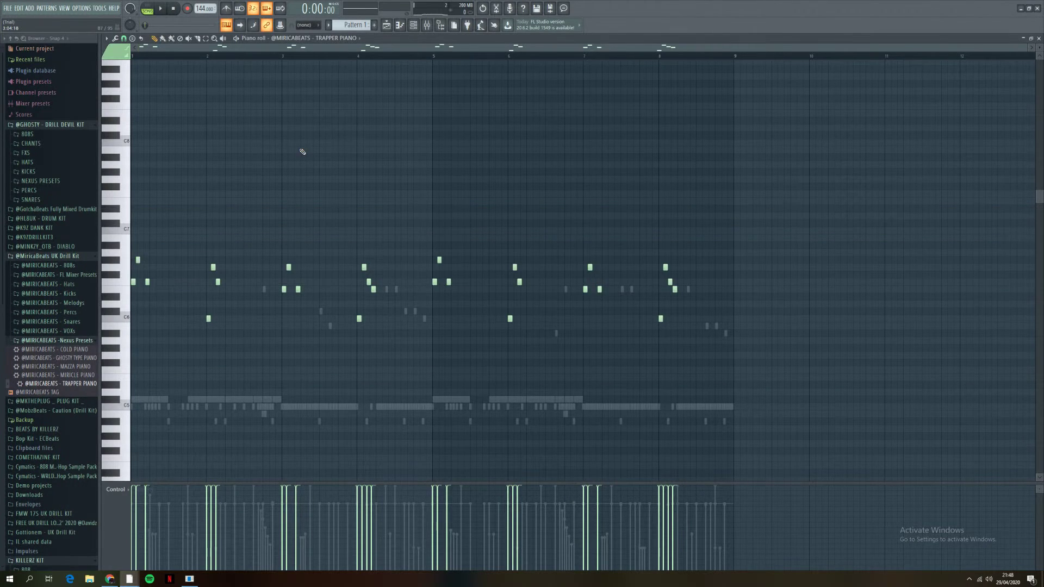
key(space)
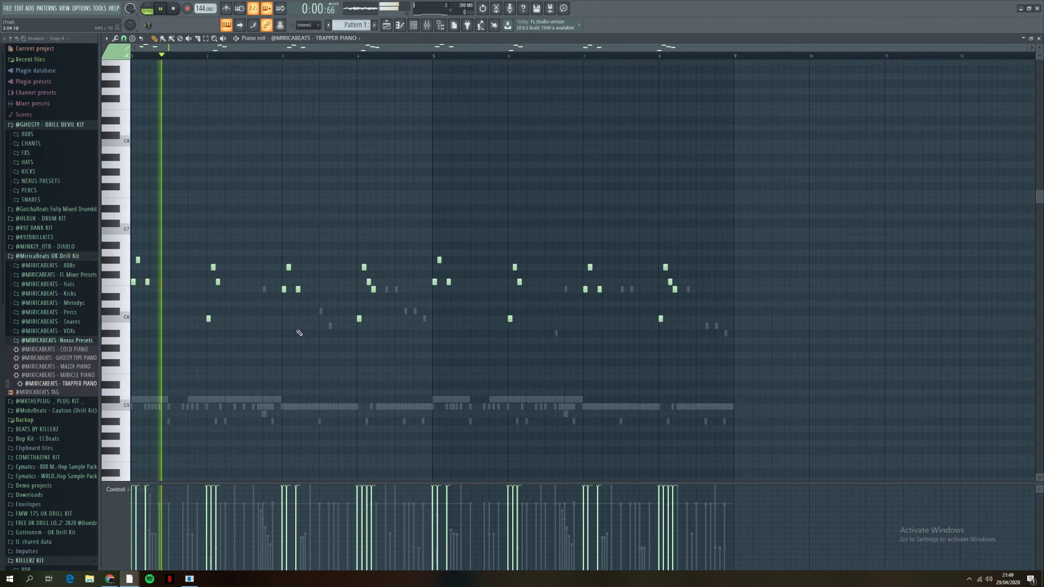
key(F6)
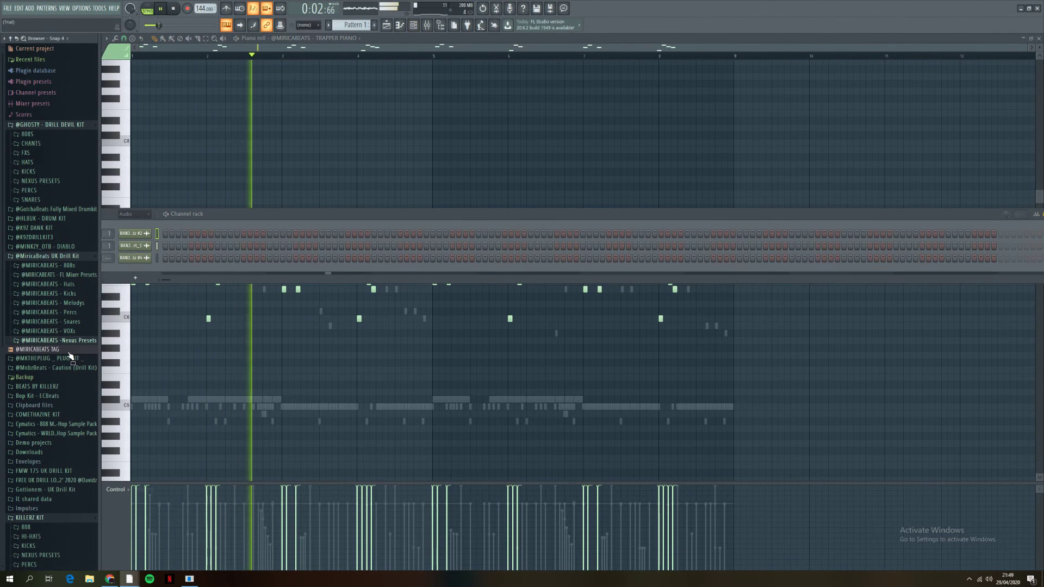
key(space)
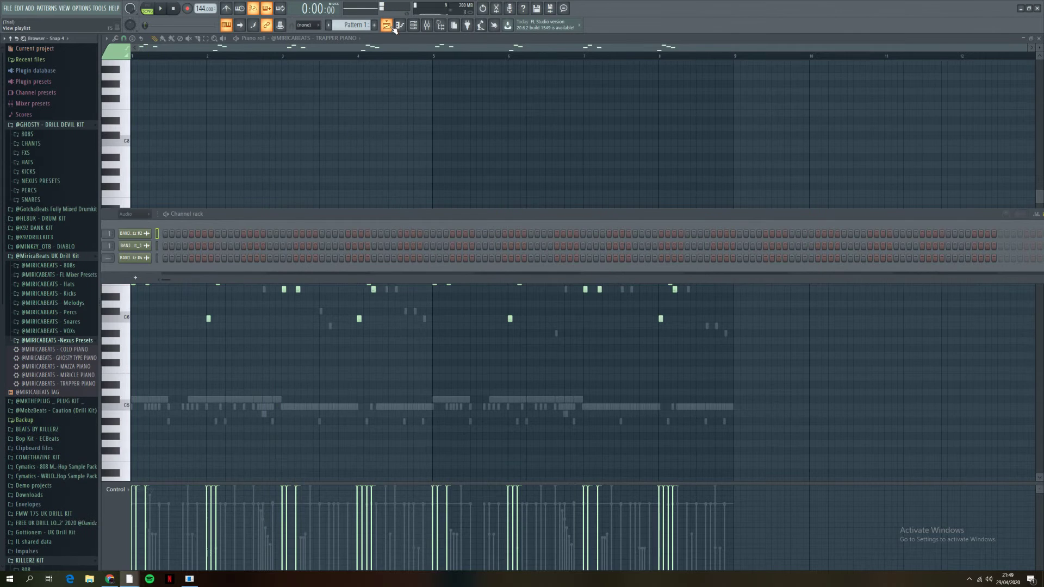
key(F5)
Step: Duplicate the BANJO clip on Track 1 along the arrangement with Ctrl+B
scroll(604, 185, down, 5)
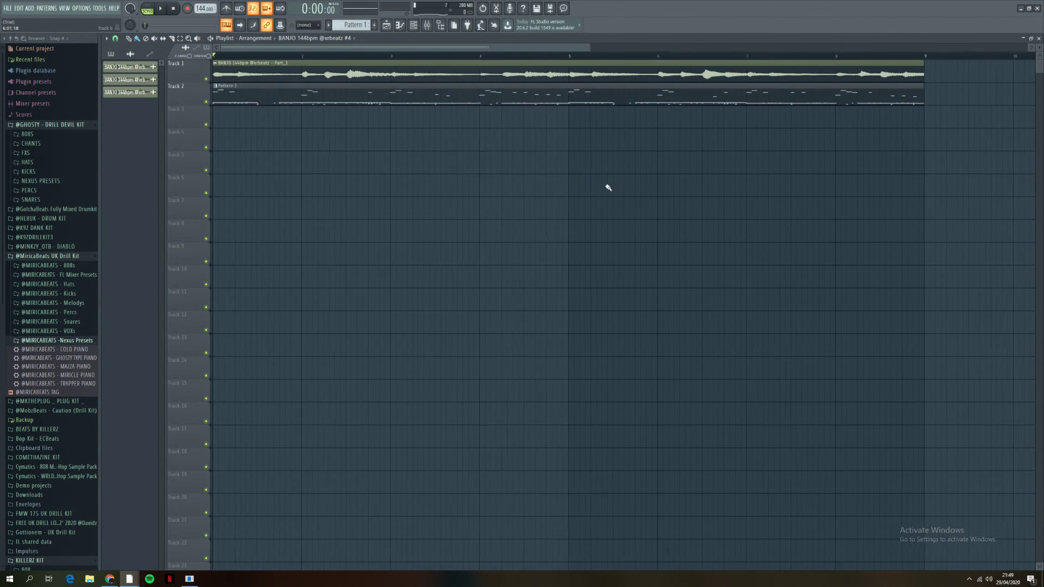
ctrl+click(478, 75)
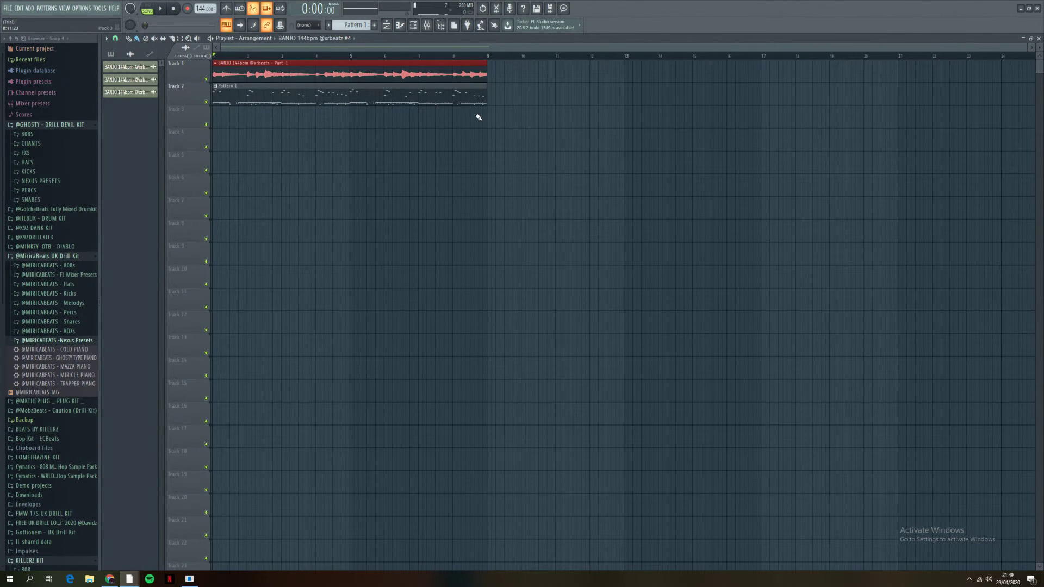
key(ctrl+b)
key(ctrl+b)
key(ctrl+b)
key(ctrl+b)
key(ctrl+b)
key(ctrl+b)
key(ctrl+b)
key(ctrl+b)
key(ctrl+b)
key(ctrl+b)
key(ctrl+b)
key(ctrl+b)
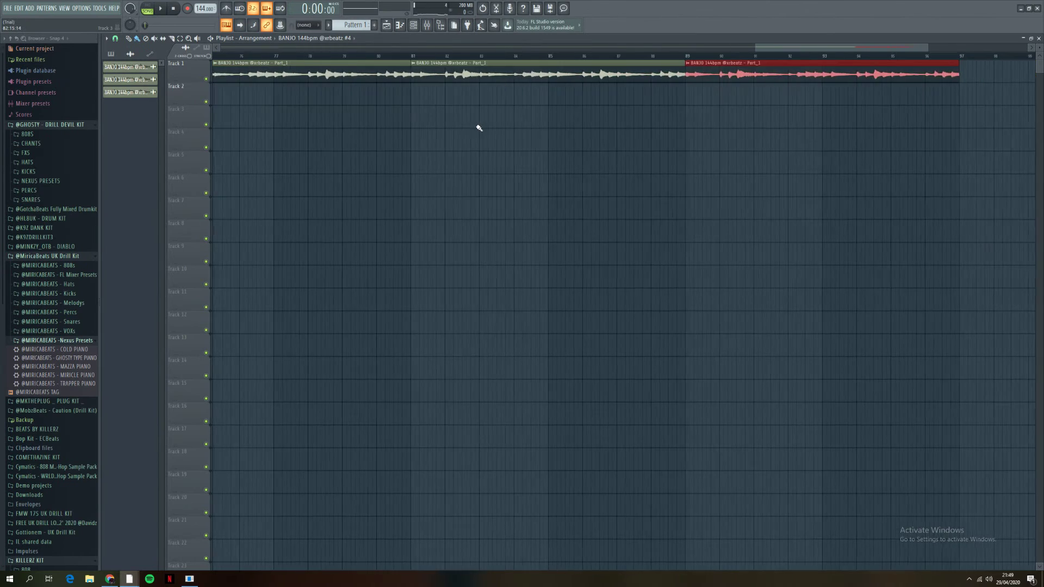
key(ctrl+b)
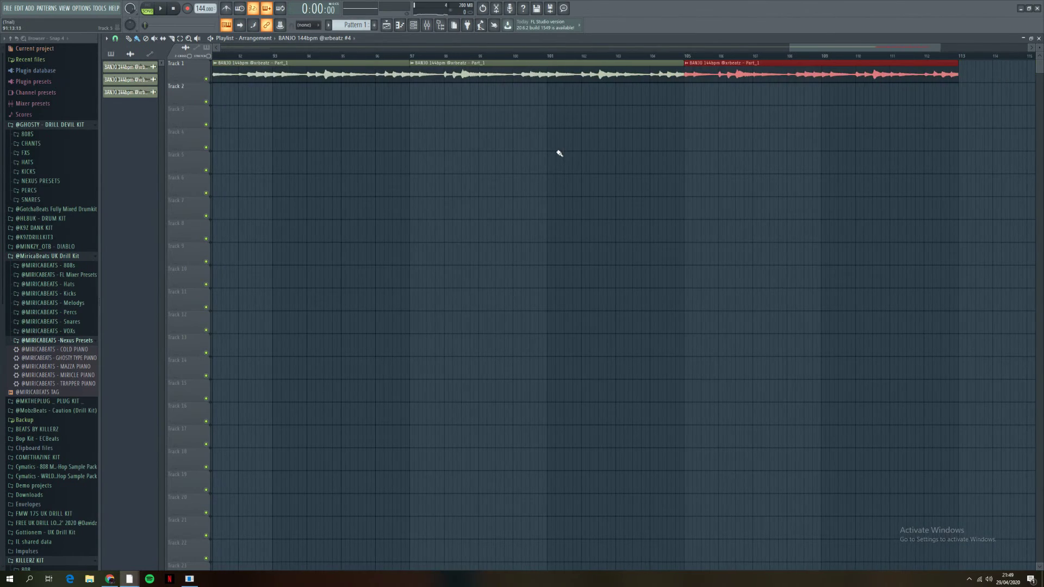
scroll(642, 271, down, 6)
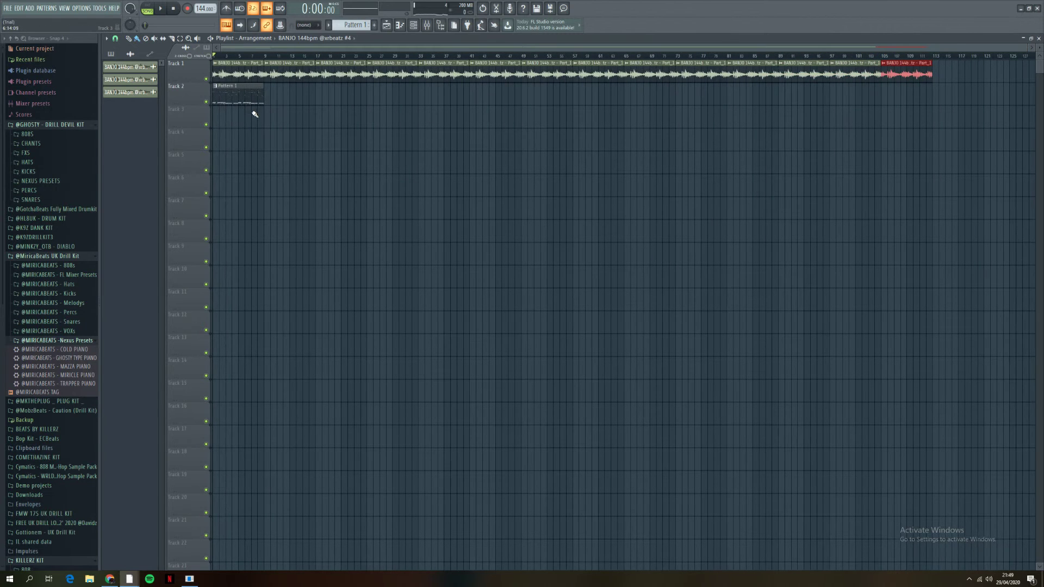
scroll(290, 135, up, 4)
scroll(297, 142, down, 4)
scroll(298, 148, up, 2)
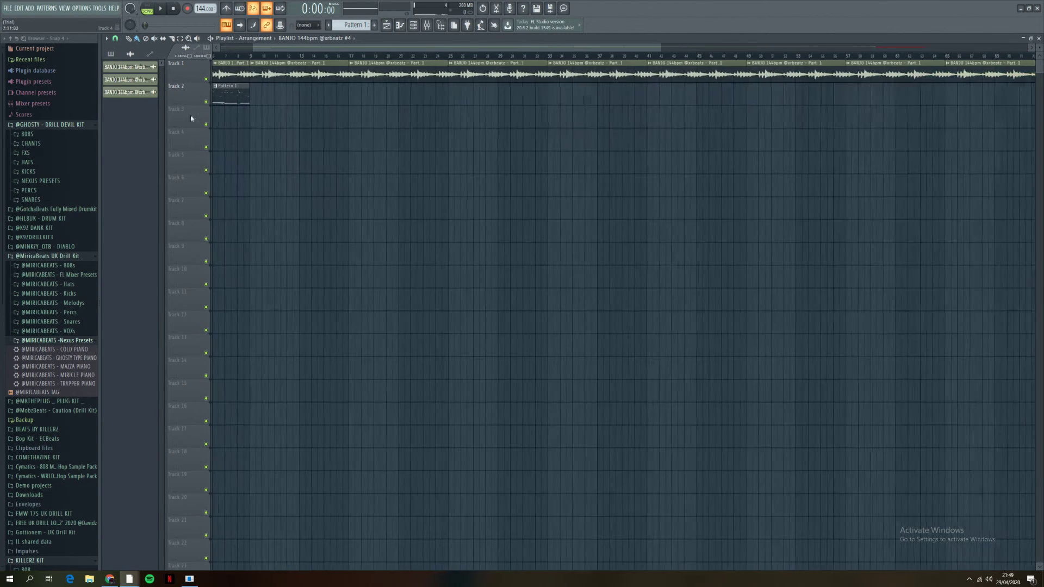
Step: Select the KILLERZ 808-6 pattern from the pattern list
click(109, 54)
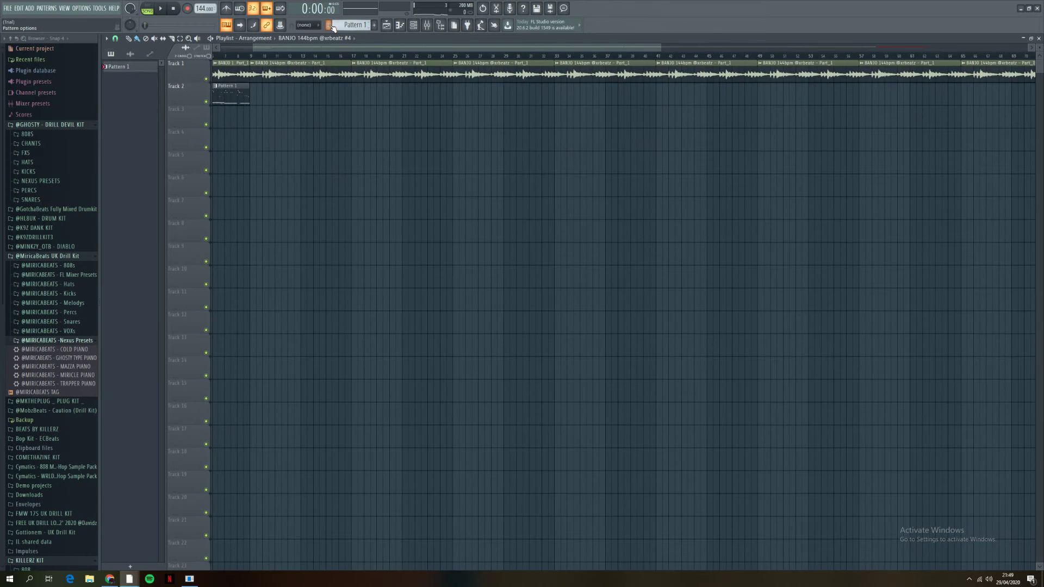
click(330, 25)
click(381, 157)
Step: Place a TRAPPER PIANO clip on Track 2 at bar 9 and check its notes
click(393, 27)
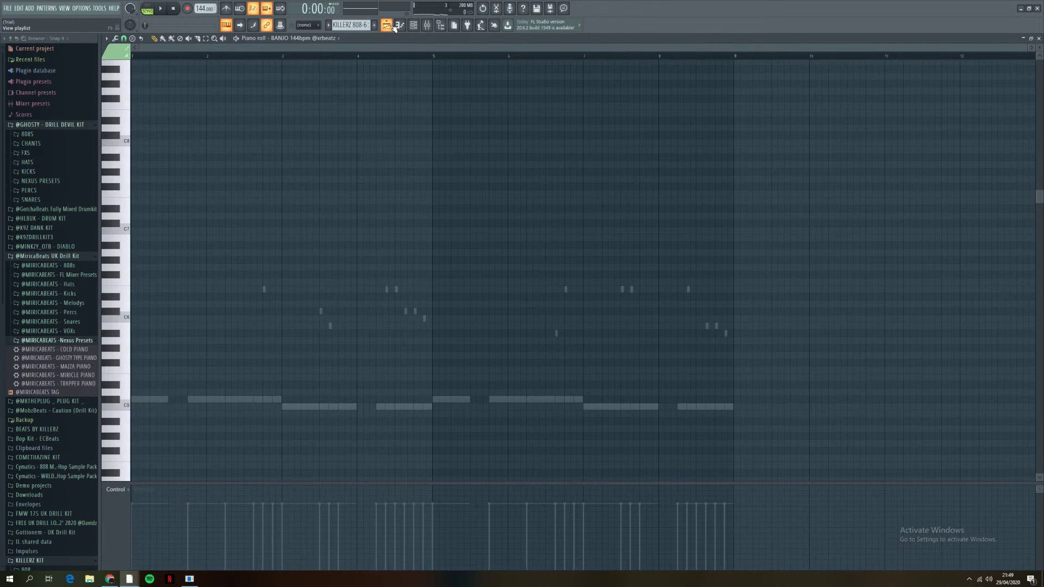
click(388, 26)
drag(298, 46, 265, 47)
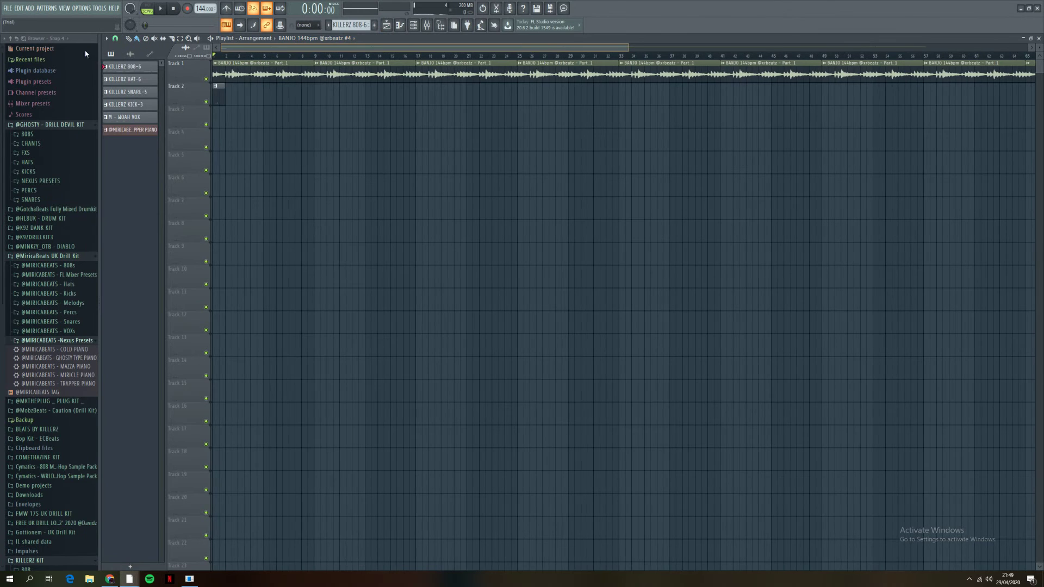
click(133, 130)
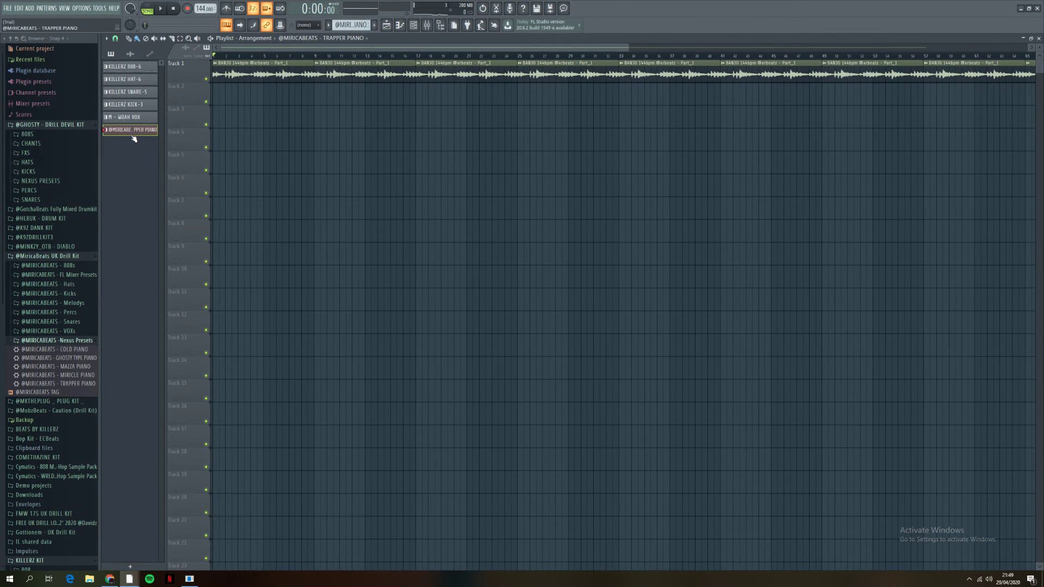
click(279, 108)
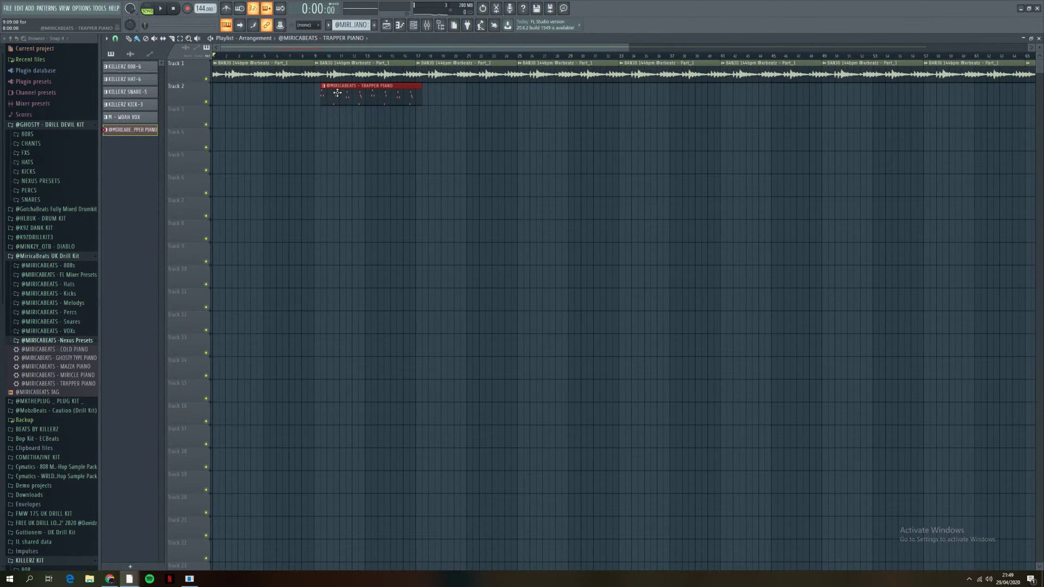
click(324, 86)
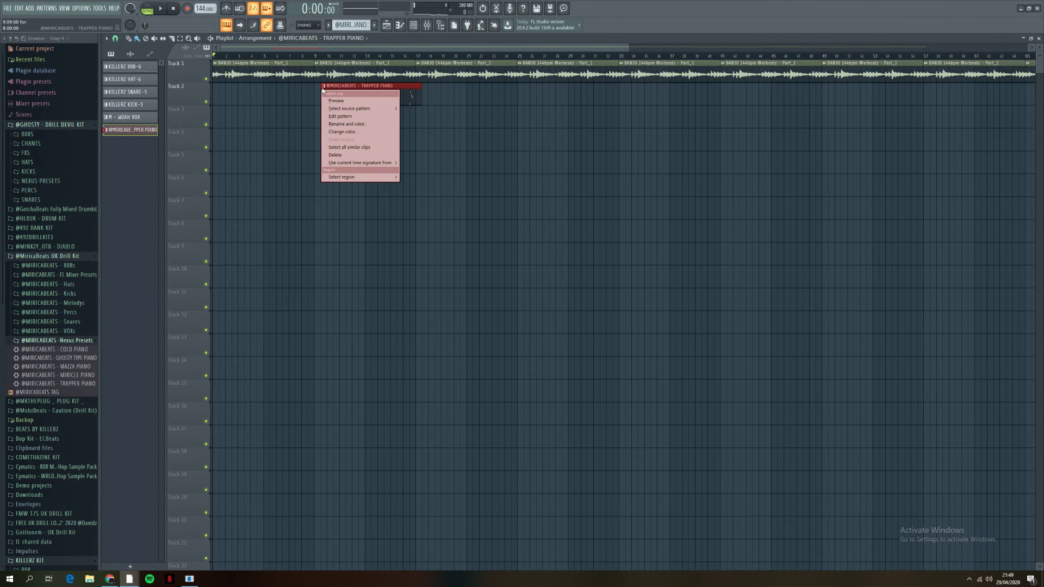
click(413, 98)
double_click(411, 97)
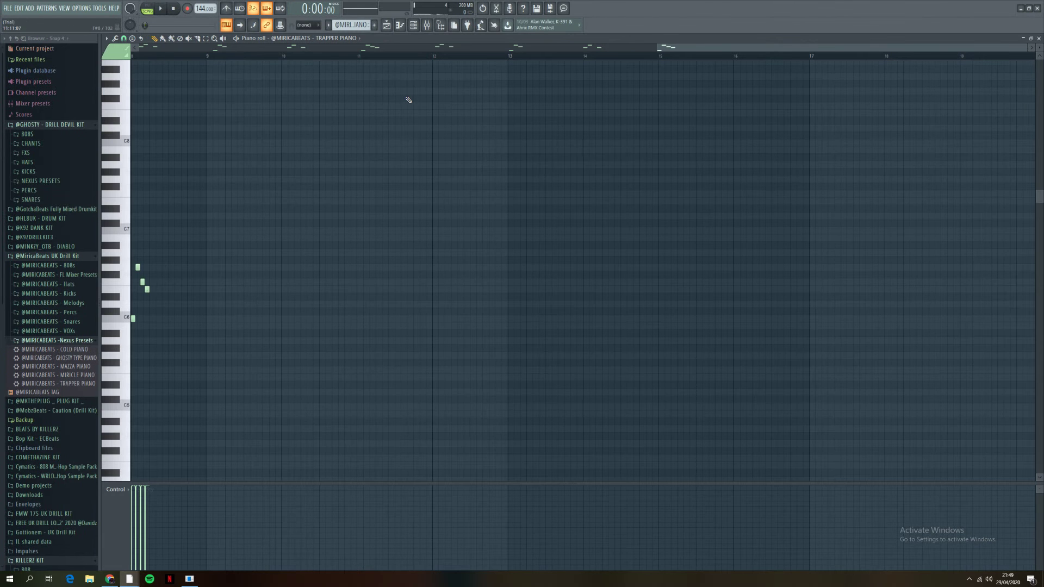
click(400, 29)
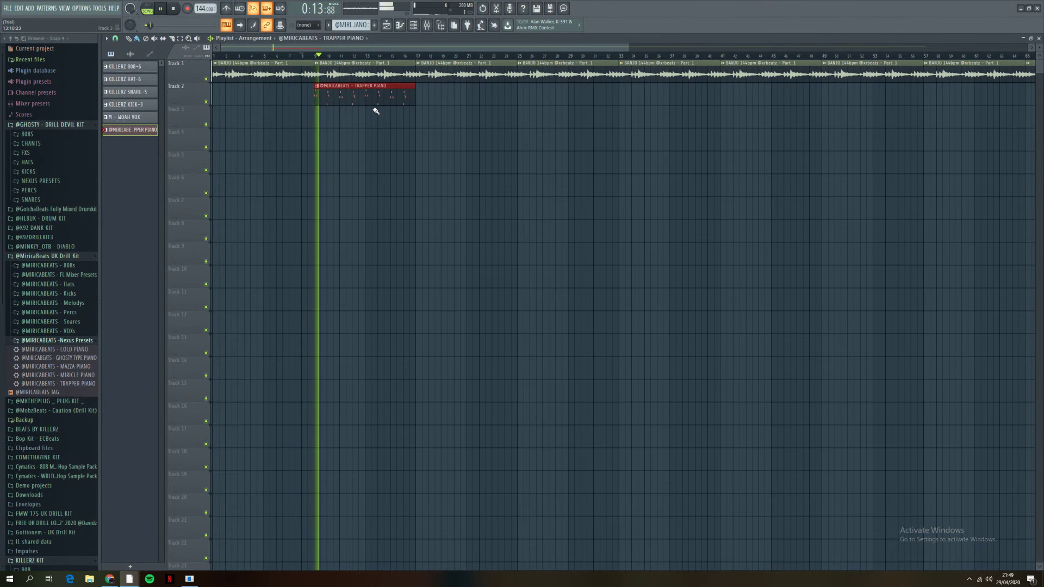
Step: Add TRAPPER PIANO clips on Track 2 at bars 33 and 41
scroll(388, 142, up, 3)
scroll(435, 143, down, 5)
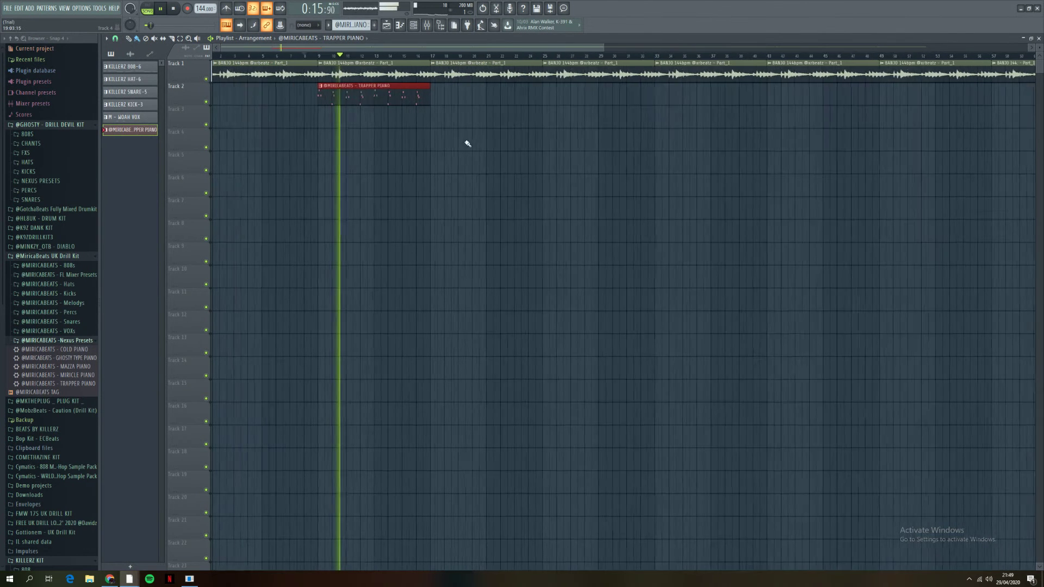
click(545, 102)
click(637, 100)
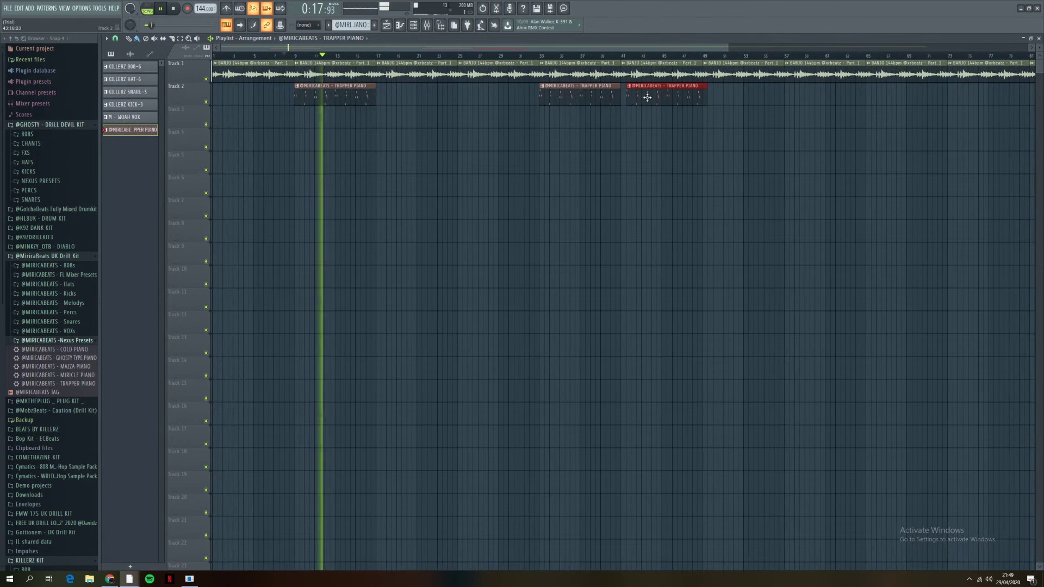
Step: Duplicate the bar 33–49 piano clips with Ctrl+B and place copies at bars 65 and 97
scroll(711, 154, down, 4)
scroll(733, 153, down, 1)
drag(519, 97, 425, 114)
key(ctrl+b)
drag(549, 98, 663, 101)
drag(737, 98, 629, 101)
key(ctrl+b)
drag(765, 98, 844, 131)
Step: Audition the arrangement from around bar 21, then stop playback
click(349, 56)
key(space)
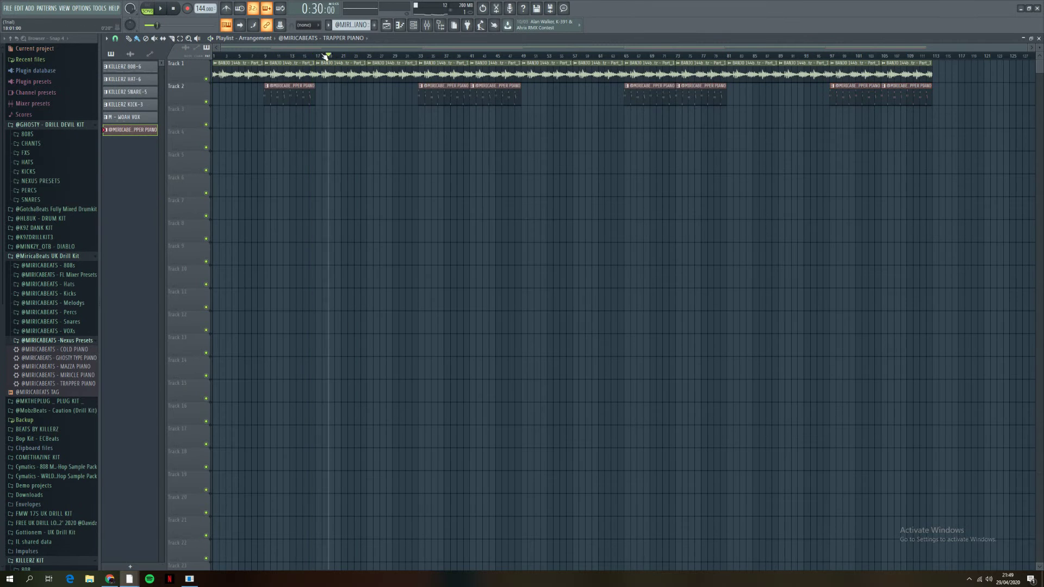
click(33, 60)
key(space)
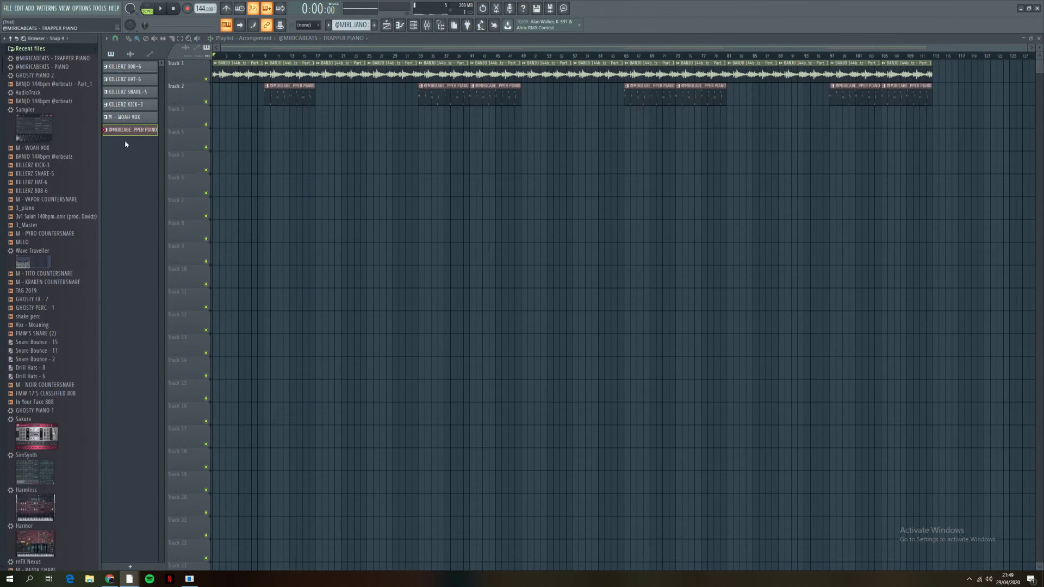
Step: Drop the TAG 2019 sample at the start of Track 2 and audition it
key(space)
scroll(257, 123, up, 3)
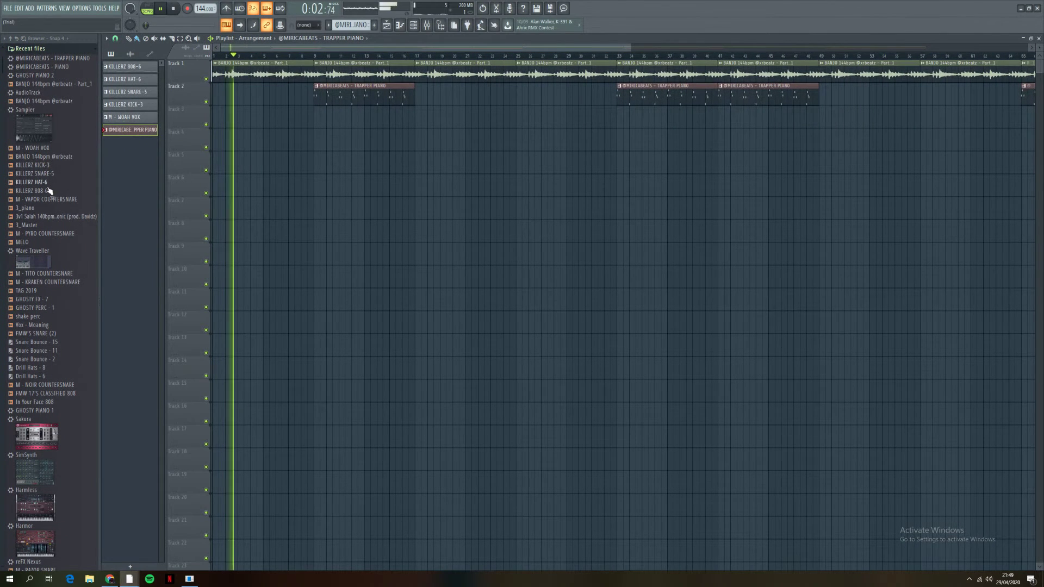
scroll(49, 188, down, 1)
key(space)
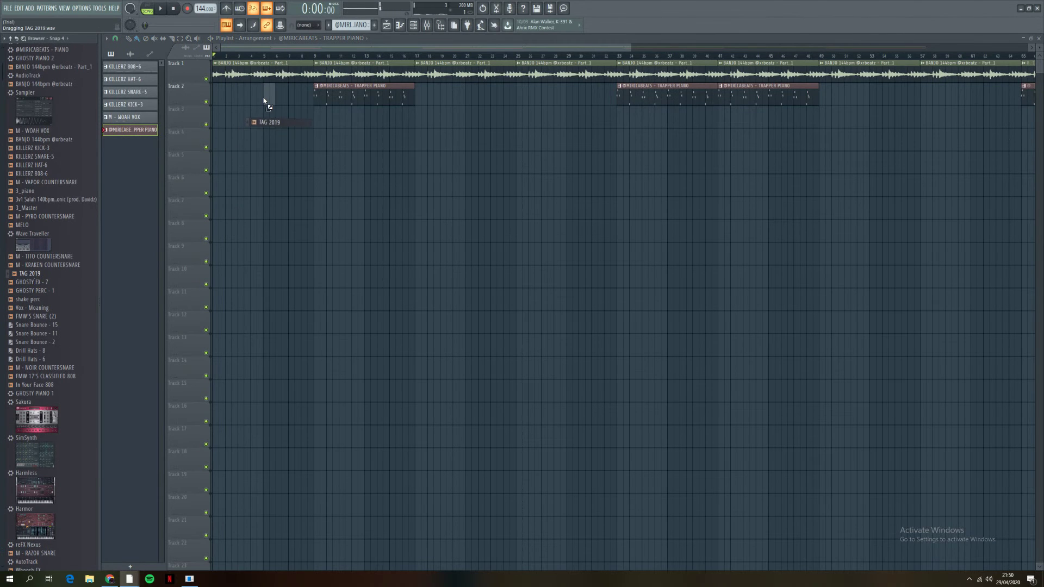
drag(264, 102, 265, 102)
key(space)
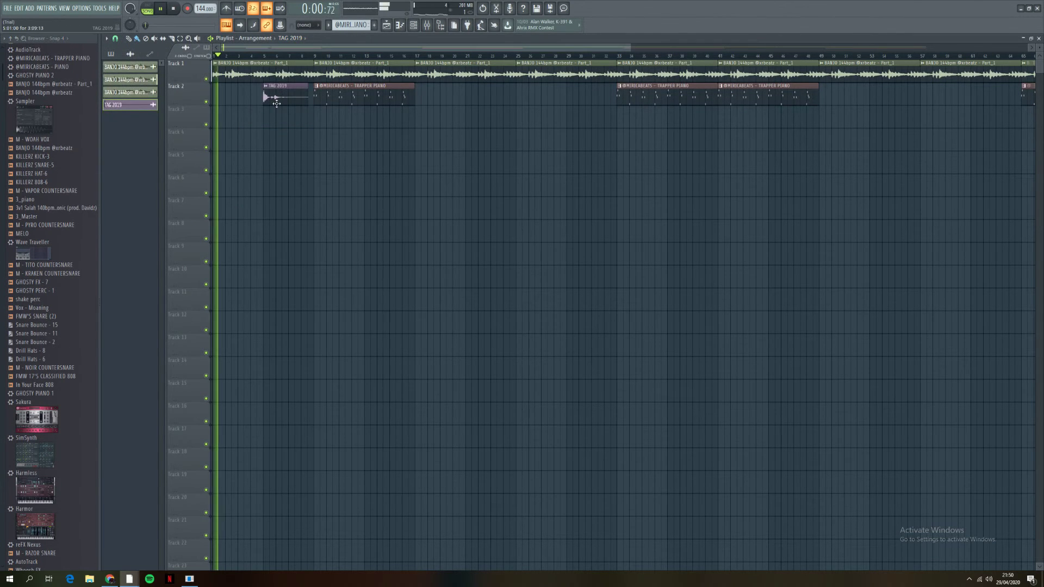
key(space)
key(space)
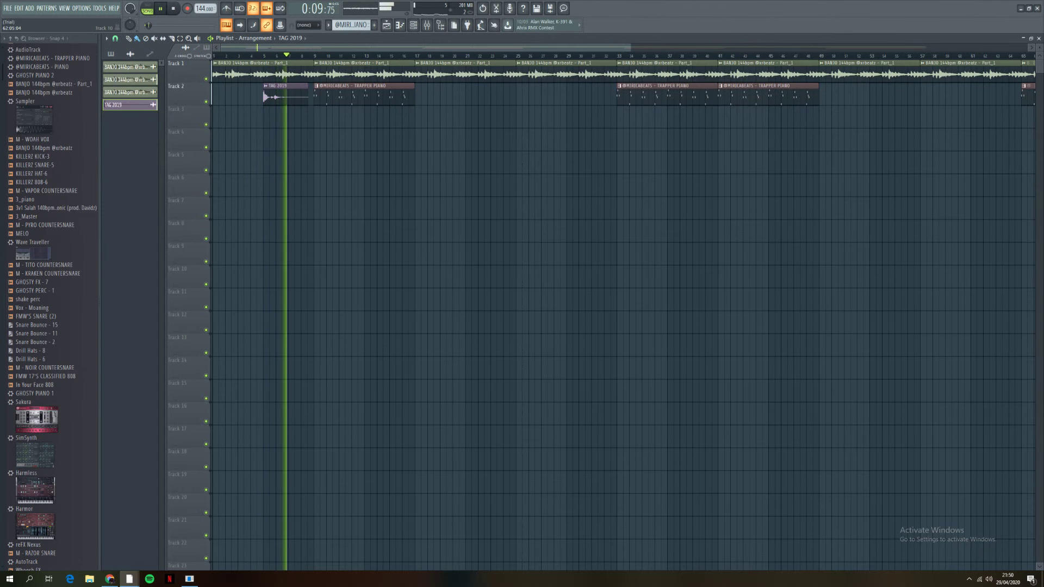
key(space)
Step: Set the TAG 2019 clip's time-stretching mode to Auto, checking it from bar 5
double_click(288, 101)
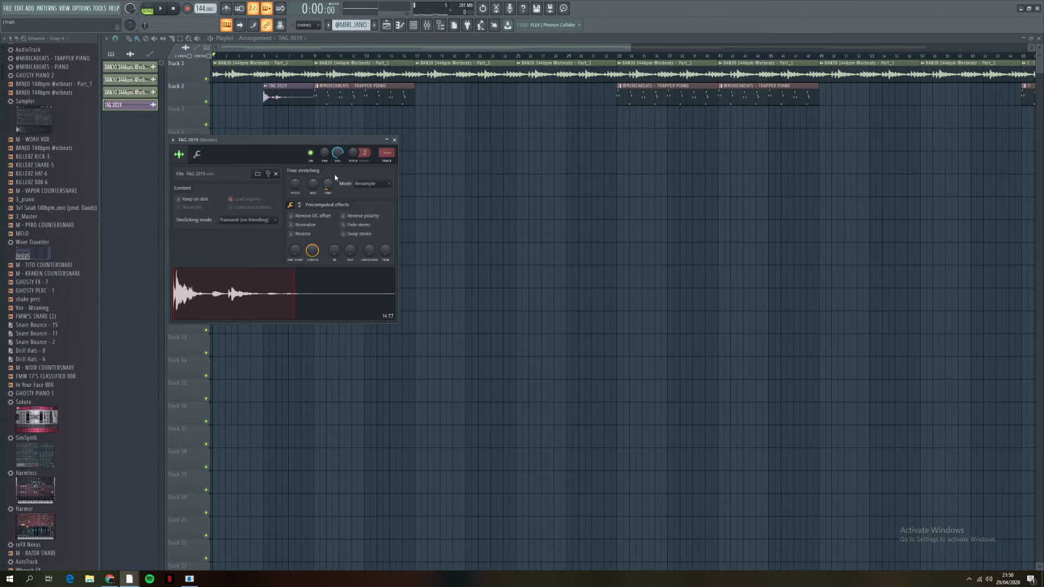
key(space)
click(265, 56)
key(space)
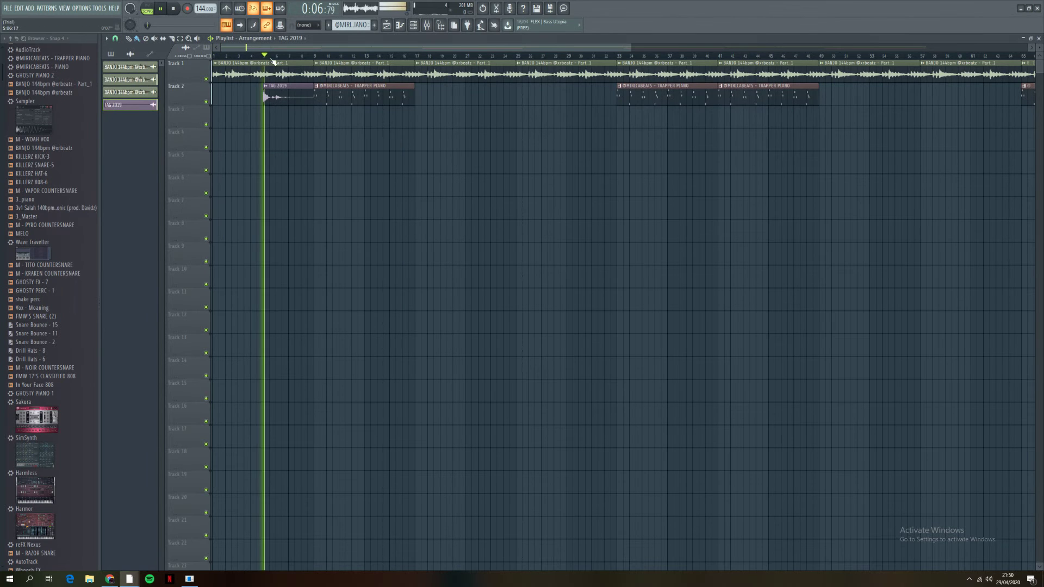
key(space)
double_click(303, 100)
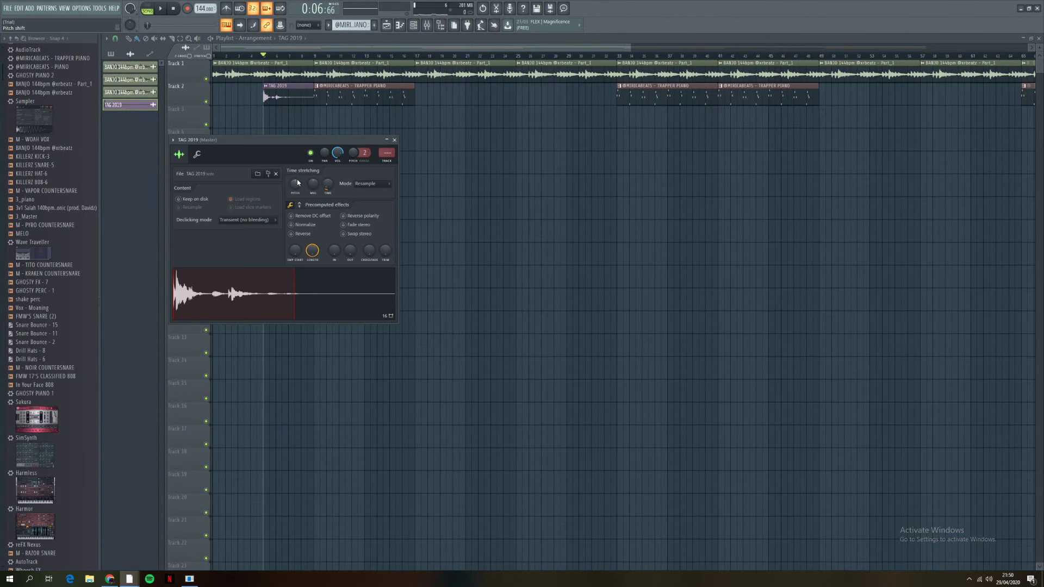
key(space)
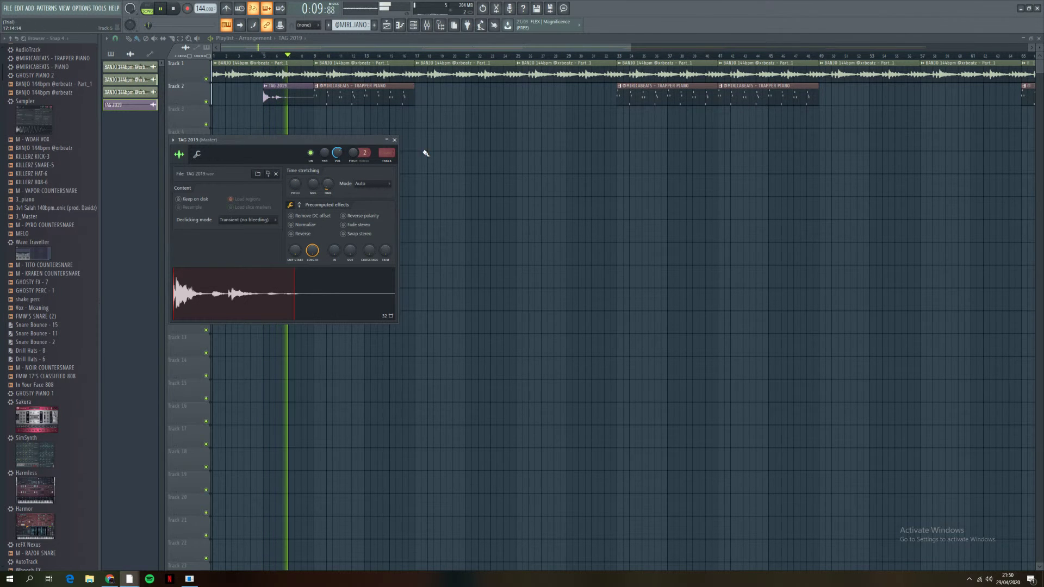
click(396, 141)
scroll(394, 159, up, 3)
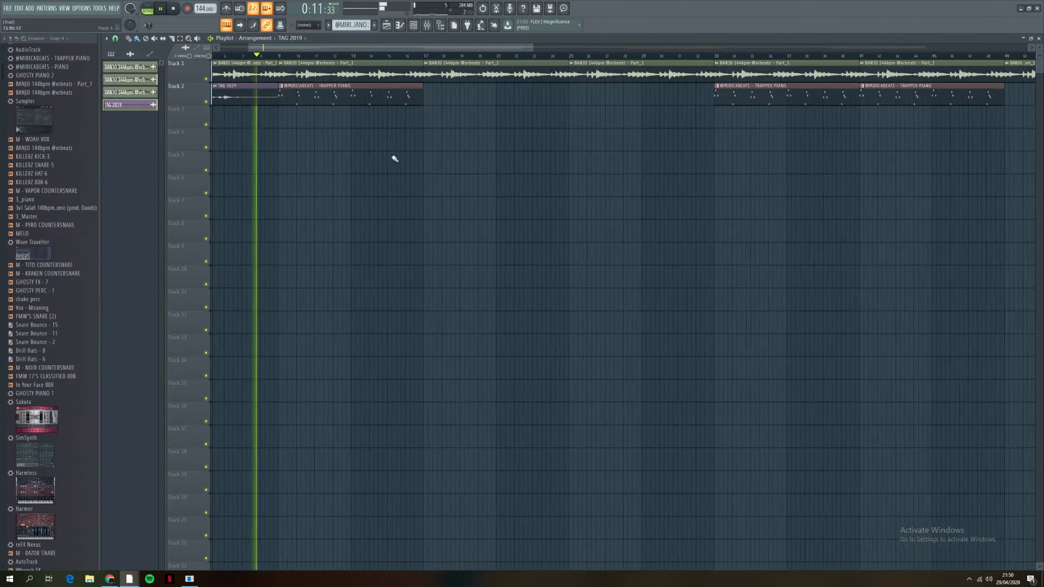
Step: Paint KILLERZ HAT-6 on Track 3 and M - WOAH VOX on Track 4, both at bar 9
click(111, 54)
key(space)
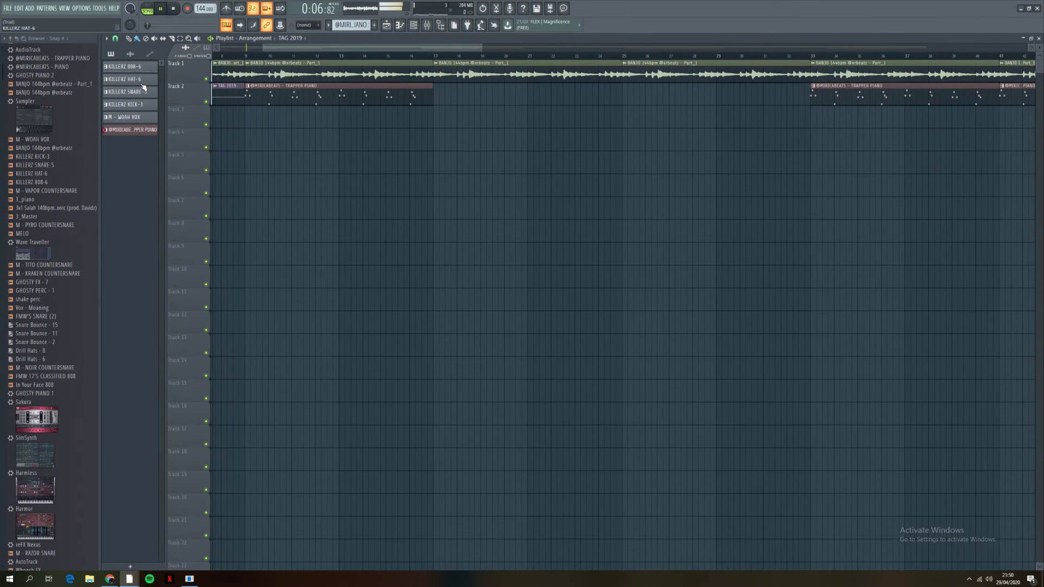
click(246, 121)
key(space)
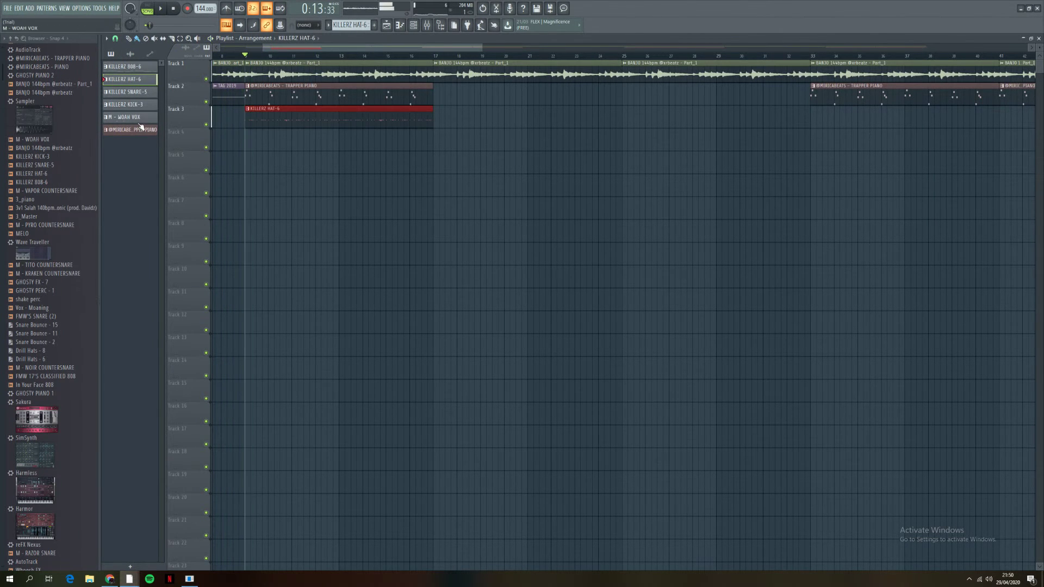
click(242, 140)
key(space)
key(space)
key(F9)
key(space)
key(F9)
key(F9)
key(F9)
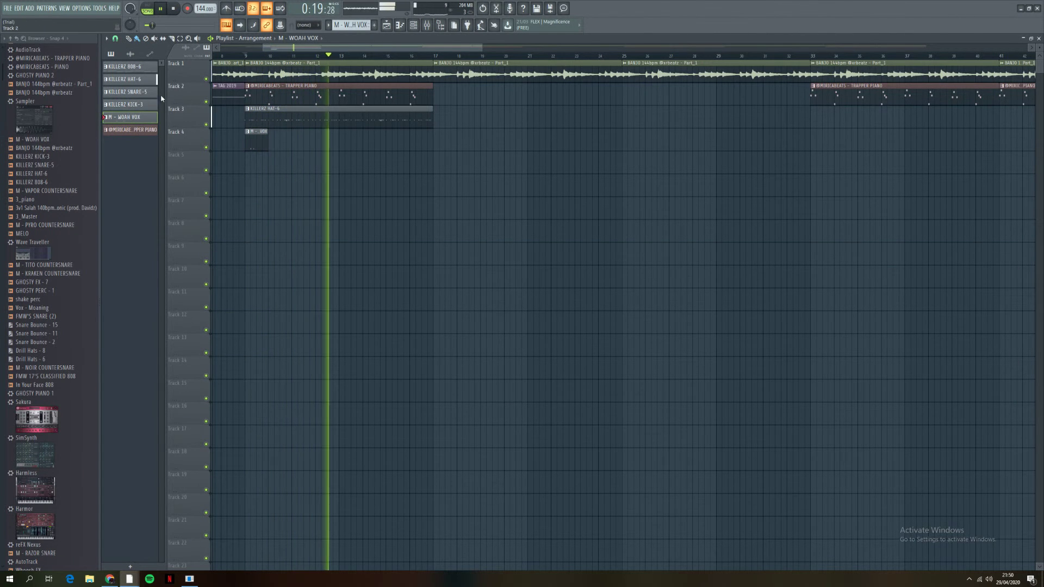
Step: Preview the FMW 17's CLASSIFIED 808 sample in the browser
key(space)
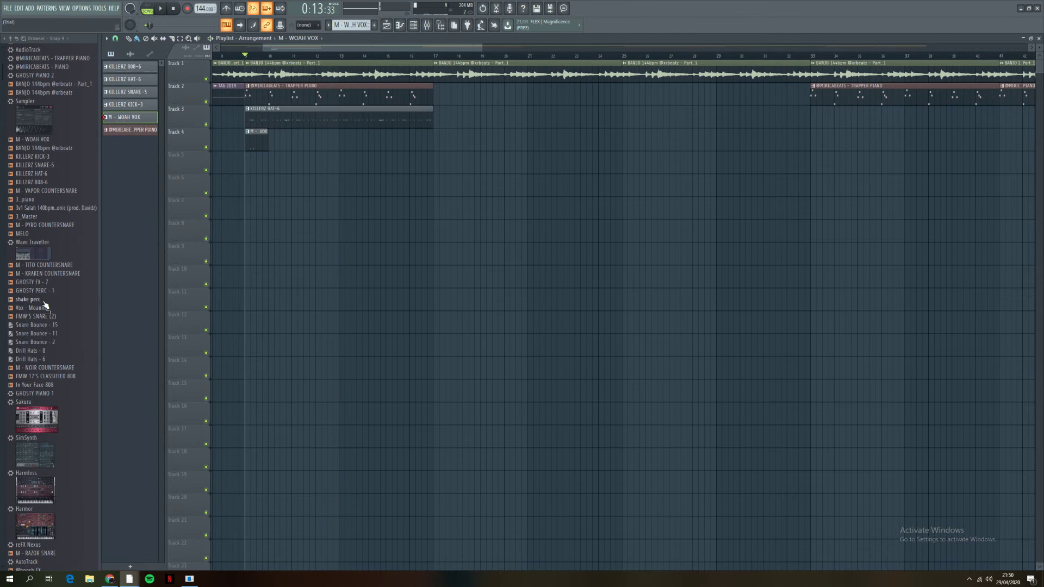
scroll(41, 317, up, 2)
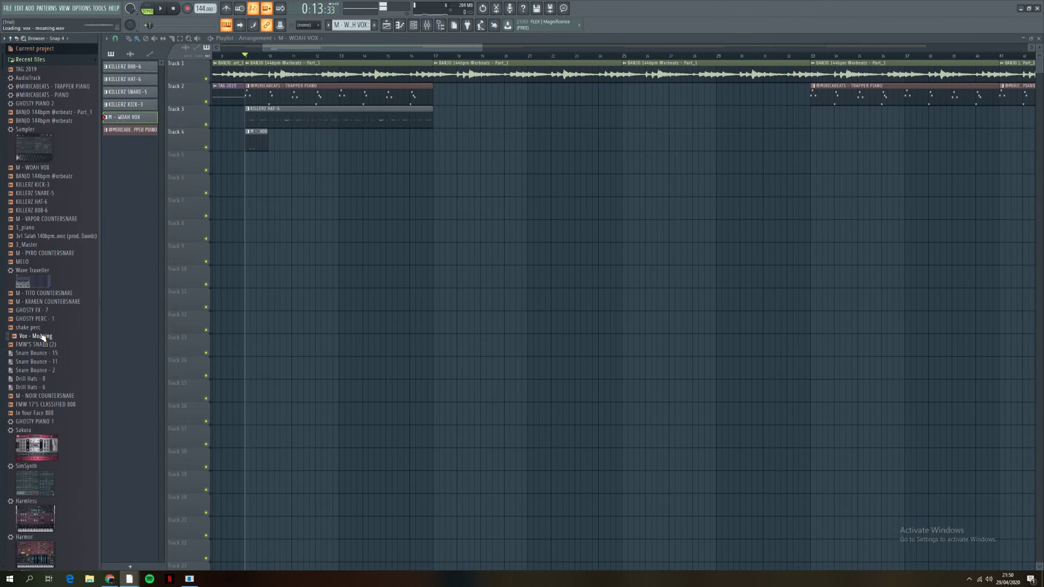
scroll(42, 343, down, 3)
click(48, 353)
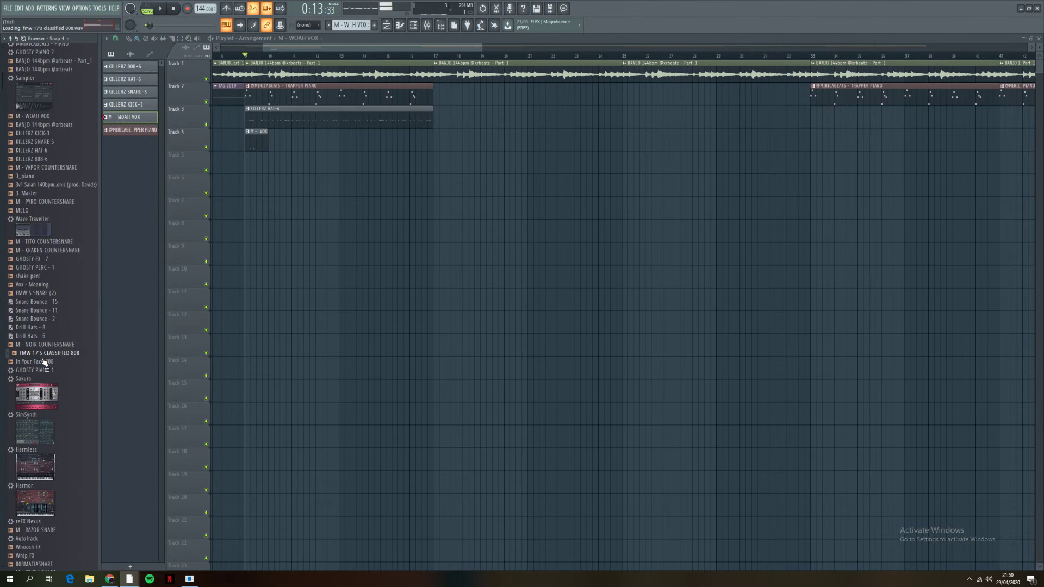
scroll(44, 375, down, 8)
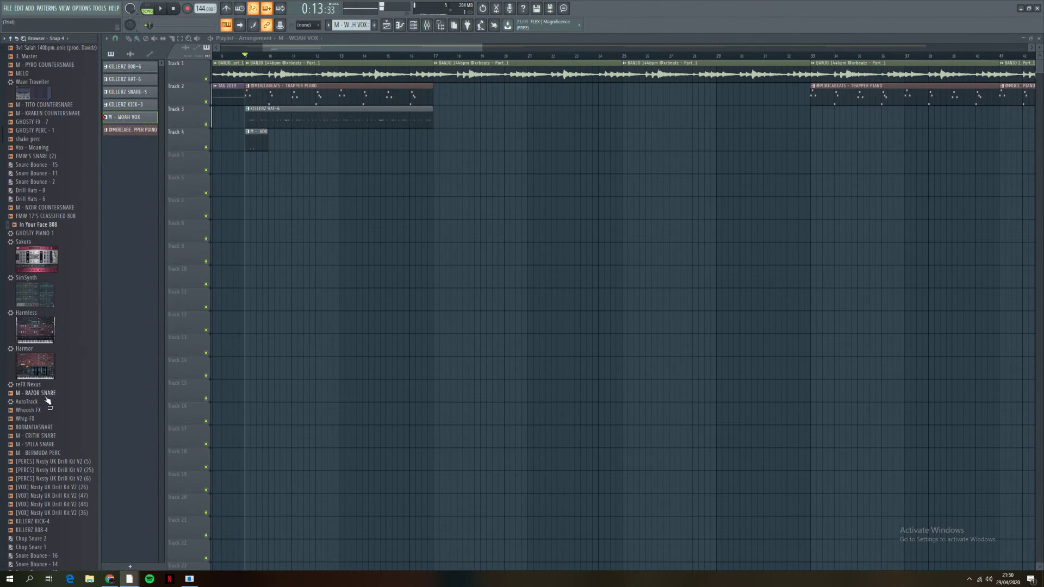
scroll(51, 413, down, 1)
scroll(44, 388, down, 17)
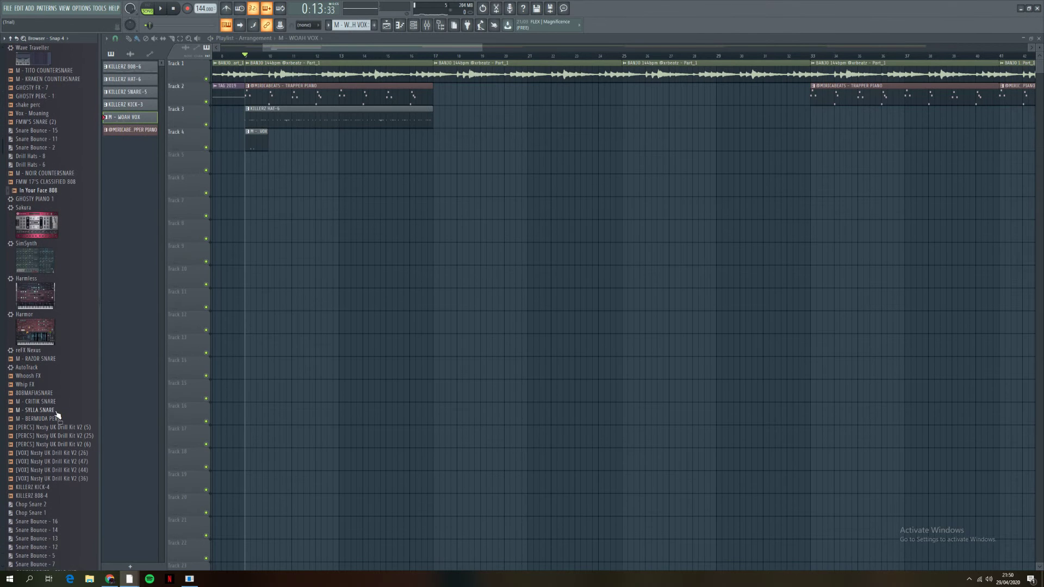
scroll(50, 412, down, 20)
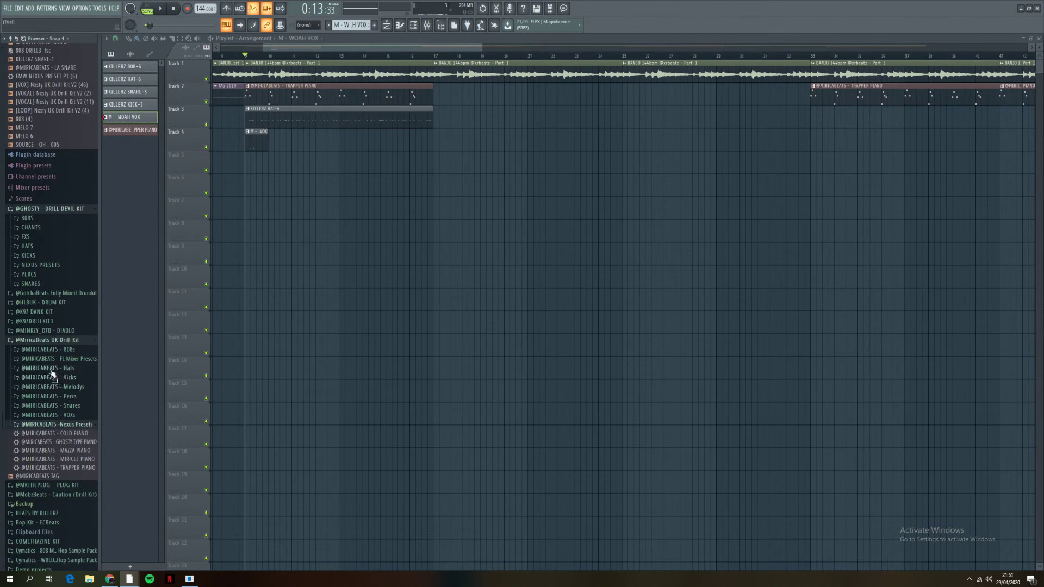
scroll(57, 392, down, 6)
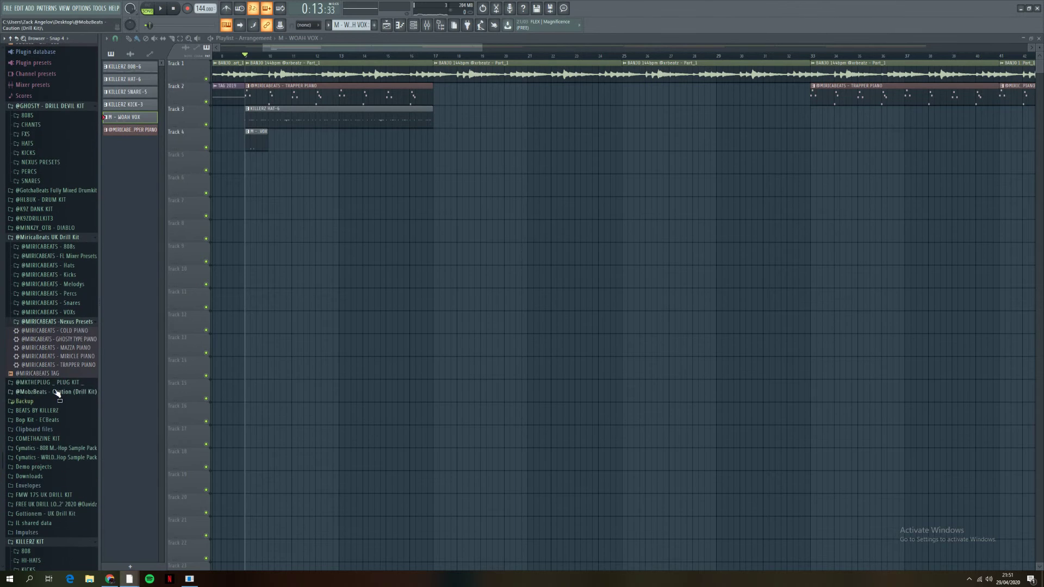
click(58, 238)
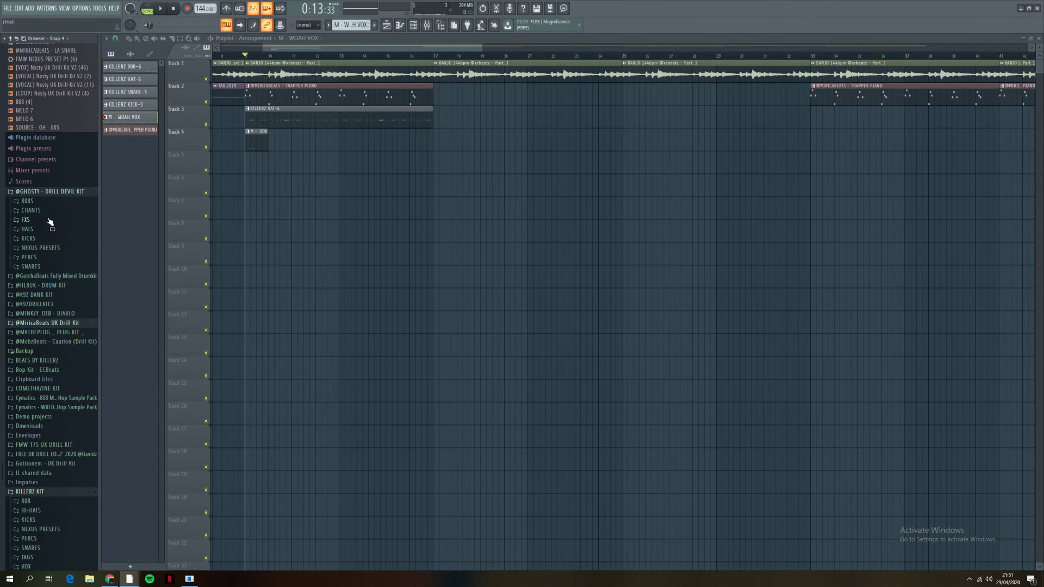
click(50, 222)
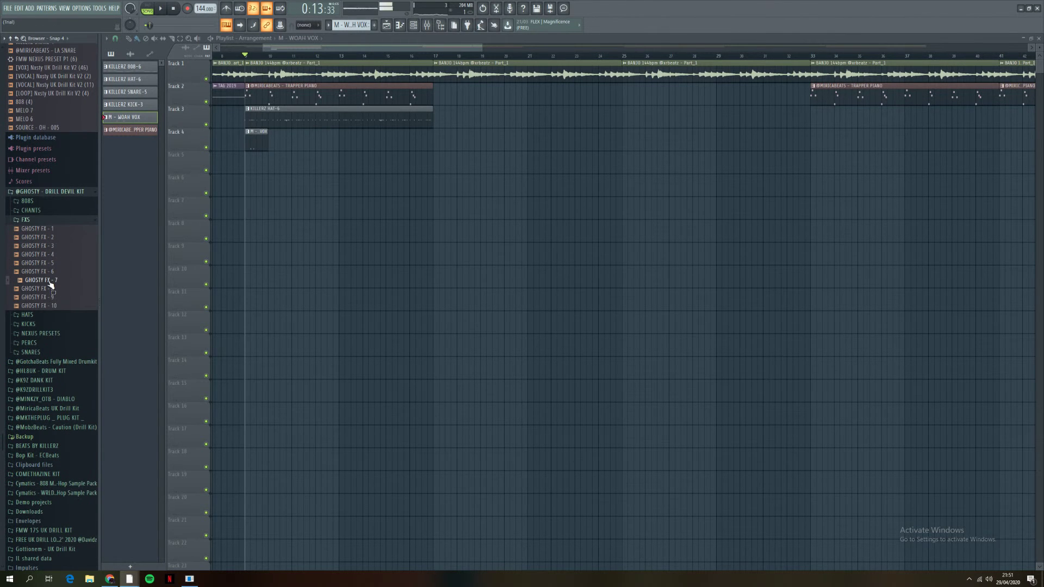
key(F6)
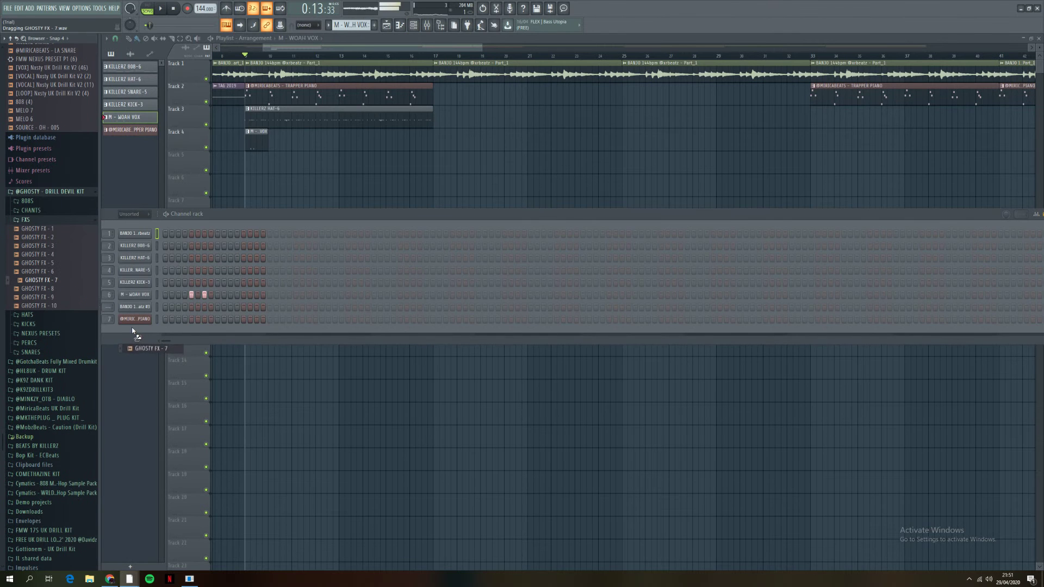
Step: Load GHOSTY FX - 7 into the Channel rack and lower its LENGTH knob
drag(133, 328, 146, 338)
click(140, 333)
drag(244, 307, 402, 192)
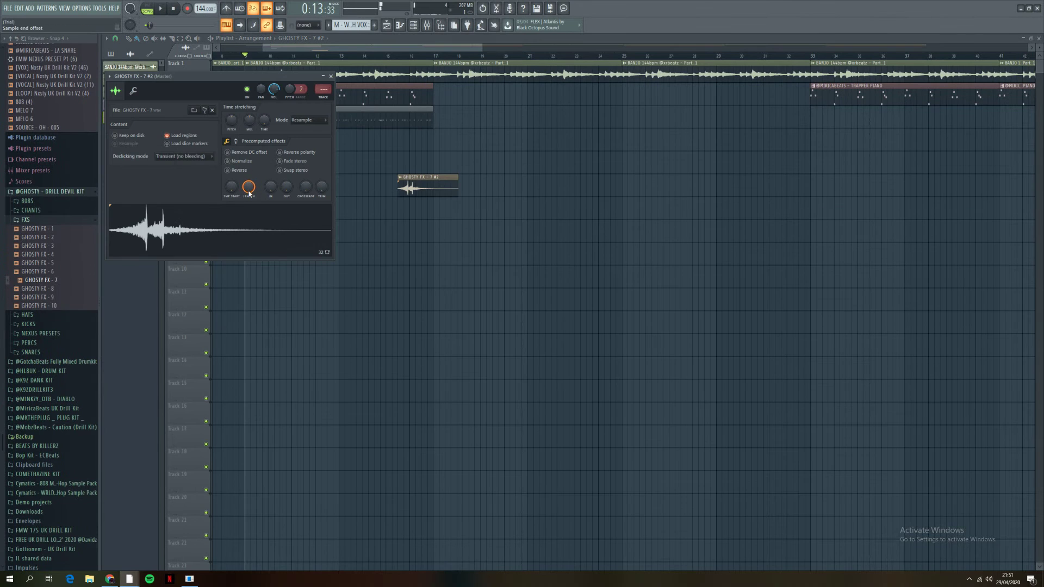
drag(249, 186, 249, 220)
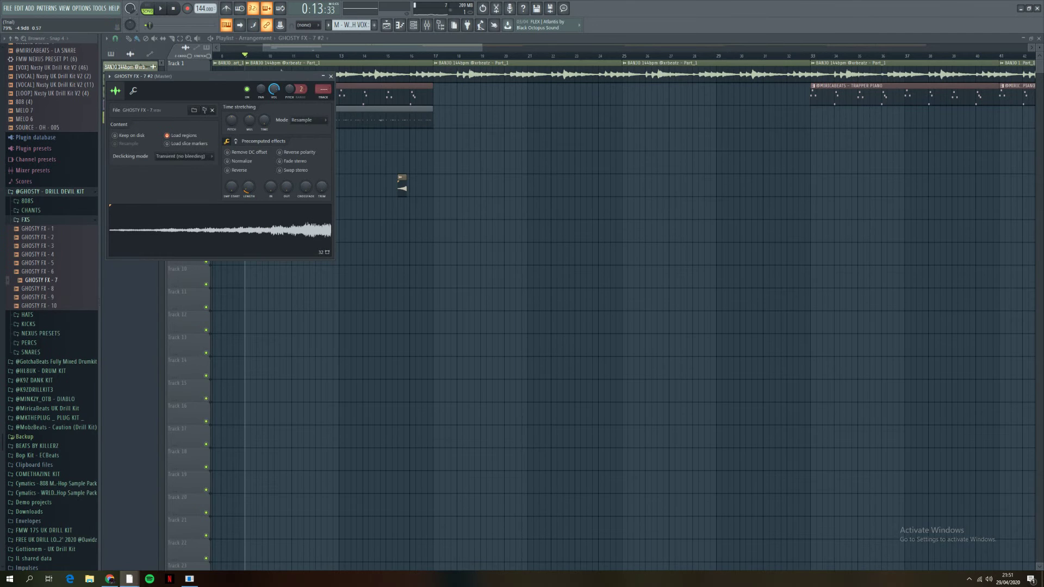
click(331, 76)
Step: Add GHOSTY FX - 7 clips on Track 5 ahead of bars 13 and 17, auditioning from bar 12
scroll(401, 191, up, 5)
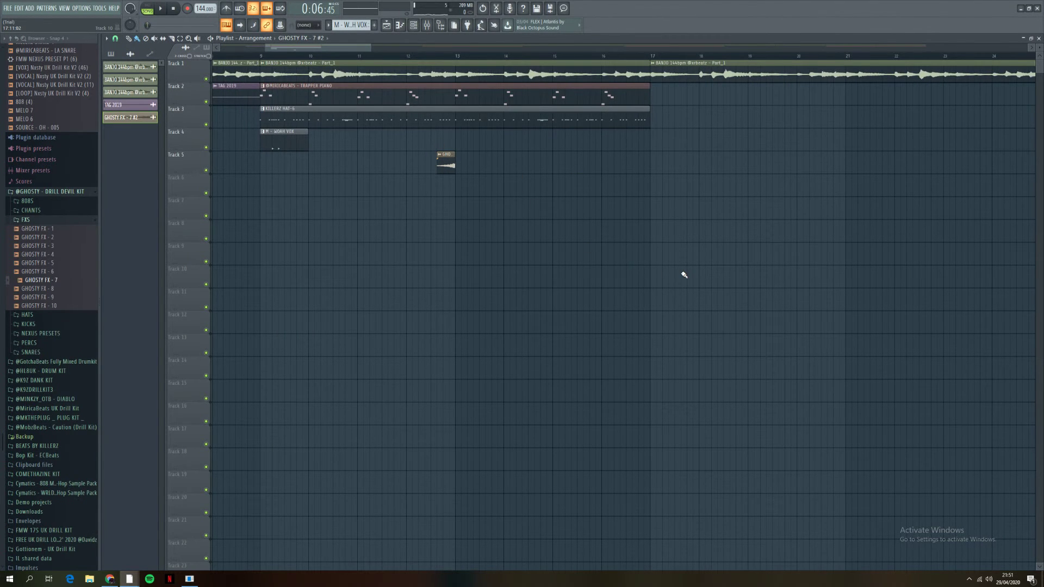
click(401, 55)
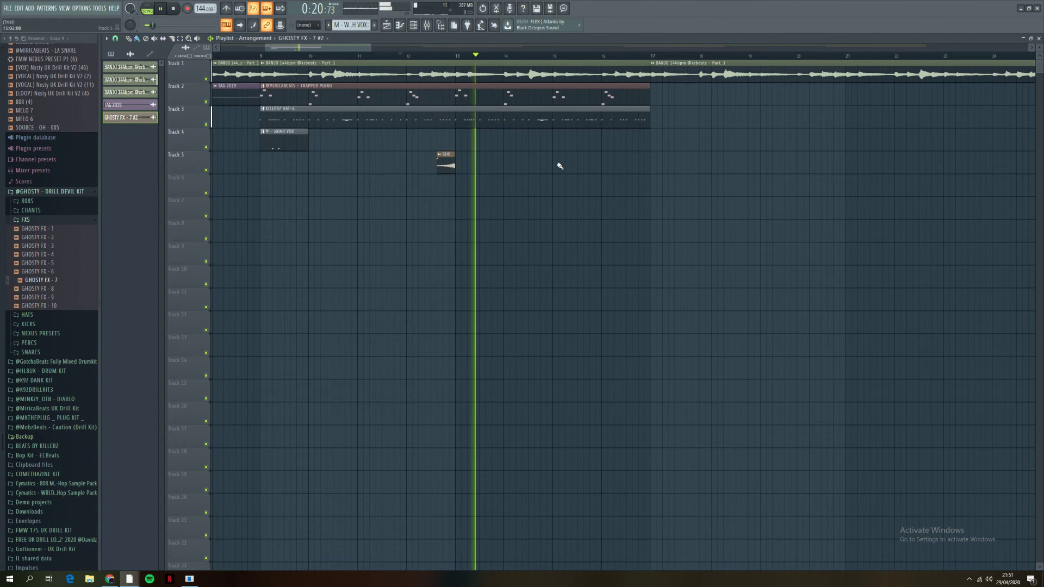
scroll(566, 174, down, 5)
scroll(544, 174, up, 1)
click(514, 158)
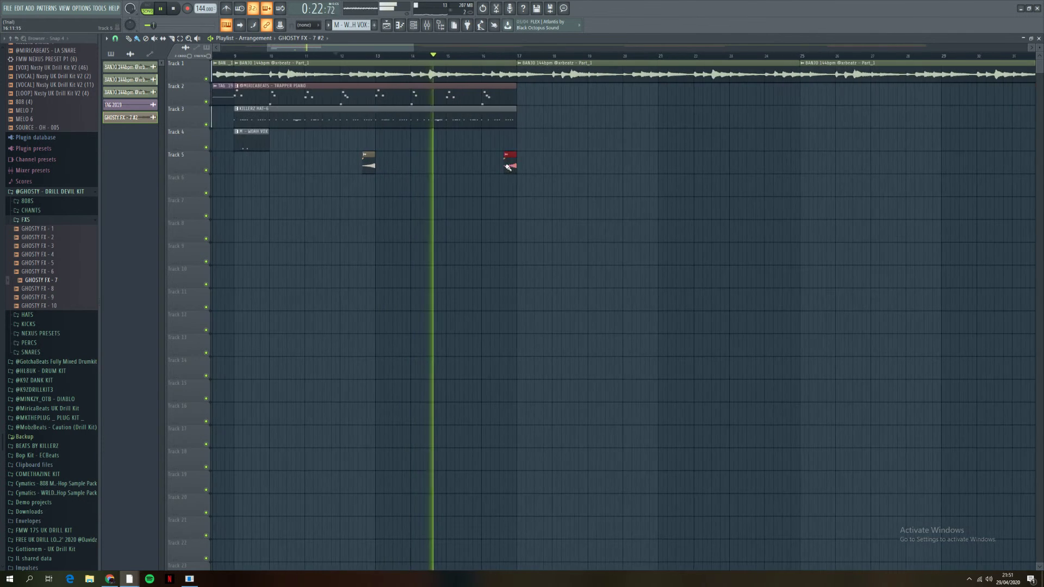
scroll(501, 135, up, 3)
key(space)
key(space)
Step: Trim the KILLERZ HAT-6 clip so it ends at bar 15
drag(420, 118, 417, 119)
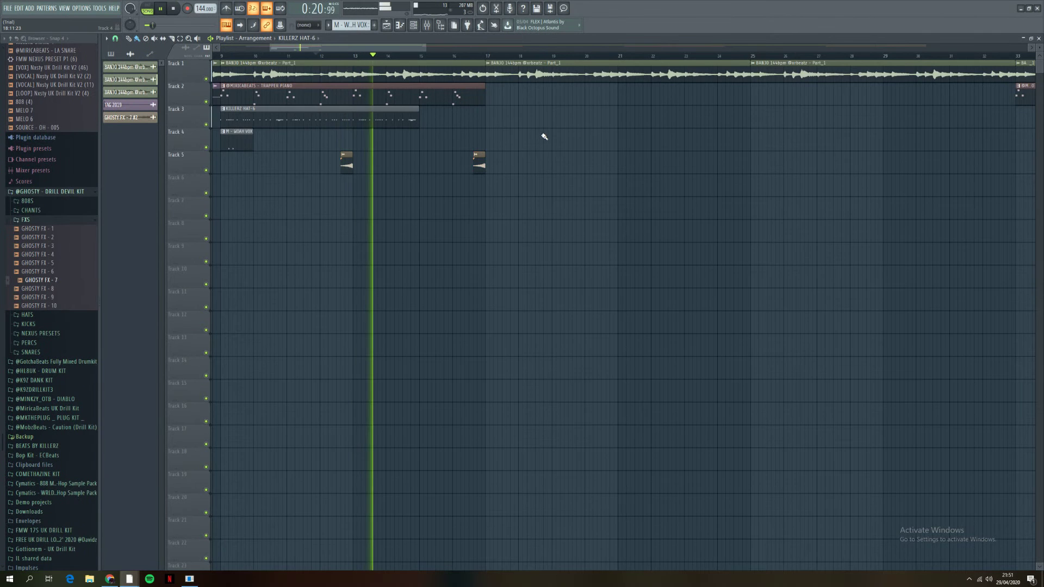
scroll(514, 133, up, 3)
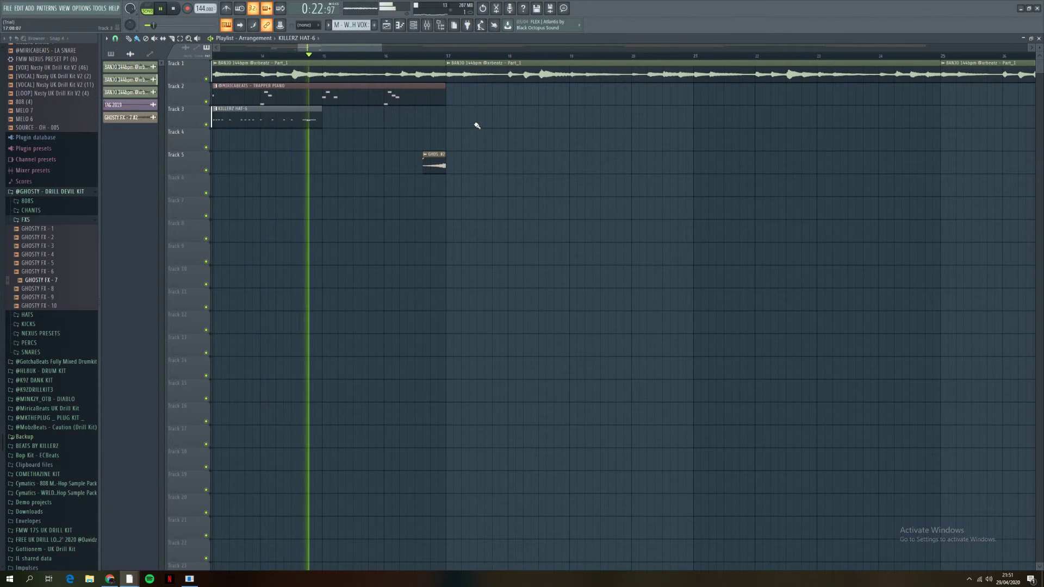
scroll(495, 144, down, 1)
scroll(498, 147, down, 2)
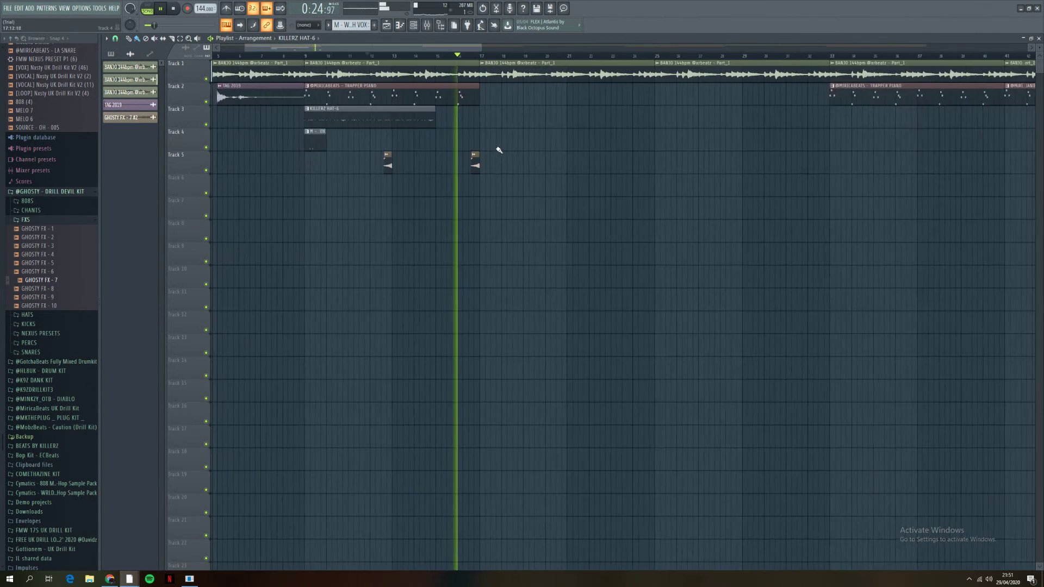
key(space)
scroll(126, 76, up, 3)
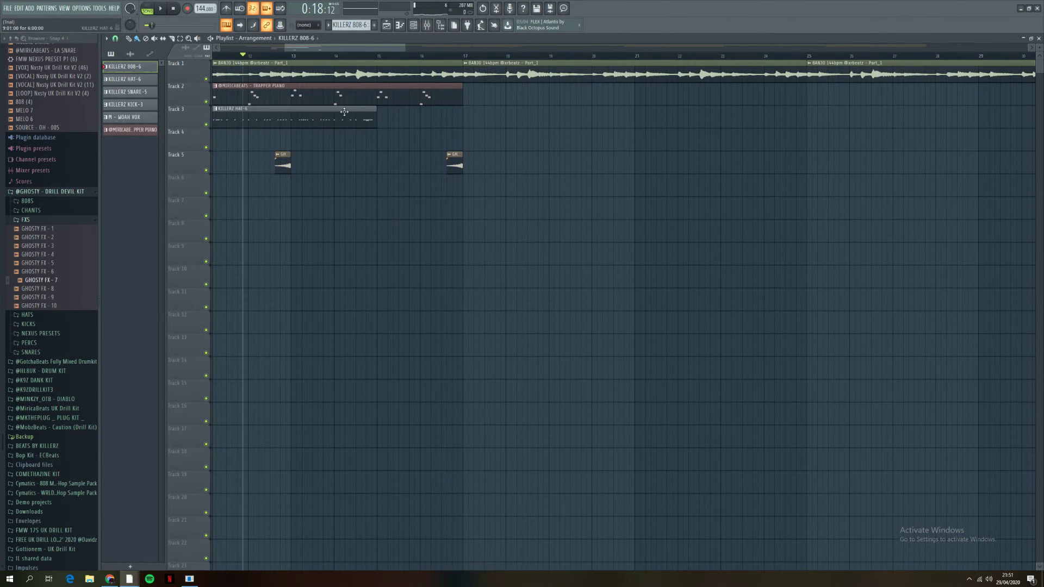
Step: Paint KILLERZ HAT-6 on Track 3 and KILLERZ SNARE-5 on Track 4 at bar 17
click(464, 119)
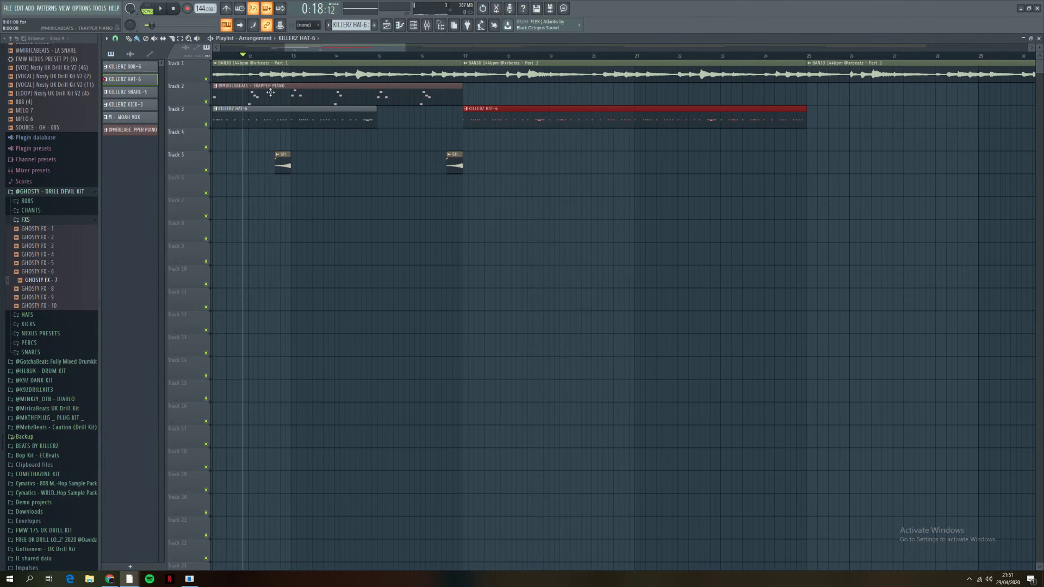
click(473, 143)
key(space)
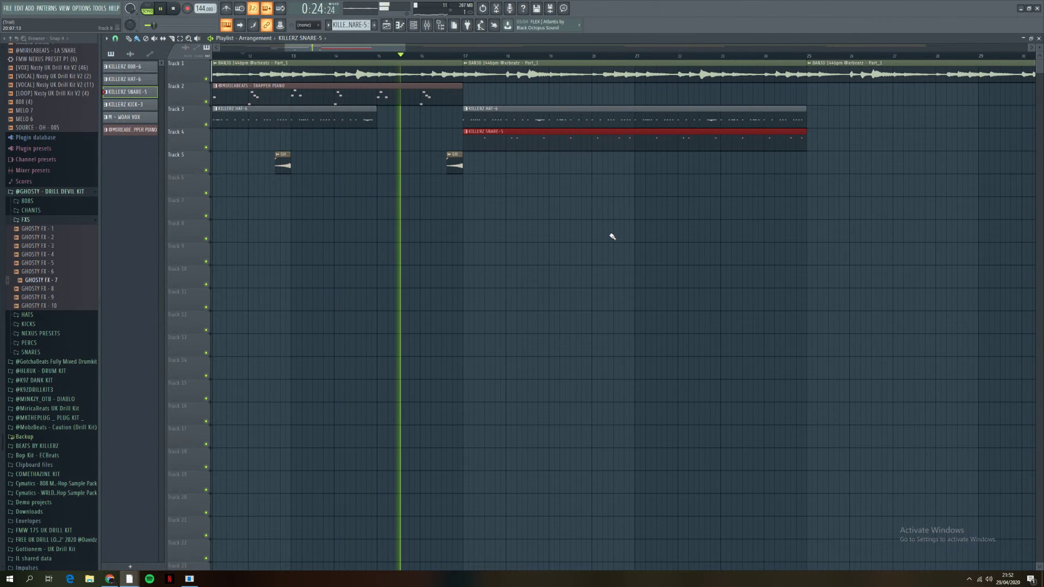
key(space)
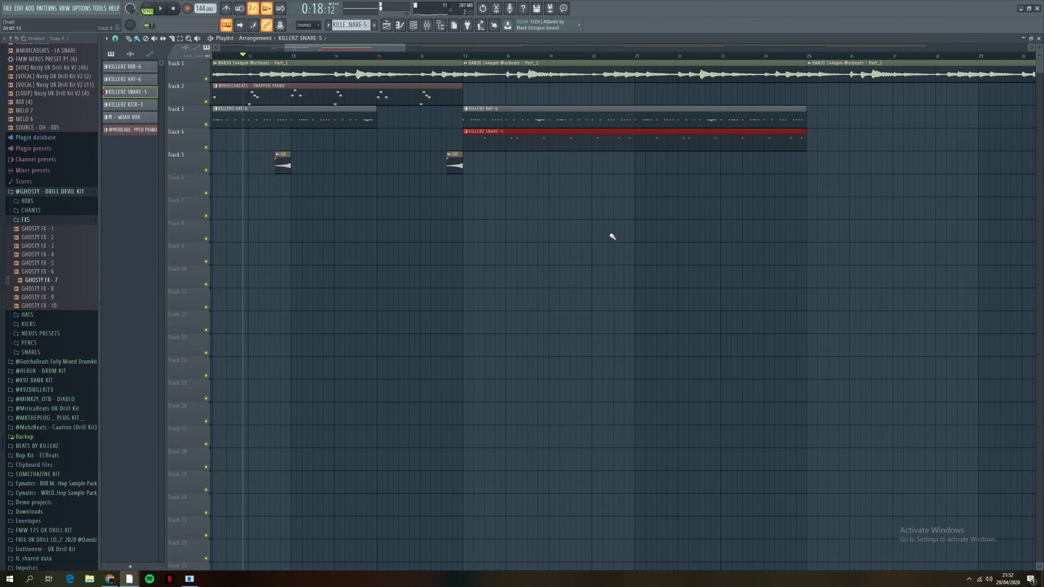
ctrl+click(527, 191)
key(space)
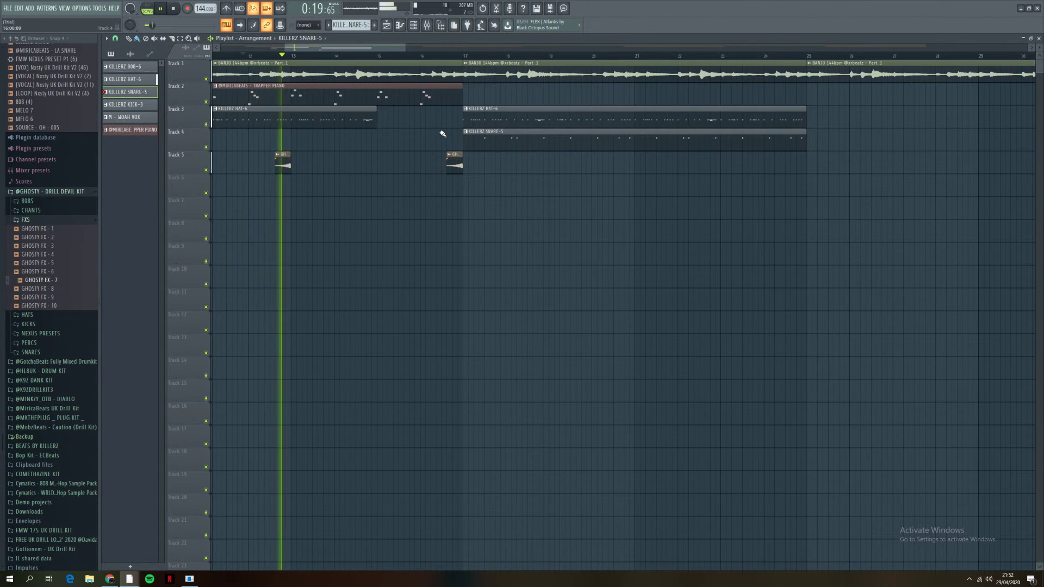
key(space)
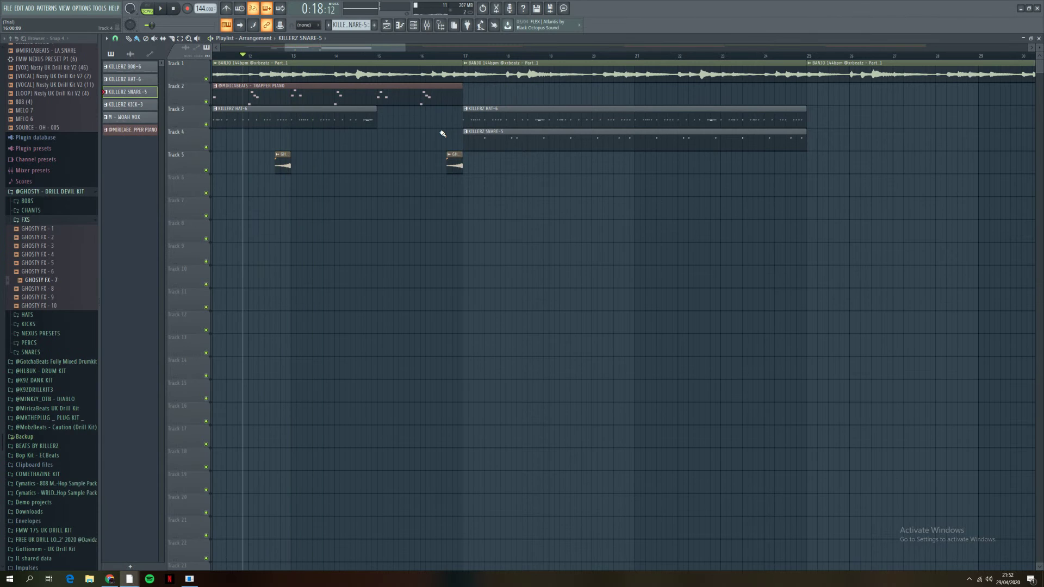
Step: Check the mixer and save the project
key(F9)
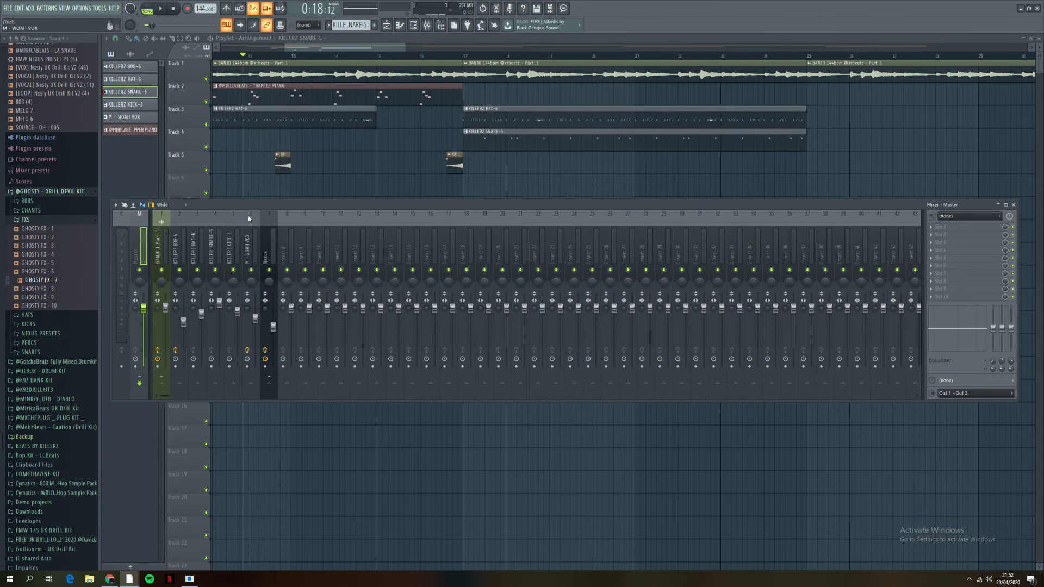
key(ctrl+s)
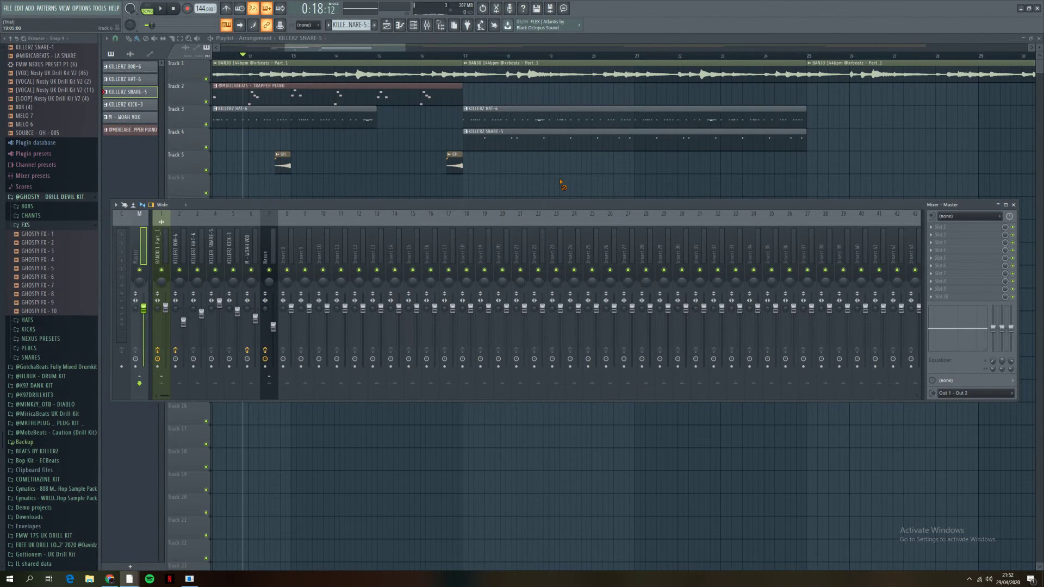
key(F9)
key(space)
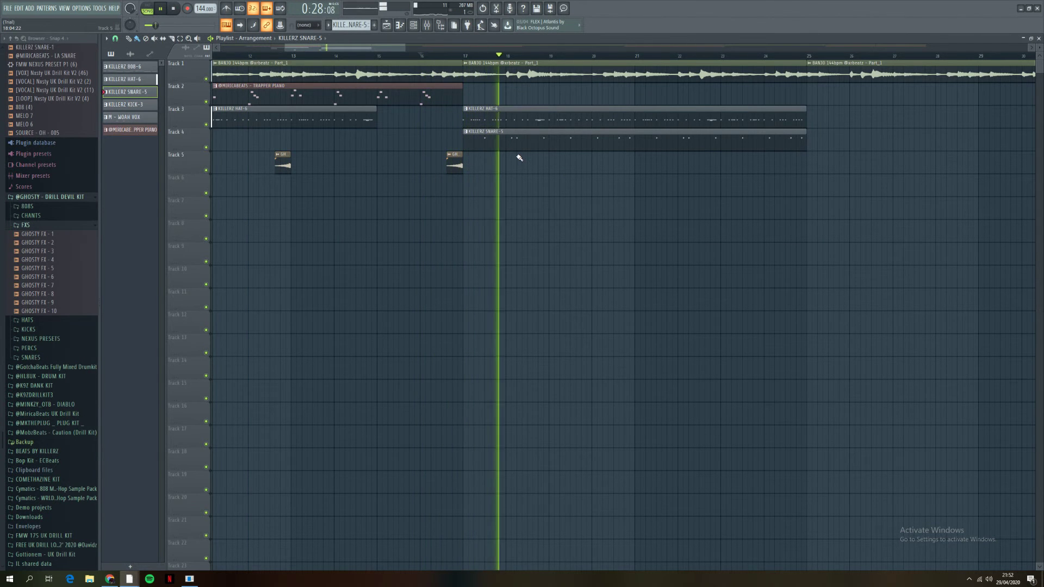
key(space)
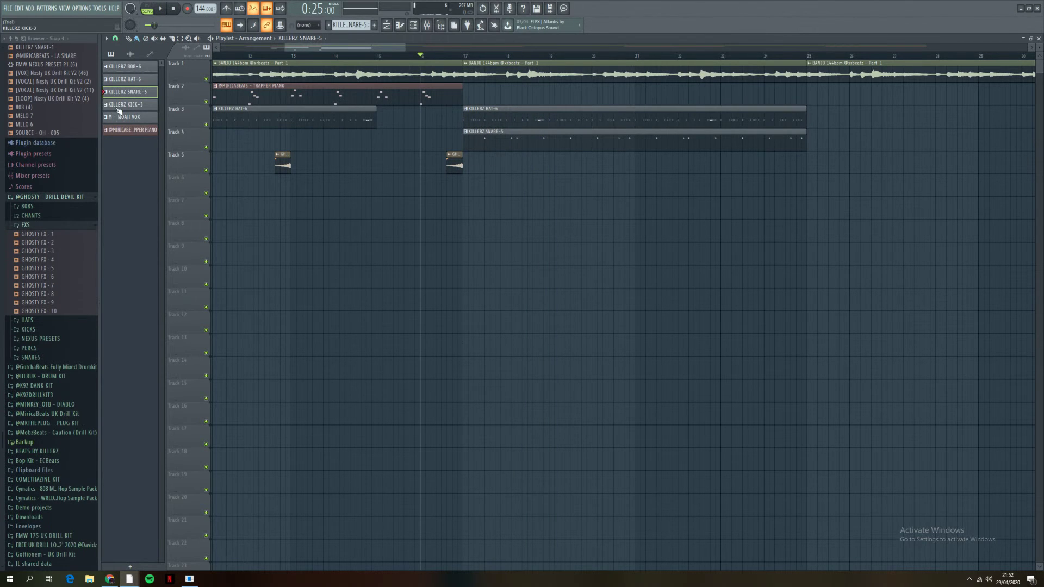
Step: Place a KILLERZ KICK-3 clip on Track 5, starting it just after bar 18
click(471, 162)
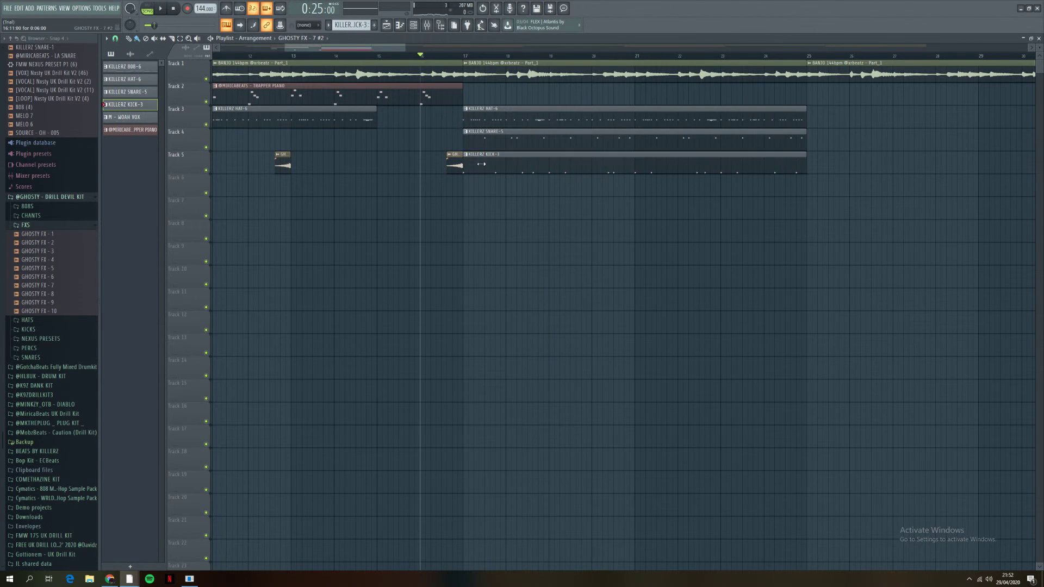
drag(463, 157, 541, 162)
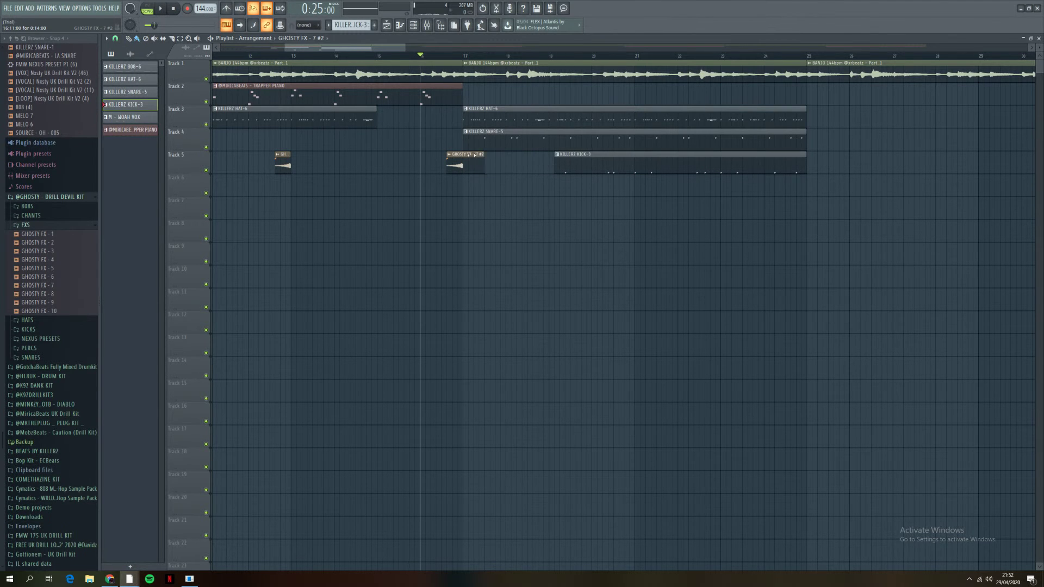
key(space)
drag(555, 163, 549, 162)
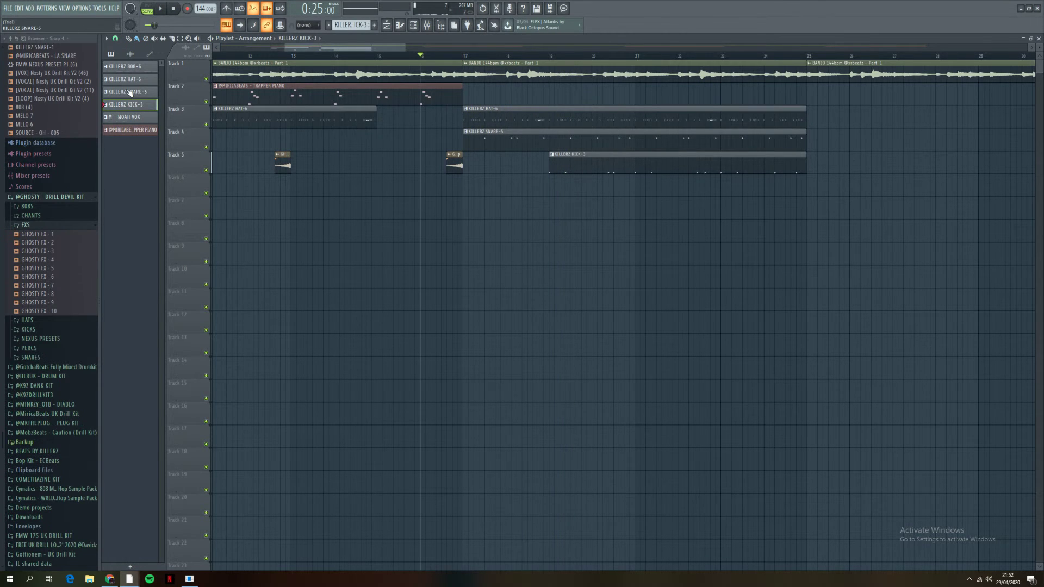
Step: Add KILLERZ 808-6 on Track 6 and M - WOAH VOX on Track 7 at bar 17
click(470, 180)
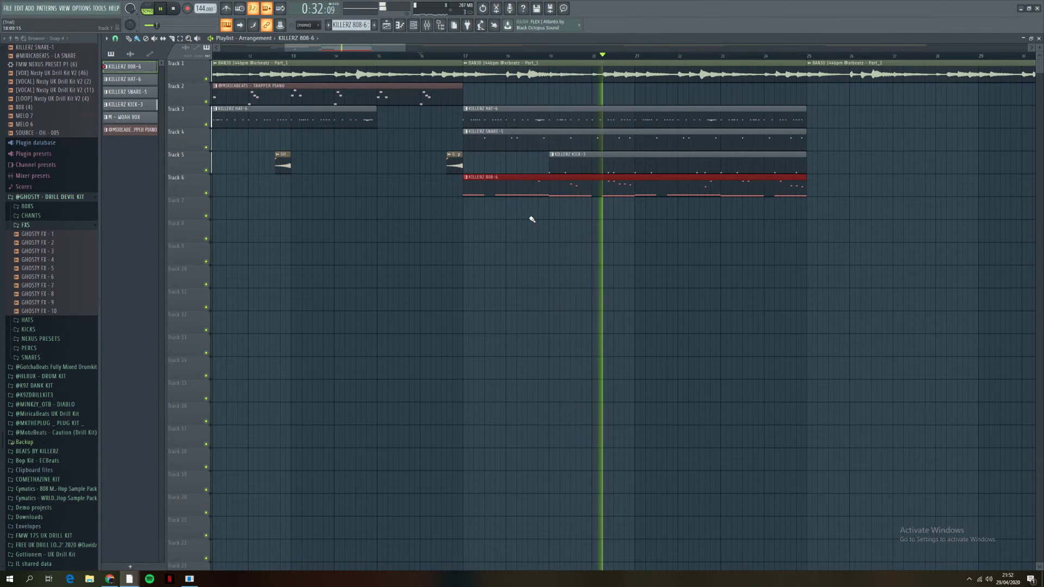
drag(346, 48, 373, 48)
click(384, 144)
key(space)
click(558, 209)
key(space)
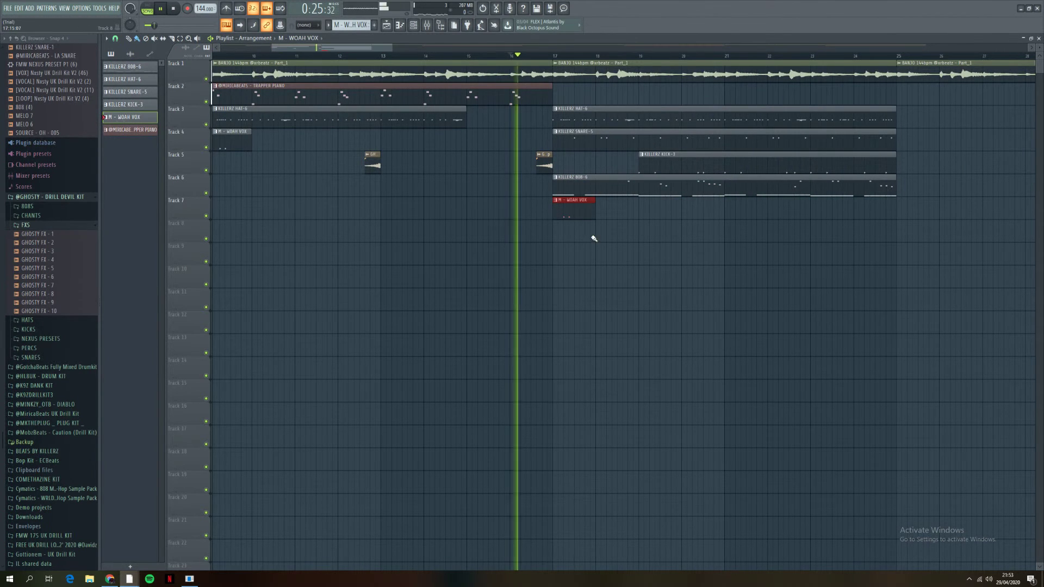
Step: Delete the M - WOAH VOX clip on Track 7
right_click(576, 213)
key(space)
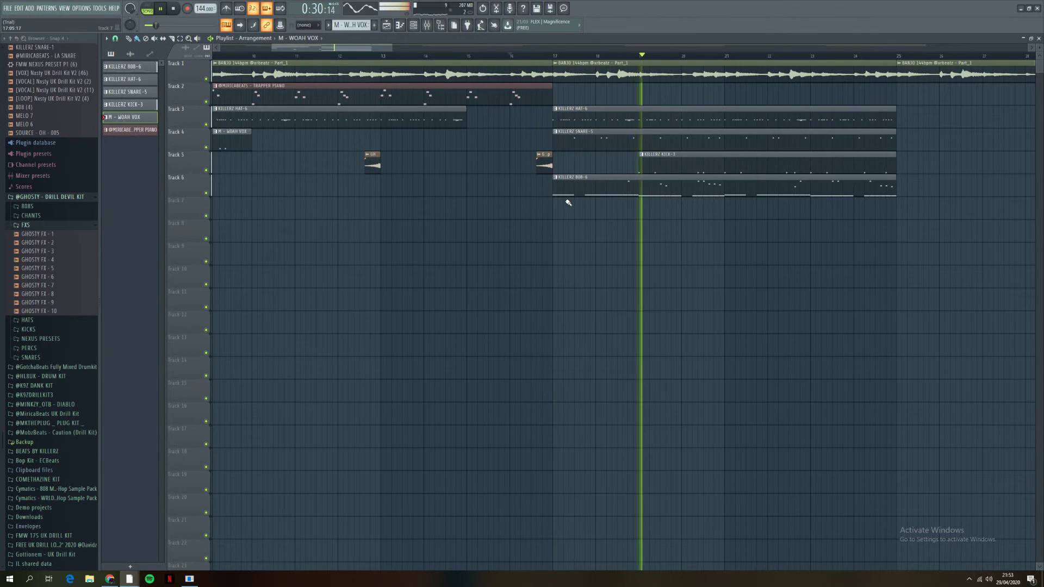
scroll(657, 294, down, 5)
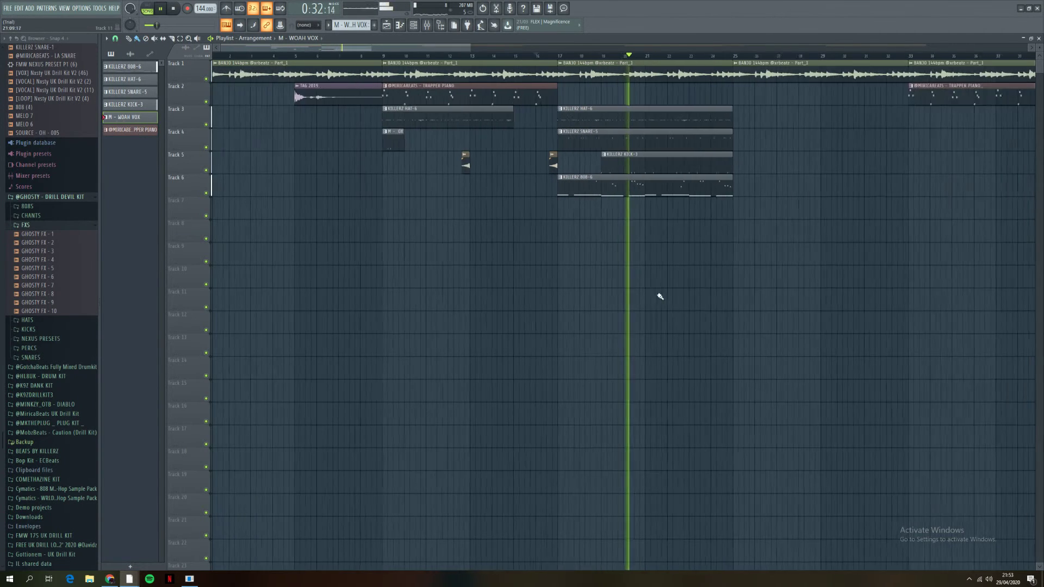
scroll(598, 250, up, 5)
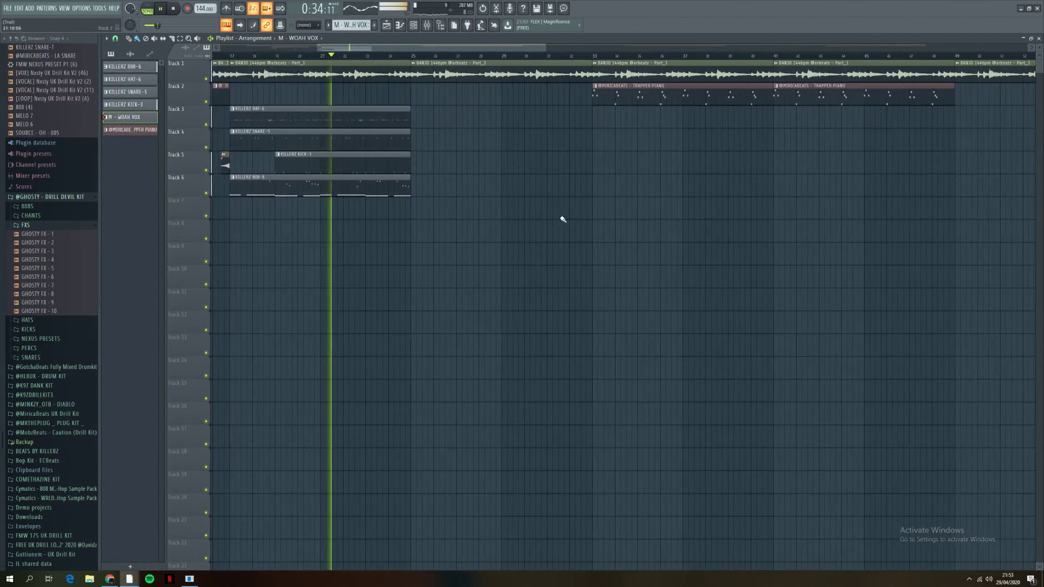
Step: Copy the four KILLERZ clips to bar 25 and add an M - WOAH VOX clip there
click(151, 103)
shift+click(144, 69)
drag(145, 69, 390, 128)
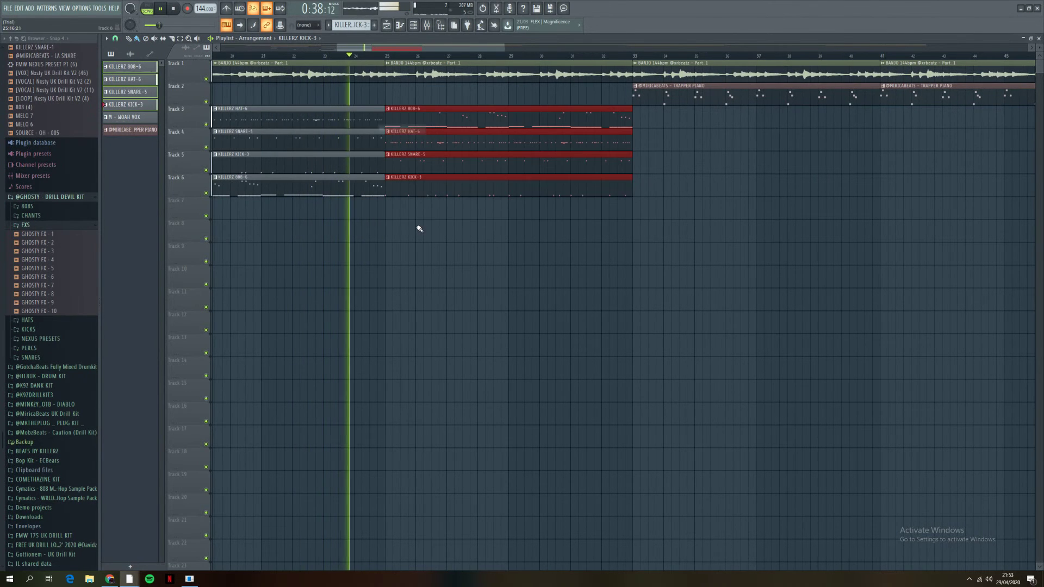
click(392, 215)
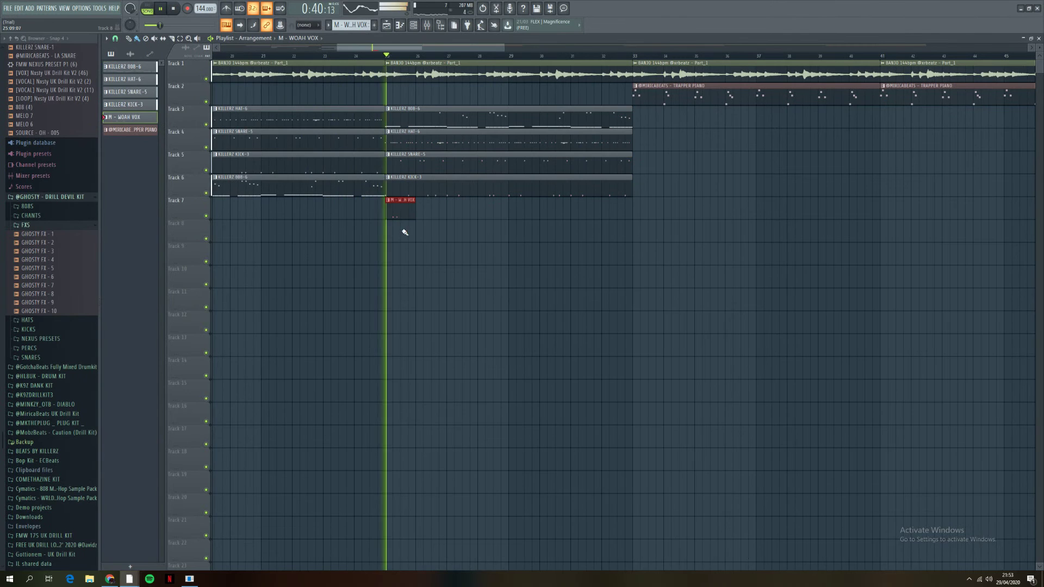
Step: Bring up the KILLERZ 808-6 pattern's options menu to clone it
scroll(465, 228, up, 3)
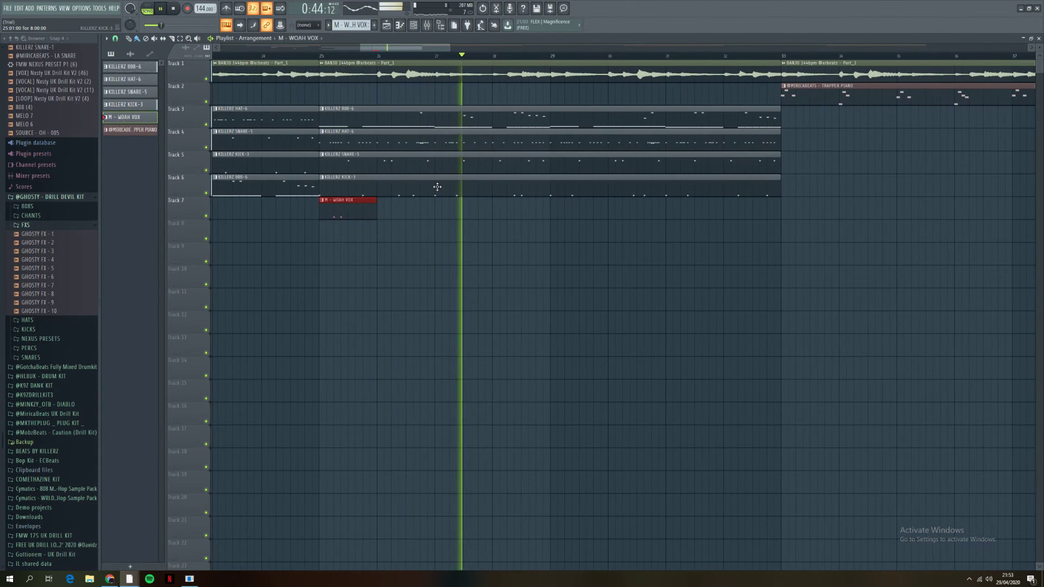
scroll(563, 337, down, 3)
scroll(568, 327, down, 4)
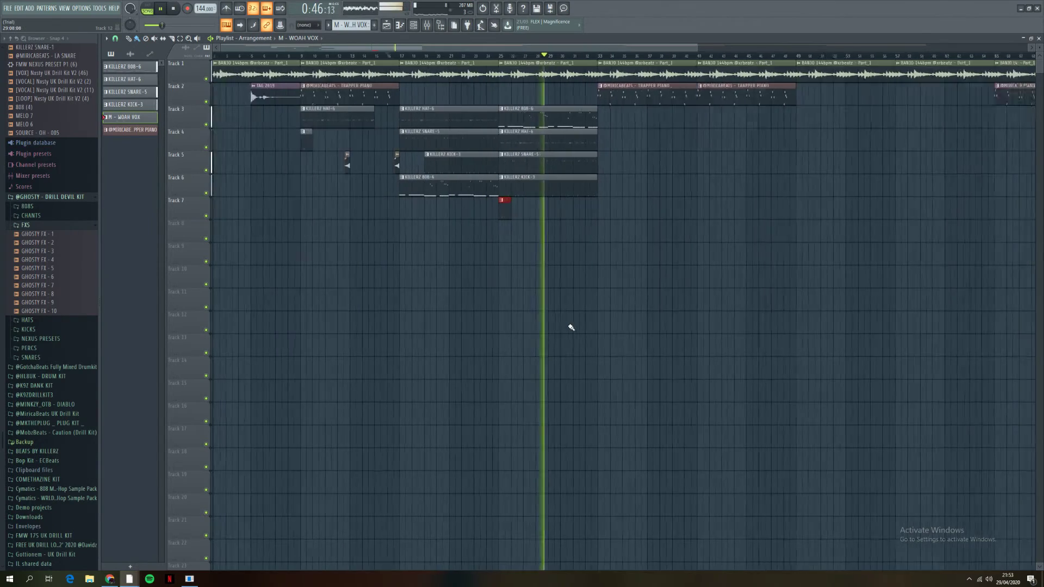
scroll(590, 272, up, 5)
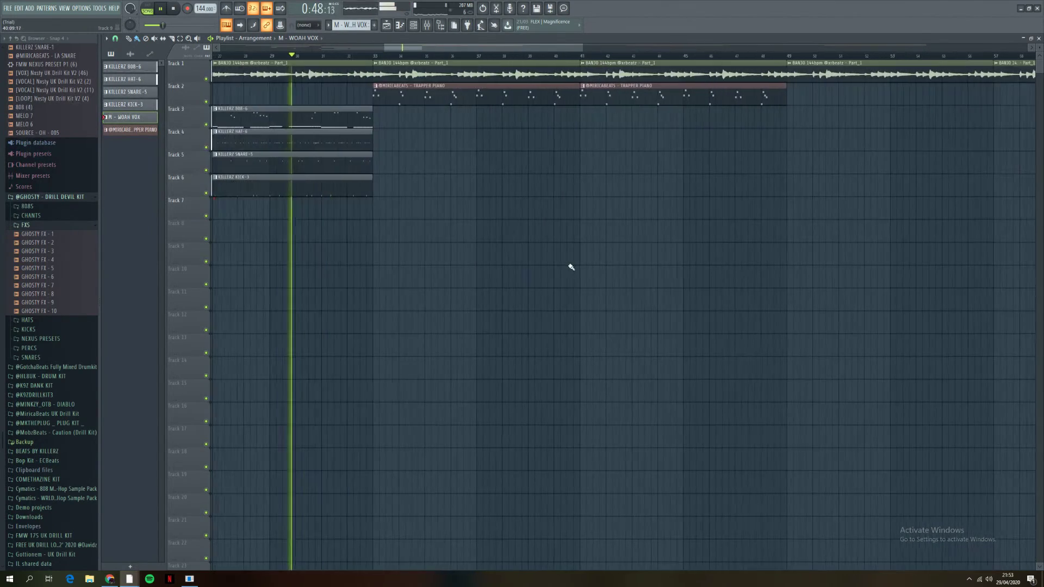
scroll(354, 163, down, 2)
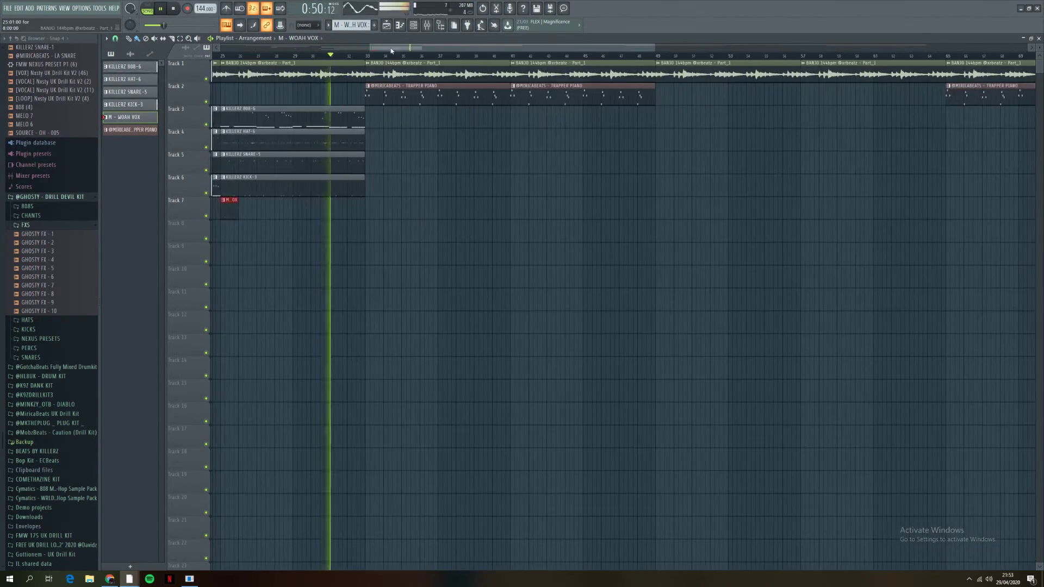
drag(393, 48, 236, 50)
right_click(135, 68)
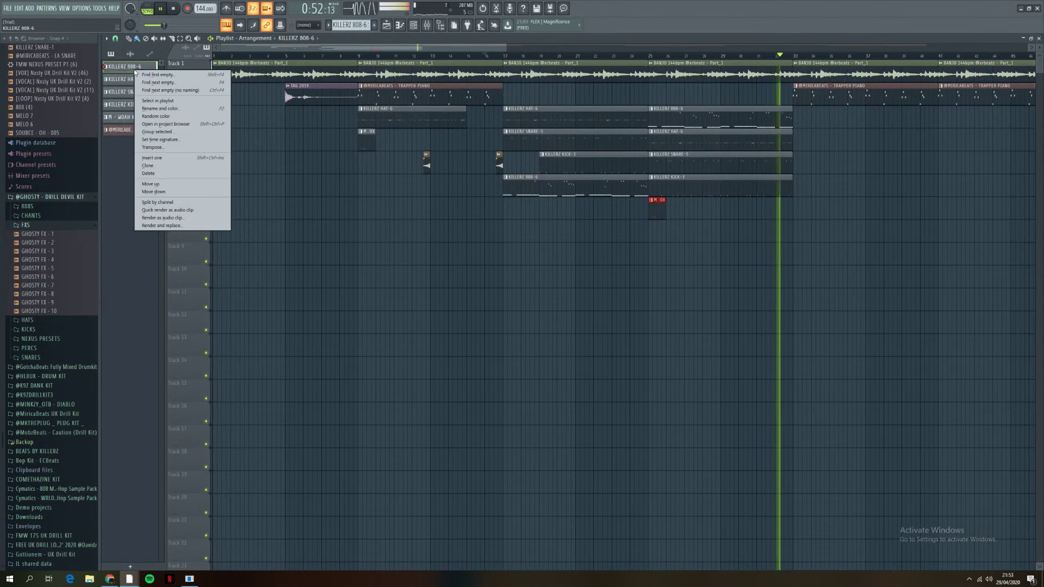
click(527, 288)
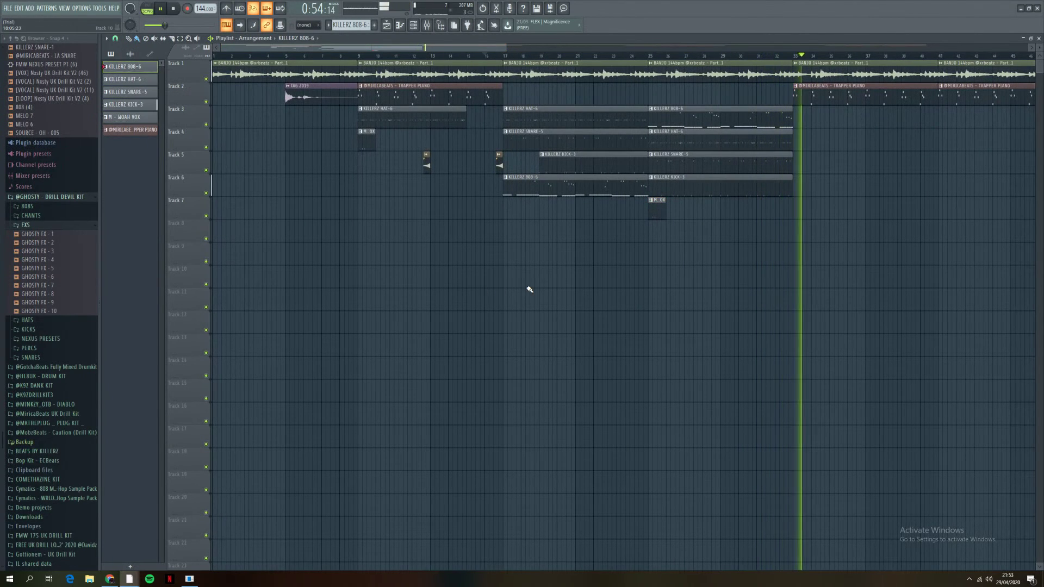
right_click(118, 70)
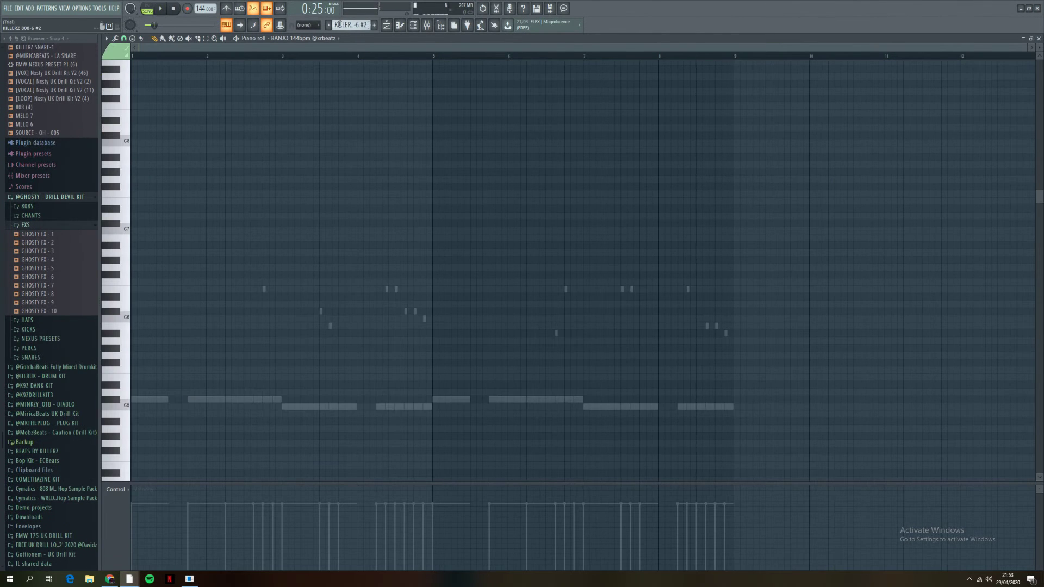
Step: Open the KILLERZ 808-6 #2 pattern in the piano roll and review its channel settings
double_click(237, 401)
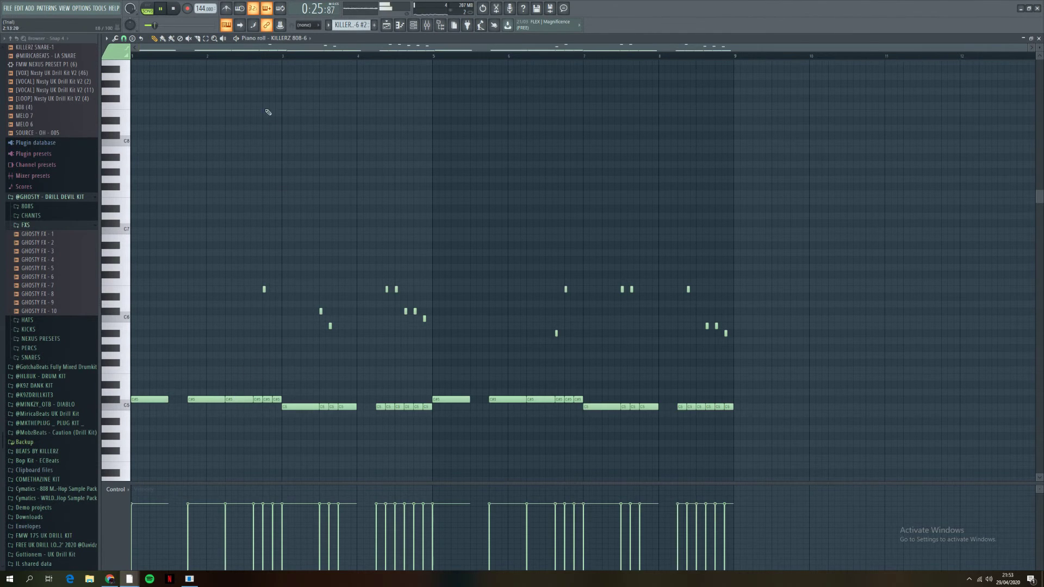
key(space)
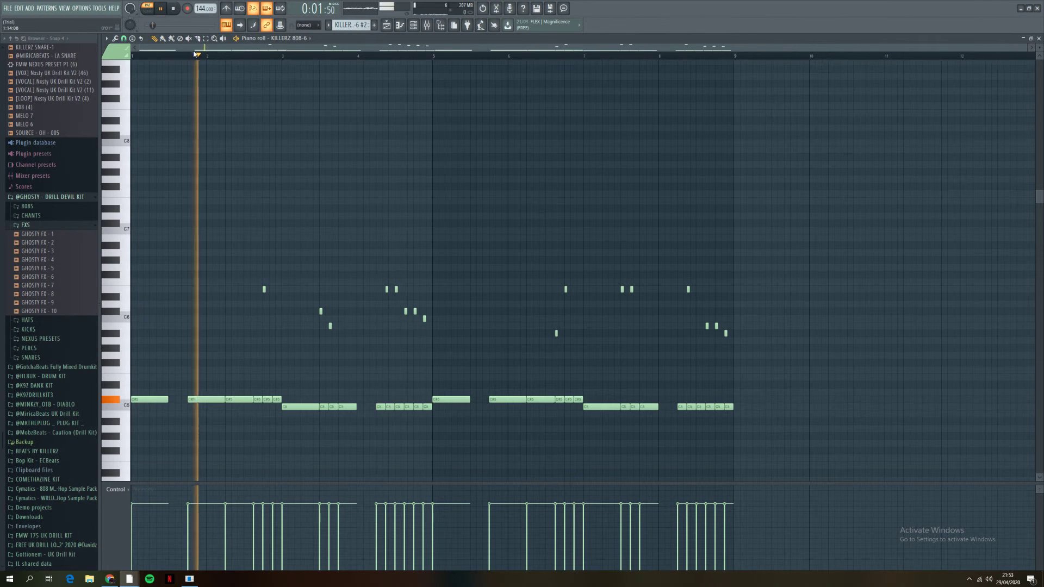
key(F6)
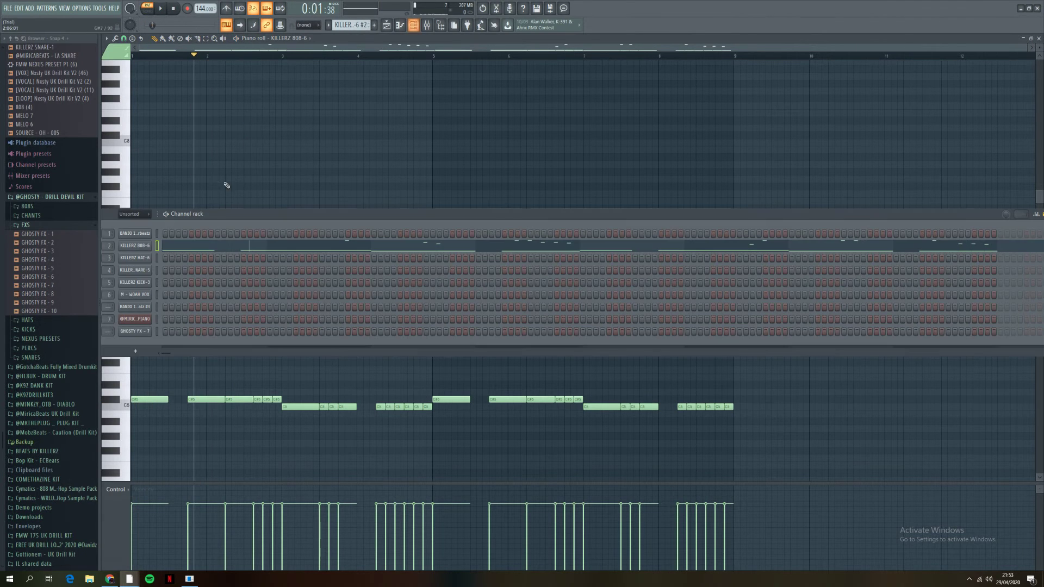
click(143, 246)
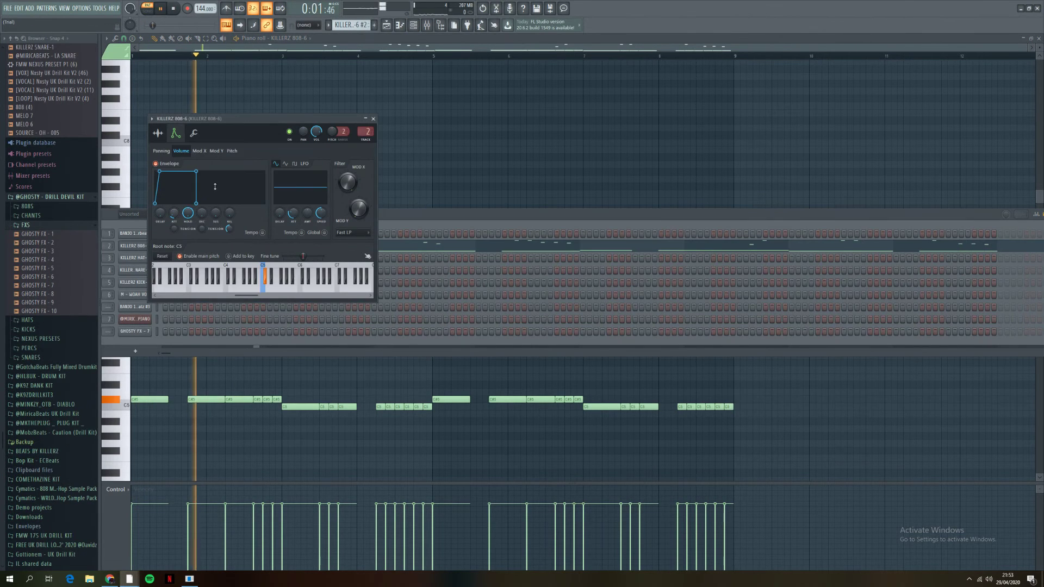
click(373, 119)
key(F6)
key(space)
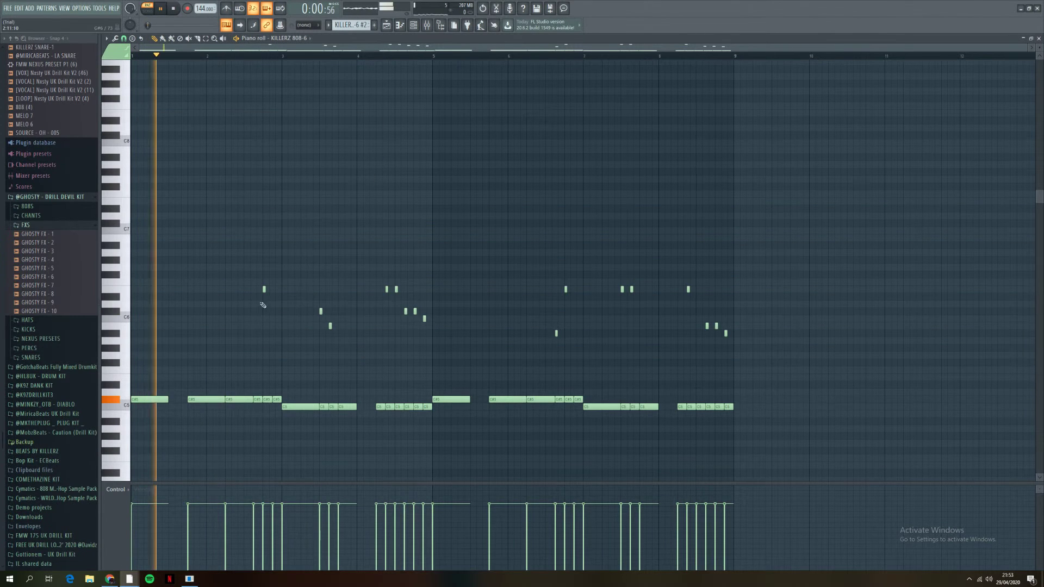
key(space)
Step: Add a slide note to the 808, delete an unwanted later one, and audition from bar 4
ctrl+scroll(275, 294, up, 4)
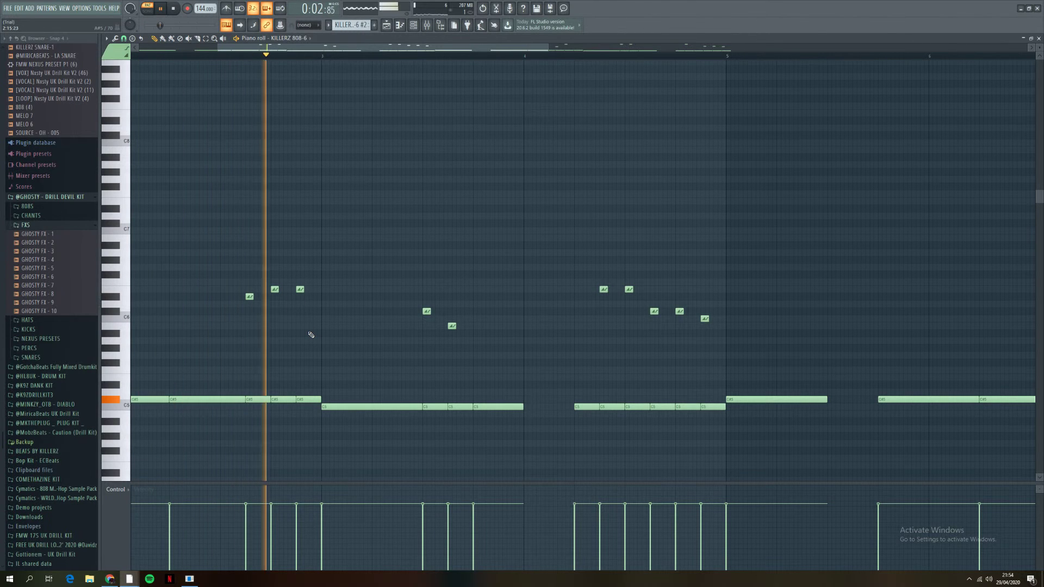
click(458, 348)
key(space)
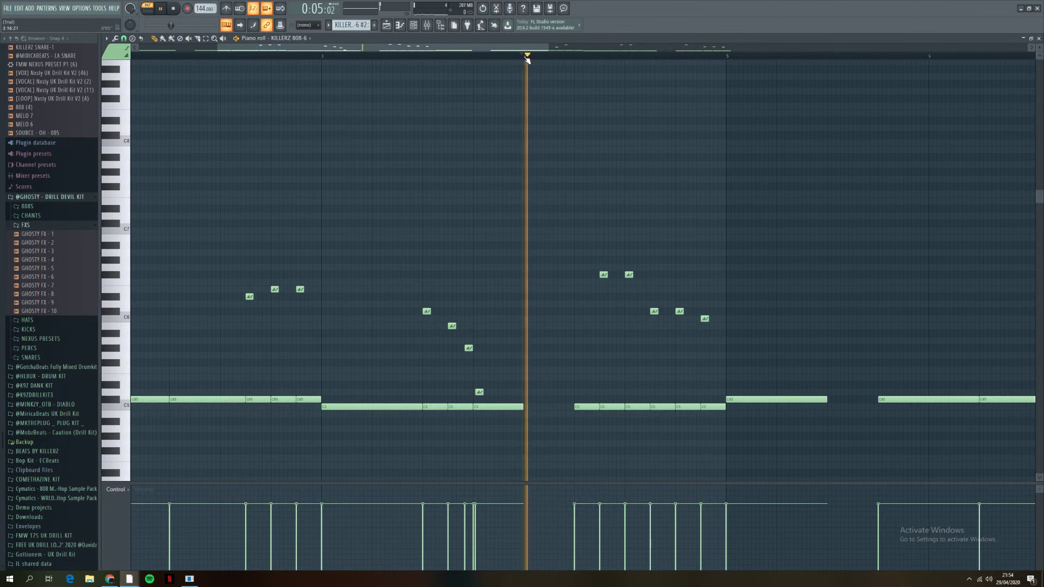
right_click(655, 311)
key(space)
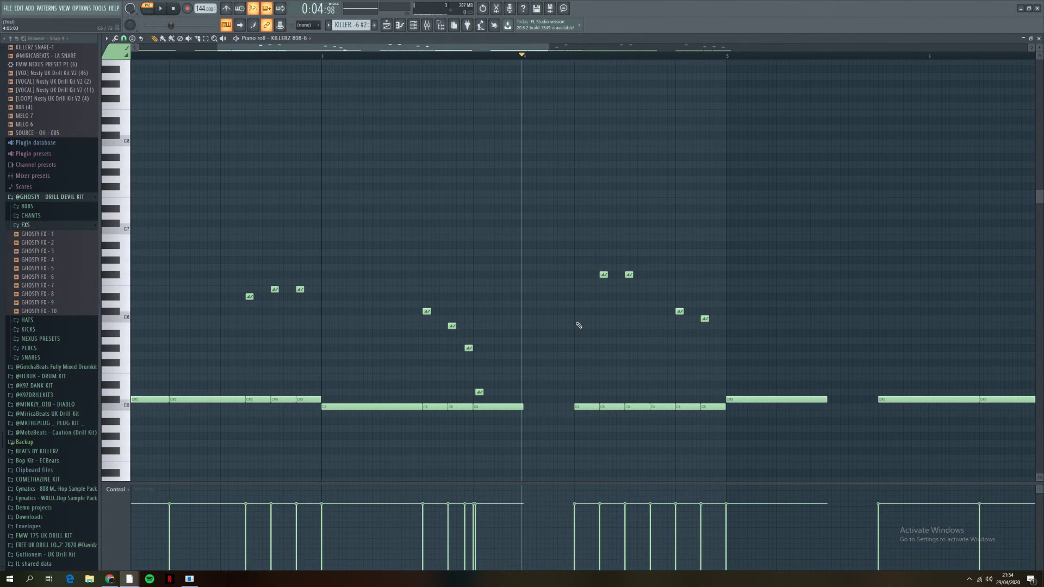
key(space)
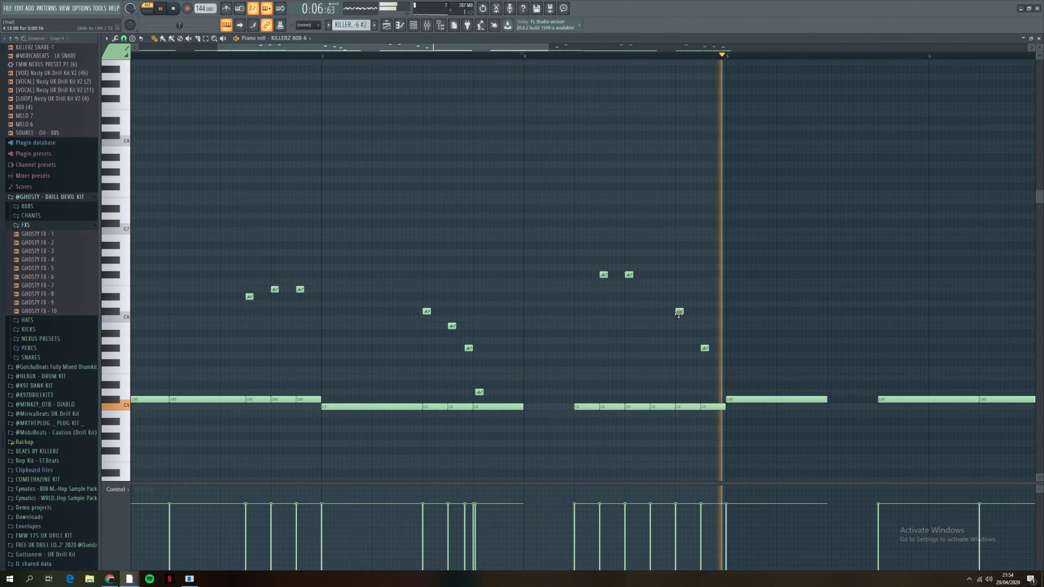
key(space)
Step: Raise the last 808 slide note, add a new slide note near the end, and audition it
key(space)
drag(704, 348, 704, 319)
scroll(761, 365, down, 2)
key(ctrl+space)
scroll(835, 378, down, 1)
scroll(843, 341, up, 3)
key(space)
click(882, 349)
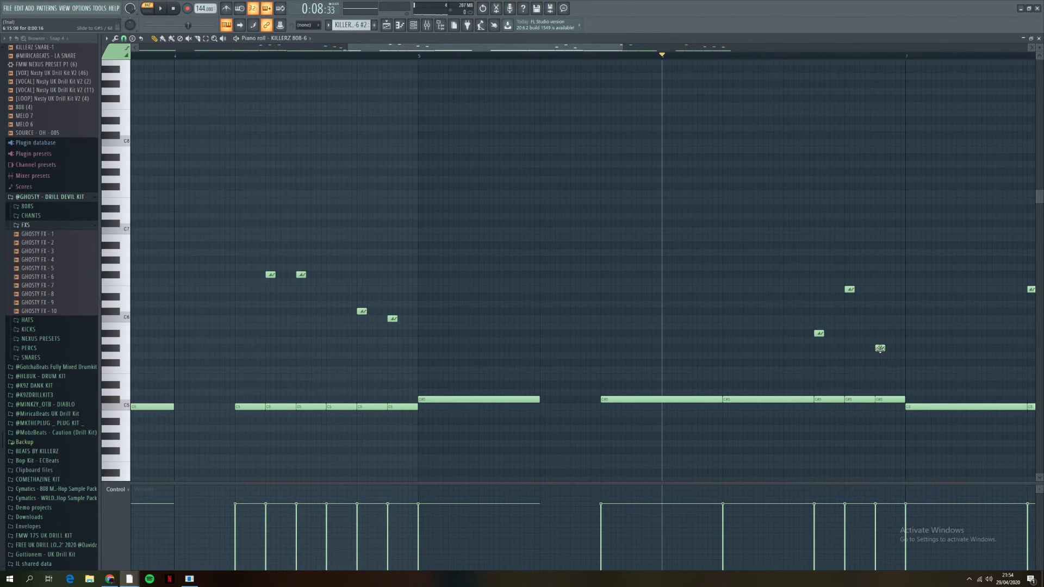
key(space)
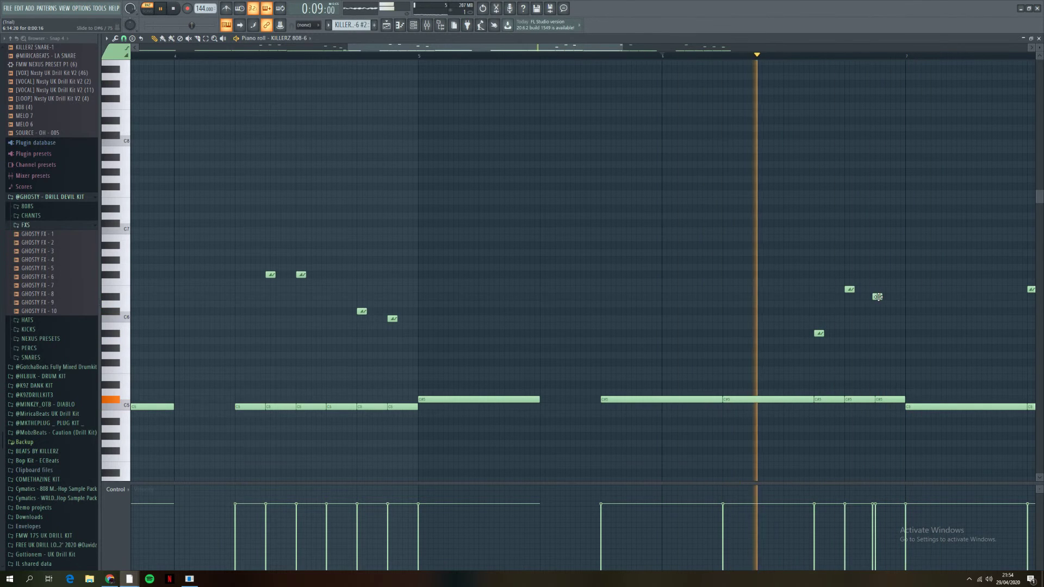
scroll(928, 349, down, 5)
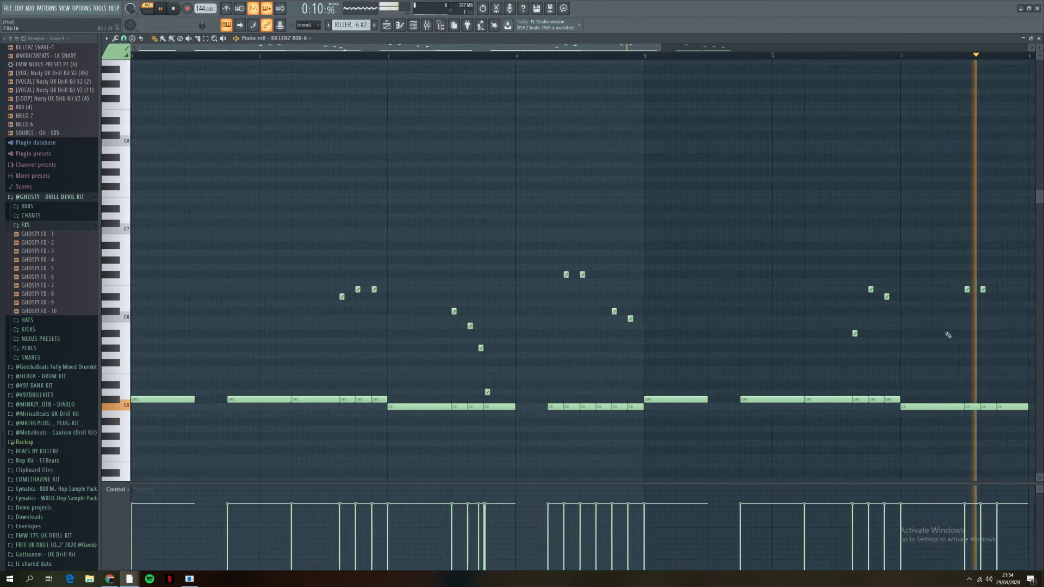
key(space)
scroll(972, 309, down, 1)
Step: Select the final four 808 notes and add another note, replaying from bar 8
drag(898, 280, 994, 354)
scroll(933, 305, up, 4)
key(space)
click(892, 202)
key(space)
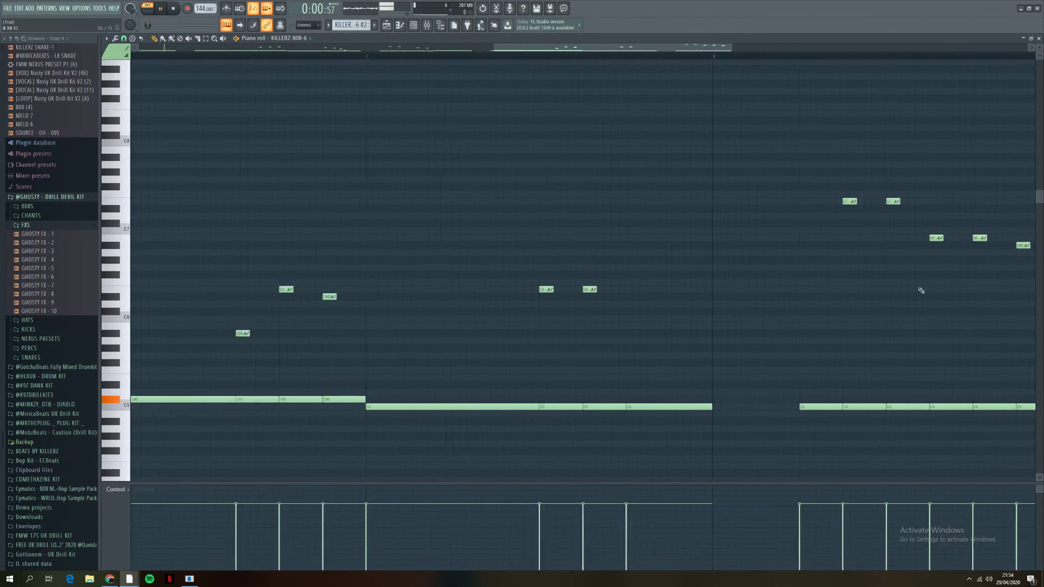
scroll(881, 190, down, 2)
click(833, 57)
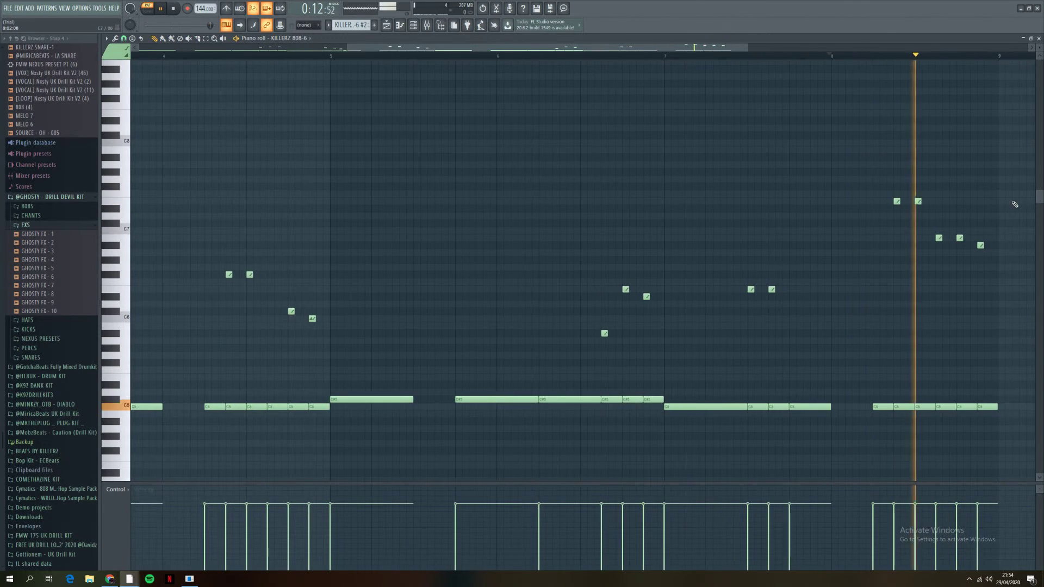
Step: Transpose the four selected closing notes up in two steps
ctrl+right_click(948, 260)
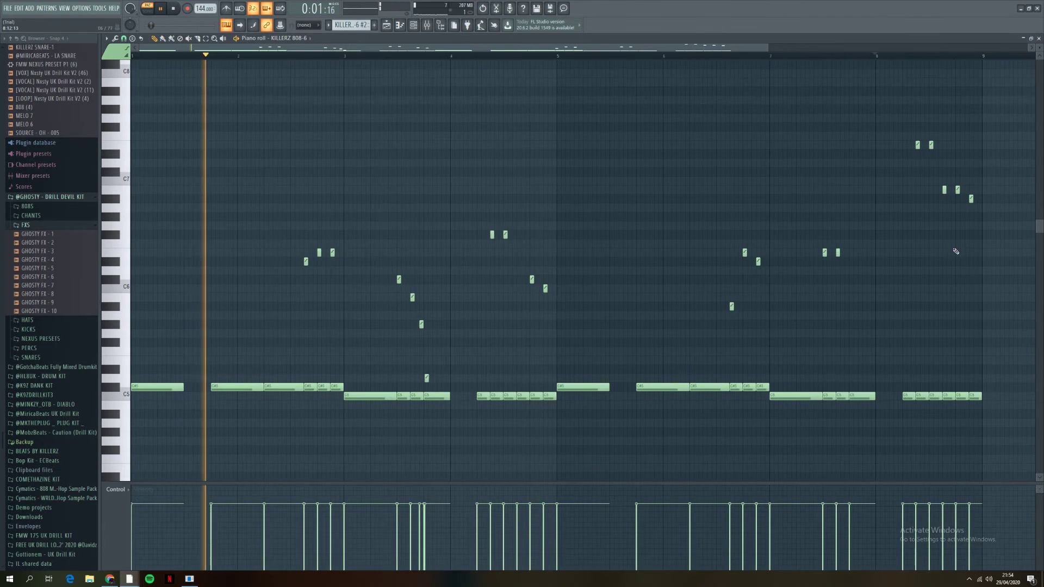
scroll(949, 242, up, 2)
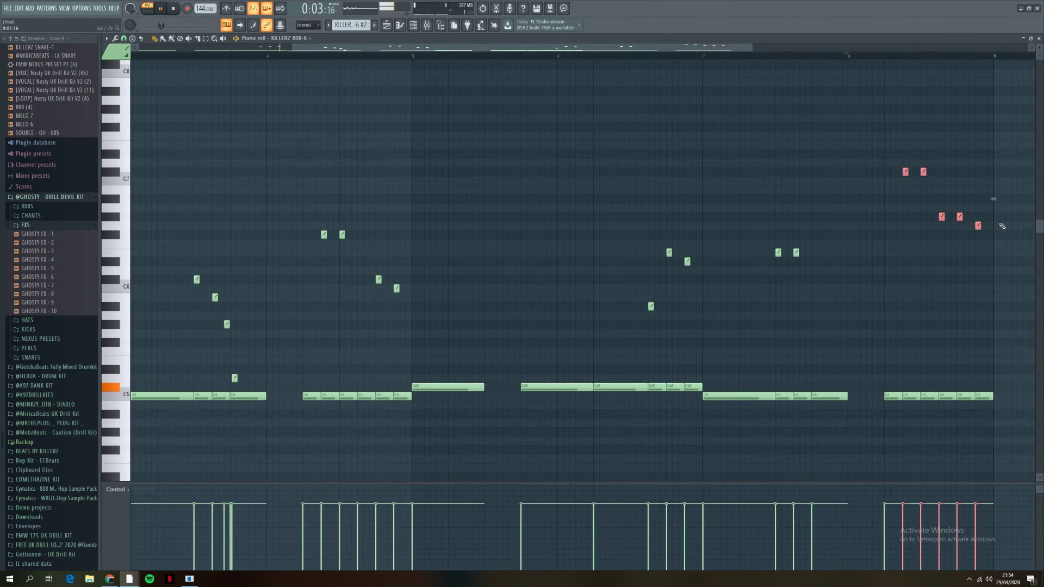
key(shift+Up)
key(shift+Up)
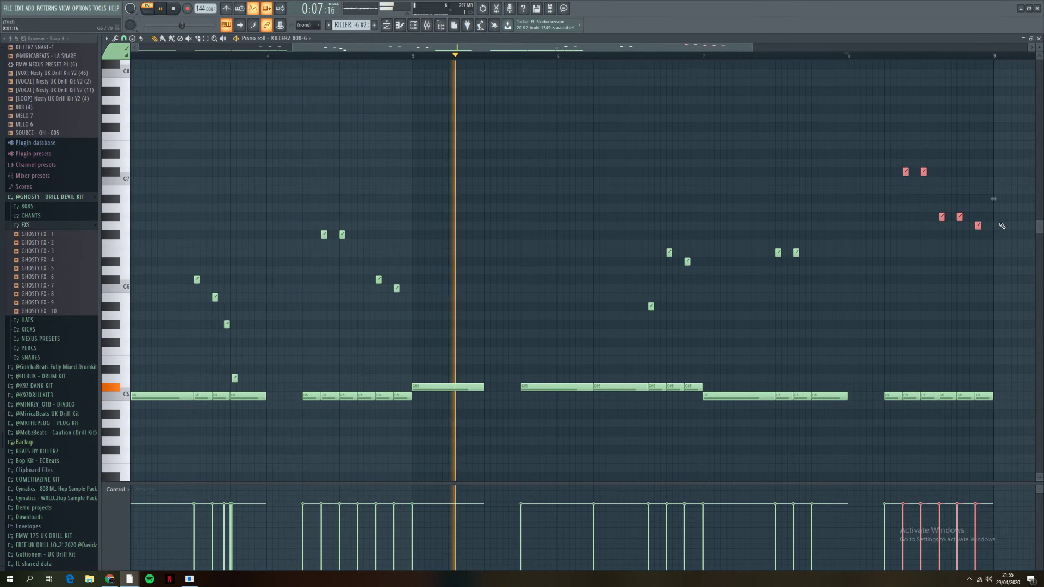
key(shift+Up)
key(shift+Up)
key(shift+Up)
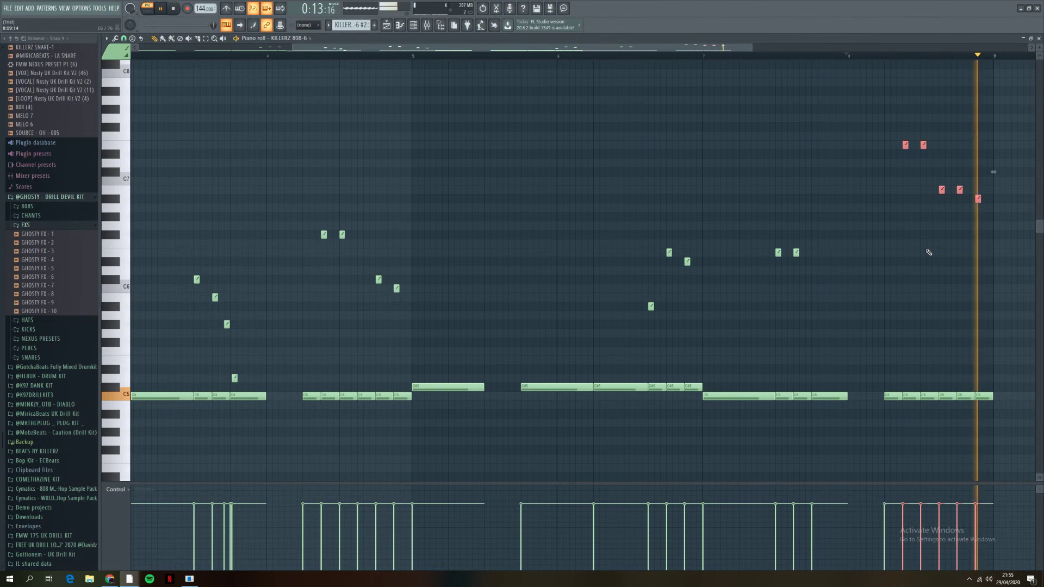
scroll(956, 250, down, 4)
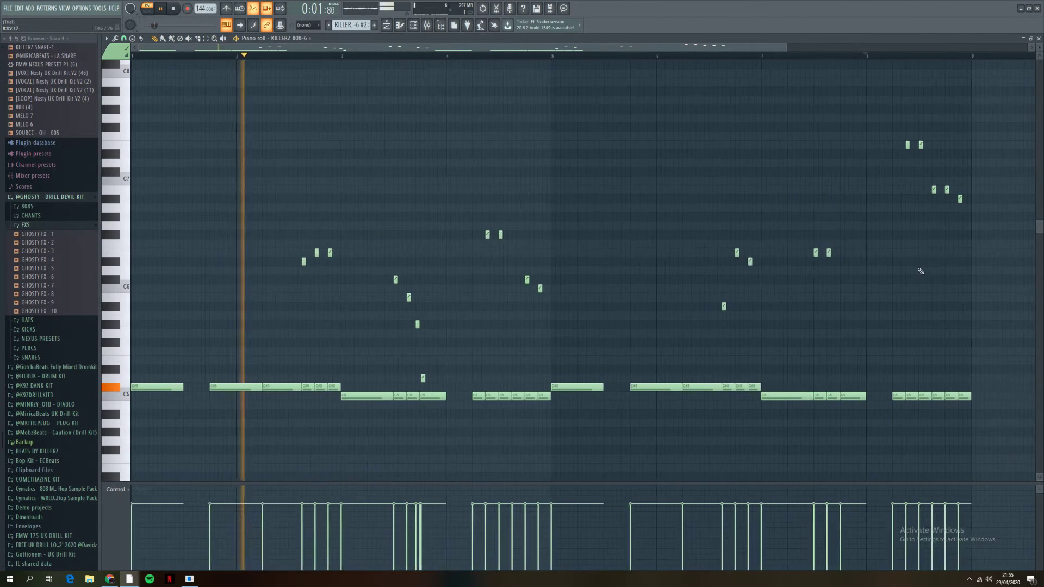
key(space)
click(386, 25)
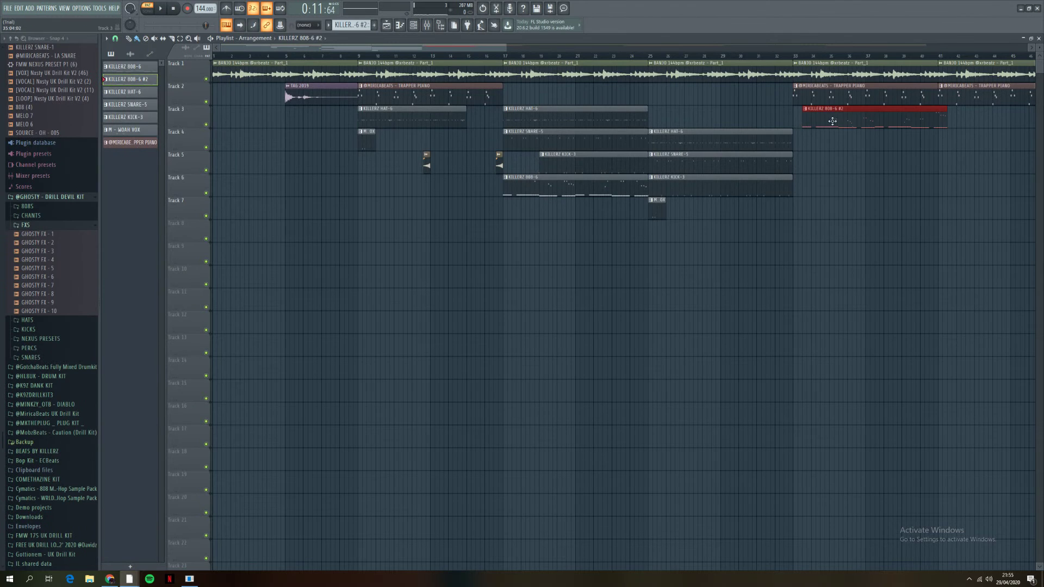
Step: Place KILLERZ HAT-6, SNARE-5 and KICK-3 at bar 33 on tracks 4–6, then reopen the KILLERZ 808-6 notes
click(799, 57)
key(space)
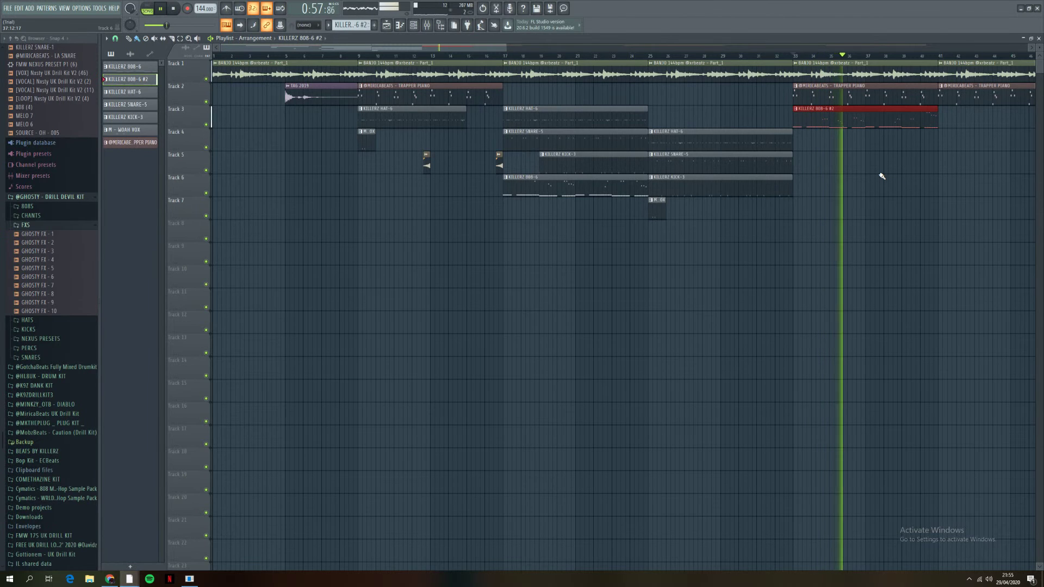
click(123, 117)
drag(145, 105, 800, 158)
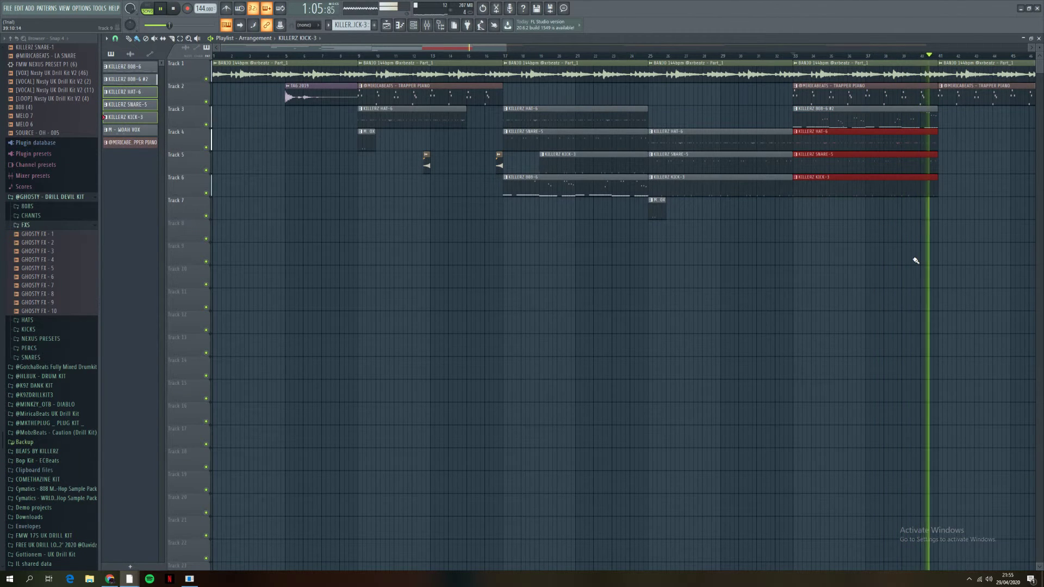
click(940, 246)
scroll(940, 246, up, 3)
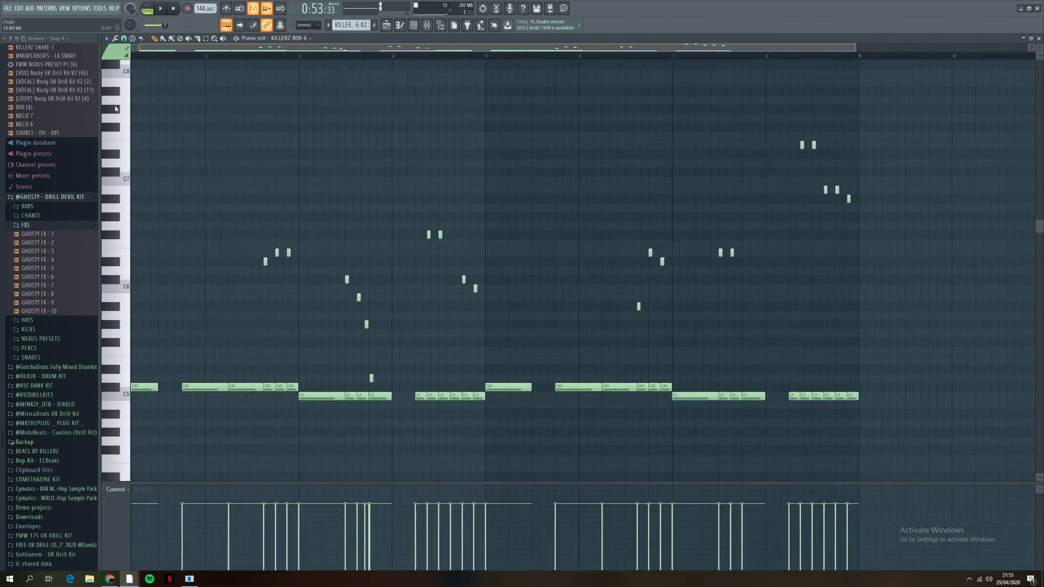
drag(114, 108, 109, 119)
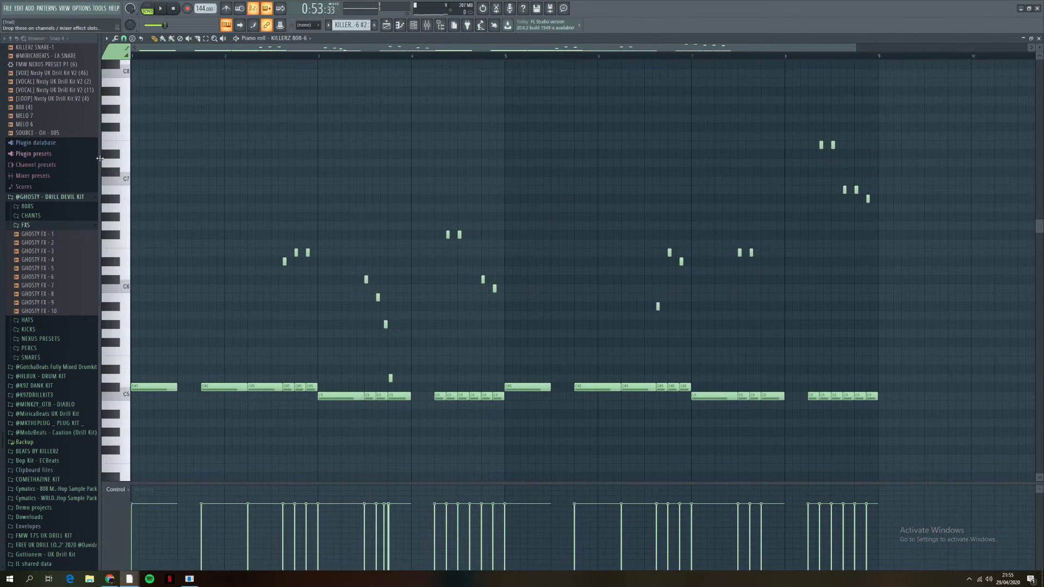
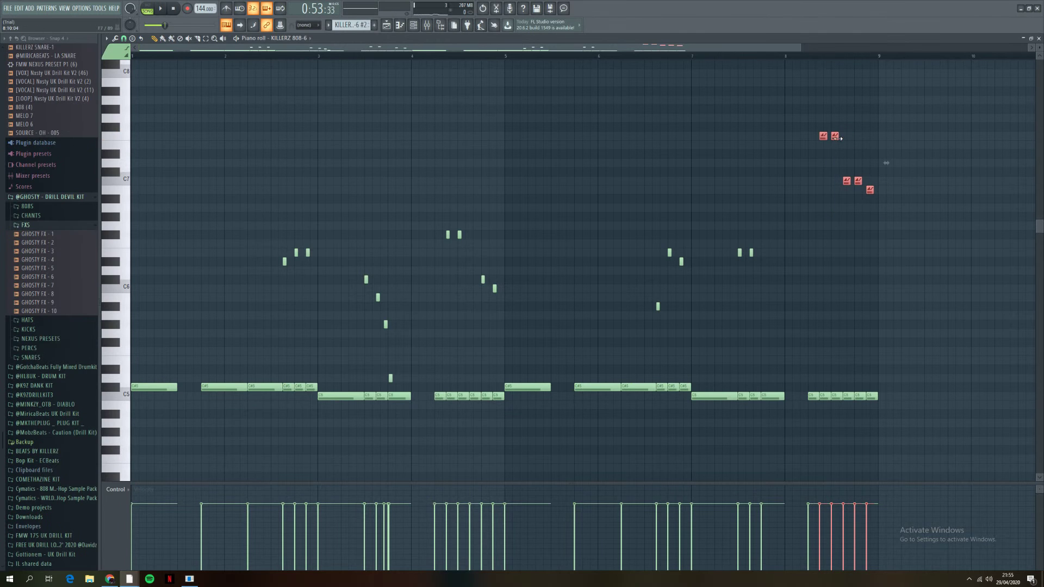
Step: Raise the three red closing 808 notes one semitone, replaying from bar 8, then return to the Playlist
click(791, 58)
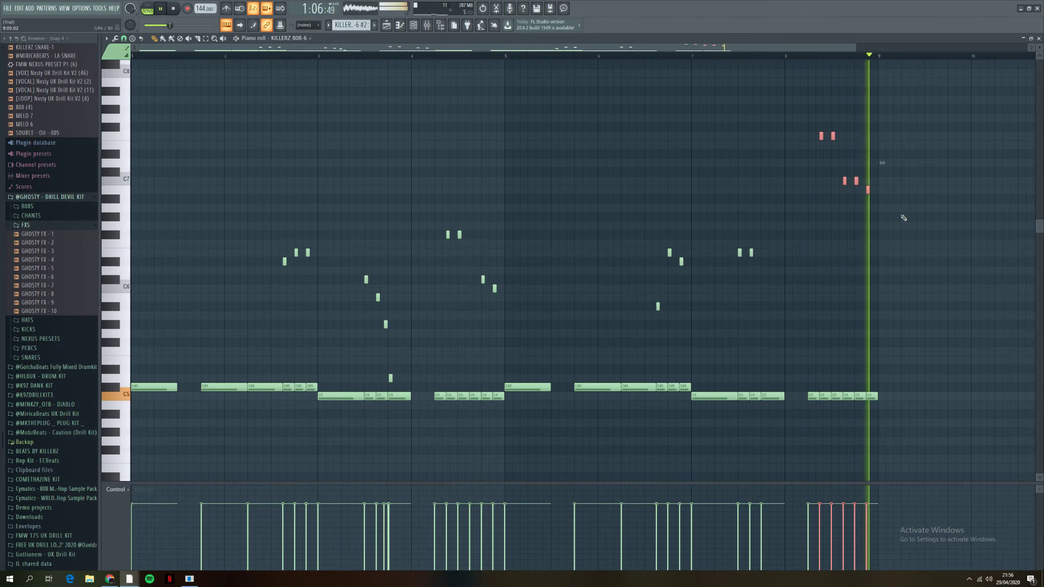
key(space)
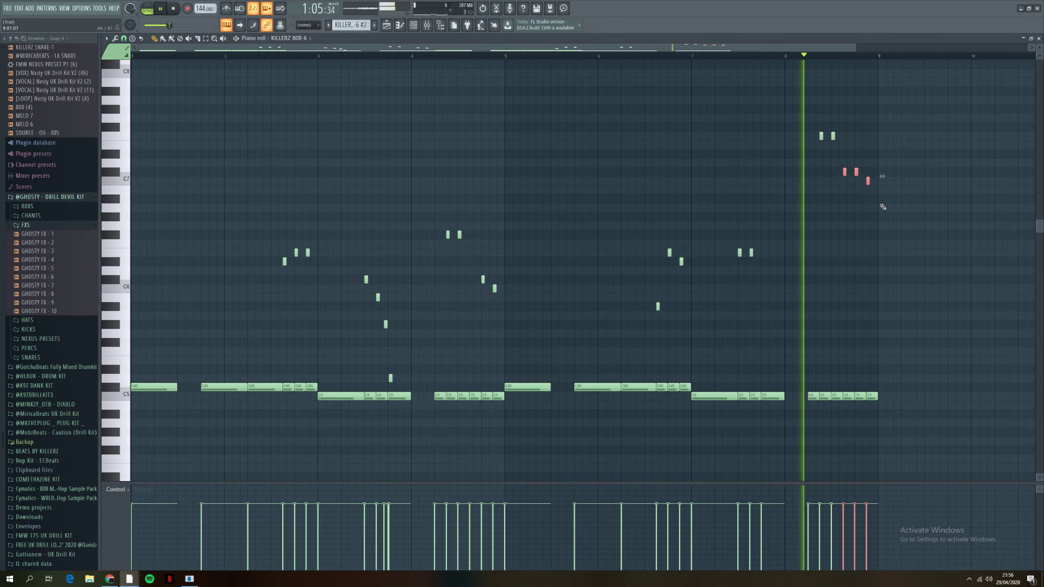
drag(868, 190, 868, 180)
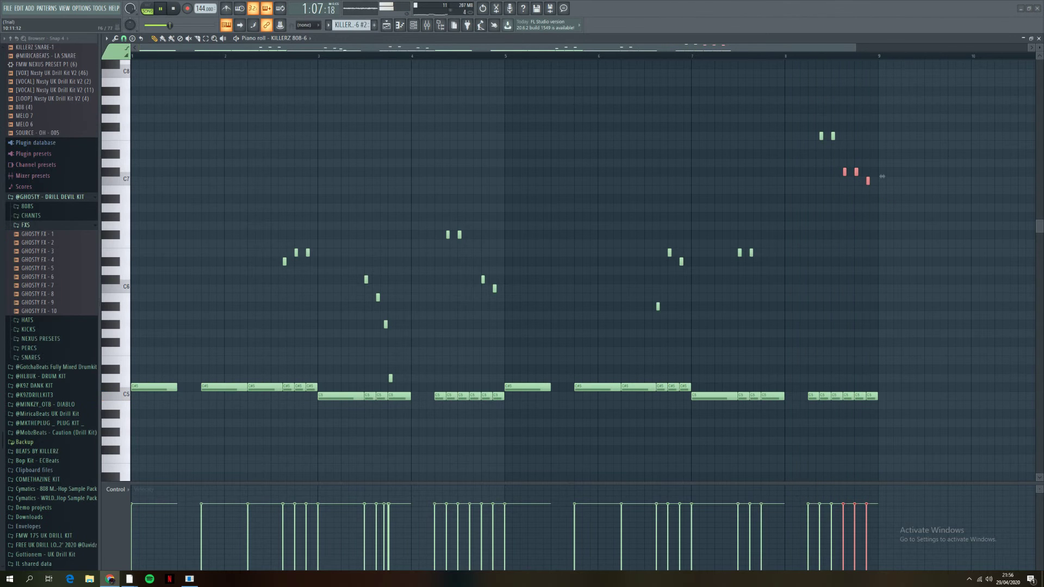
click(387, 28)
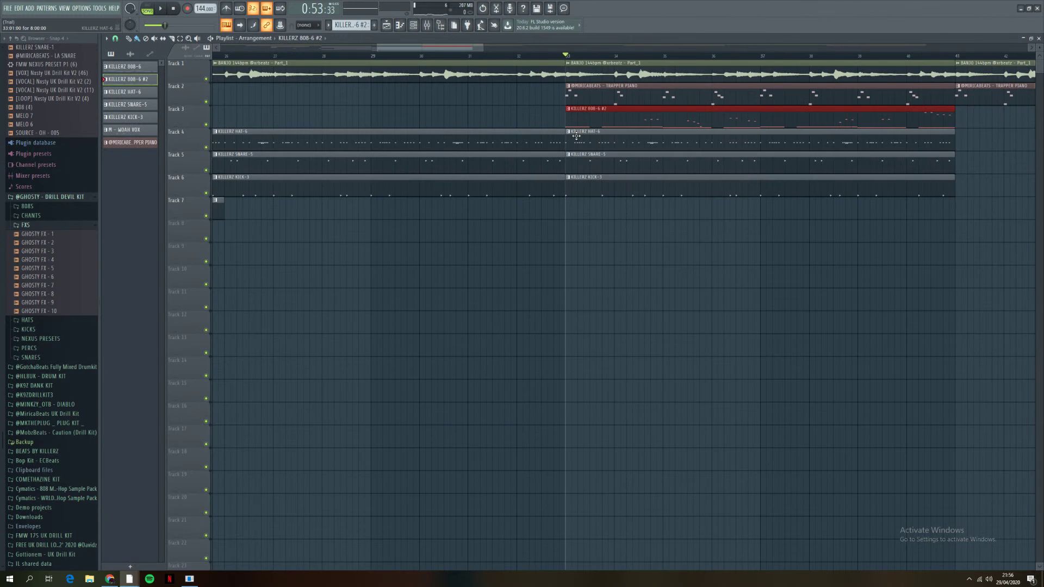
Step: Trim the Track 6 KILLERZ KICK-3 clip to start at bar 35 while playing from bar 33
click(591, 195)
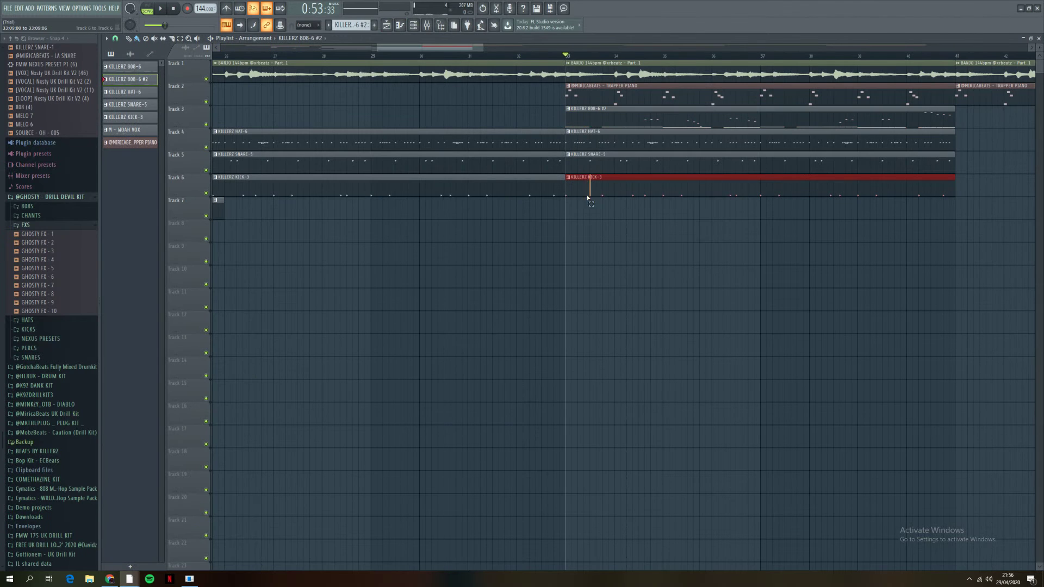
click(570, 118)
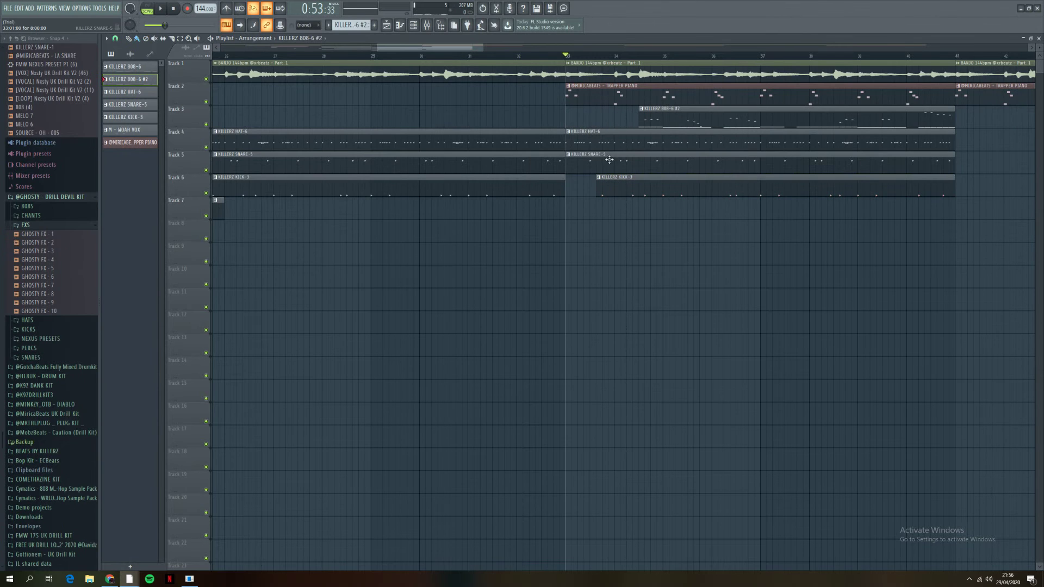
key(space)
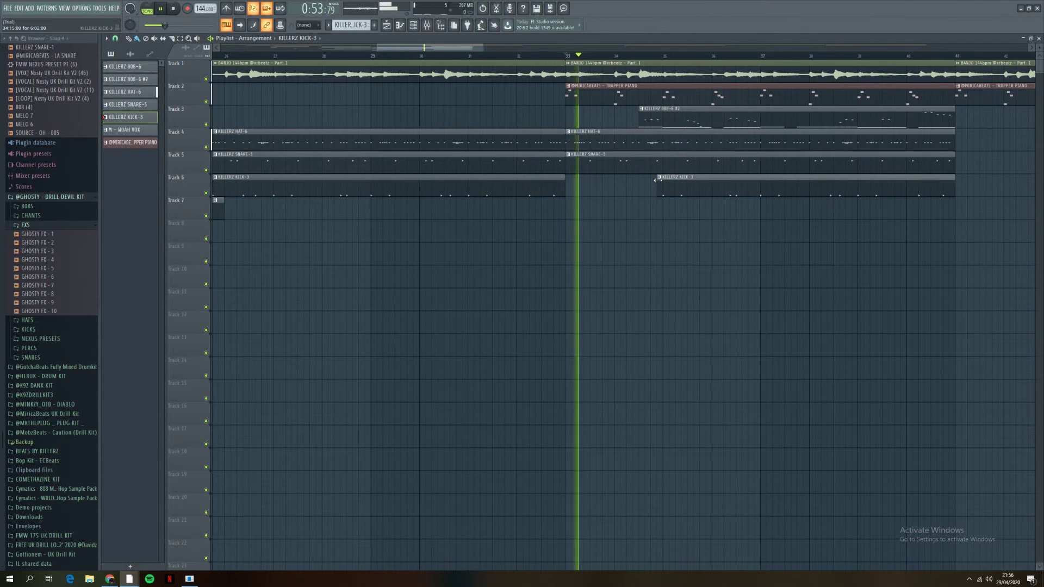
drag(654, 186, 664, 186)
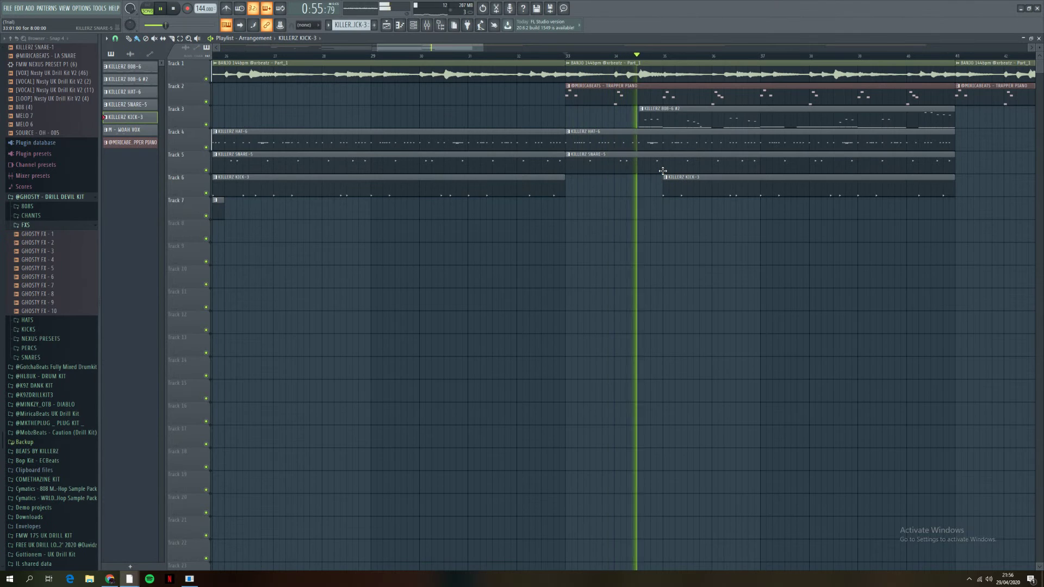
Step: Review the second half, make KILLERZ 808-6 #2 the active pattern and stop playback
scroll(722, 233, down, 2)
scroll(729, 231, down, 4)
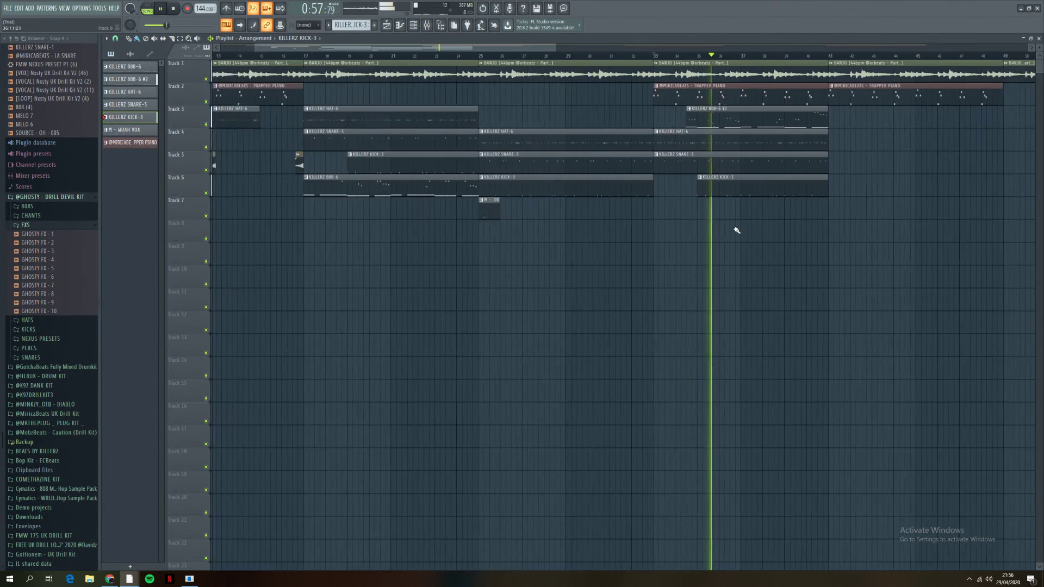
scroll(770, 245, up, 5)
scroll(770, 249, down, 2)
scroll(775, 252, down, 4)
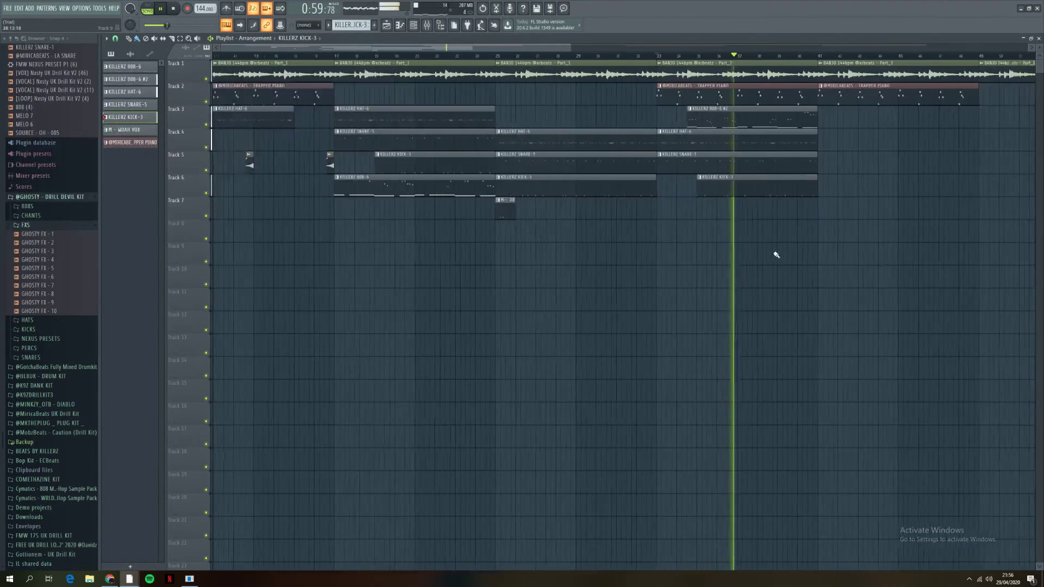
scroll(796, 252, up, 3)
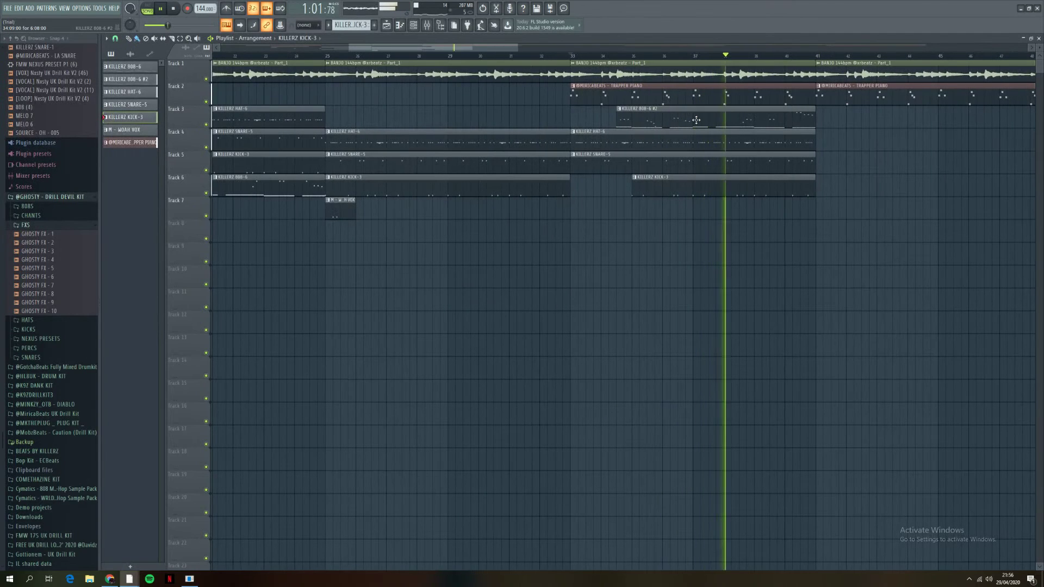
scroll(857, 257, down, 2)
scroll(857, 255, up, 2)
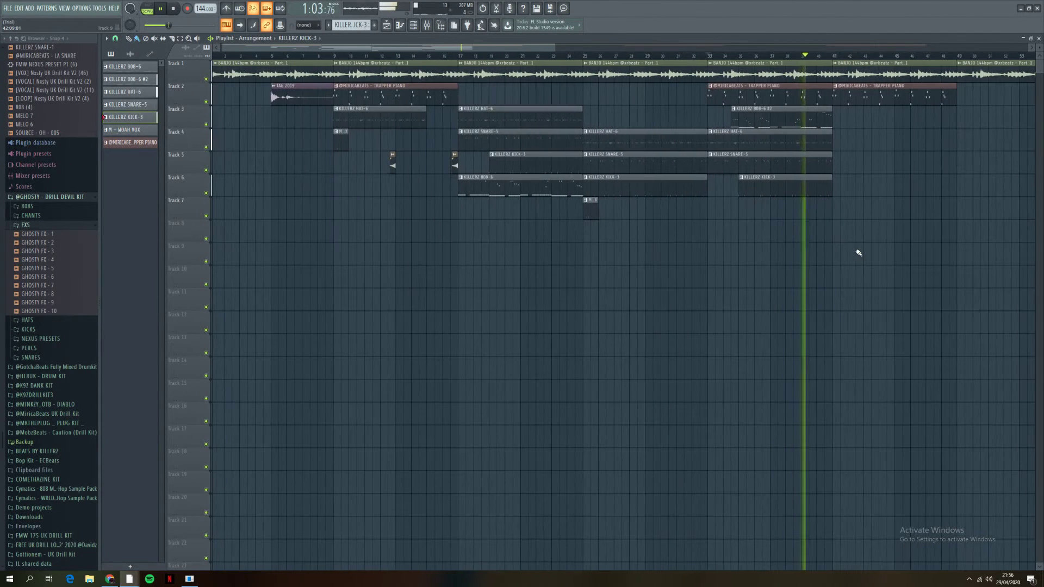
scroll(859, 253, down, 1)
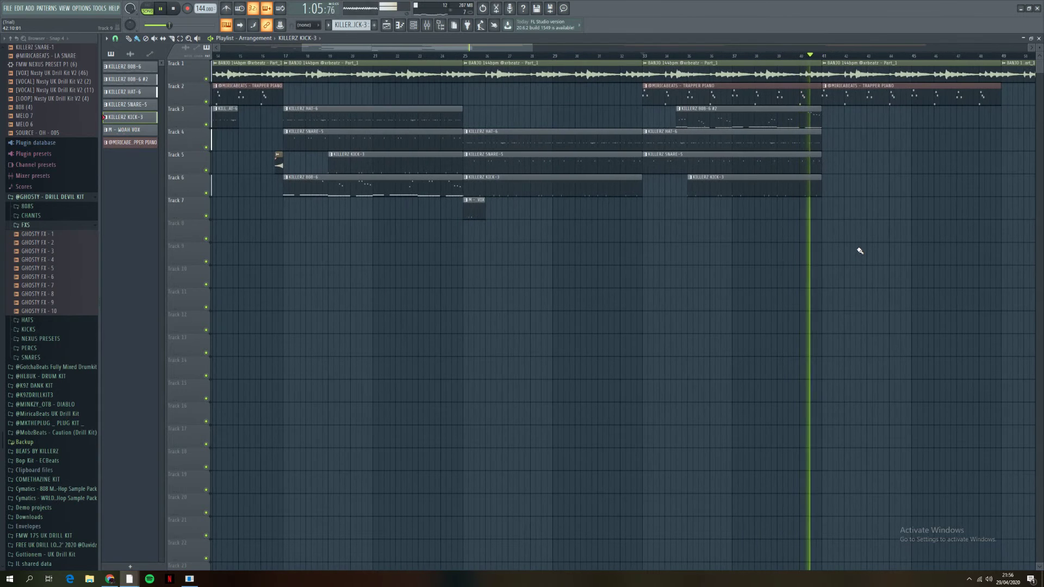
scroll(858, 253, up, 2)
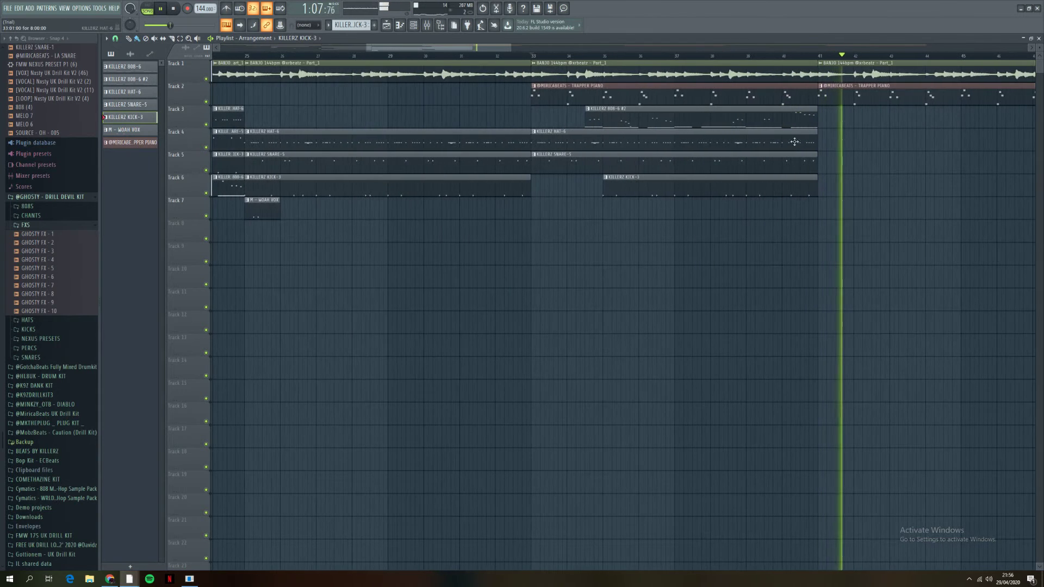
click(795, 118)
key(space)
scroll(730, 243, up, 3)
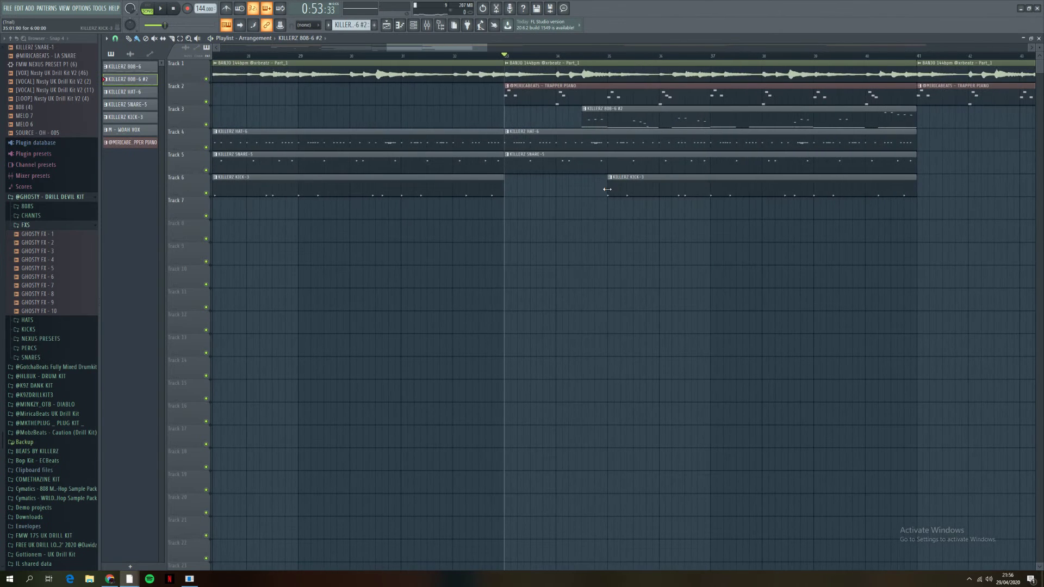
scroll(596, 186, up, 2)
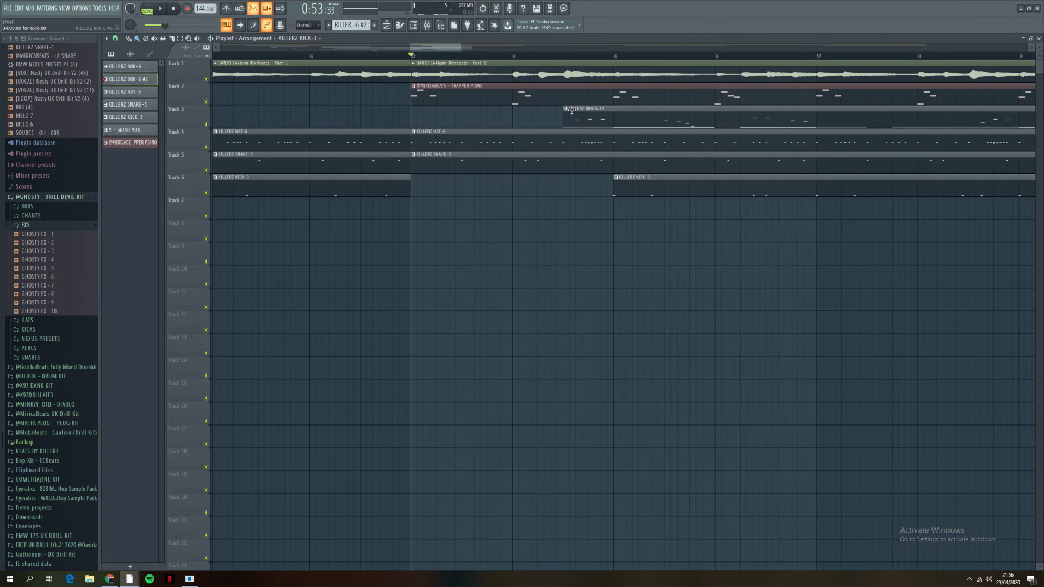
scroll(612, 201, up, 3)
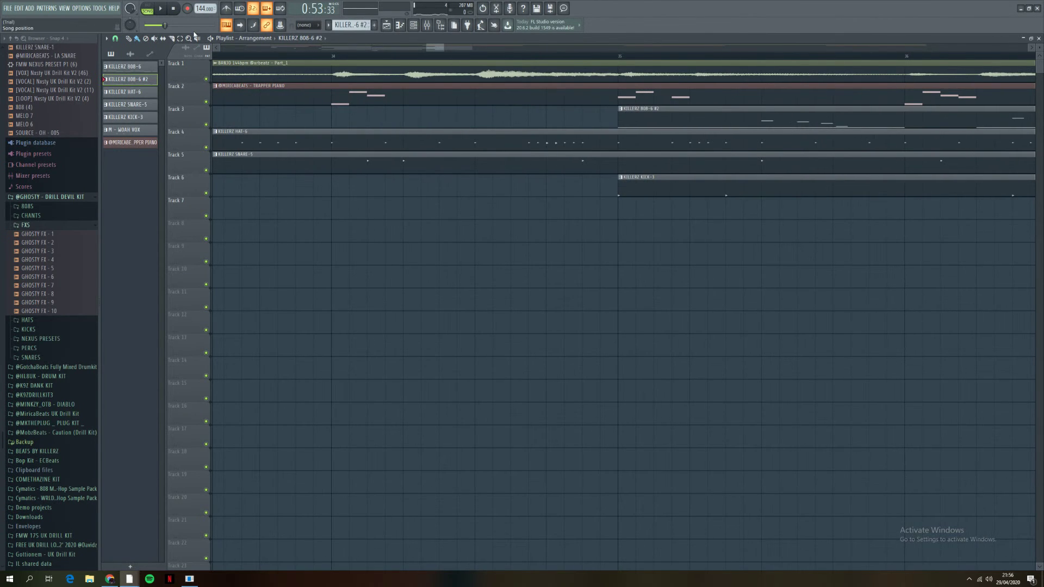
Step: Move a short kick slice earlier on Track 6 as a lead-in, auditioning the kick entry
click(646, 187)
key(space)
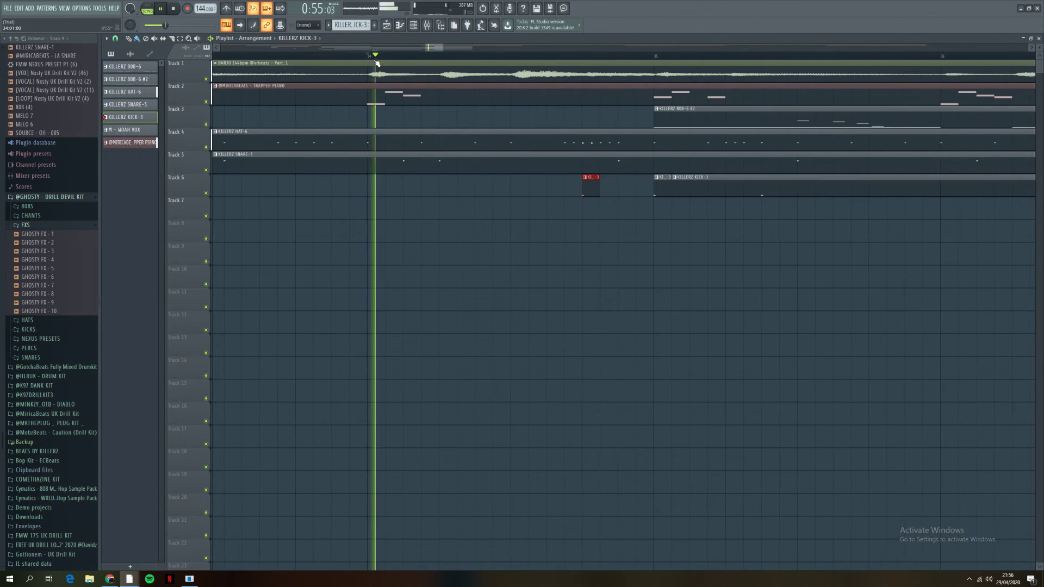
key(space)
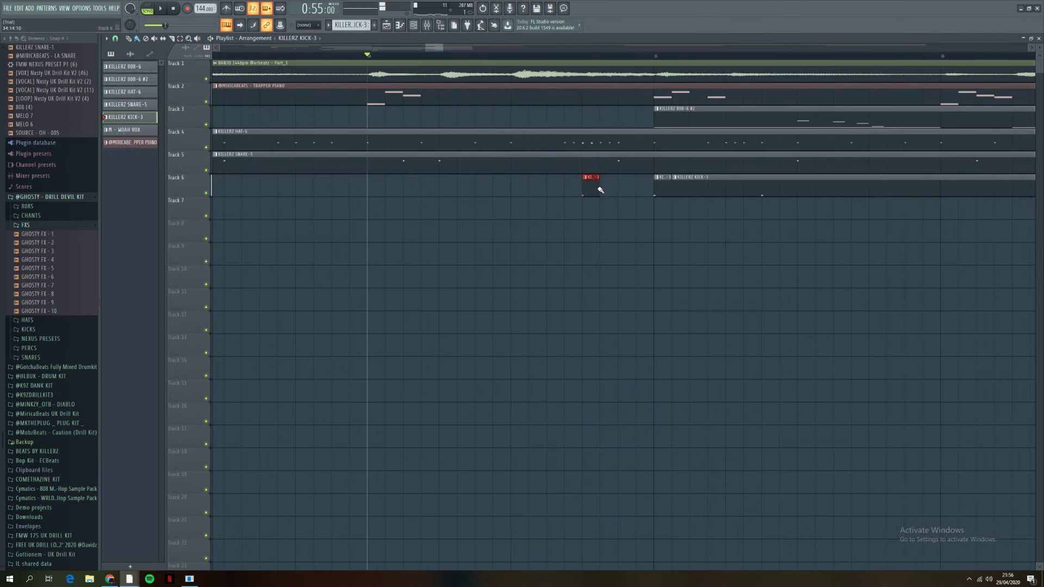
key(space)
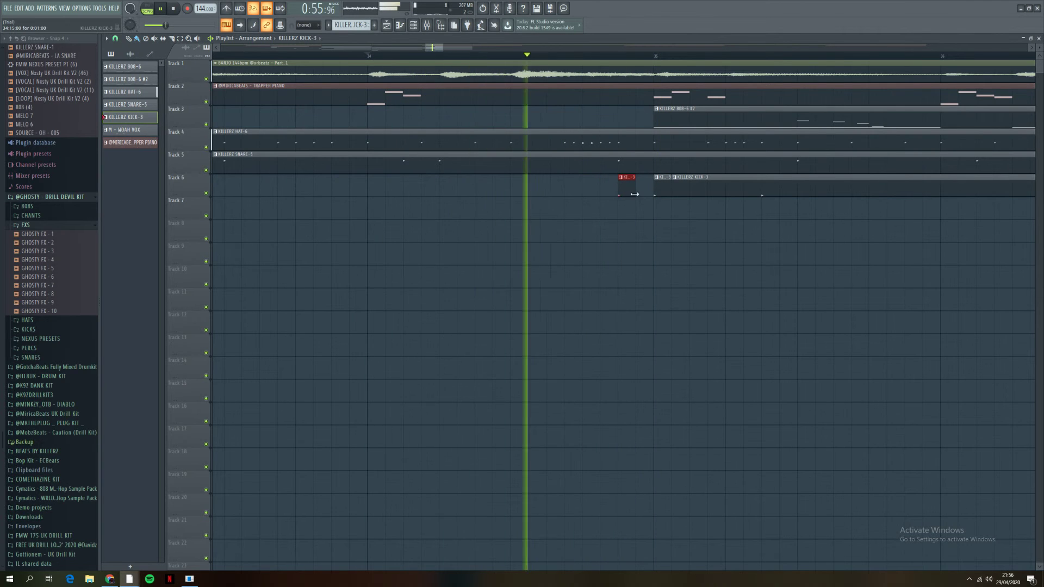
key(space)
key(space)
mouse_move(626, 189)
mouse_down()
mouse_move(519, 188)
mouse_move(608, 189)
mouse_up()
key(space)
key(space)
key(space)
key(space)
key(space)
Step: Replay the song from bar 33 to hear the kick lead-in slices
key(space)
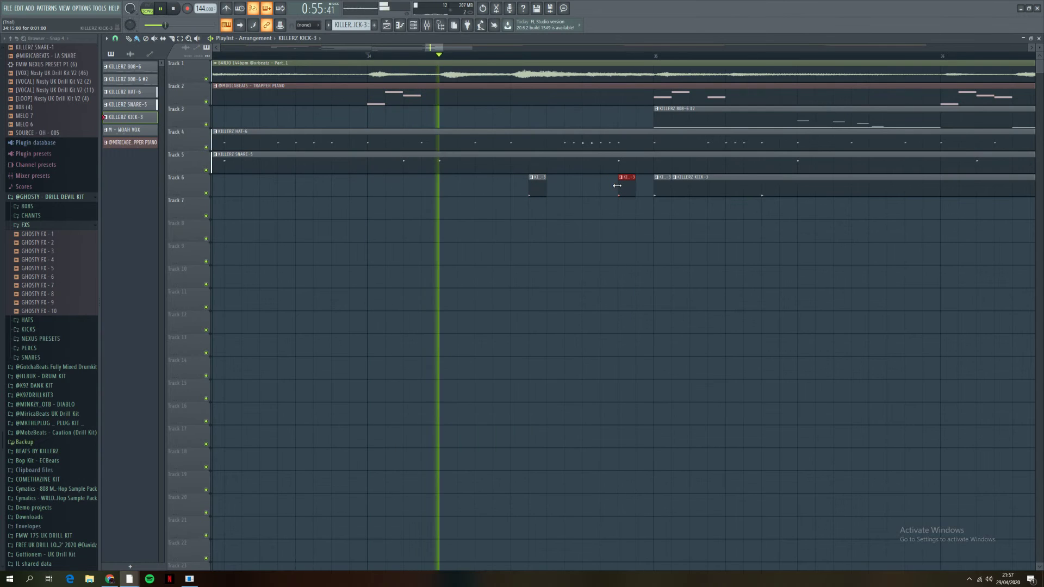
key(space)
key(space)
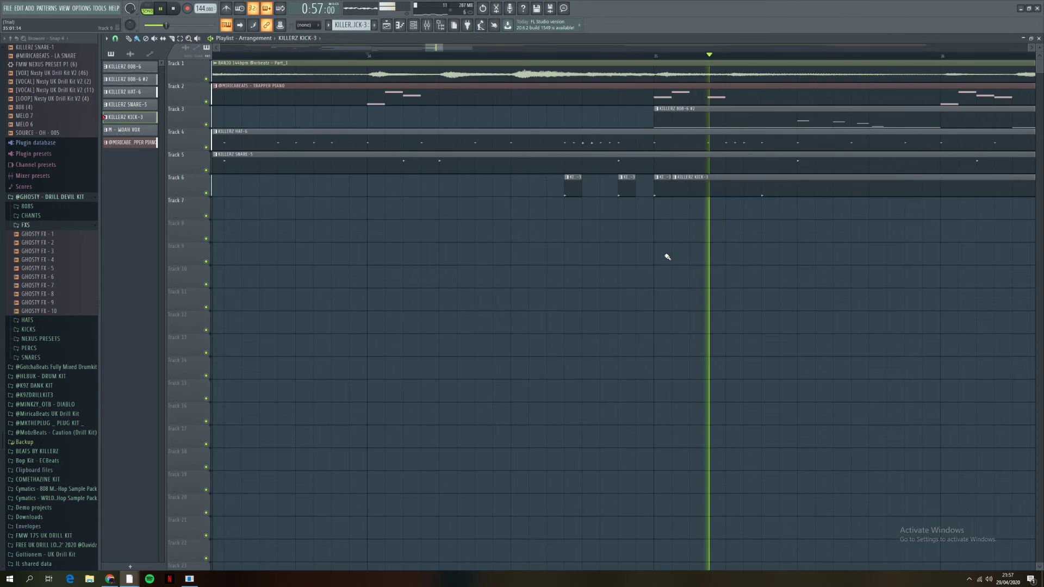
scroll(652, 250, down, 6)
scroll(633, 231, up, 4)
scroll(634, 217, down, 2)
click(419, 57)
key(space)
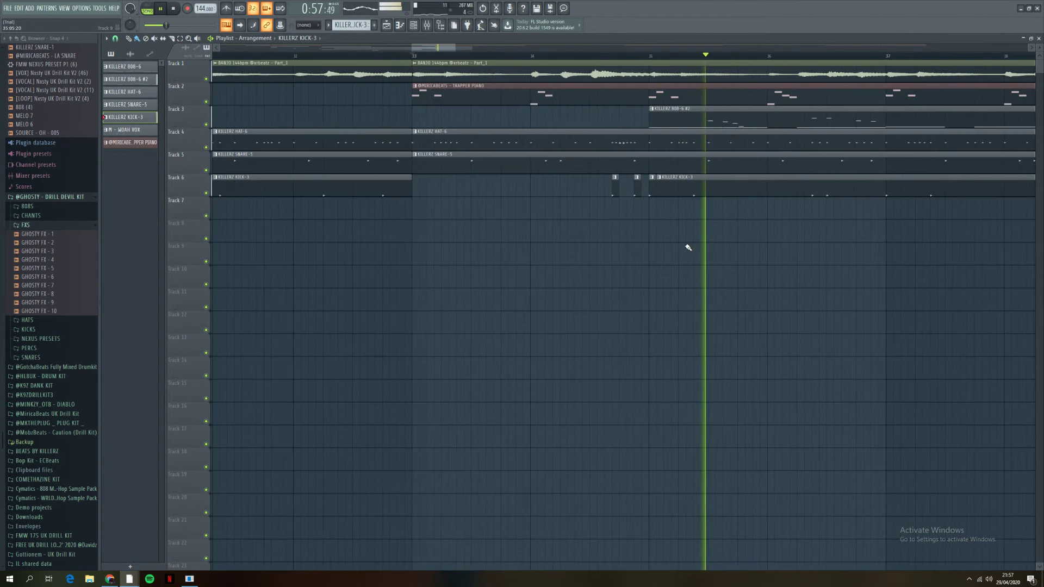
scroll(737, 263, down, 4)
scroll(824, 277, down, 4)
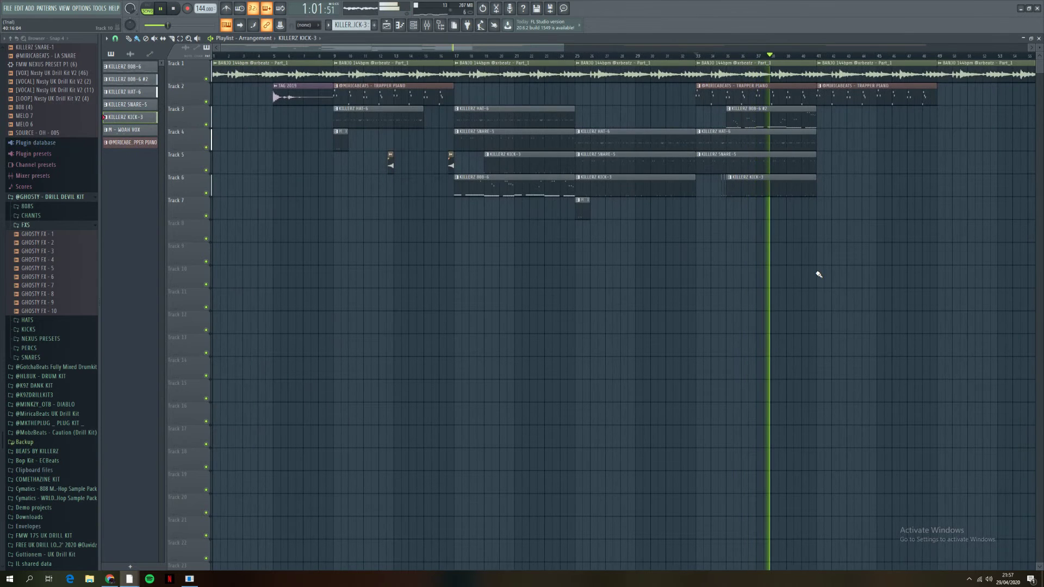
scroll(794, 235, up, 2)
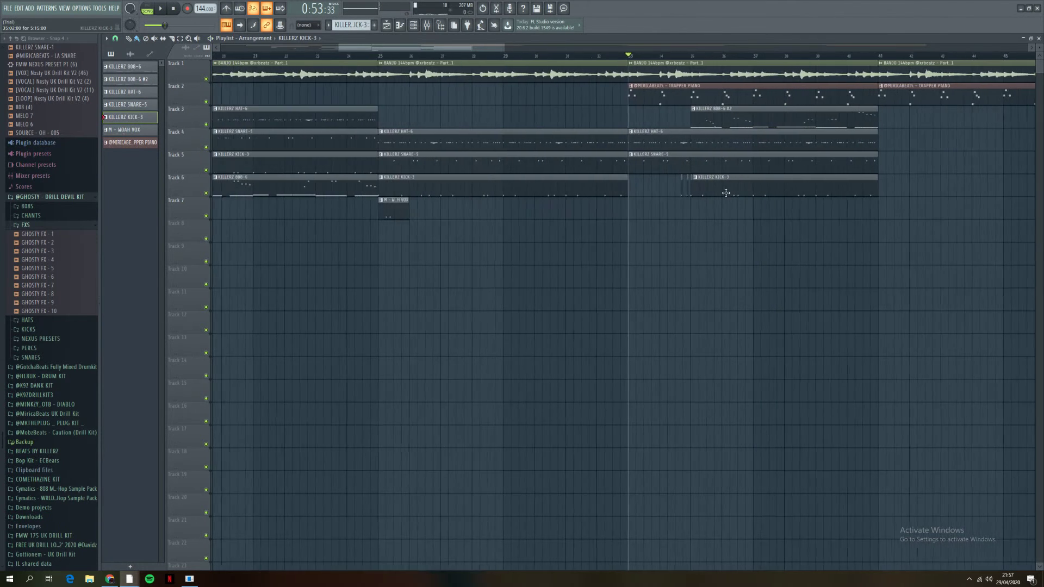
scroll(849, 222, down, 2)
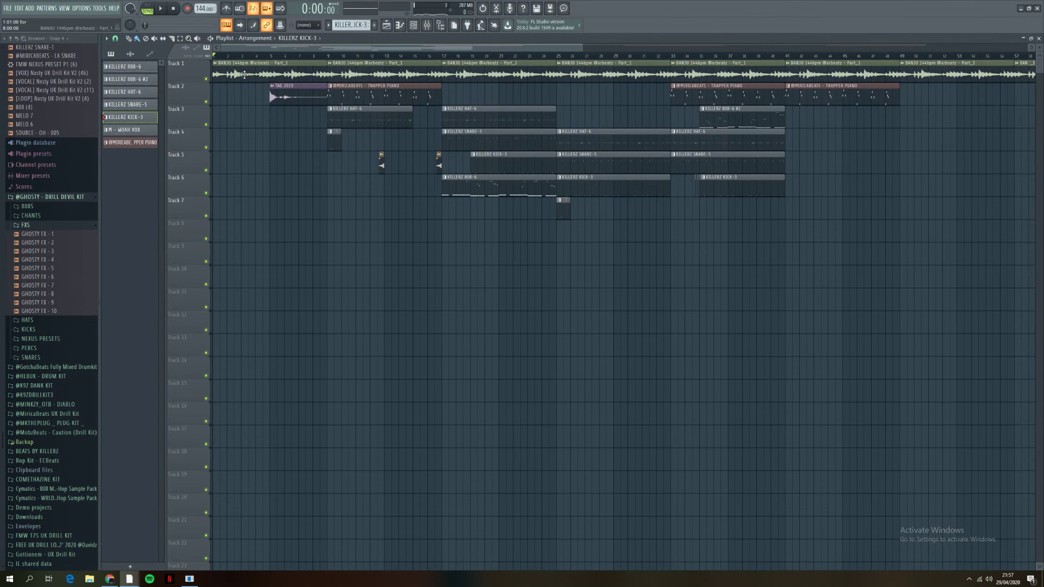
Step: Load Gross Beat into the second effect slot of the banjo's mixer insert
key(F9)
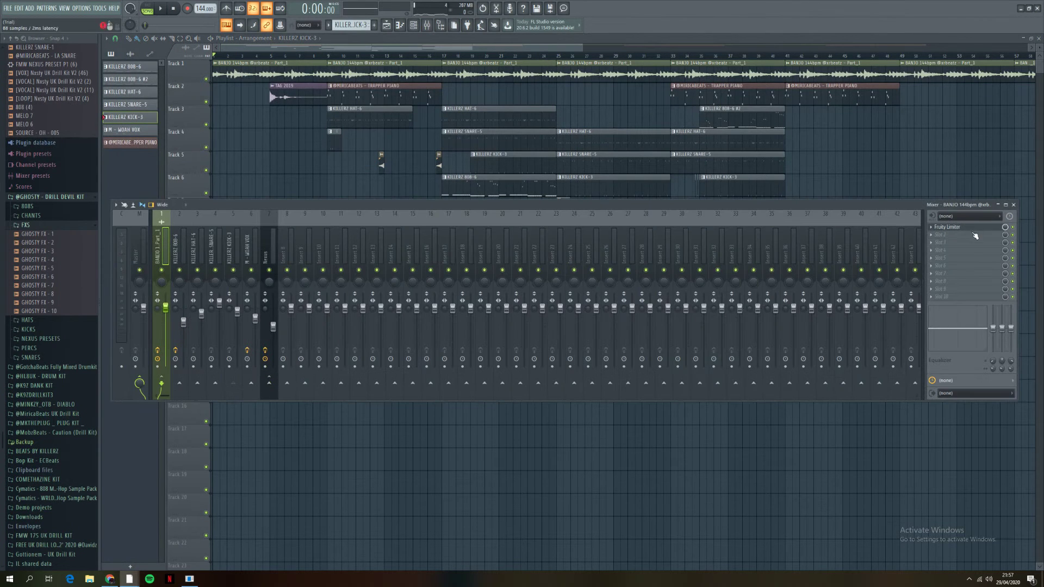
click(946, 235)
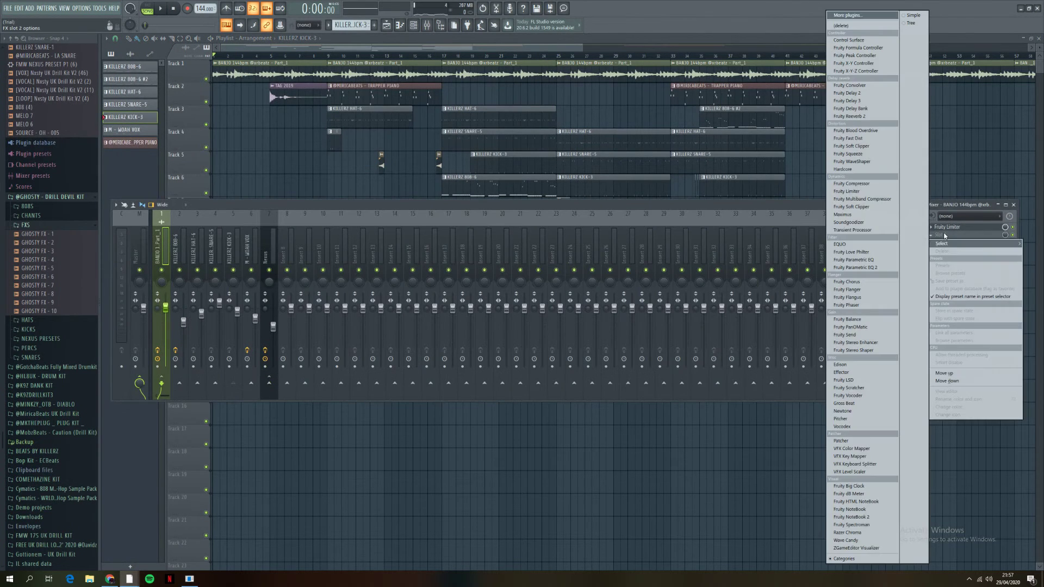
click(864, 403)
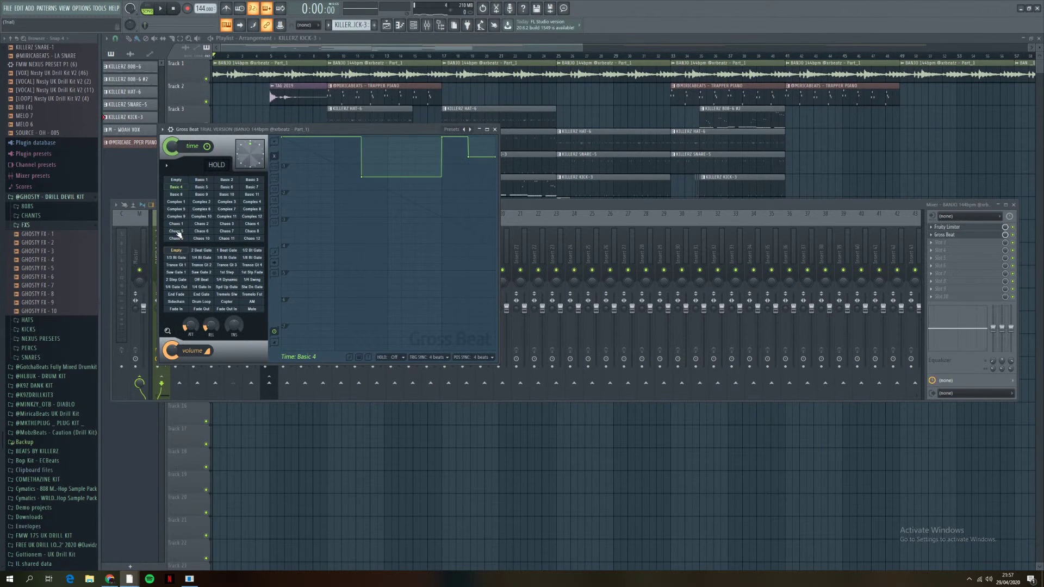
Step: Apply Gross Beat's Fade In volume preset, raise its start to mid-height and curve the rise
click(176, 309)
click(175, 180)
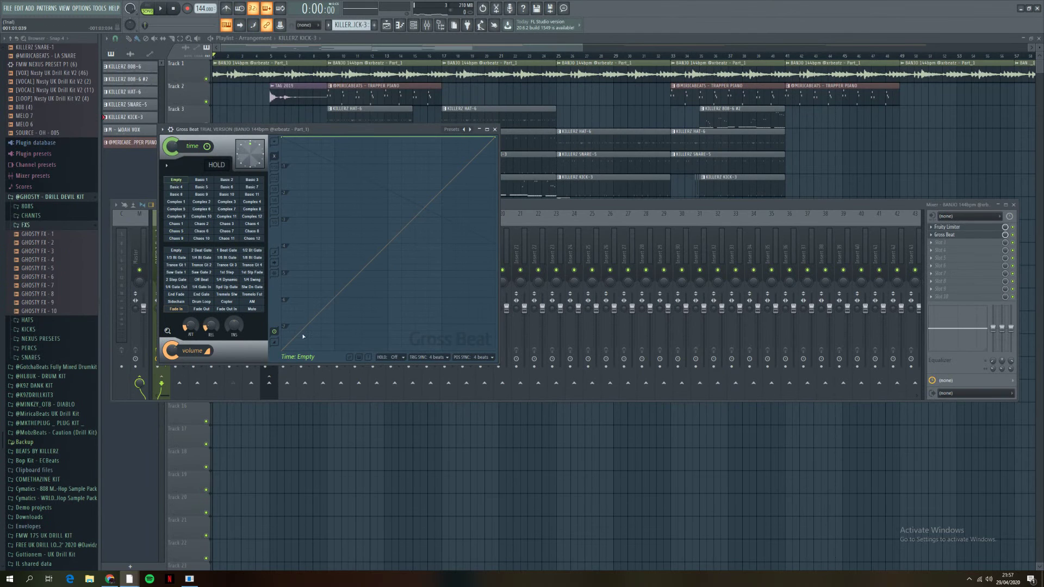
click(176, 309)
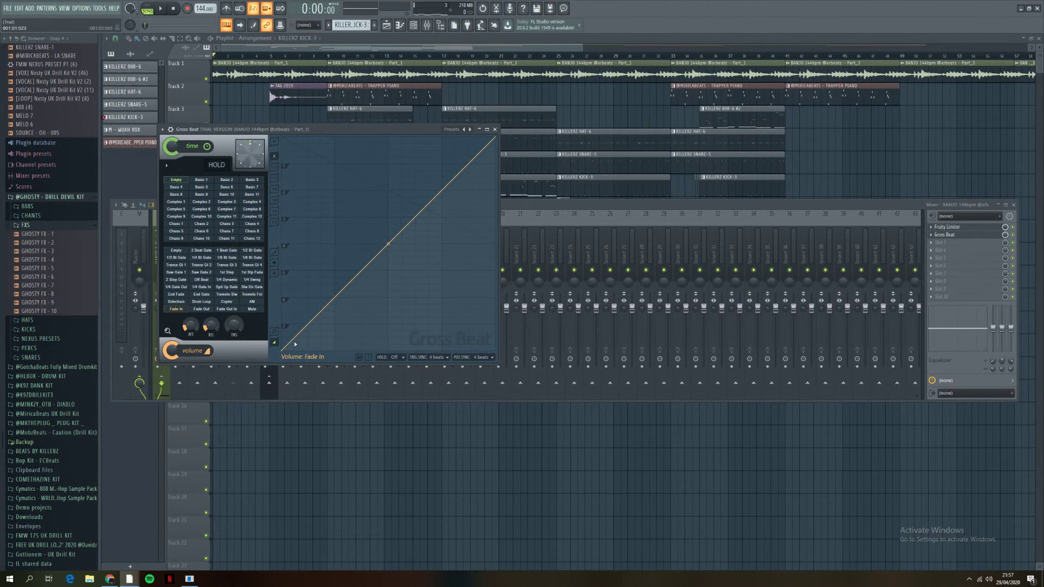
drag(284, 351, 273, 249)
drag(388, 193, 387, 231)
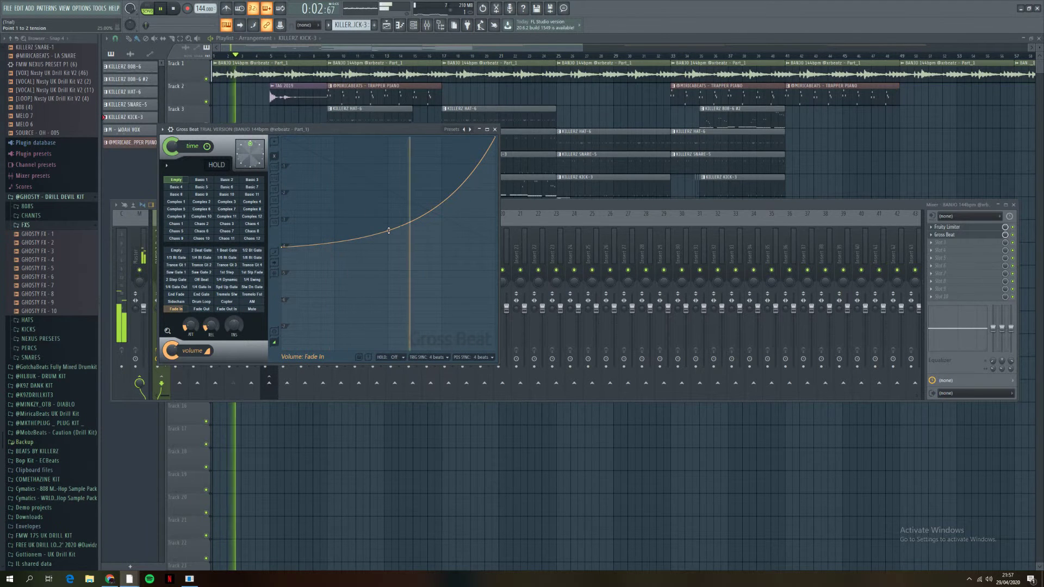
drag(284, 248, 283, 220)
drag(388, 206, 388, 197)
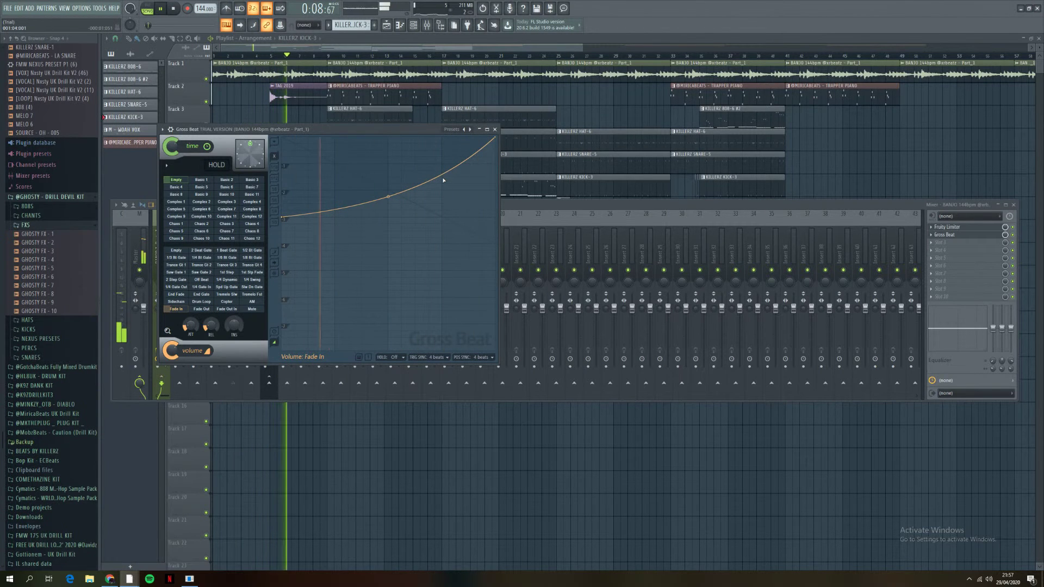
Step: Close Gross Beat and the Mixer, then add a new Sampler channel in the Channel rack
click(497, 129)
key(space)
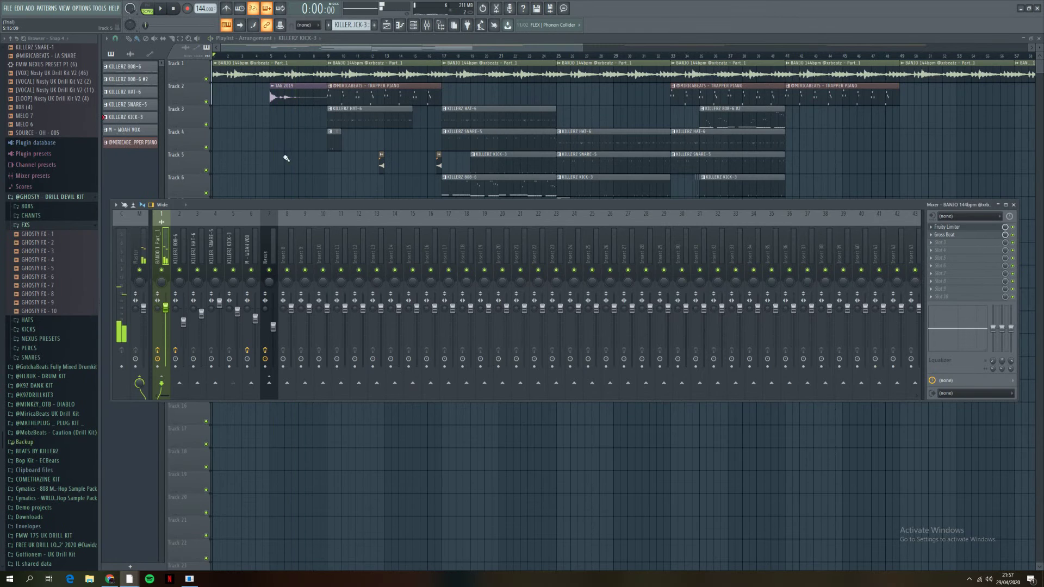
key(F9)
key(F6)
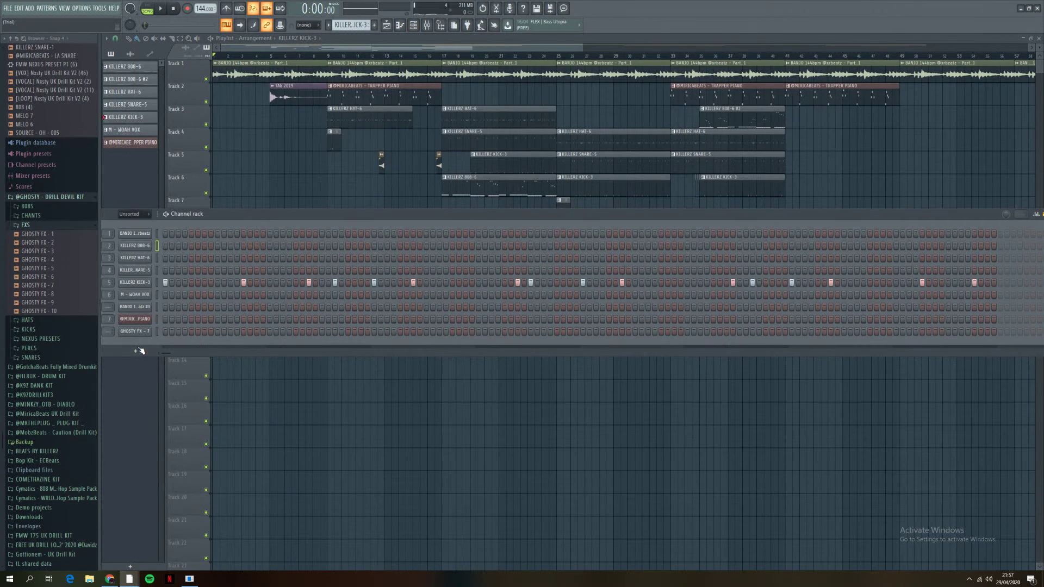
click(137, 350)
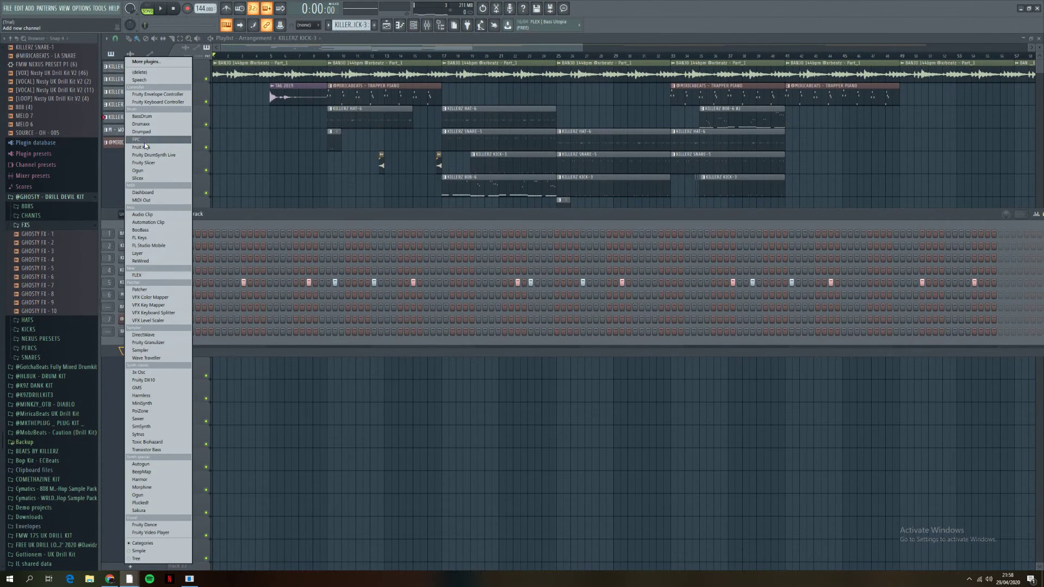
click(153, 353)
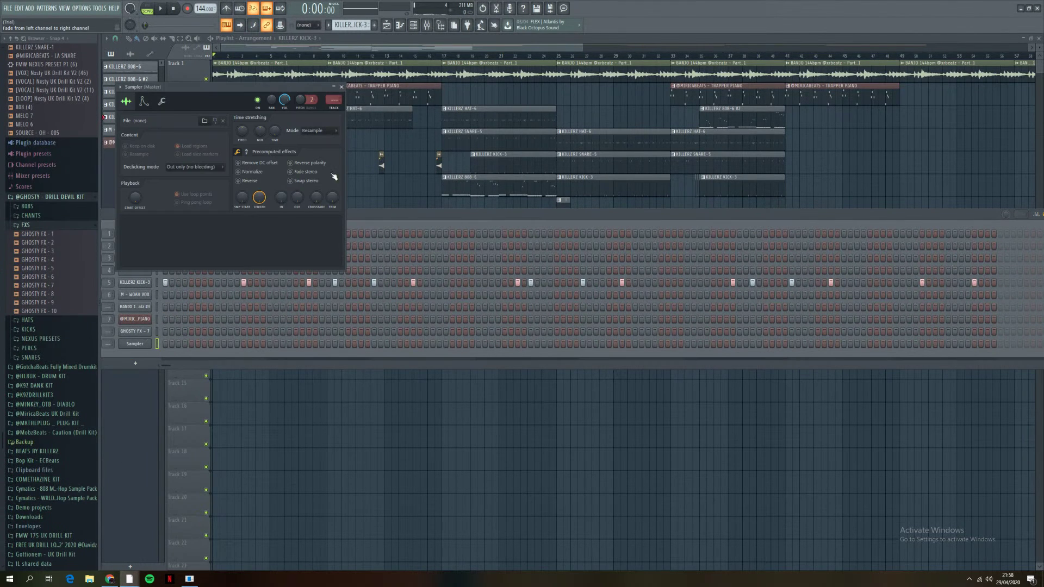
Step: Load the 2020 XRBEATZ TAG sample from Downloads into the new Sampler
click(203, 123)
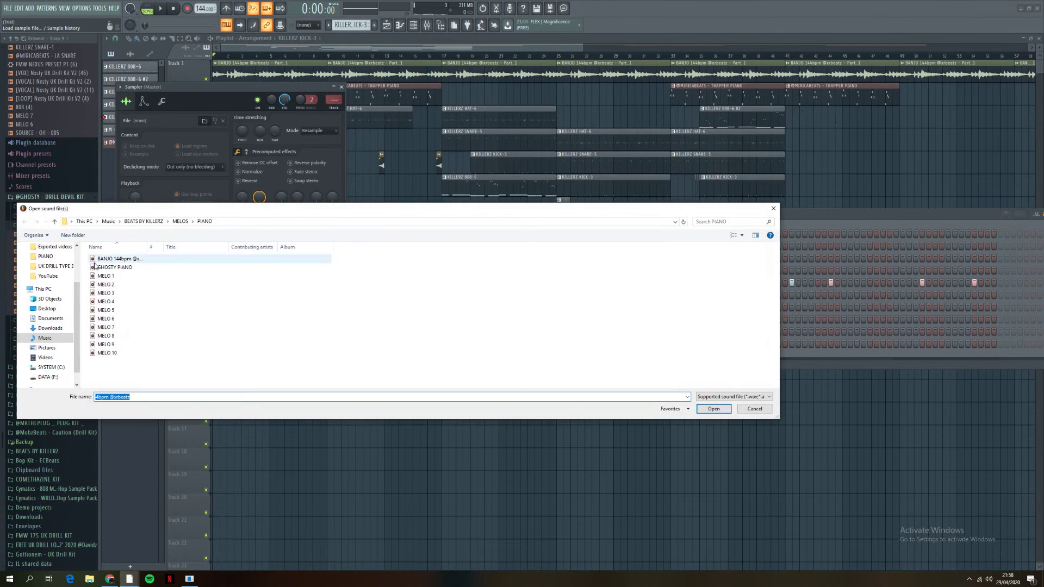
click(48, 254)
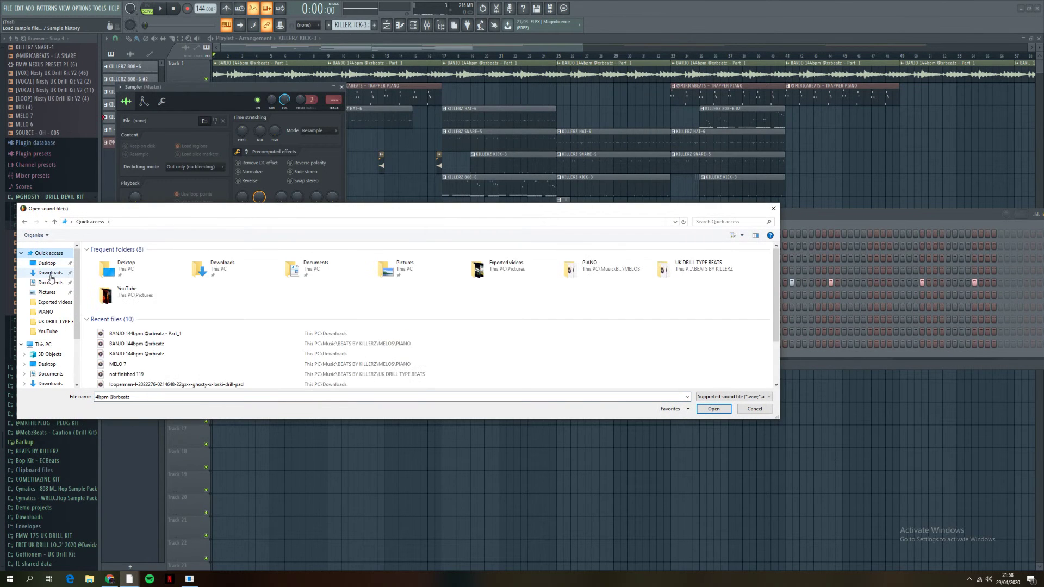
click(50, 272)
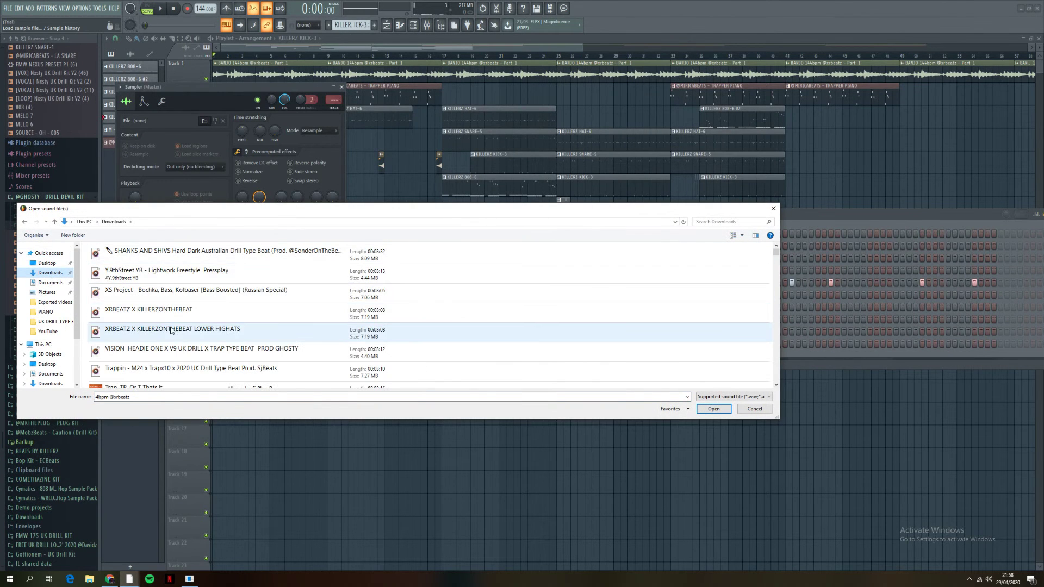
click(726, 224)
text(xr)
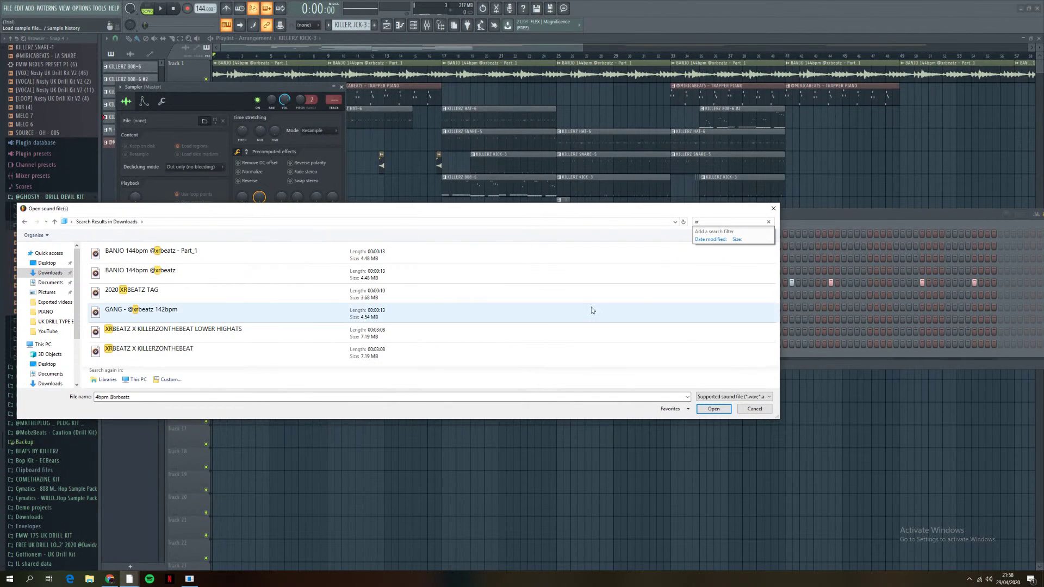
click(176, 293)
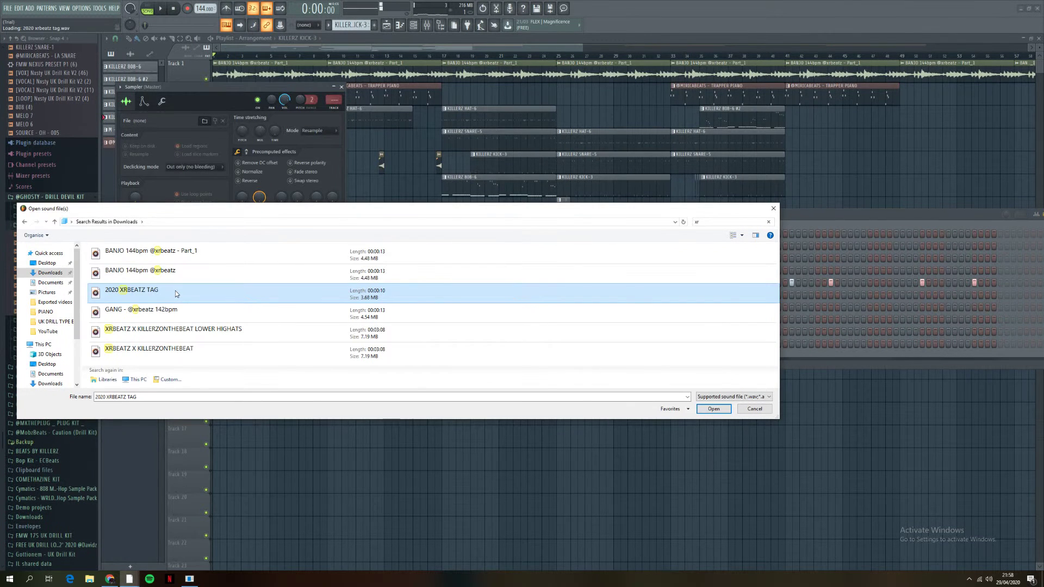
double_click(176, 294)
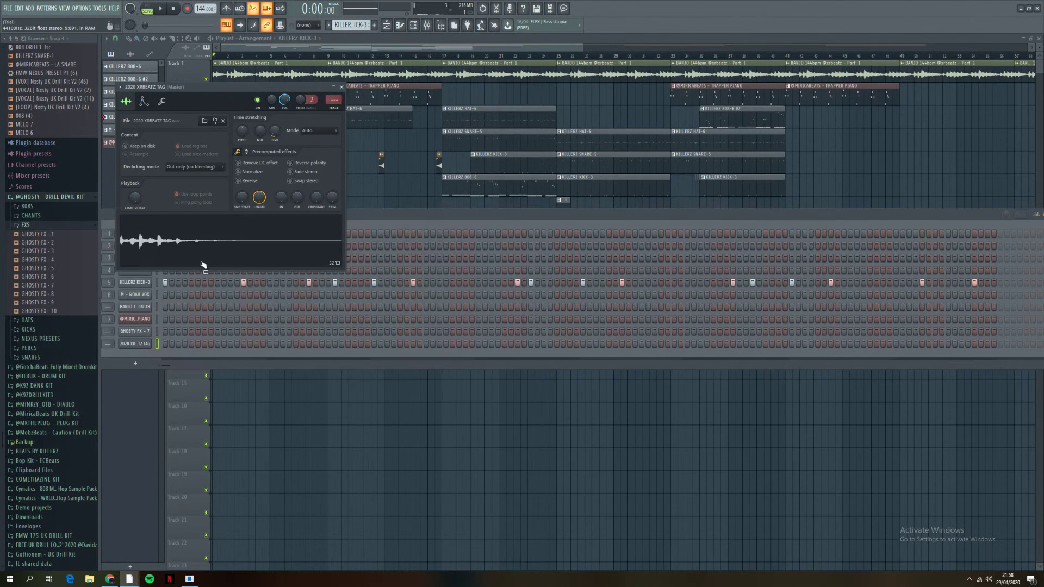
Step: Place the 2020 XRBEATZ TAG clip on Track 4 starting around bar 2
drag(345, 190, 351, 188)
scroll(358, 183, up, 5)
drag(265, 49, 222, 50)
drag(651, 193, 501, 134)
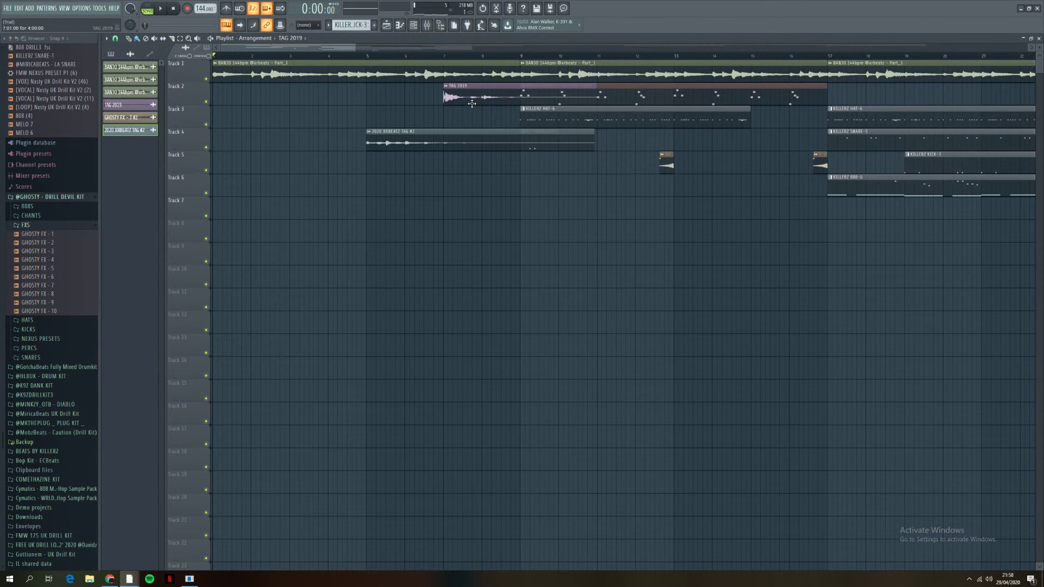
key(space)
drag(406, 136, 325, 134)
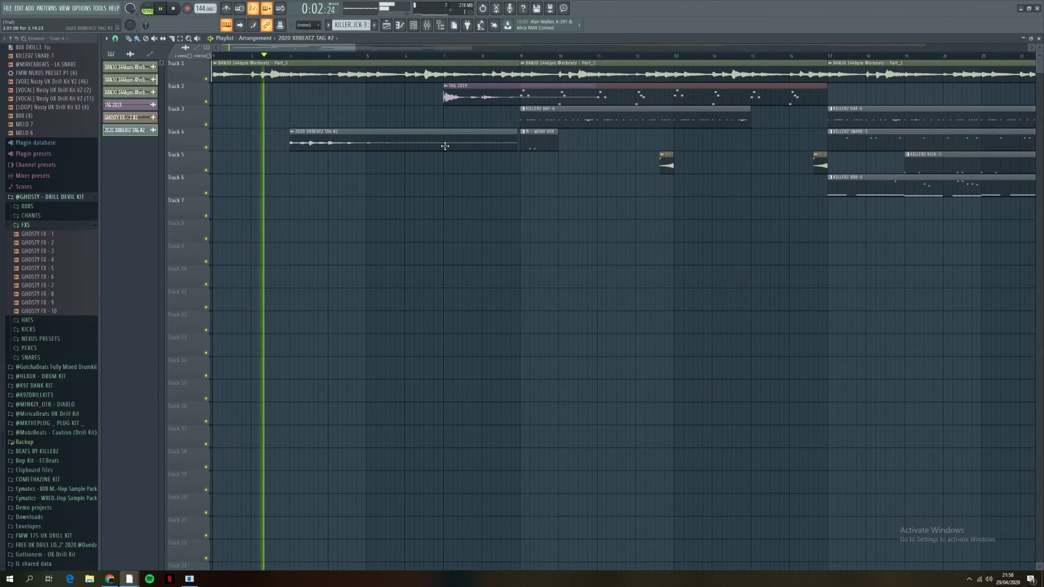
Step: Move the TAG 2019 clip slightly earlier in the intro
drag(445, 99, 367, 100)
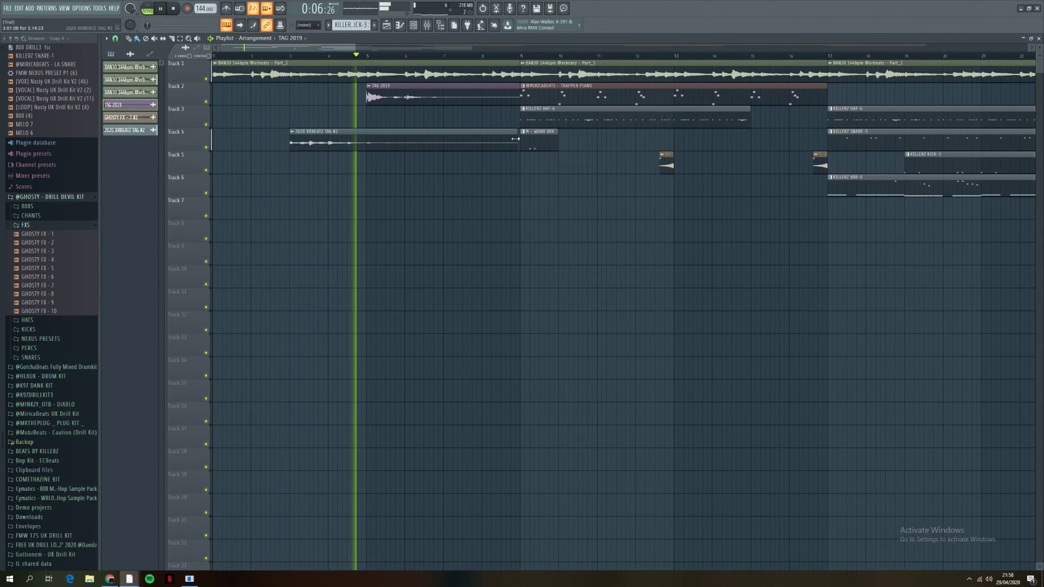
scroll(473, 218, down, 2)
scroll(466, 206, up, 2)
scroll(427, 219, up, 2)
scroll(439, 231, down, 4)
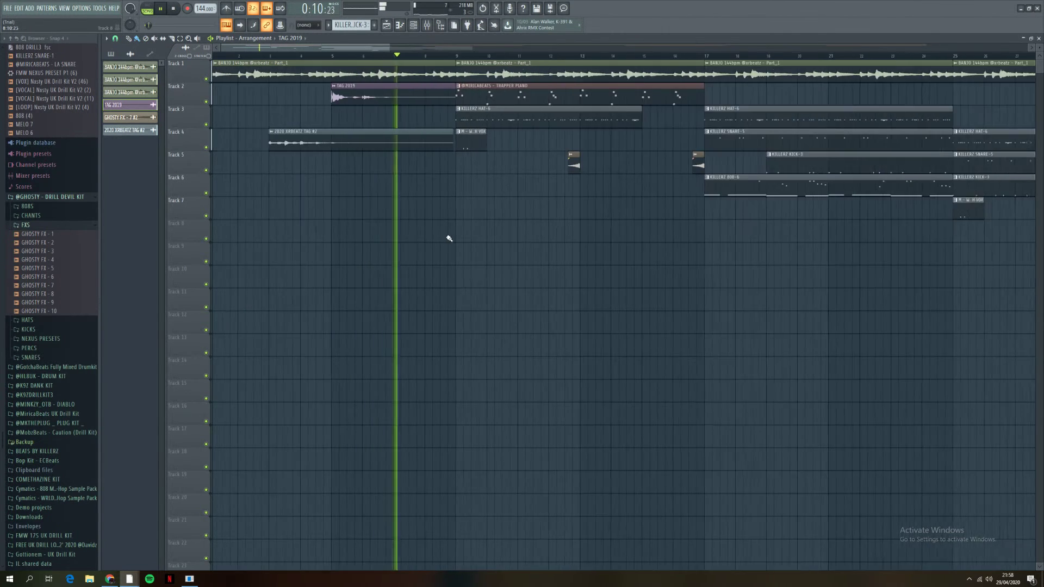
scroll(449, 238, down, 5)
scroll(380, 220, up, 4)
scroll(381, 220, up, 1)
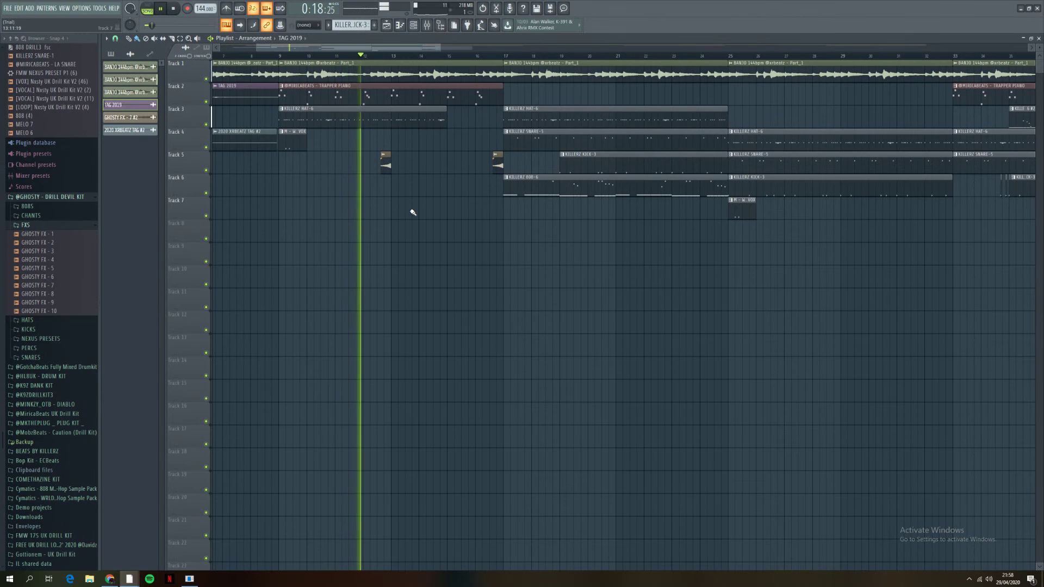
scroll(431, 223, up, 2)
scroll(515, 234, down, 4)
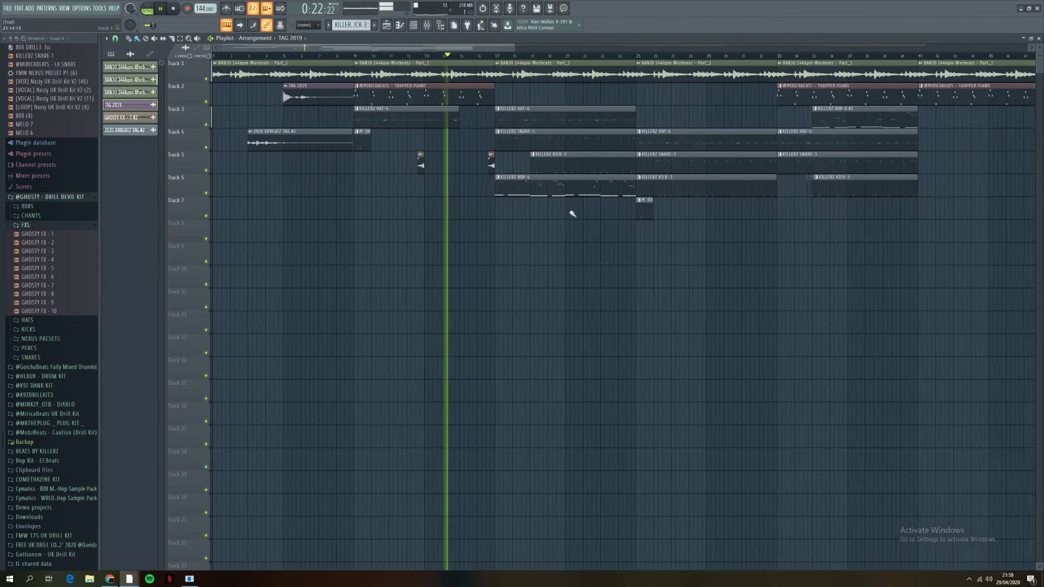
Step: Paint a GHOSTY FX - 7 #2 clip on Track 7 near bar 33
click(493, 165)
scroll(764, 223, up, 4)
click(752, 214)
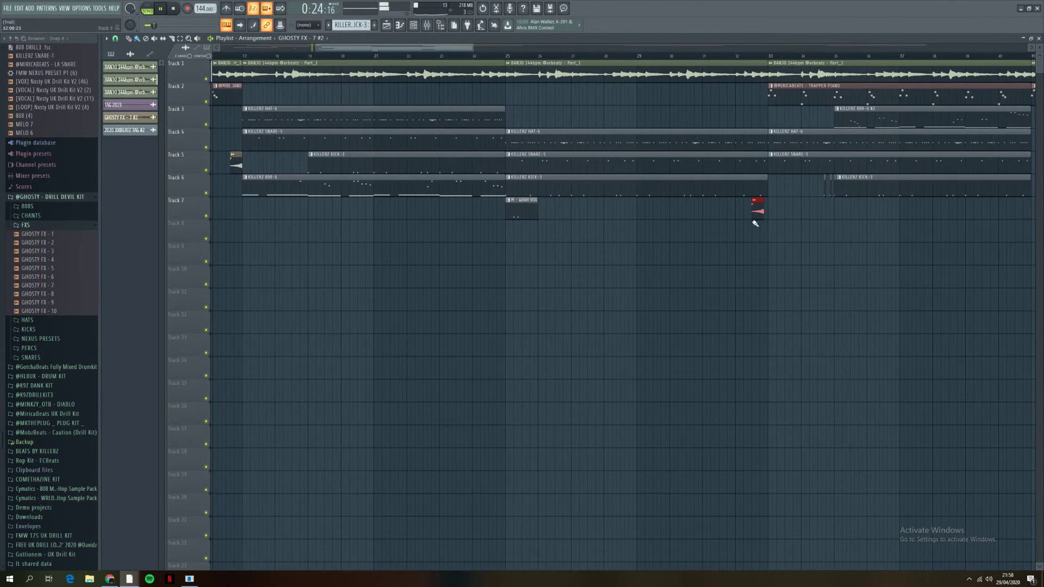
drag(757, 215, 762, 215)
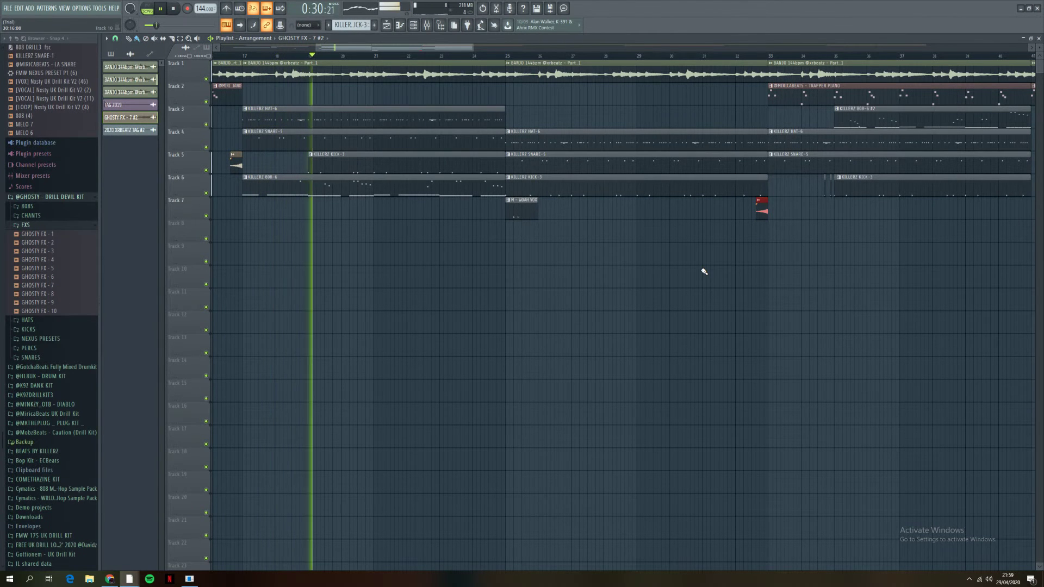
scroll(572, 326, down, 2)
scroll(572, 326, up, 3)
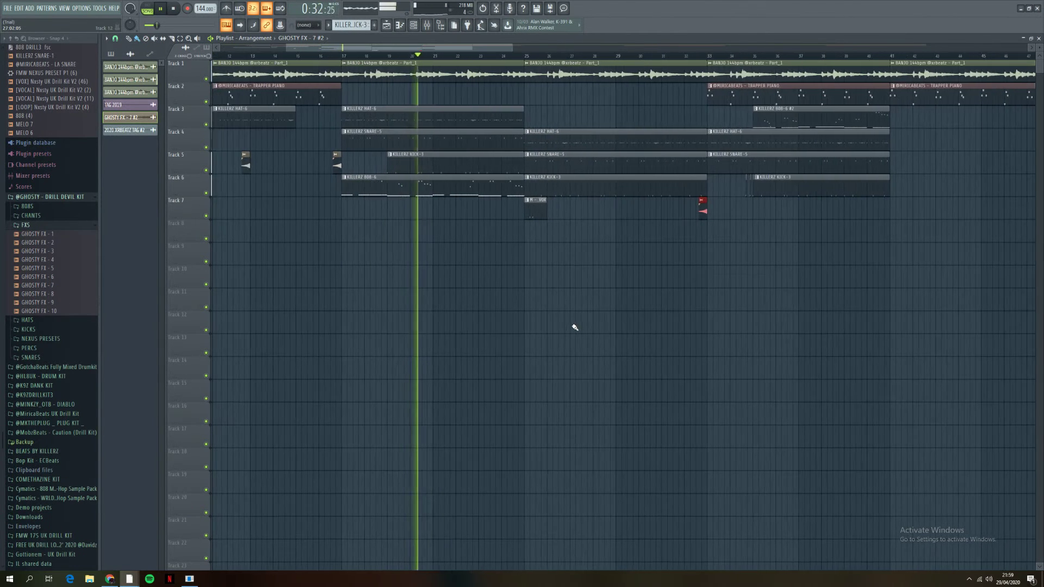
Step: Delete Gross Beat from the BANJO mixer insert, leaving only Fruity Limiter
key(F9)
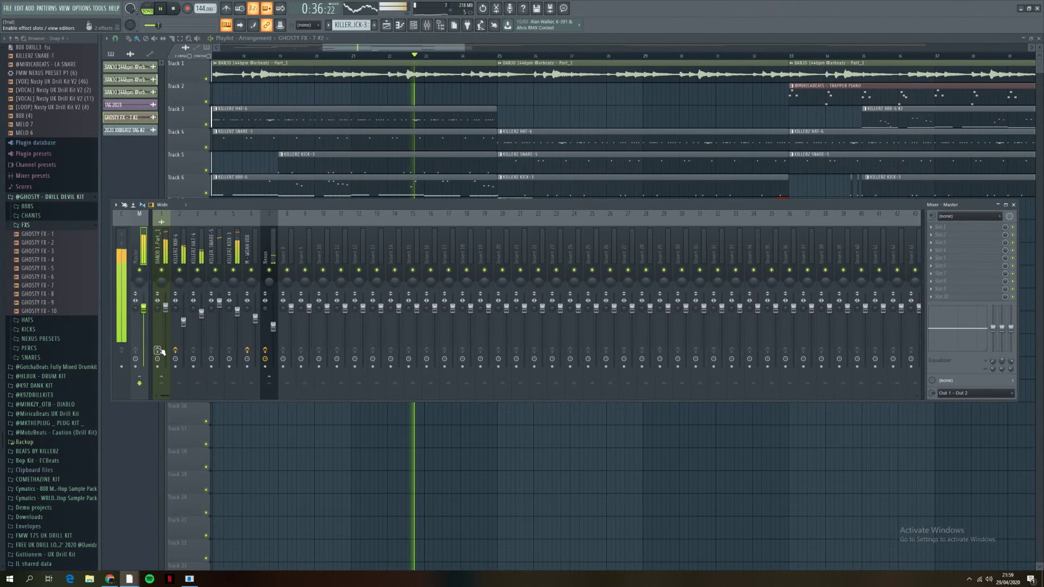
click(167, 265)
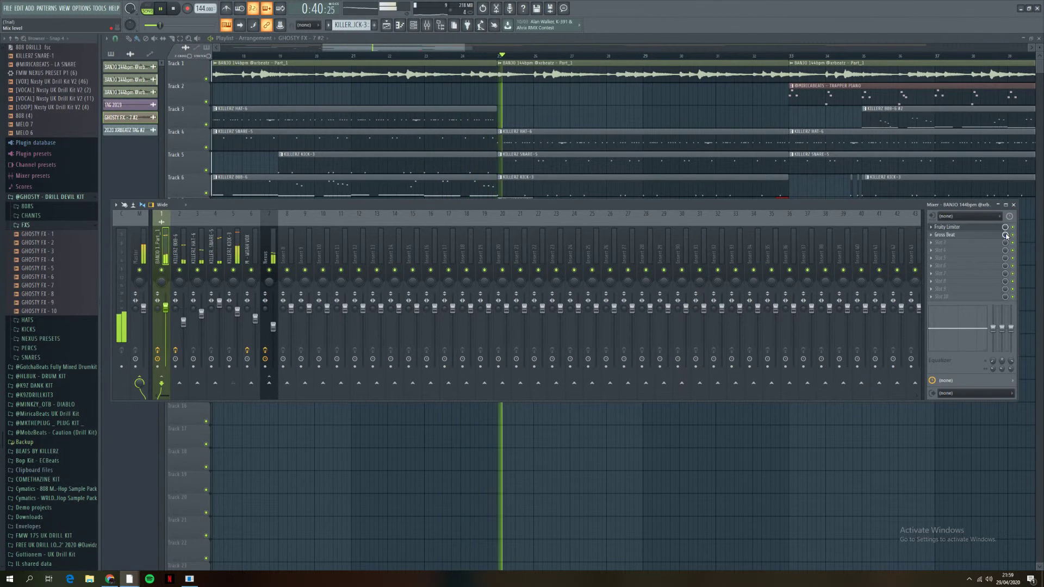
click(932, 235)
click(943, 251)
Step: Add a KILLERZ 808-6 clip on Track 3 from bar 25, extending its start slightly earlier
key(F9)
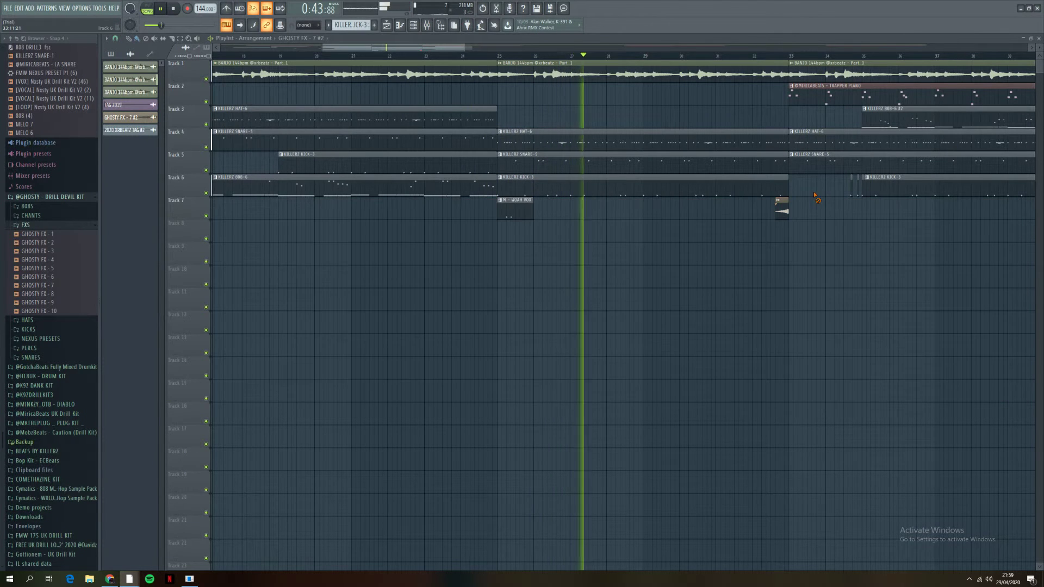
scroll(805, 223, down, 2)
scroll(756, 234, up, 2)
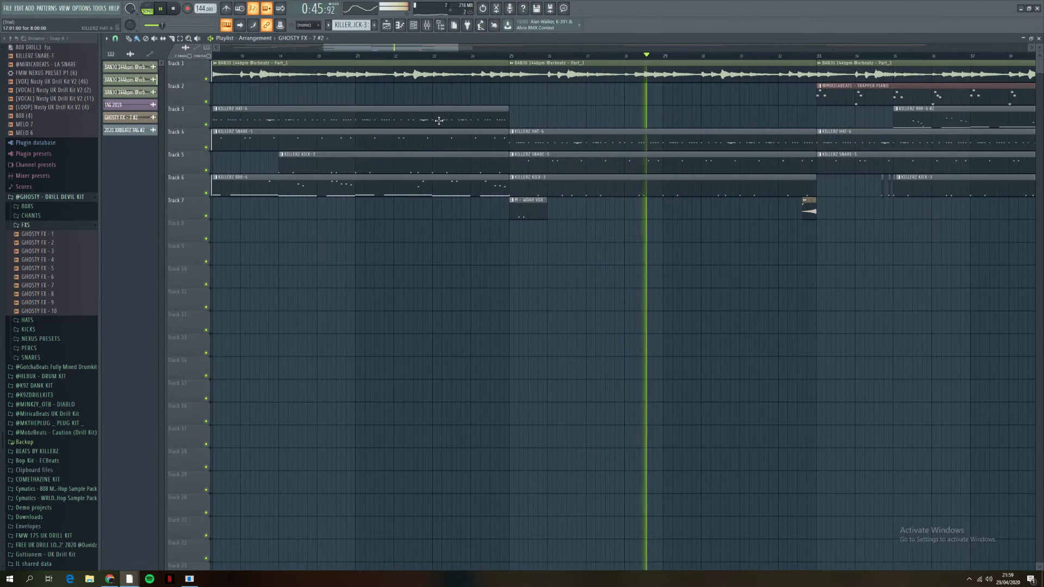
click(112, 55)
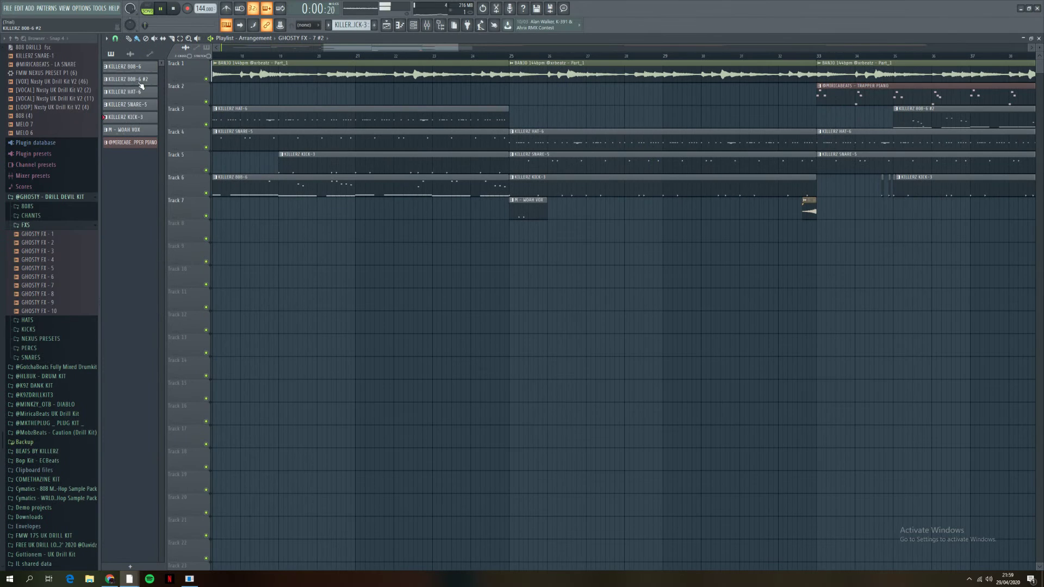
click(518, 118)
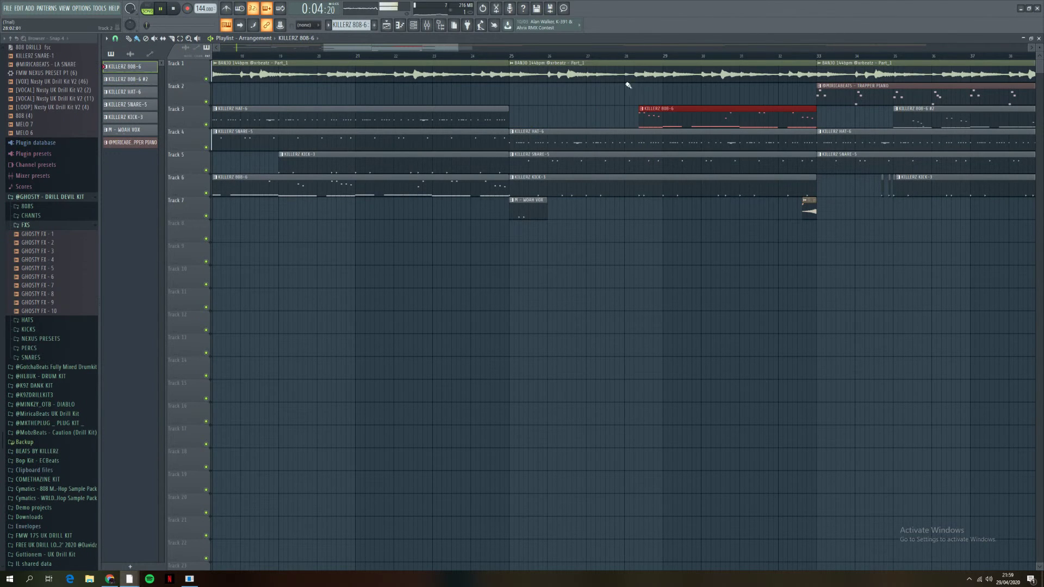
click(512, 57)
key(space)
drag(610, 119, 598, 113)
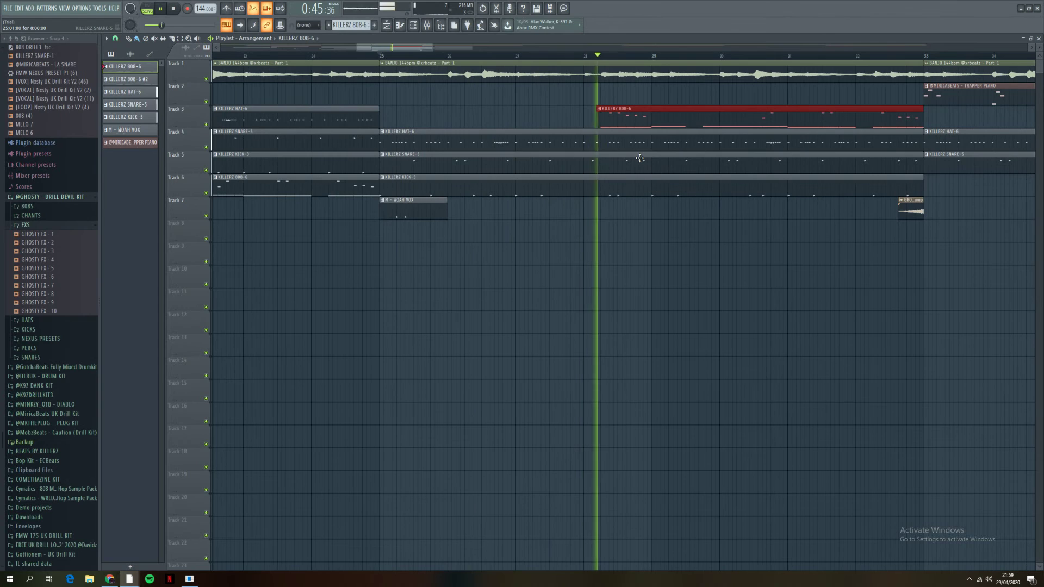
Step: Glance at the KILLERZ 808-6 notes, then bring the Playlist back to bar 1
click(400, 26)
click(393, 51)
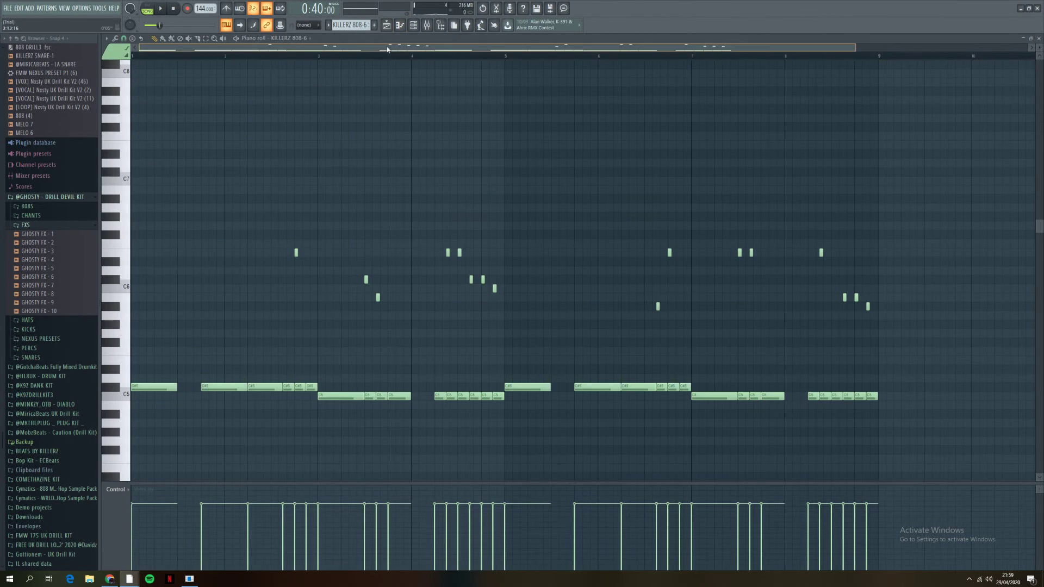
click(386, 25)
scroll(386, 148, down, 4)
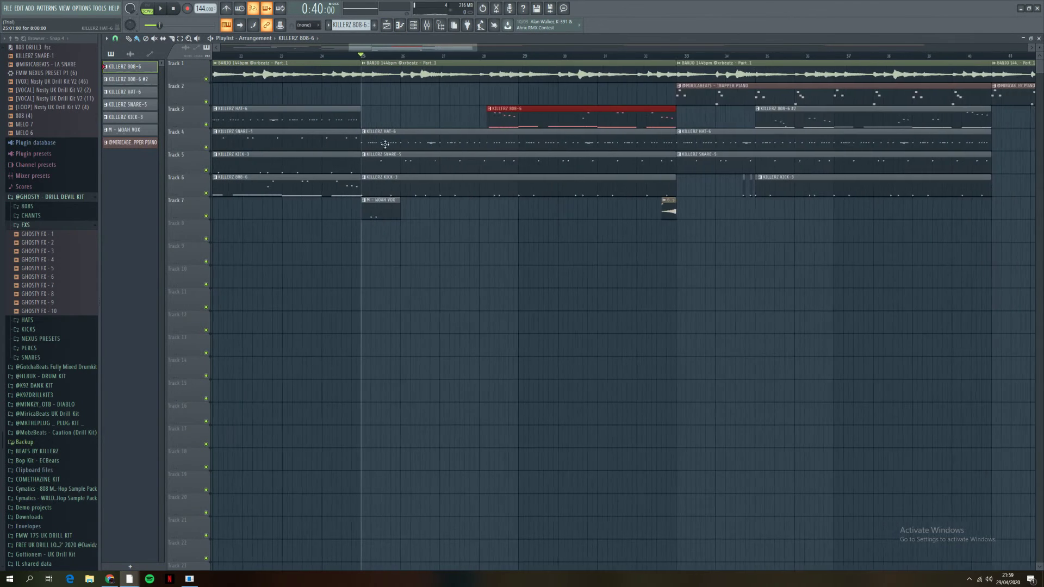
scroll(385, 149, down, 3)
drag(387, 48, 82, 84)
scroll(300, 165, up, 4)
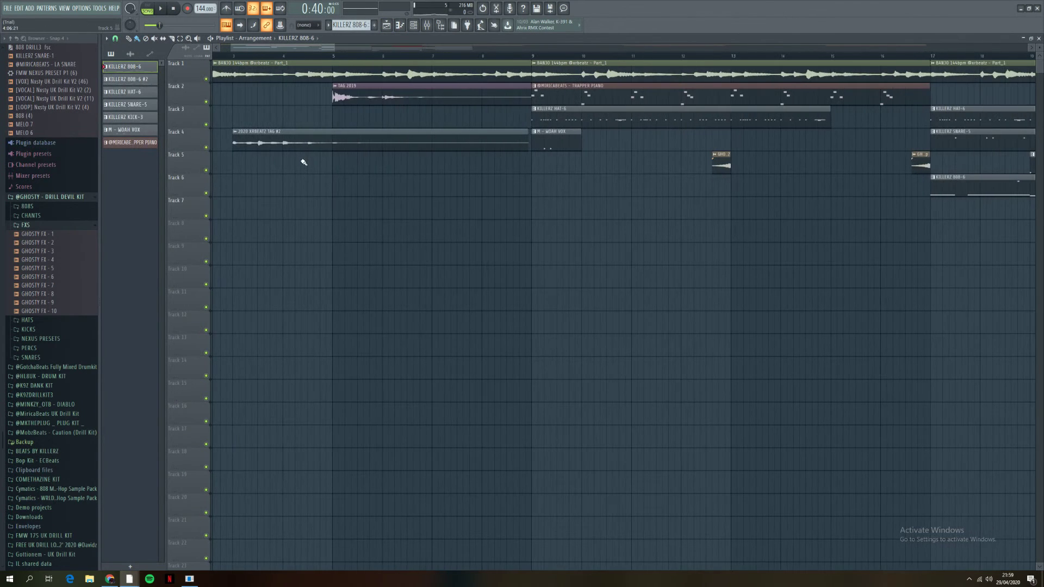
double_click(332, 140)
drag(267, 102, 279, 141)
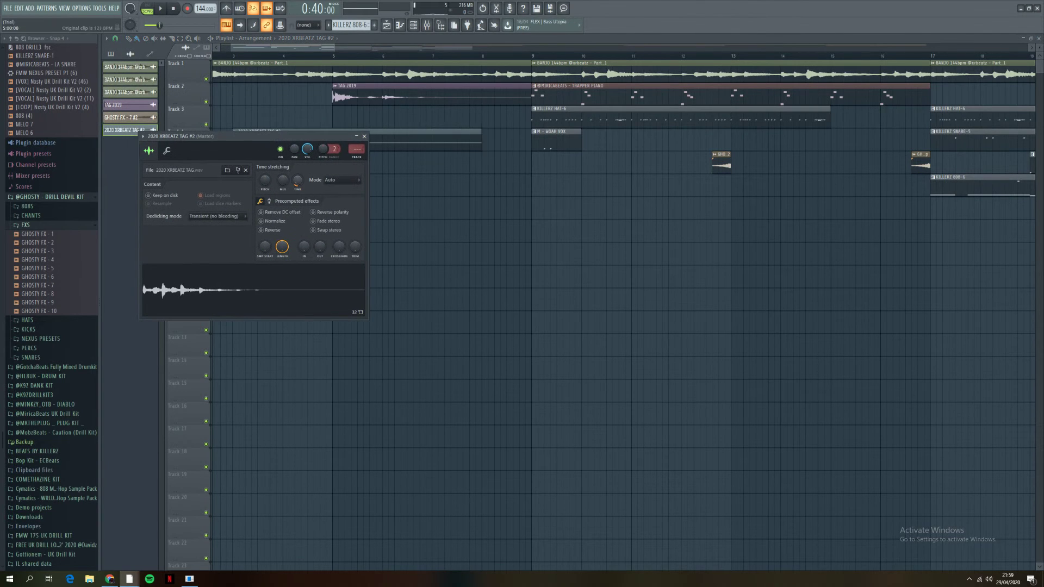
click(365, 136)
key(space)
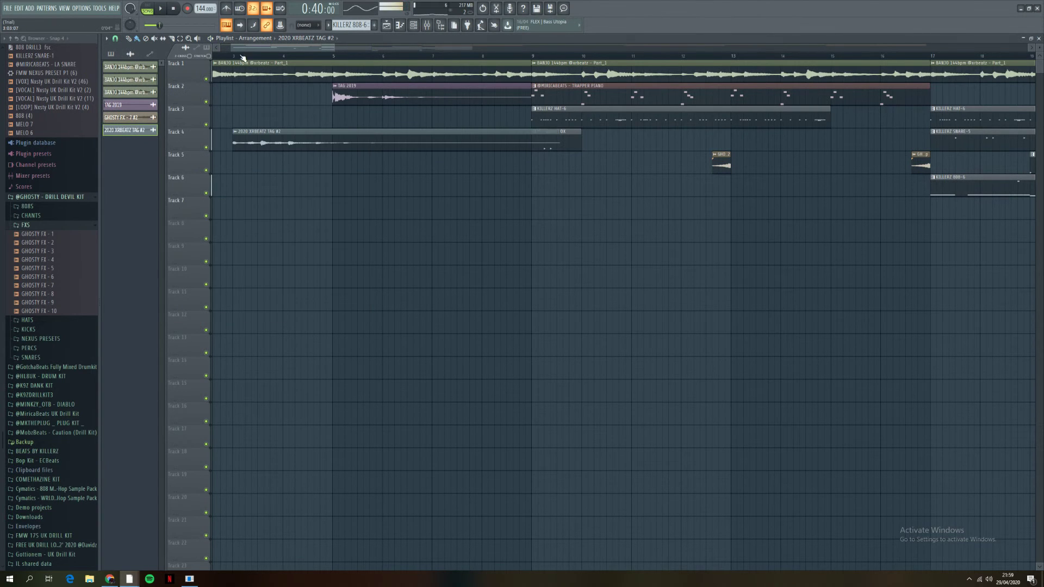
key(space)
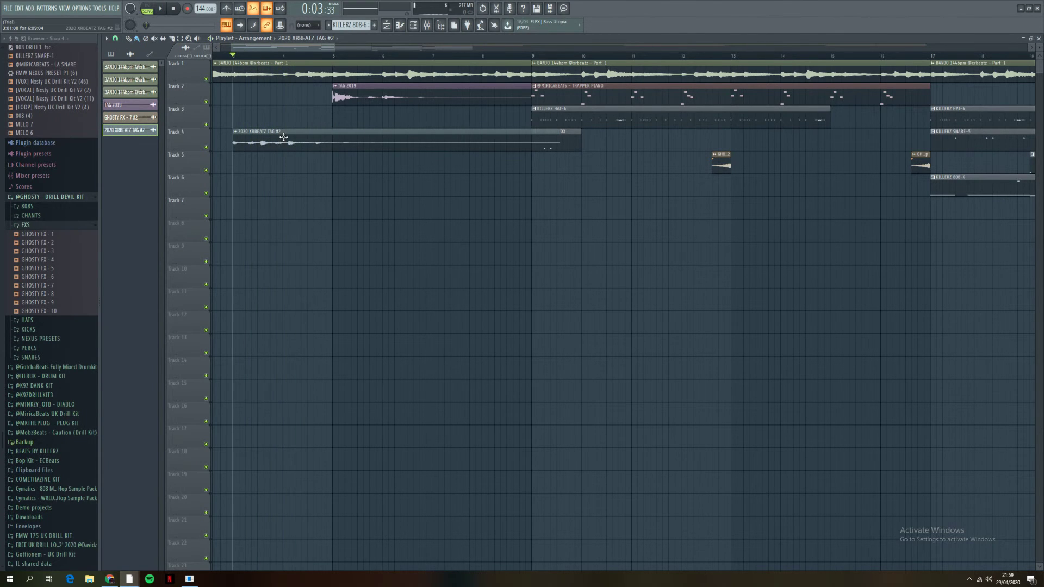
double_click(283, 137)
drag(308, 189, 347, 293)
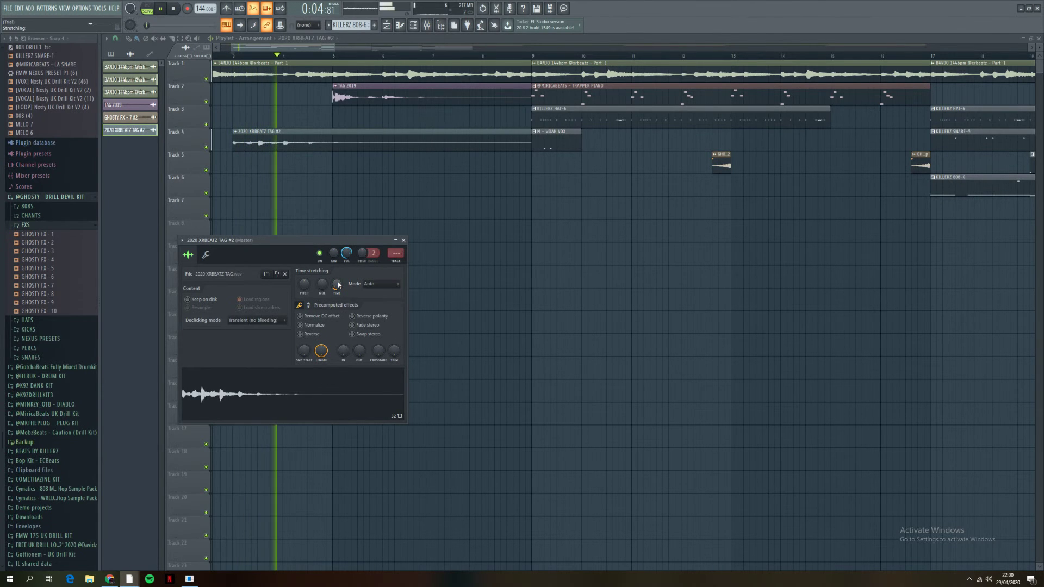
click(403, 241)
scroll(325, 163, up, 4)
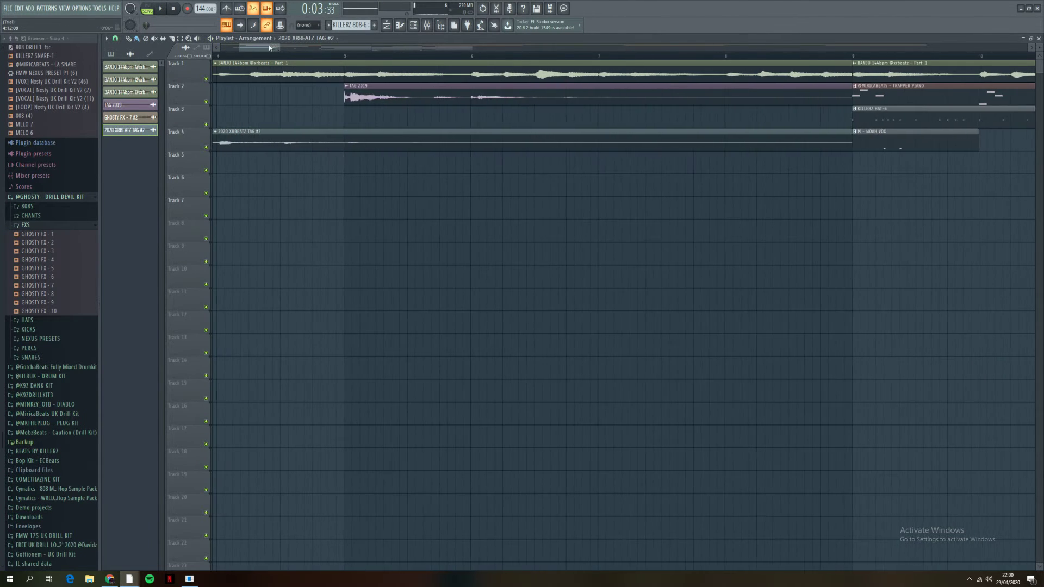
key(space)
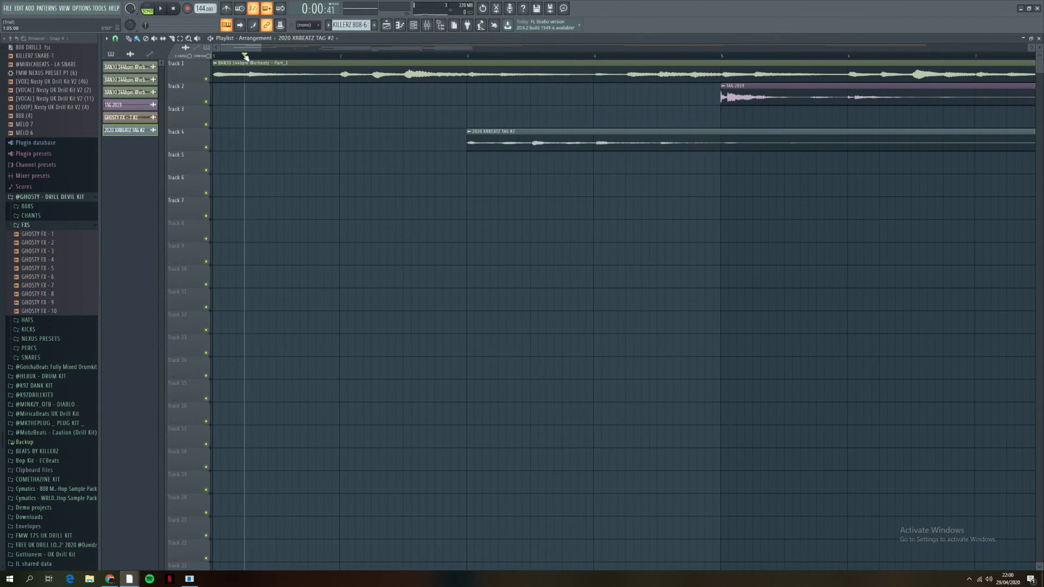
key(space)
scroll(513, 217, down, 4)
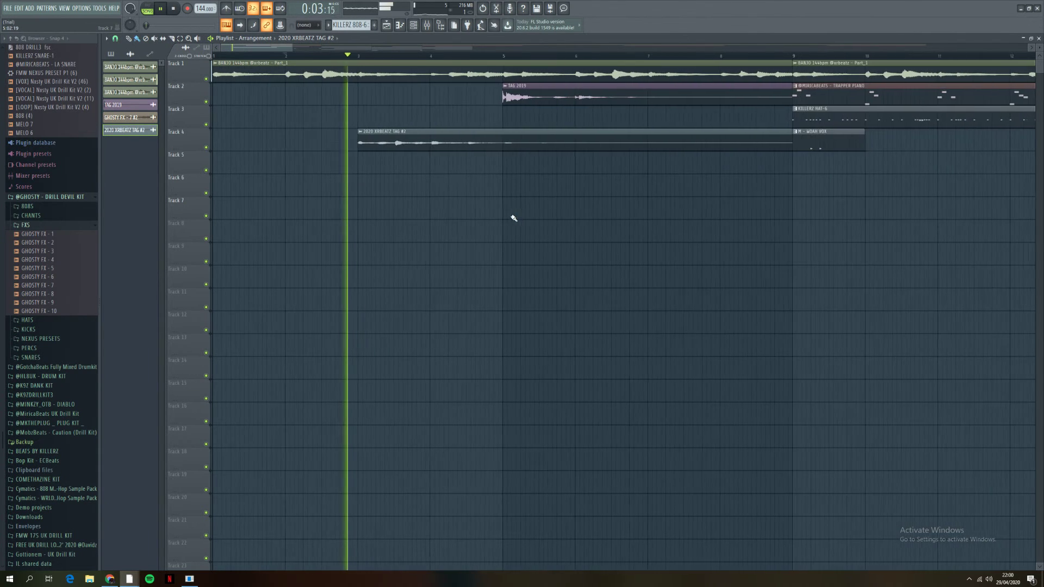
scroll(516, 215, down, 8)
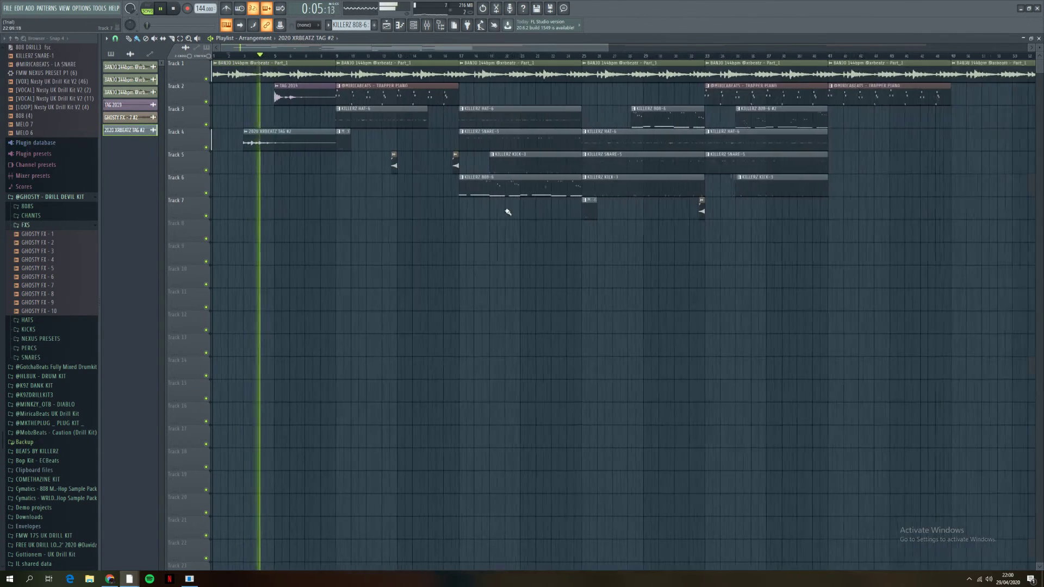
double_click(287, 142)
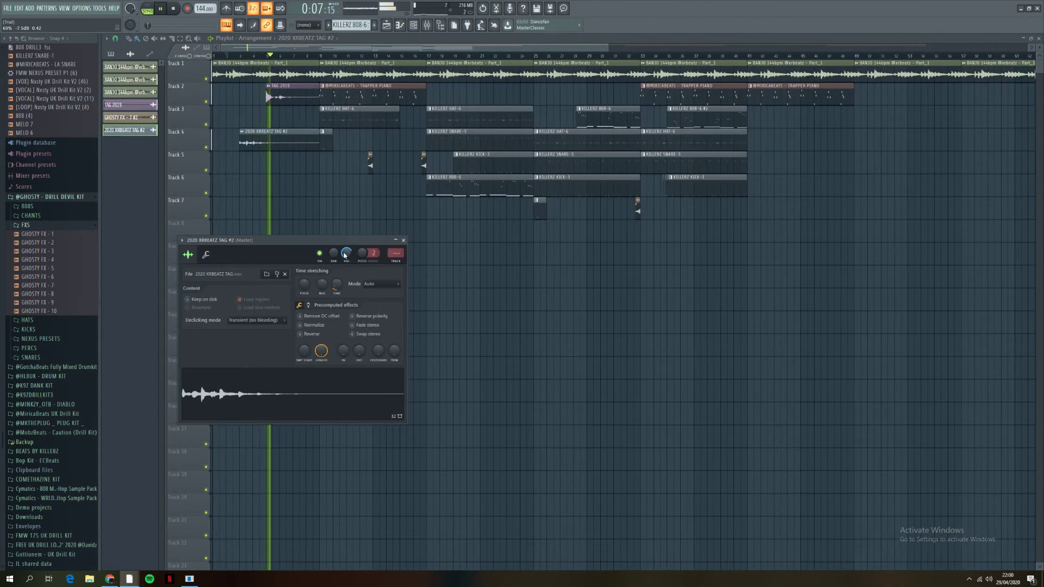
click(403, 239)
double_click(293, 101)
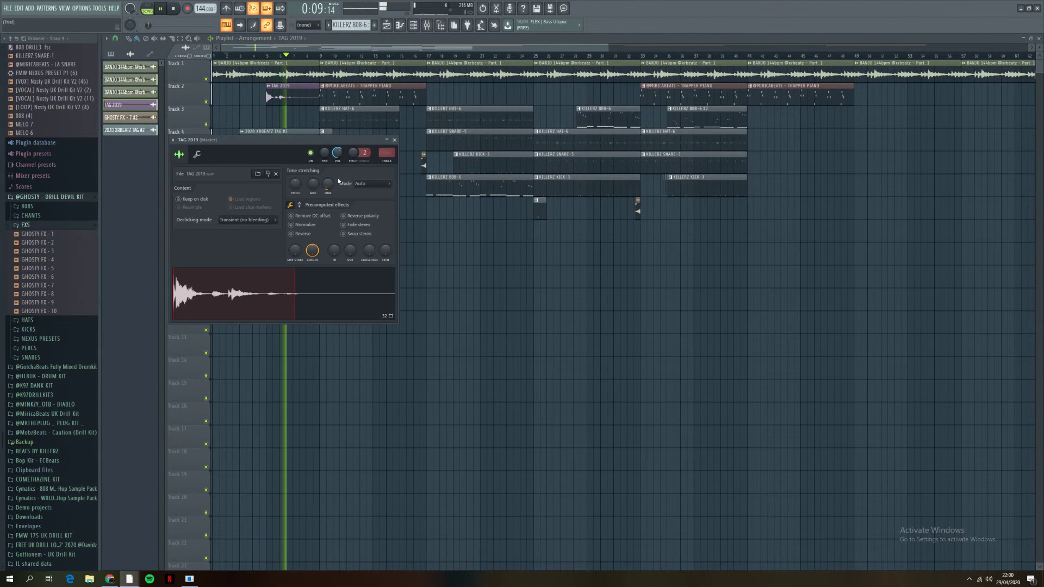
click(395, 141)
scroll(366, 180, up, 5)
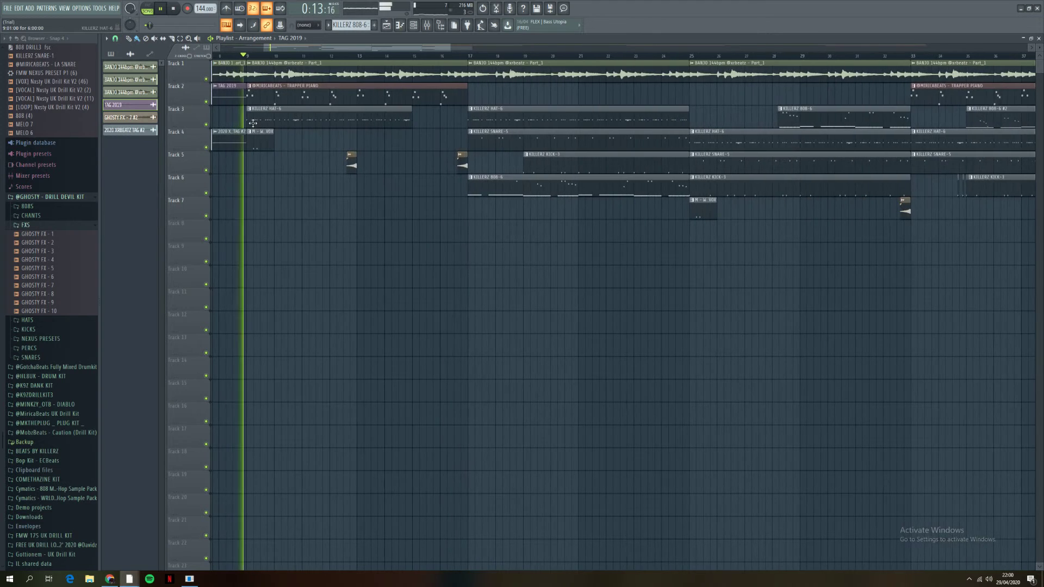
Step: Replay the arrangement from slightly earlier, zooming the playlist while listening
key(space)
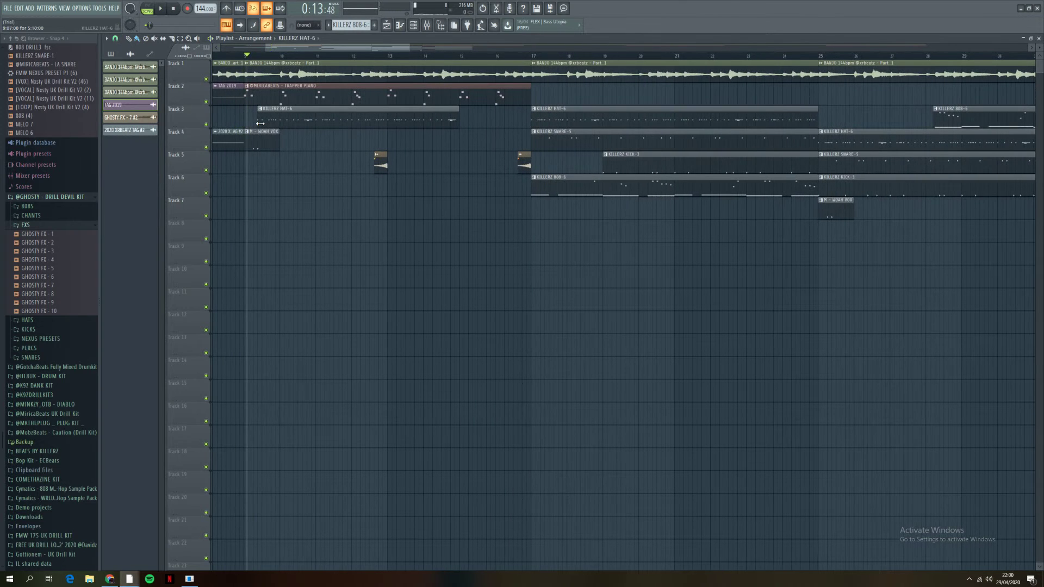
click(246, 57)
key(space)
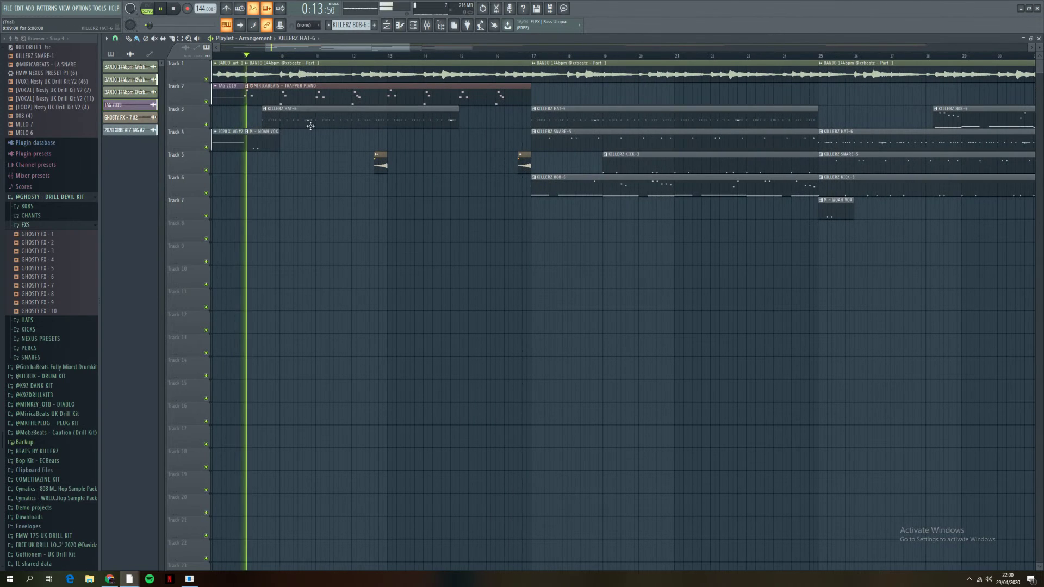
key(space)
scroll(304, 152, up, 2)
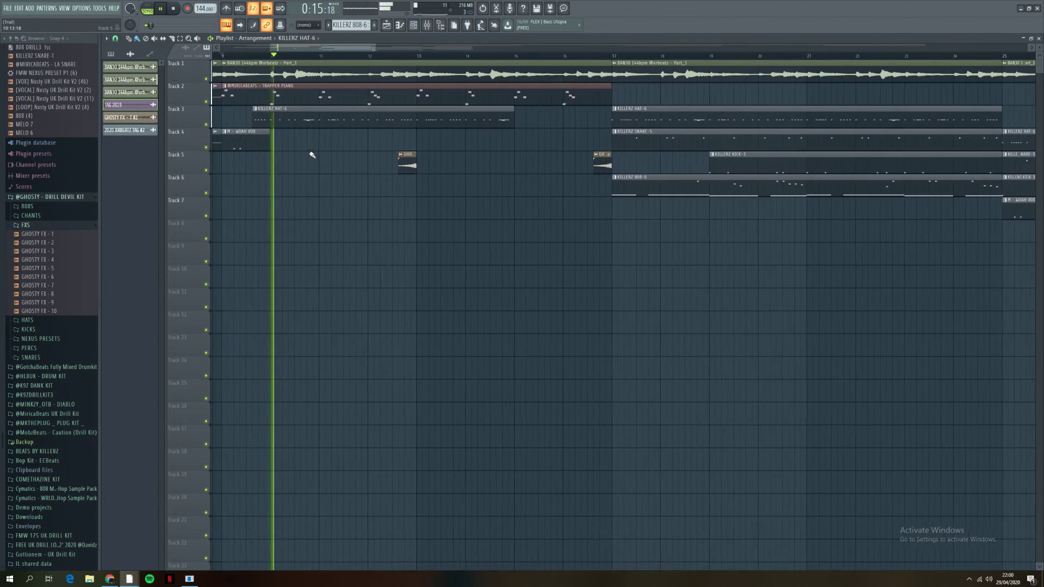
scroll(352, 163, down, 2)
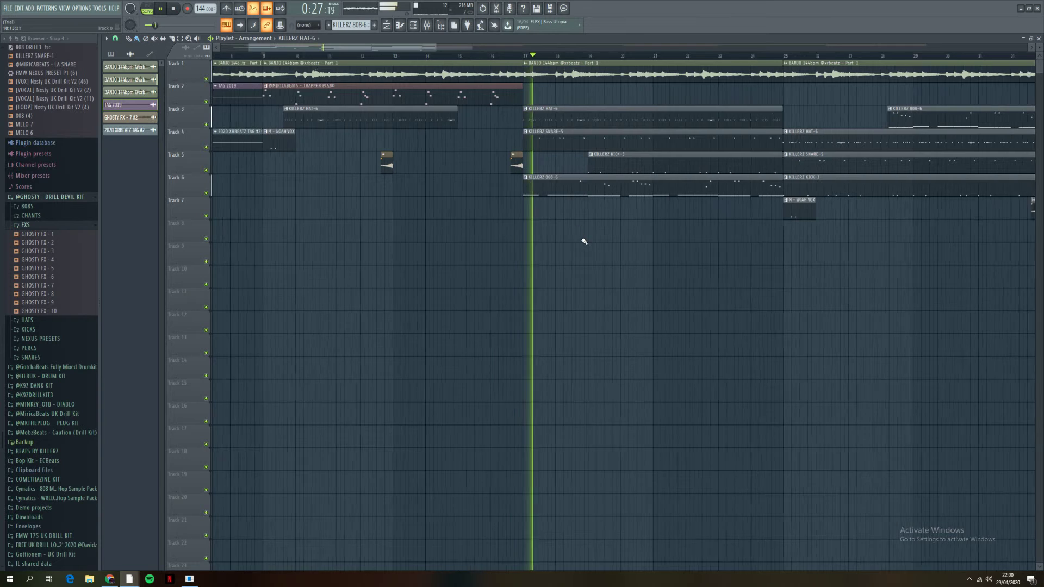
scroll(603, 253, down, 3)
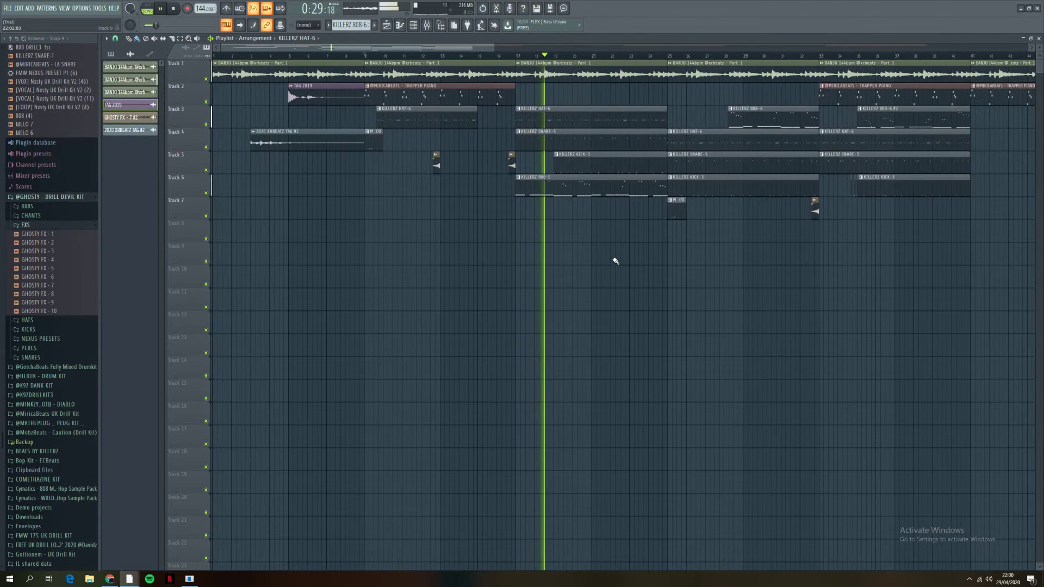
scroll(613, 252, up, 4)
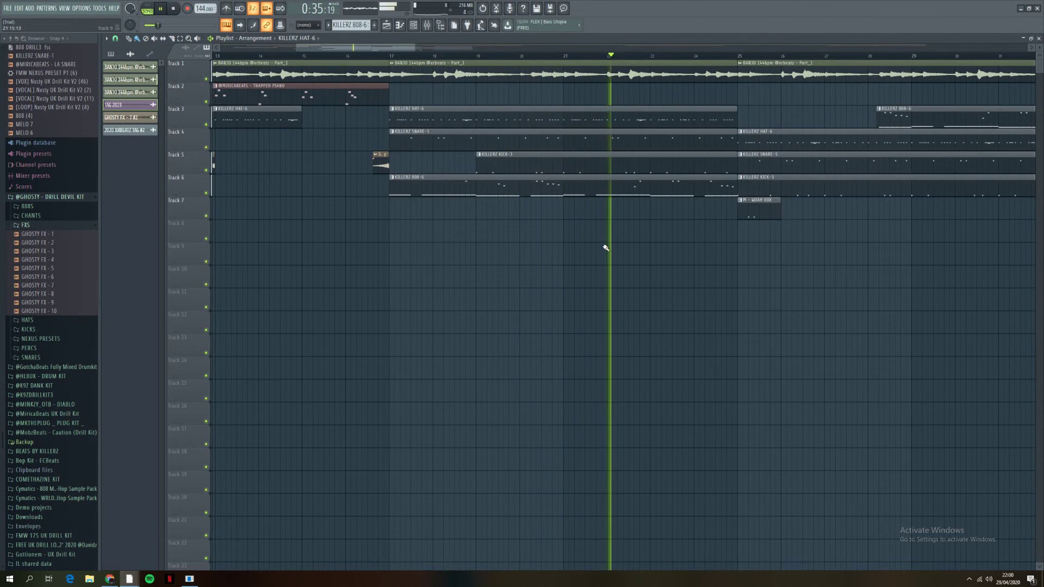
scroll(620, 257, down, 5)
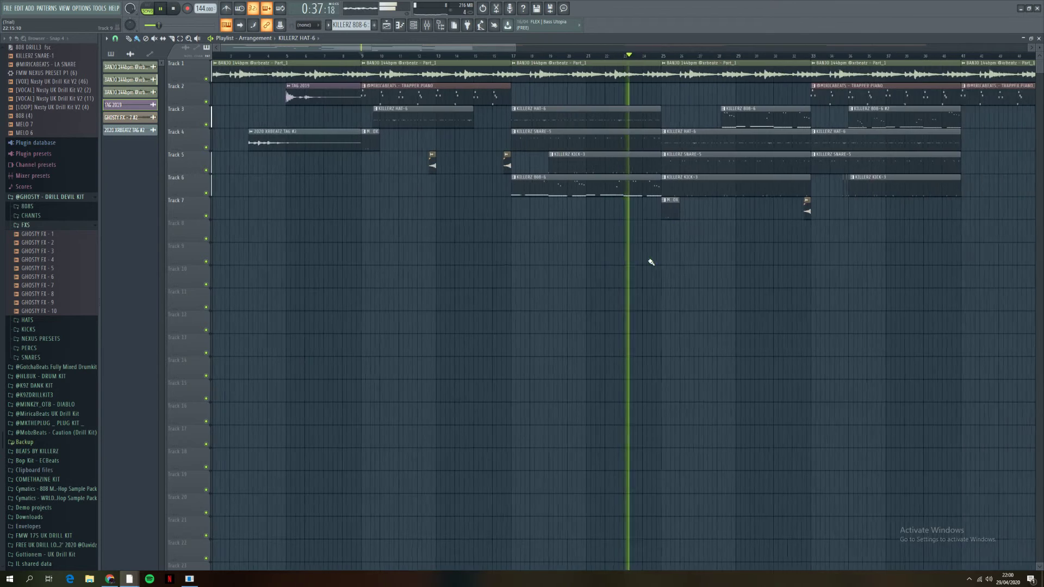
scroll(652, 262, up, 3)
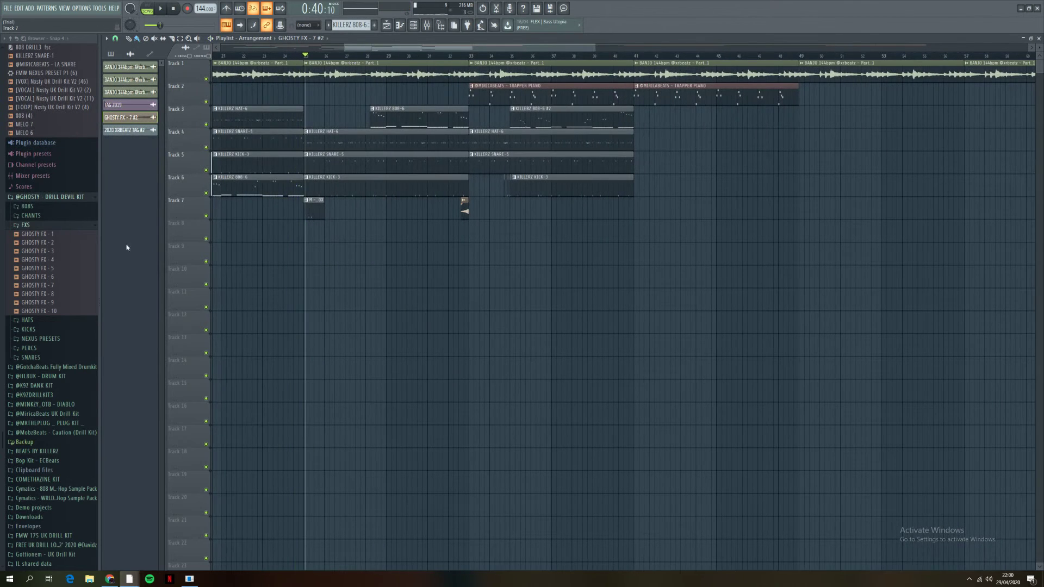
Step: Collapse the FXS folder in the browser and scroll up to Current project
click(43, 227)
scroll(50, 280, up, 20)
scroll(20, 228, up, 3)
Step: Place the Whip FX sample on Track 8 and check its sample settings
scroll(240, 96, left, 5)
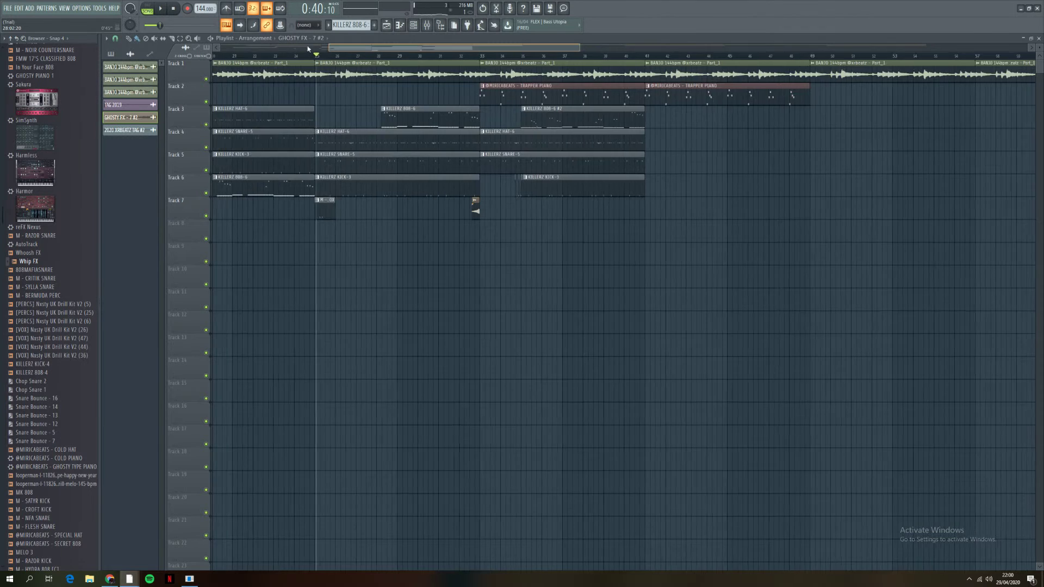
drag(404, 264, 359, 231)
scroll(433, 225, up, 2)
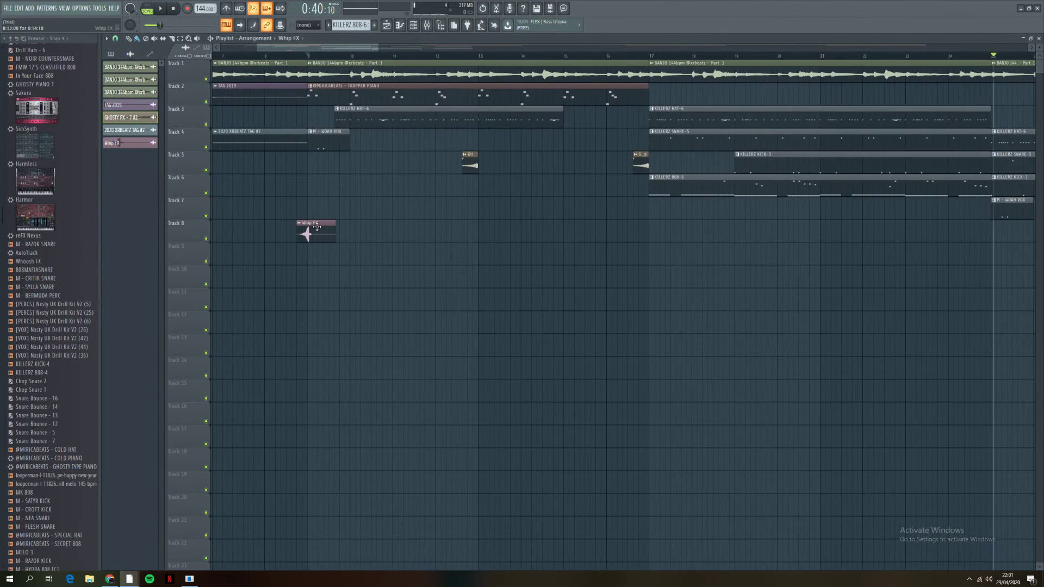
double_click(307, 234)
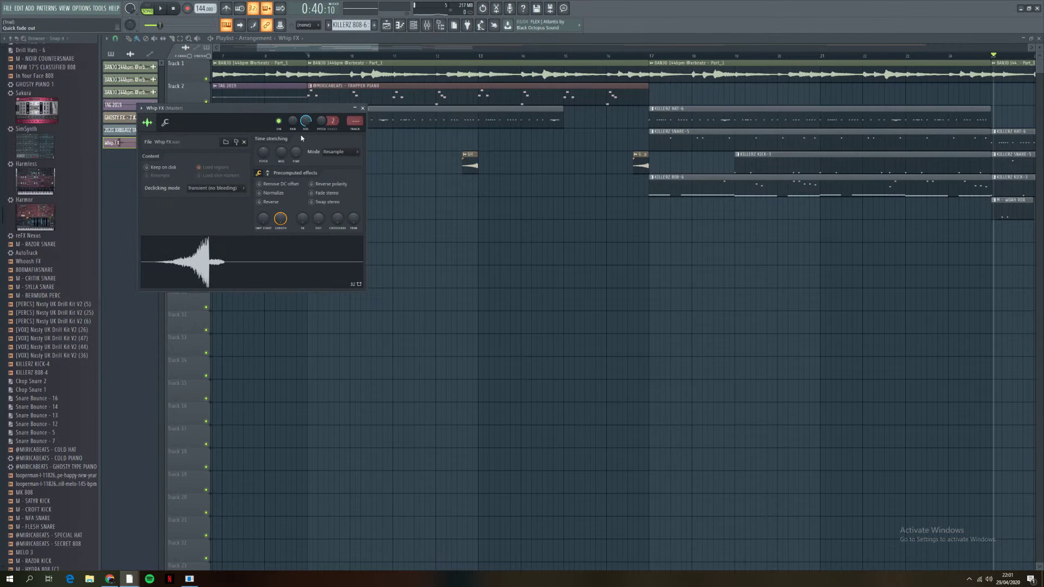
click(363, 108)
Step: Move the Whip FX clip to just before bar 17 and audition it from bar 16
scroll(289, 260, up, 4)
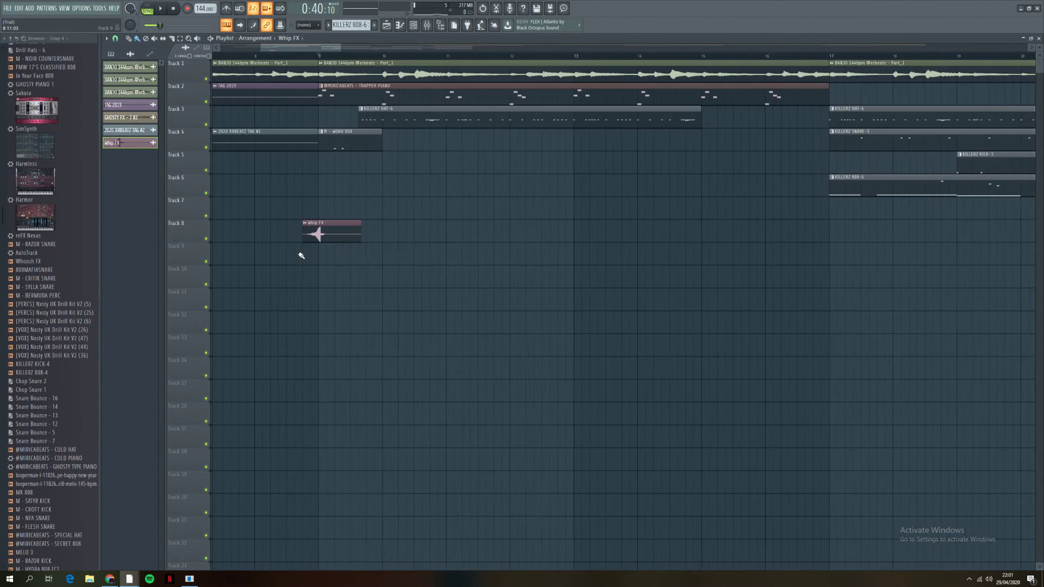
drag(333, 229, 877, 226)
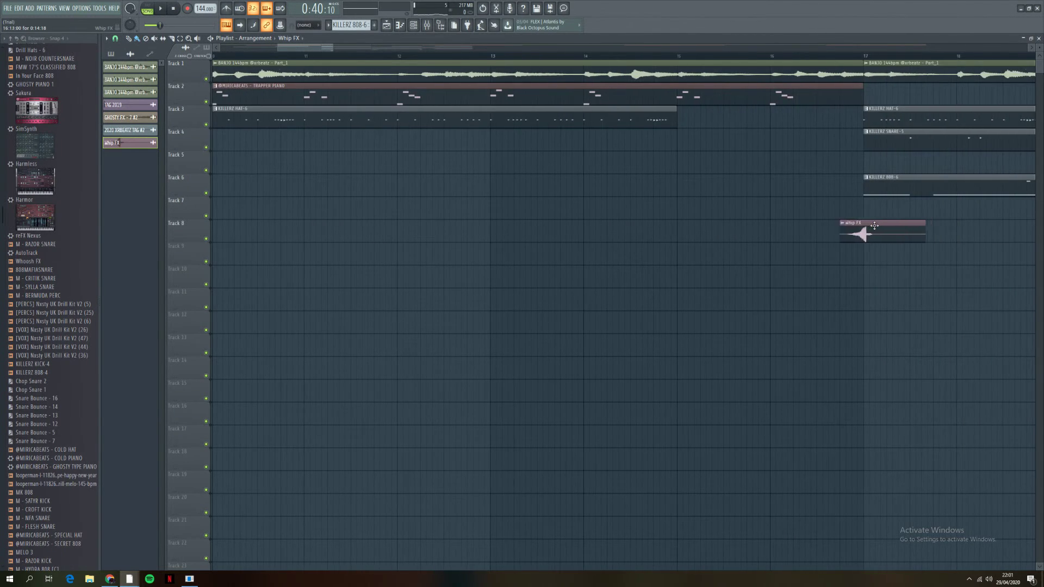
scroll(873, 245, up, 2)
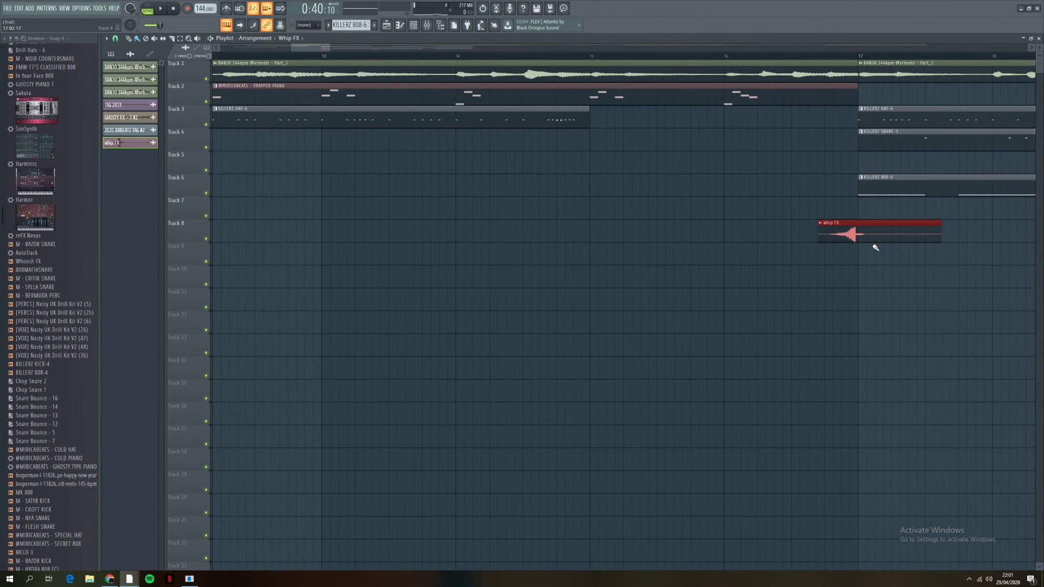
double_click(862, 227)
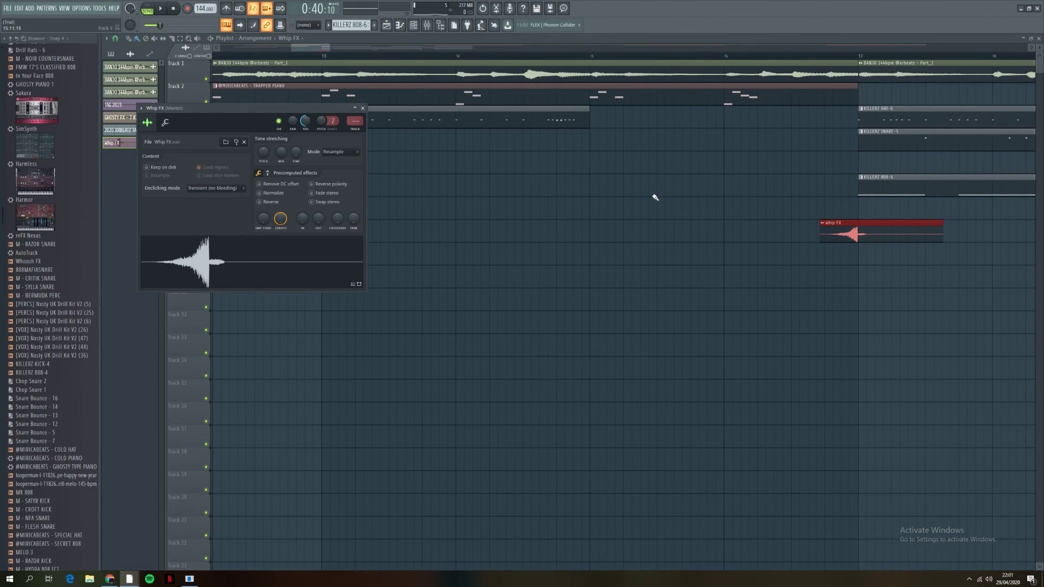
click(724, 55)
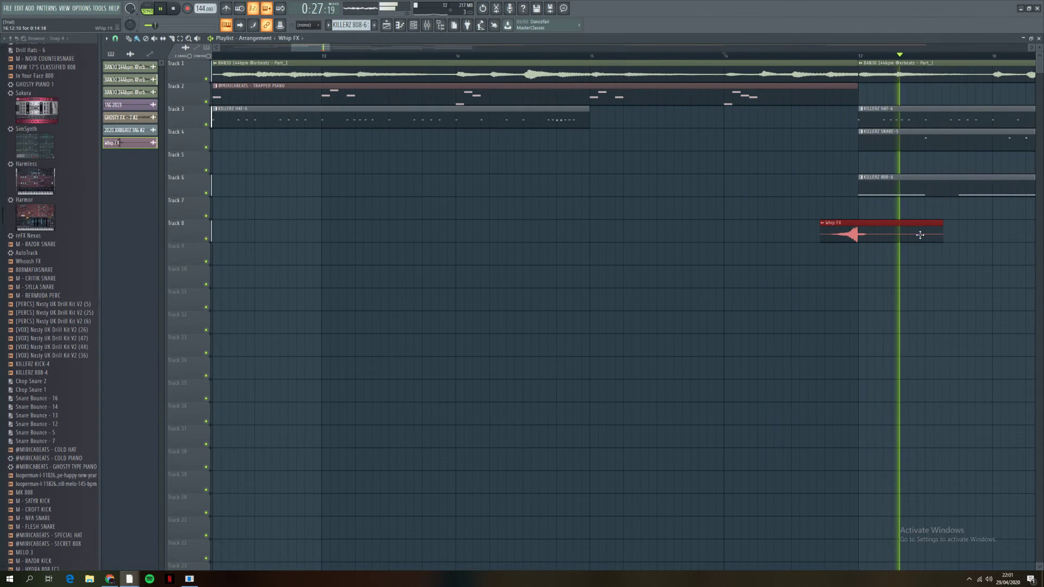
double_click(870, 234)
key(space)
key(space)
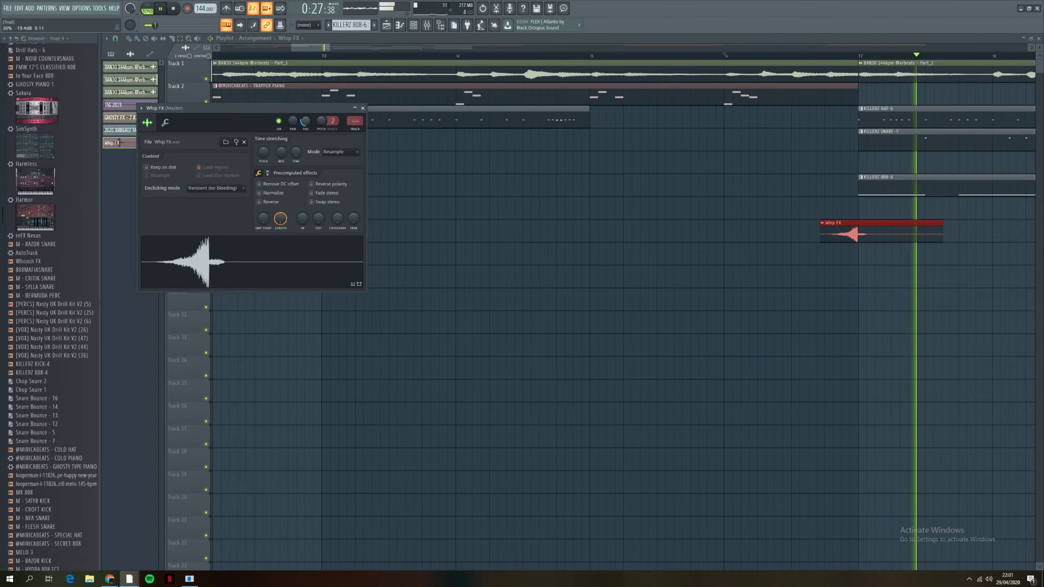
scroll(620, 282, down, 6)
scroll(682, 267, down, 2)
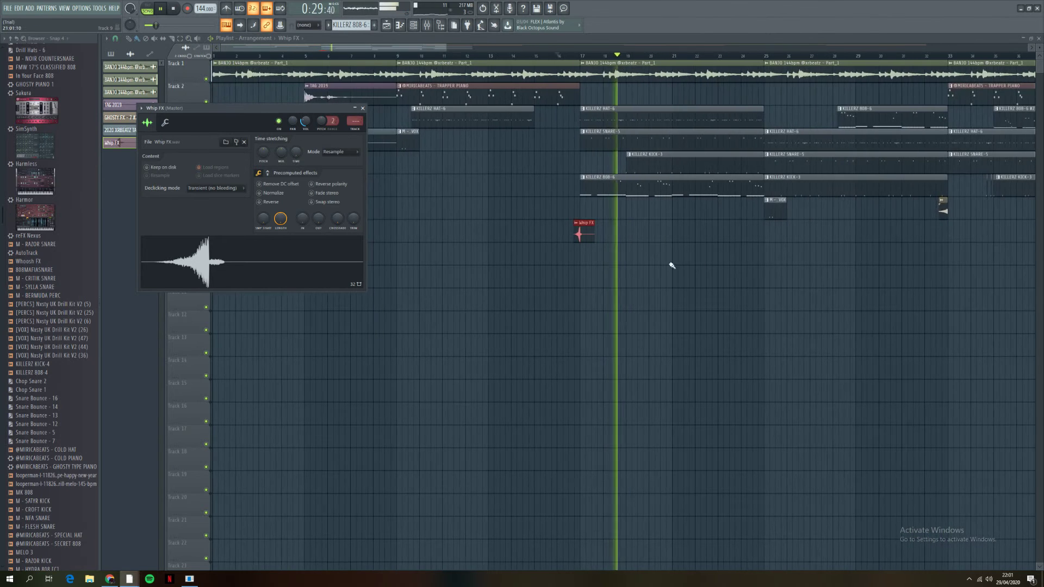
key(Escape)
Step: Add a second Whip FX hit on Track 8 near bar 33
drag(415, 49, 448, 48)
click(825, 231)
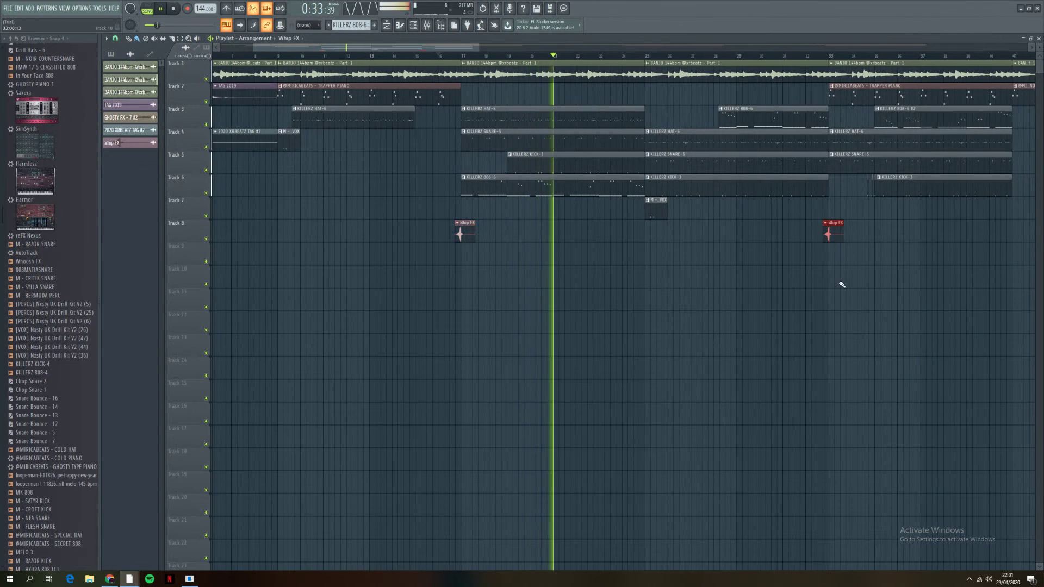
scroll(849, 294, down, 3)
scroll(852, 318, down, 4)
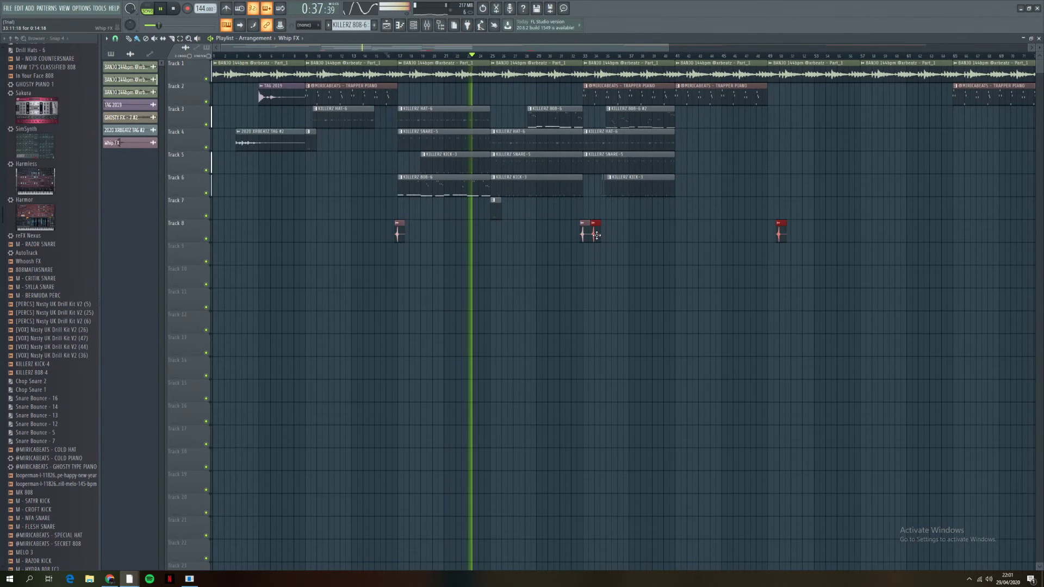
scroll(777, 242, up, 8)
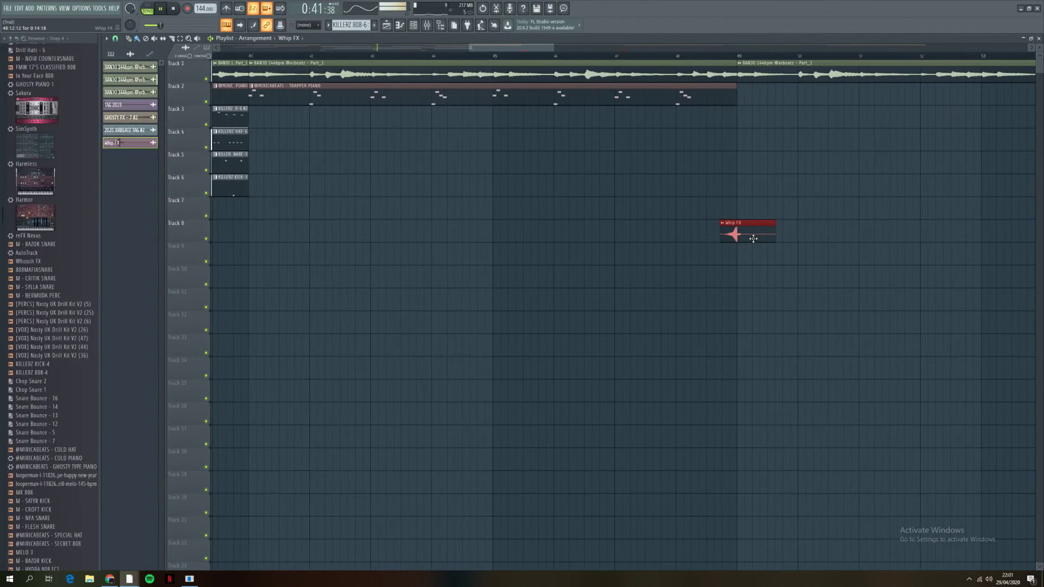
scroll(689, 320, down, 6)
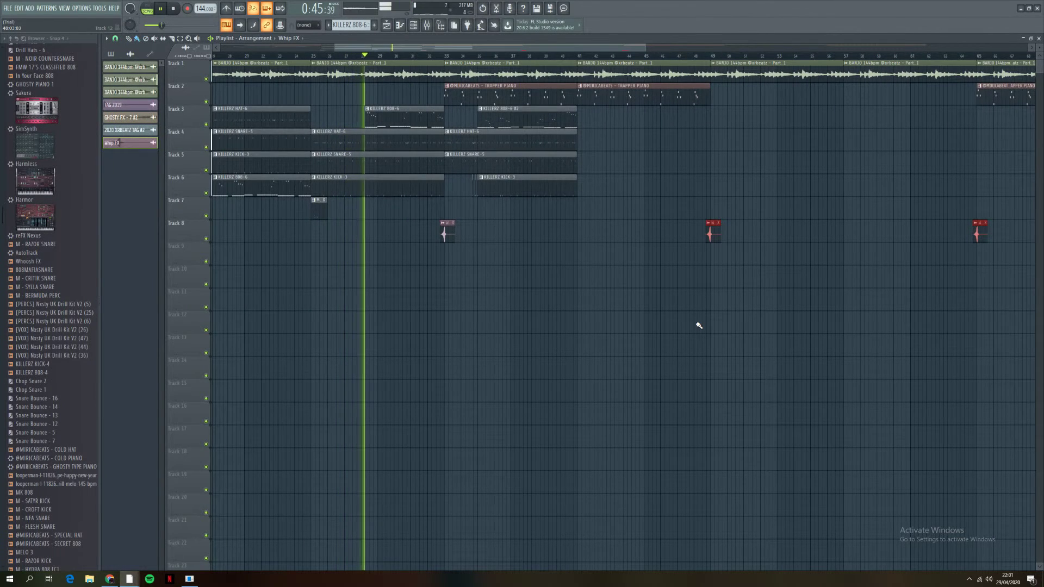
scroll(555, 276, up, 1)
scroll(550, 280, down, 3)
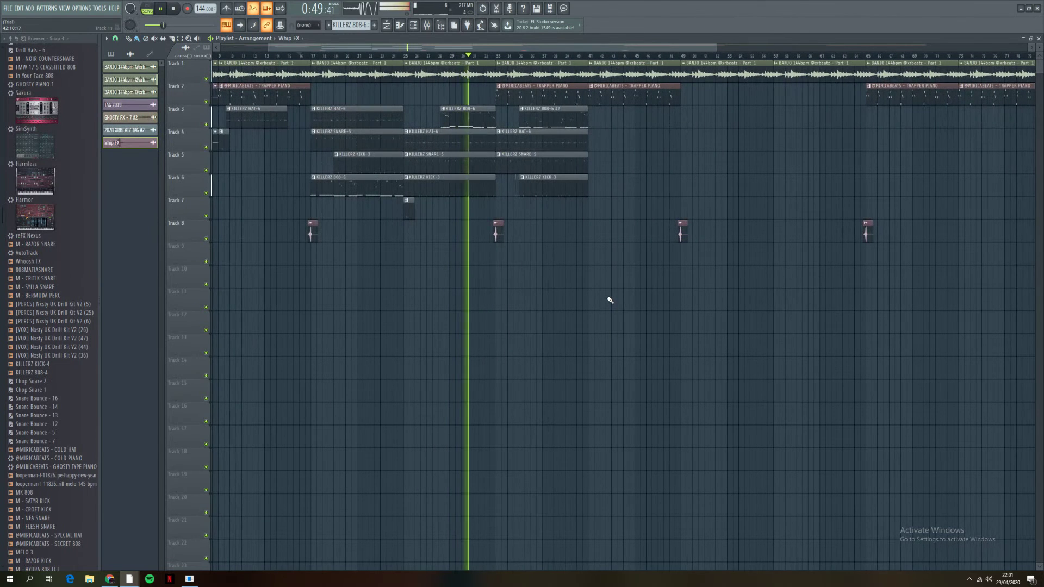
scroll(609, 303, down, 1)
scroll(601, 297, up, 4)
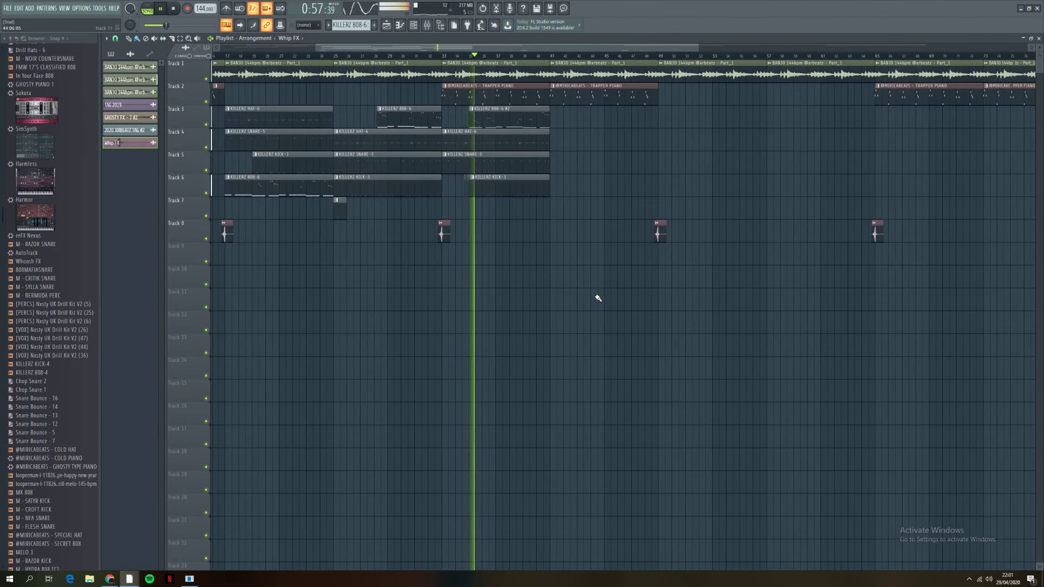
scroll(598, 295, up, 4)
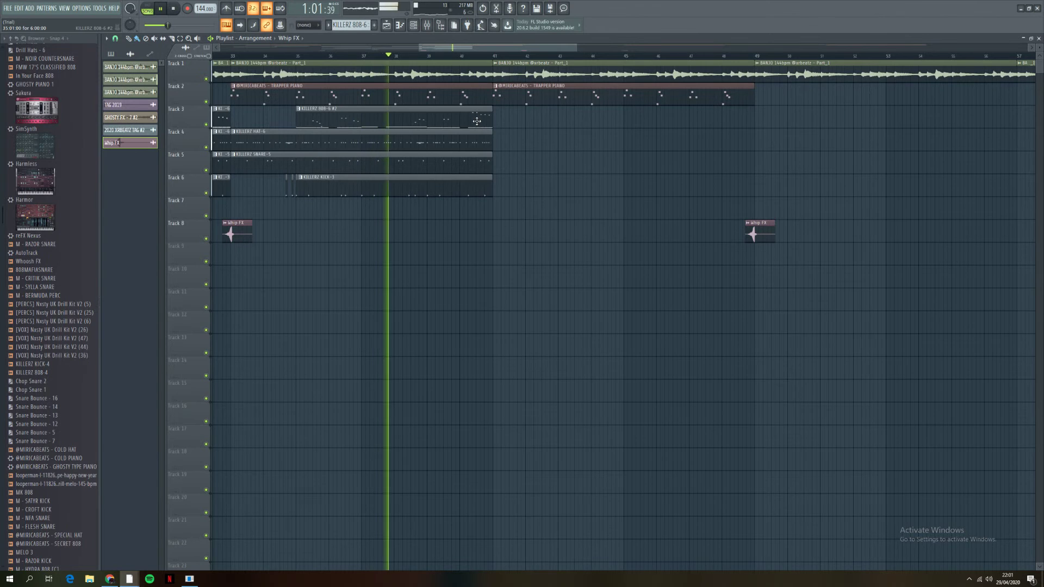
Step: Place KILLERZ 808-6 #2 on Track 3 and SNARE-5 on Track 4 at bar 41
click(113, 55)
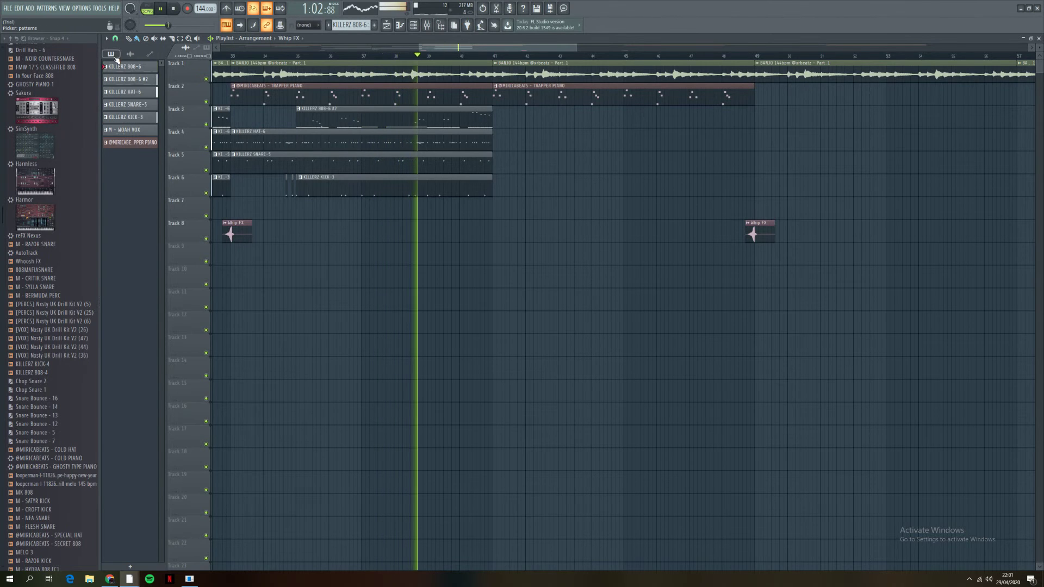
click(130, 79)
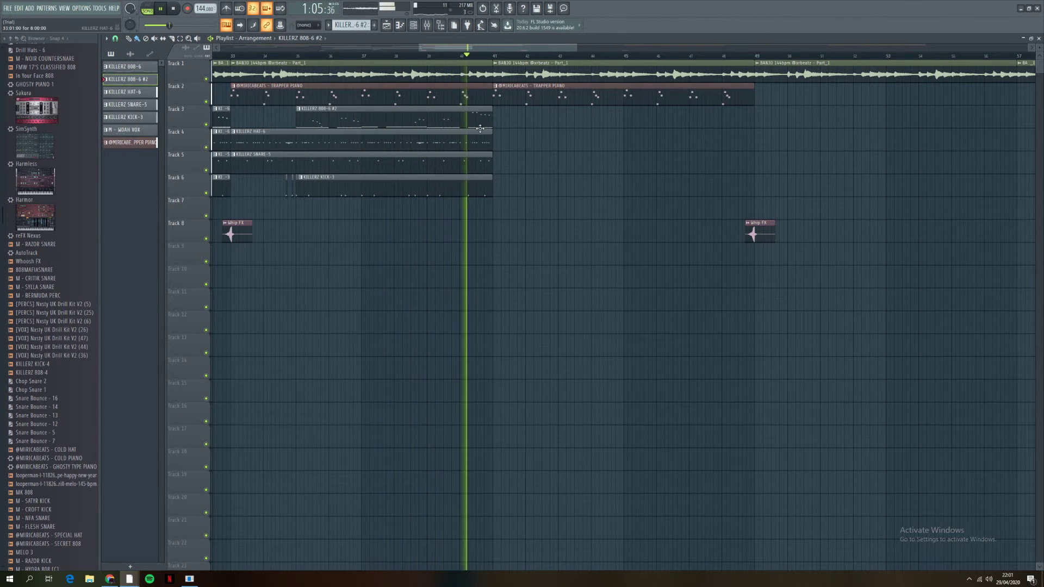
click(498, 117)
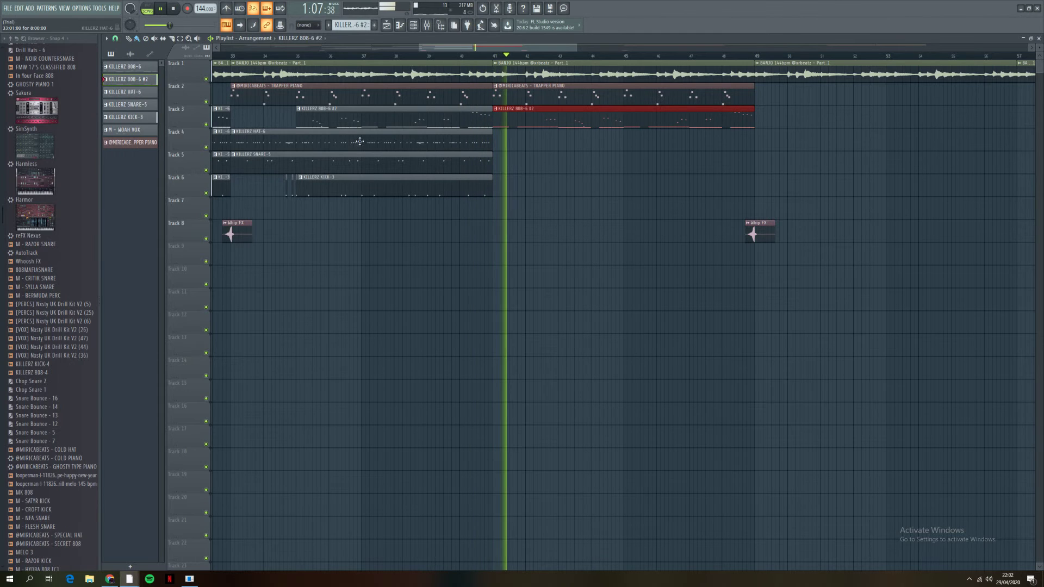
click(114, 105)
click(500, 143)
key(space)
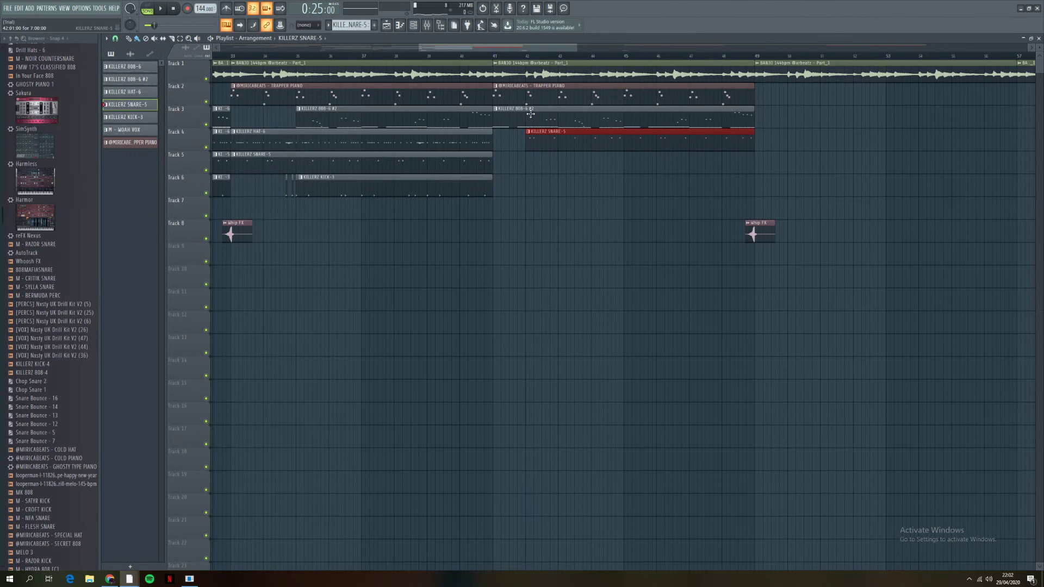
key(space)
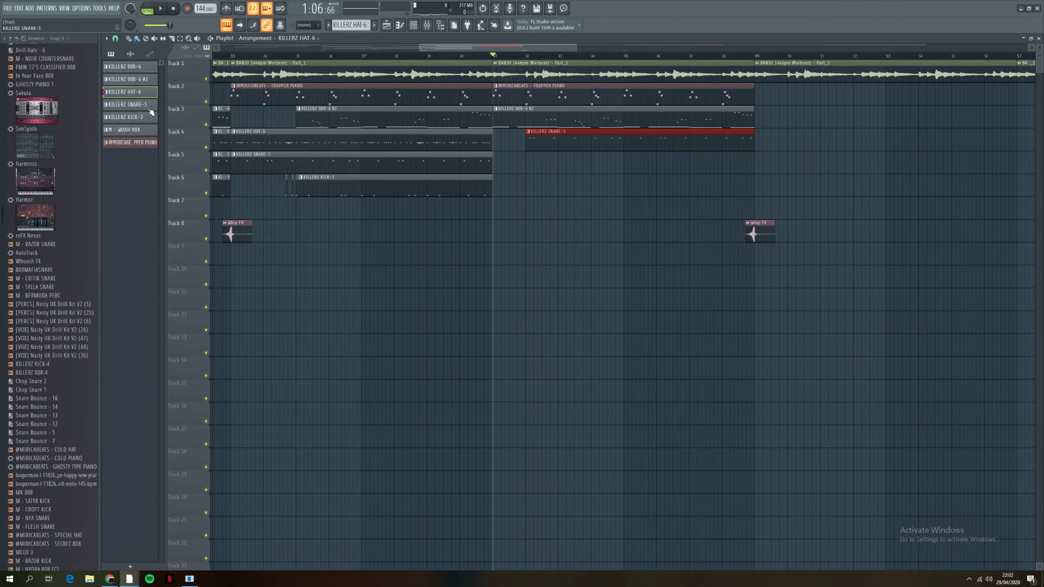
Step: Add KILLERZ hat and kick clips at bar 41, with KICK-3 moved up to Track 6
drag(144, 96, 504, 157)
right_click(543, 192)
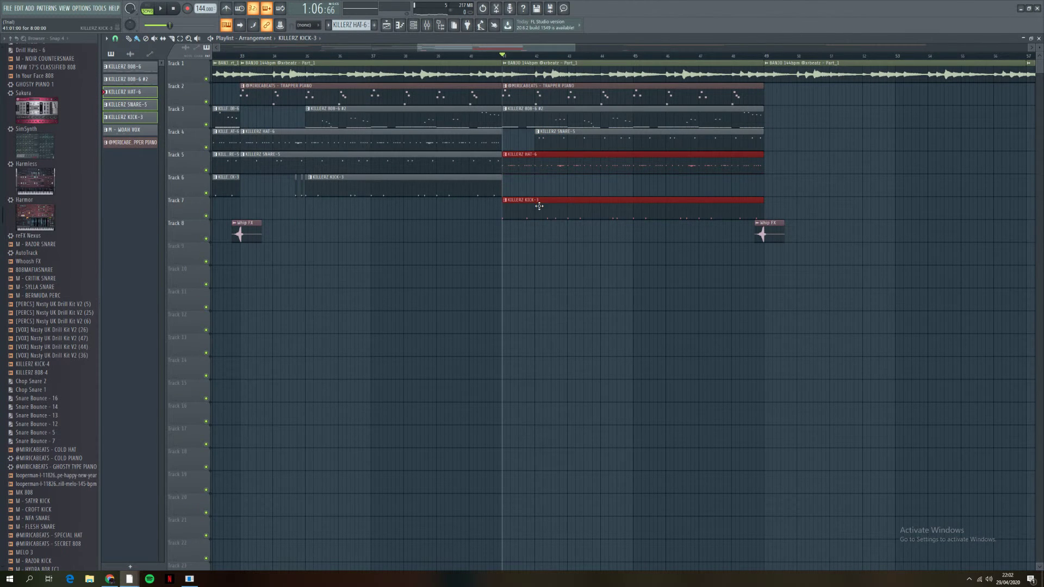
drag(544, 222, 508, 178)
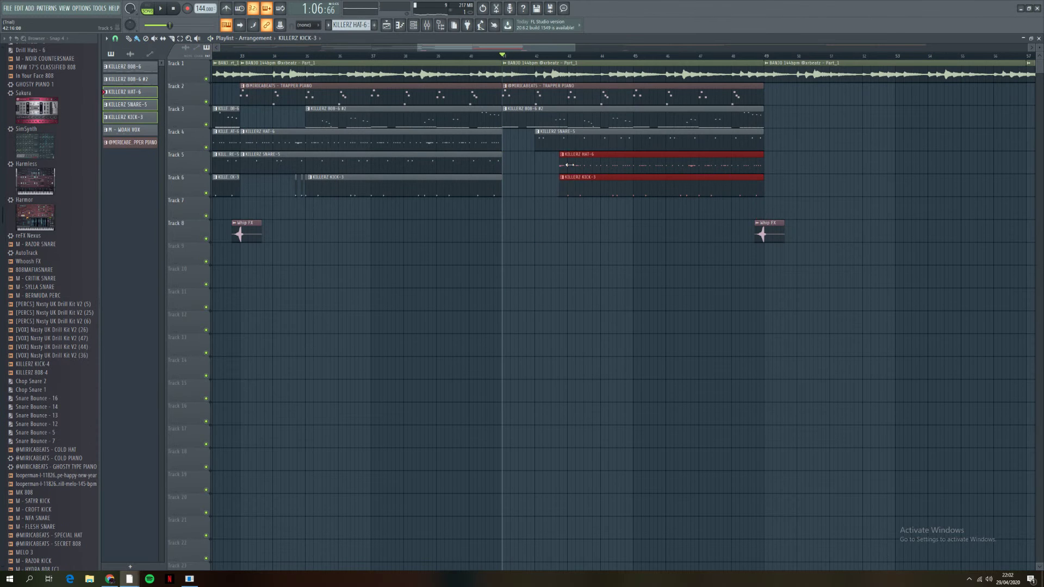
key(space)
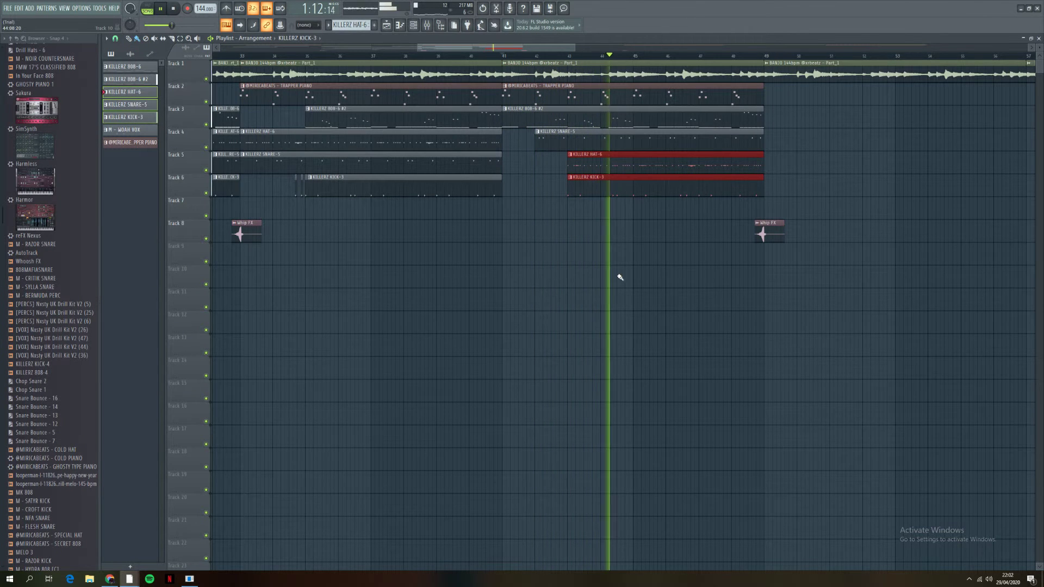
scroll(635, 285, down, 2)
scroll(718, 287, down, 3)
scroll(667, 228, up, 4)
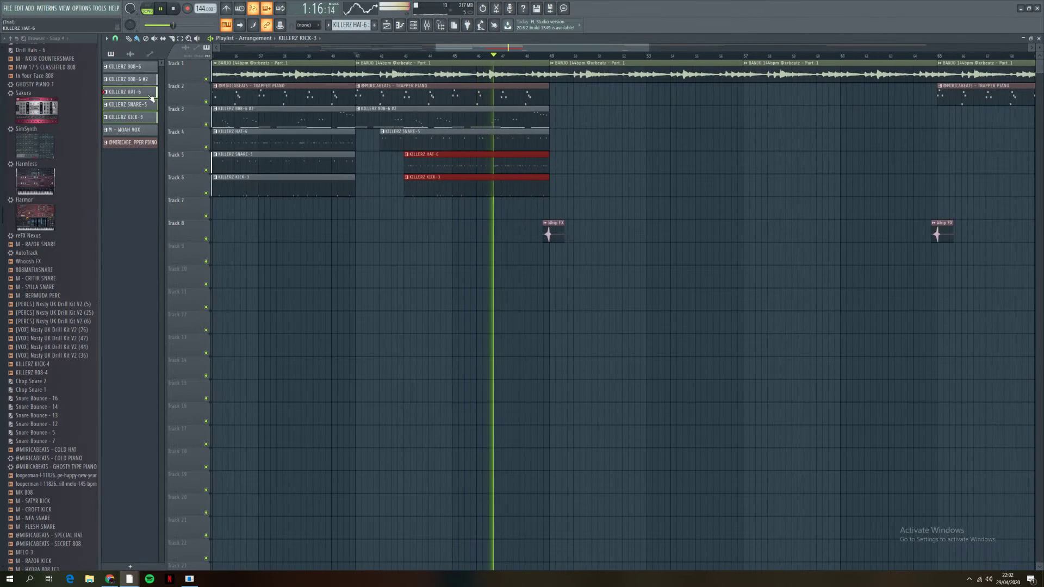
Step: Add HAT-6 and SNARE-5 clips at bar 49 and a KICK-3 clip starting at bar 53
drag(140, 106, 551, 98)
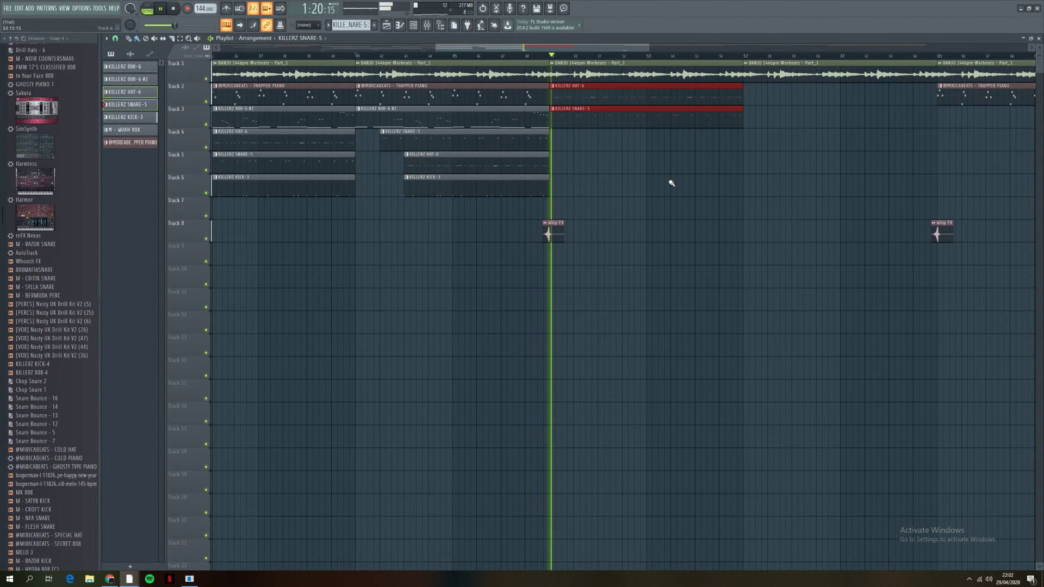
scroll(669, 185, up, 5)
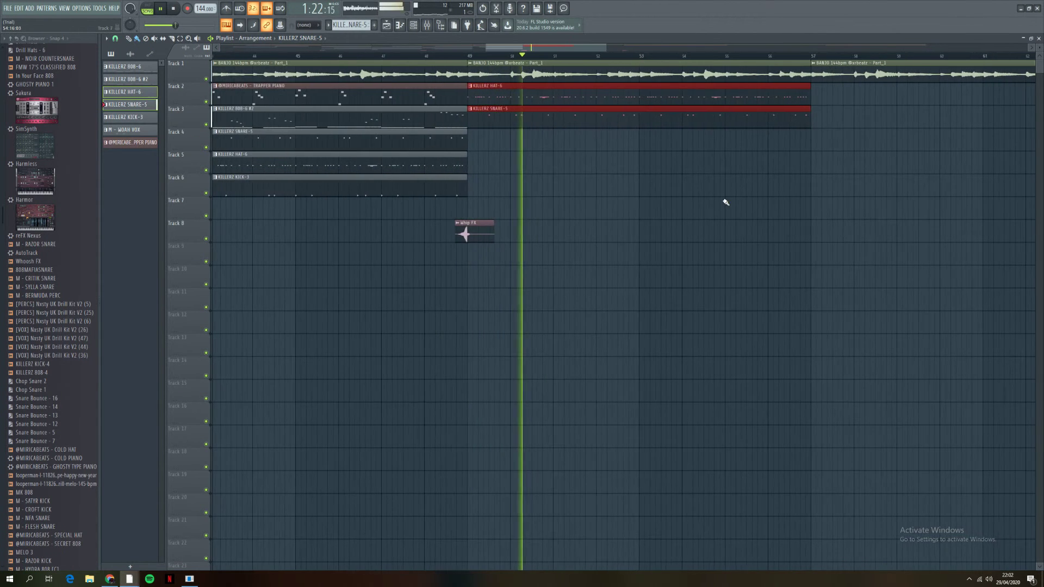
scroll(717, 203, up, 3)
click(131, 117)
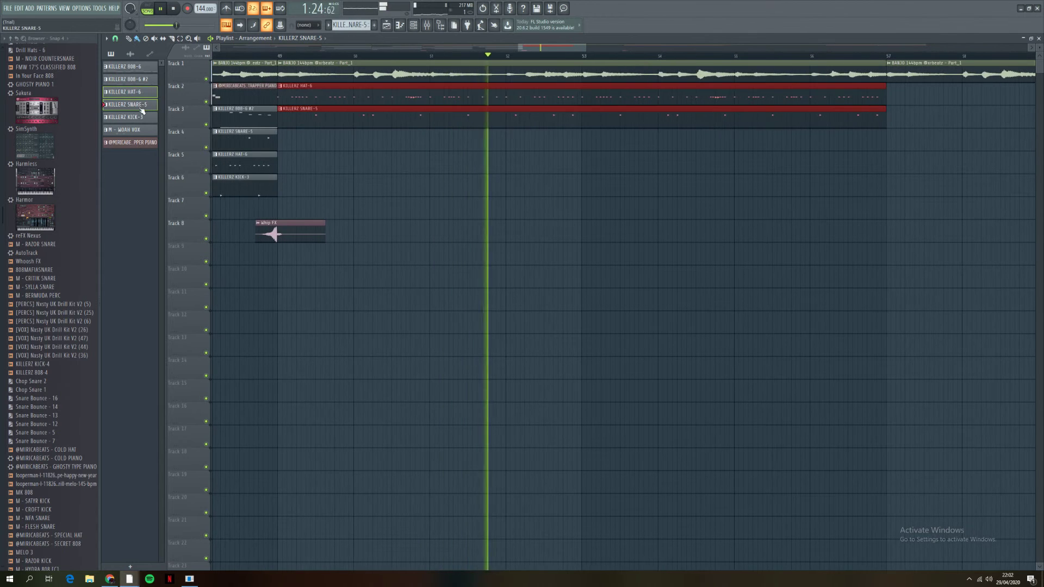
click(284, 142)
drag(278, 140, 583, 142)
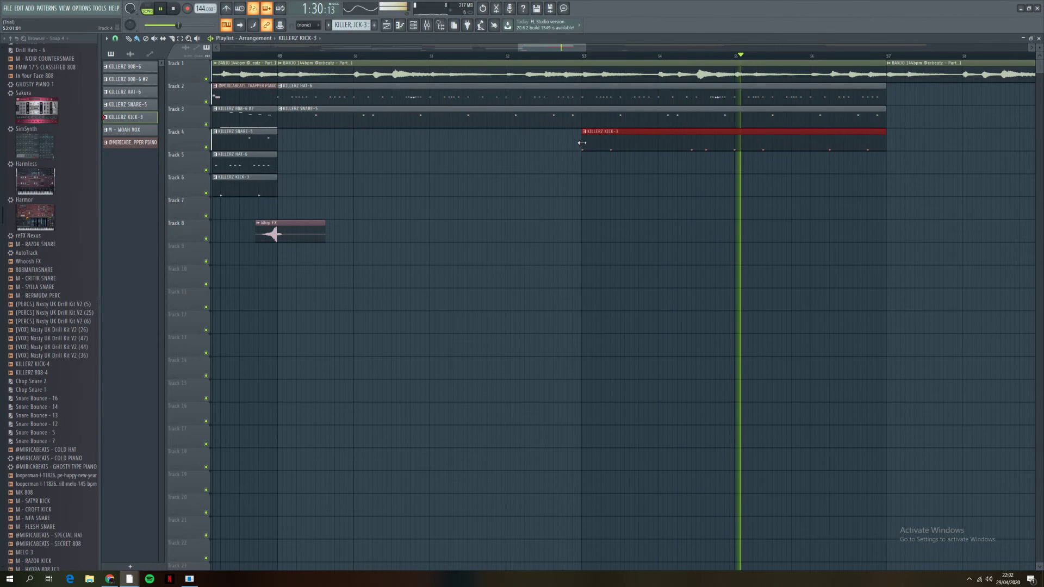
click(296, 227)
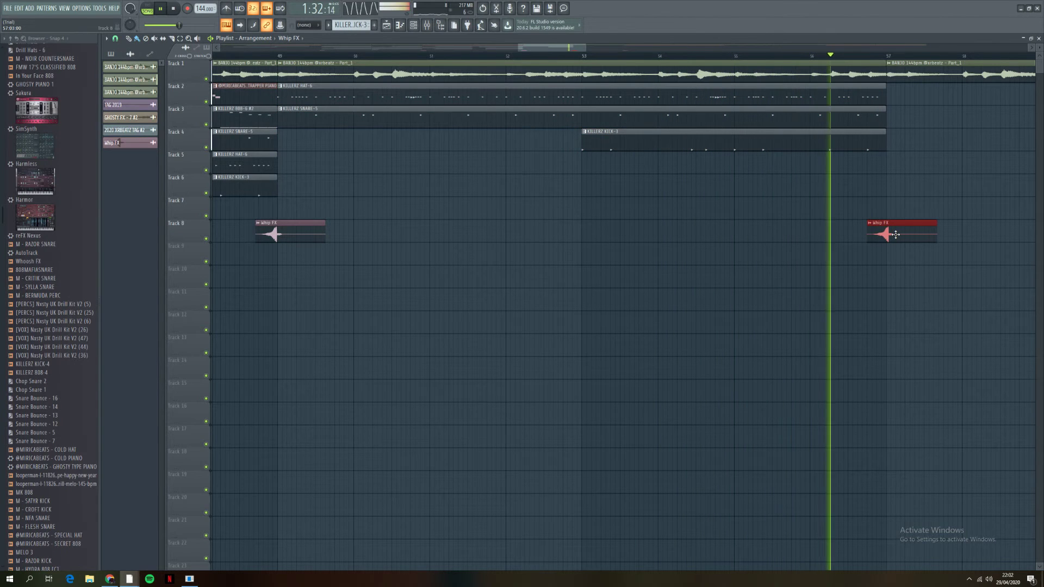
Step: Paint a Whip FX clip on Track 8 at bar 65, audition it, and return the picker to patterns
scroll(893, 238, up, 2)
scroll(894, 238, up, 3)
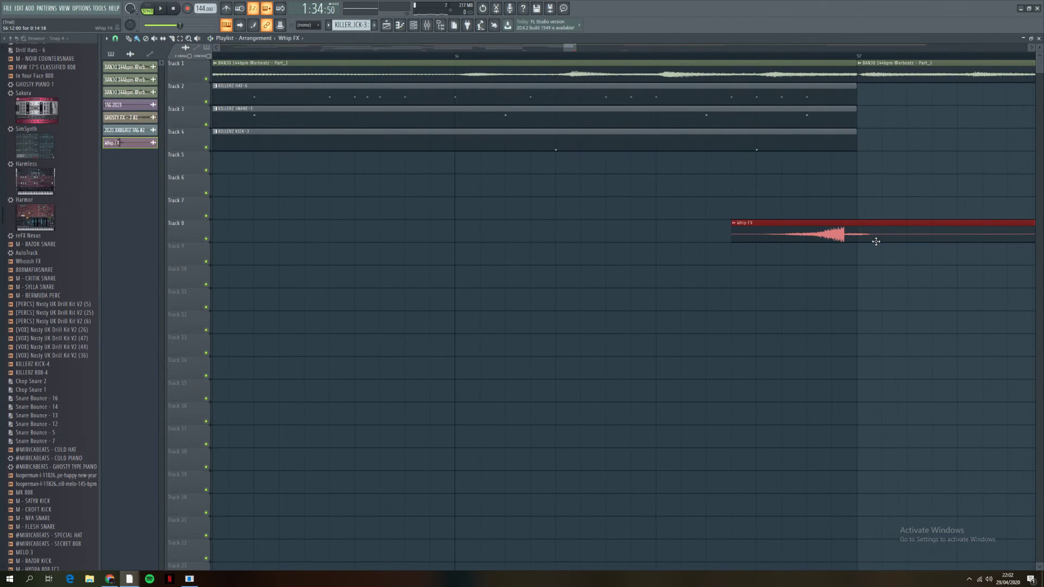
scroll(884, 310, down, 8)
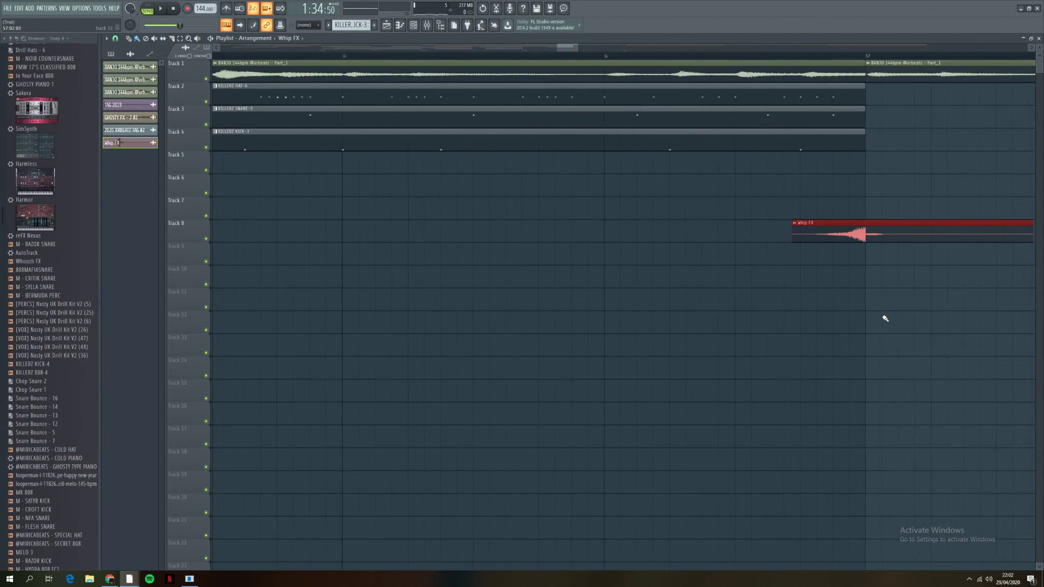
scroll(854, 299, down, 5)
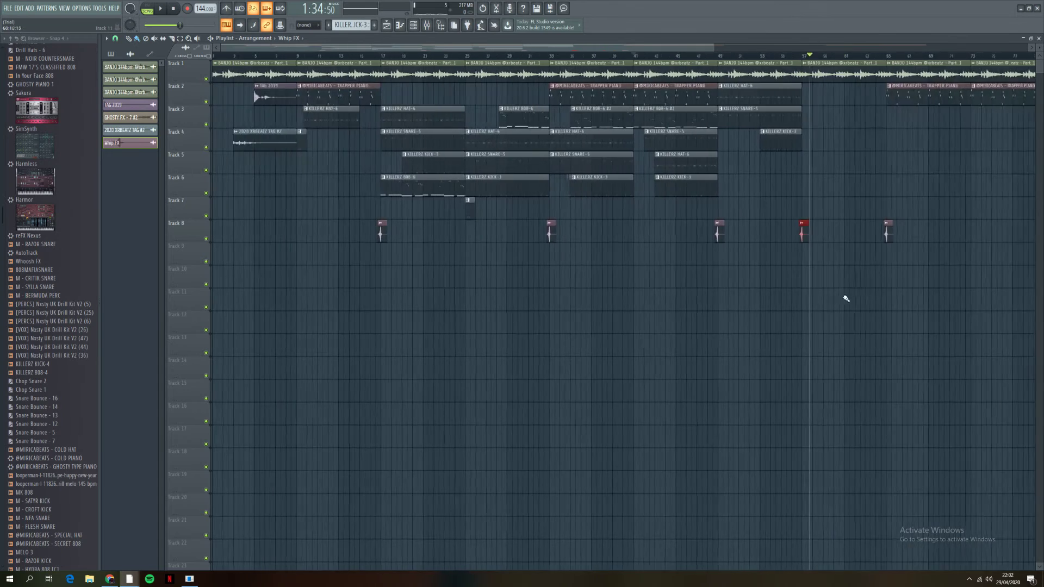
click(800, 237)
drag(787, 47, 1028, 47)
key(space)
key(space)
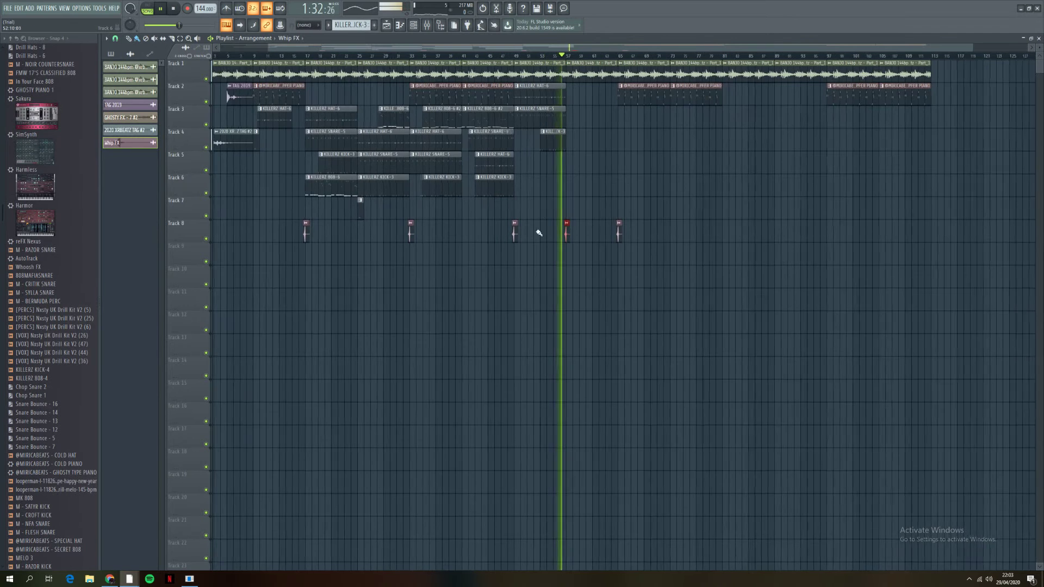
scroll(542, 214, up, 6)
key(space)
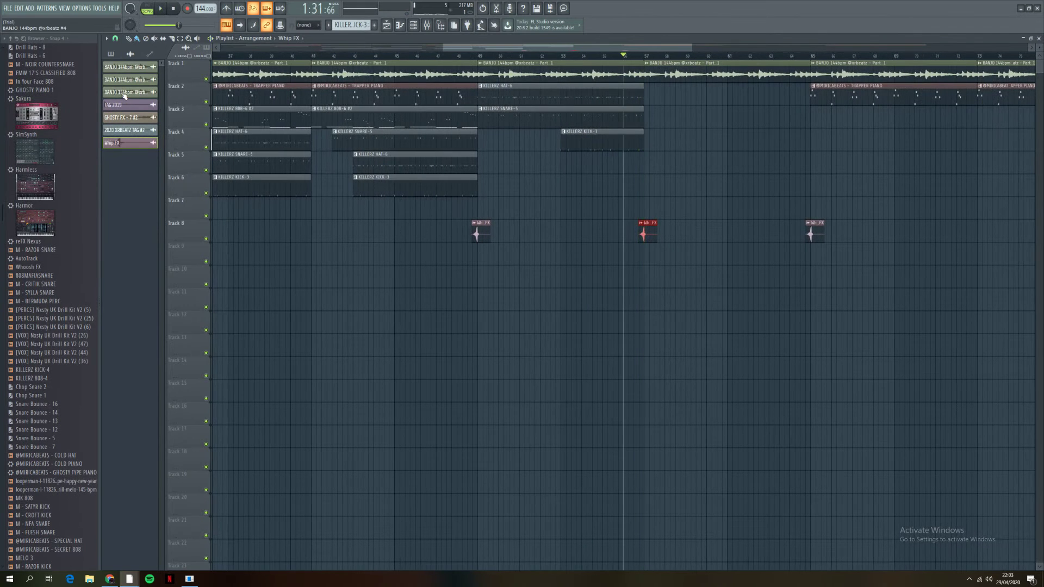
scroll(79, 86, up, 4)
click(116, 57)
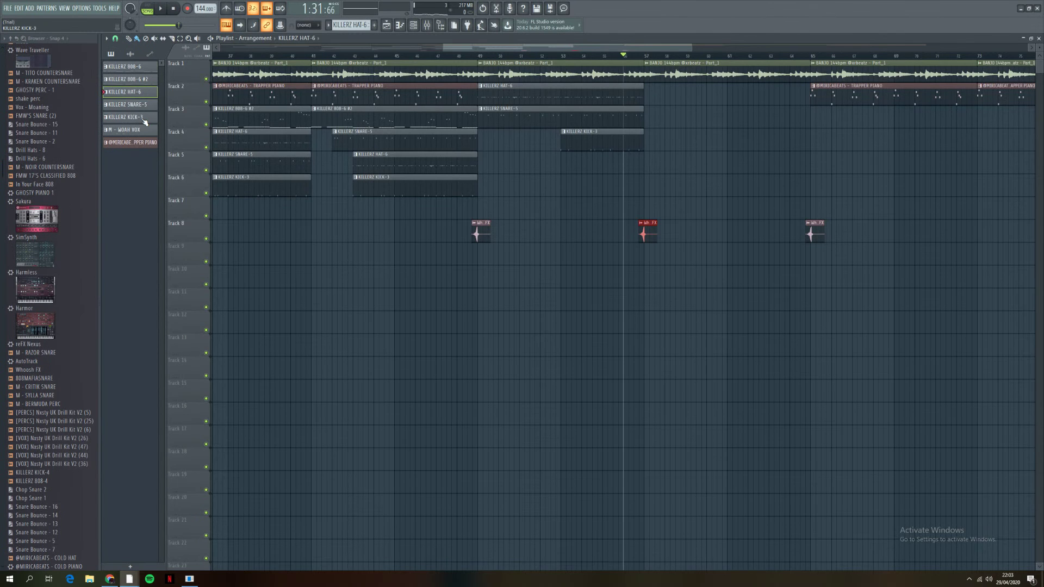
Step: Place three drum patterns at bar 57 on Tracks 2–4 and WOAH VOX on Track 7 at bar 33
drag(139, 97, 656, 100)
drag(364, 54, 330, 55)
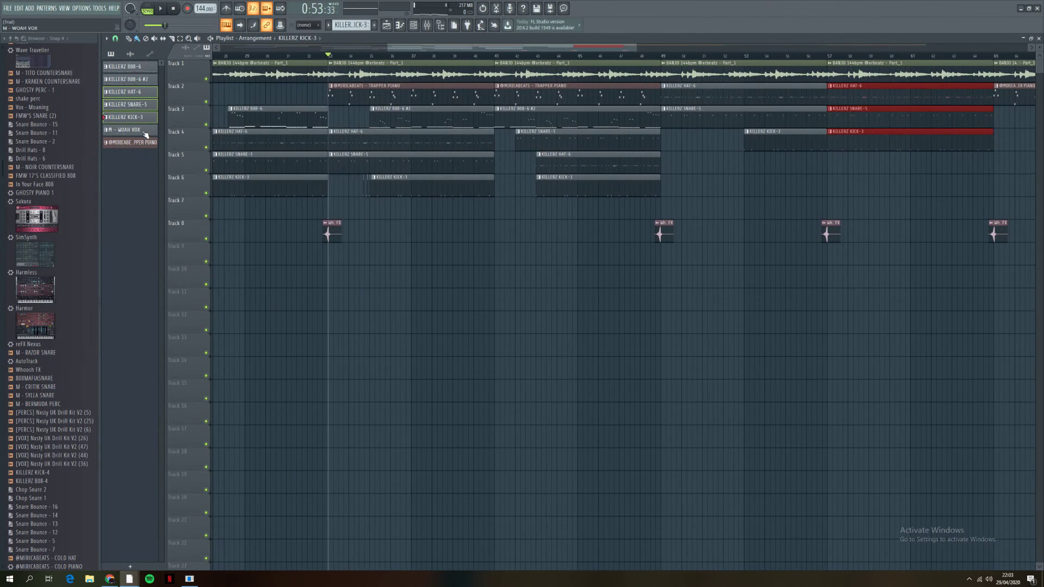
click(331, 206)
key(space)
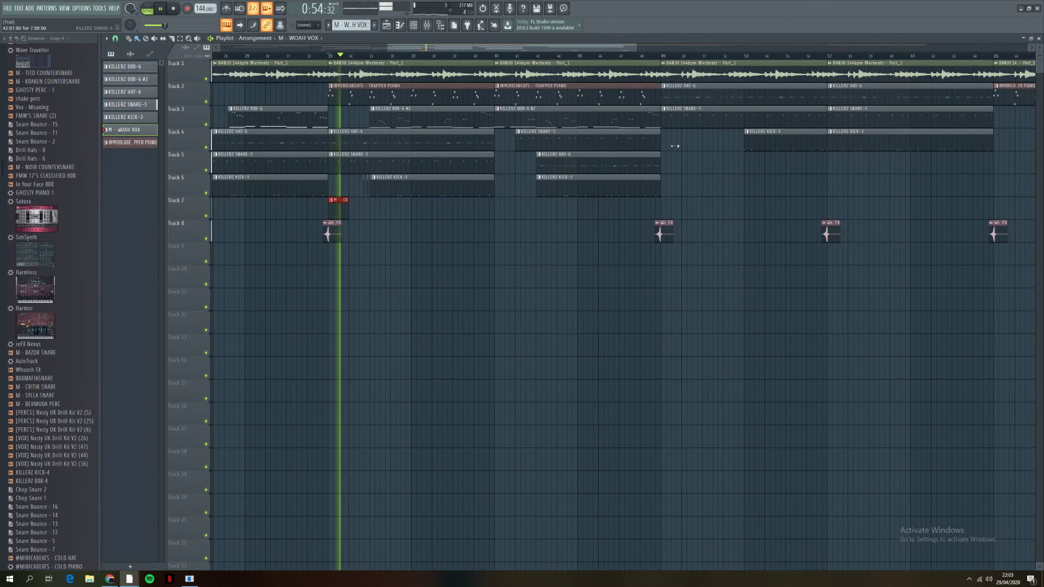
click(664, 56)
click(812, 55)
Step: Add a KILLERZ 808-6 clip on Track 5 at bar 57 and listen back
click(140, 69)
key(space)
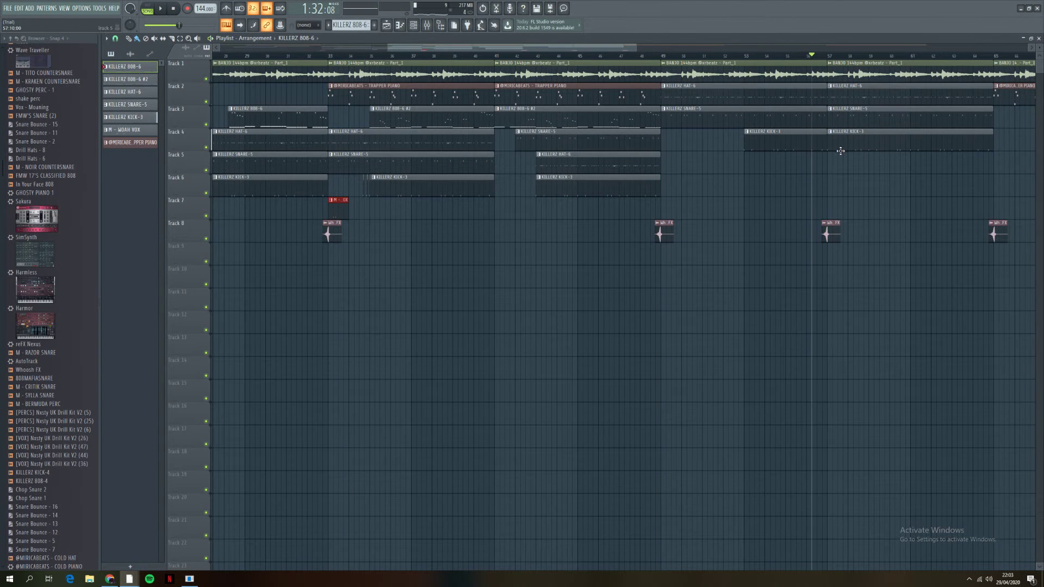
click(831, 165)
key(space)
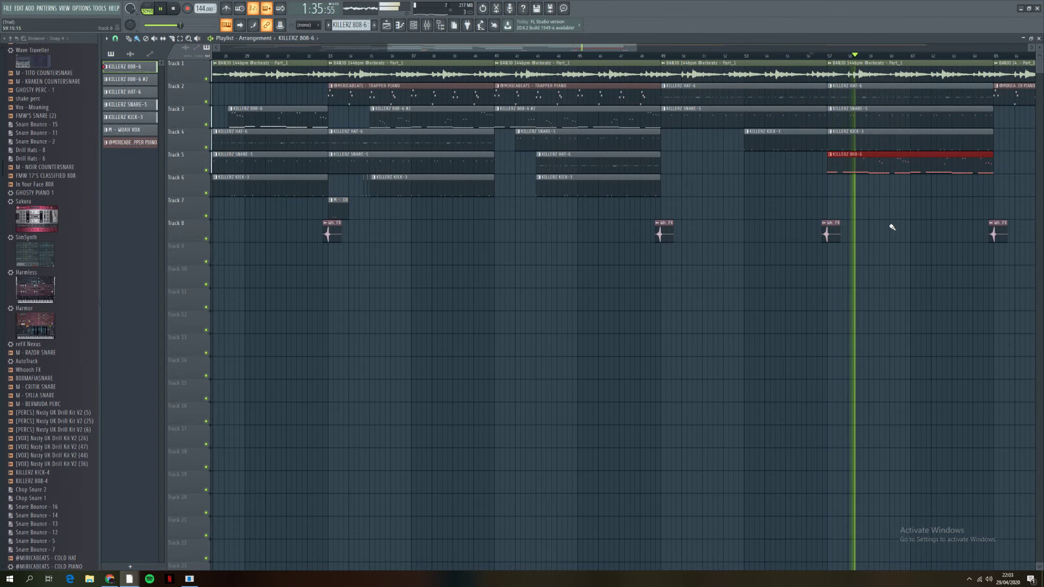
scroll(936, 288, down, 5)
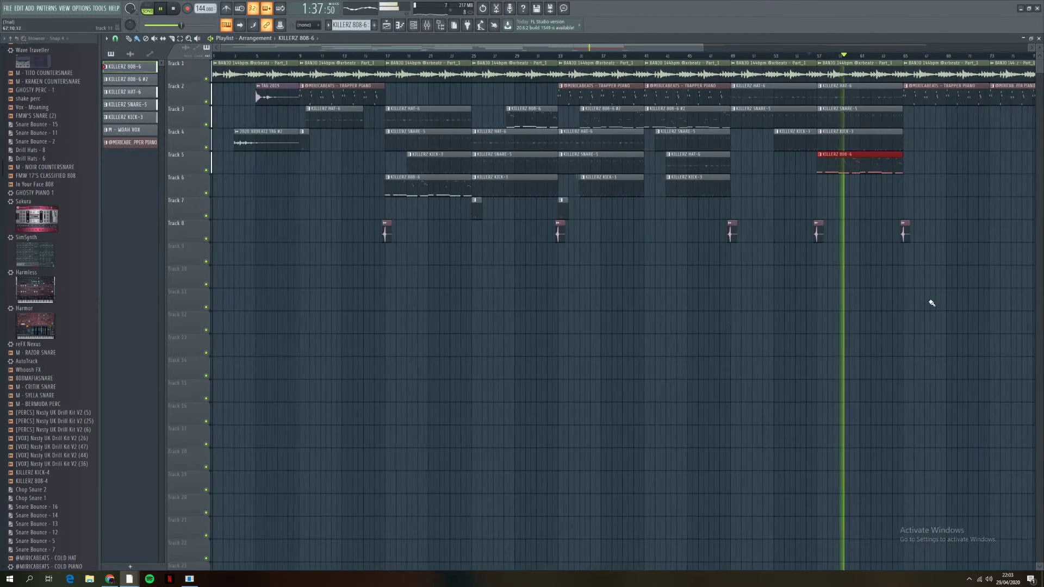
scroll(925, 272, up, 5)
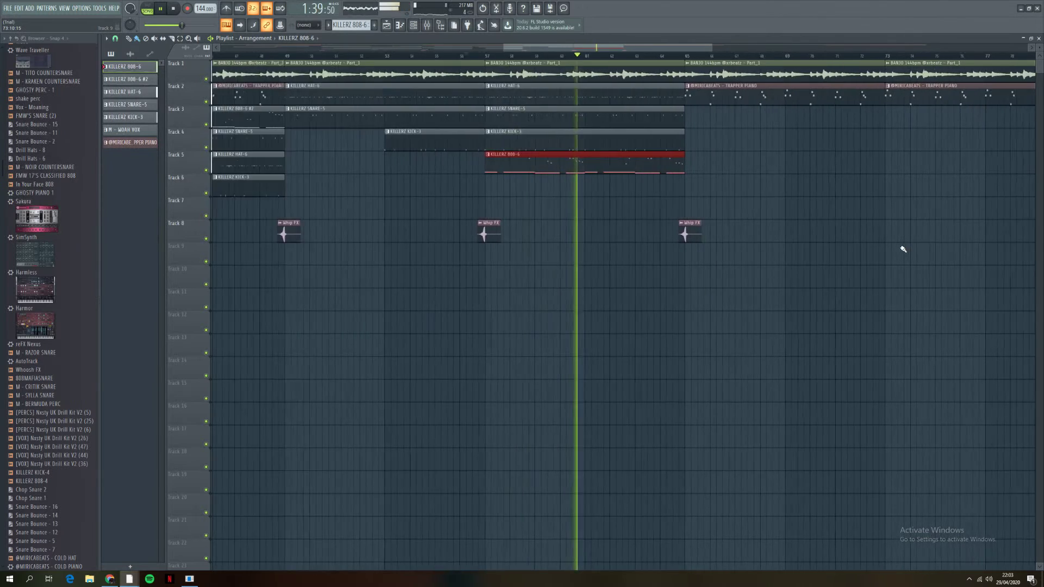
scroll(903, 248, up, 3)
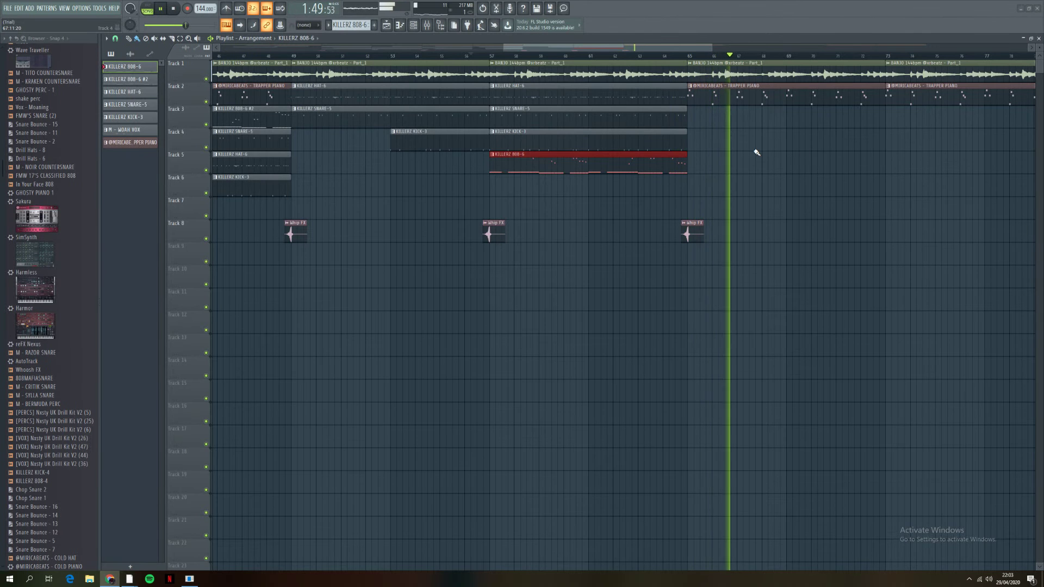
key(space)
scroll(768, 152, down, 5)
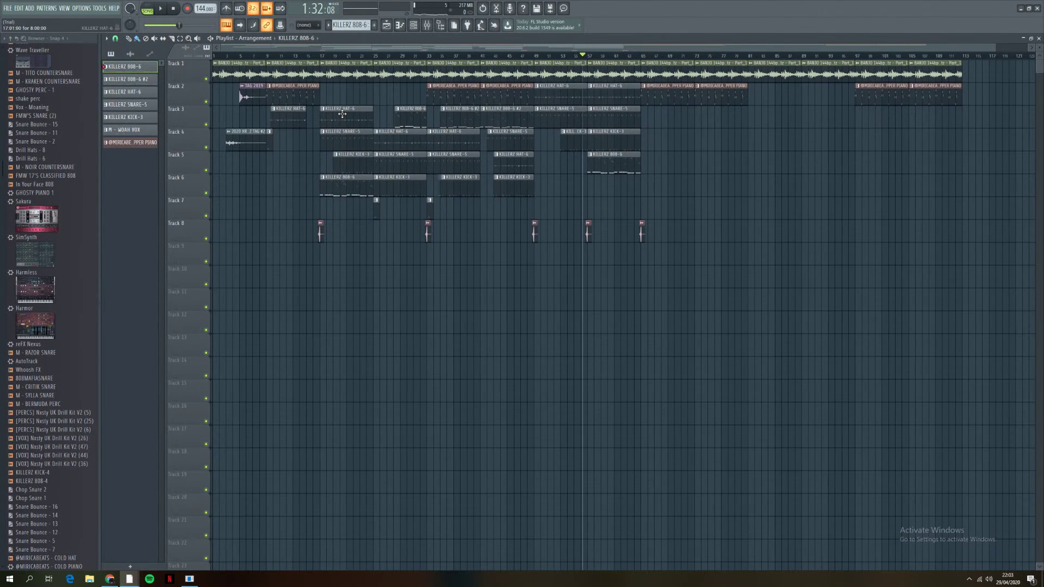
Step: Shift the clips on Tracks 3–7 up one track, then open the Mixer with F9
drag(325, 116, 412, 245)
key(Up)
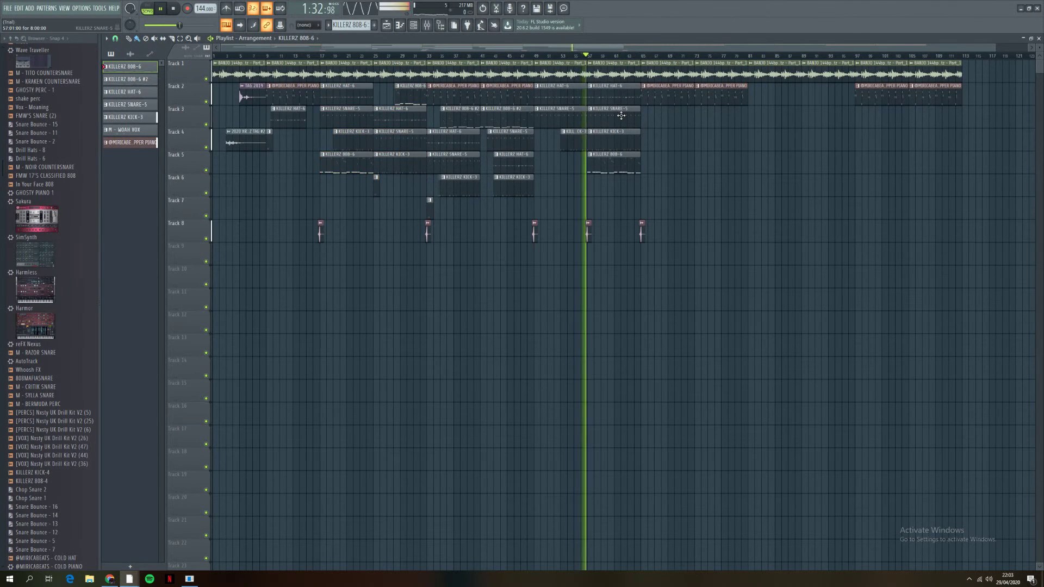
scroll(647, 130, up, 5)
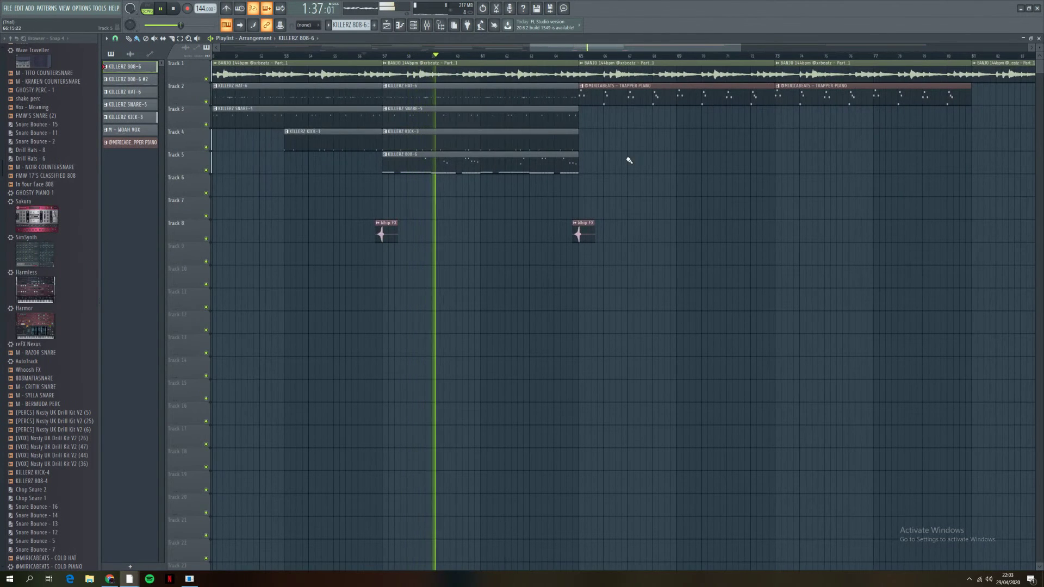
scroll(54, 299, up, 10)
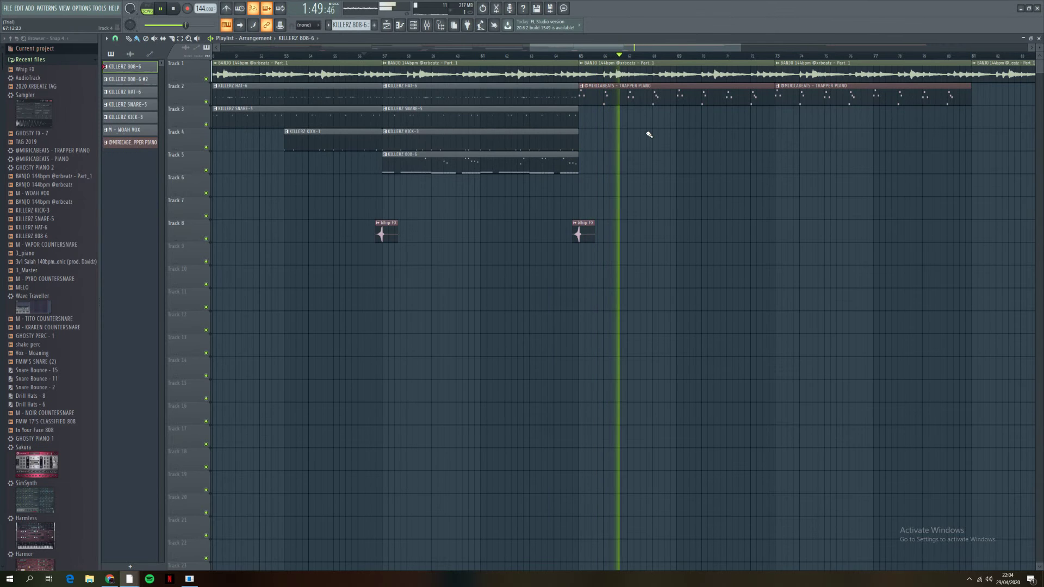
key(space)
key(F9)
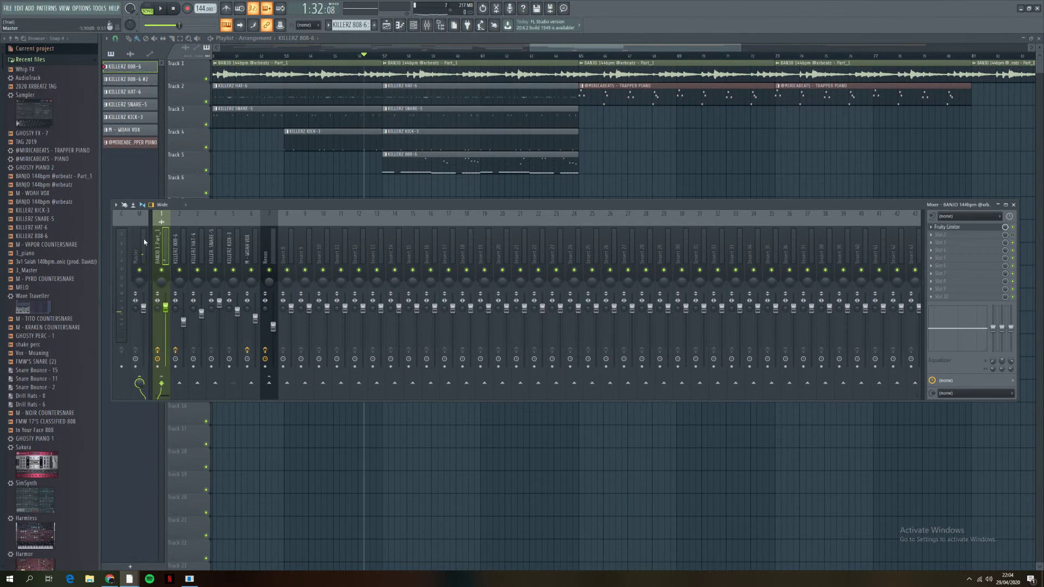
Step: Load Gross Beat on the Master with the 1 Beat Gate preset and automate its mute/solo switch
click(963, 230)
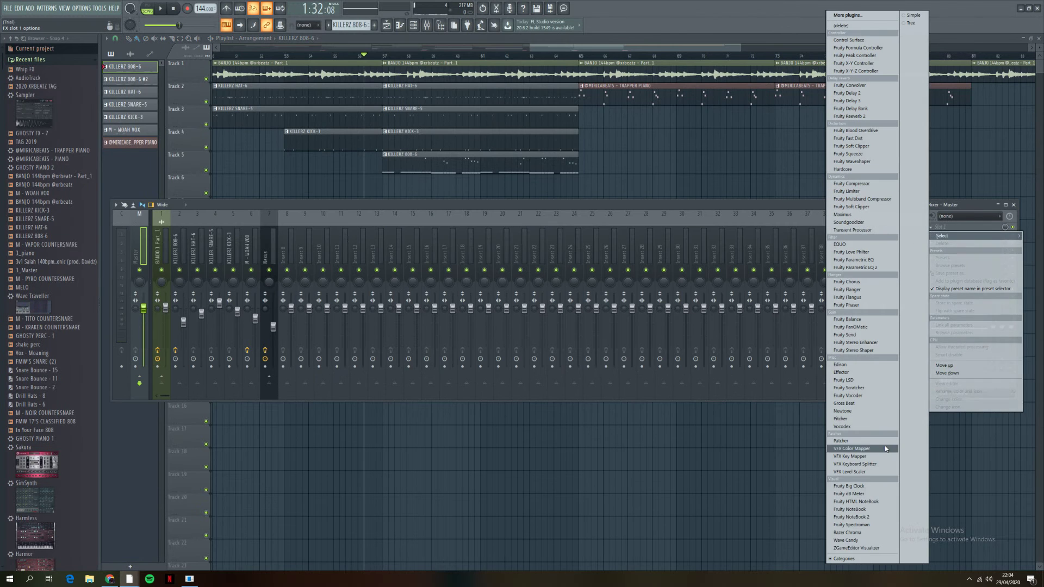
click(858, 407)
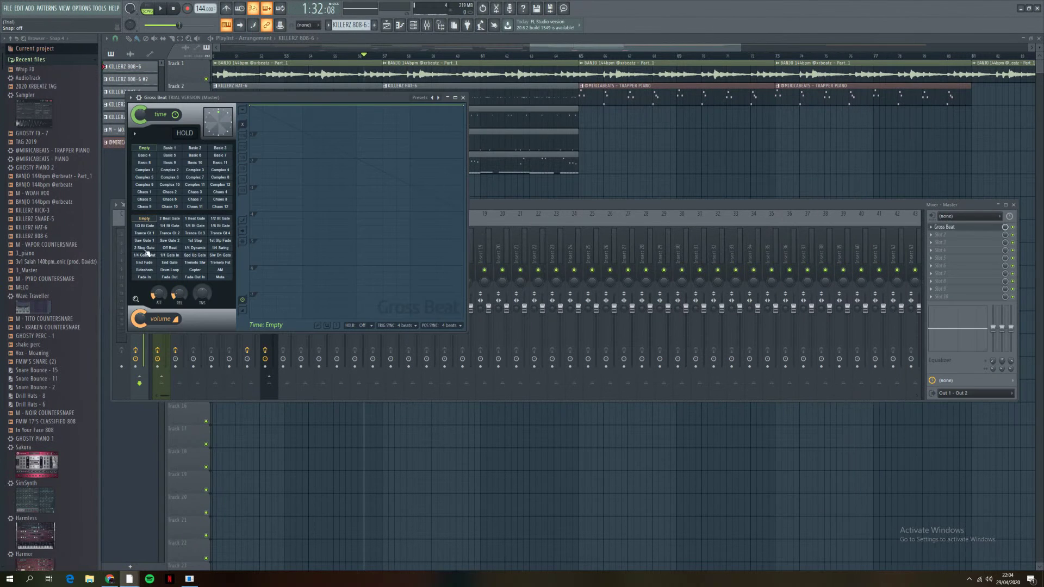
click(152, 234)
click(191, 221)
key(space)
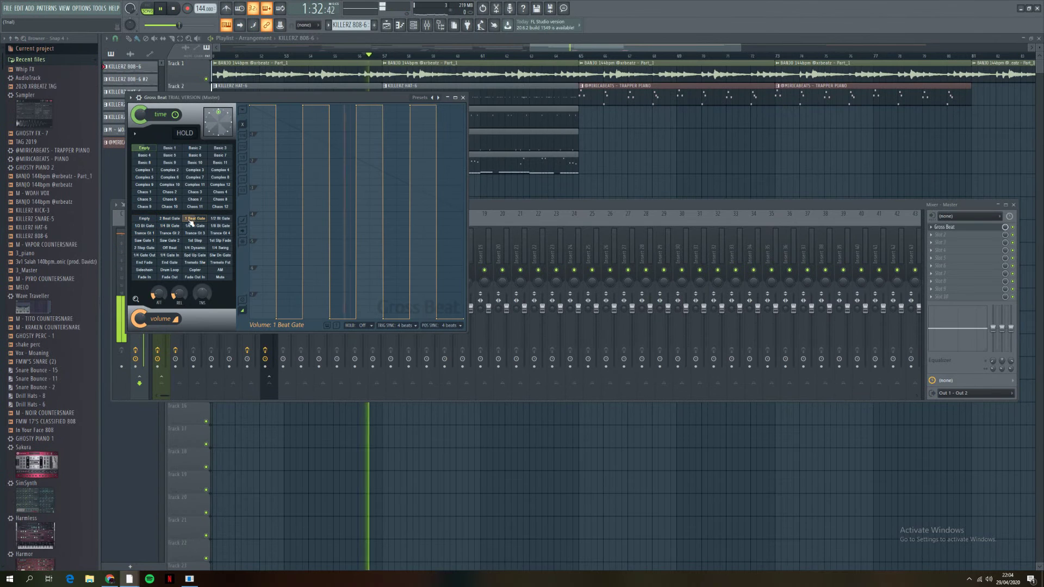
click(463, 97)
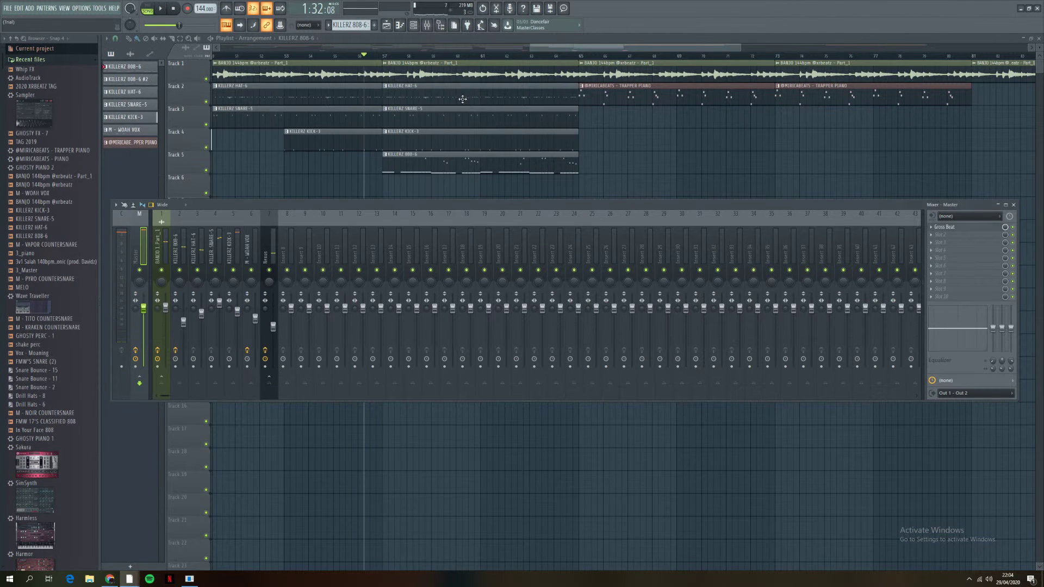
right_click(1013, 234)
click(996, 292)
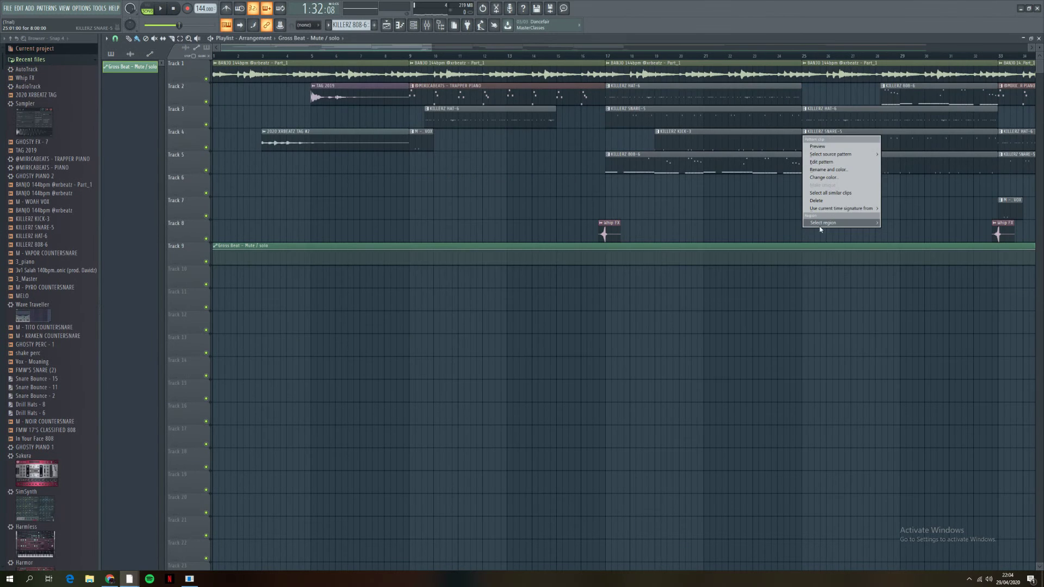
Step: Drag the Track 9 automation points to the bottom, leaving one short raised section, and play back
scroll(773, 254, down, 3)
drag(520, 48, 689, 52)
scroll(673, 94, up, 5)
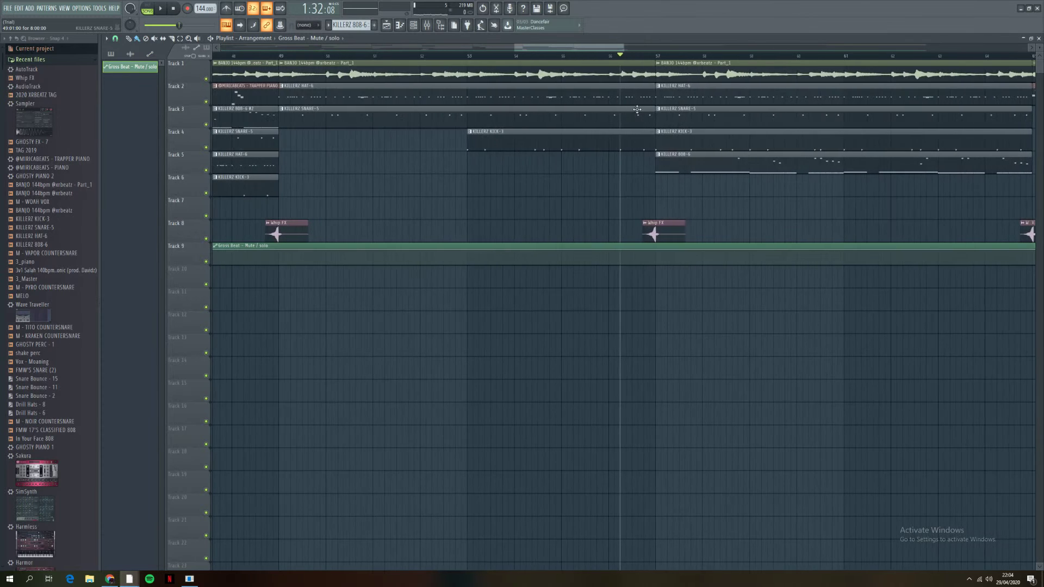
scroll(599, 53, right, 4)
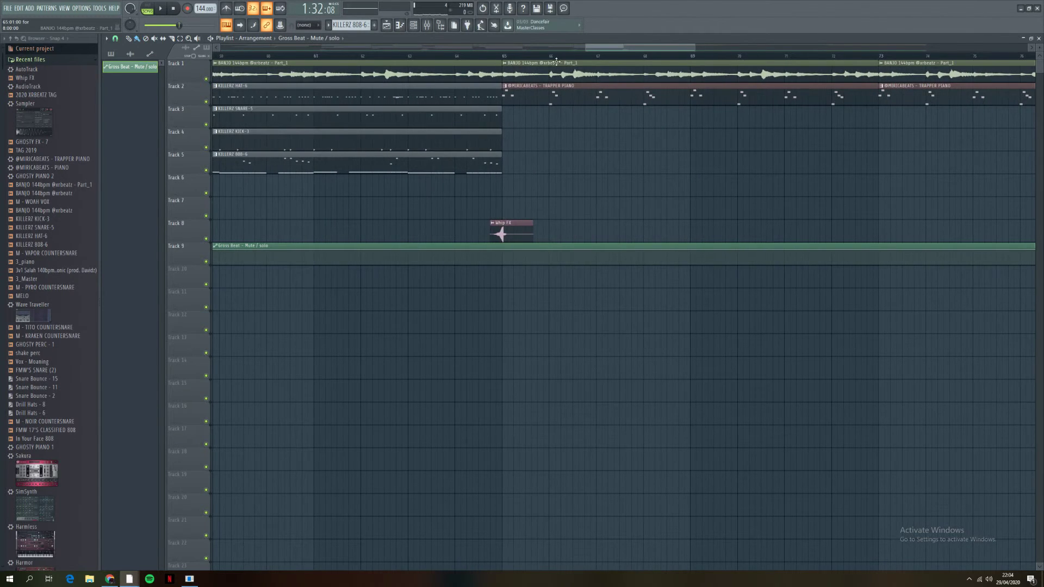
key(space)
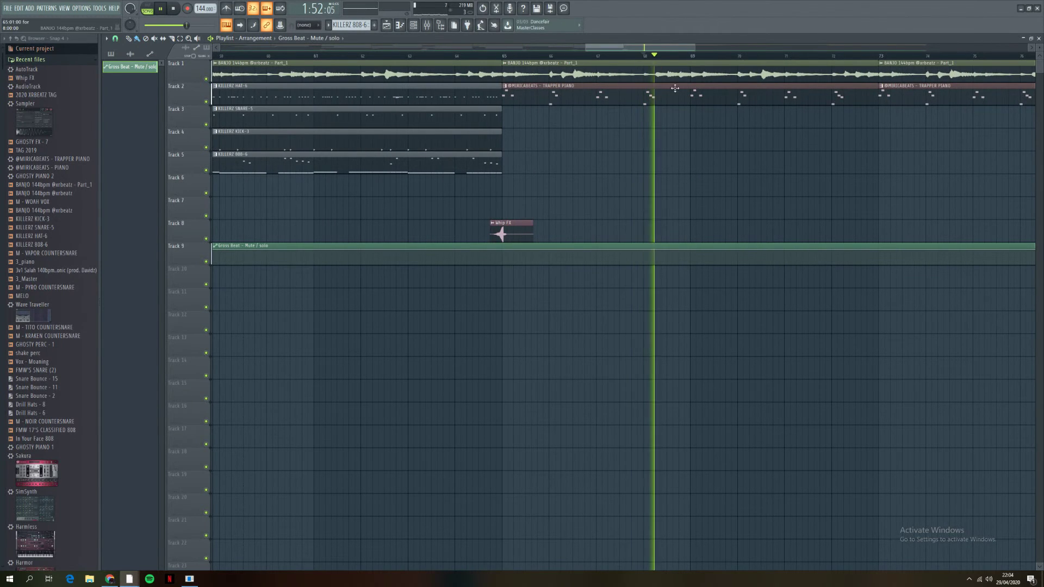
key(space)
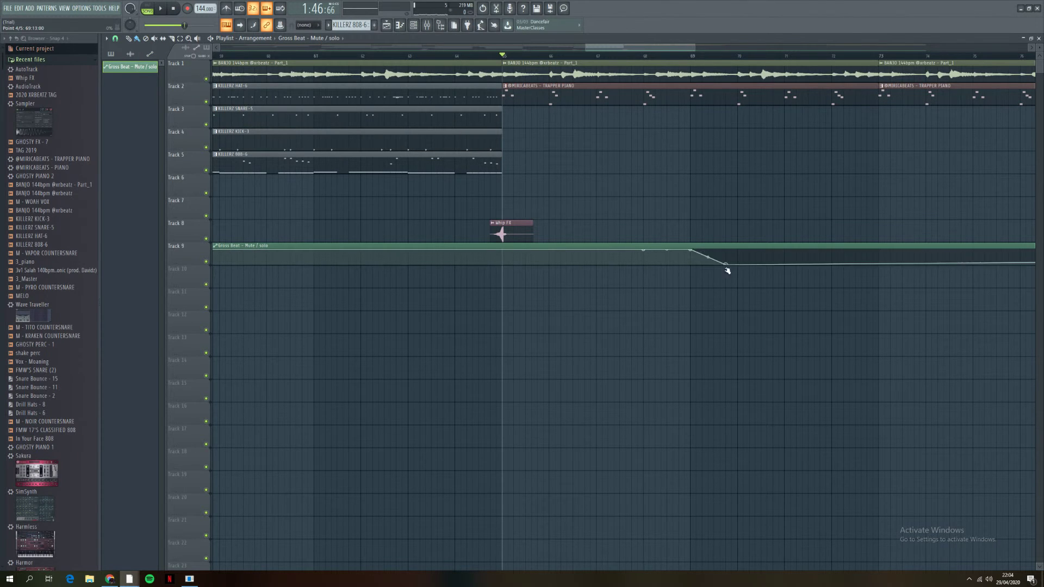
drag(607, 253, 640, 281)
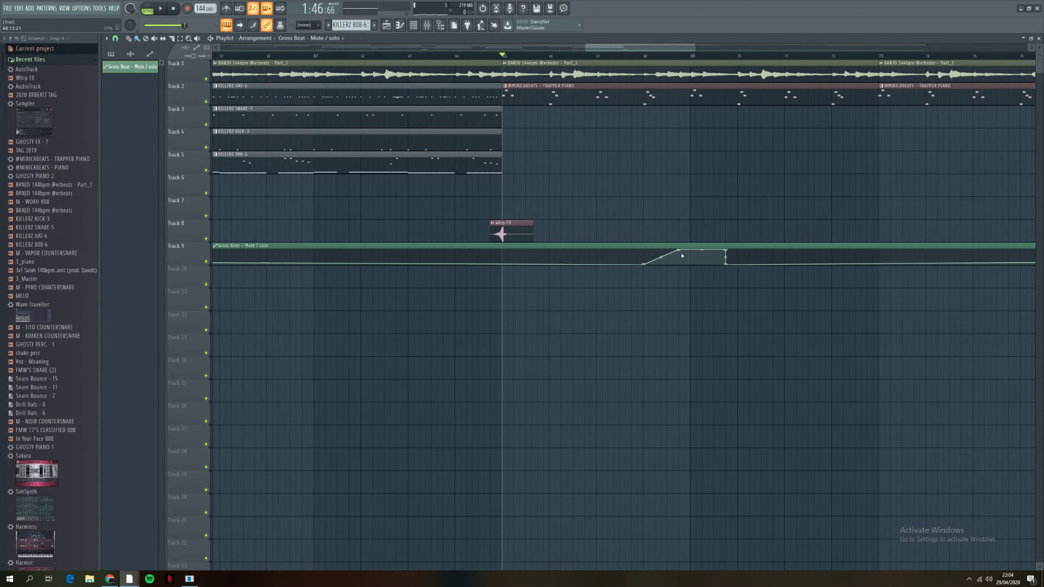
scroll(641, 315, down, 12)
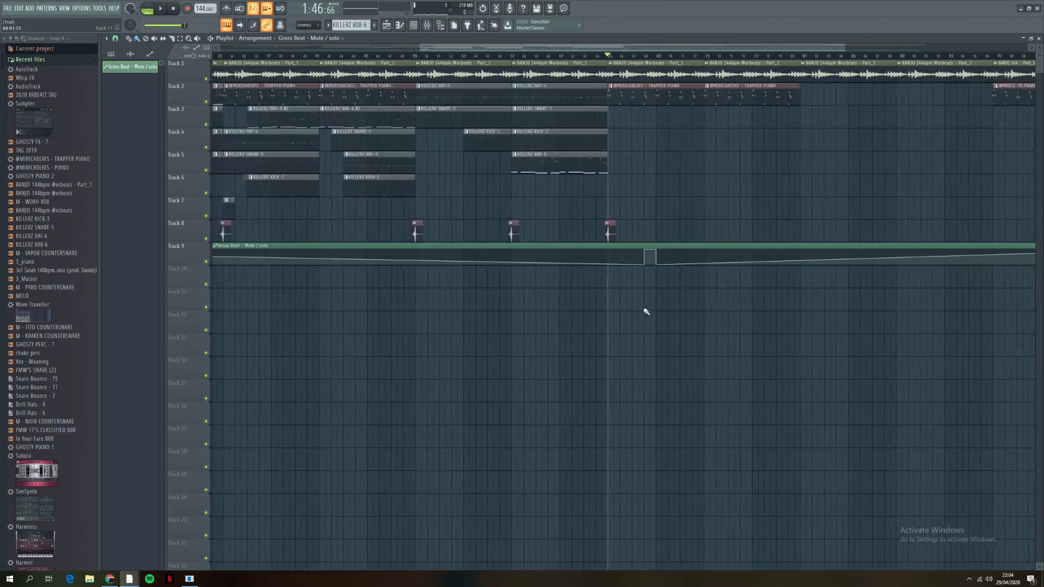
drag(220, 253, 207, 279)
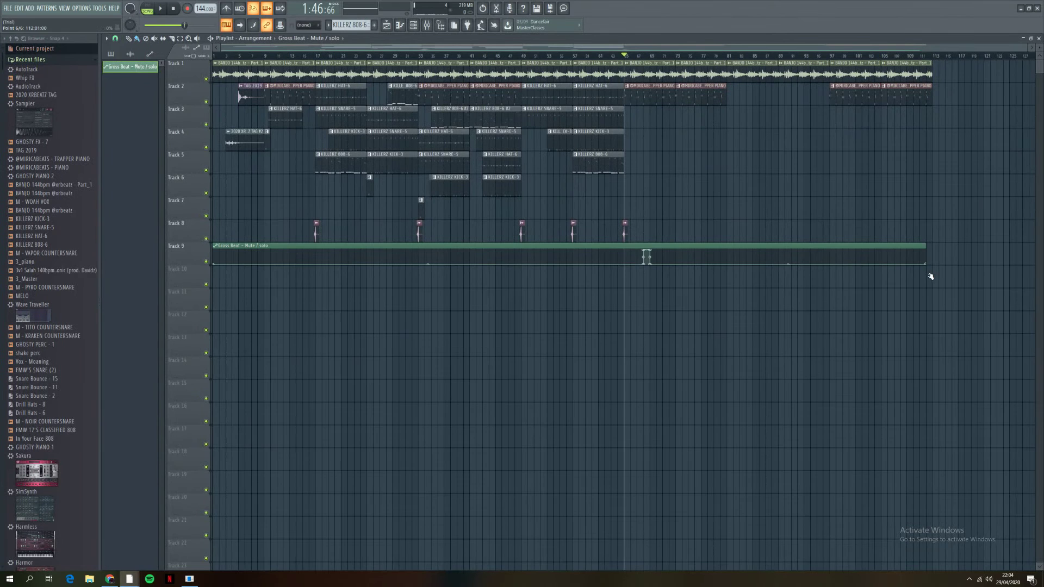
scroll(655, 288, up, 4)
key(space)
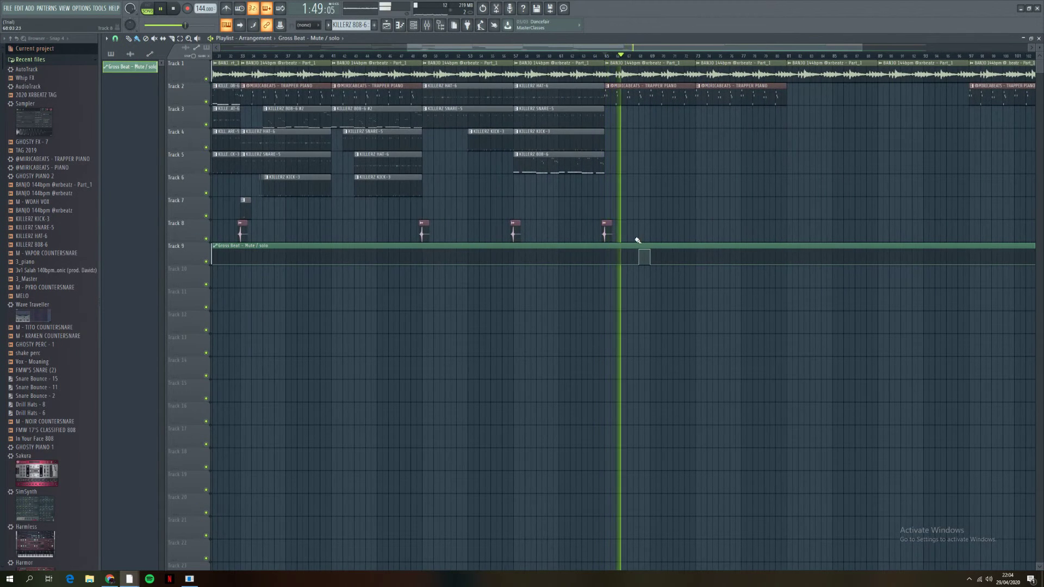
key(space)
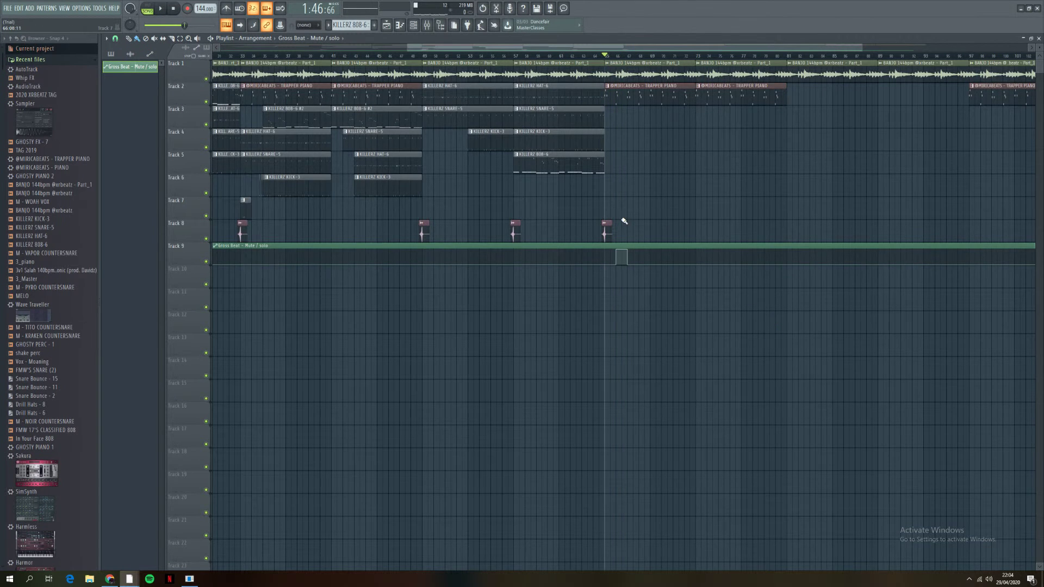
scroll(624, 222, down, 5)
Step: Place KILLERZ HAT-6, SNARE-5 and KICK-3 clips at bar 65
click(111, 54)
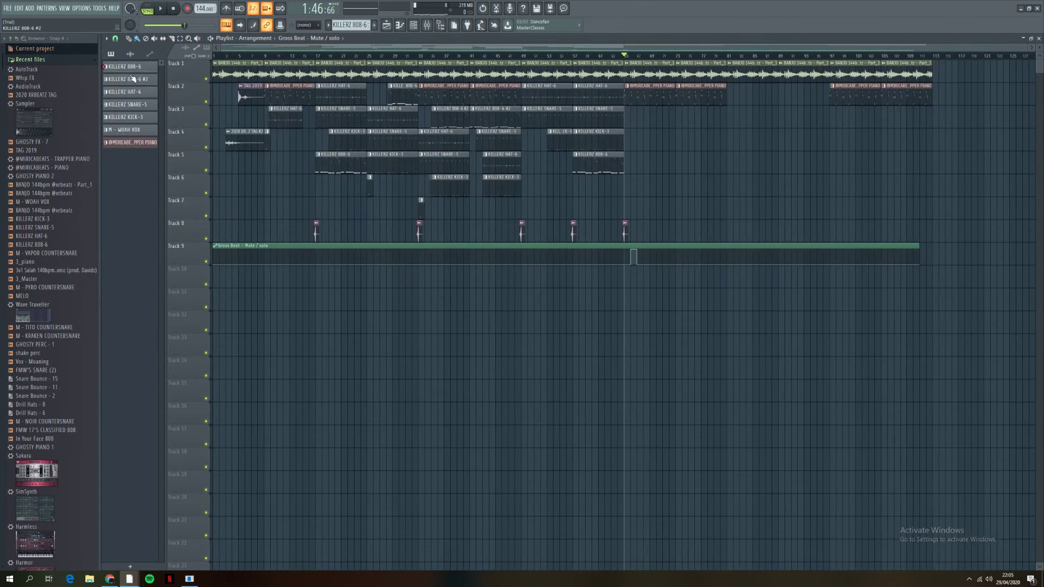
scroll(647, 134, up, 5)
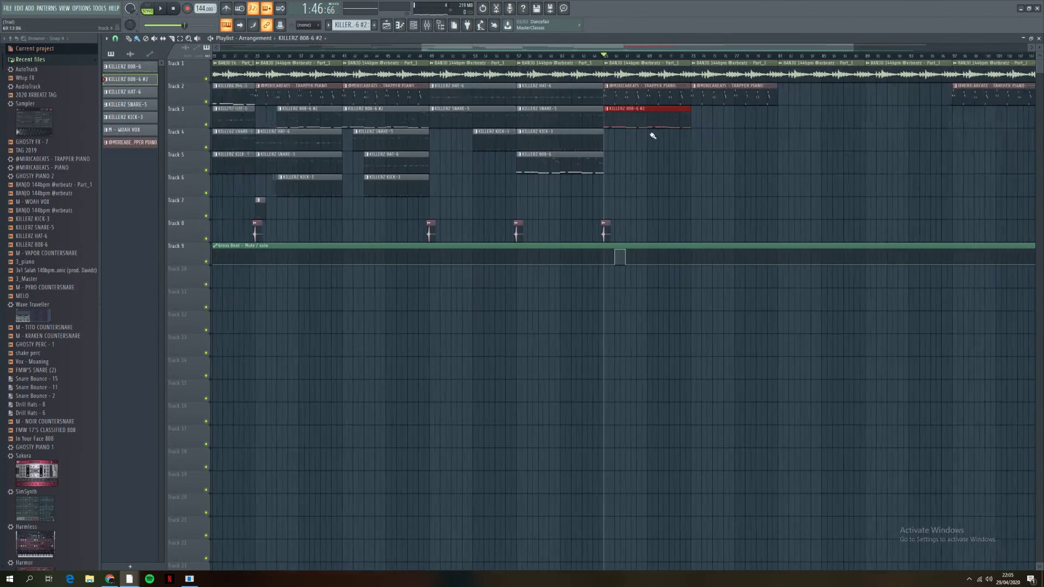
drag(148, 95, 635, 163)
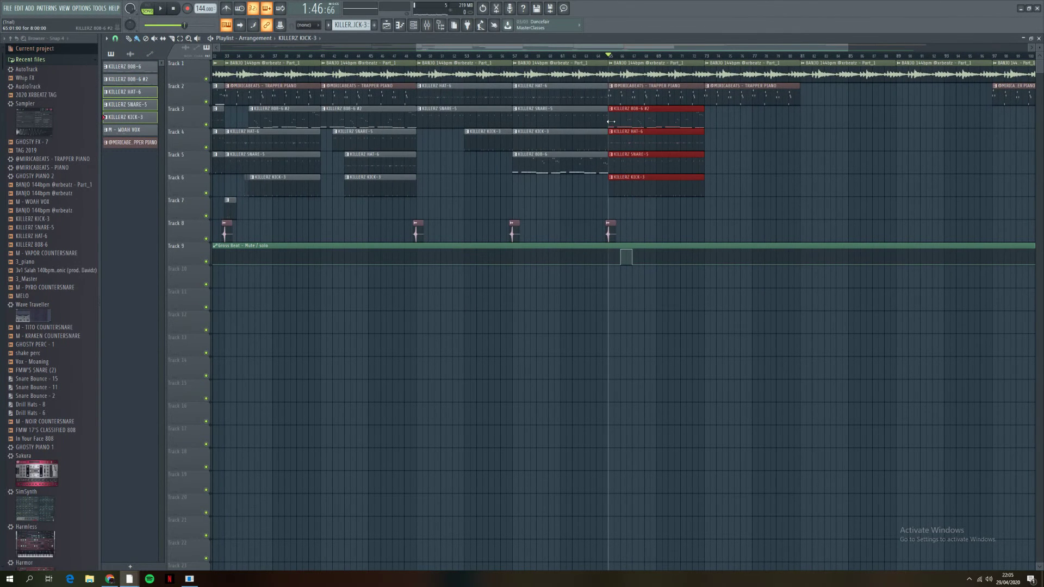
click(684, 221)
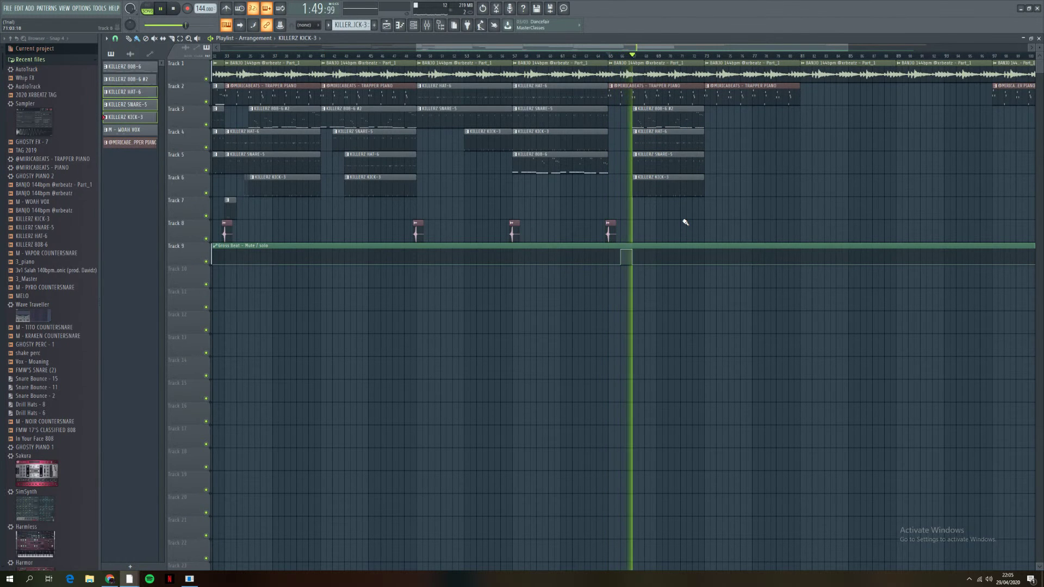
scroll(674, 217, up, 6)
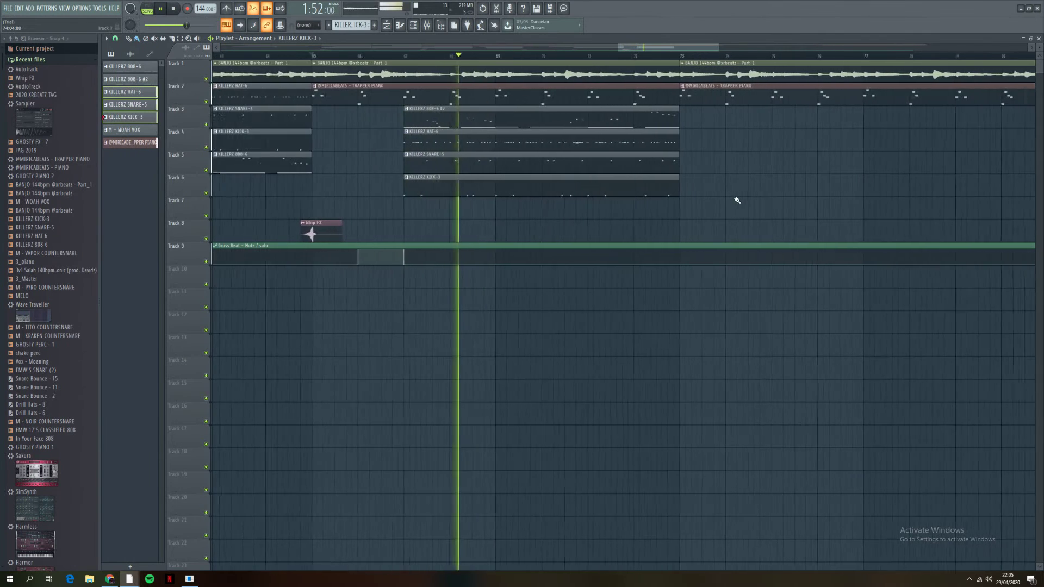
scroll(738, 200, up, 2)
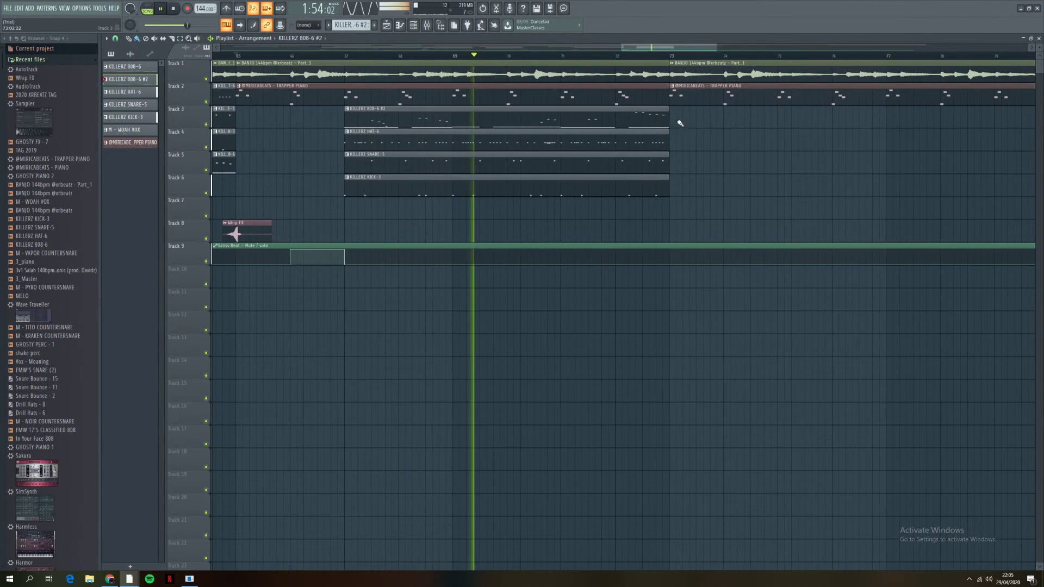
scroll(720, 223, down, 5)
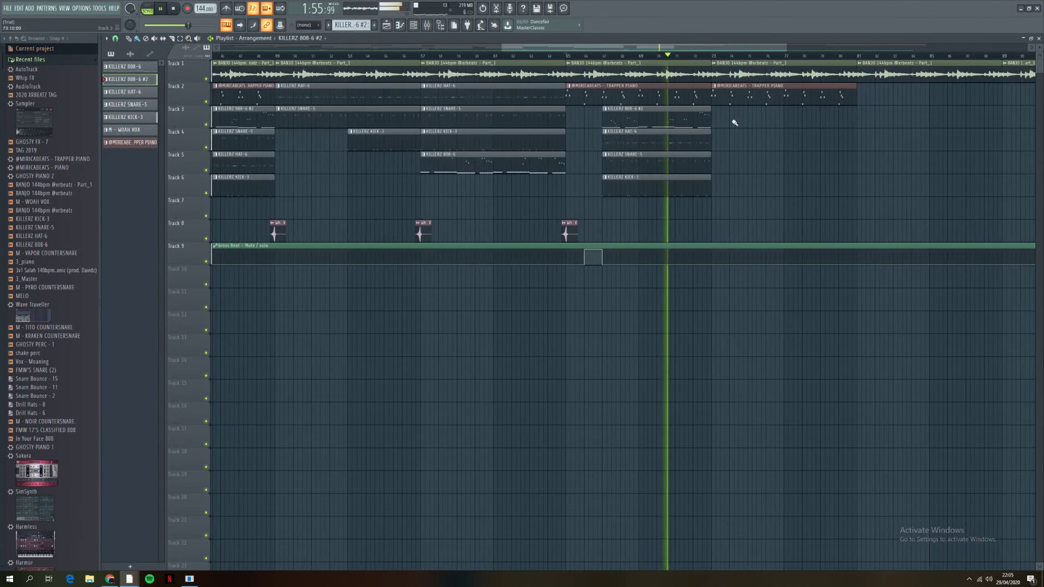
Step: Paint a KILLERZ 808-6 #2 clip on Track 3 and a HAT-6 clip on Track 4
mouse_move(713, 121)
mouse_down()
mouse_move(781, 123)
mouse_move(714, 118)
mouse_move(778, 142)
mouse_move(768, 139)
mouse_up()
click(689, 138)
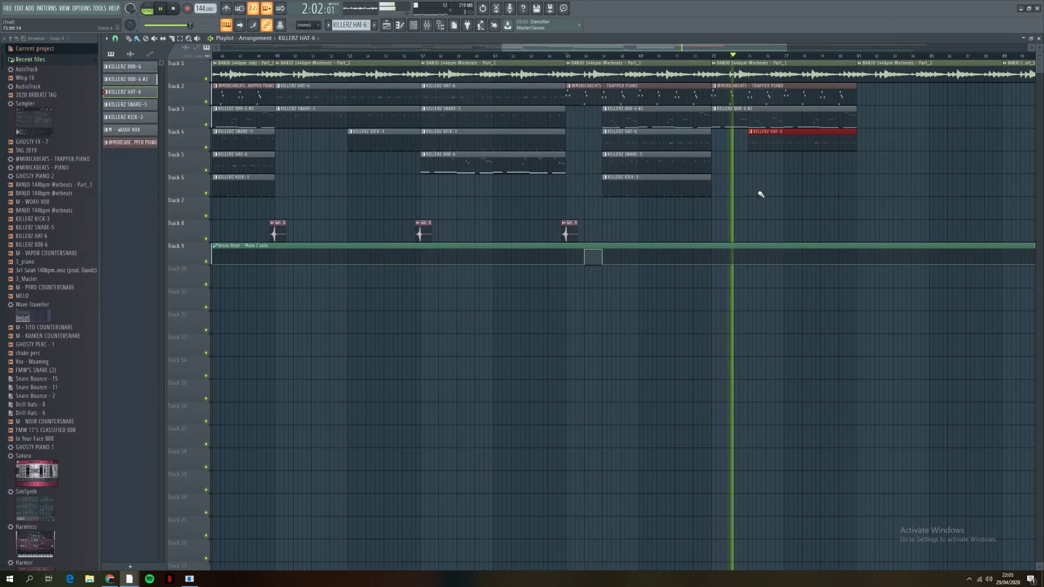
scroll(747, 191, down, 2)
scroll(749, 185, up, 3)
scroll(771, 196, down, 2)
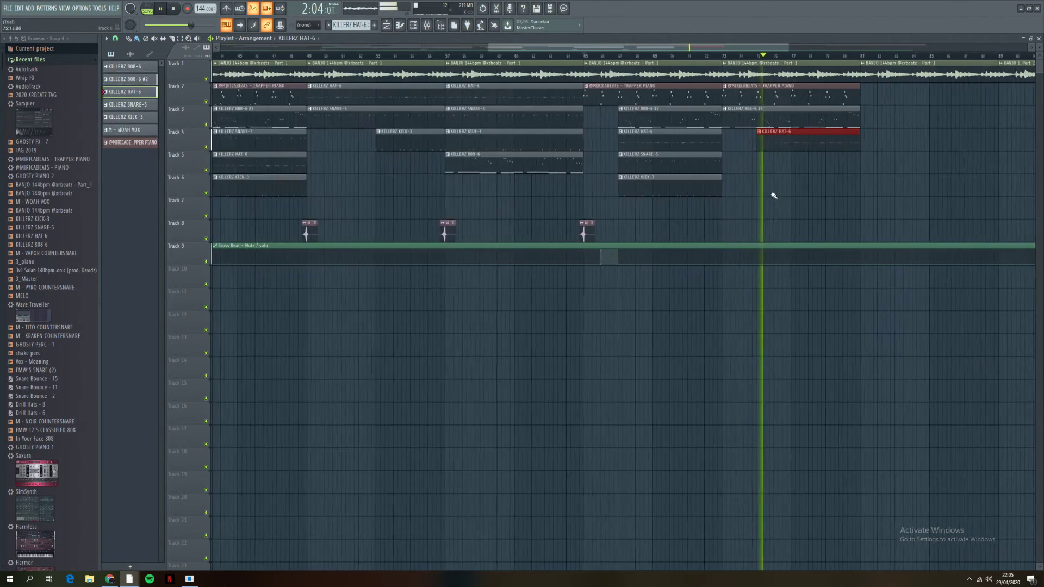
scroll(772, 196, down, 8)
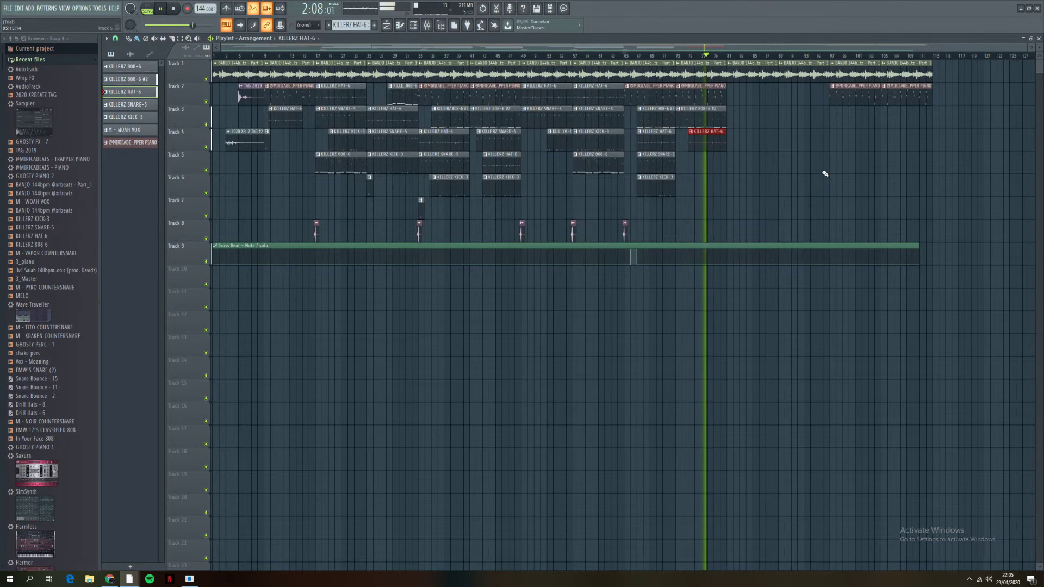
scroll(826, 172, up, 8)
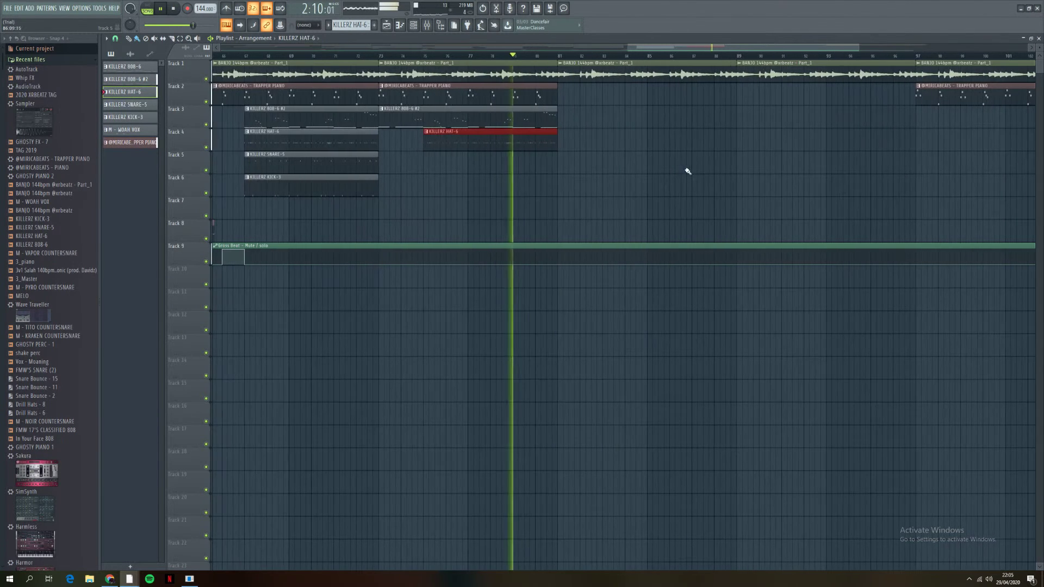
Step: Drag the KILLERZ HAT-6 drum clips into the arrangement at bar 81
click(130, 117)
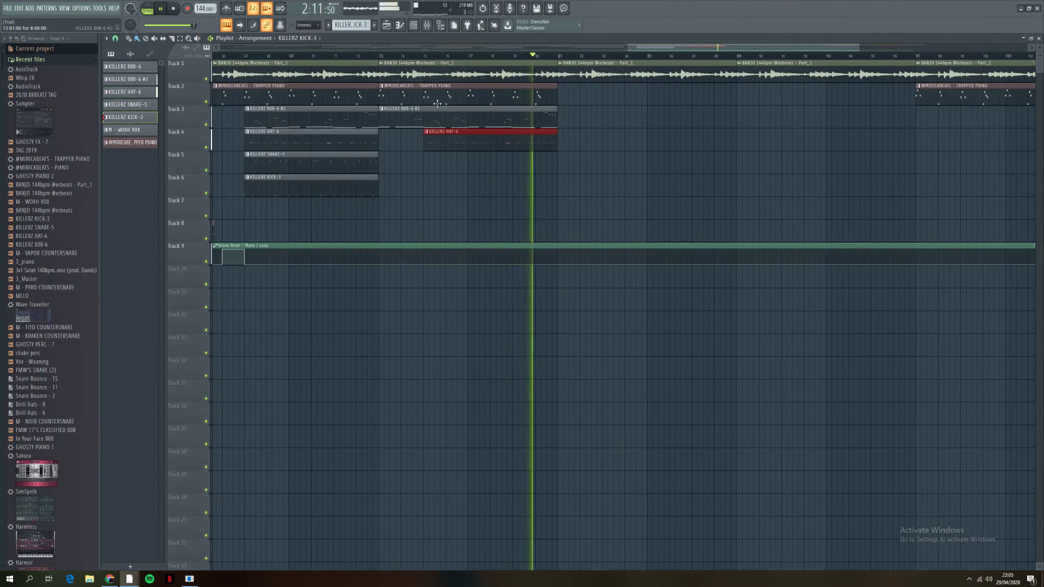
click(142, 93)
drag(143, 96, 571, 102)
right_click(687, 188)
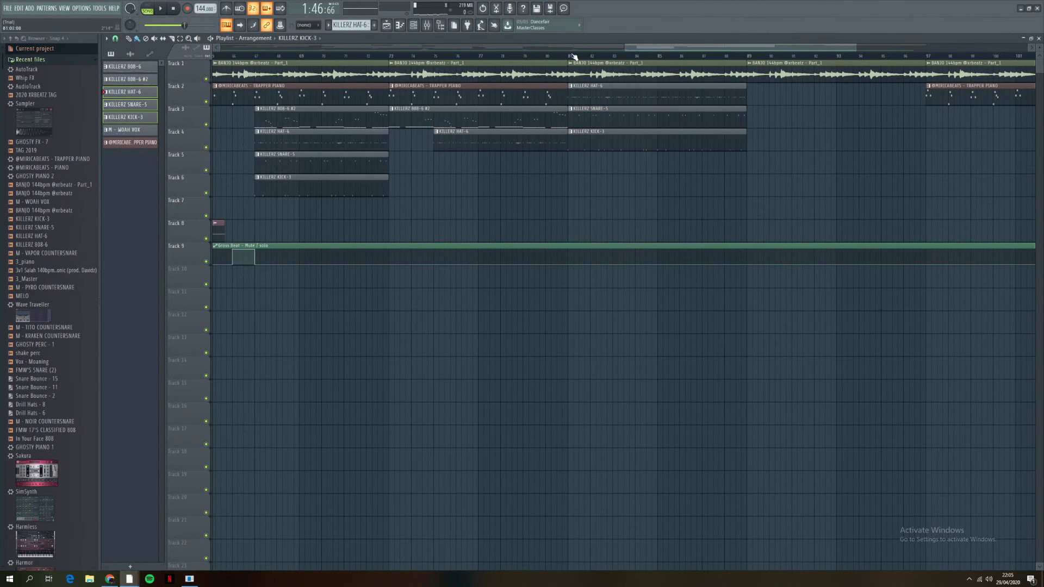
Step: Place a KILLERZ 808-6 clip on Track 5 at bar 81, trimmed to start near bar 82.7
click(125, 68)
click(571, 159)
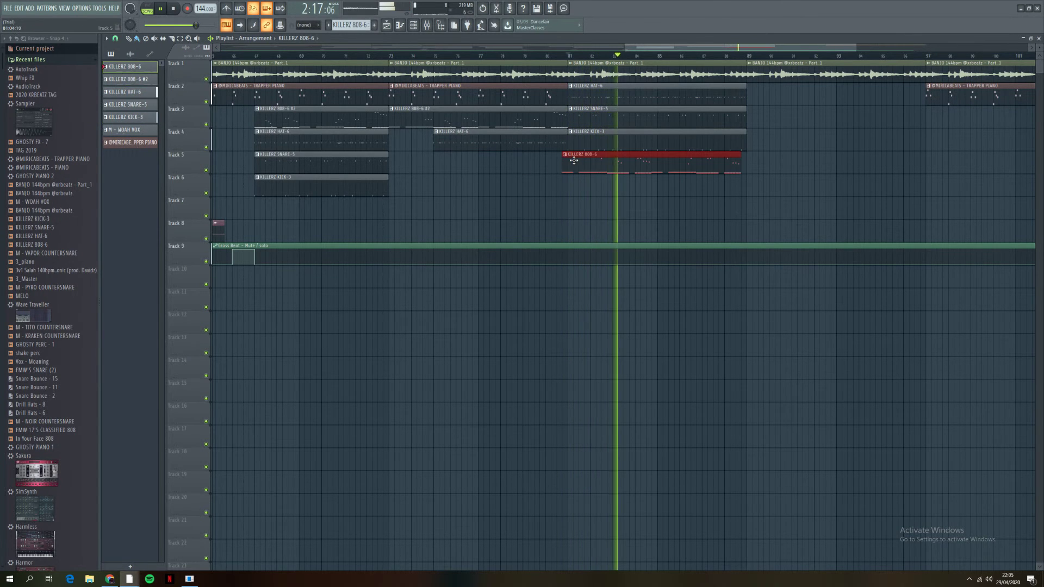
drag(569, 160, 607, 165)
key(space)
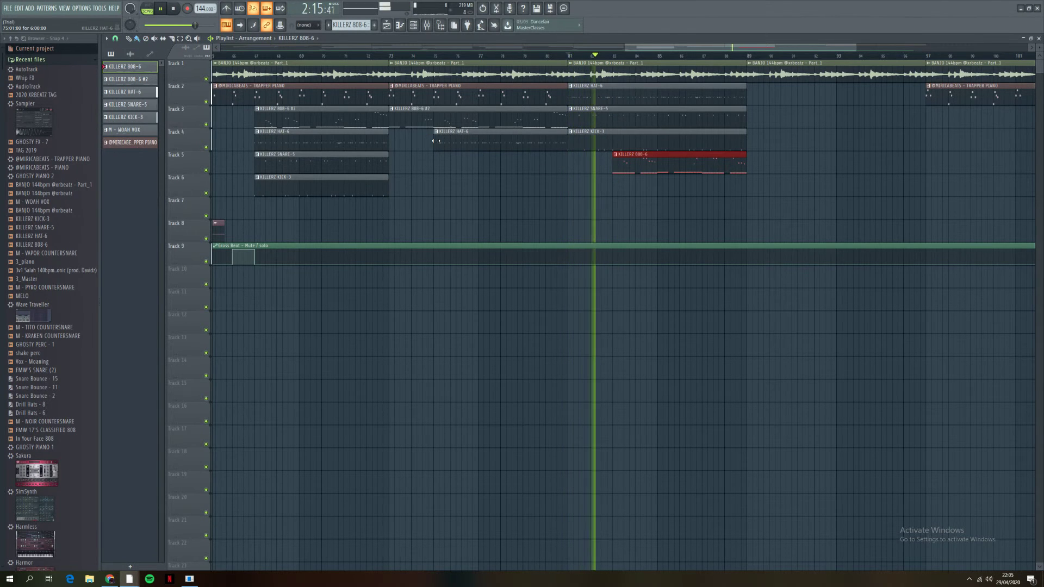
scroll(685, 215, down, 3)
scroll(688, 212, up, 3)
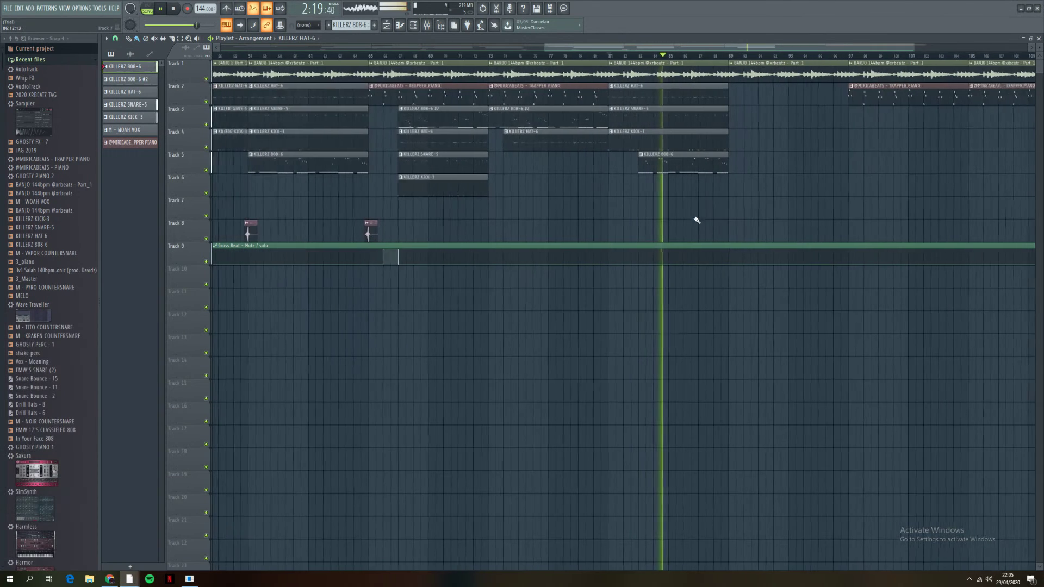
scroll(697, 220, down, 5)
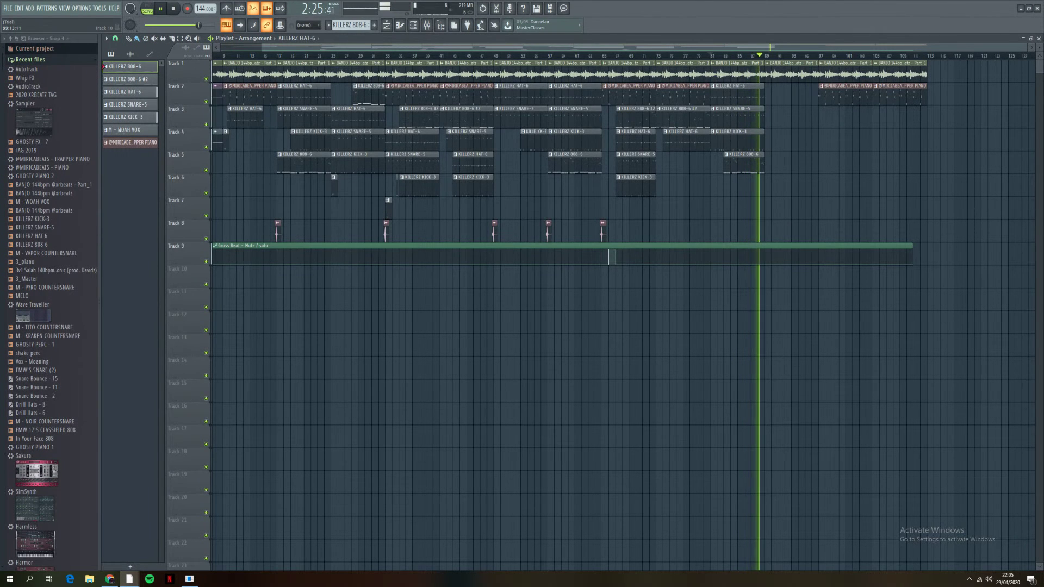
scroll(897, 298, up, 5)
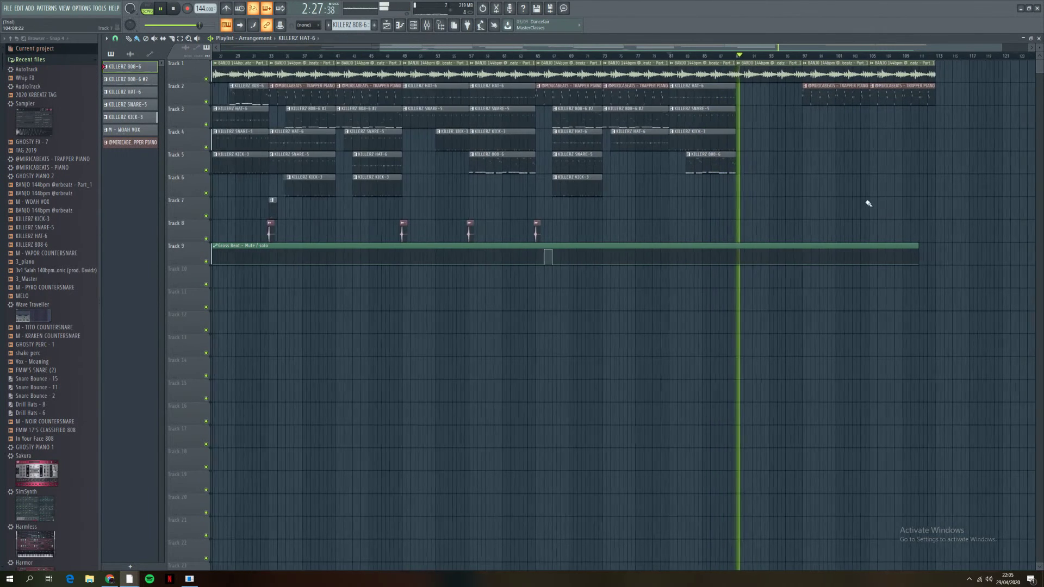
key(space)
scroll(621, 136, down, 5)
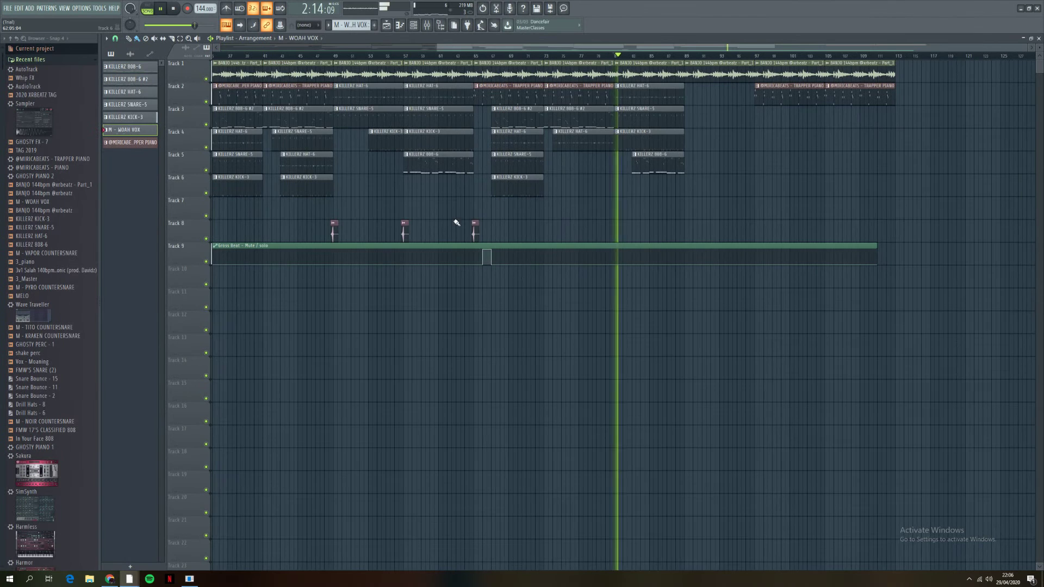
Step: Select the Whip FX sample and scroll through Track 8's later bars
click(474, 230)
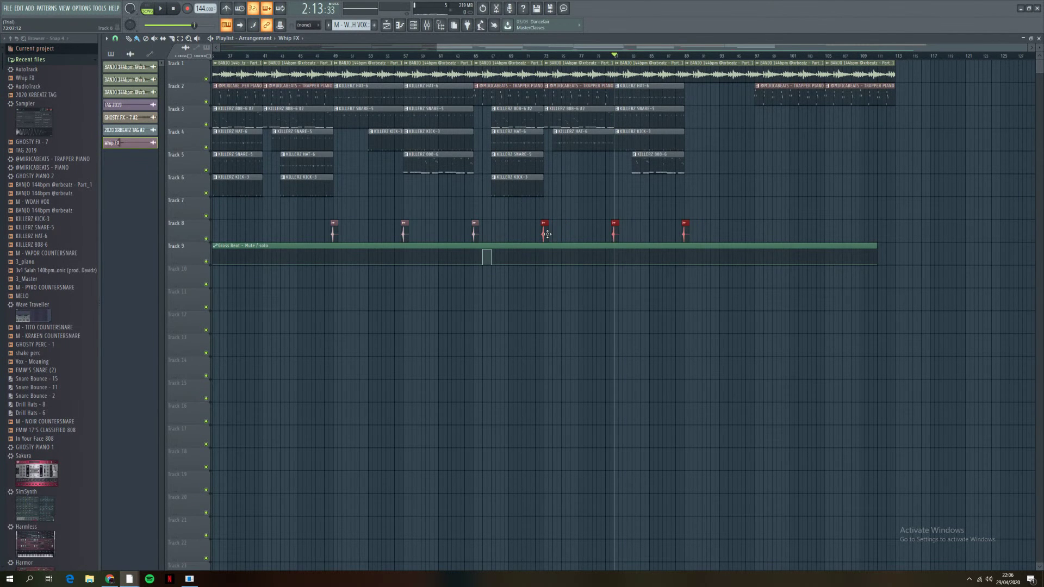
scroll(547, 234, up, 5)
scroll(553, 206, up, 2)
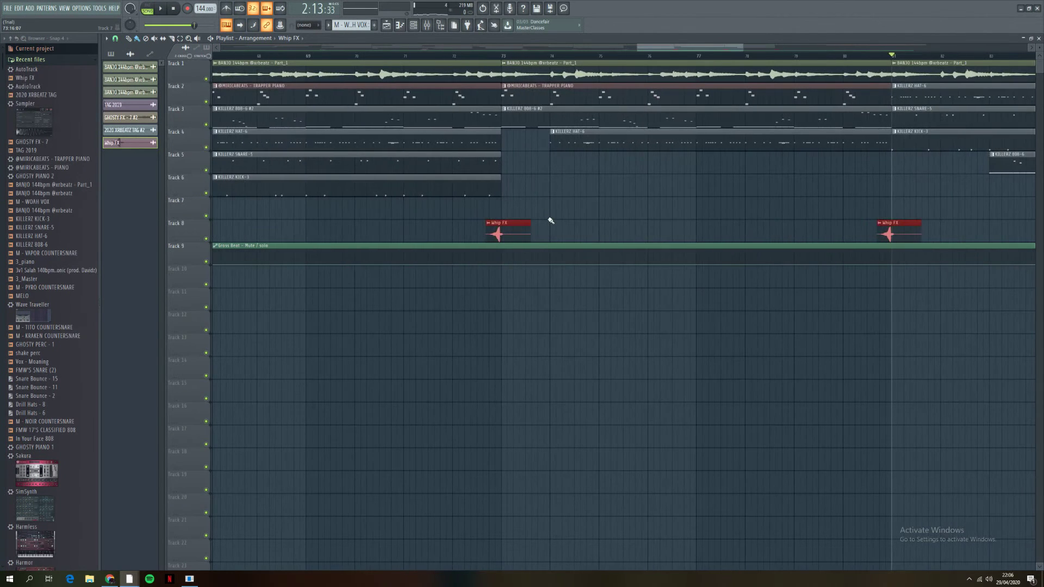
scroll(551, 221, down, 8)
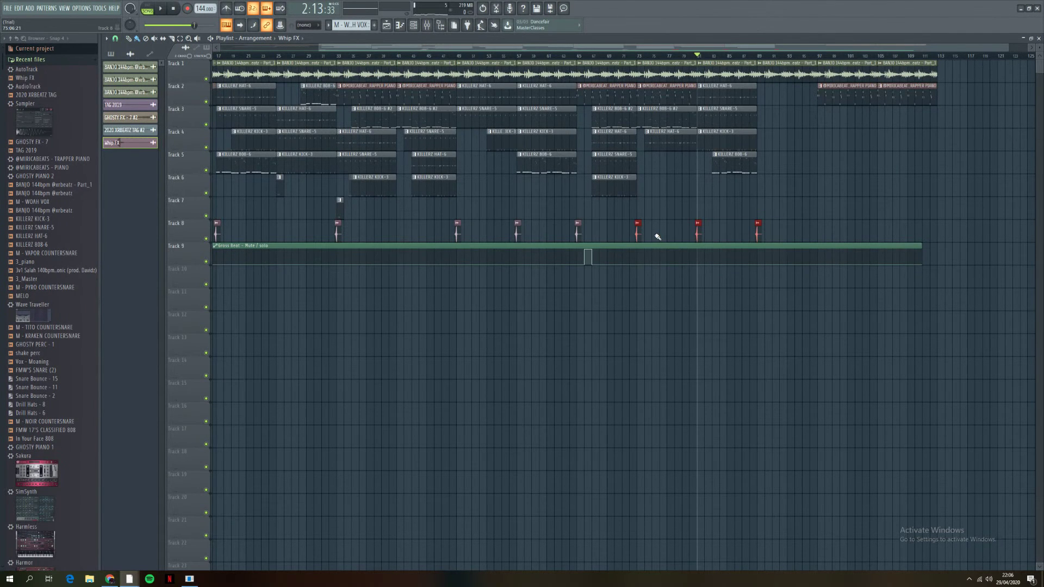
scroll(689, 235, up, 3)
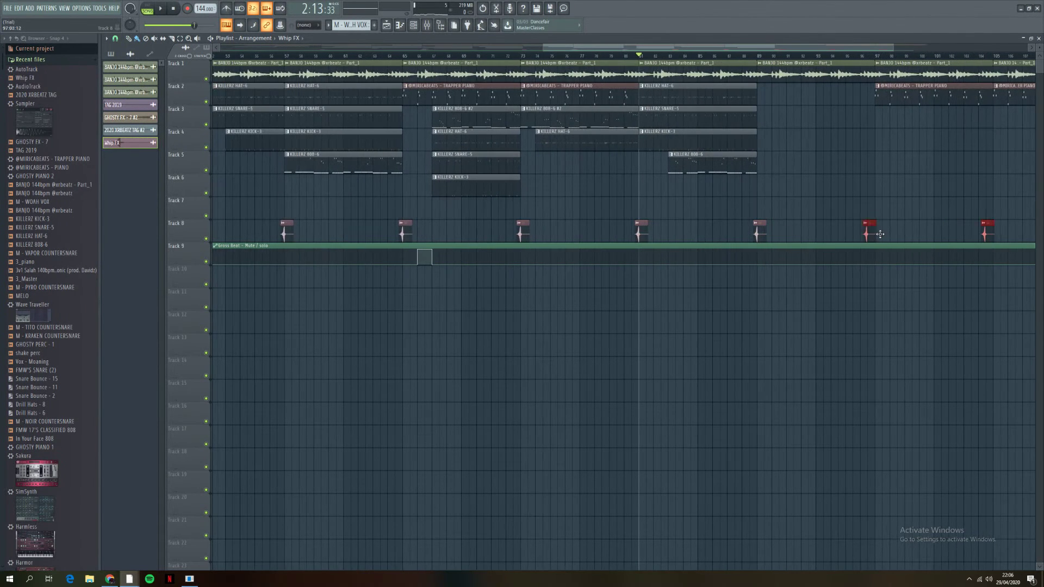
scroll(881, 235, up, 6)
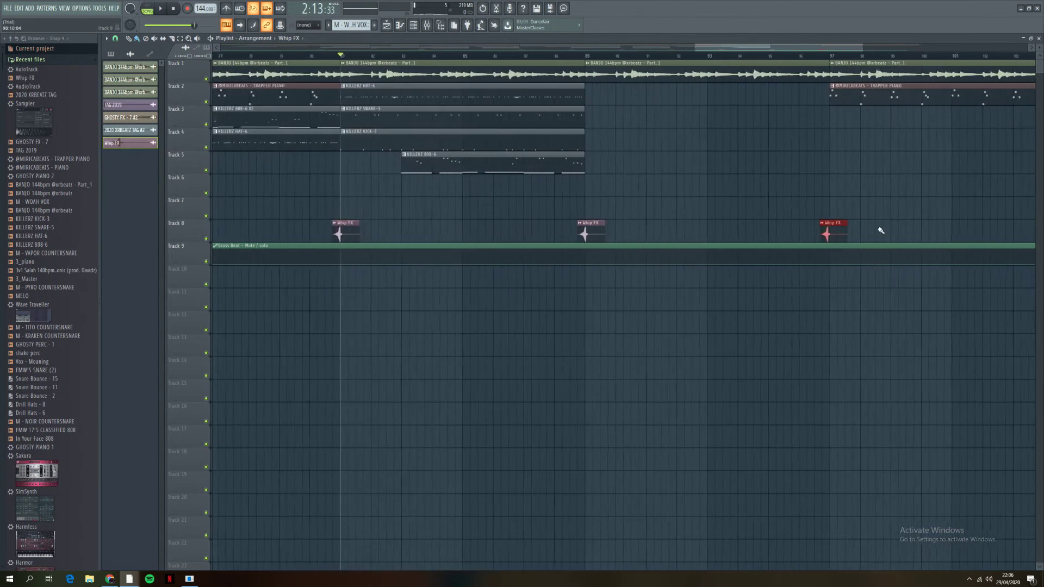
scroll(876, 226, up, 4)
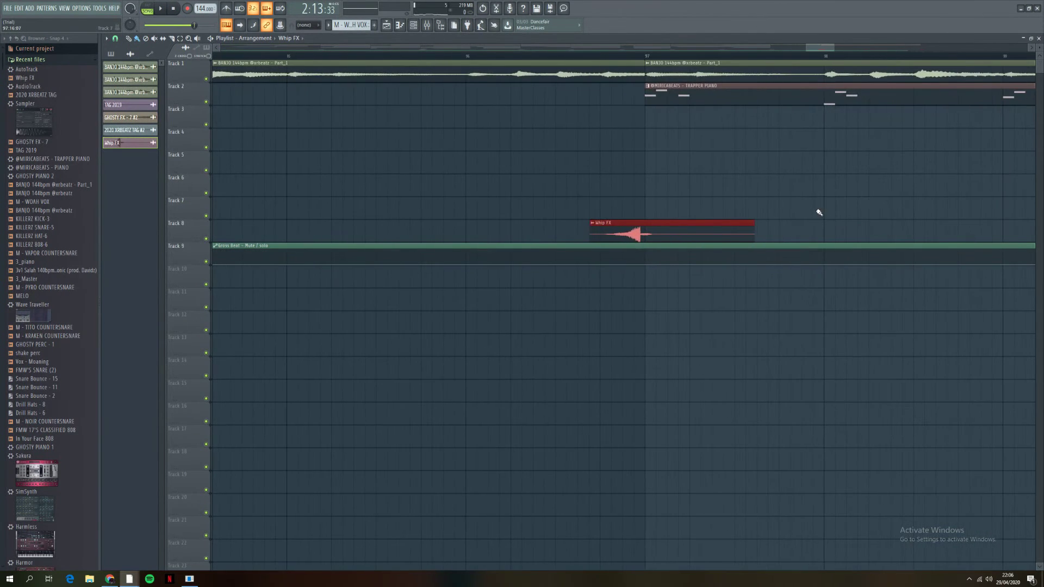
scroll(783, 167, down, 9)
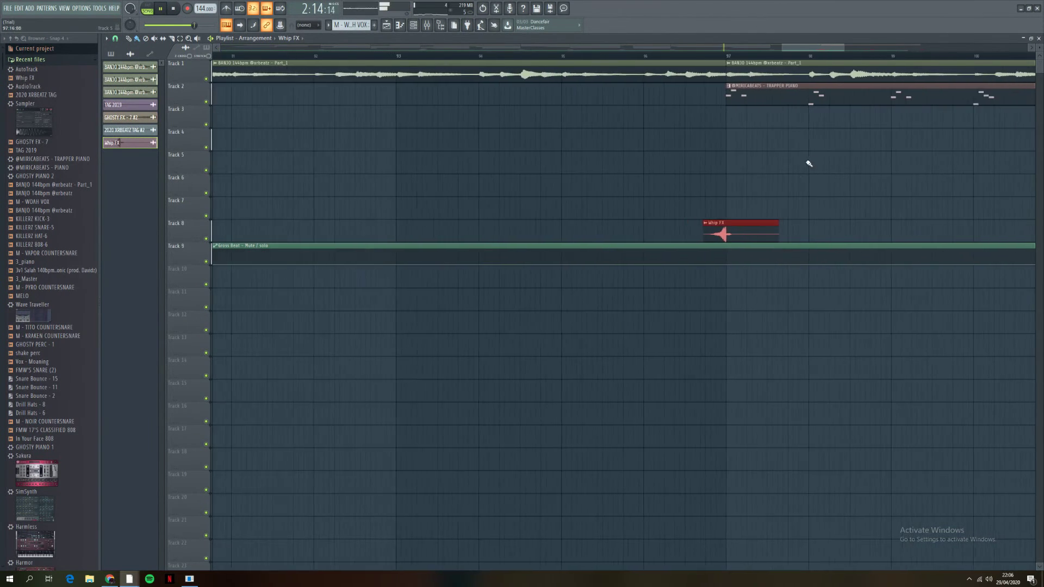
scroll(906, 120, down, 2)
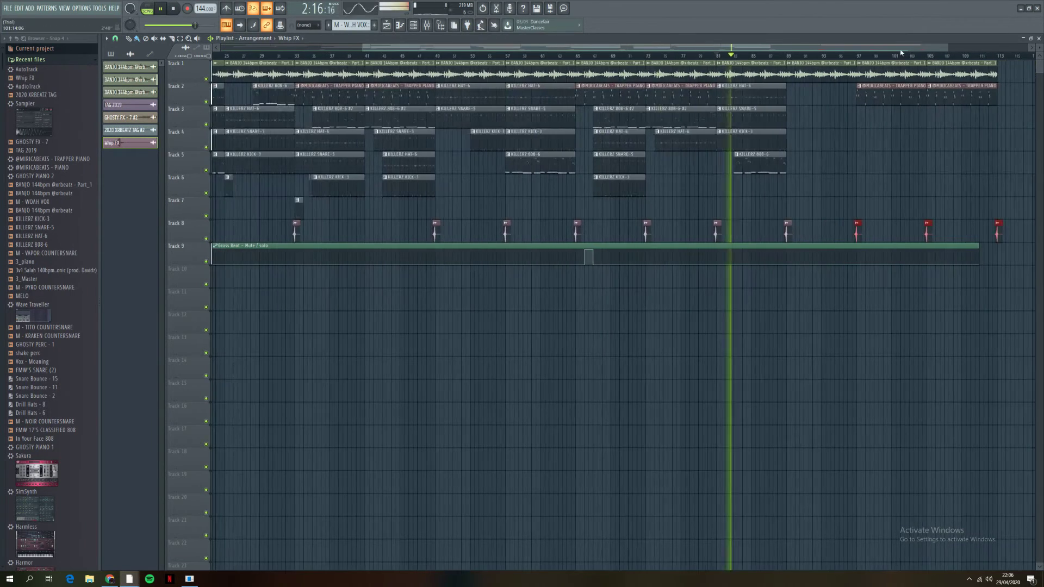
scroll(923, 225, up, 2)
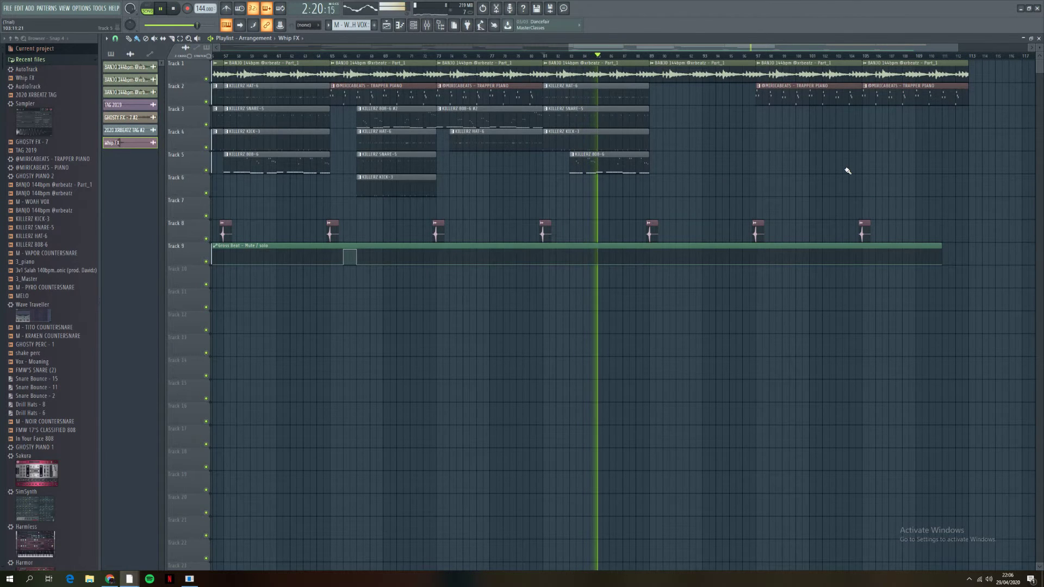
scroll(649, 161, up, 2)
scroll(649, 161, up, 1)
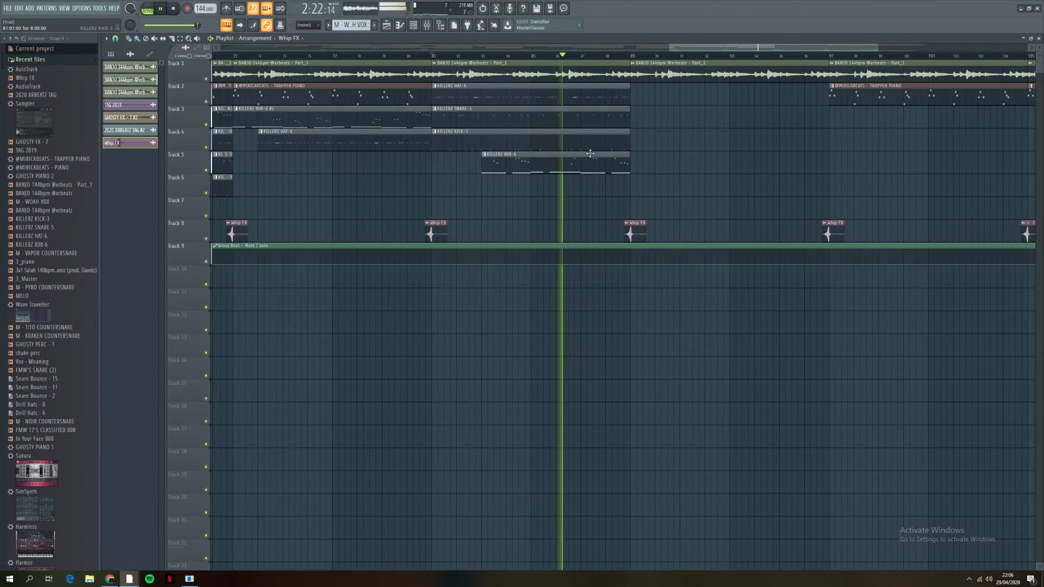
scroll(142, 72, up, 3)
Step: Duplicate the four bar-81 drum clips to bars 89–97
click(140, 68)
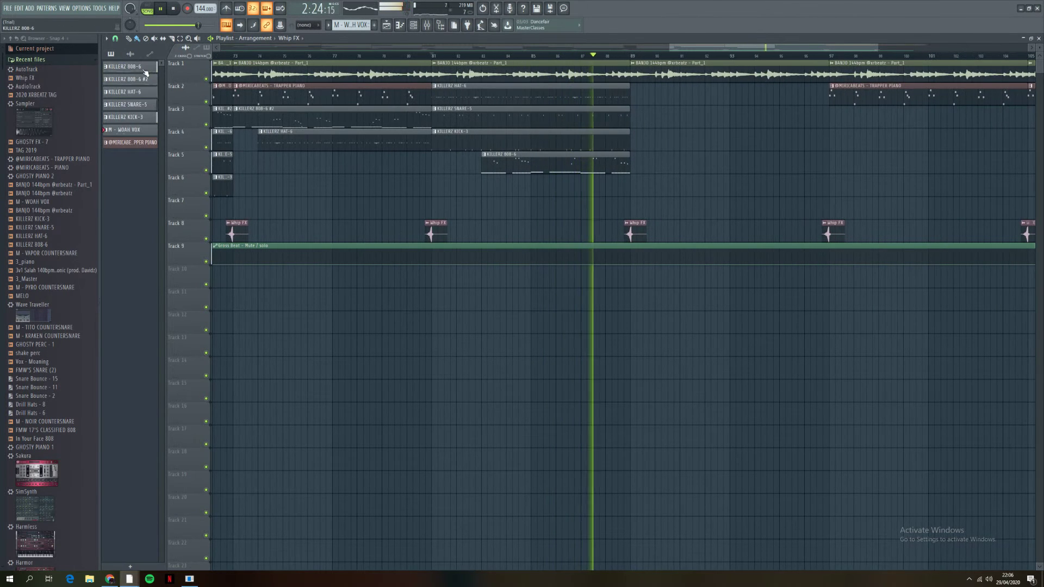
key(space)
drag(492, 96, 562, 172)
key(ctrl+b)
click(685, 180)
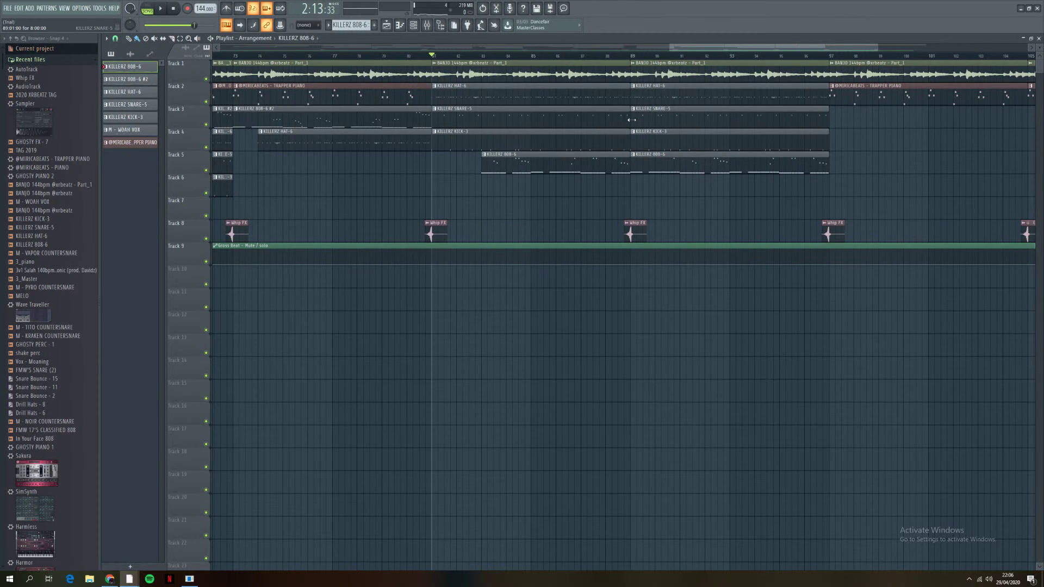
Step: Trim the KILLERZ SNARE-5 clip's start so it begins slightly earlier
drag(665, 118, 677, 118)
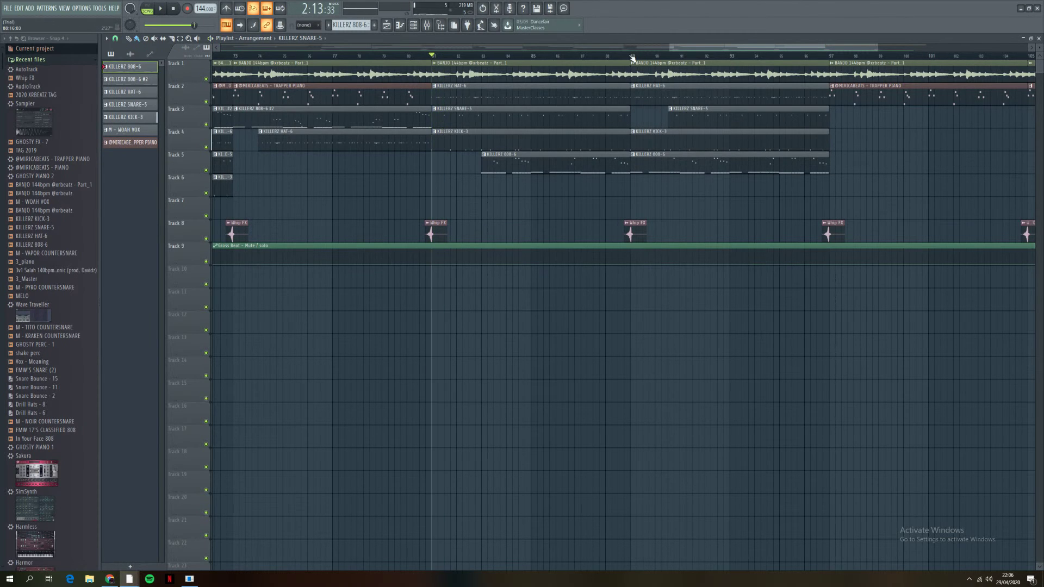
drag(670, 123, 674, 122)
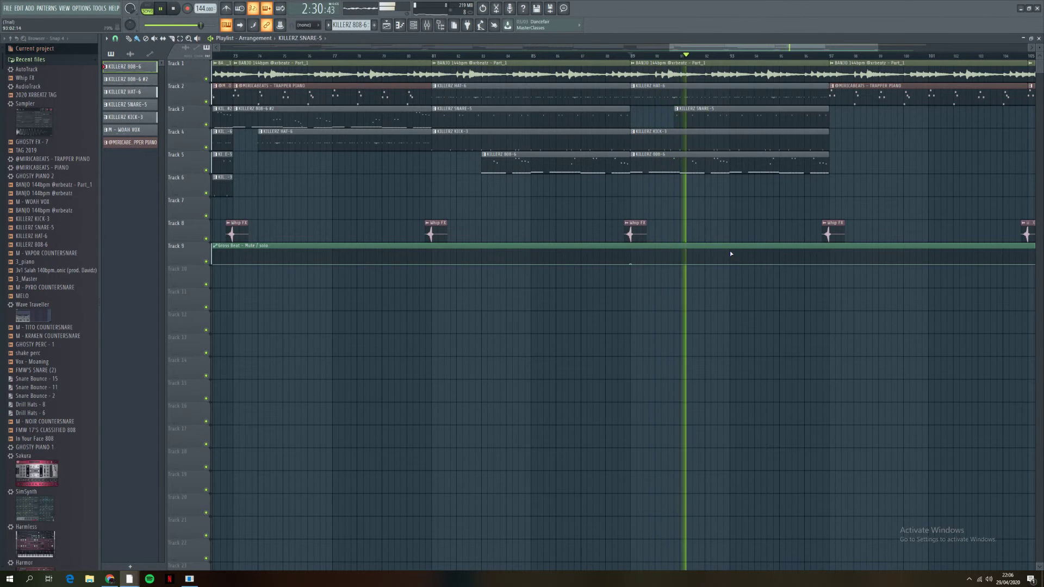
scroll(727, 223, down, 5)
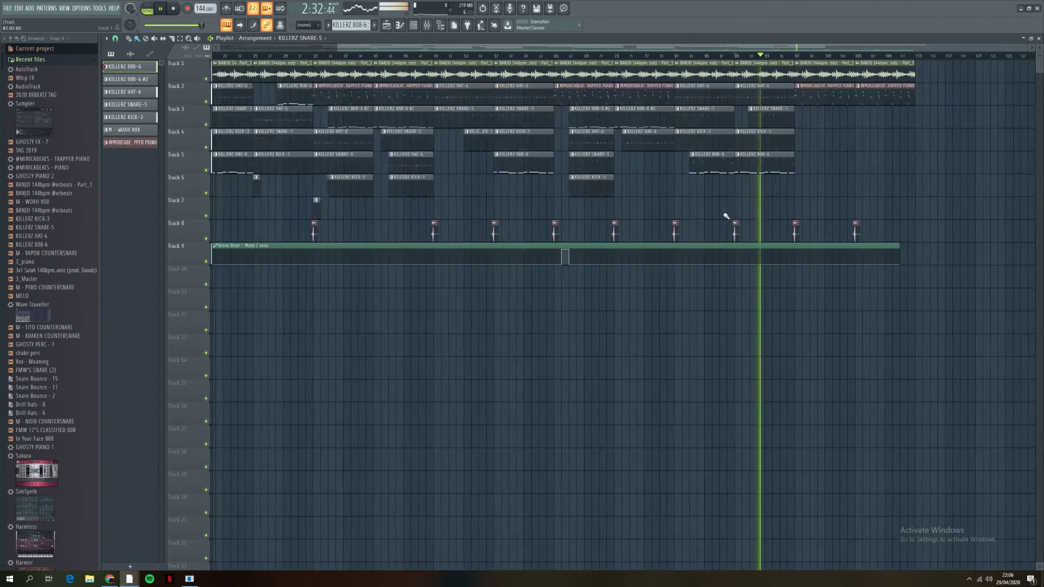
scroll(781, 204, up, 5)
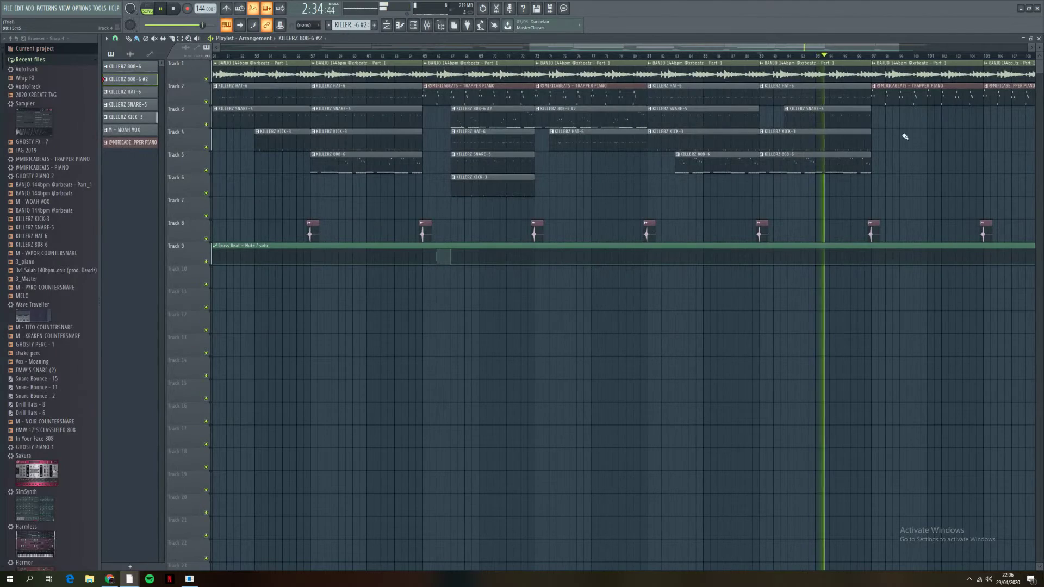
Step: Place a KILLERZ 808-6 #2 clip after the snare on Track 3, then list the audio clips
click(875, 121)
scroll(890, 192, down, 3)
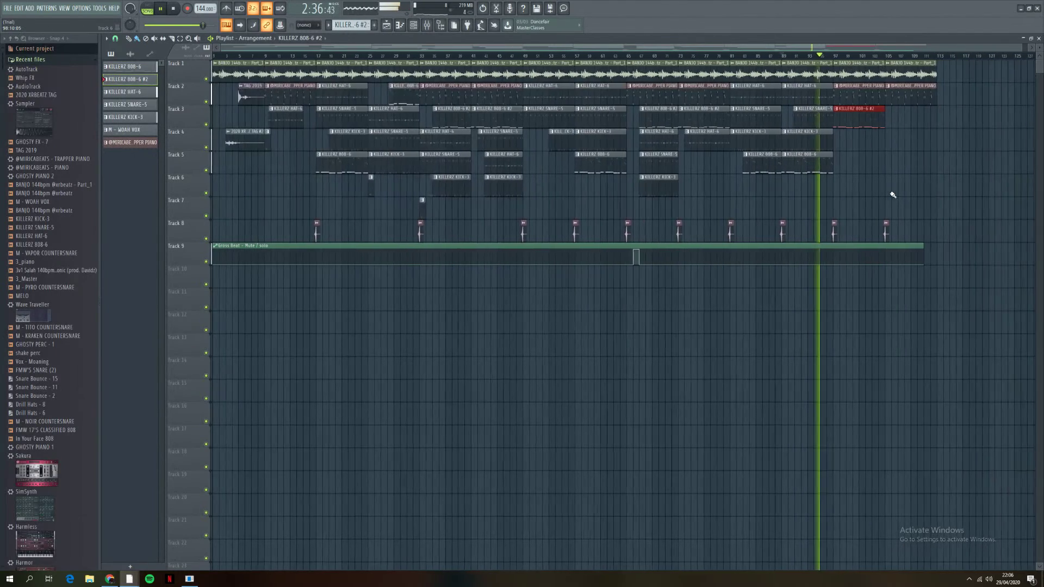
scroll(889, 191, up, 4)
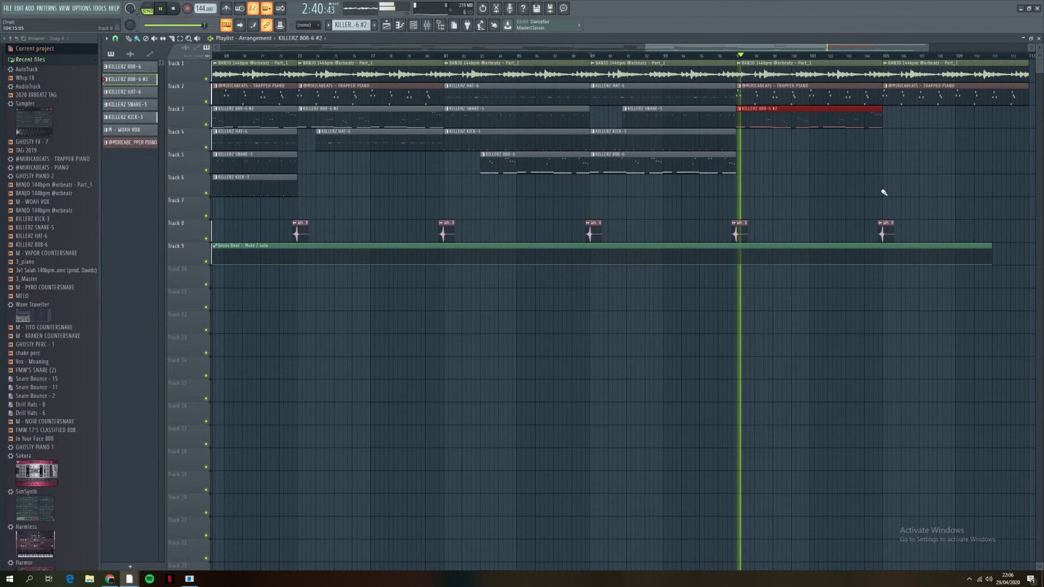
scroll(875, 190, down, 3)
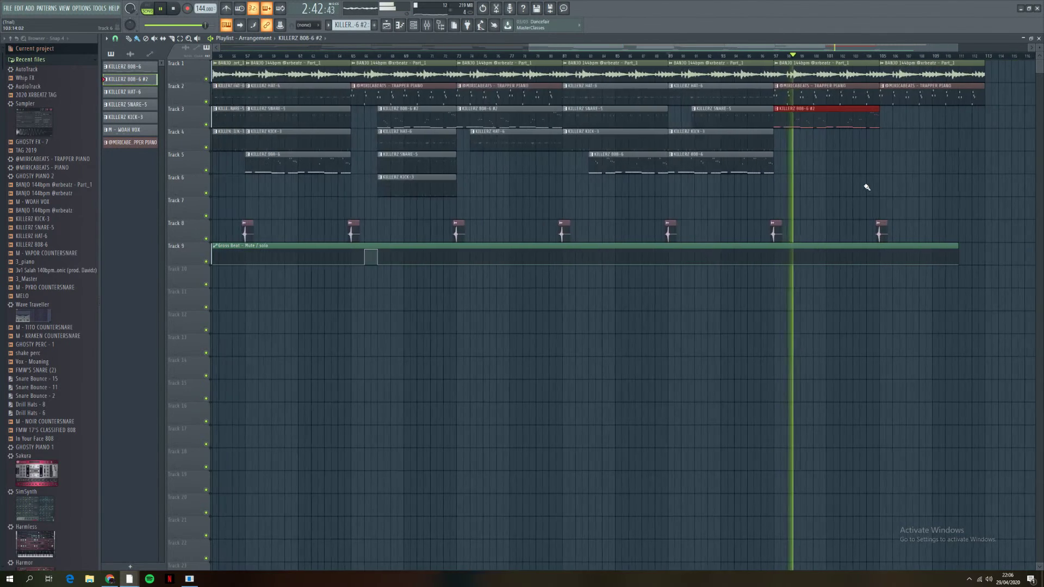
scroll(867, 187, down, 4)
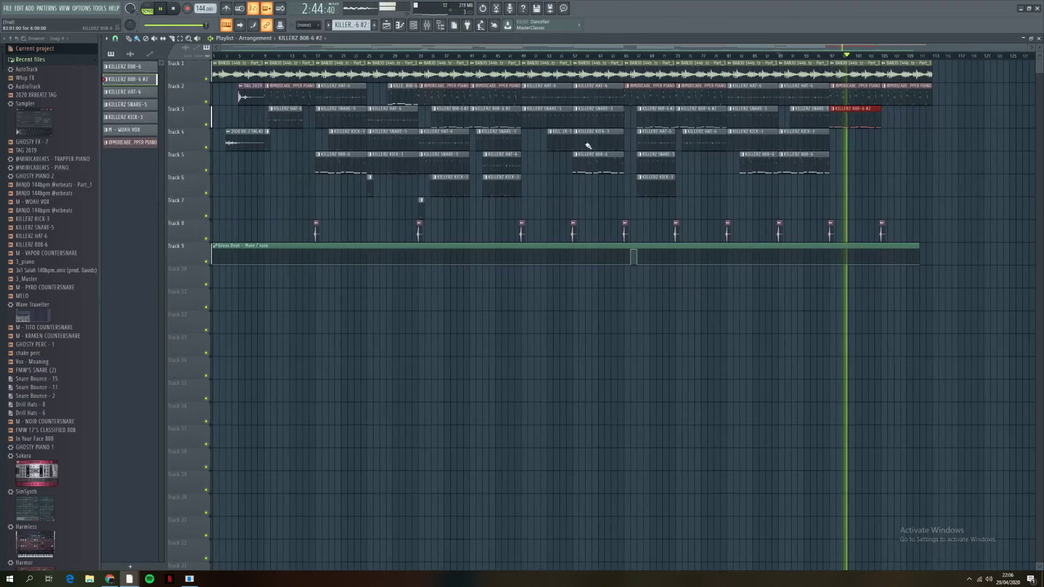
click(130, 54)
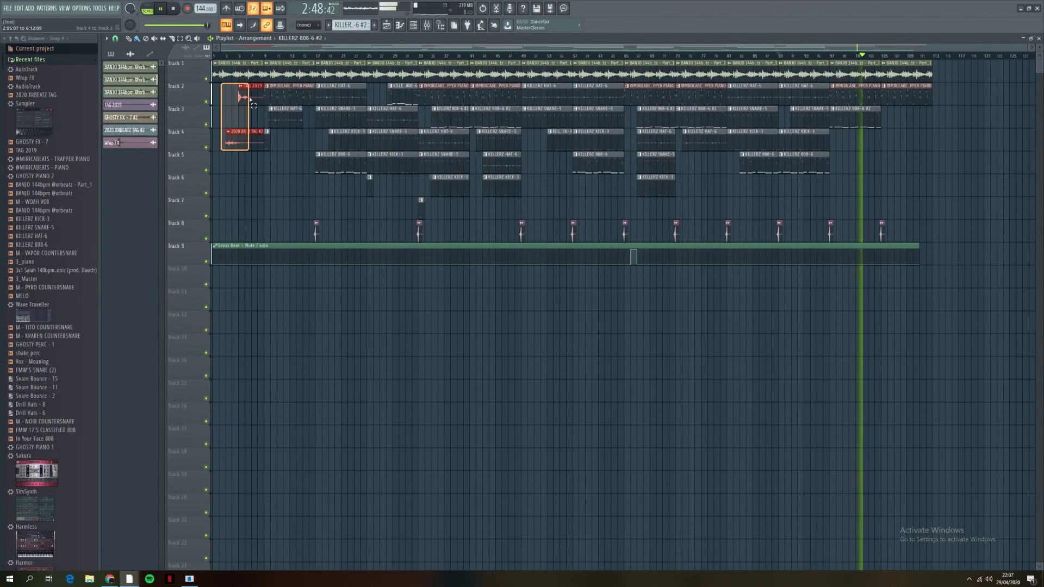
Step: Copy the TAG 2019 and 2020 KRBEATZ TAG #2 clips near the beat's end
key(ctrl+z)
mouse_move(249, 97)
mouse_down()
mouse_move(845, 97)
mouse_move(911, 132)
mouse_up()
scroll(919, 187, up, 3)
key(space)
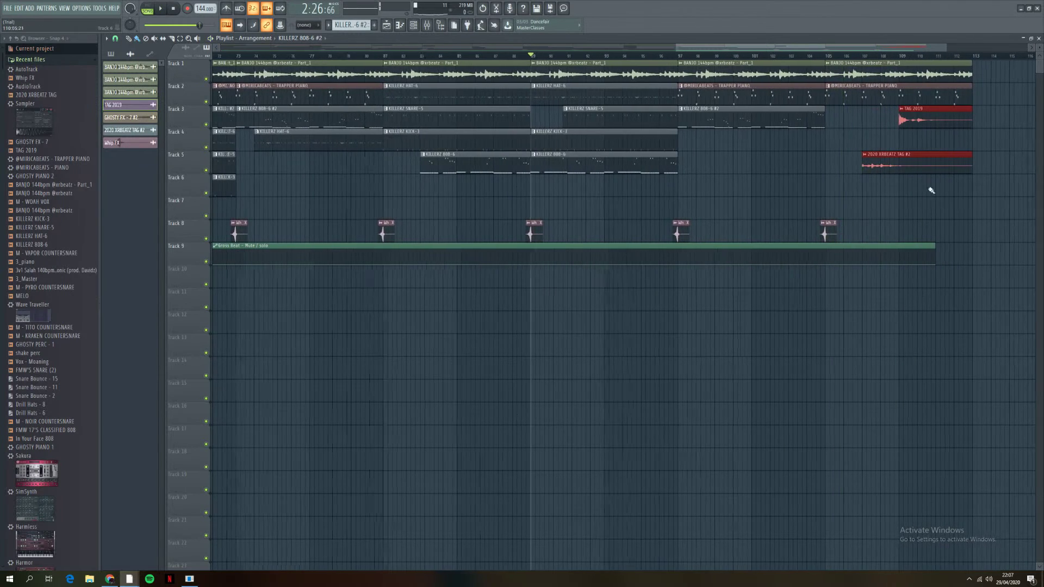
scroll(888, 189, up, 5)
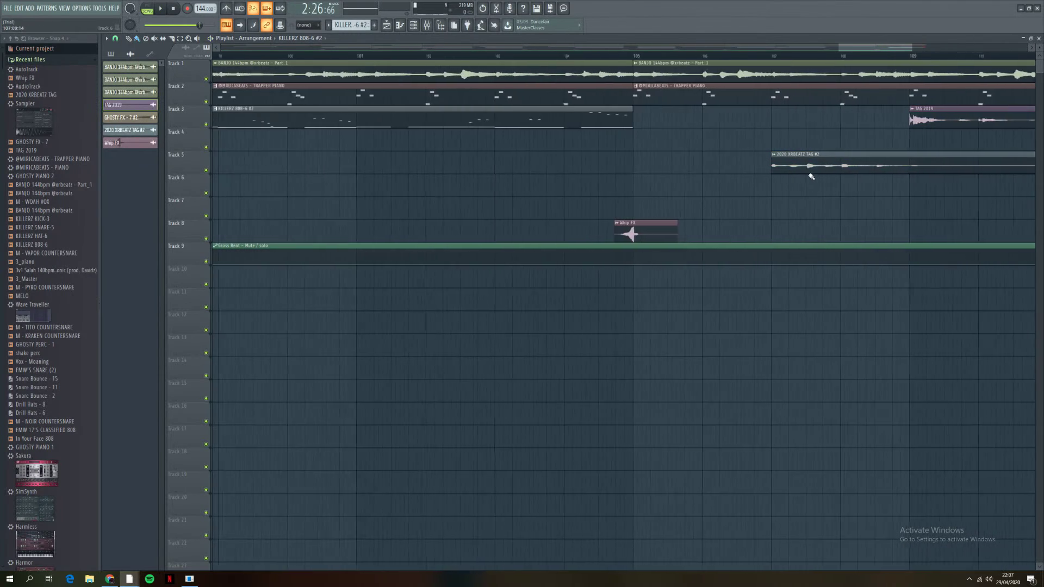
scroll(809, 177, up, 4)
scroll(767, 182, down, 6)
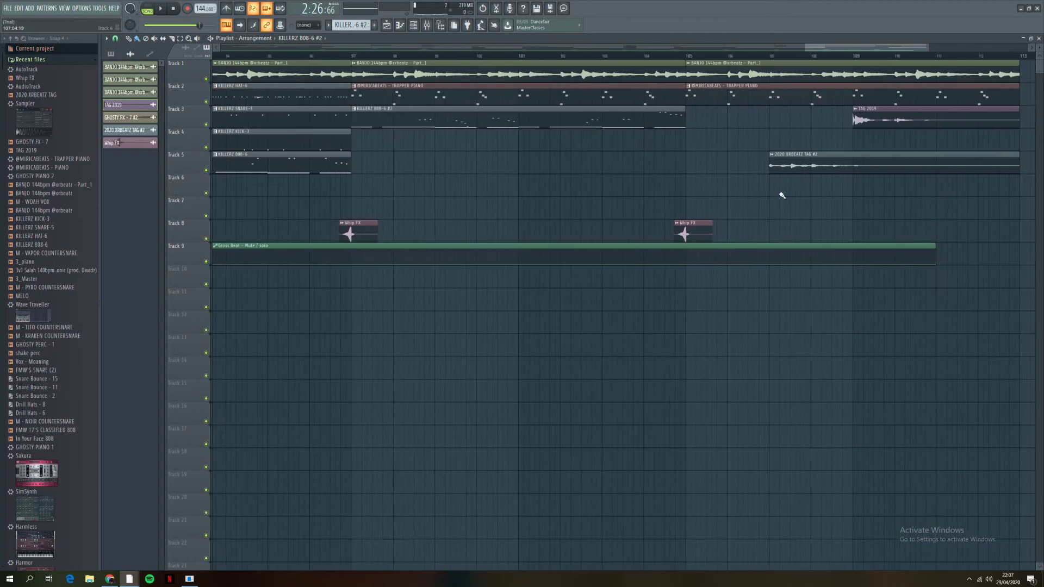
scroll(781, 195, down, 3)
Step: Play the ending from bar 104 to hear the new tags
click(692, 56)
key(space)
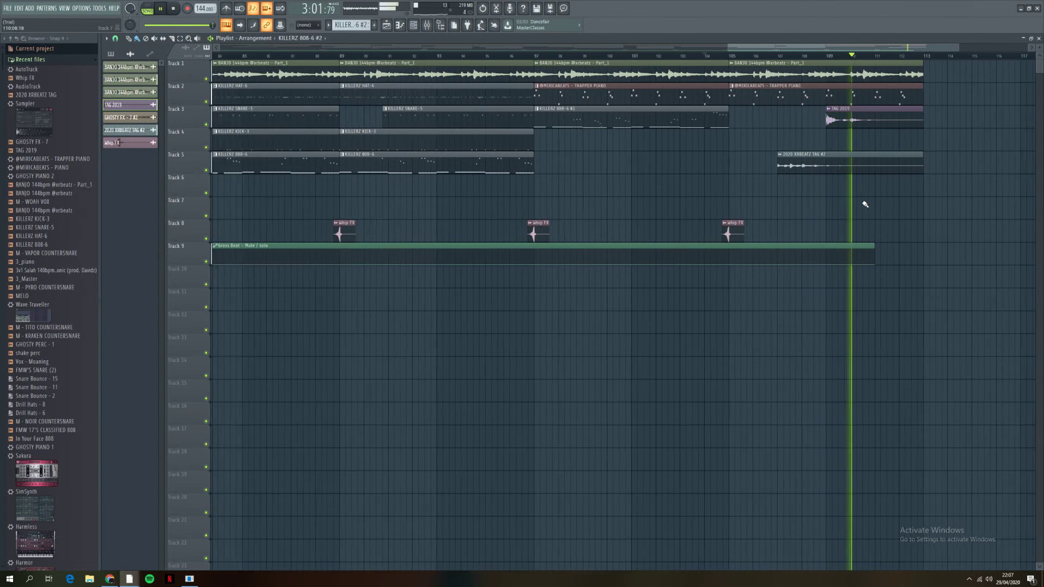
ctrl+scroll(868, 207, down, 6)
ctrl+scroll(857, 193, down, 1)
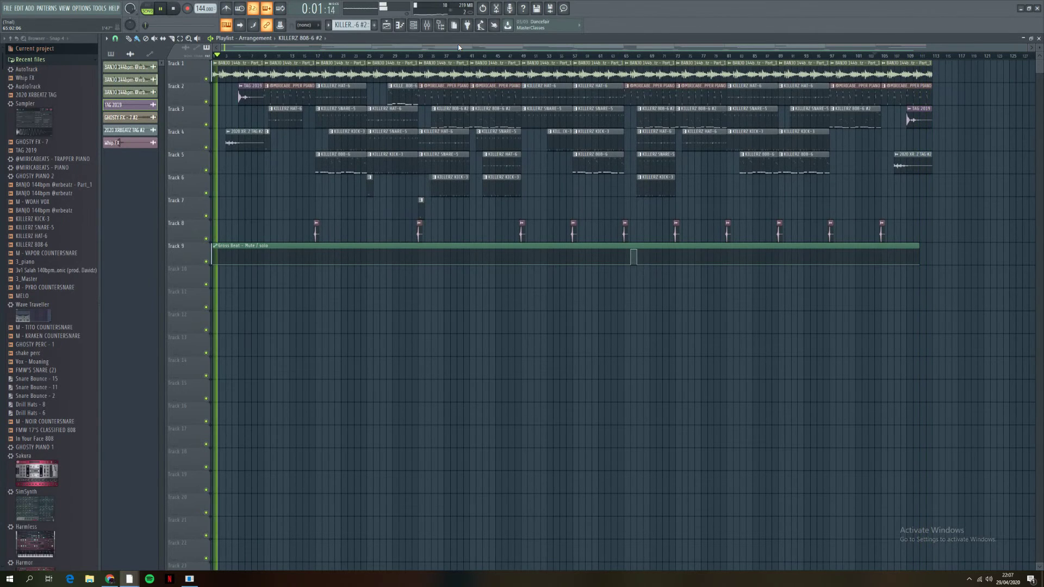
key(space)
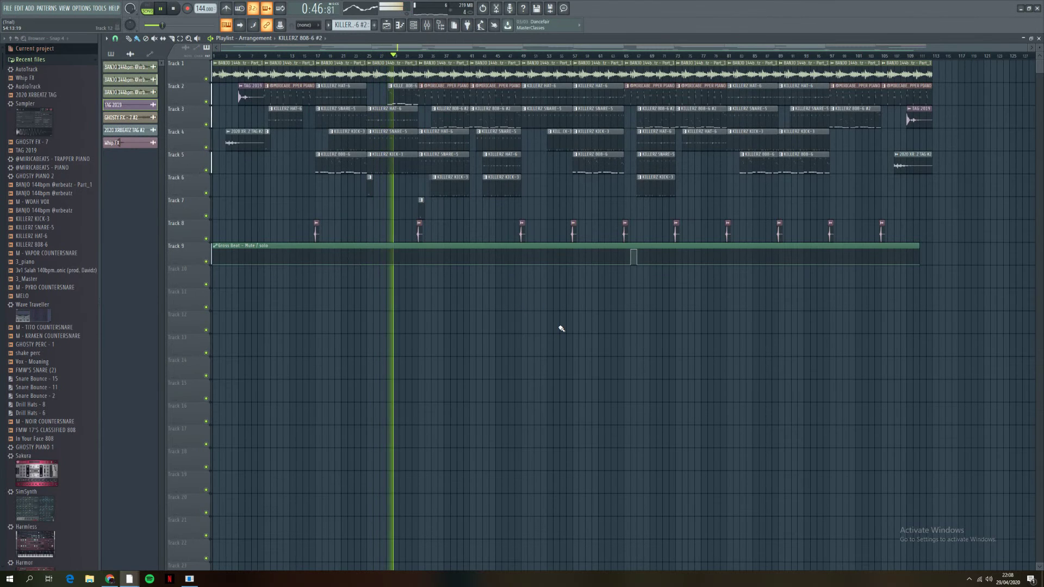
Step: Select the Whip FX clip for placing on Track 8
scroll(509, 282, up, 3)
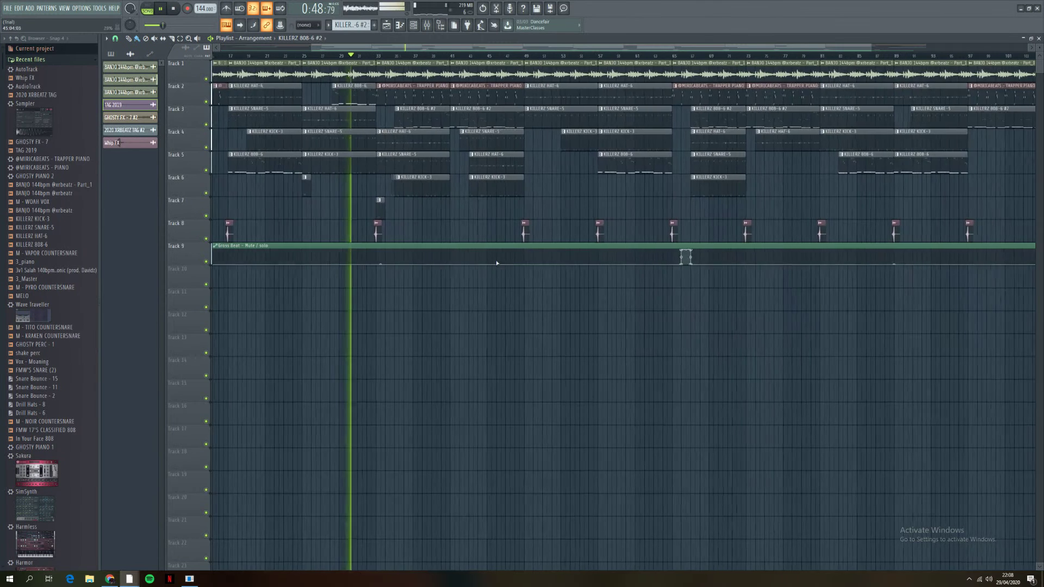
click(543, 236)
key(space)
scroll(393, 231, left, 3)
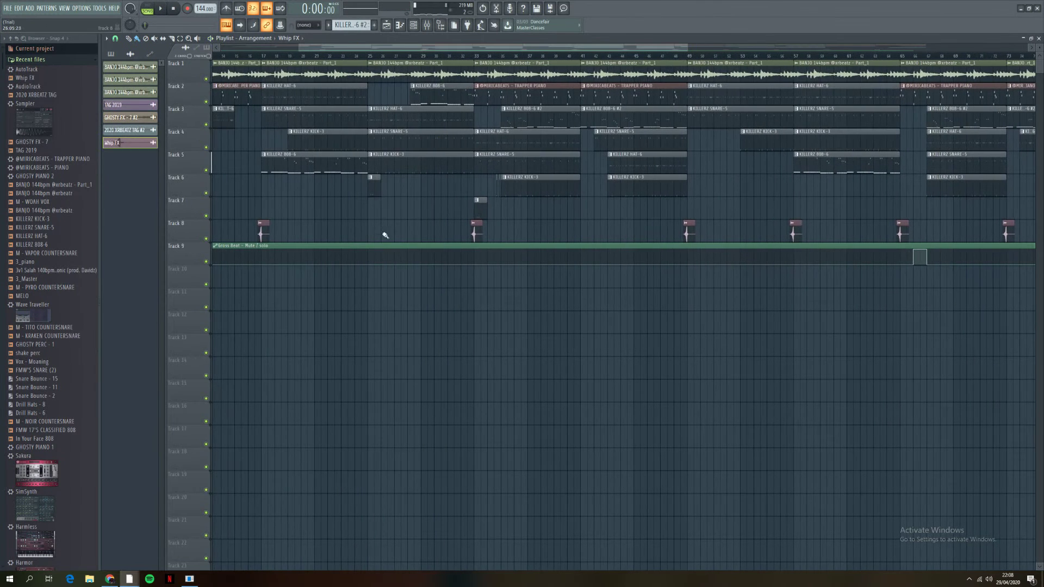
scroll(367, 248, up, 4)
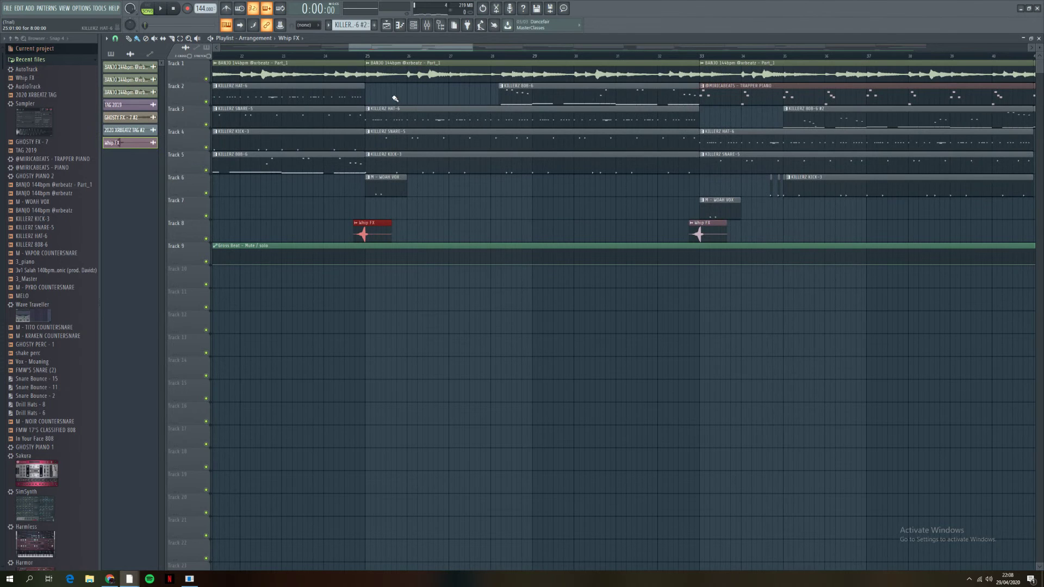
scroll(478, 72, right, 3)
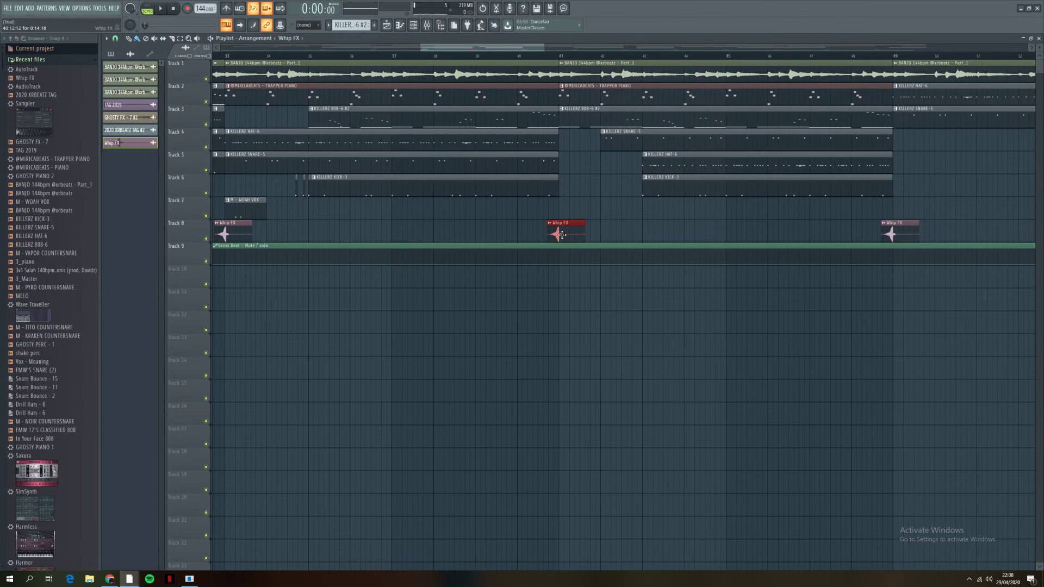
scroll(609, 359, down, 8)
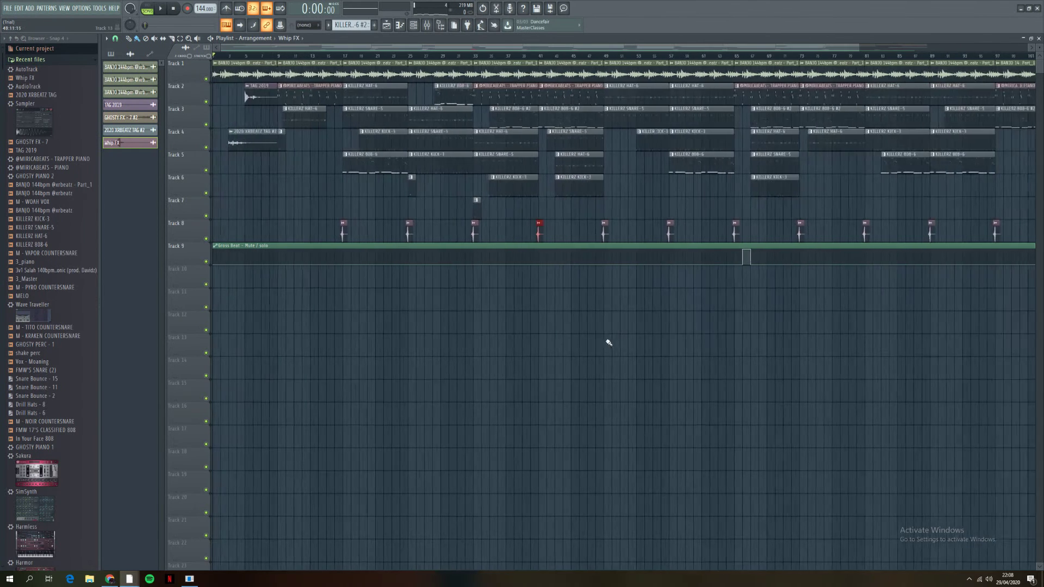
Step: Play back the arrangement from bar 24 to check the whip hits
key(space)
click(367, 56)
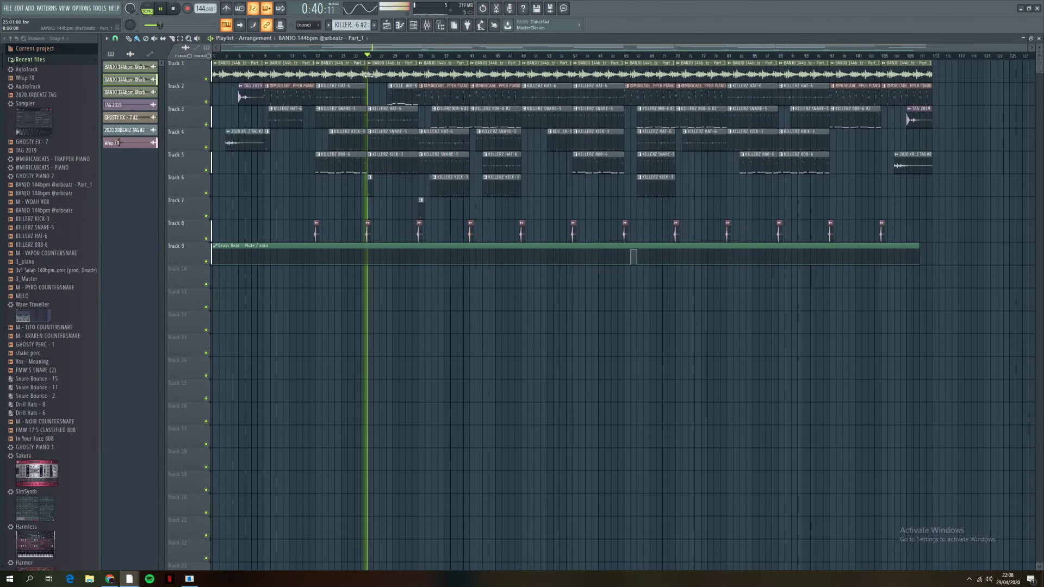
click(361, 56)
click(361, 56)
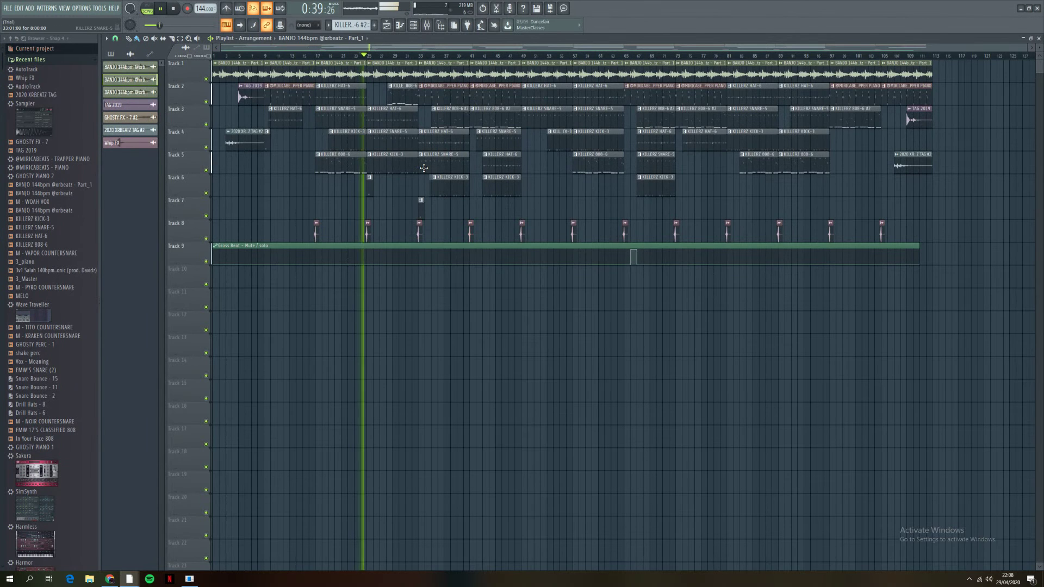
scroll(448, 370, up, 3)
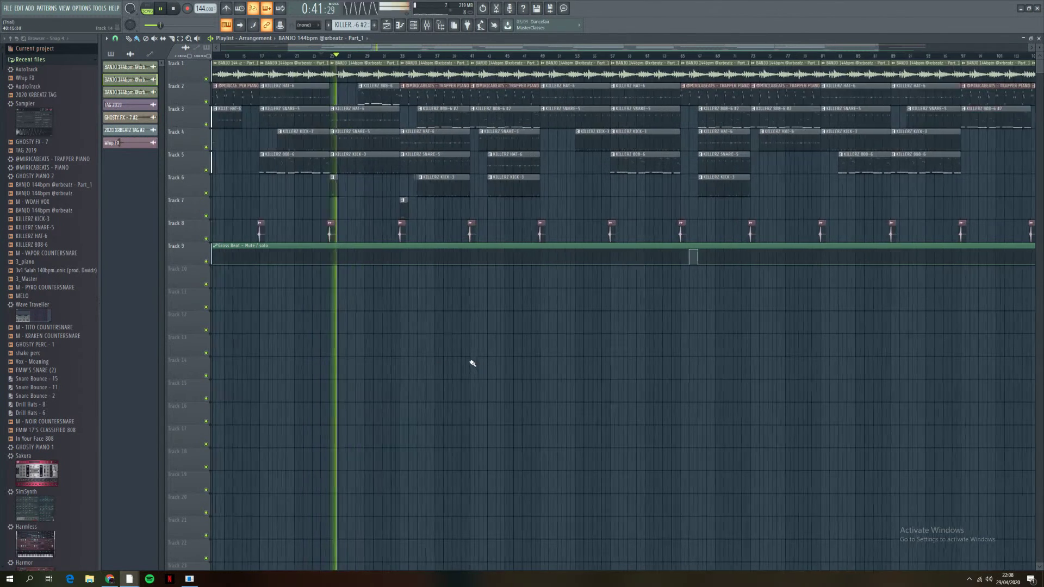
scroll(464, 349, up, 4)
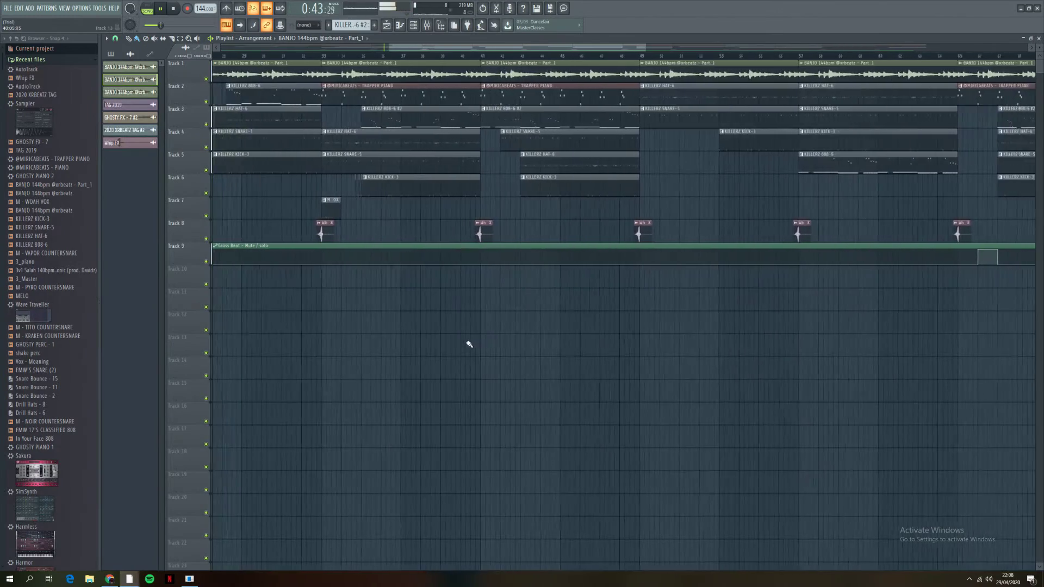
scroll(410, 339, down, 5)
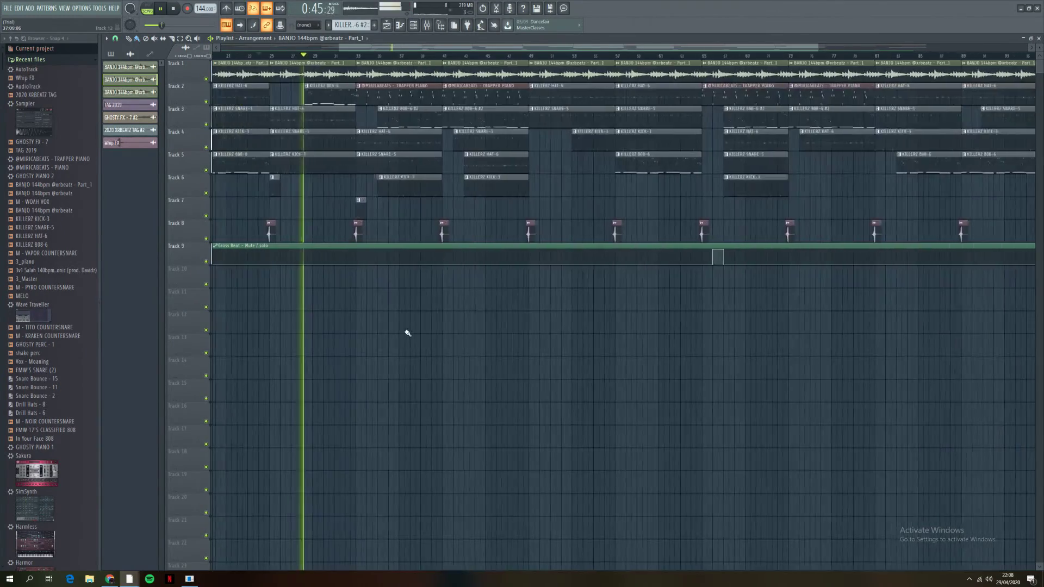
key(space)
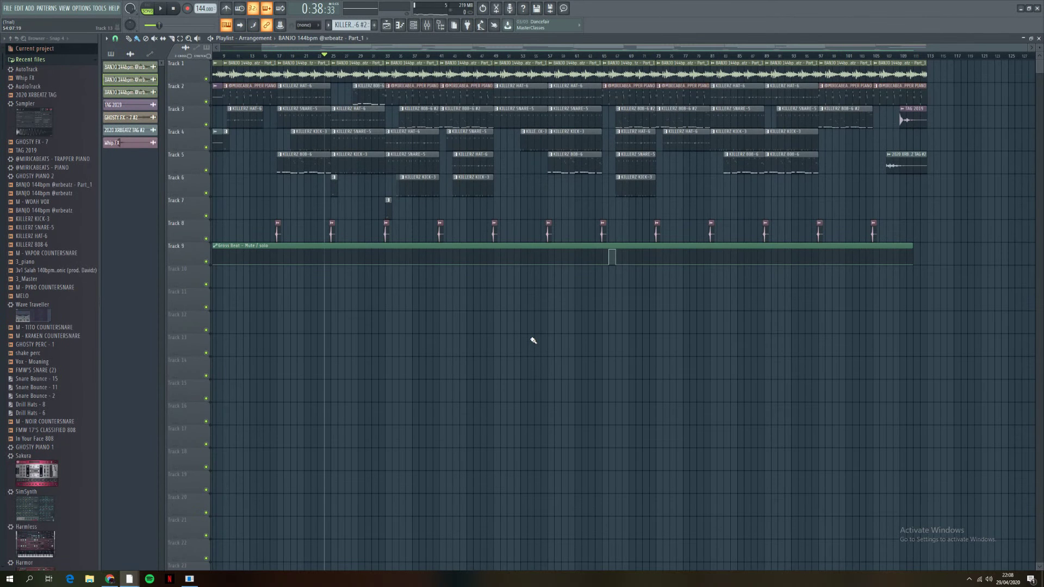
key(space)
scroll(424, 340, up, 2)
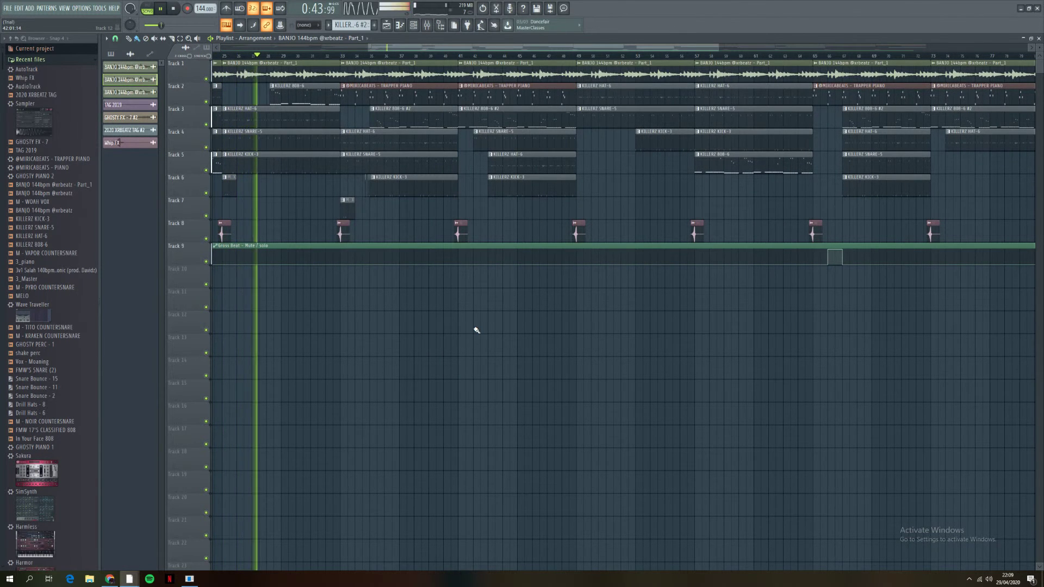
key(space)
Step: Switch to the GHOSTY TYPE PIANO project and shift its first piano clip slightly later
mouse_move(136, 581)
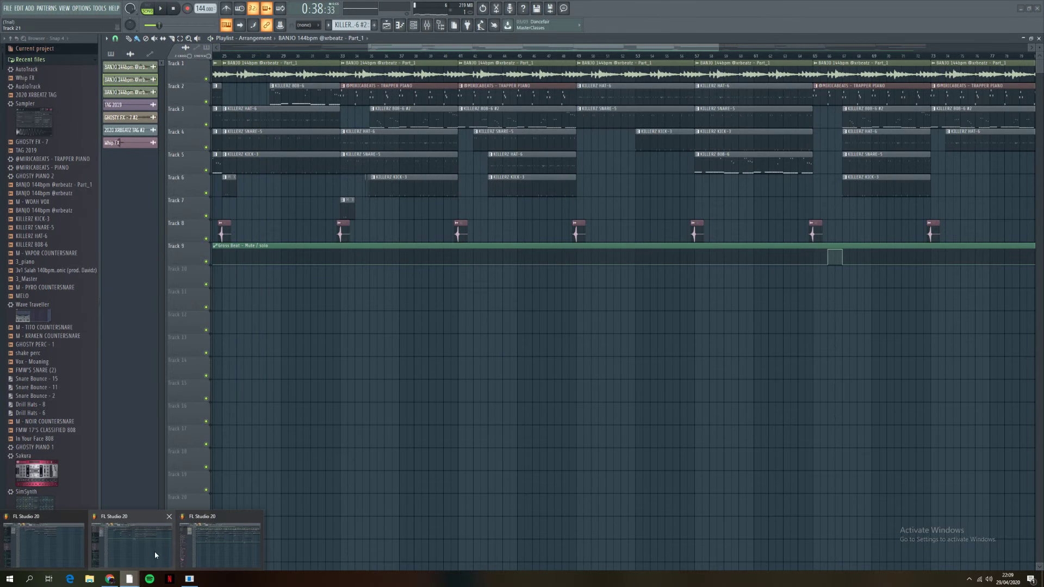
click(144, 545)
drag(407, 60, 410, 76)
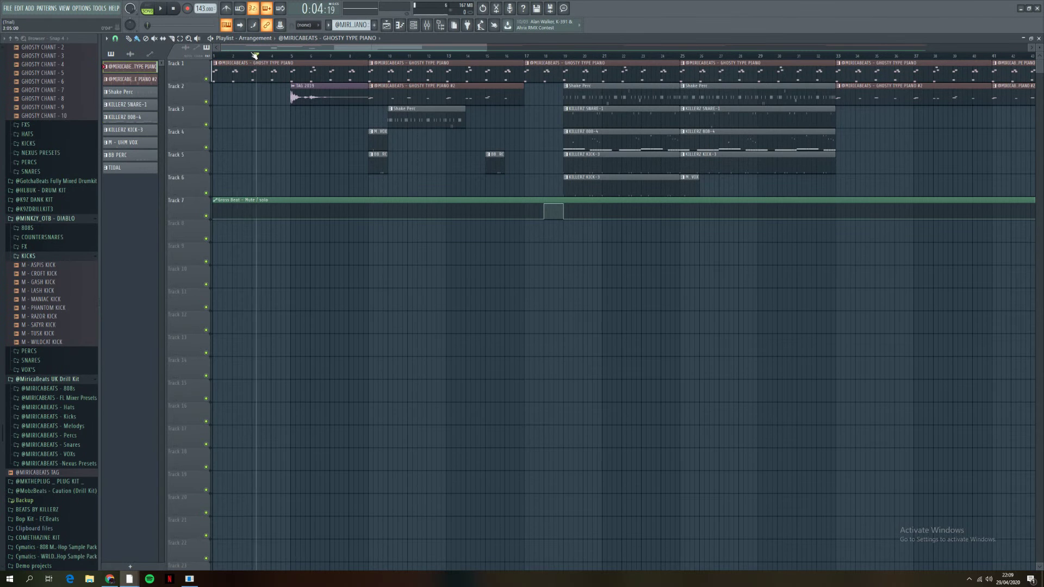
scroll(479, 257, down, 8)
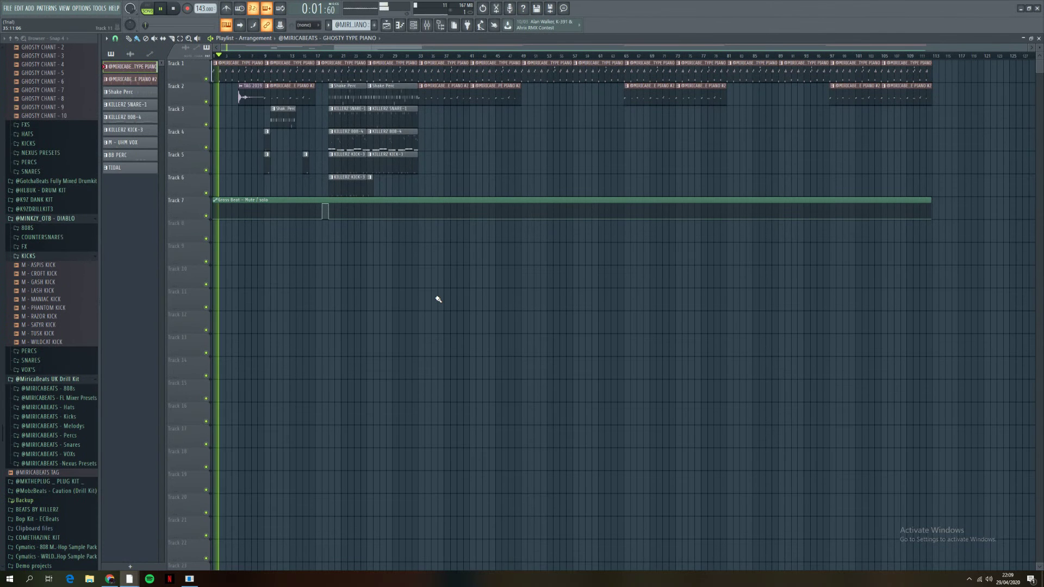
Step: View the GHOSTY TYPE PIANO melody's notes, return to the arrangement, and stop playback
double_click(235, 64)
drag(375, 50, 202, 50)
scroll(256, 169, down, 6)
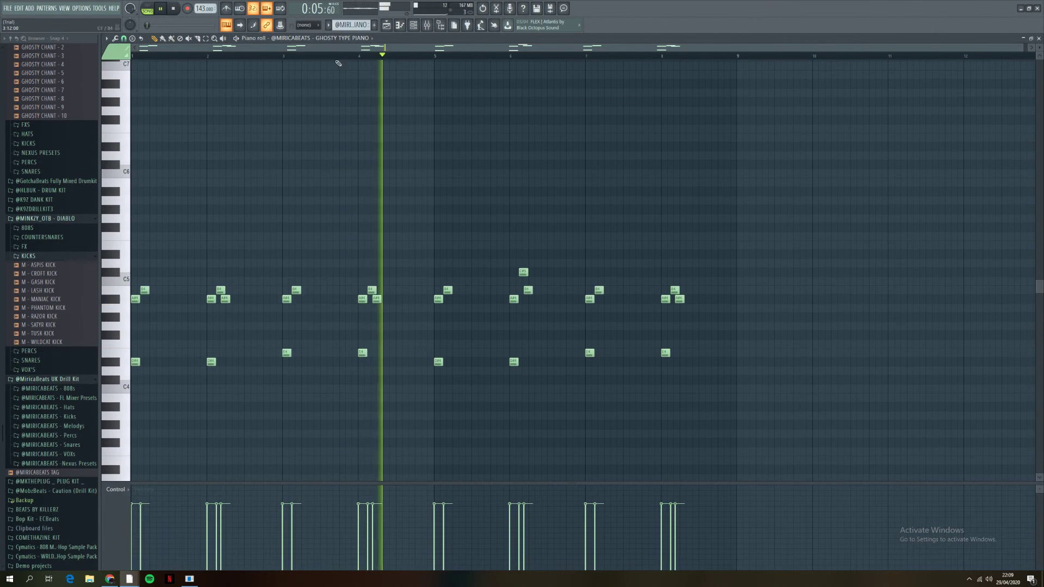
key(F5)
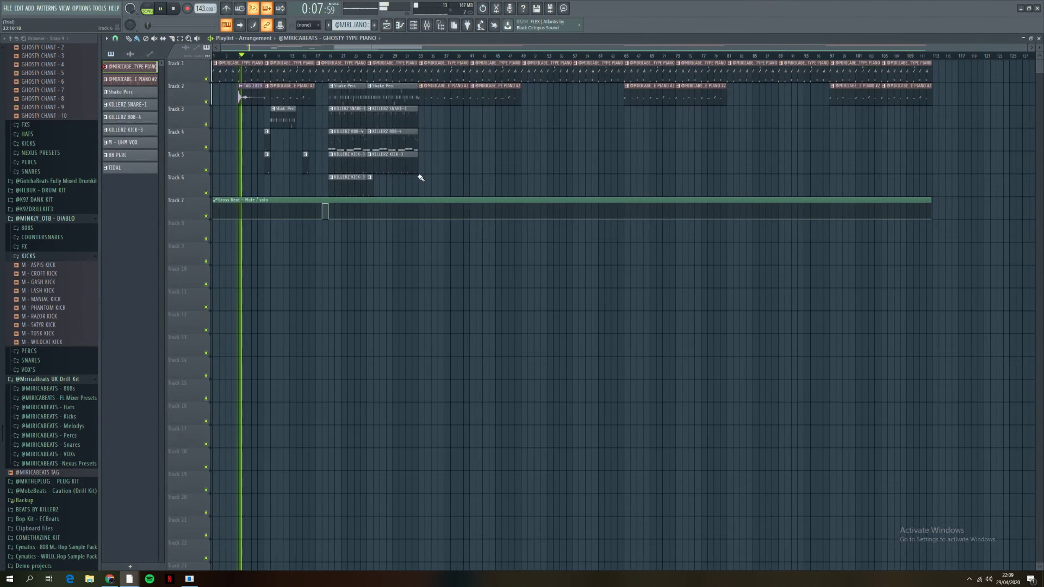
scroll(350, 261, up, 3)
drag(320, 48, 222, 51)
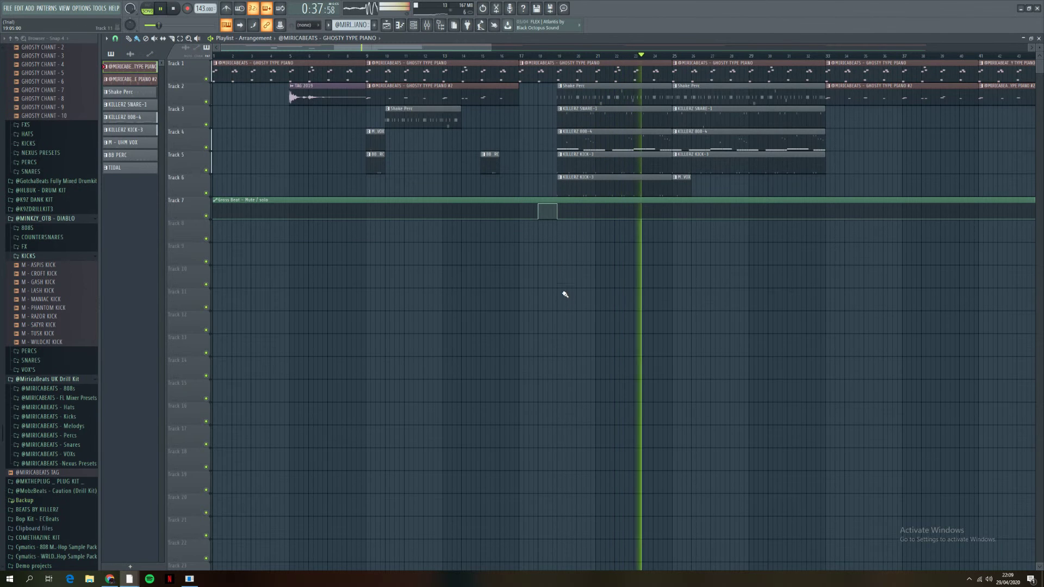
key(space)
Step: Switch to the BANJO 144bpm project, play it from bar 1, then stop
mouse_move(129, 579)
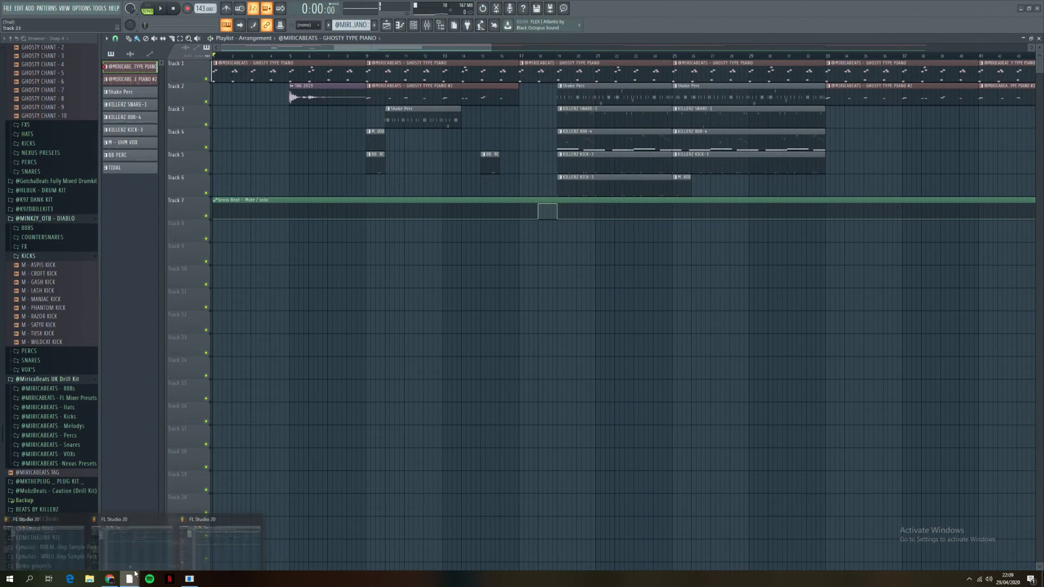
click(64, 546)
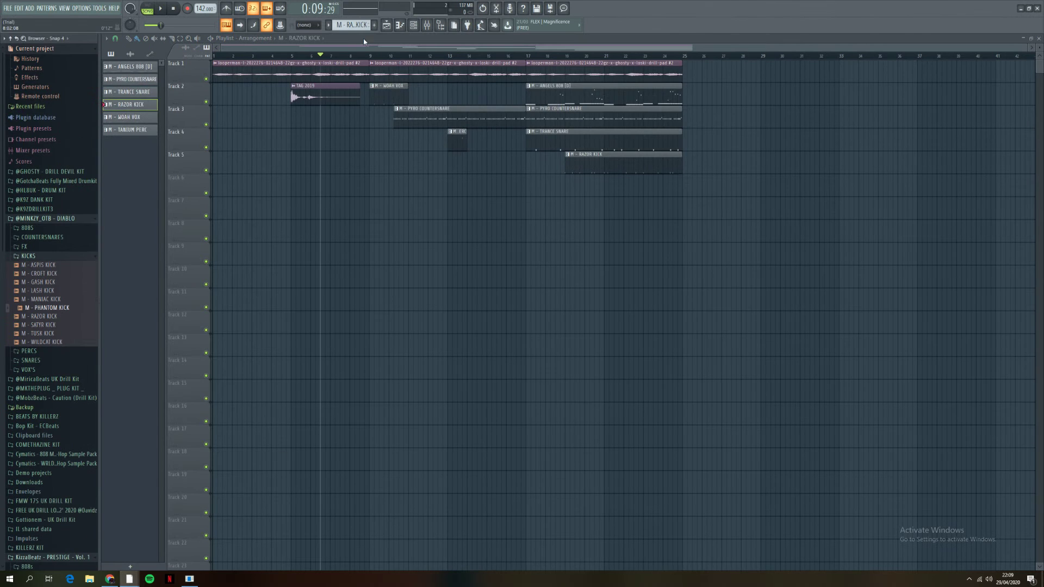
drag(319, 57, 110, 64)
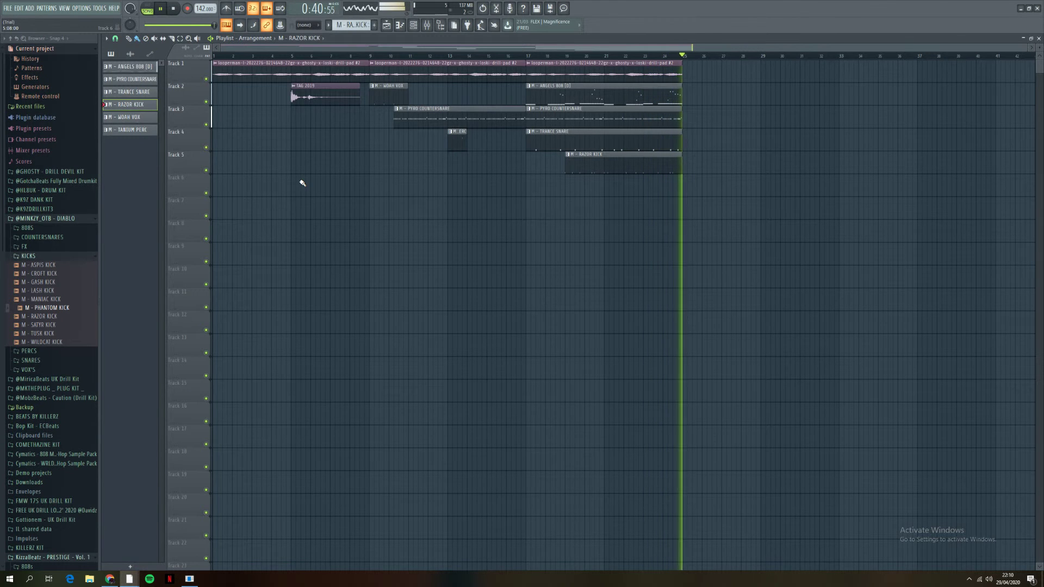
key(space)
ctrl+scroll(593, 271, up, 1)
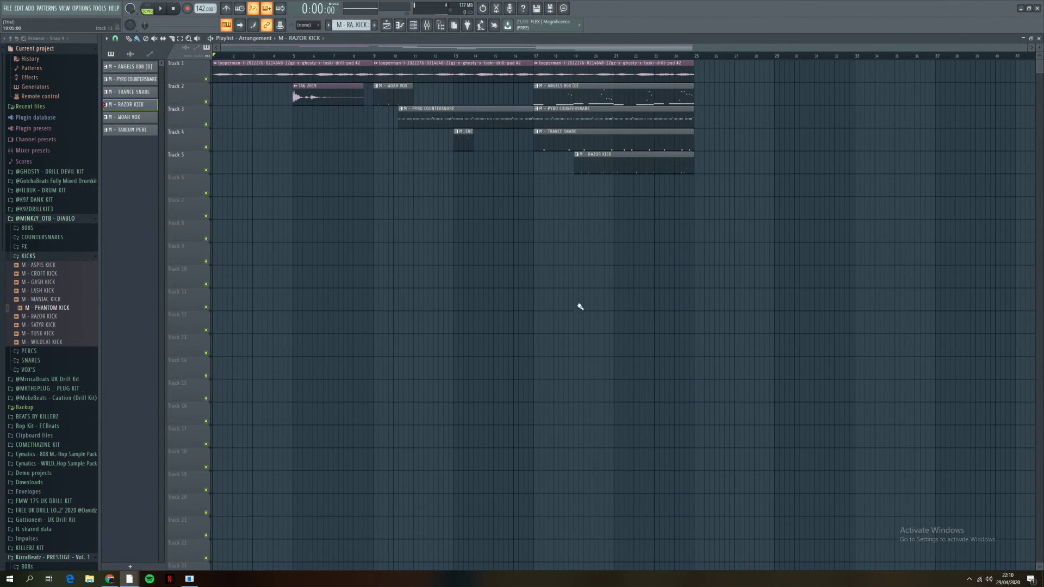
mouse_move(129, 581)
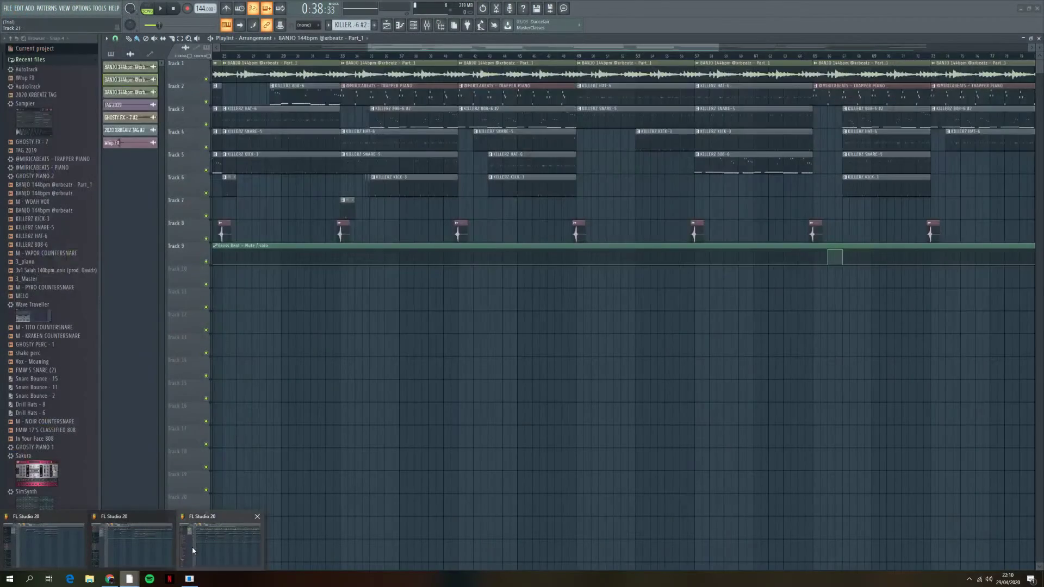
Step: Cycle through the BANJO and GHOSTY TYPE PIANO windows back to the drill project
click(191, 547)
ctrl+scroll(517, 386, down, 1)
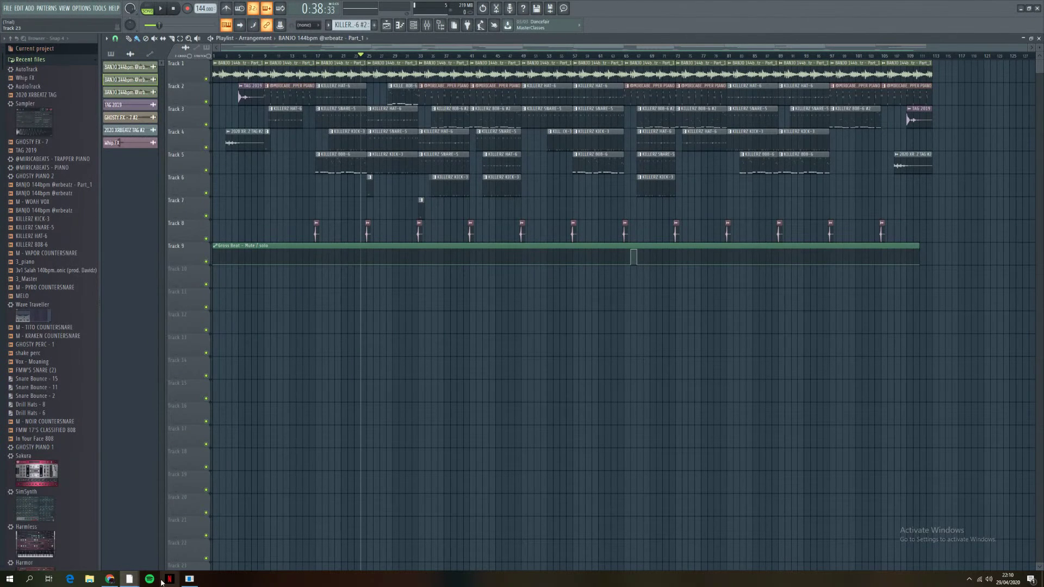
click(163, 533)
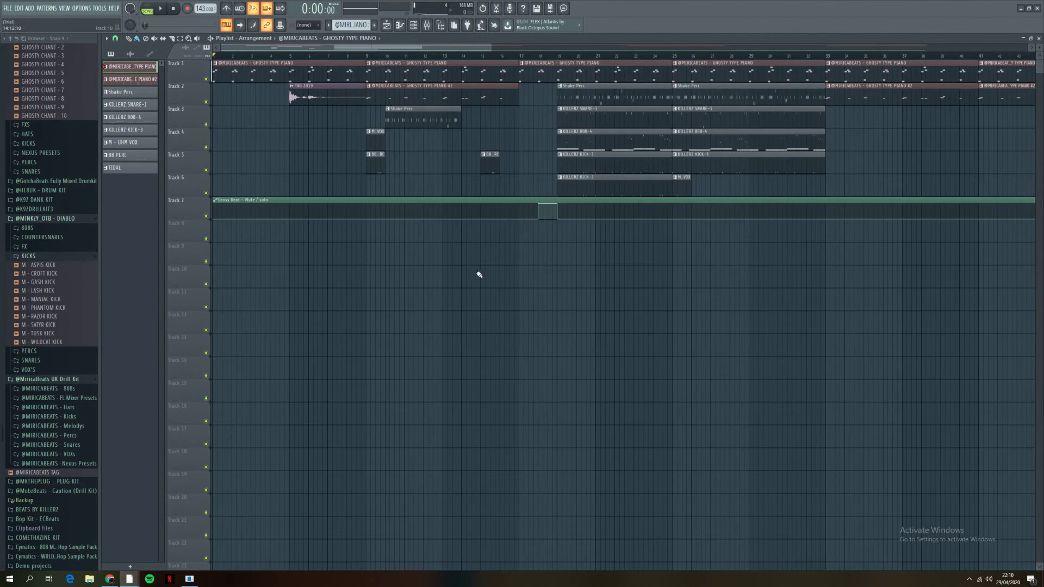
mouse_move(130, 579)
click(134, 534)
Step: Open the channel rack and the ANGELS 808 channel settings, moving that window lower
key(F6)
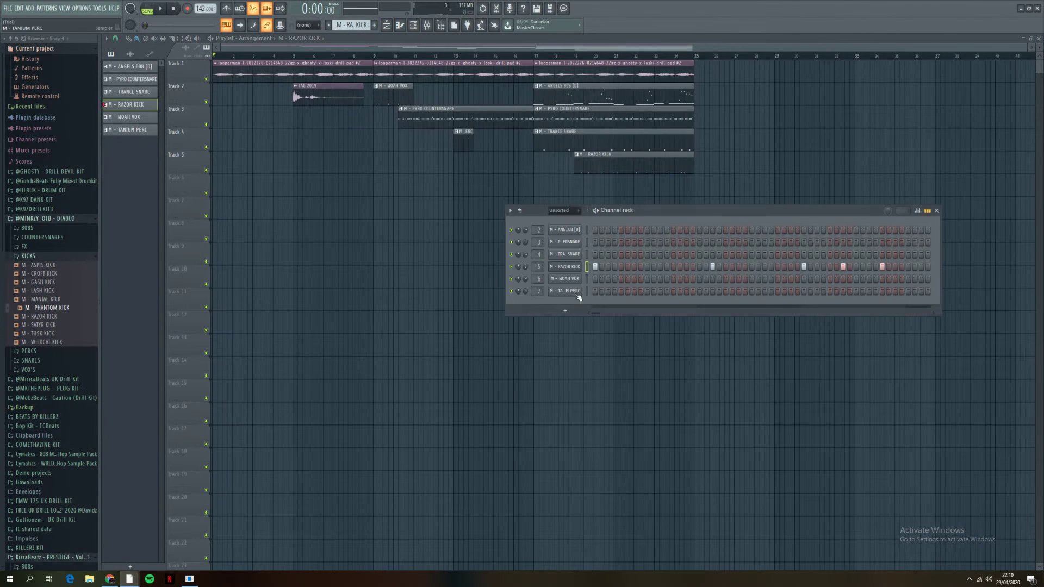
click(575, 231)
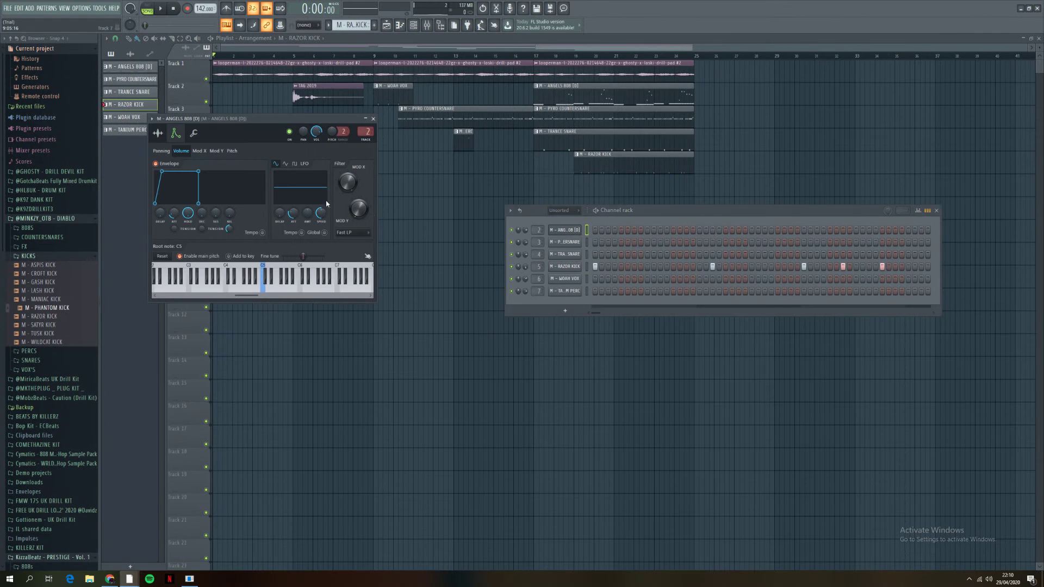
drag(222, 123, 364, 189)
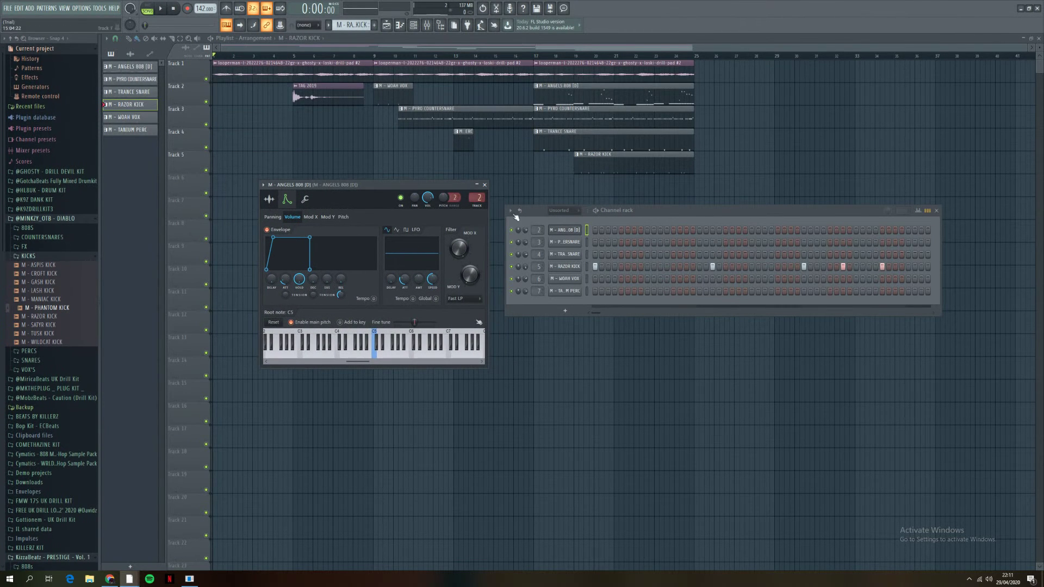
Step: Collapse KICKS, expand the 808S browser folder, and open the mixer
click(31, 258)
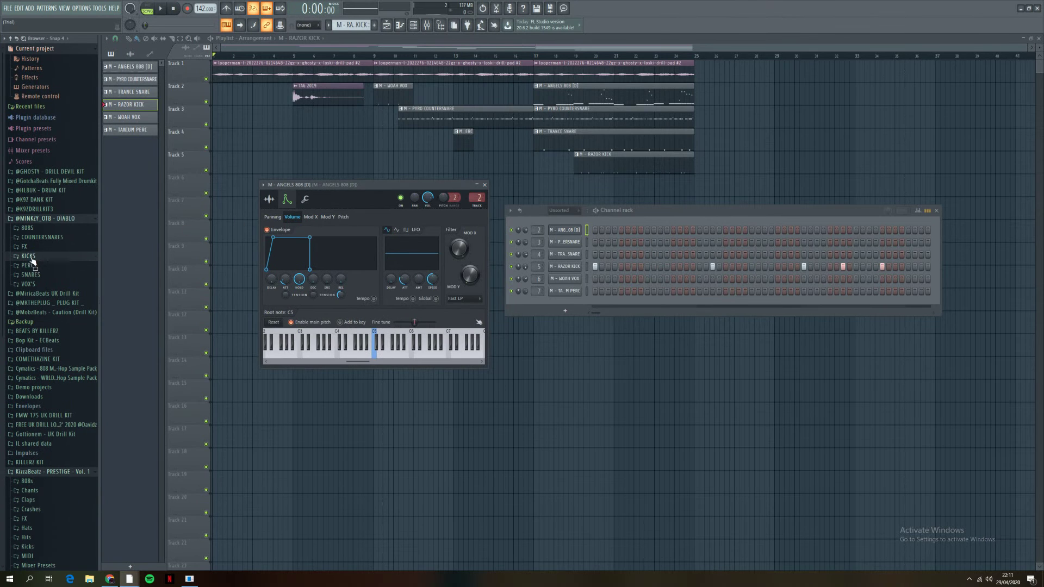
click(28, 227)
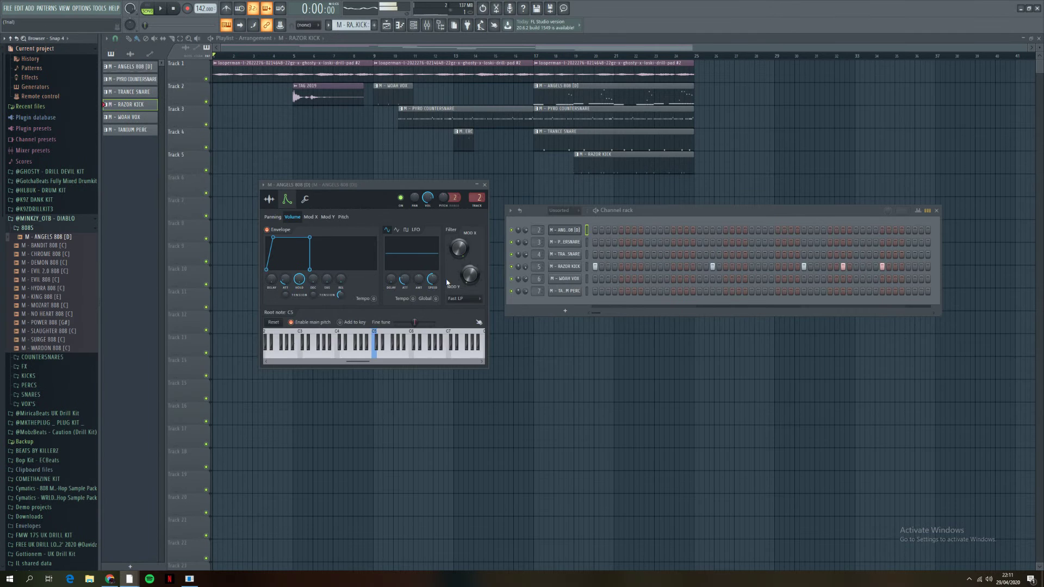
key(F9)
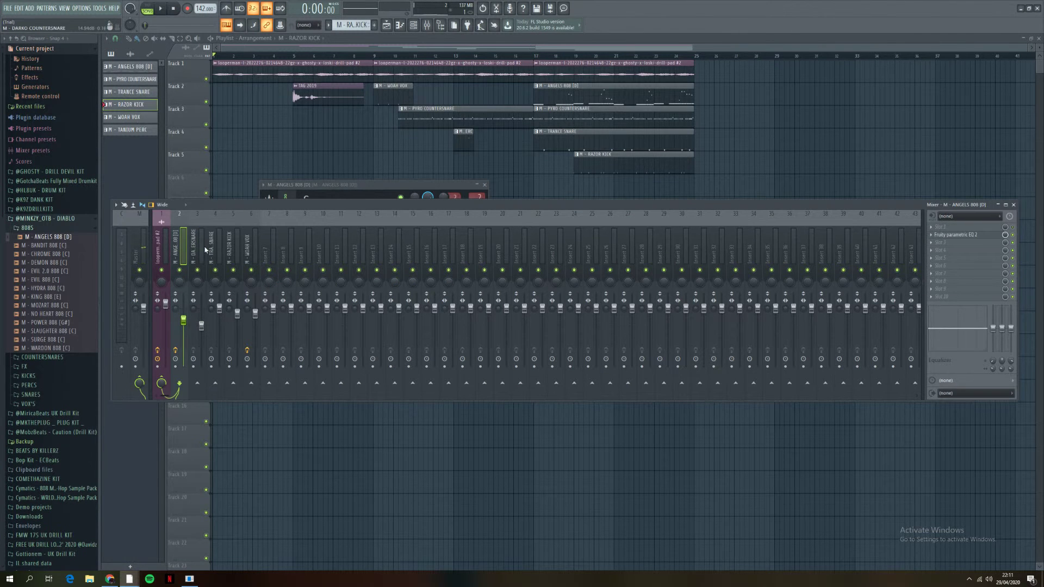
Step: Mute all mixer tracks except the first two and play the beat from bar 17
click(197, 250)
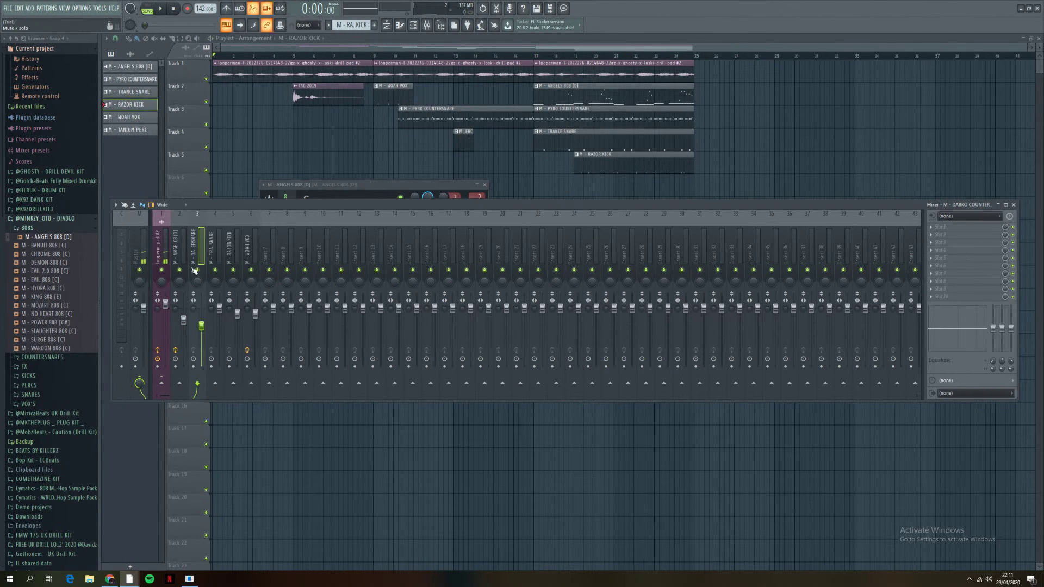
right_click(180, 271)
key(space)
key(space)
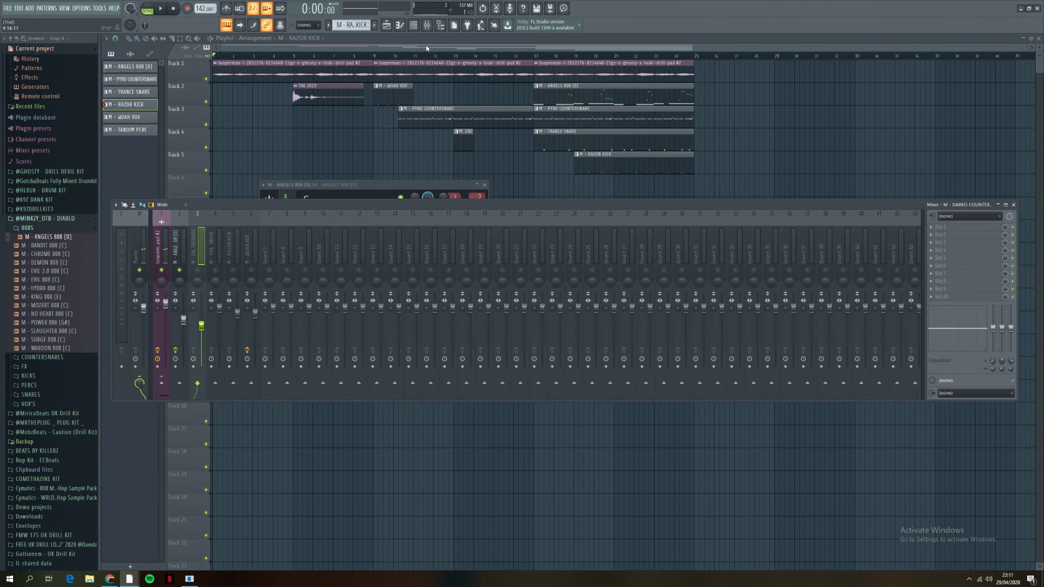
click(535, 55)
key(space)
key(F9)
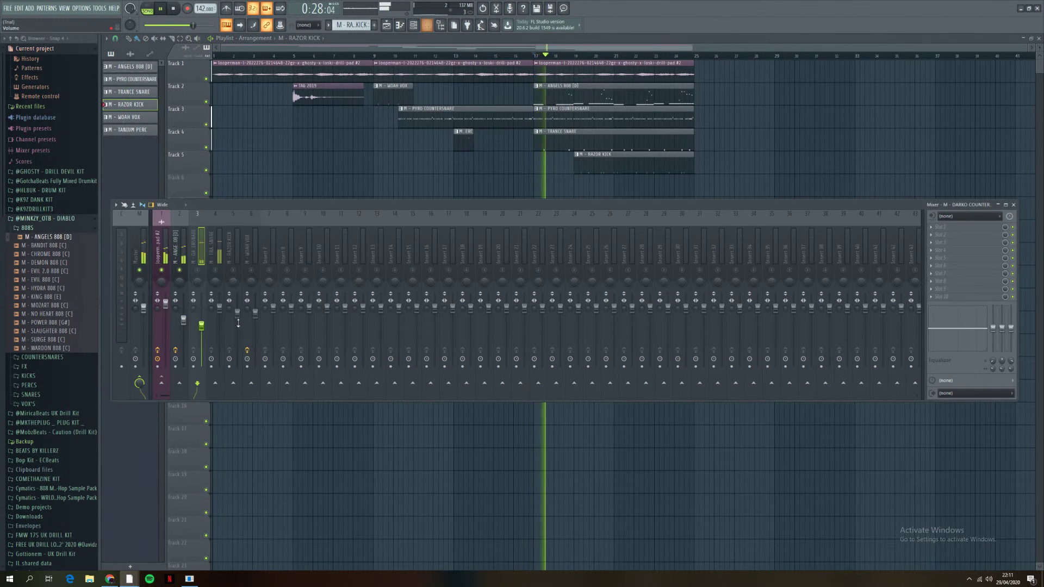
click(173, 249)
key(space)
Step: Open Fruity parametric EQ 2 on the ANGELS 808 insert and preview the DEMON 808 sample
click(960, 235)
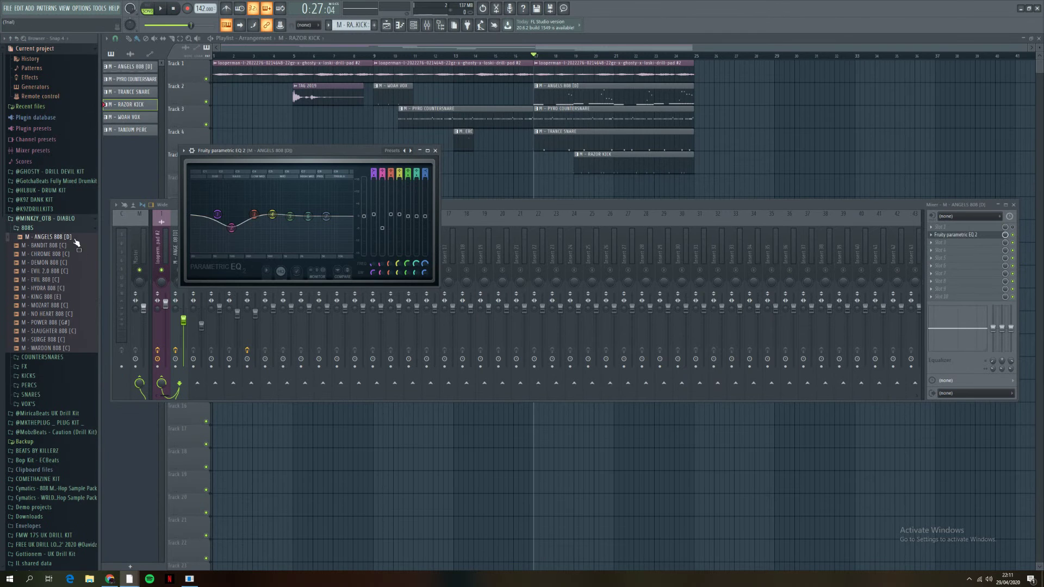
click(60, 218)
double_click(59, 219)
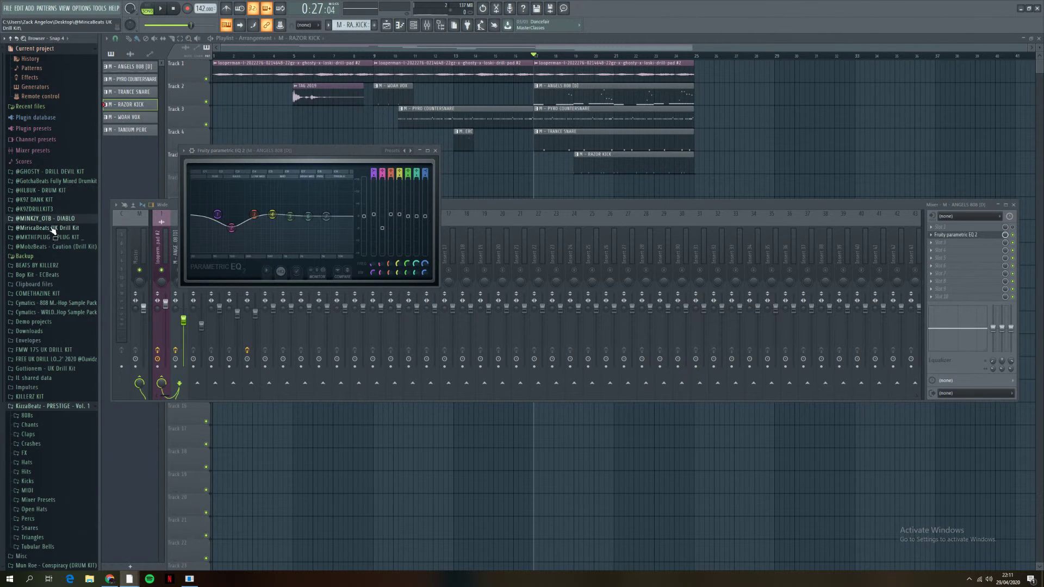
click(50, 221)
double_click(49, 230)
click(51, 262)
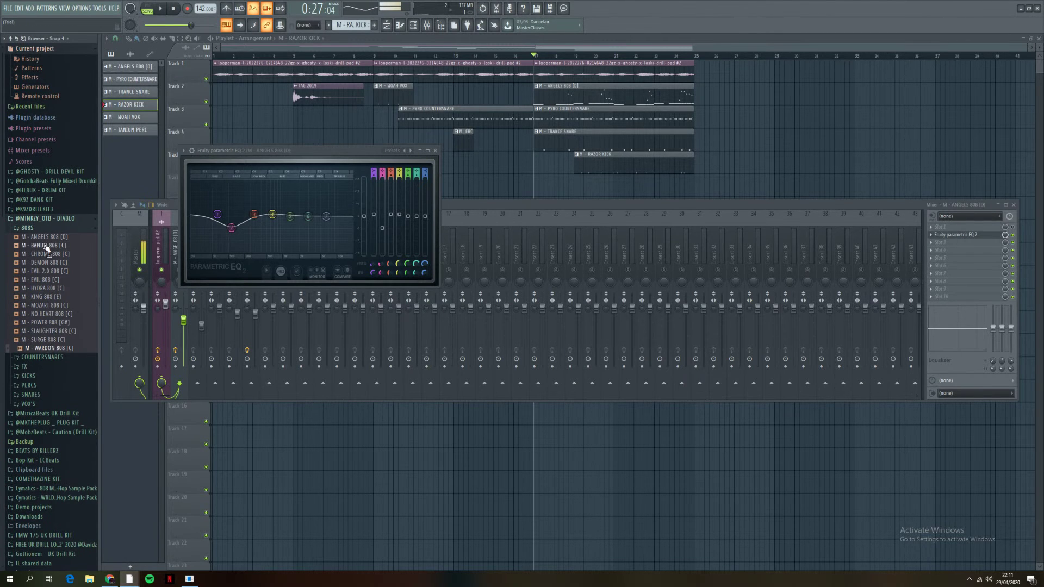
Step: Collapse the 808S folder and list the COUNTERSNARES samples in the browser
click(43, 228)
click(45, 238)
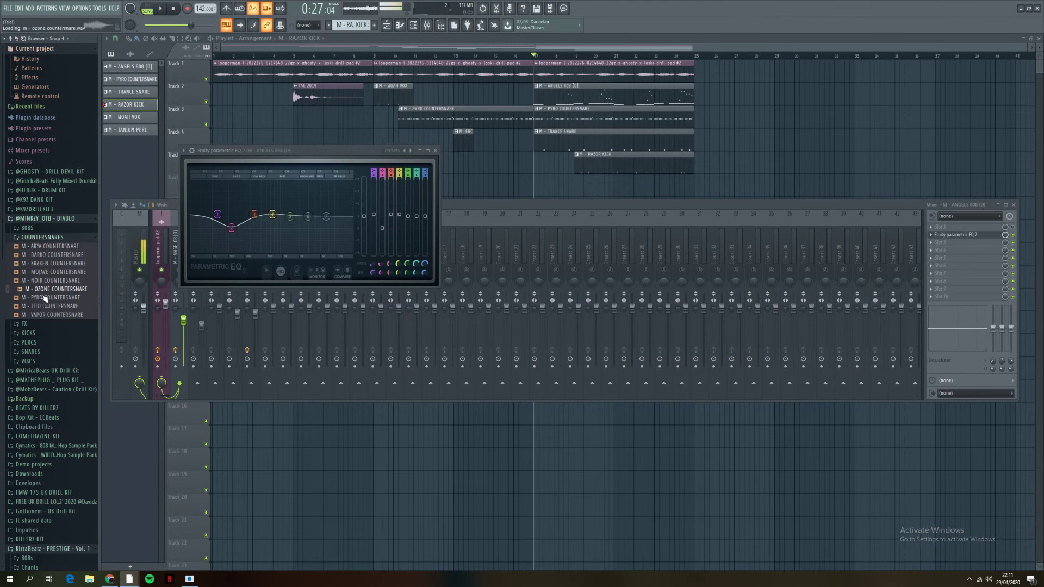
scroll(52, 240, down, 11)
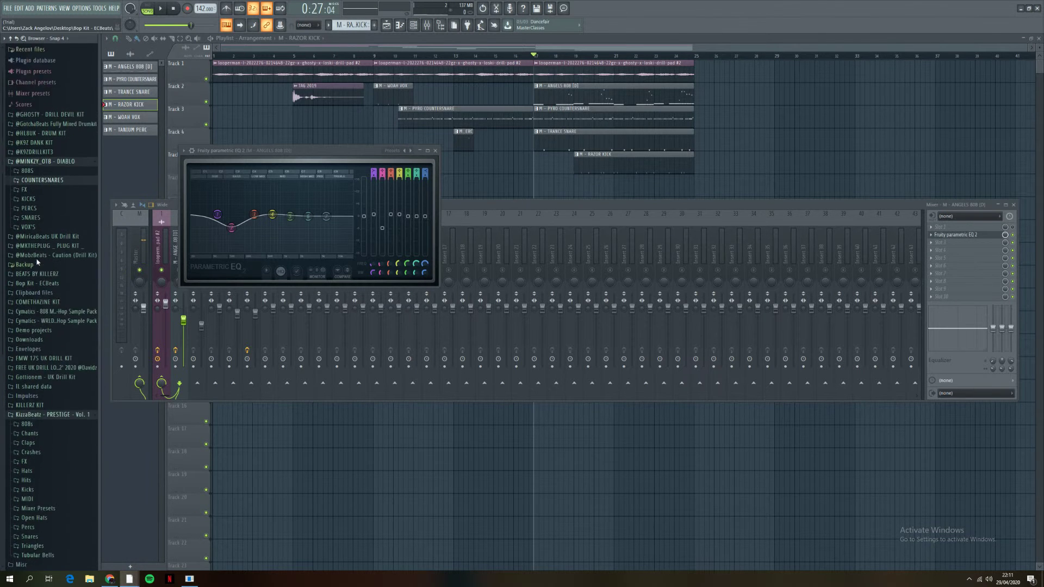
scroll(35, 264, up, 9)
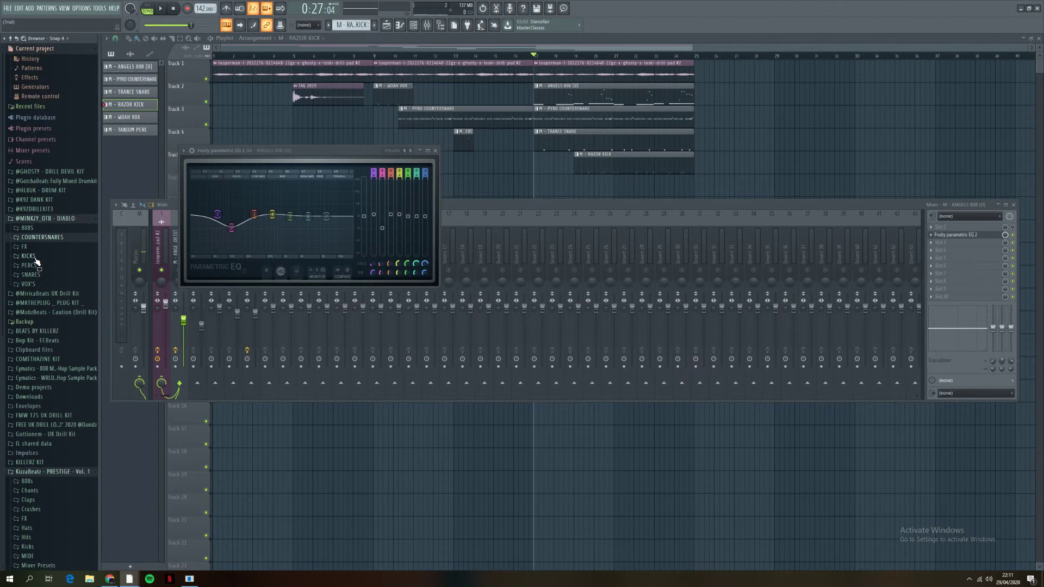
Step: Close the parametric EQ, zoom out the BANJO playlist, and rewind to 0:00
click(436, 151)
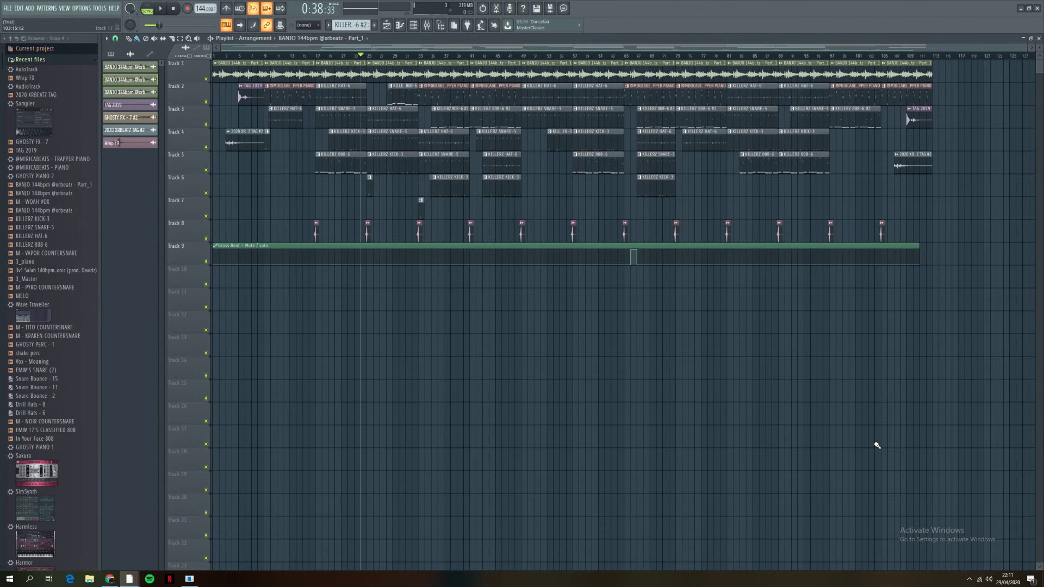
scroll(928, 268, up, 4)
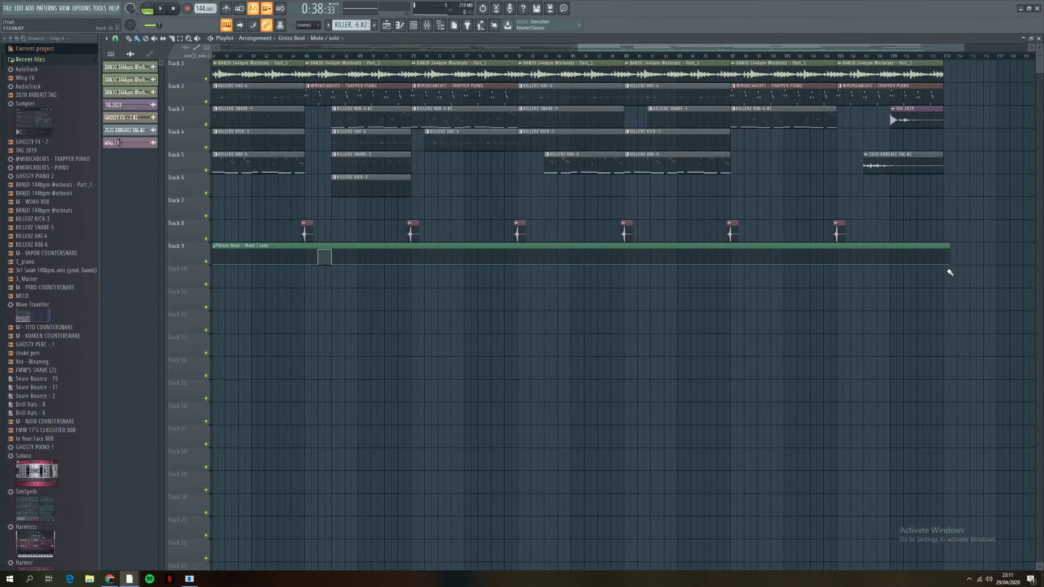
drag(806, 48, 307, 55)
scroll(520, 379, down, 3)
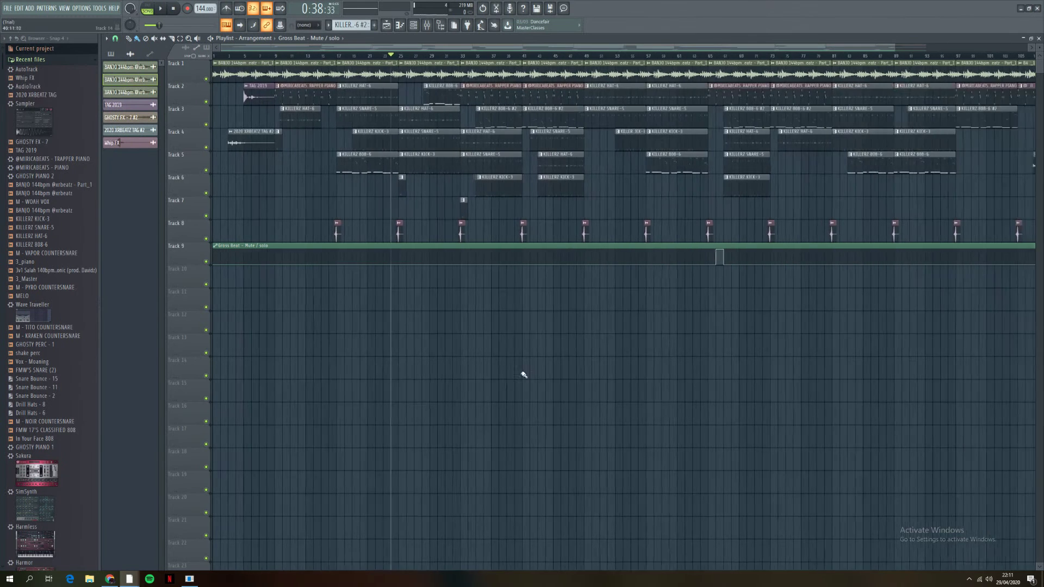
scroll(521, 379, down, 2)
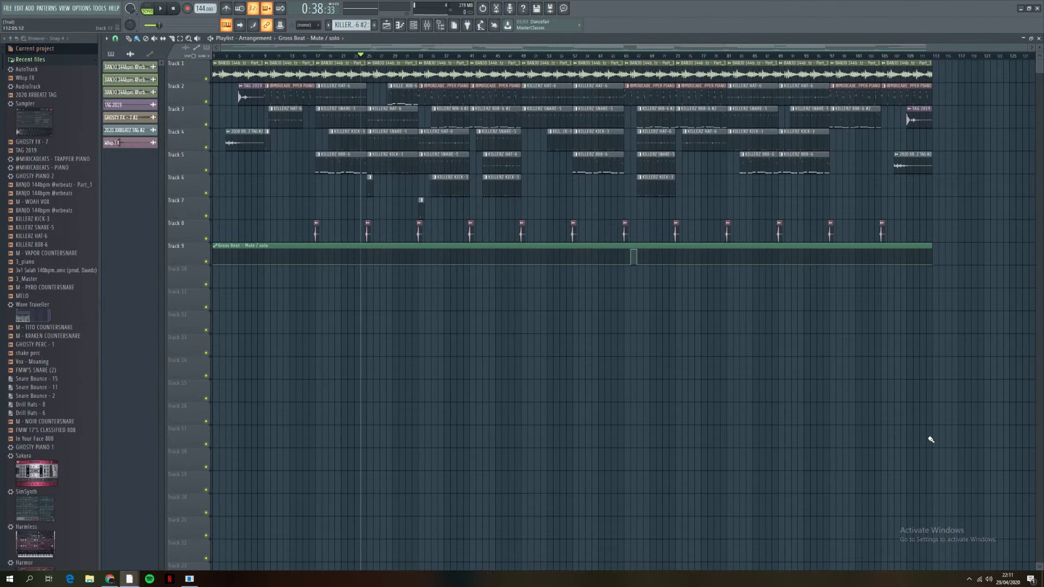
key(space)
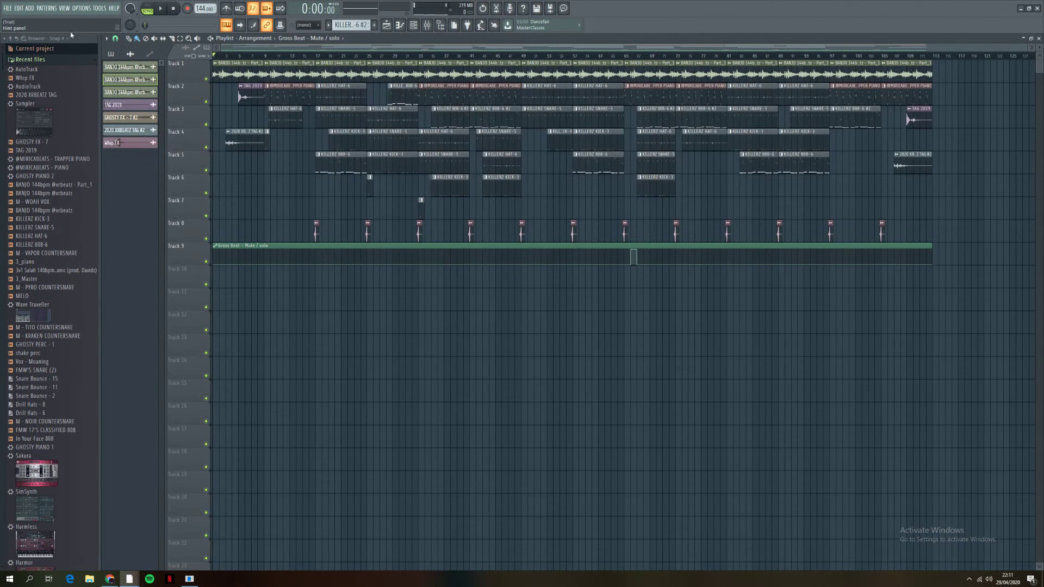
Step: Bring up Save As and navigate to BEATS BY KILLERZ > COLLABS
click(8, 8)
click(27, 55)
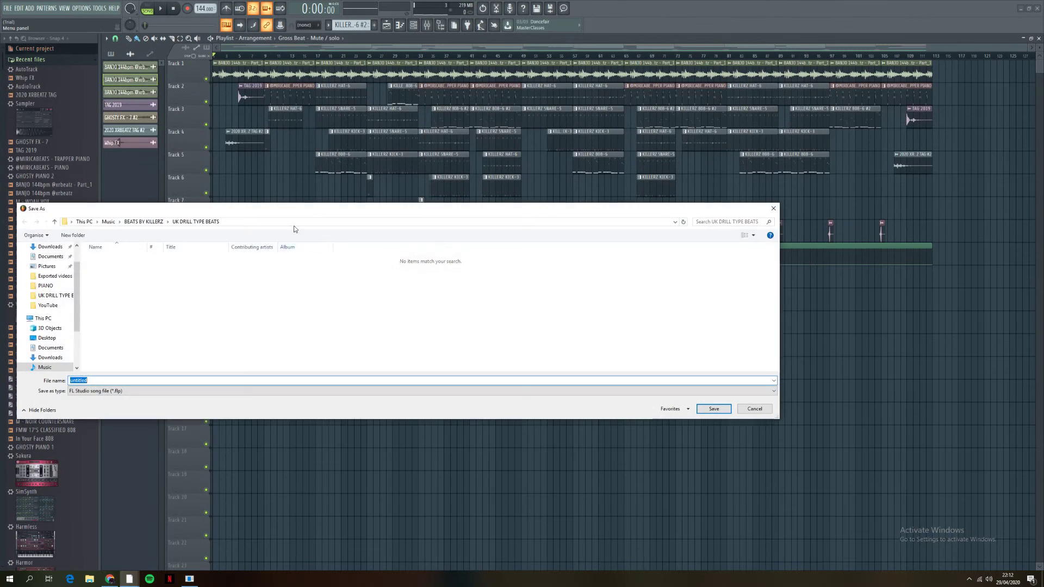
scroll(64, 278, up, 1)
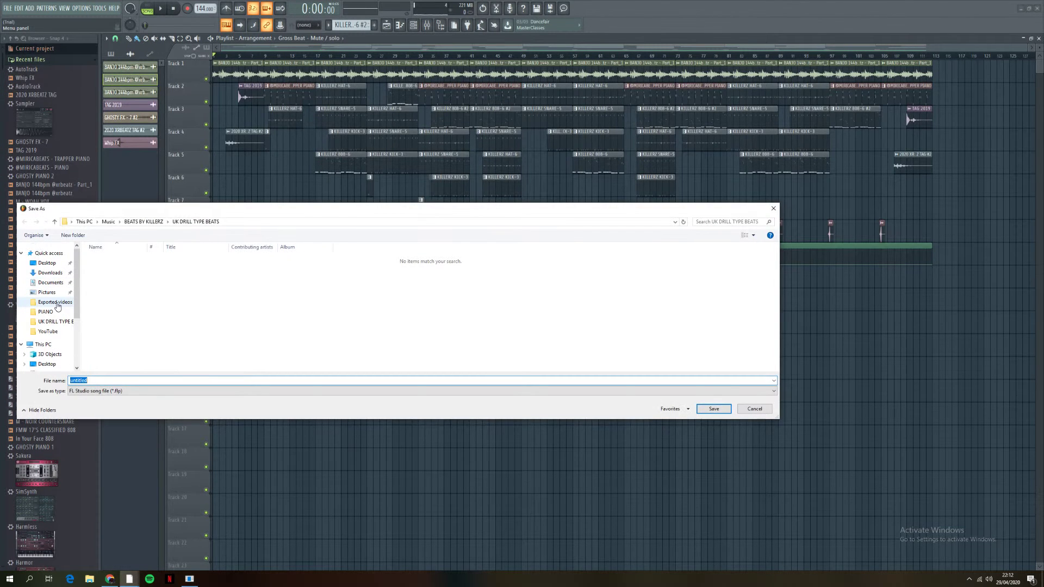
click(143, 221)
double_click(135, 281)
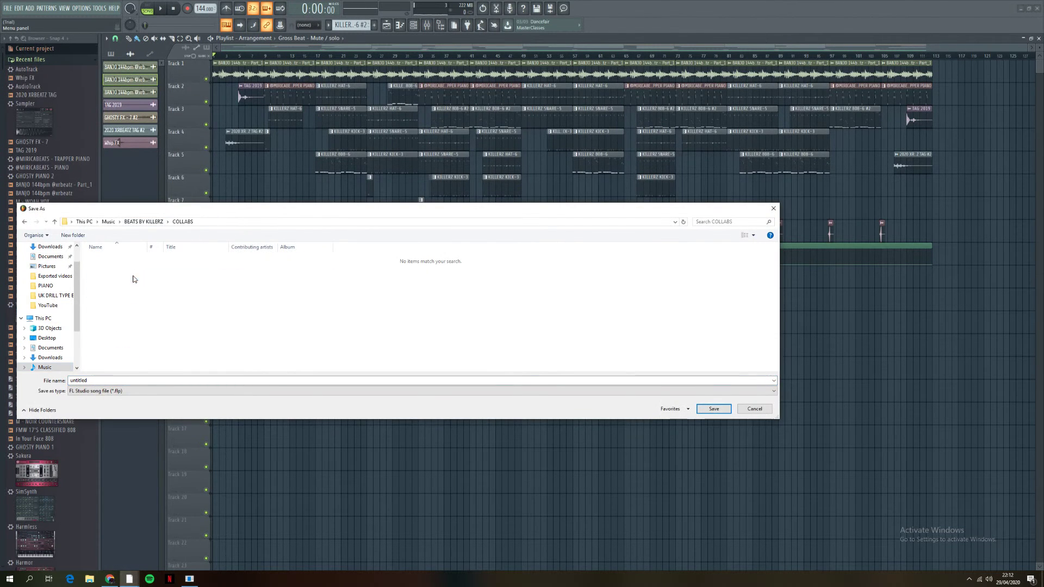
Step: Save as WAV named 'killerz x xrbeatz' and confirm
click(115, 391)
click(128, 408)
click(124, 380)
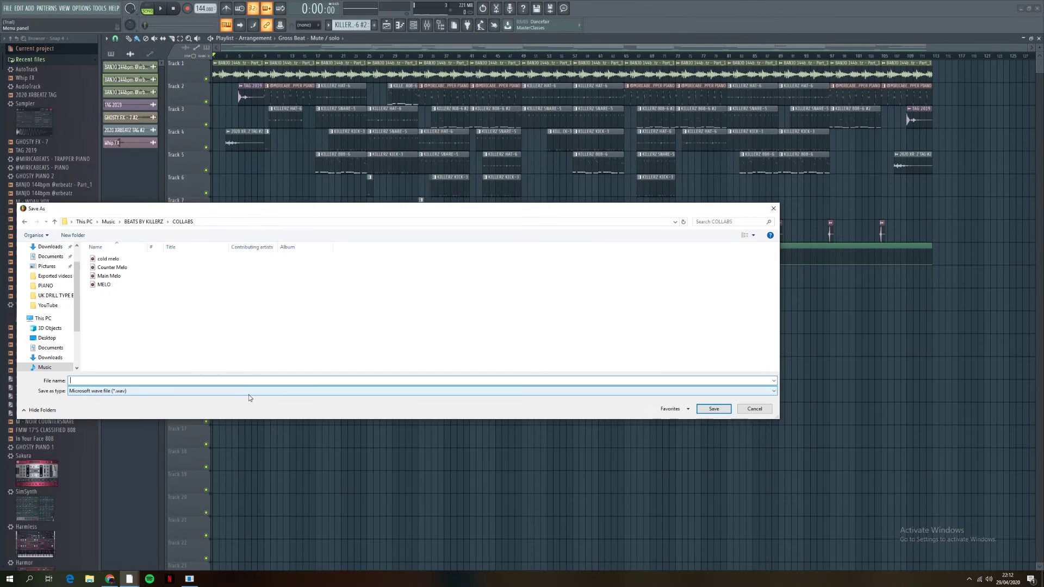
text(kil)
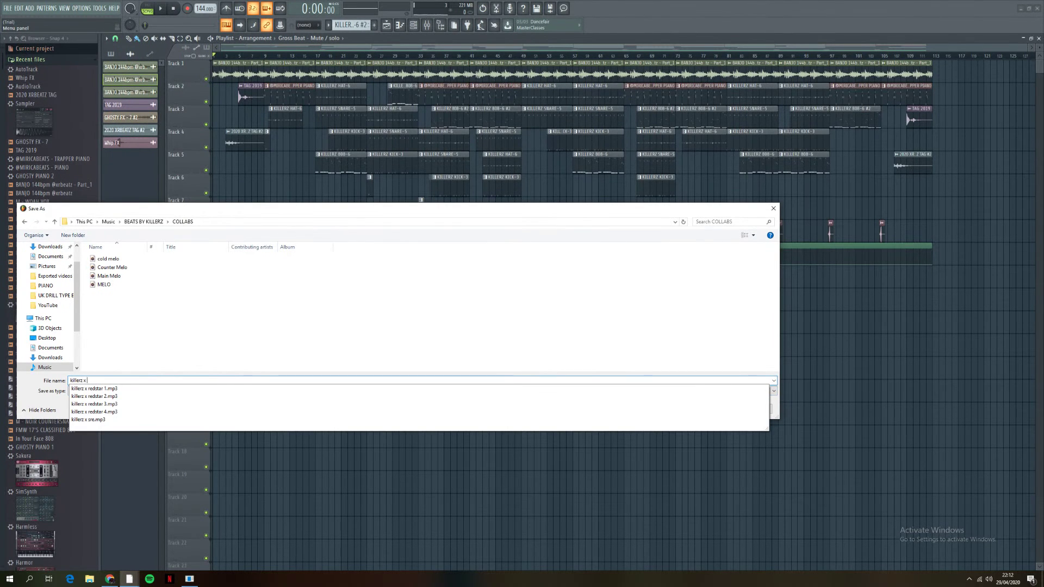
text(lerz x xrbeatz)
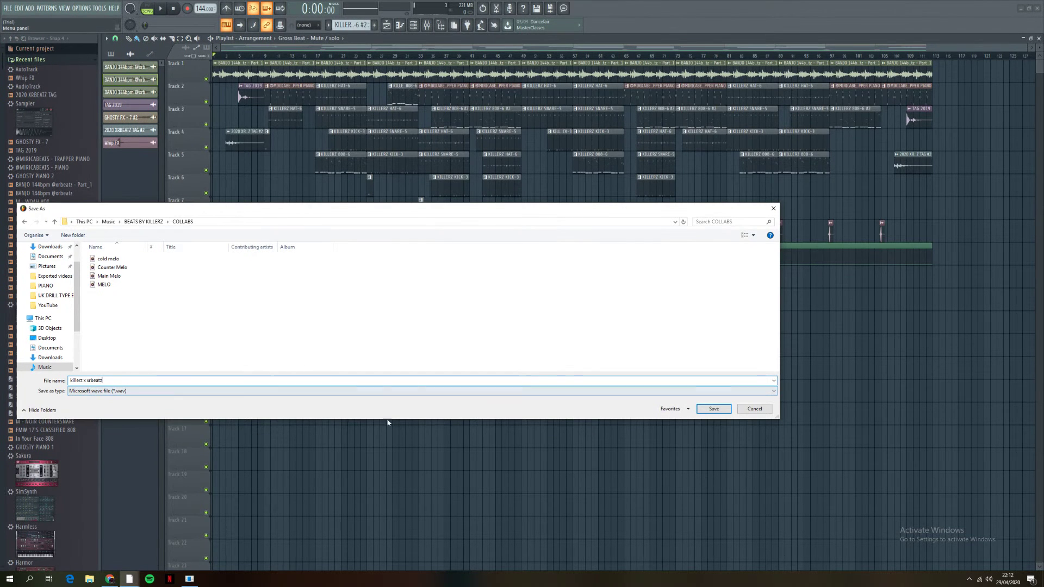
click(716, 411)
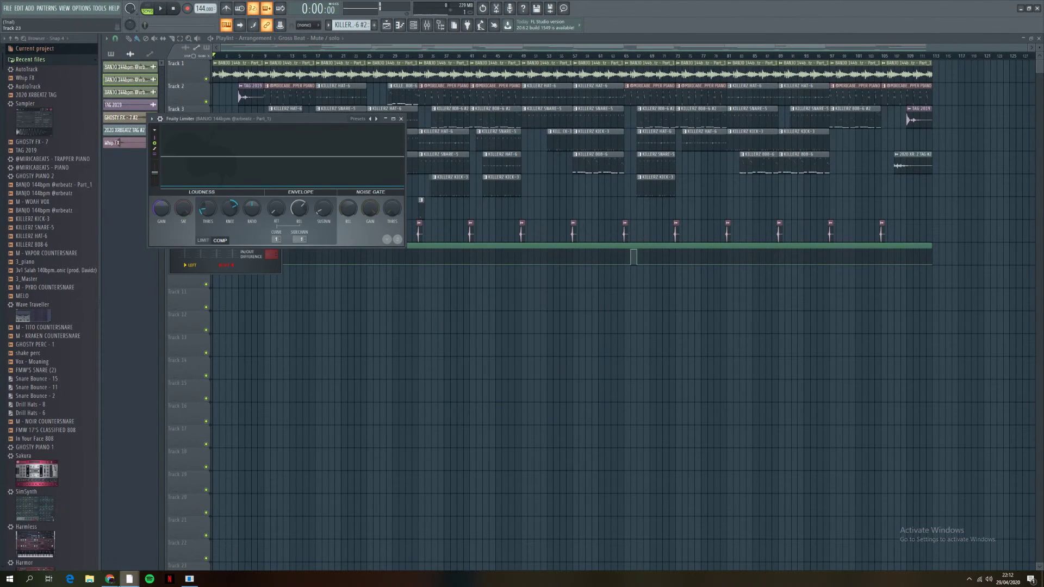
Step: Switch to the GHOSTY TYPE PIANO project and audition the KILLERZ 808-4 channel at C5
mouse_move(129, 582)
click(145, 542)
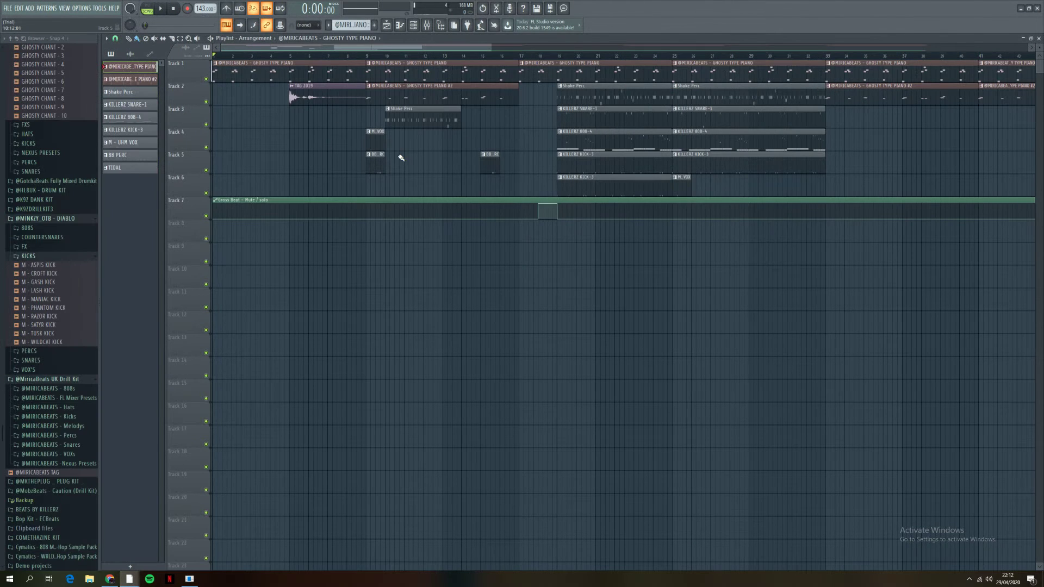
key(F6)
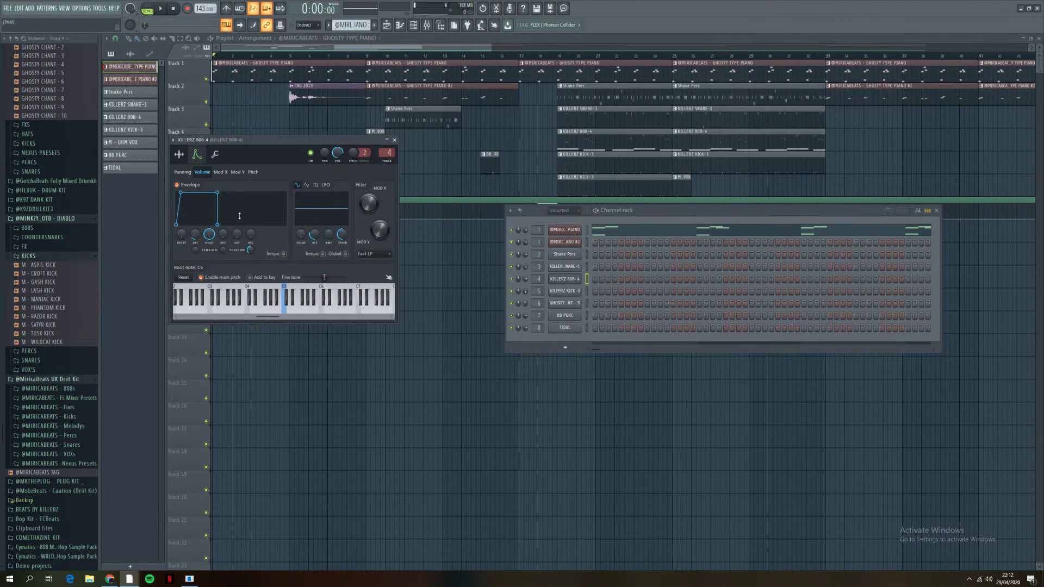
click(571, 282)
click(573, 283)
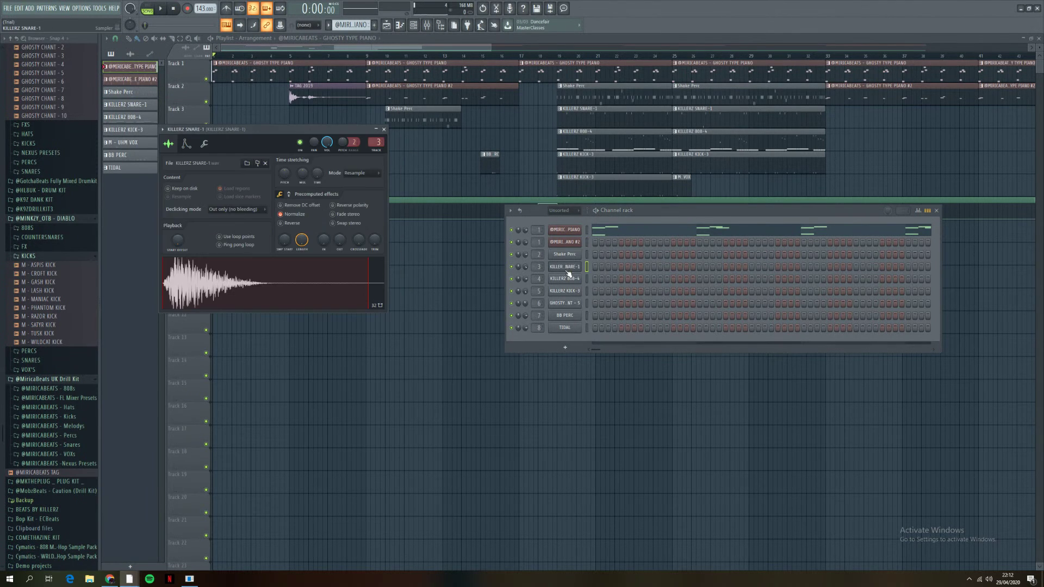
click(197, 155)
click(285, 307)
click(285, 312)
click(285, 312)
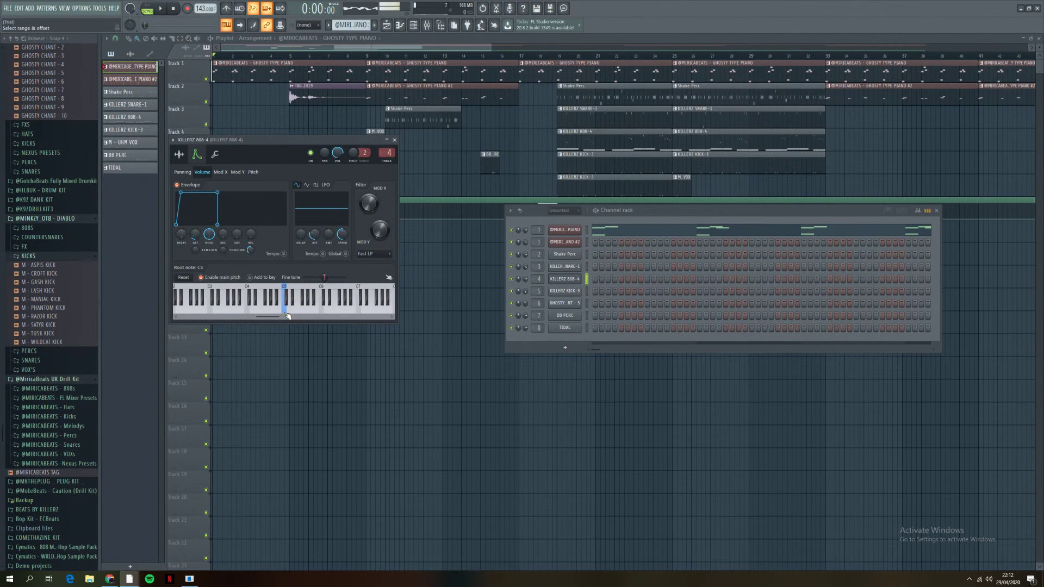
Step: Boost band 3 of the 808's Fruity Parametric EQ 2 to 9.5 dB at 288 Hz, then play from 0:30
key(F9)
click(199, 246)
click(216, 247)
click(970, 231)
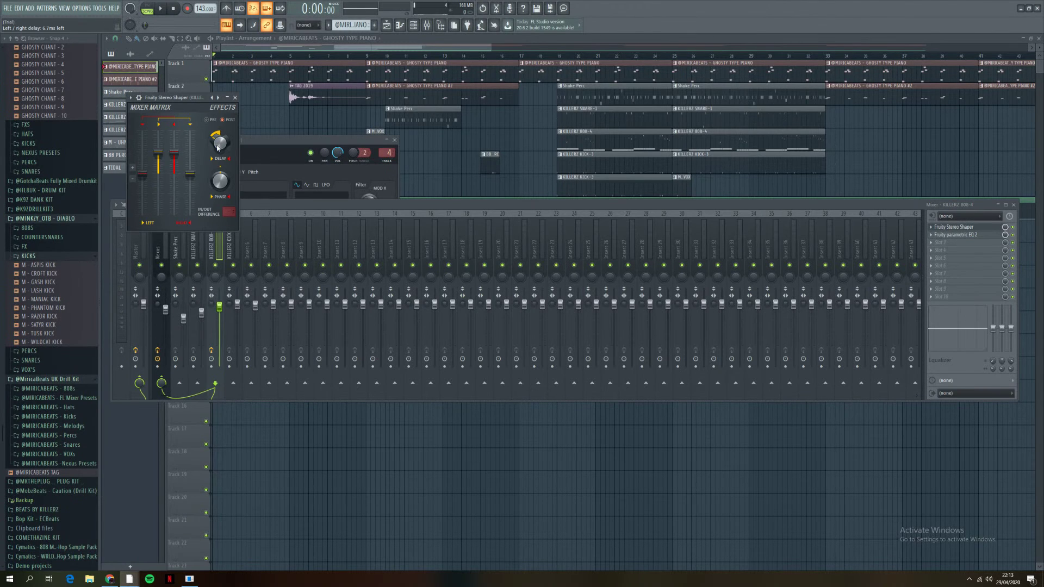
click(235, 98)
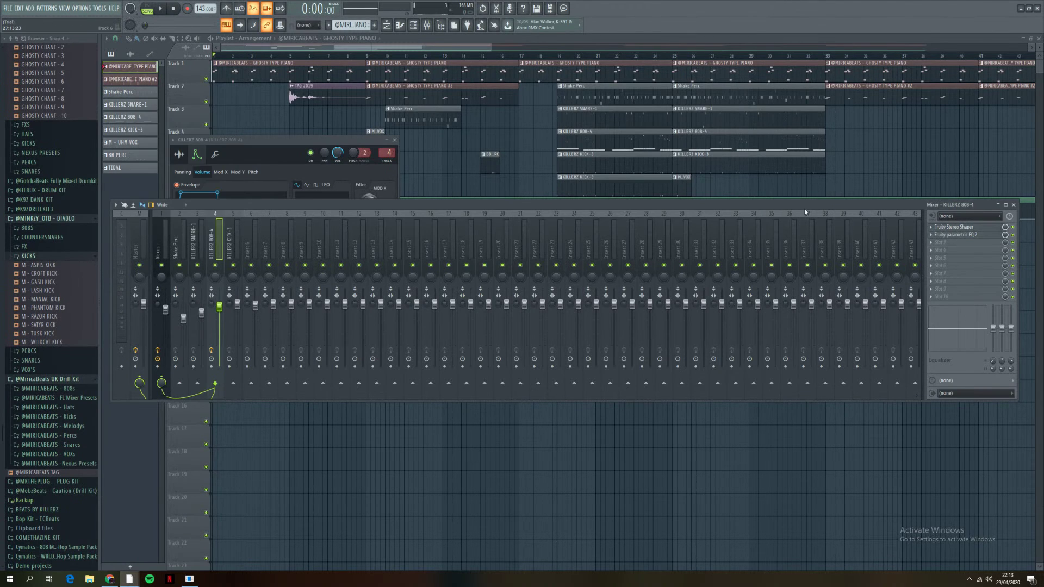
click(944, 235)
drag(212, 157, 210, 158)
key(space)
click(560, 58)
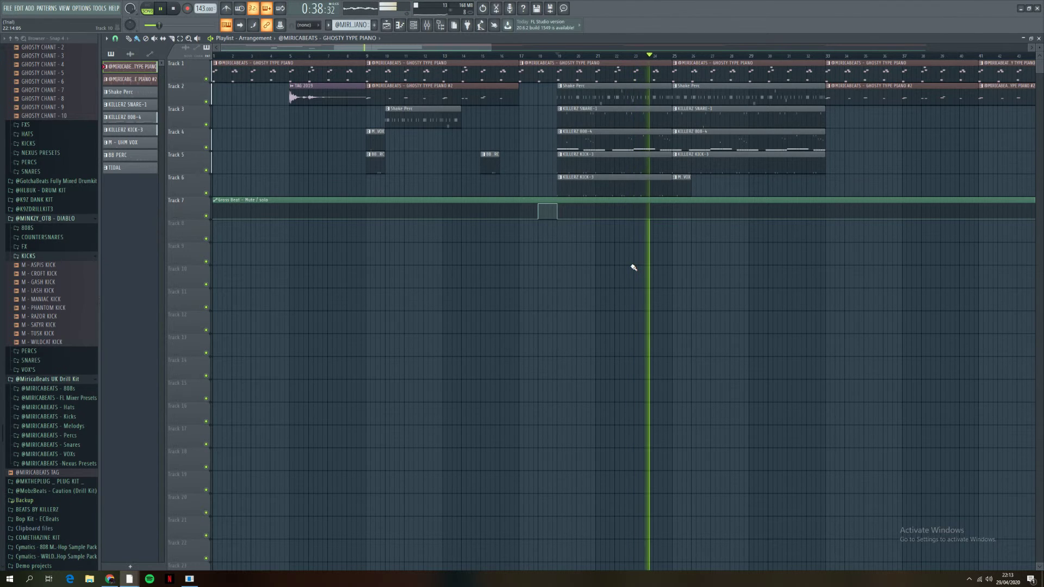
Step: Stop the beat's playback
key(space)
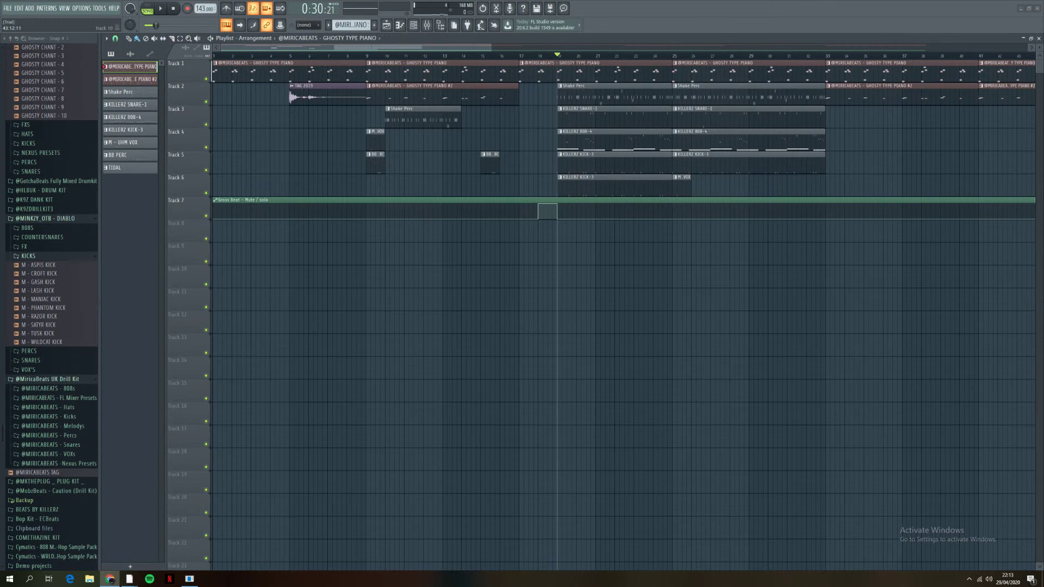
Step: Start exporting the song with MP3 as the file type
click(7, 8)
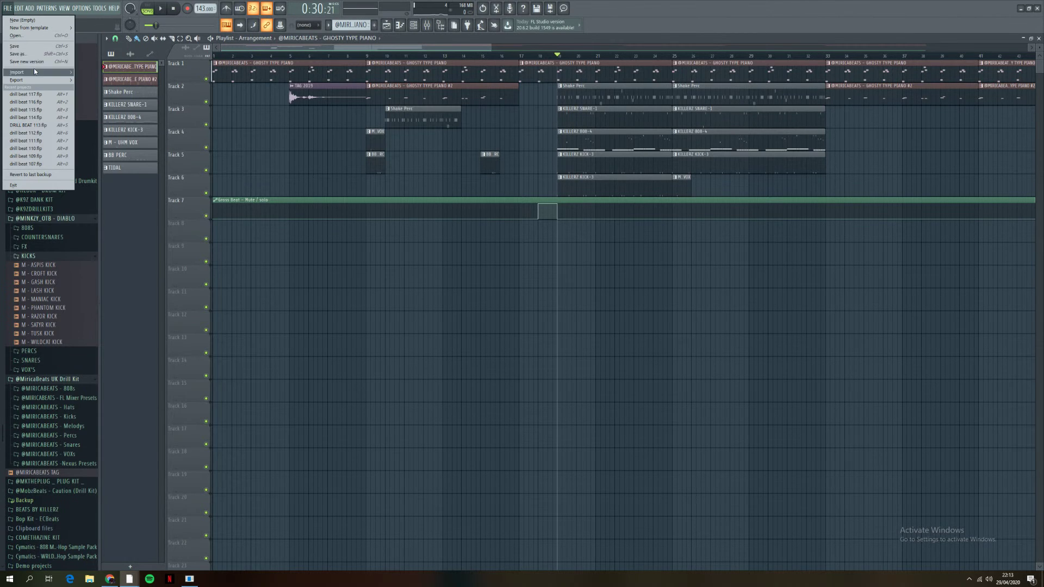
click(34, 53)
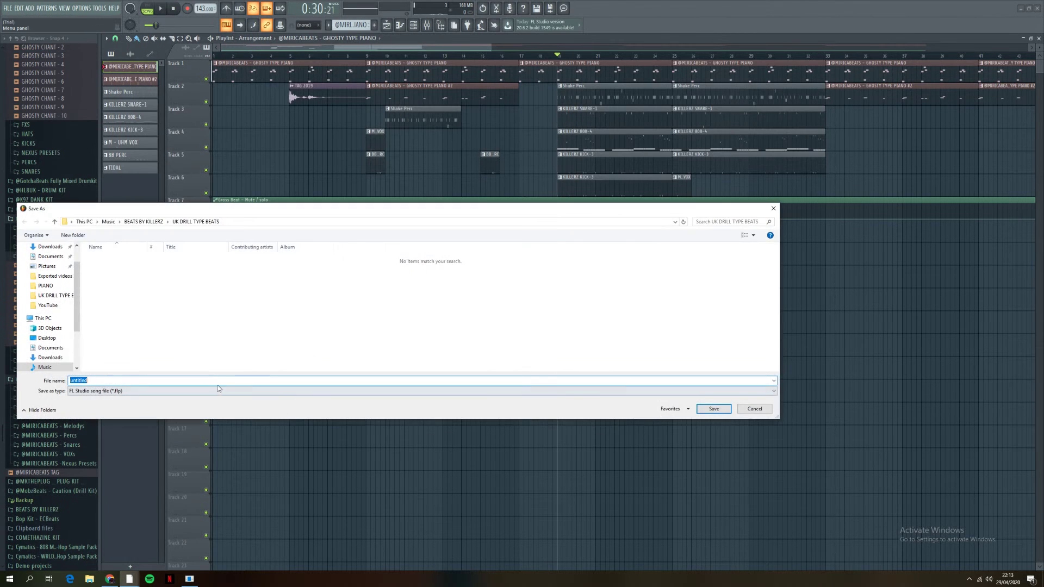
click(217, 391)
click(151, 420)
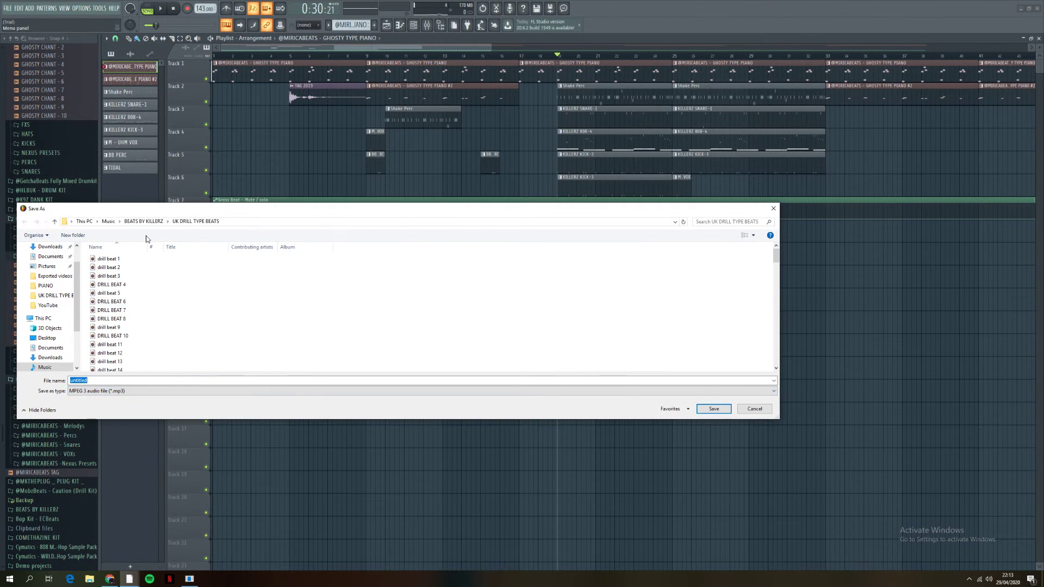
Step: Target the BEATS BY KILLERZ > COLLABS folder and name the file killerz x xrbeatz, trimming the .wav extension
scroll(76, 289, up, 1)
click(130, 220)
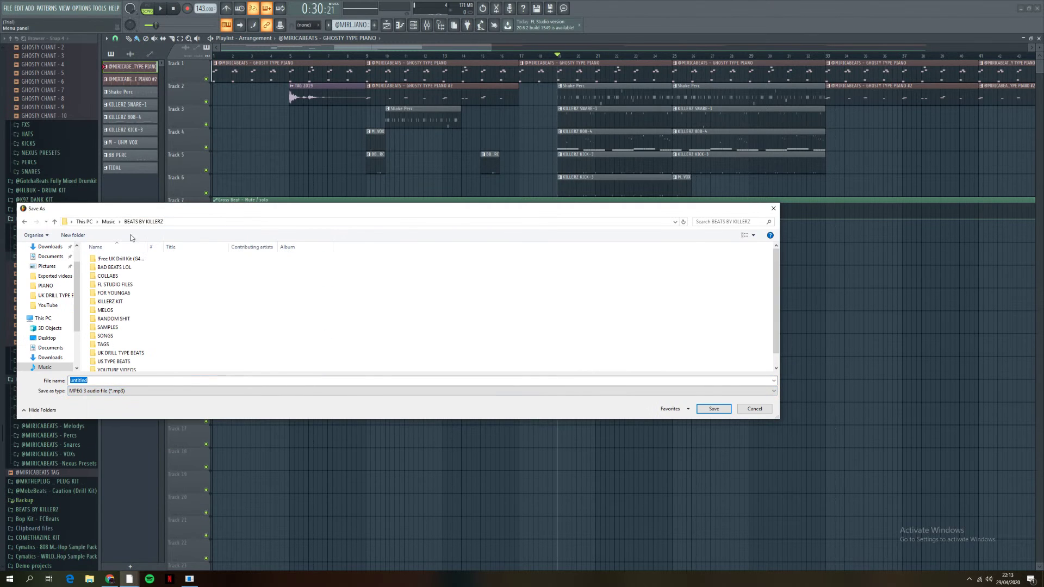
double_click(108, 276)
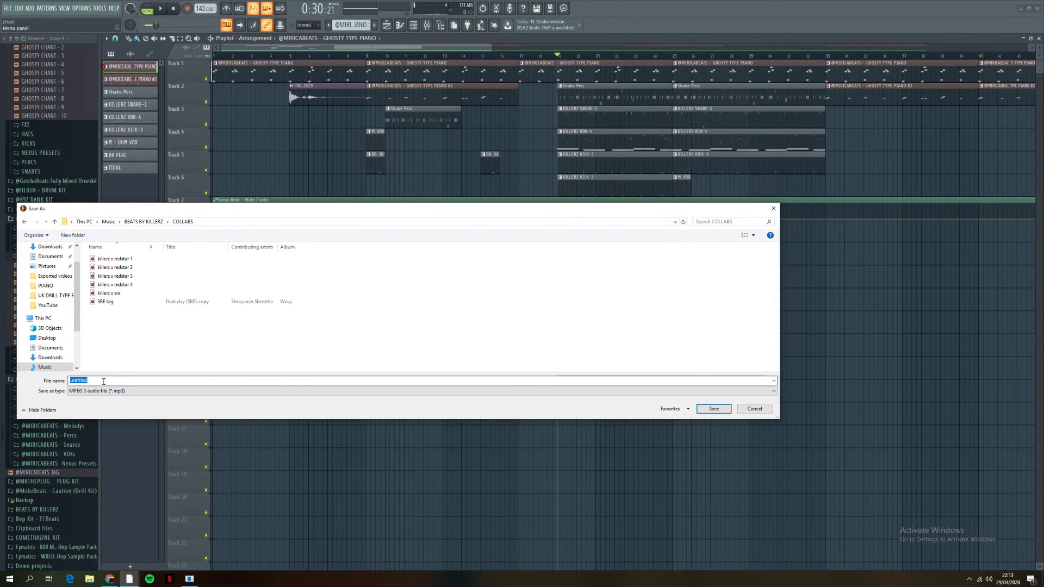
key(alt+Left)
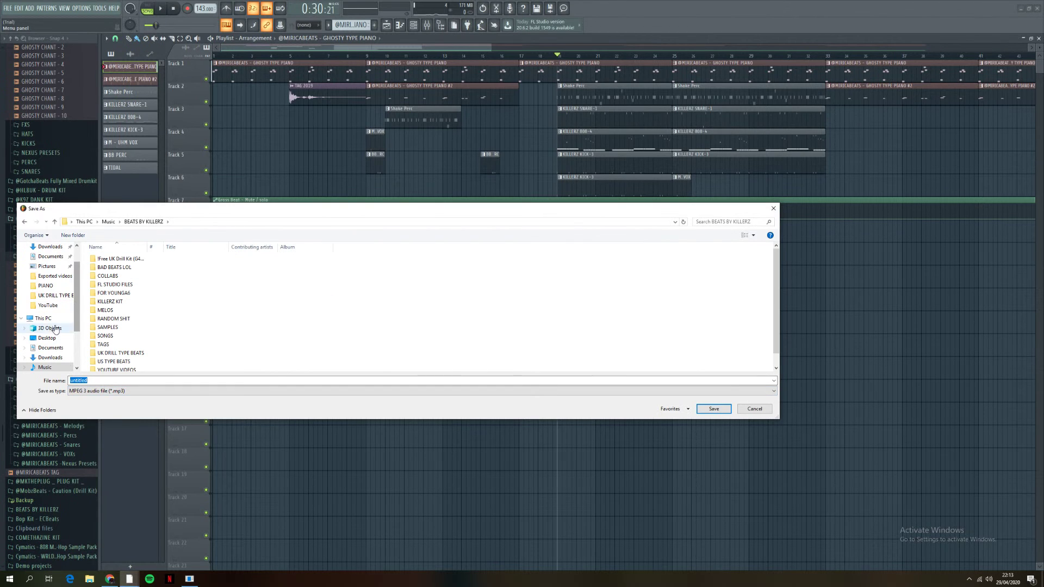
scroll(68, 322, up, 1)
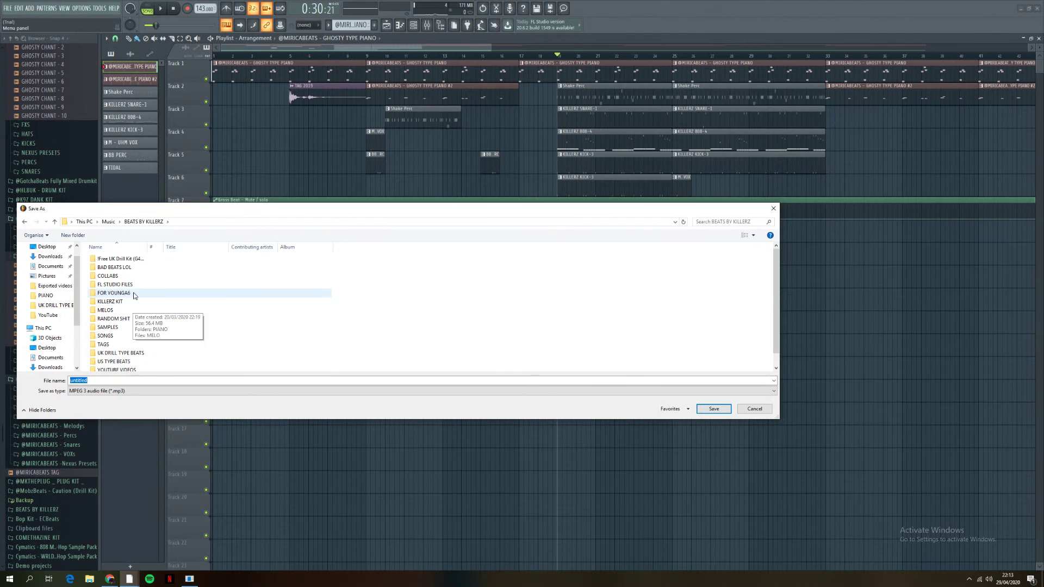
double_click(108, 275)
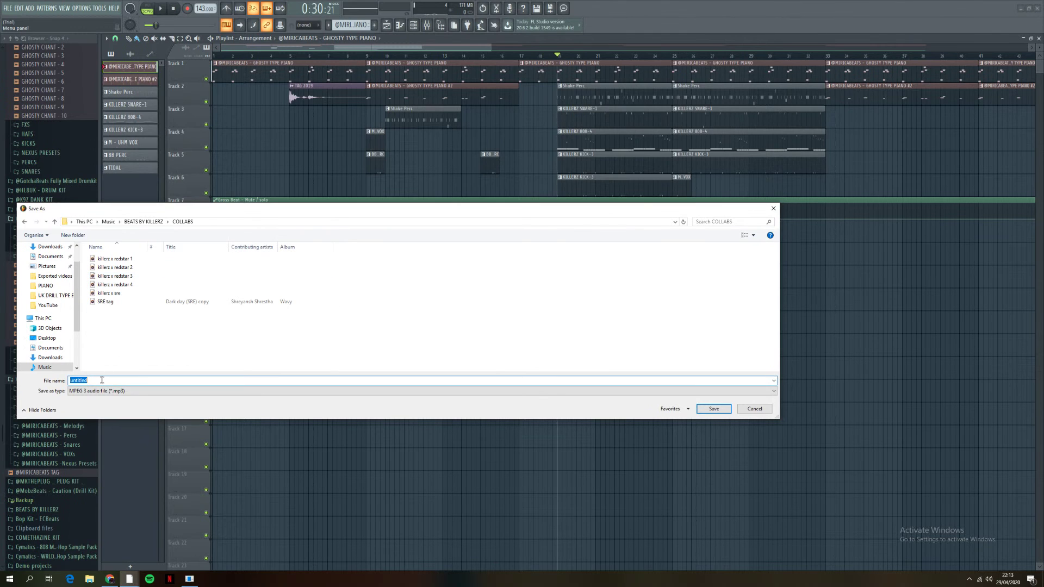
text(x)
text(kill)
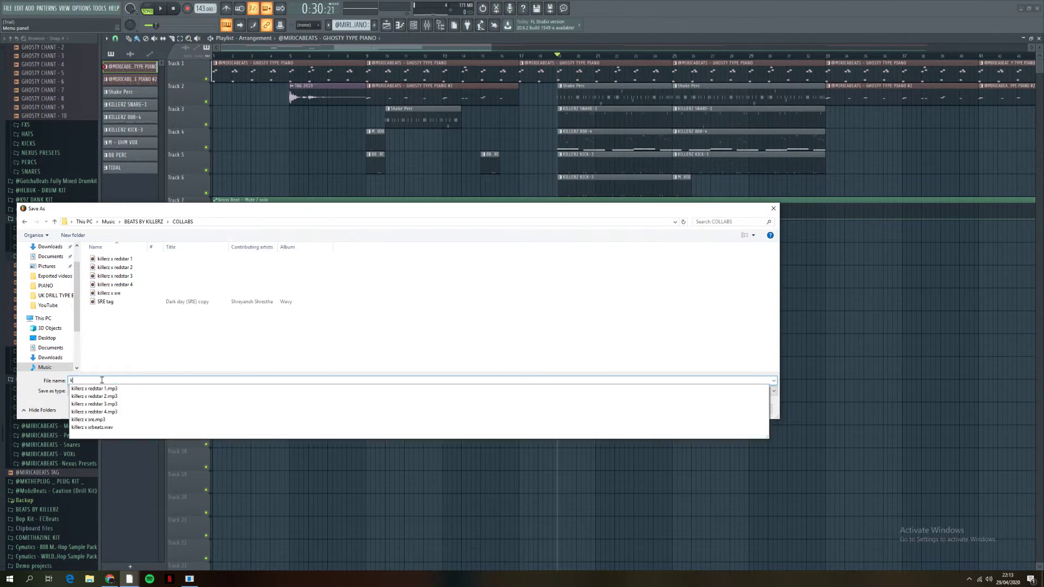
click(100, 428)
click(132, 382)
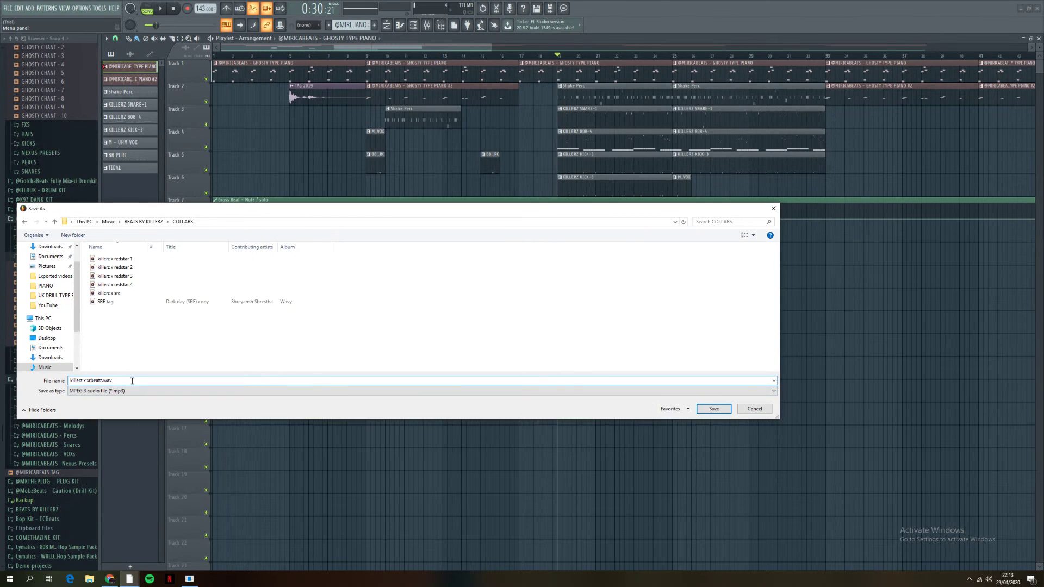
double_click(112, 380)
click(113, 381)
key(BackSpace)
key(BackSpace)
key(BackSpace)
key(BackSpace)
Step: Render the song to killerz x xrbeatz.mp3, then close the EQ and Mixer windows
key(Return)
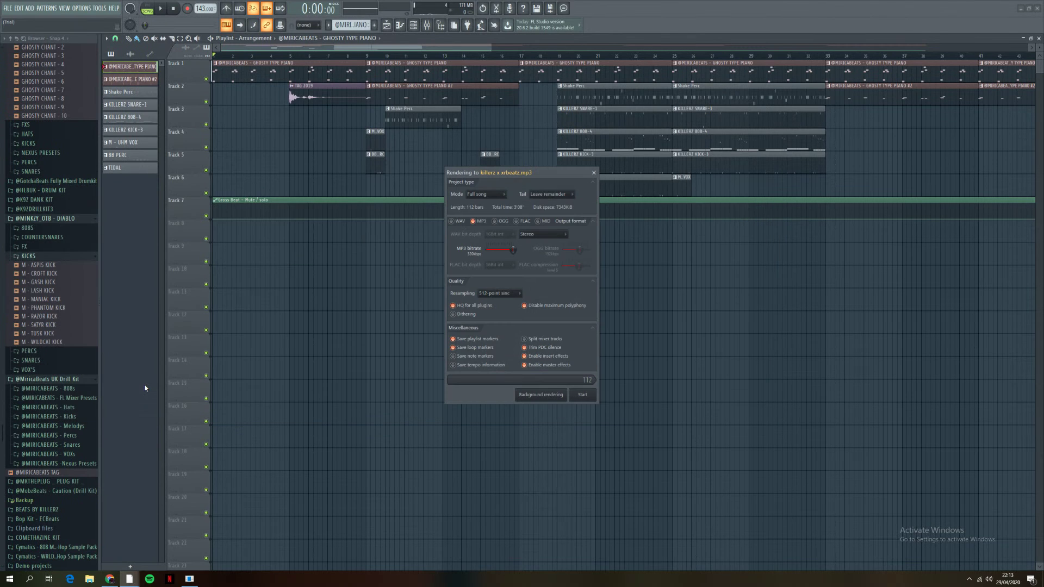
click(586, 394)
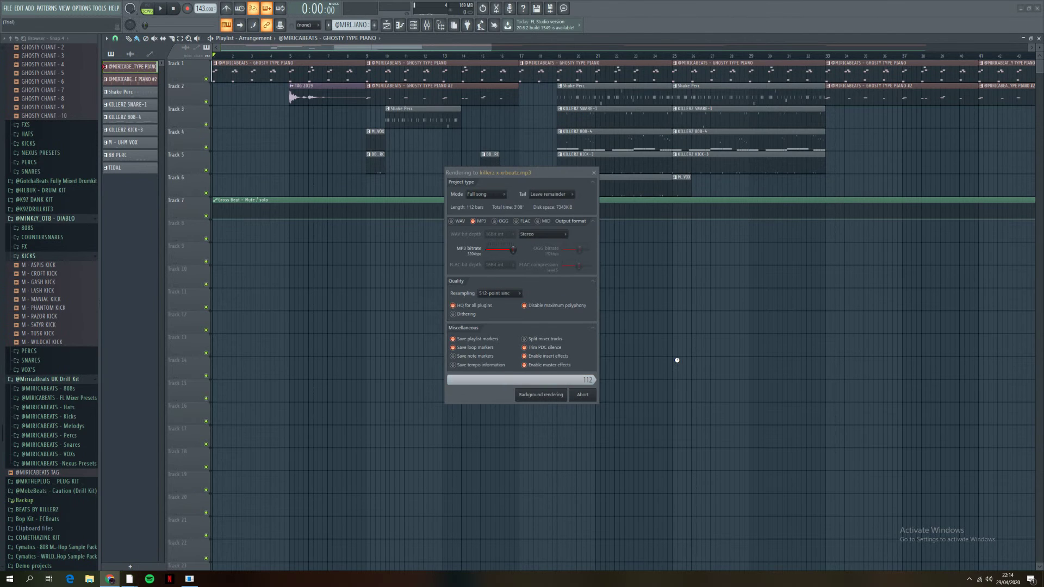
click(393, 109)
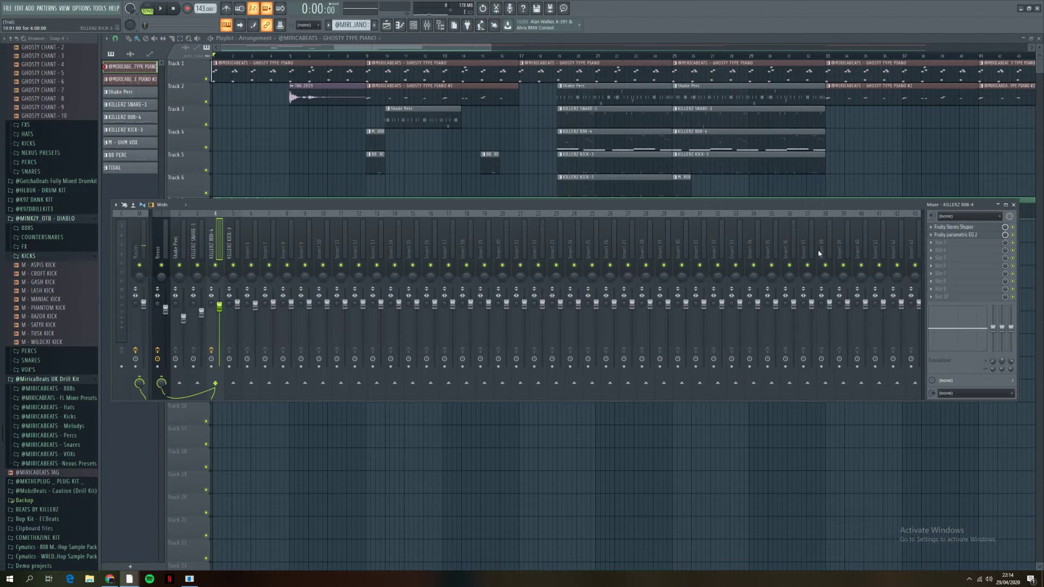
click(1013, 204)
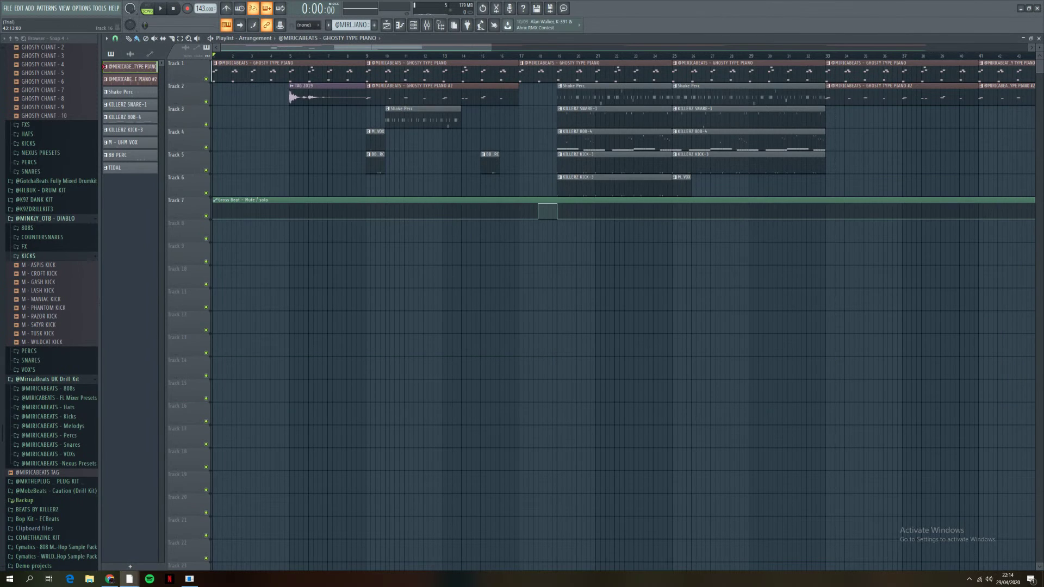